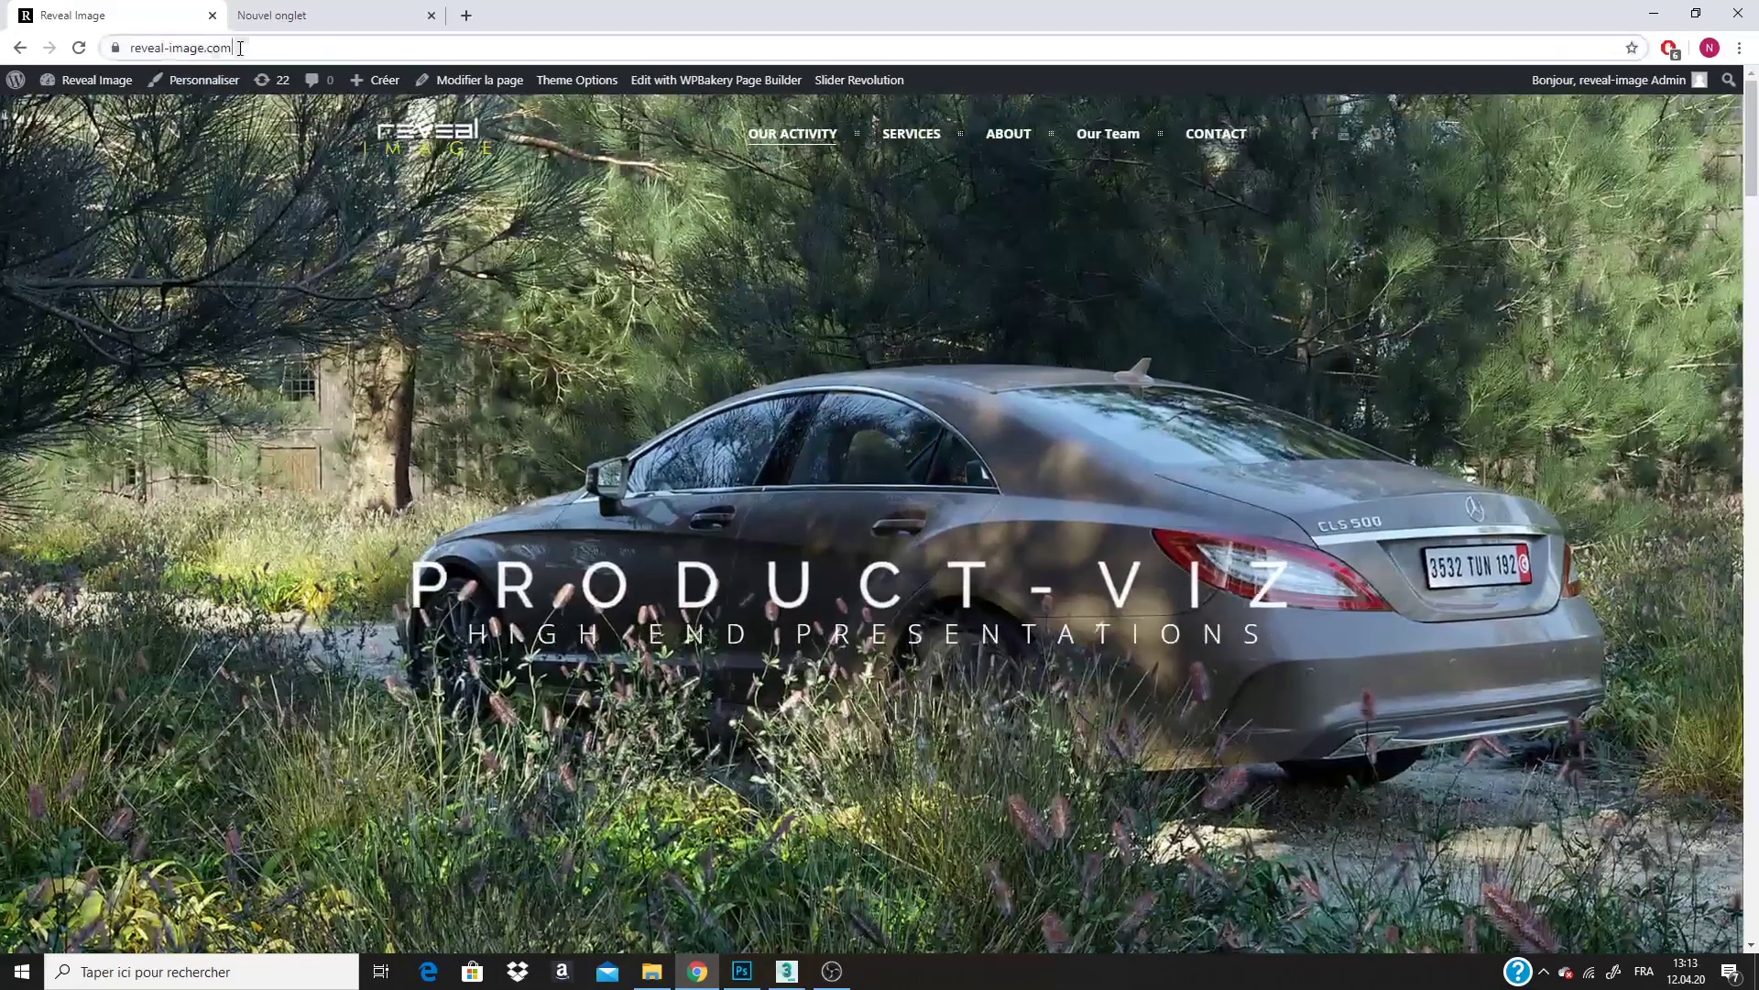
Look through the reveal-image.com home page from the opening image down to the training section.
{"action": "left_click", "coordinate": [171, 49]}
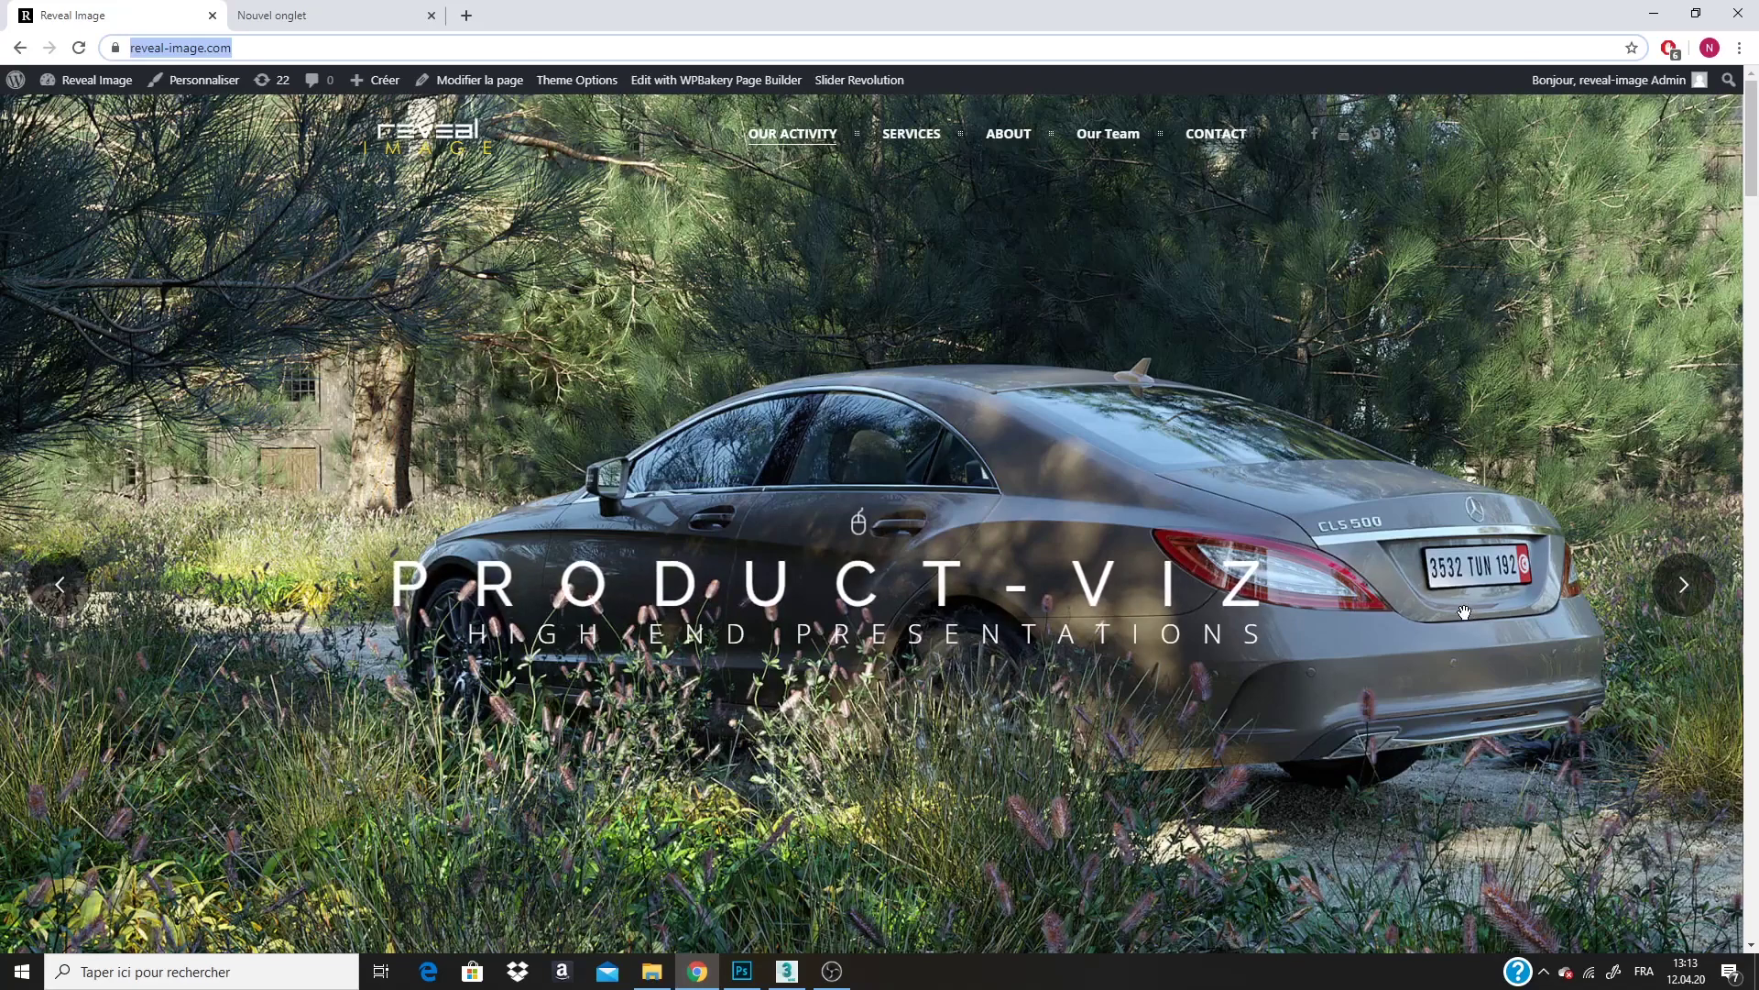
{"action": "scroll", "coordinate": [1087, 554], "scroll_direction": "down", "scroll_amount": 4}
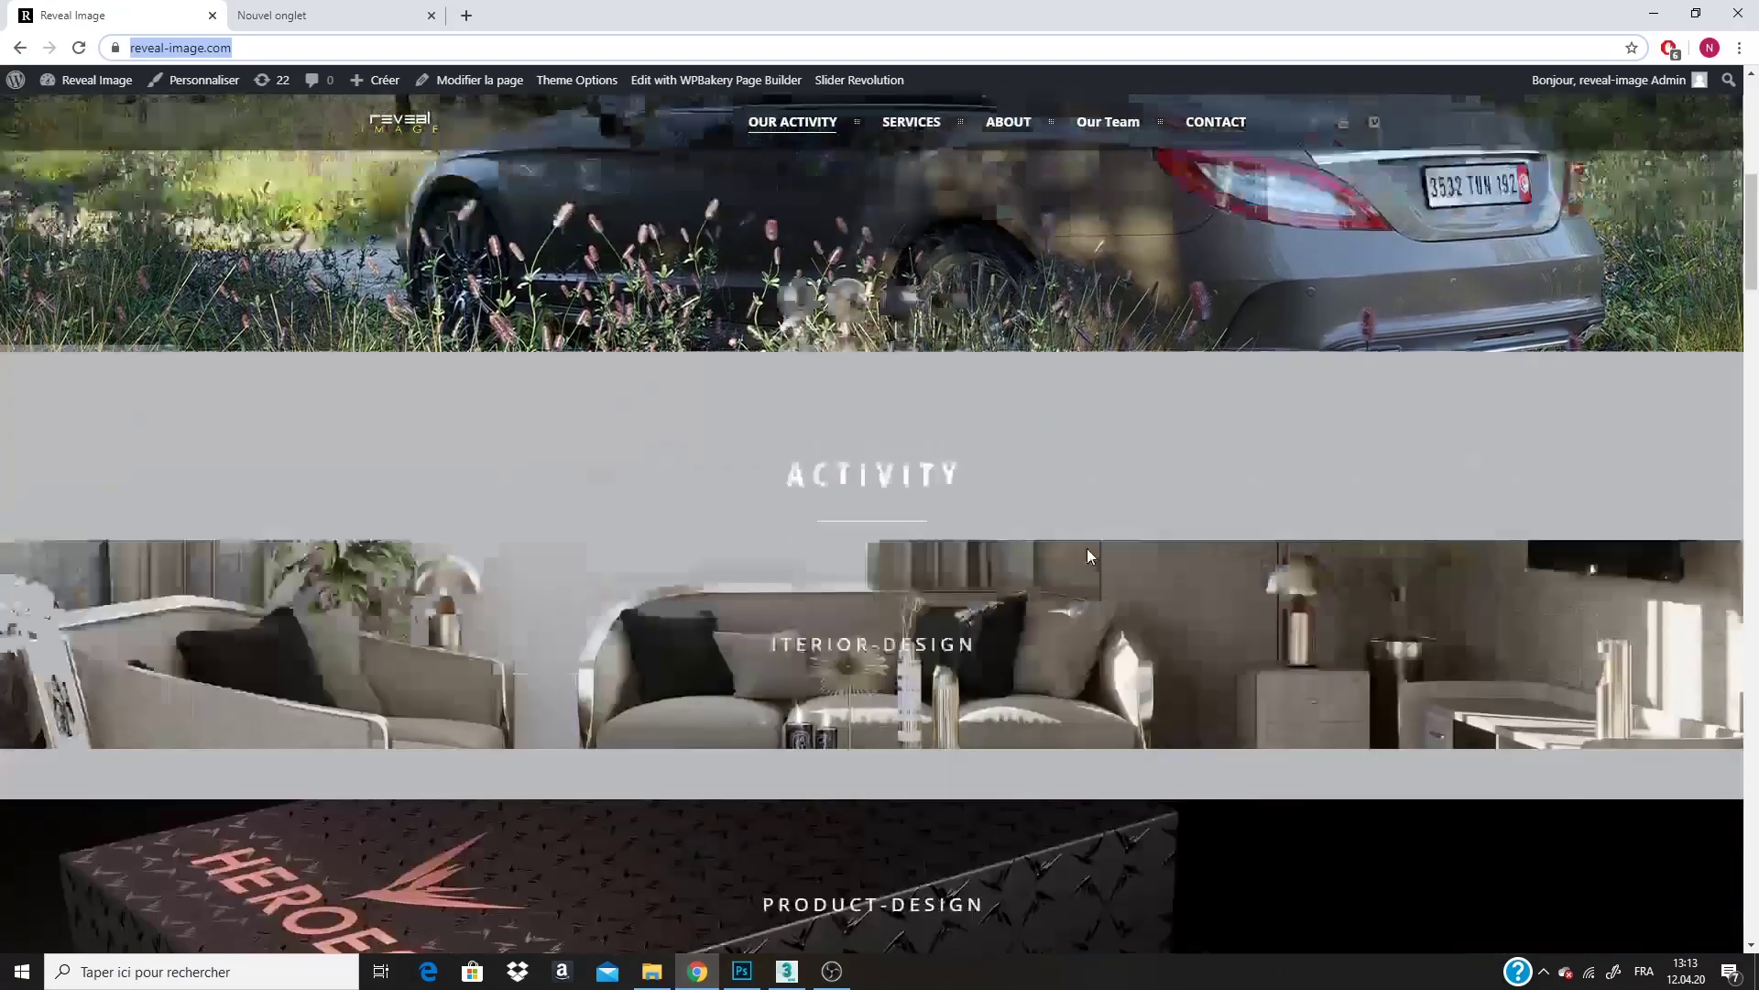
{"action": "scroll", "coordinate": [1087, 555], "scroll_direction": "down", "scroll_amount": 14}
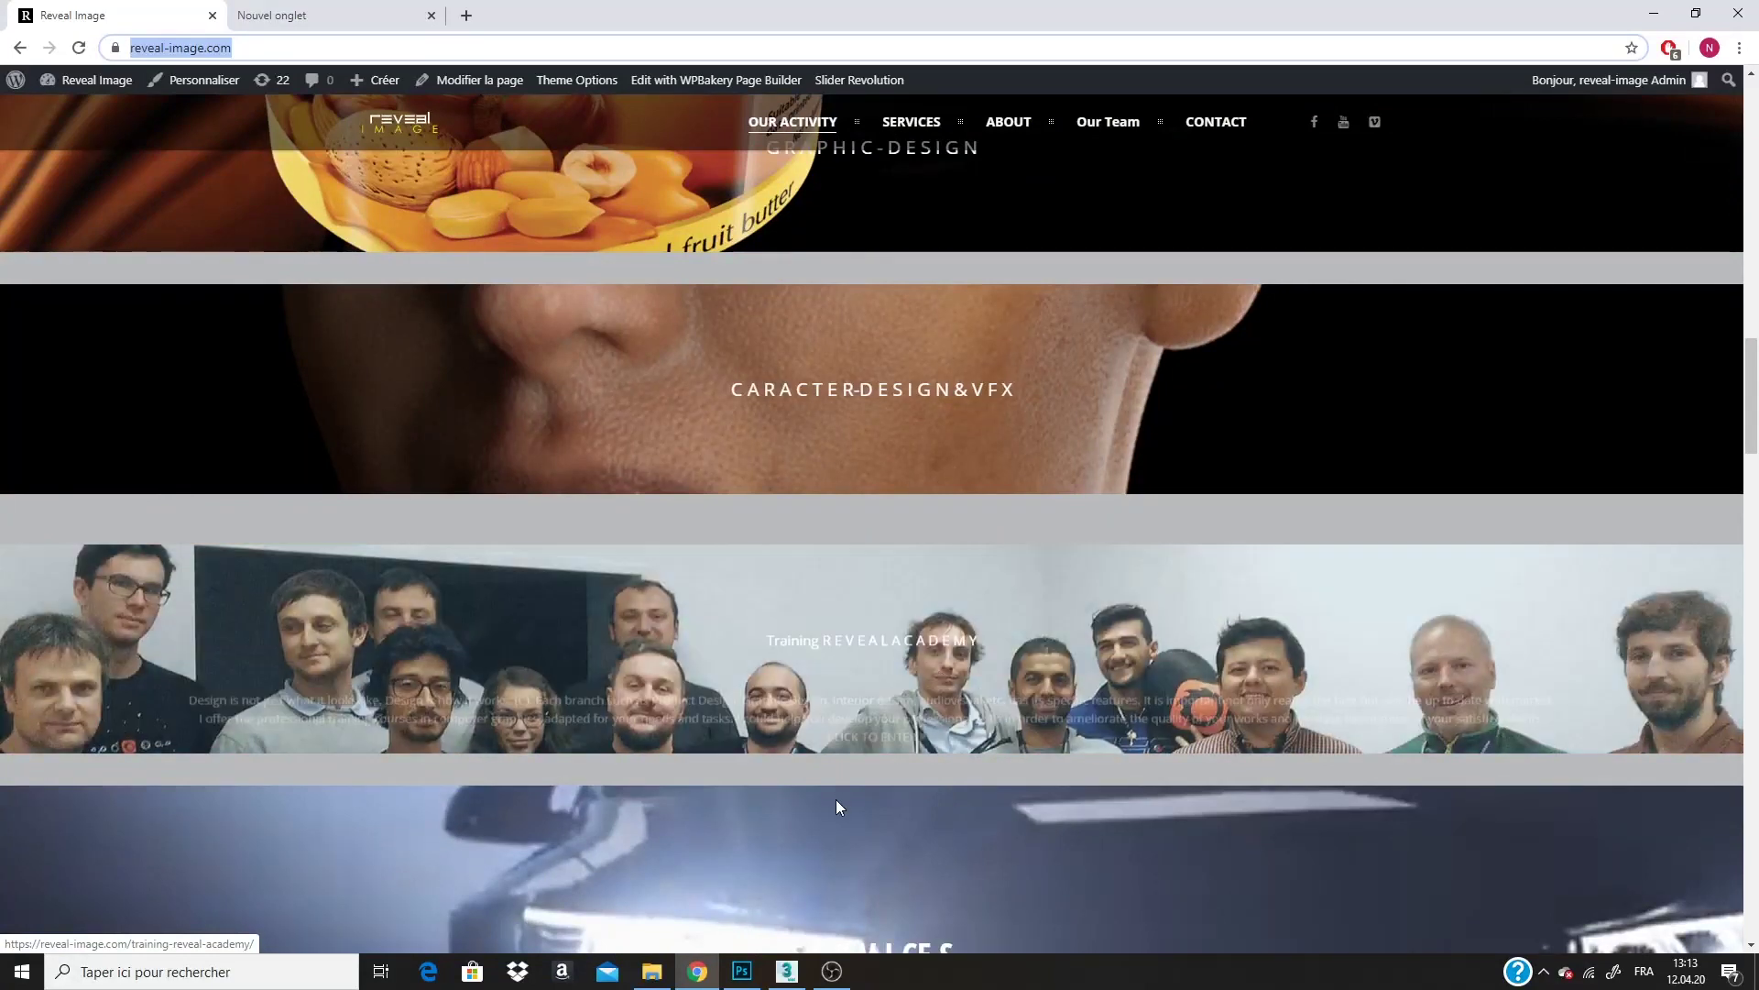
Switch to 3ds Max and draw a rectangle spline about 703 cm wide around the grid in the perspective view.
{"action": "left_click", "coordinate": [787, 973]}
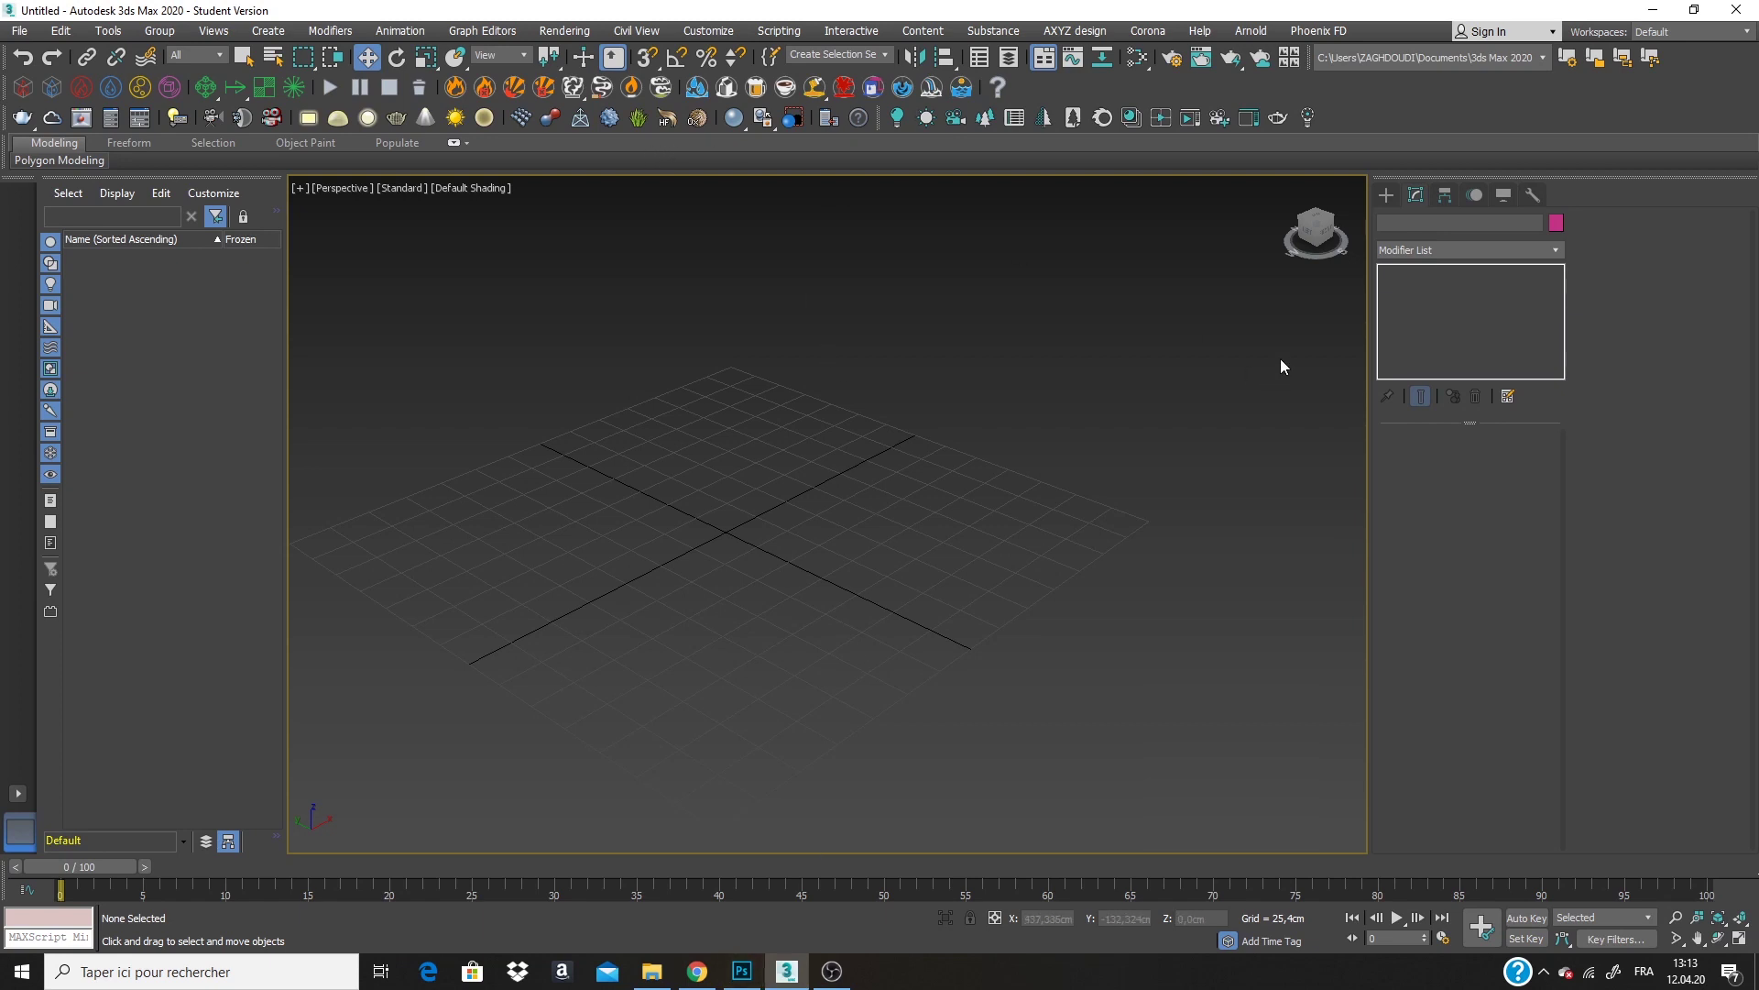
{"action": "middle_click_drag", "start_coordinate": [869, 423], "coordinate": [864, 476]}
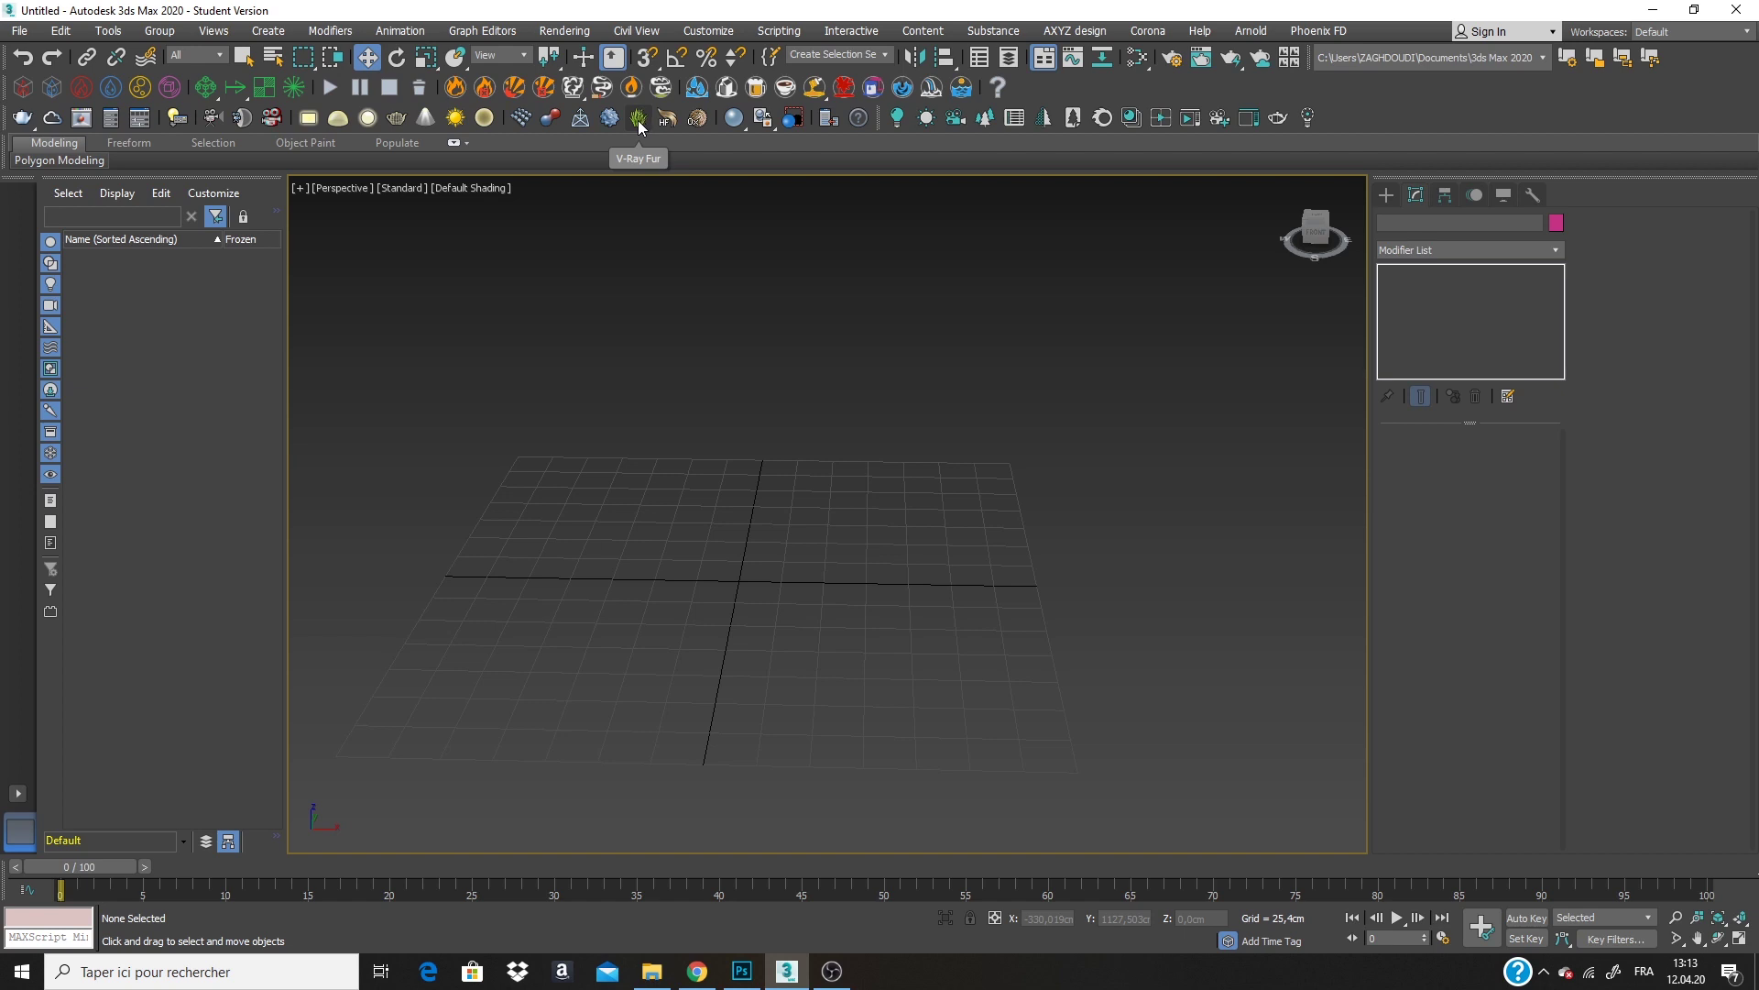
{"action": "left_click", "coordinate": [1385, 195]}
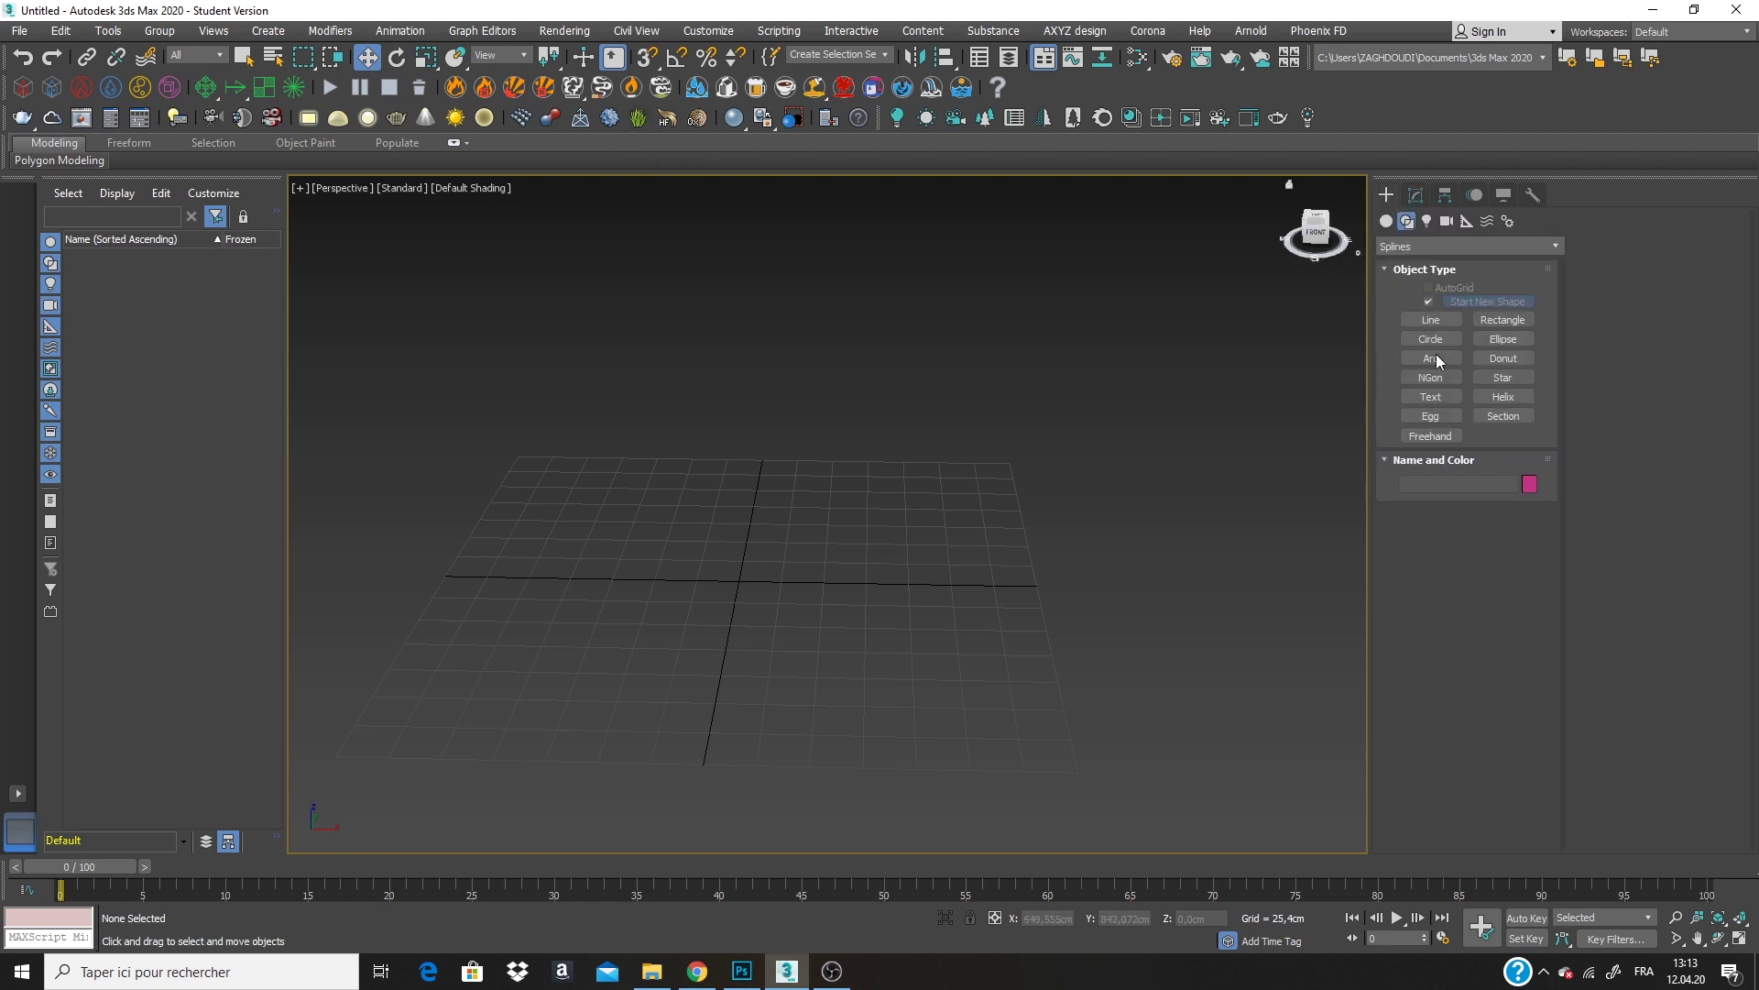
{"action": "left_click", "coordinate": [1499, 322]}
{"action": "scroll", "coordinate": [758, 510], "scroll_direction": "down", "scroll_amount": 5}
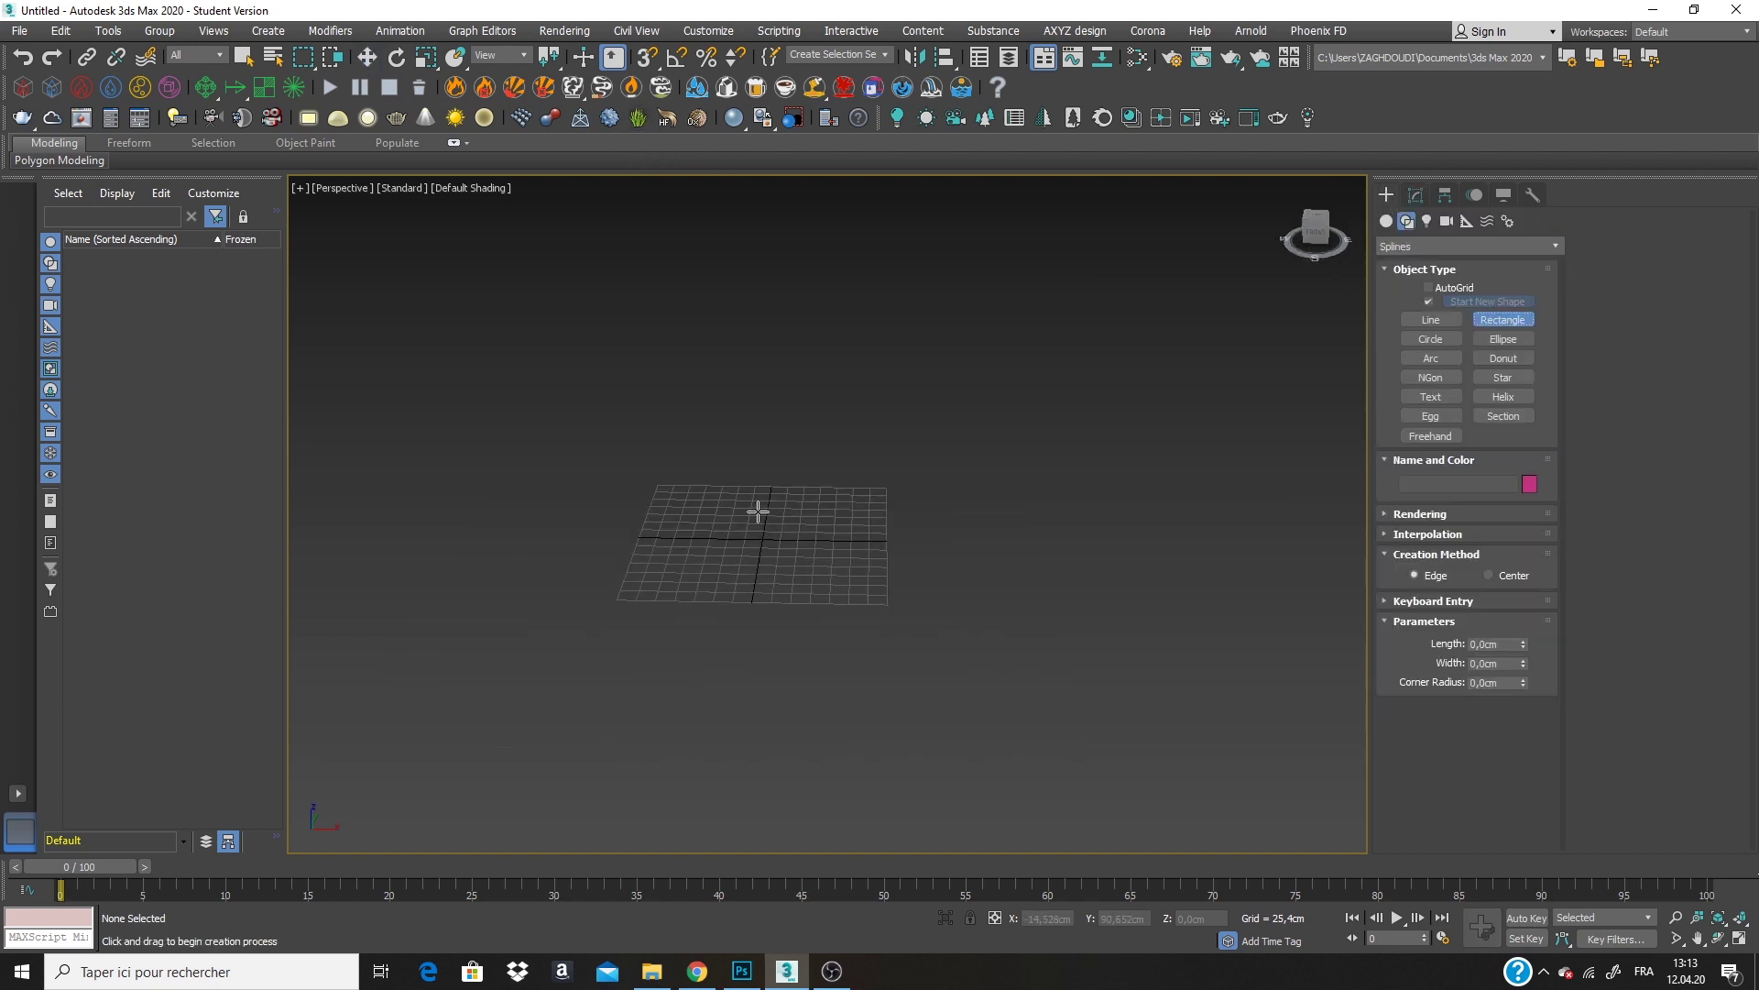
{"action": "middle_click_drag", "start_coordinate": [758, 511], "coordinate": [843, 515], "text": "alt"}
{"action": "mouse_move", "coordinate": [789, 422]}
{"action": "left_mouse_down"}
{"action": "mouse_move", "coordinate": [852, 487]}
{"action": "mouse_move", "coordinate": [688, 845]}
{"action": "mouse_move", "coordinate": [652, 864]}
{"action": "left_mouse_up"}
{"action": "middle_click_drag", "start_coordinate": [788, 685], "coordinate": [838, 656]}
Set the rectangle's length and width to 400 cm and place it at the world origin.
{"action": "key", "text": "w"}
{"action": "middle_click_drag", "start_coordinate": [922, 543], "coordinate": [974, 586]}
{"action": "left_click", "coordinate": [1415, 195]}
{"action": "double_click", "coordinate": [1499, 503]}
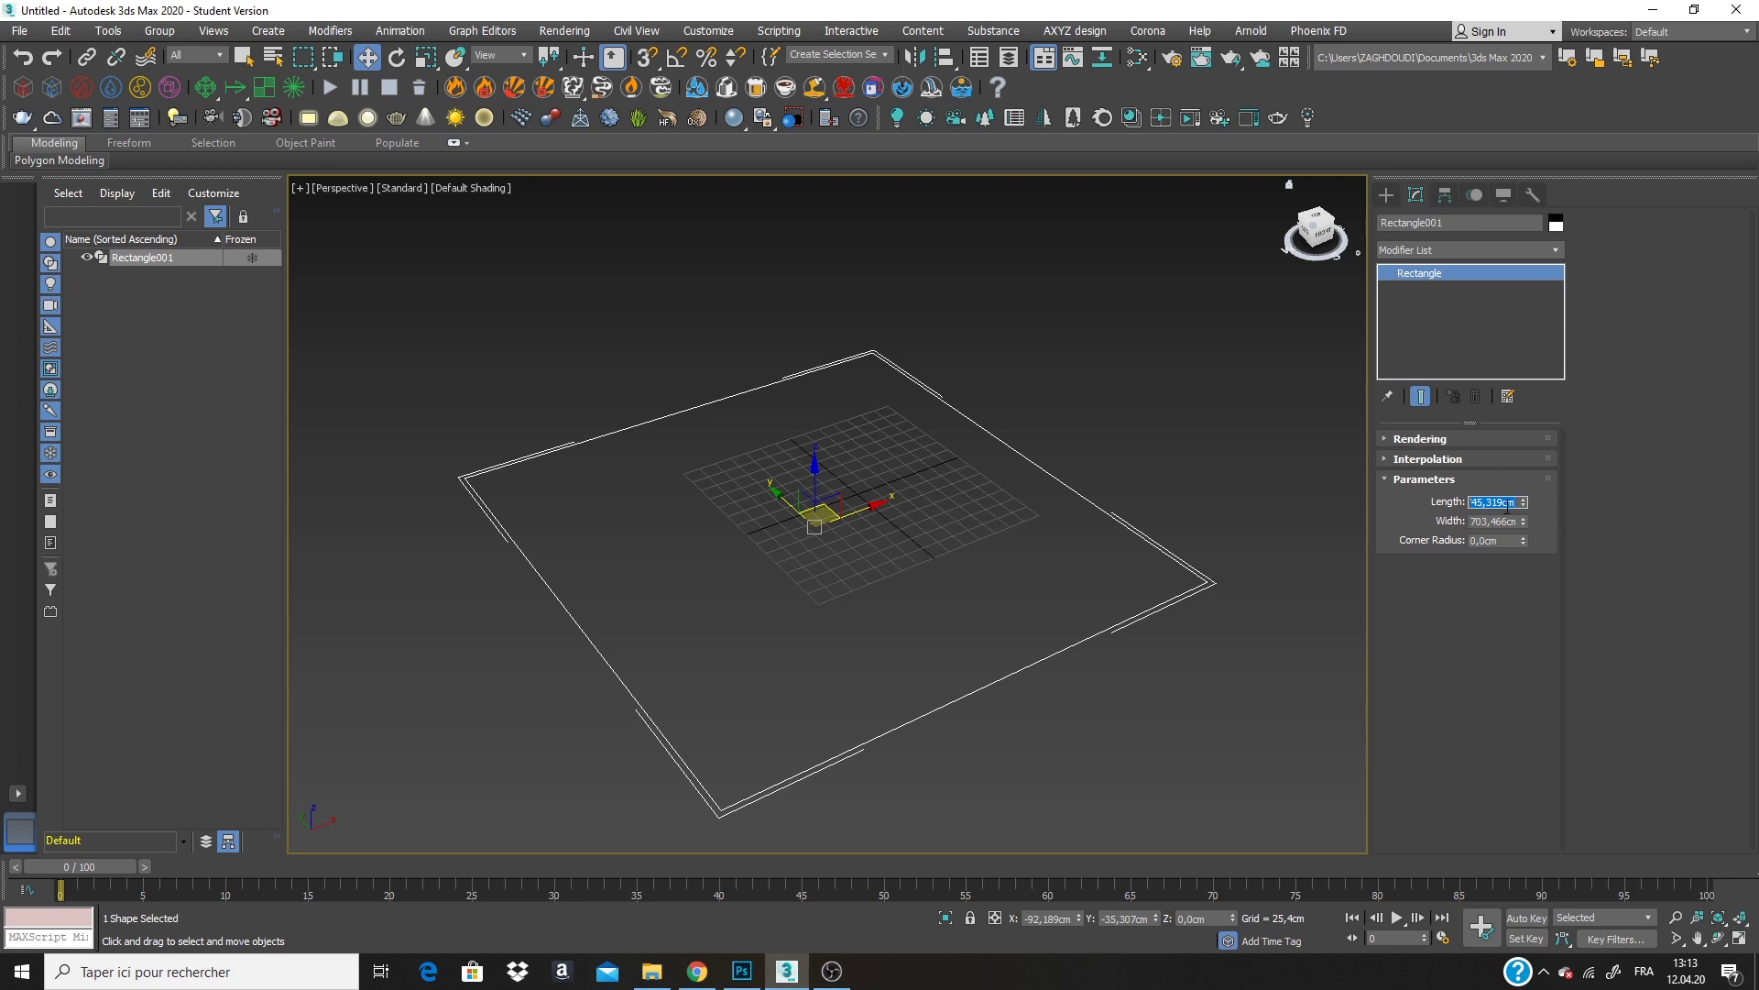
{"action": "key", "text": "Tab"}
{"action": "key", "text": "Return"}
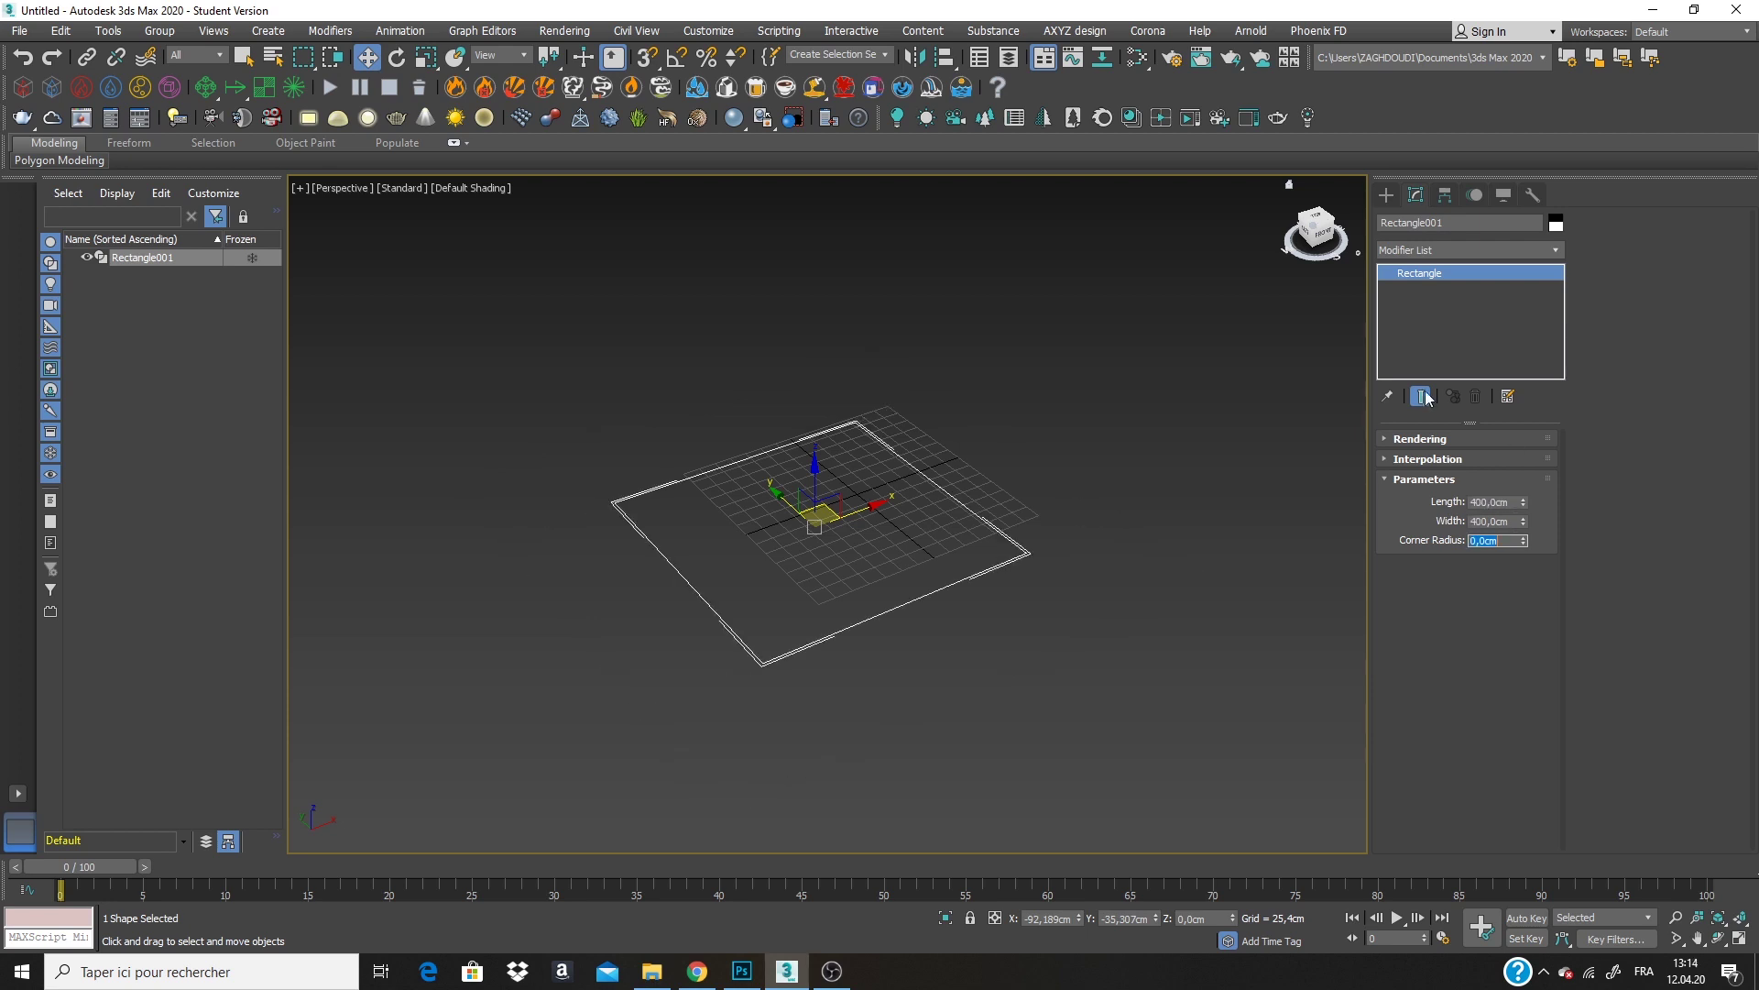
Apply the Garment Maker modifier to the rectangle and display its mesh with edged faces.
{"action": "left_click", "coordinate": [1457, 250]}
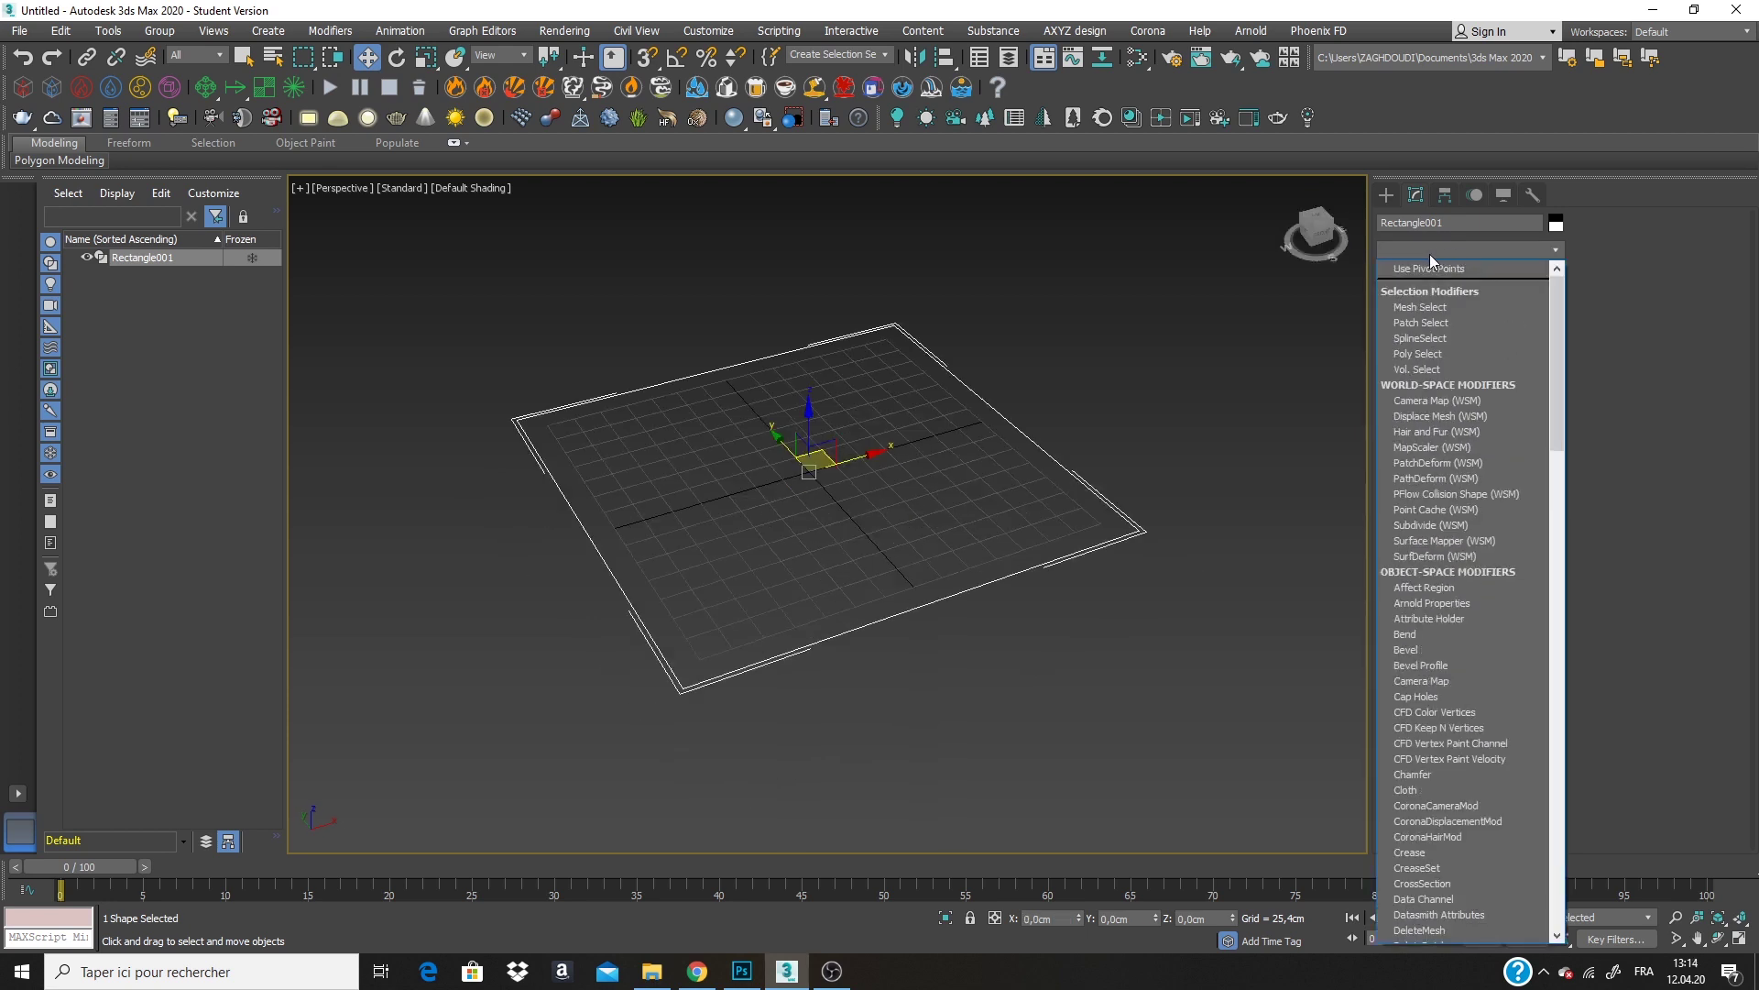
{"action": "key", "text": "g"}
{"action": "left_click", "coordinate": [1426, 271]}
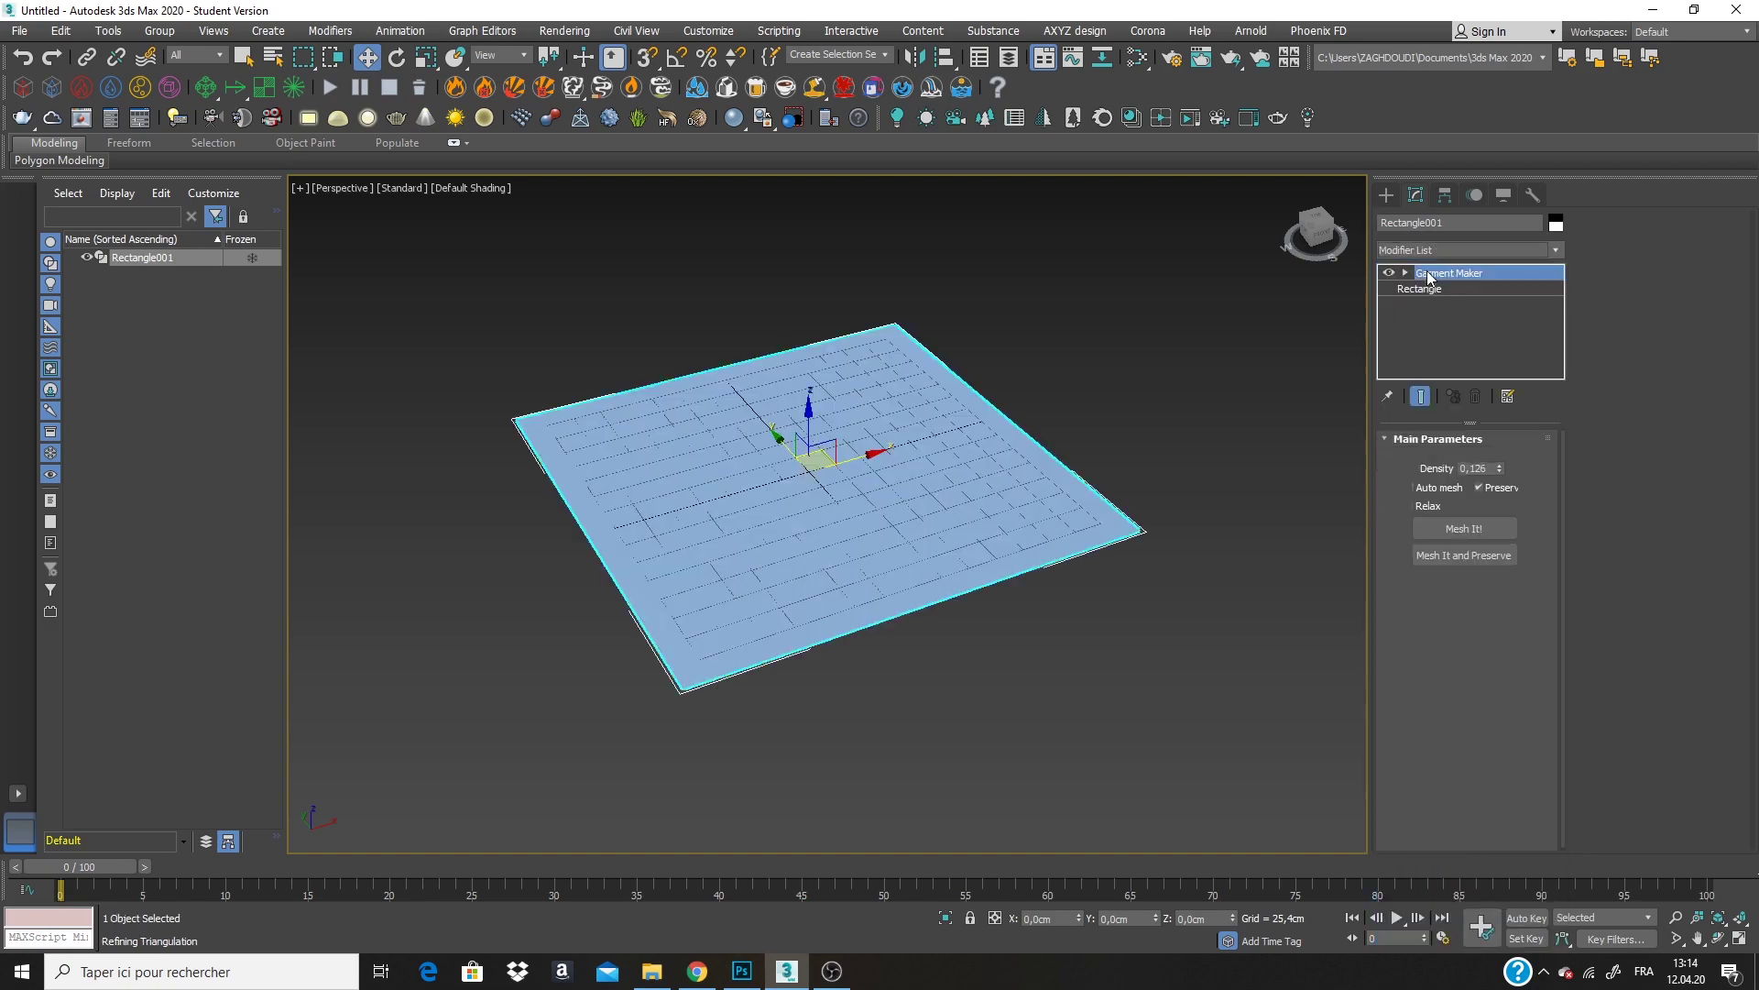
{"action": "middle_click_drag", "start_coordinate": [1129, 492], "coordinate": [1070, 502]}
{"action": "key", "text": "F4"}
{"action": "mouse_move", "coordinate": [937, 500]}
{"action": "middle_mouse_down"}
{"action": "mouse_move", "coordinate": [1017, 515]}
{"action": "mouse_move", "coordinate": [994, 553]}
{"action": "middle_mouse_up"}
{"action": "middle_click_drag", "start_coordinate": [995, 553], "coordinate": [976, 530], "text": "alt"}
{"action": "scroll", "coordinate": [828, 402], "scroll_direction": "up", "scroll_amount": 3}
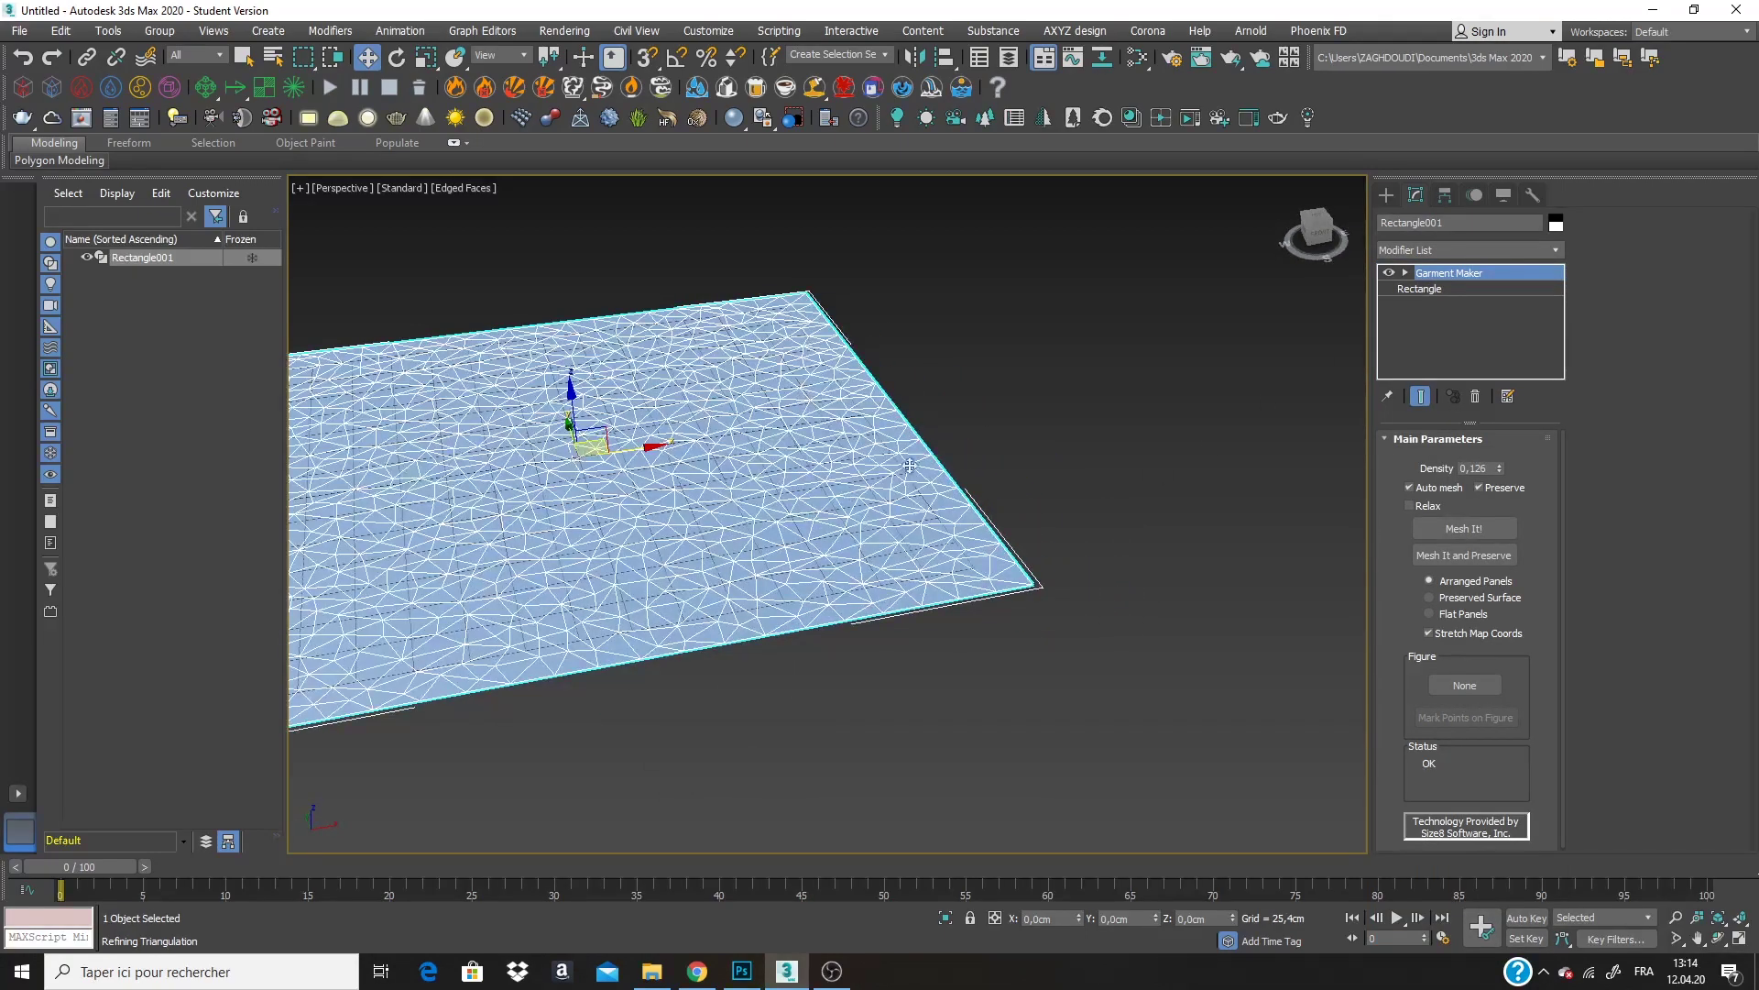
Add a V-Ray Fur object to the meshed rectangle, accepting V-Ray as the current renderer.
{"action": "middle_click_drag", "start_coordinate": [940, 434], "coordinate": [1052, 502]}
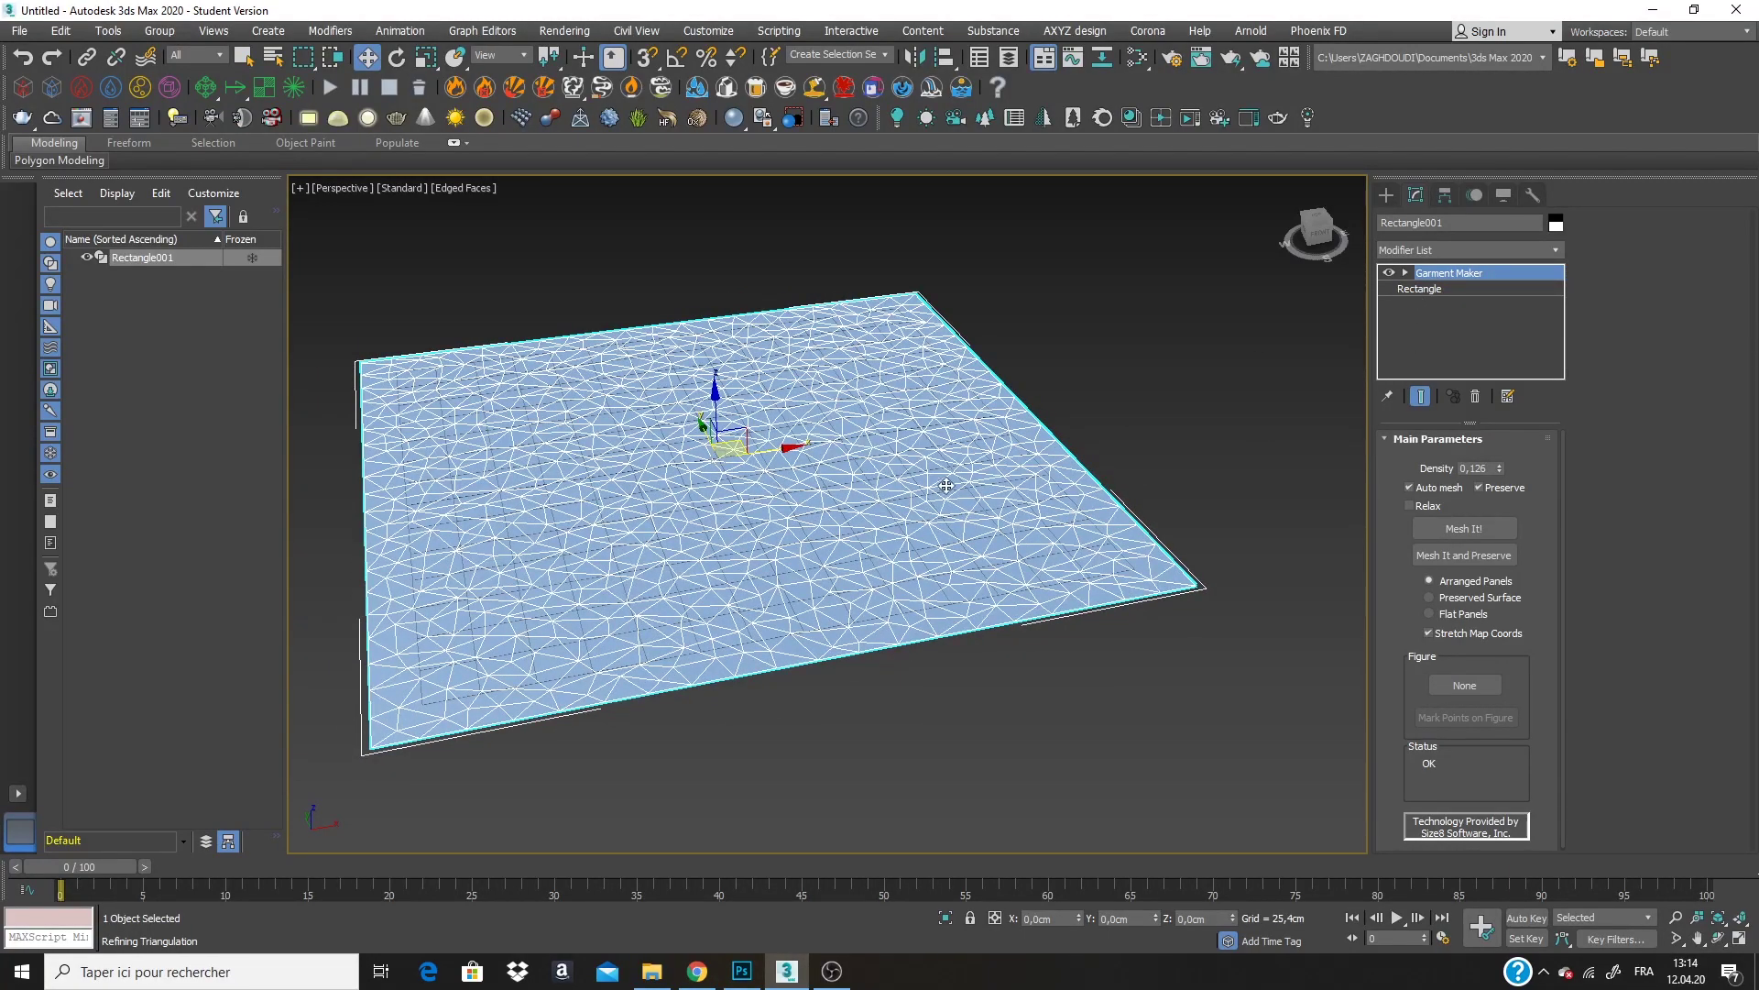
{"action": "mouse_move", "coordinate": [945, 486]}
{"action": "middle_mouse_down", "text": "alt"}
{"action": "mouse_move", "coordinate": [974, 424]}
{"action": "mouse_move", "coordinate": [967, 488]}
{"action": "mouse_move", "coordinate": [1000, 481]}
{"action": "mouse_move", "coordinate": [895, 480]}
{"action": "mouse_move", "coordinate": [965, 510]}
{"action": "middle_mouse_up", "text": "alt"}
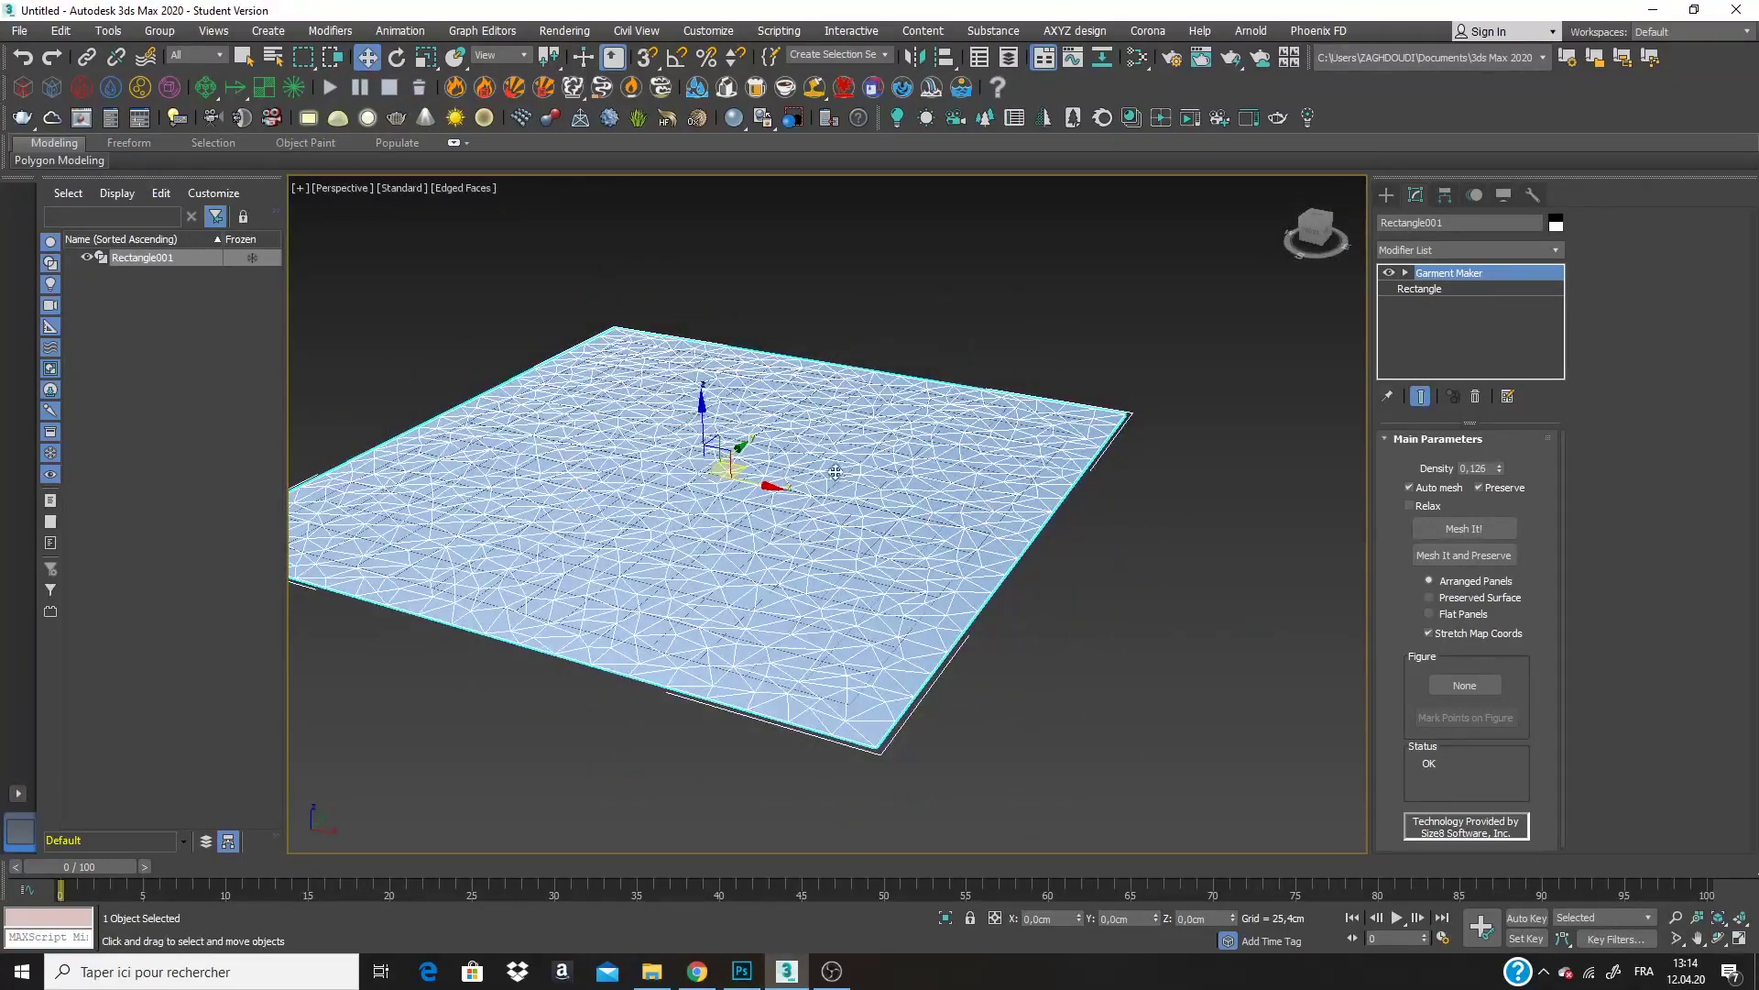
{"action": "middle_click_drag", "start_coordinate": [836, 472], "coordinate": [1058, 516], "text": "alt"}
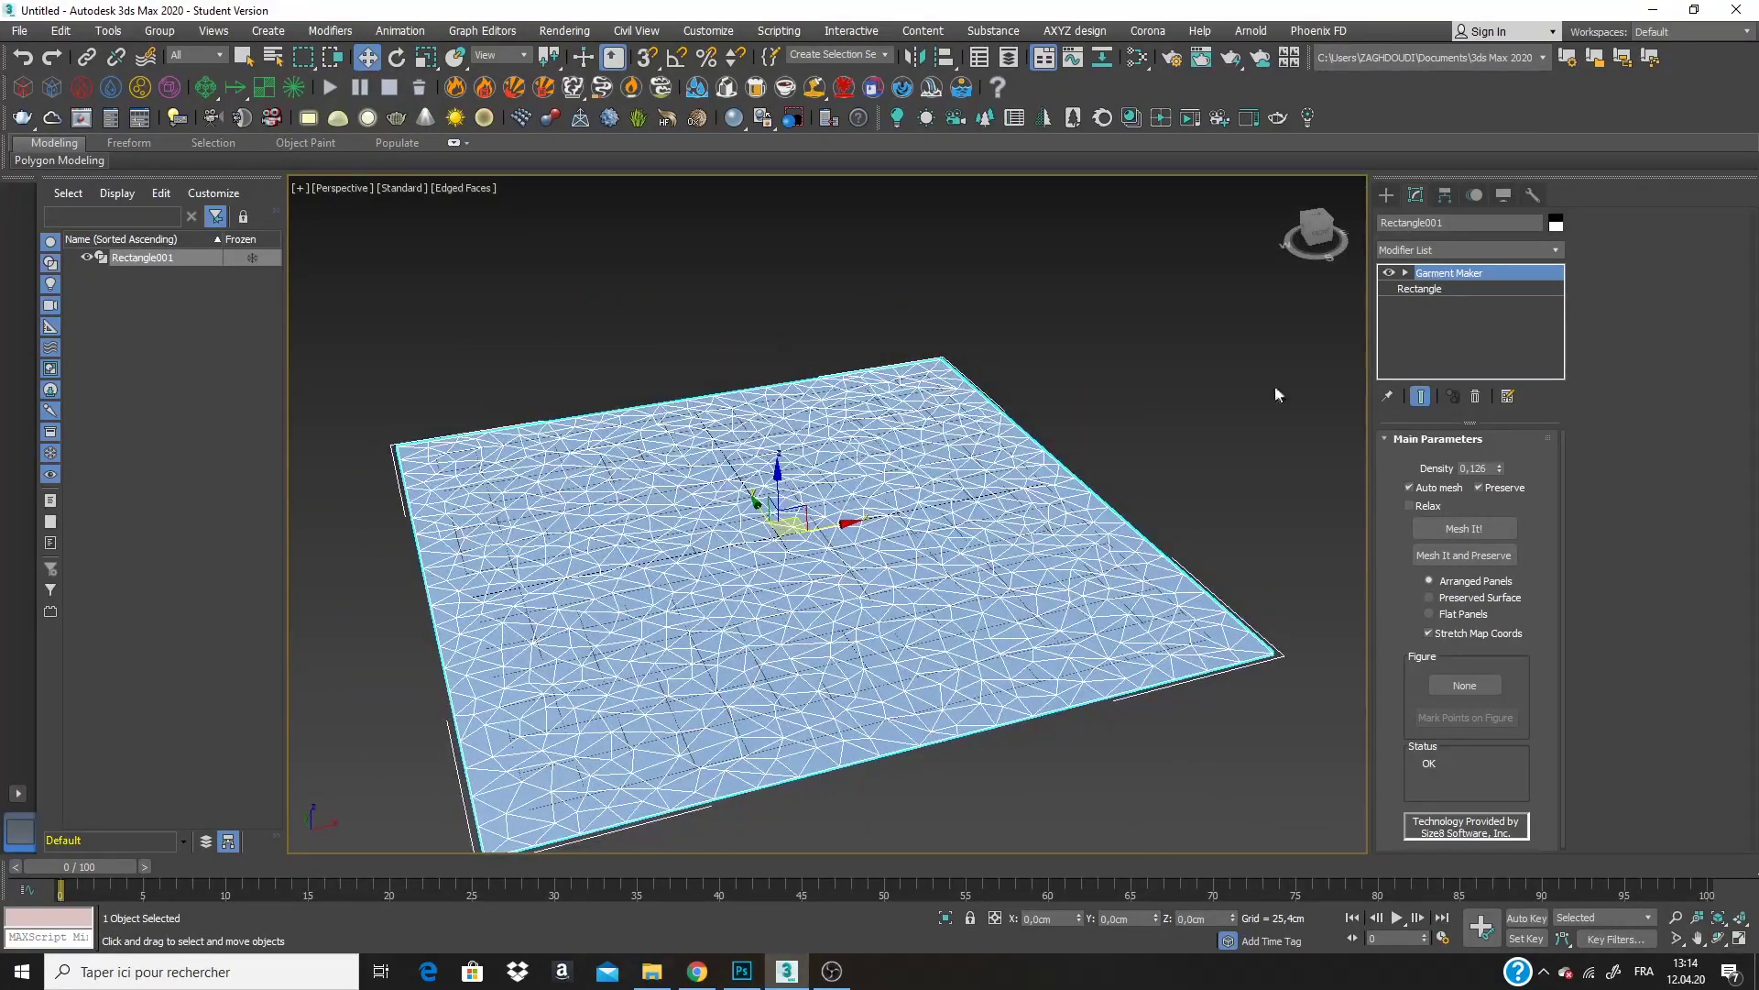
{"action": "middle_click_drag", "start_coordinate": [913, 500], "coordinate": [909, 416], "text": "alt"}
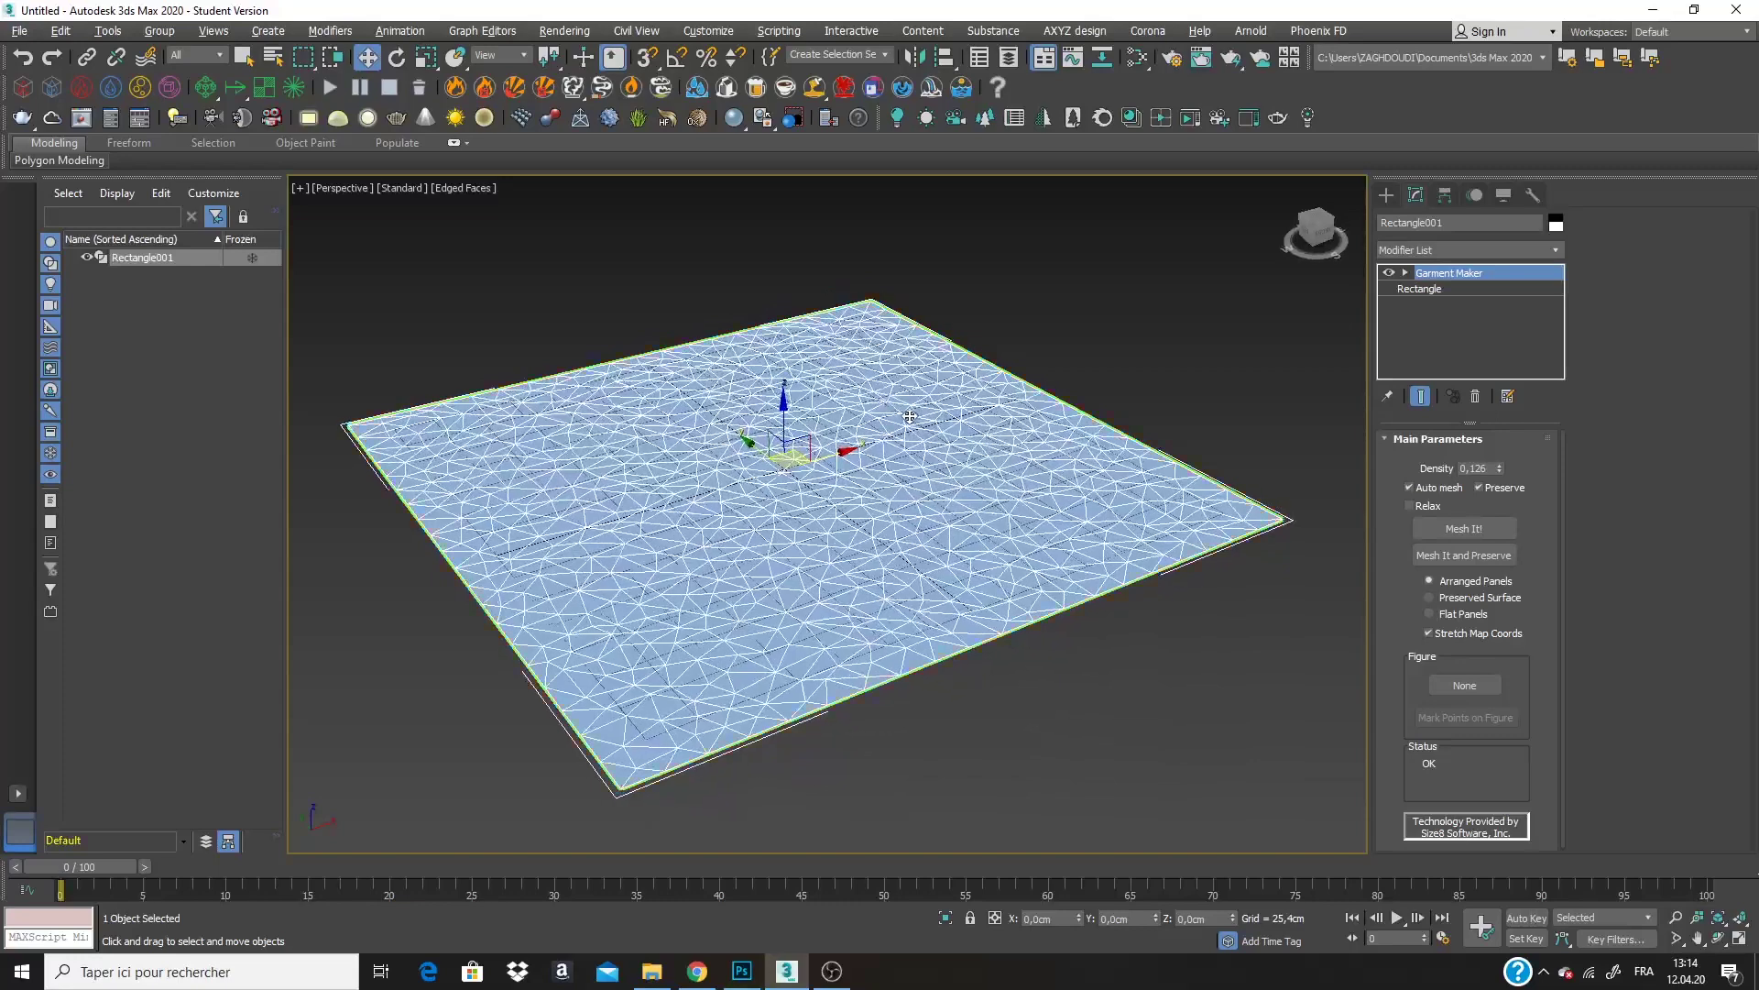
{"action": "left_click", "coordinate": [639, 119]}
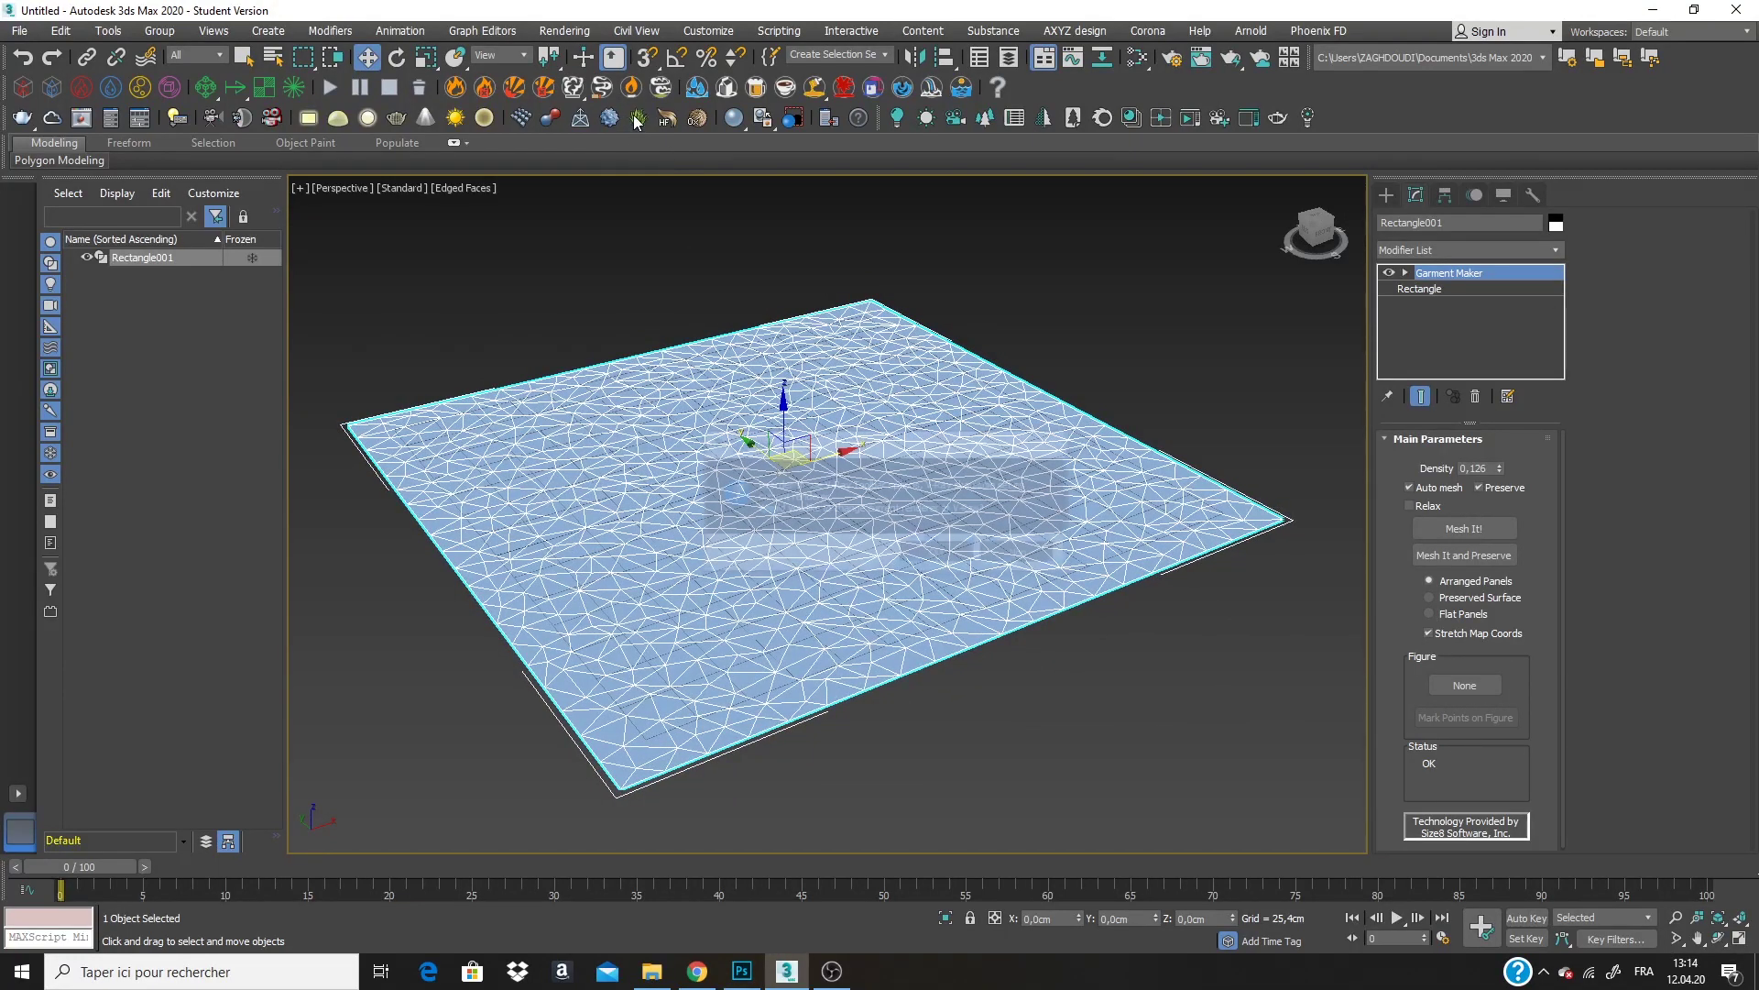
{"action": "left_click_drag", "start_coordinate": [896, 447], "coordinate": [767, 369]}
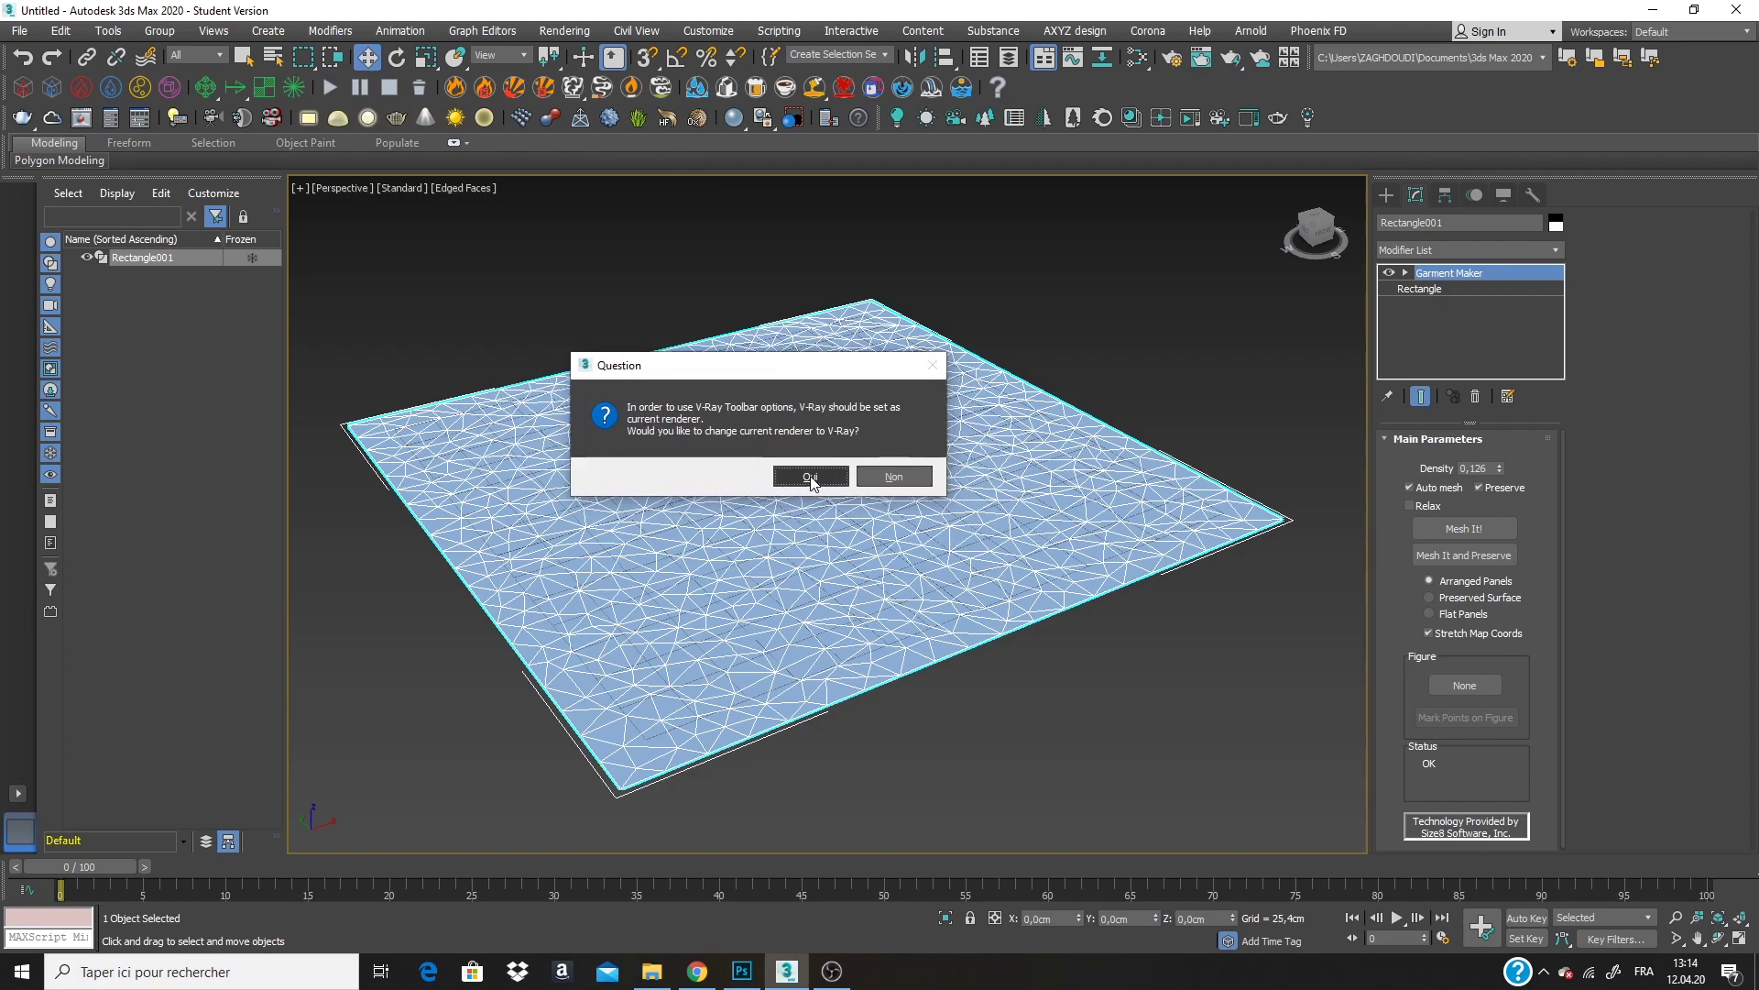
{"action": "left_click", "coordinate": [811, 478]}
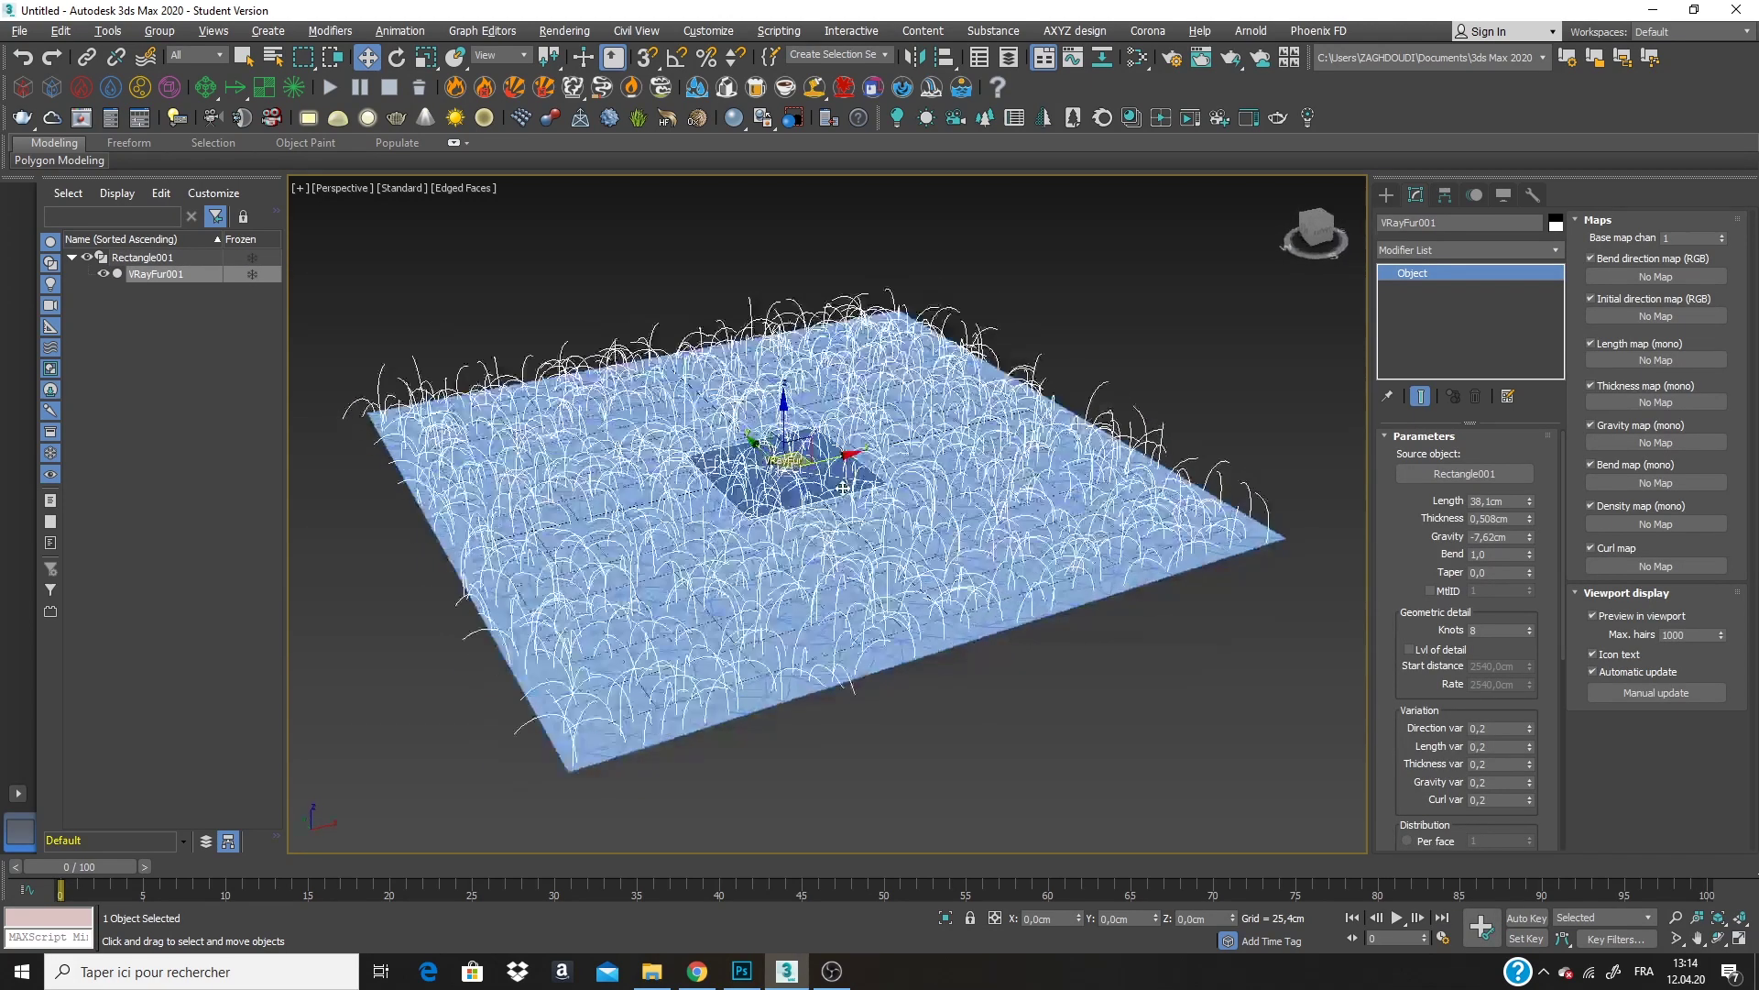
Move the fur object's icon off the plane to about -476 cm along the X axis.
{"action": "scroll", "coordinate": [843, 489], "scroll_direction": "down", "scroll_amount": 5}
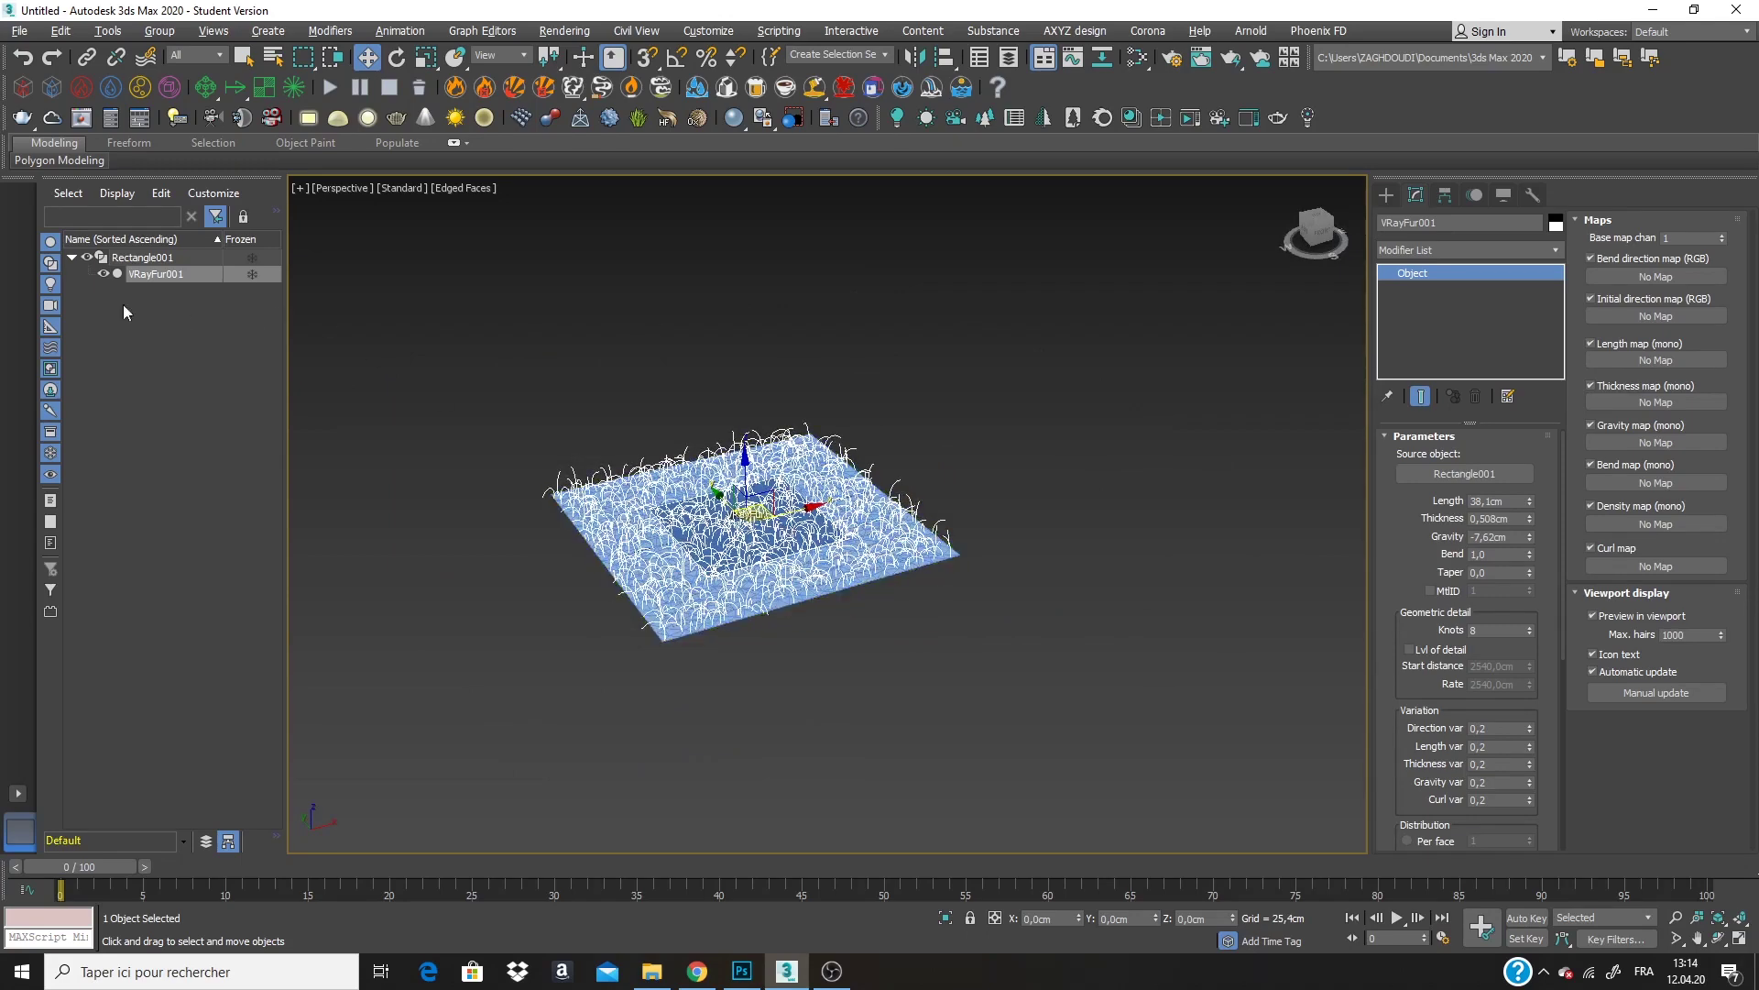
{"action": "left_click_drag", "start_coordinate": [802, 506], "coordinate": [547, 574]}
{"action": "middle_click_drag", "start_coordinate": [547, 573], "coordinate": [508, 550], "text": "alt"}
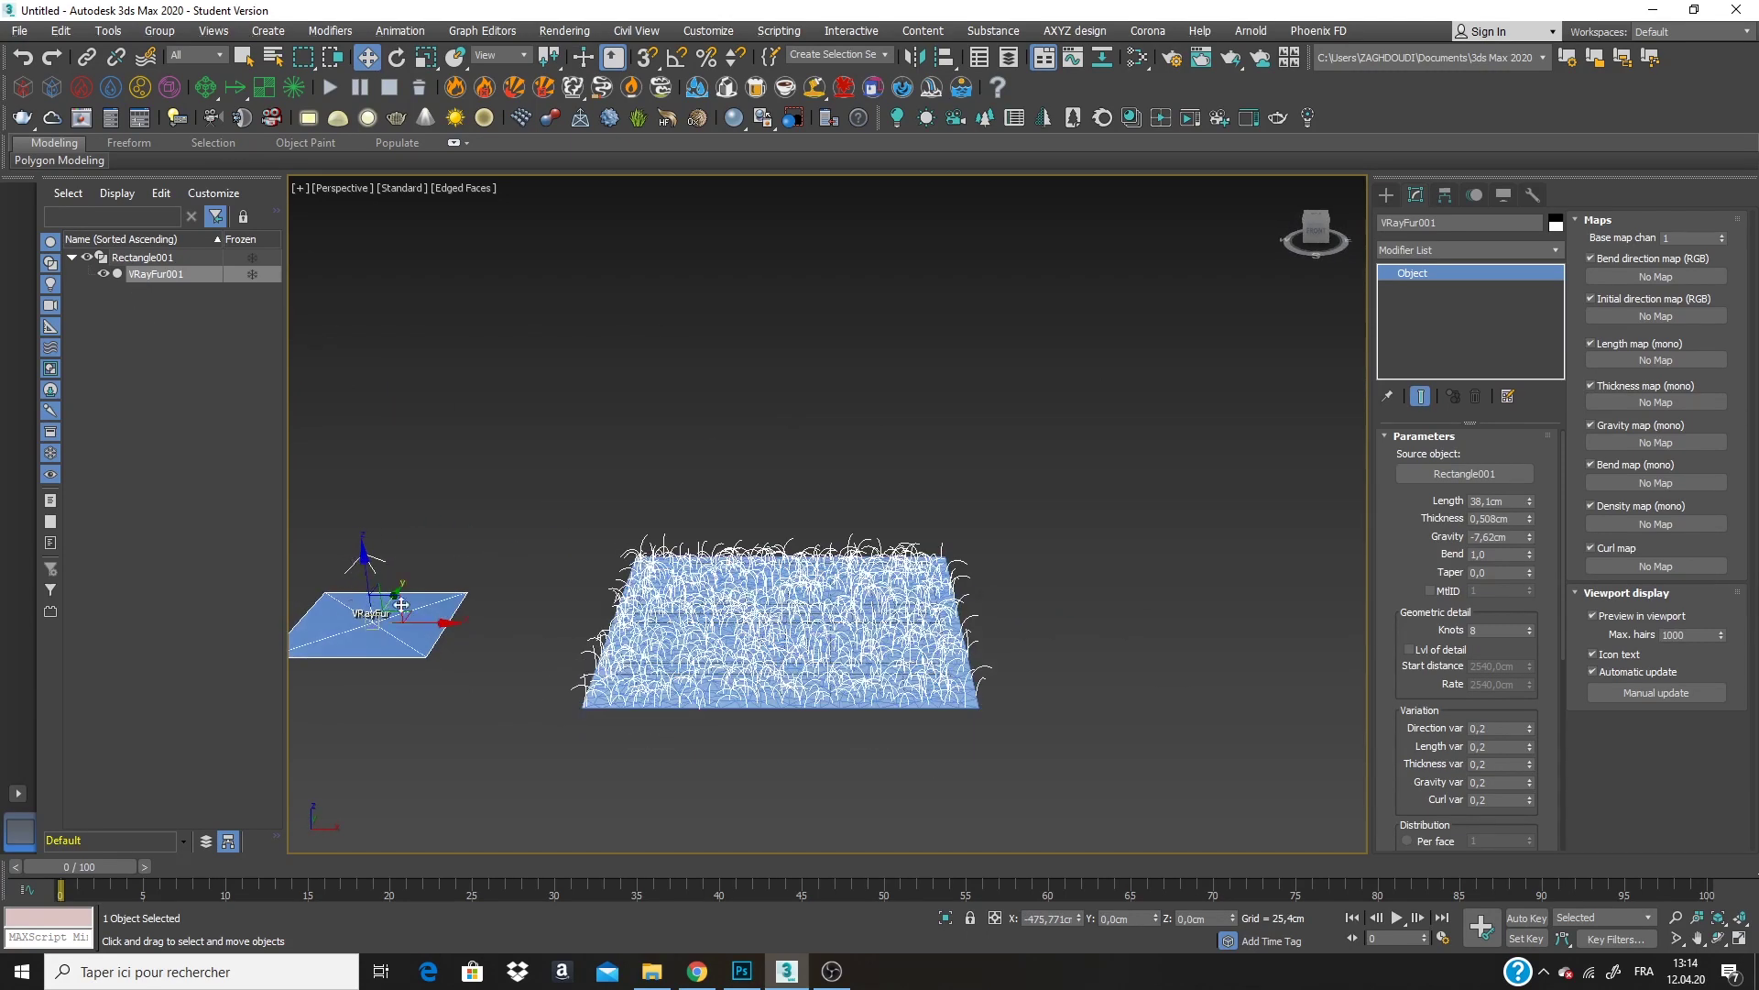
{"action": "middle_click_drag", "start_coordinate": [401, 605], "coordinate": [616, 557], "text": "alt"}
Select the meshed rectangle and change its object color to light gray.
{"action": "middle_click_drag", "start_coordinate": [948, 529], "coordinate": [962, 640]}
{"action": "scroll", "coordinate": [916, 536], "scroll_direction": "up", "scroll_amount": 3}
{"action": "left_click", "coordinate": [964, 633]}
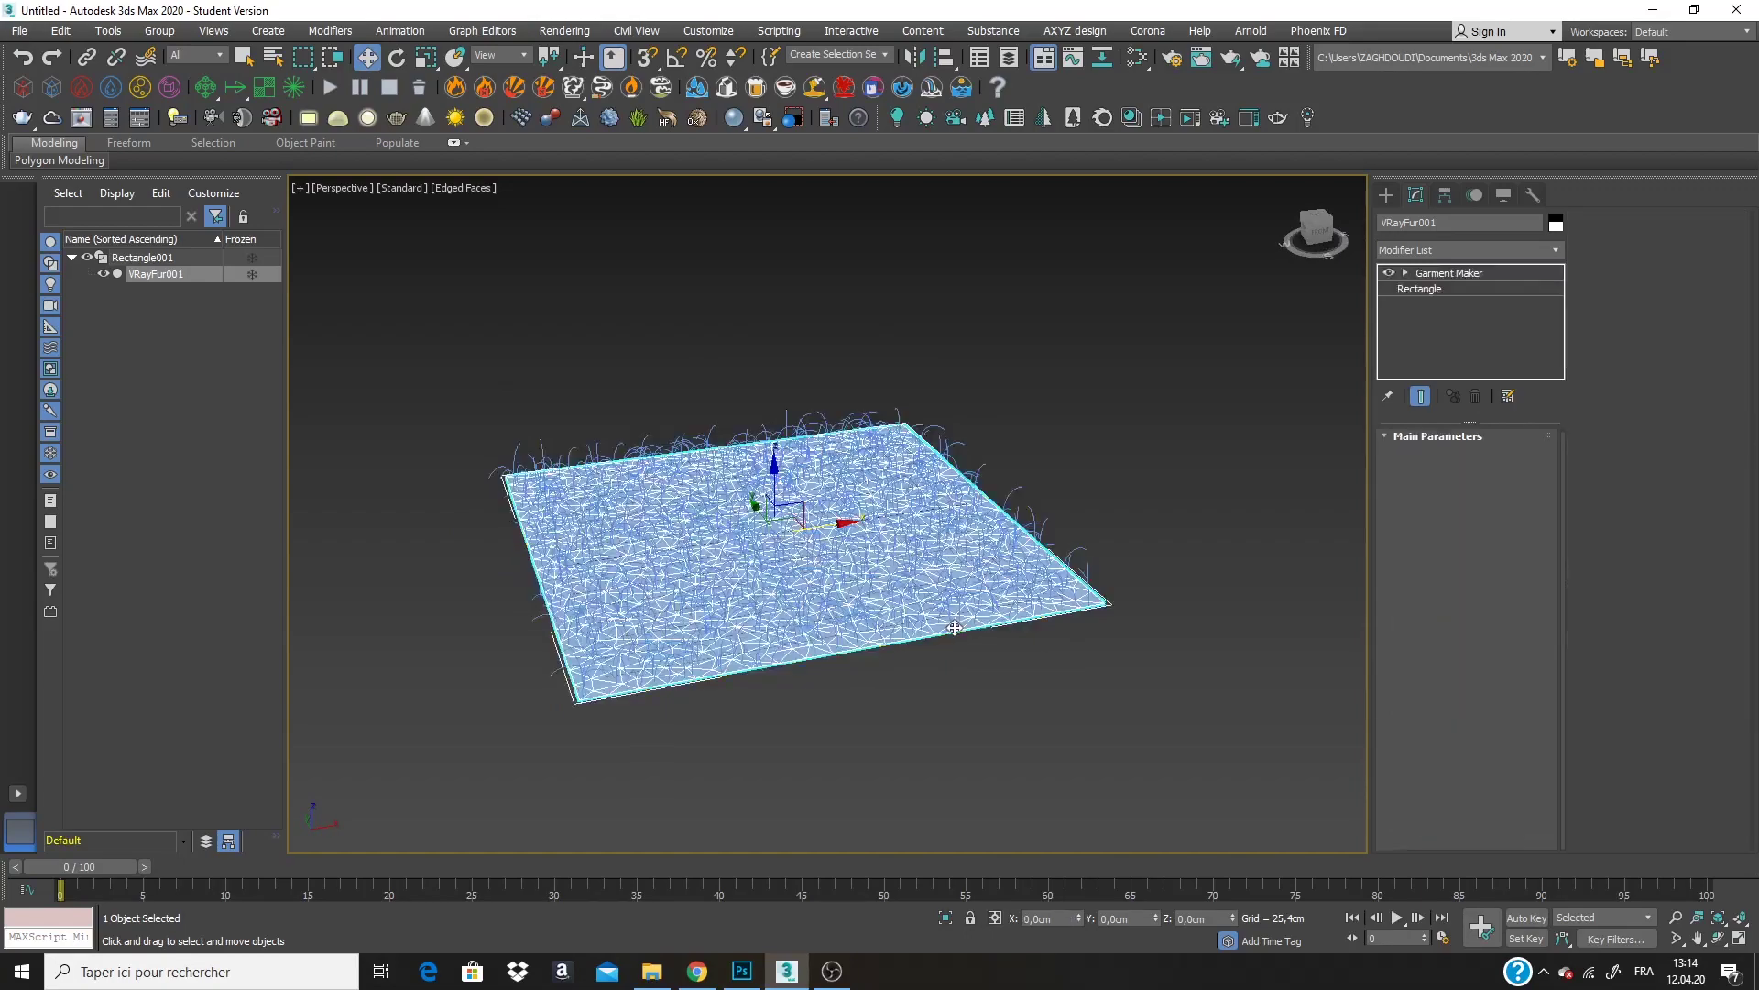
{"action": "left_click", "coordinate": [1556, 223]}
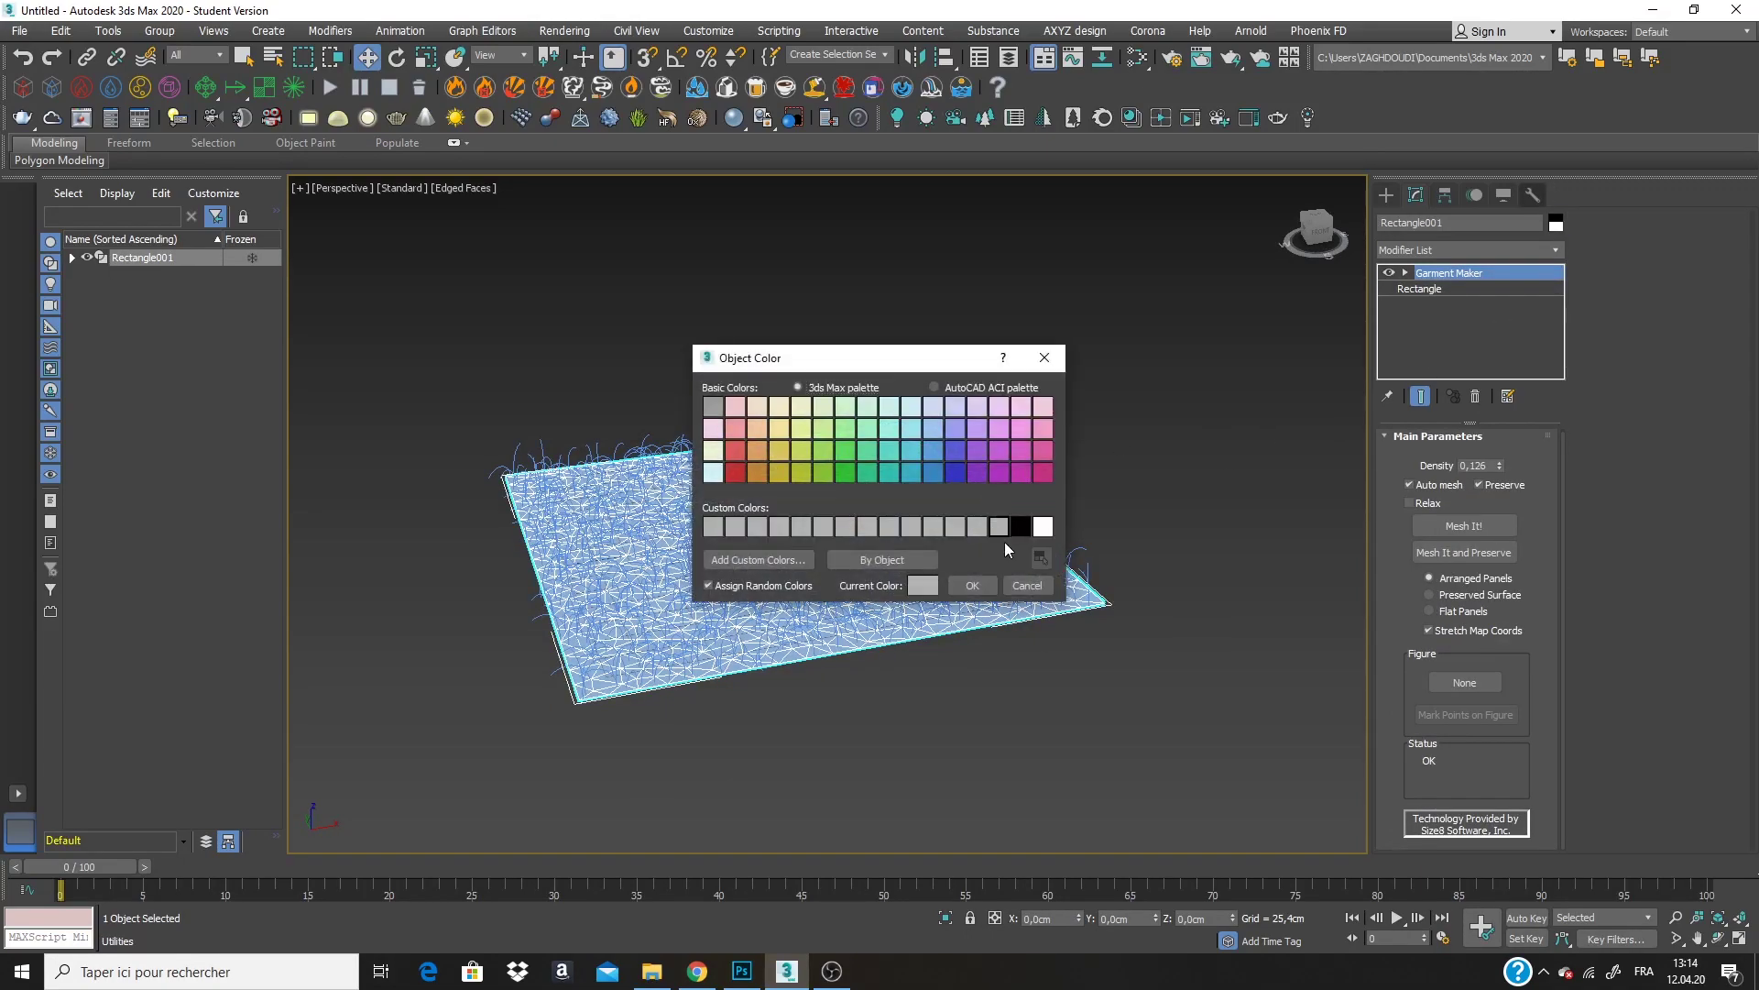
{"action": "left_click", "coordinate": [973, 585]}
{"action": "scroll", "coordinate": [896, 503], "scroll_direction": "up", "scroll_amount": 2}
{"action": "scroll", "coordinate": [982, 491], "scroll_direction": "down", "scroll_amount": 2}
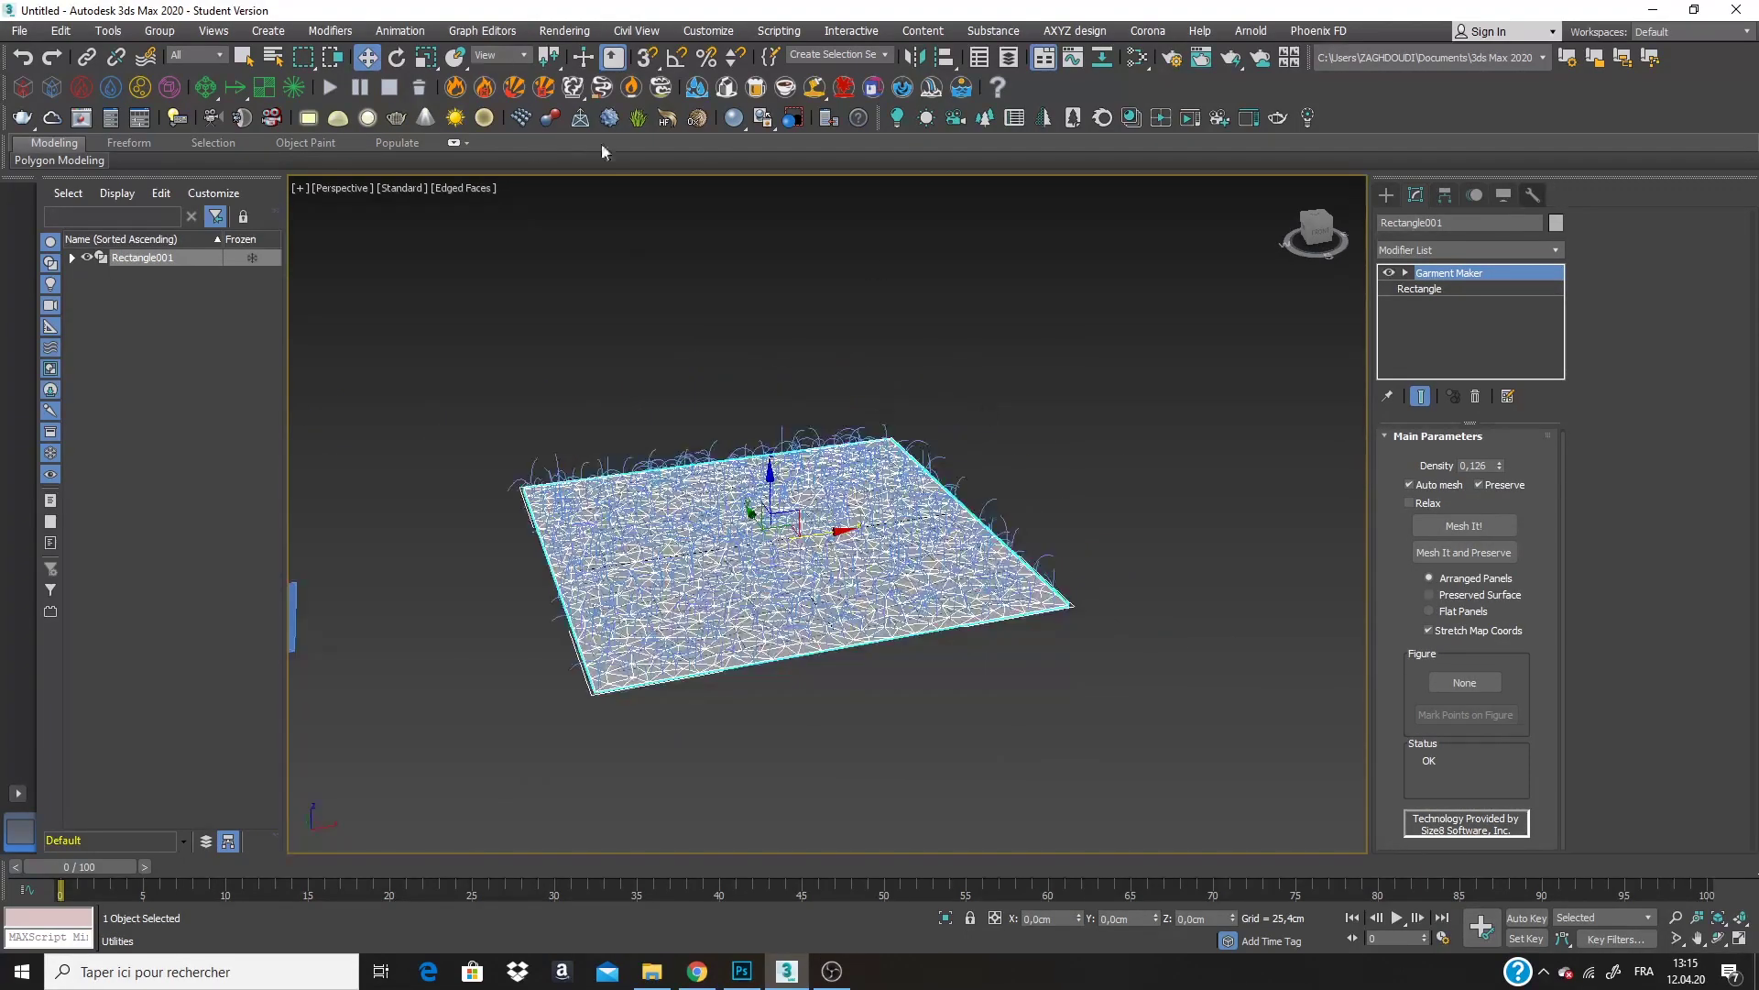
Create a V-Ray Sun well to one side of the plane, aimed at it, and add the VRaySky environment map.
{"action": "left_click", "coordinate": [484, 118]}
{"action": "scroll", "coordinate": [824, 513], "scroll_direction": "down", "scroll_amount": 5}
{"action": "middle_click_drag", "start_coordinate": [938, 428], "coordinate": [682, 487]}
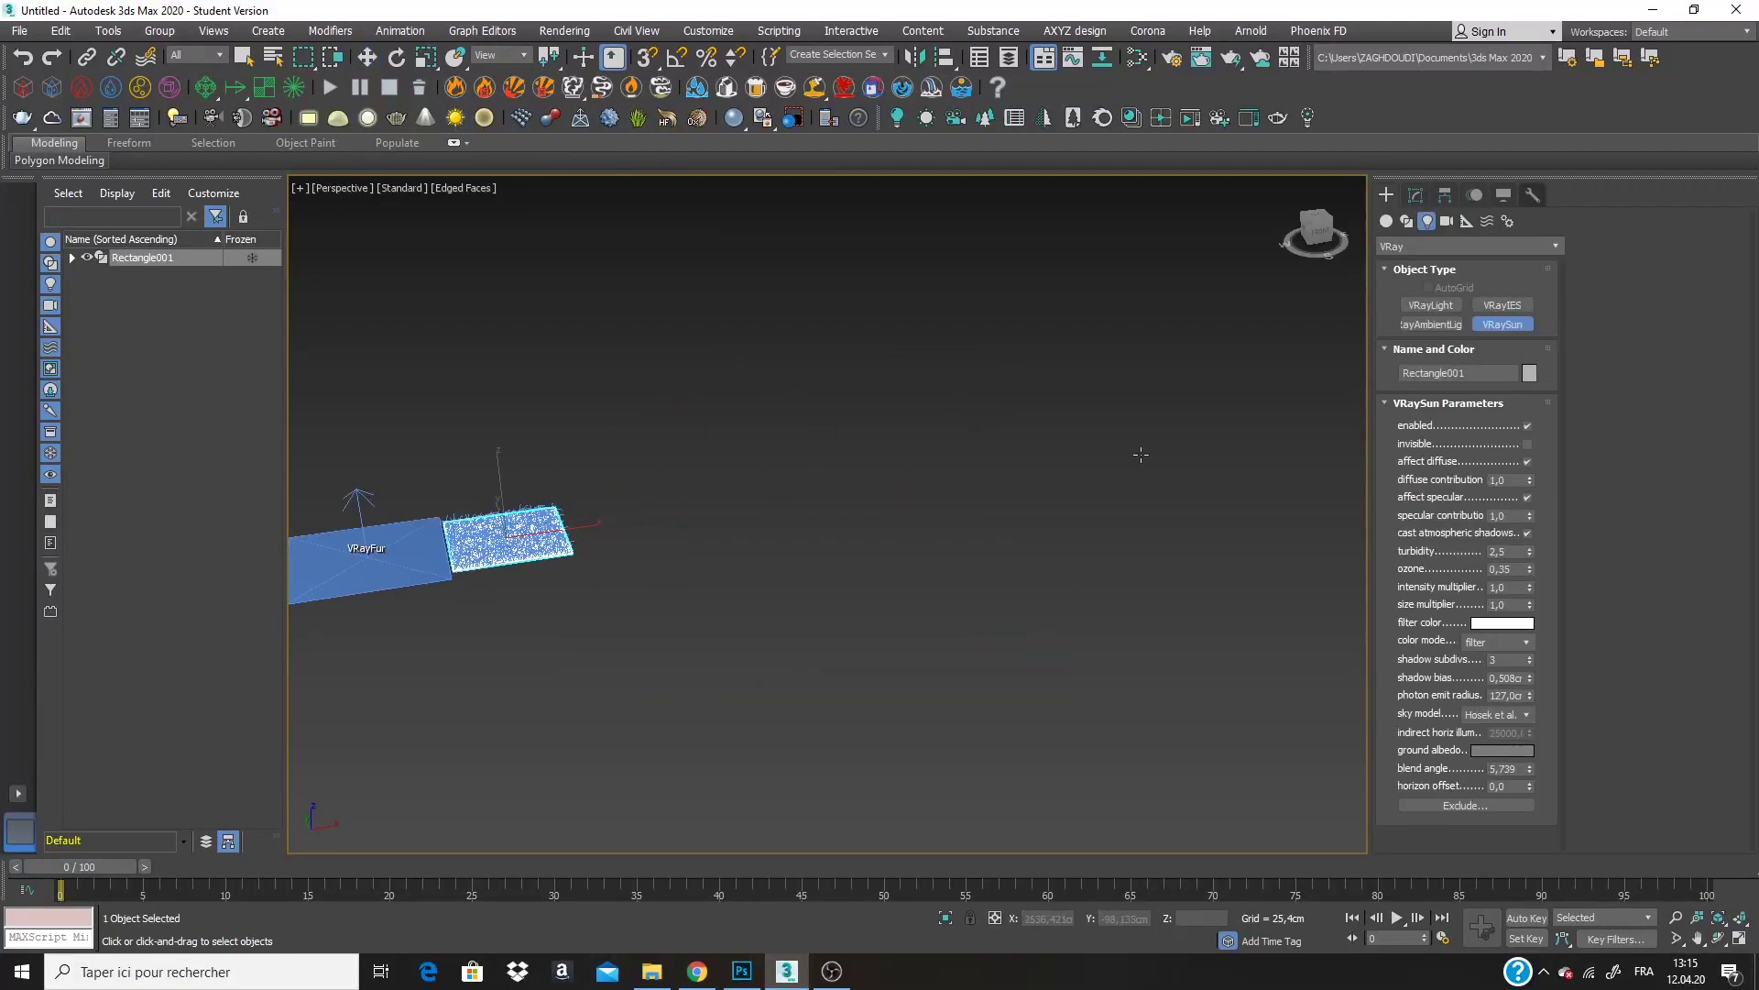
{"action": "left_click_drag", "start_coordinate": [1146, 454], "coordinate": [517, 536]}
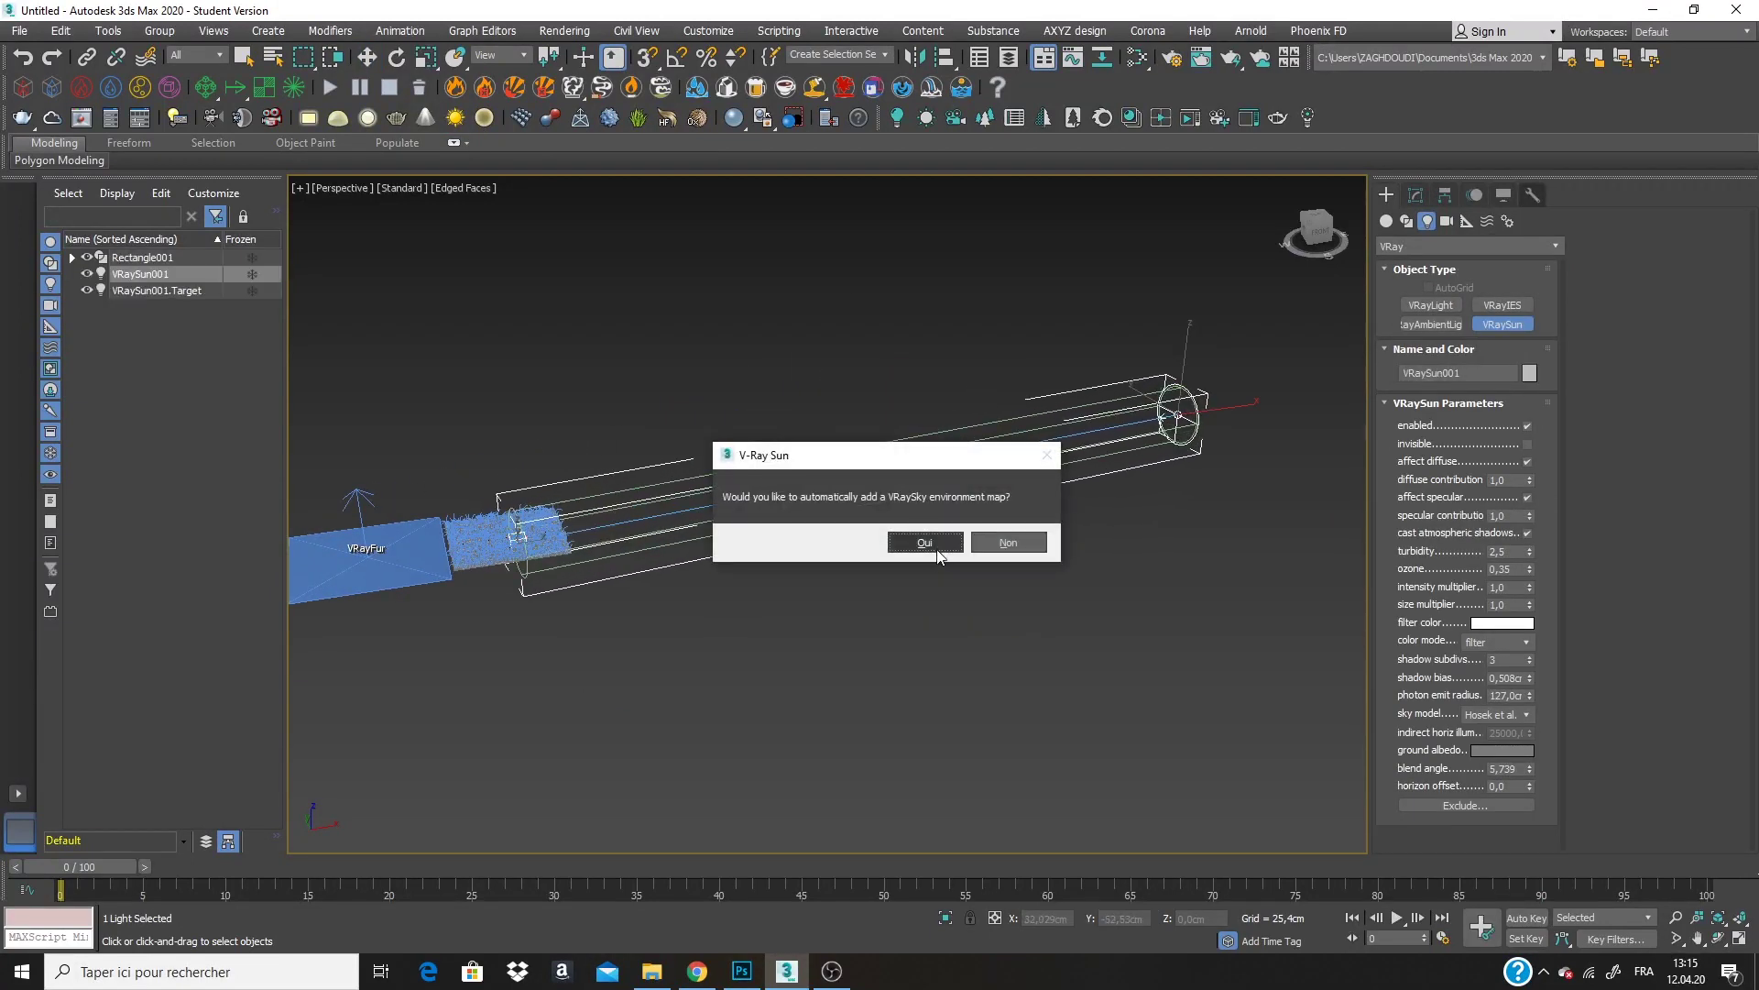
{"action": "left_click", "coordinate": [923, 548]}
Raise the V-Ray Sun to a height of about 2109 cm above the plane.
{"action": "scroll", "coordinate": [1059, 383], "scroll_direction": "down", "scroll_amount": 2}
{"action": "key", "text": "w"}
{"action": "left_click_drag", "start_coordinate": [1081, 469], "coordinate": [1093, 149]}
Open the V-Ray frame buffer and start an interactive render of a close view of the fur plane.
{"action": "scroll", "coordinate": [668, 623], "scroll_direction": "up", "scroll_amount": 8}
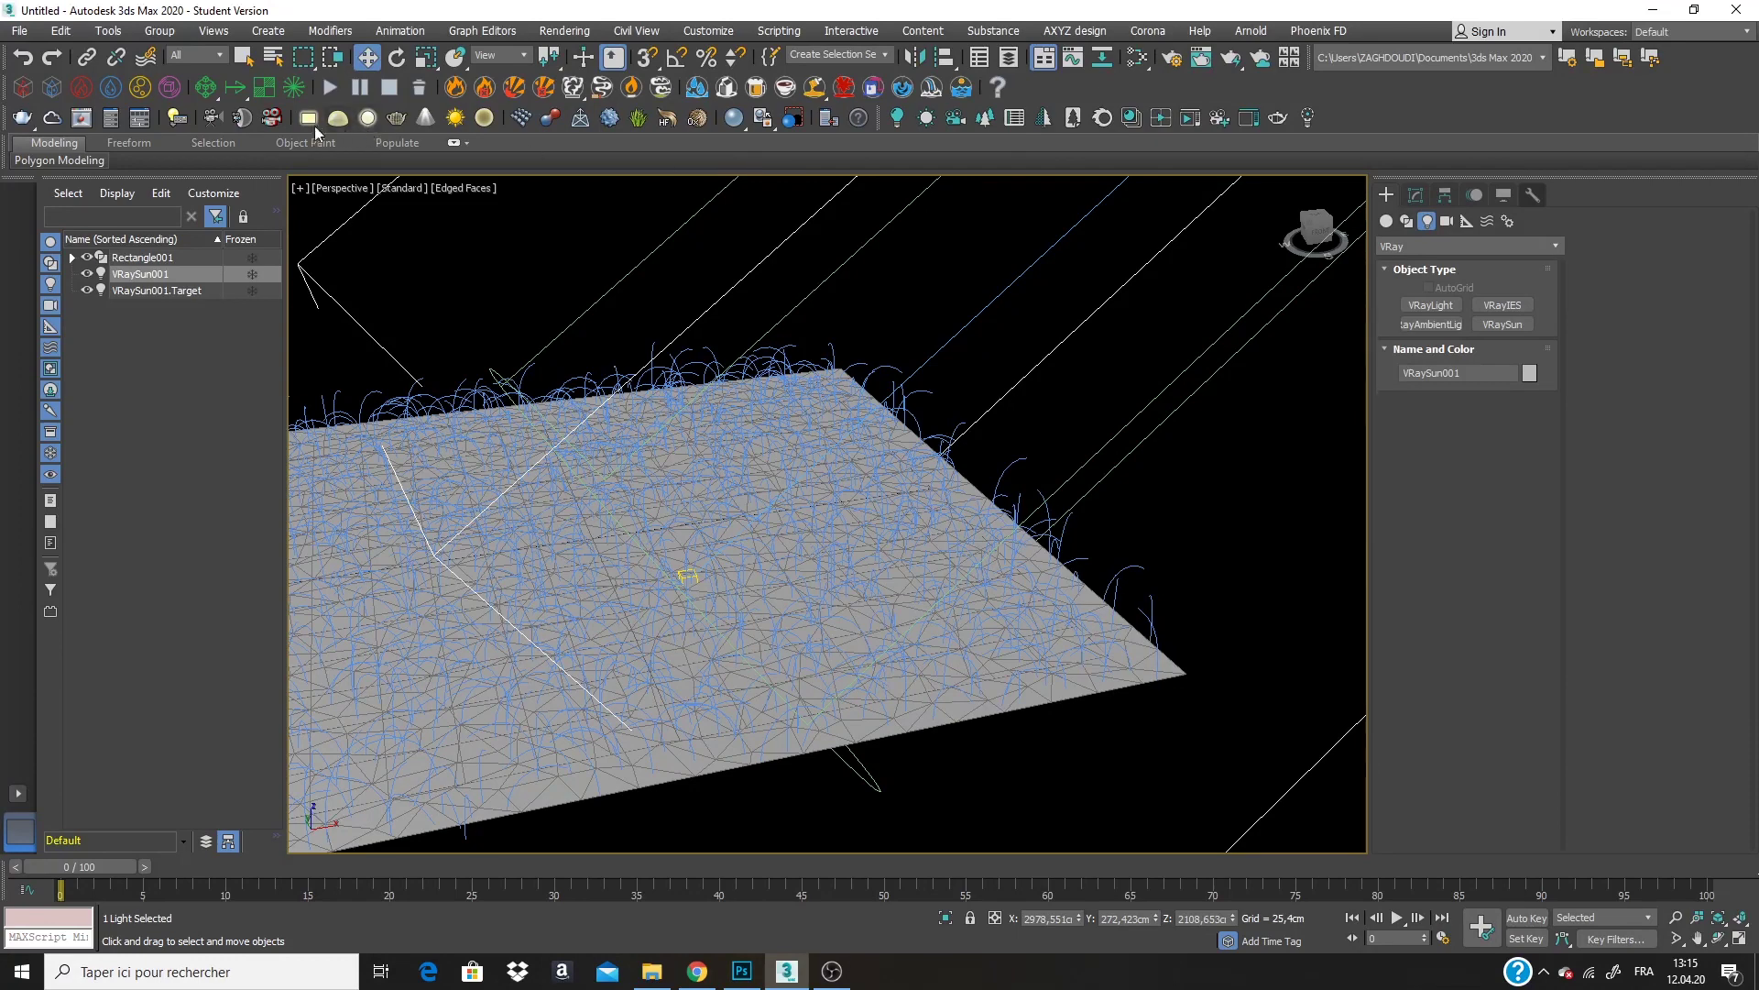
{"action": "left_click", "coordinate": [81, 117]}
{"action": "left_click_drag", "start_coordinate": [818, 260], "coordinate": [295, 126]}
{"action": "left_click", "coordinate": [618, 146]}
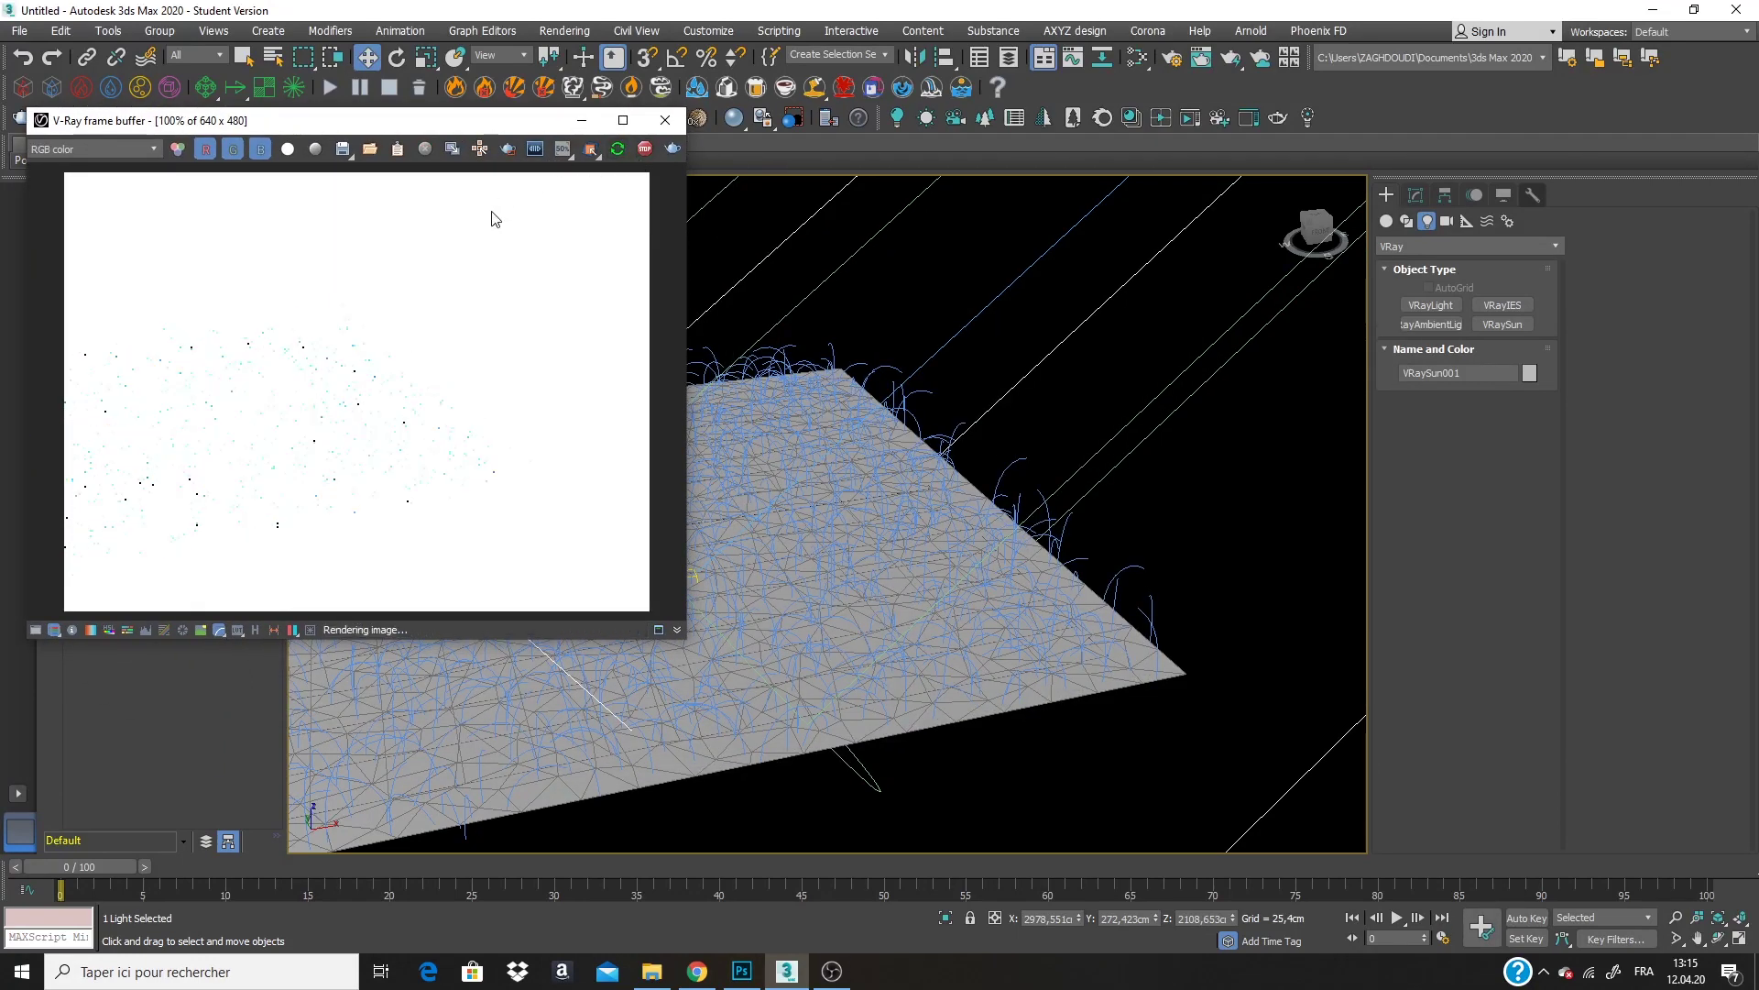
{"action": "left_click_drag", "start_coordinate": [457, 119], "coordinate": [363, 159]}
{"action": "scroll", "coordinate": [790, 405], "scroll_direction": "up", "scroll_amount": 4}
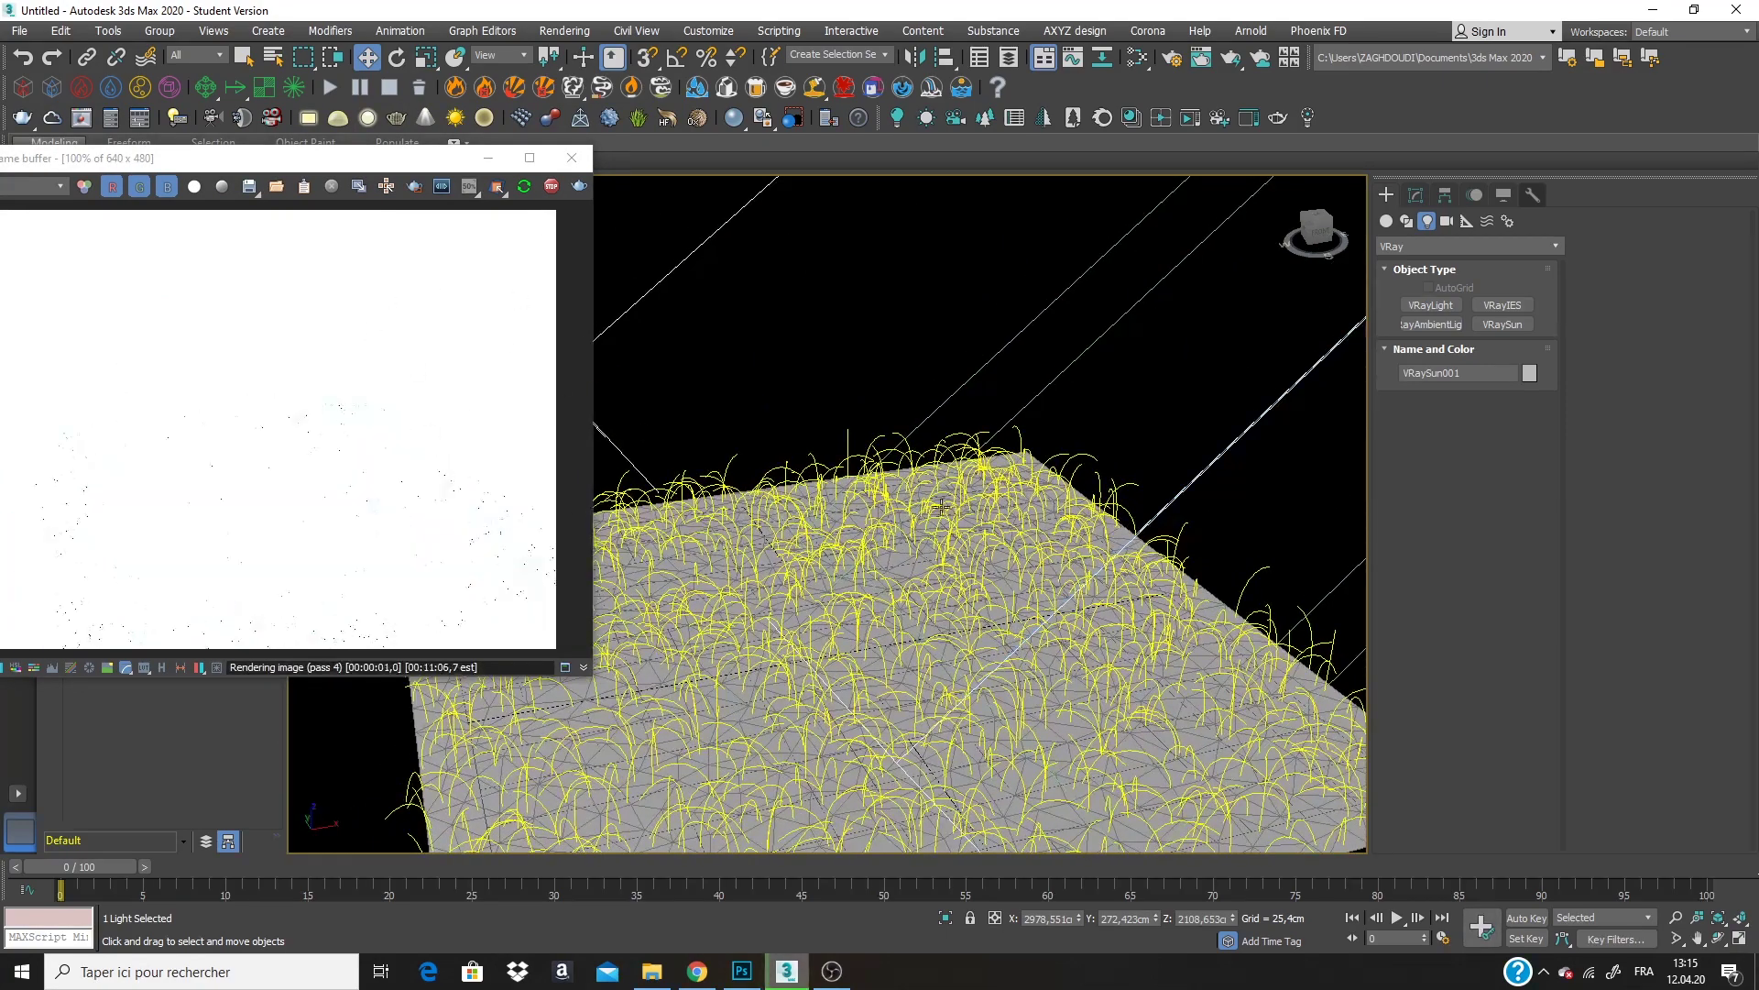
{"action": "scroll", "coordinate": [641, 275], "scroll_direction": "down", "scroll_amount": 4}
Set the environment's exposure control to VRay Exposure Control and restart the interactive render.
{"action": "left_click", "coordinate": [564, 30]}
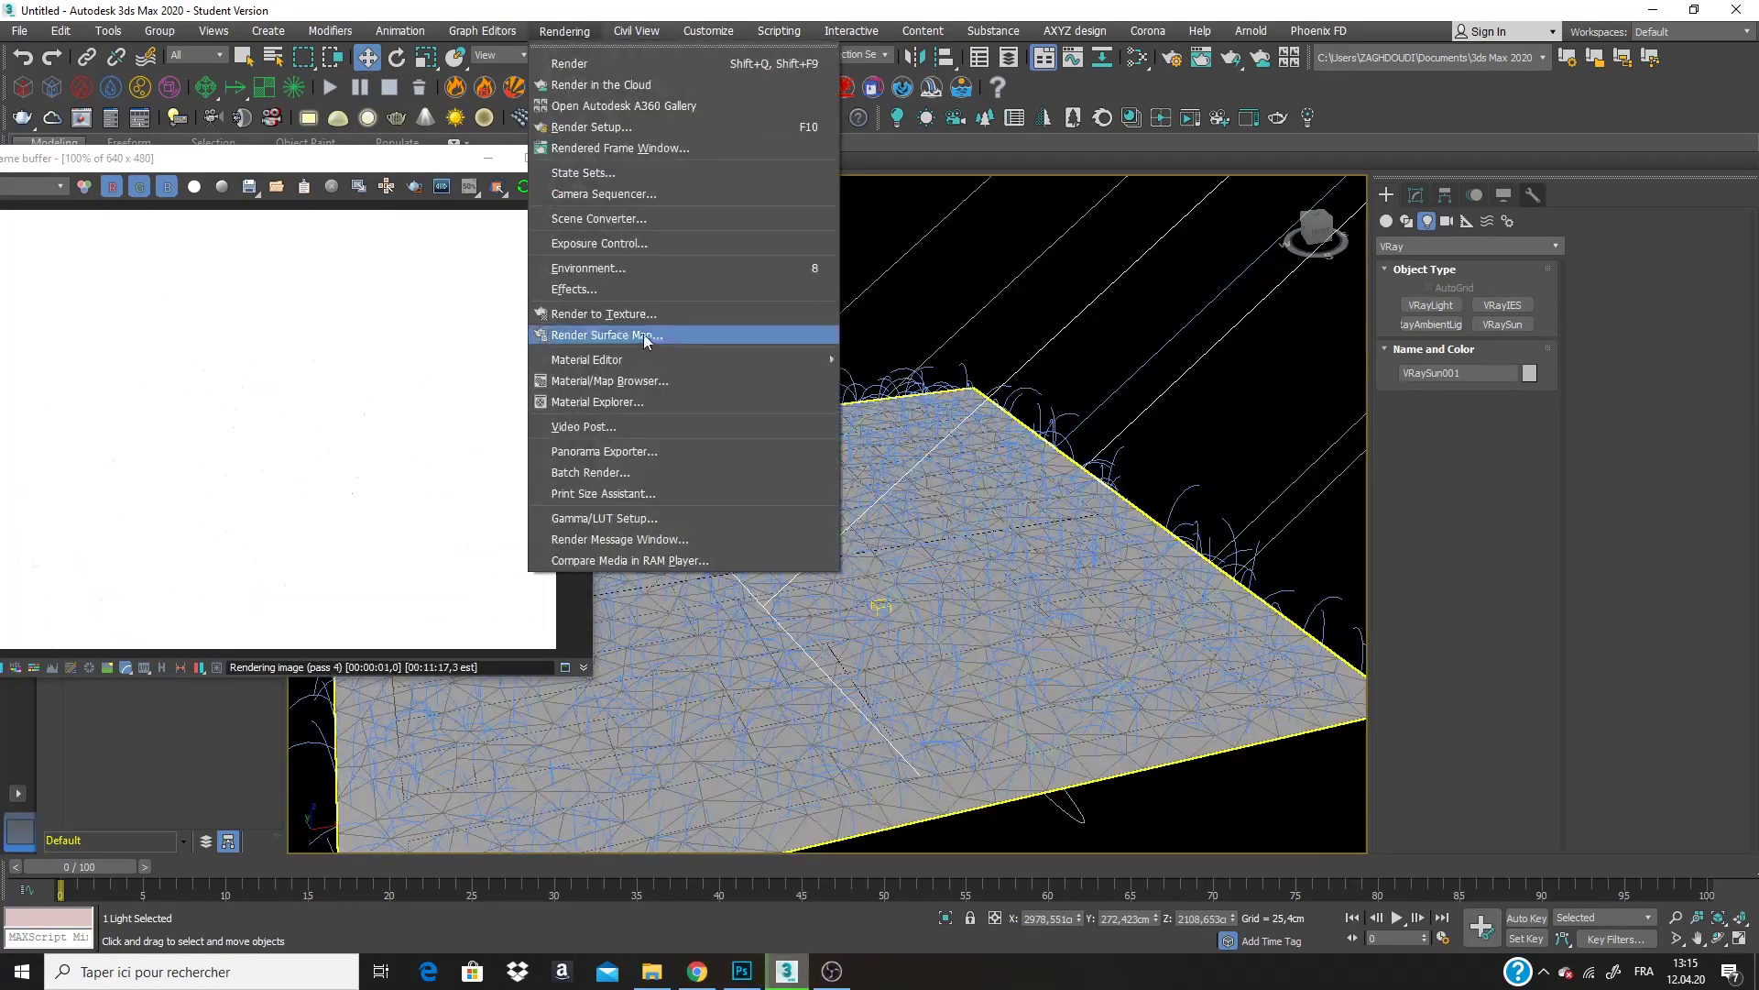
{"action": "left_click", "coordinate": [643, 269]}
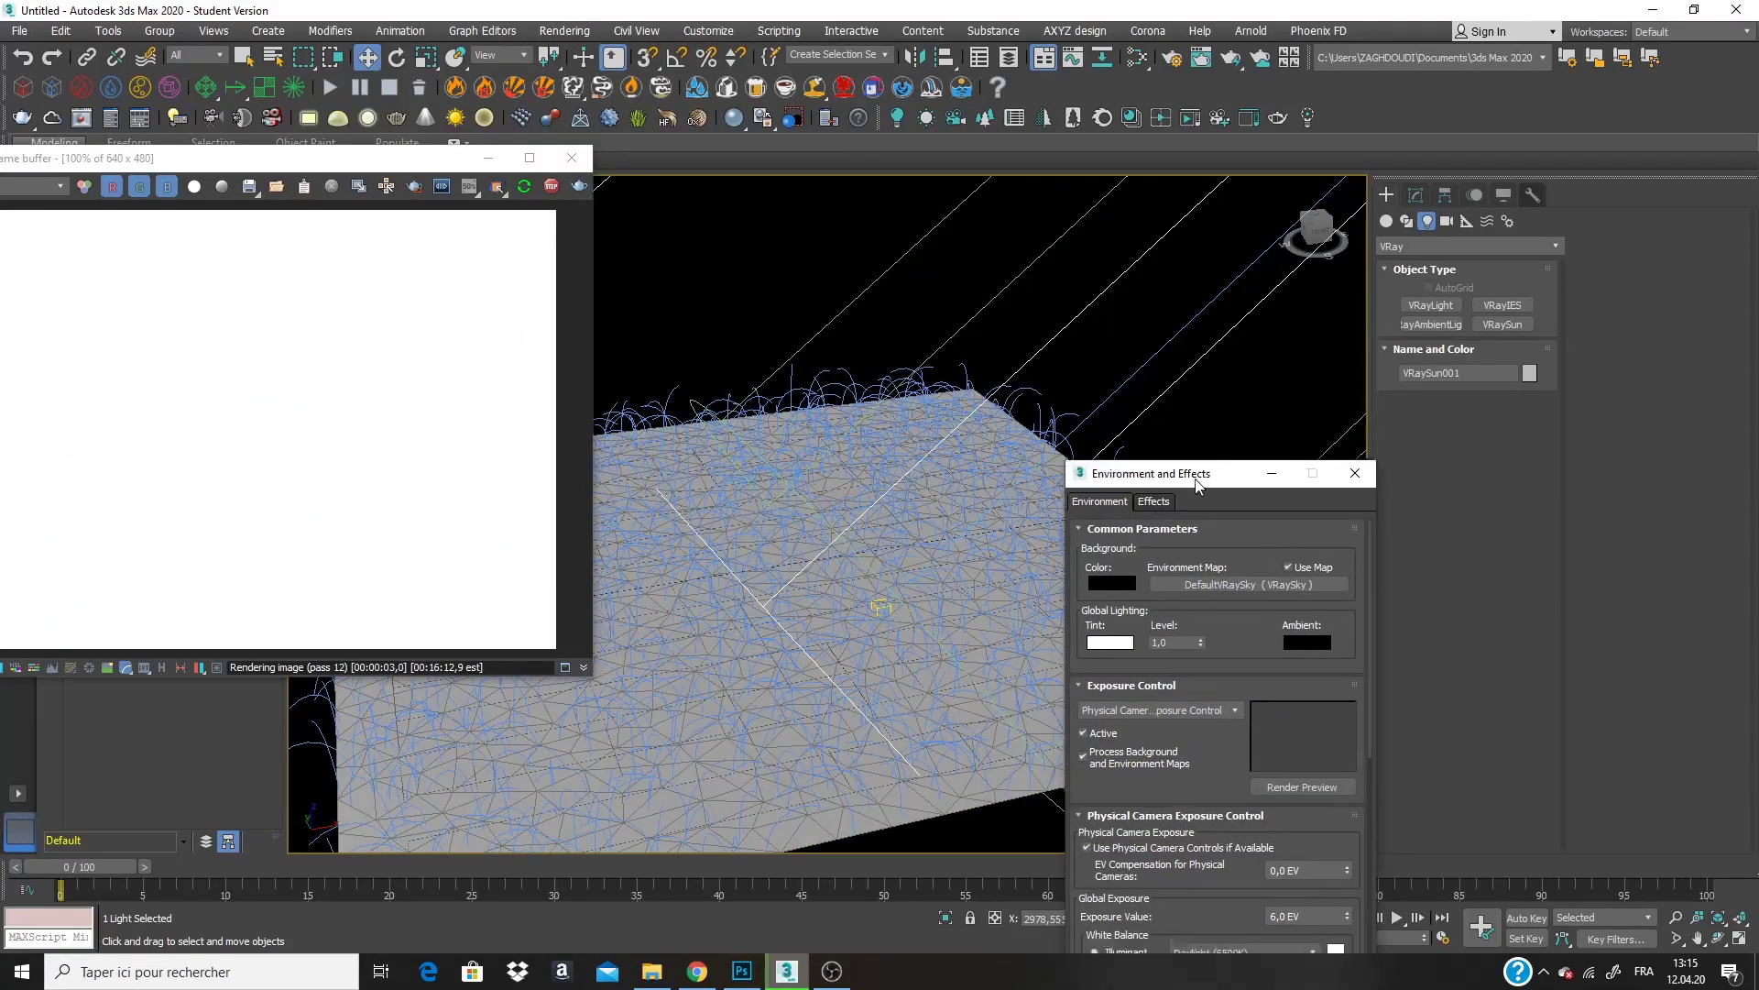
{"action": "left_click_drag", "start_coordinate": [1173, 483], "coordinate": [974, 148]}
{"action": "left_click", "coordinate": [962, 386]}
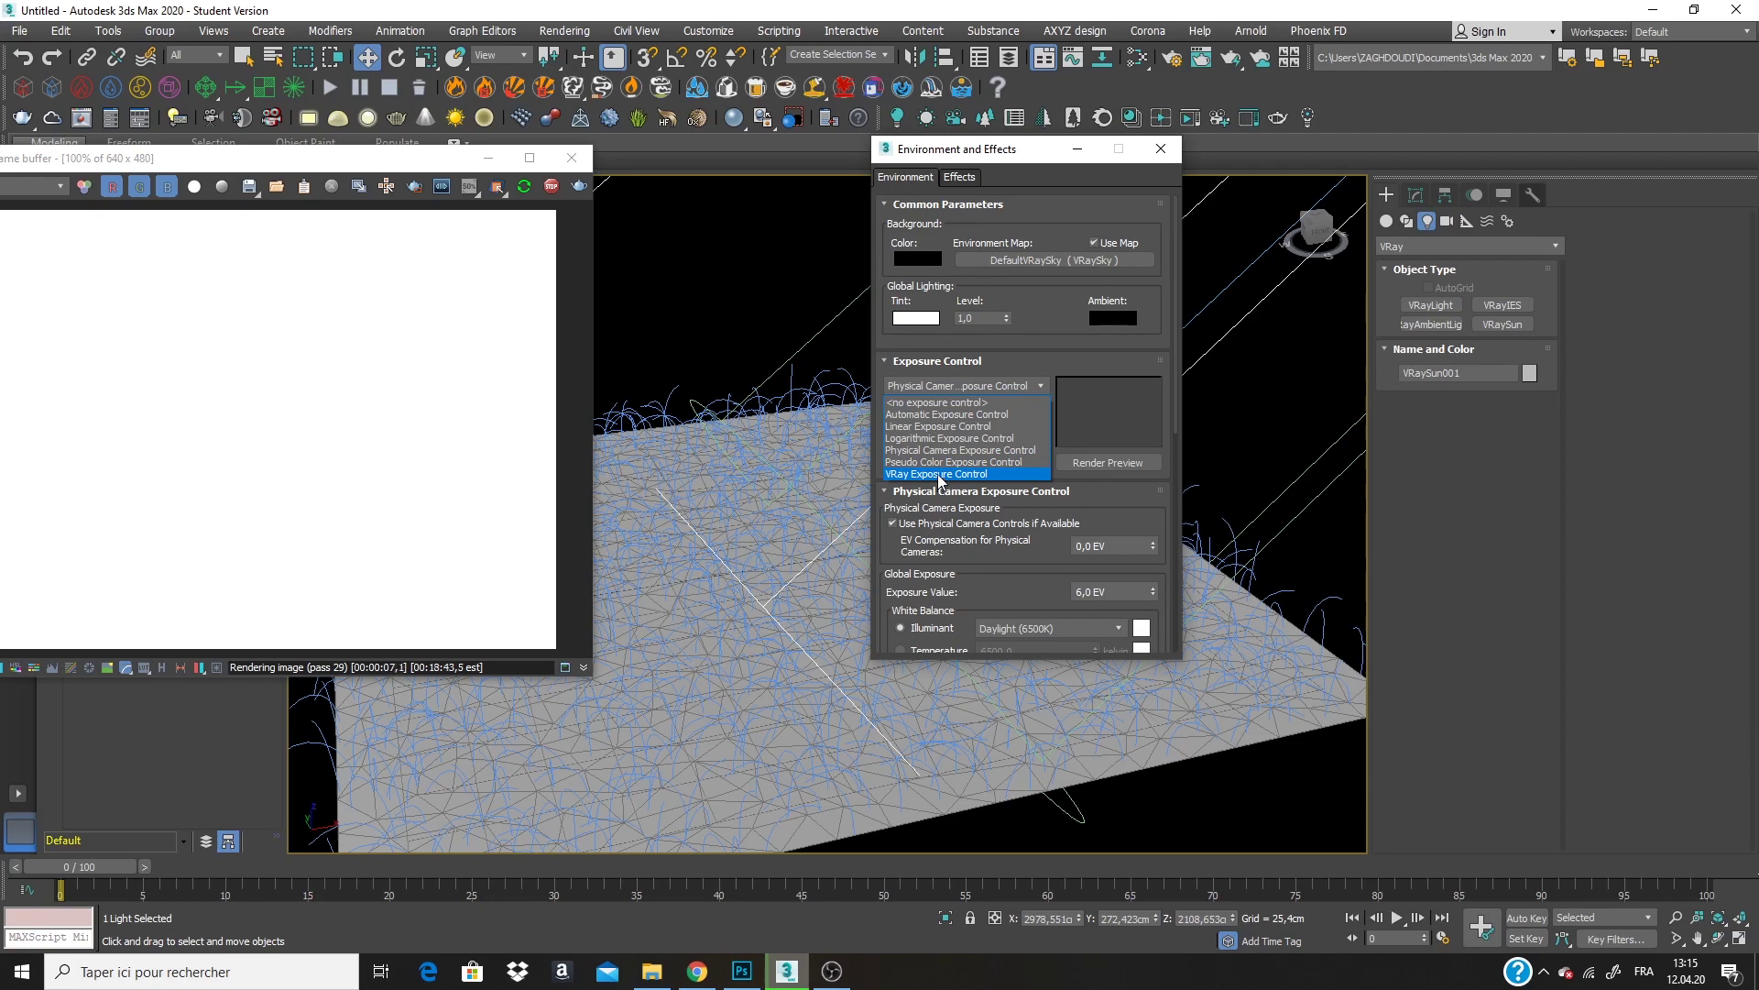
{"action": "left_click", "coordinate": [940, 474]}
{"action": "left_click_drag", "start_coordinate": [999, 152], "coordinate": [708, 177]}
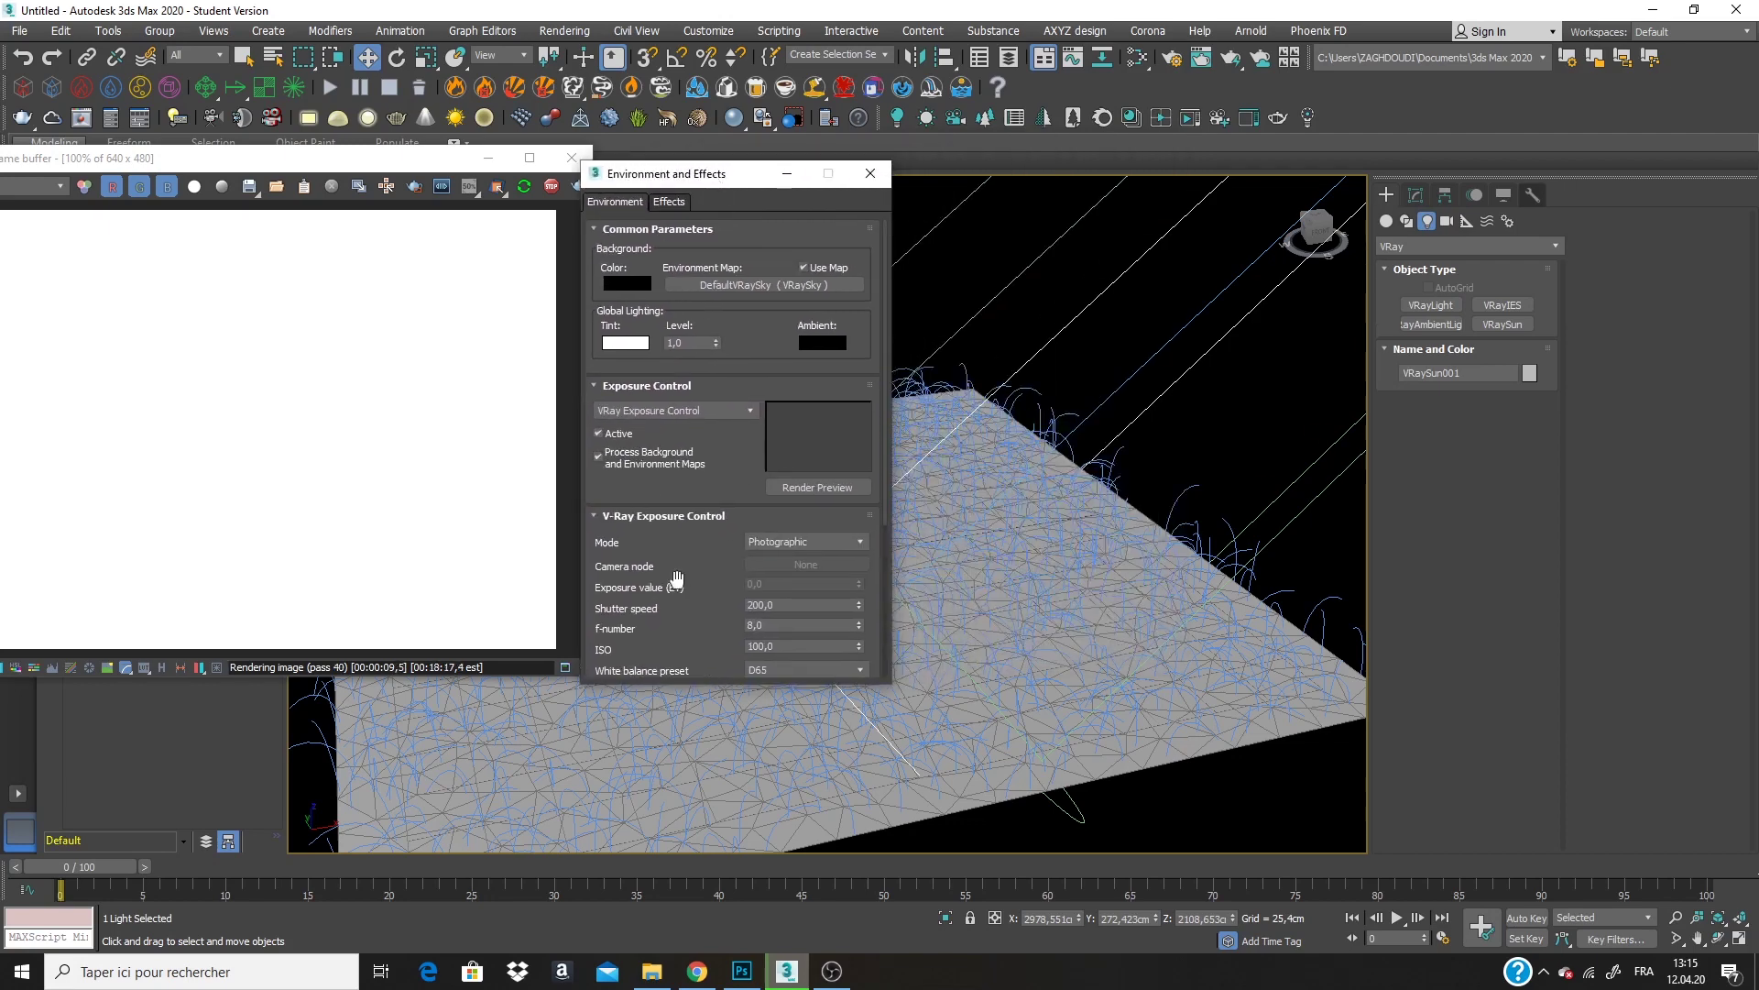
{"action": "left_click", "coordinate": [550, 187]}
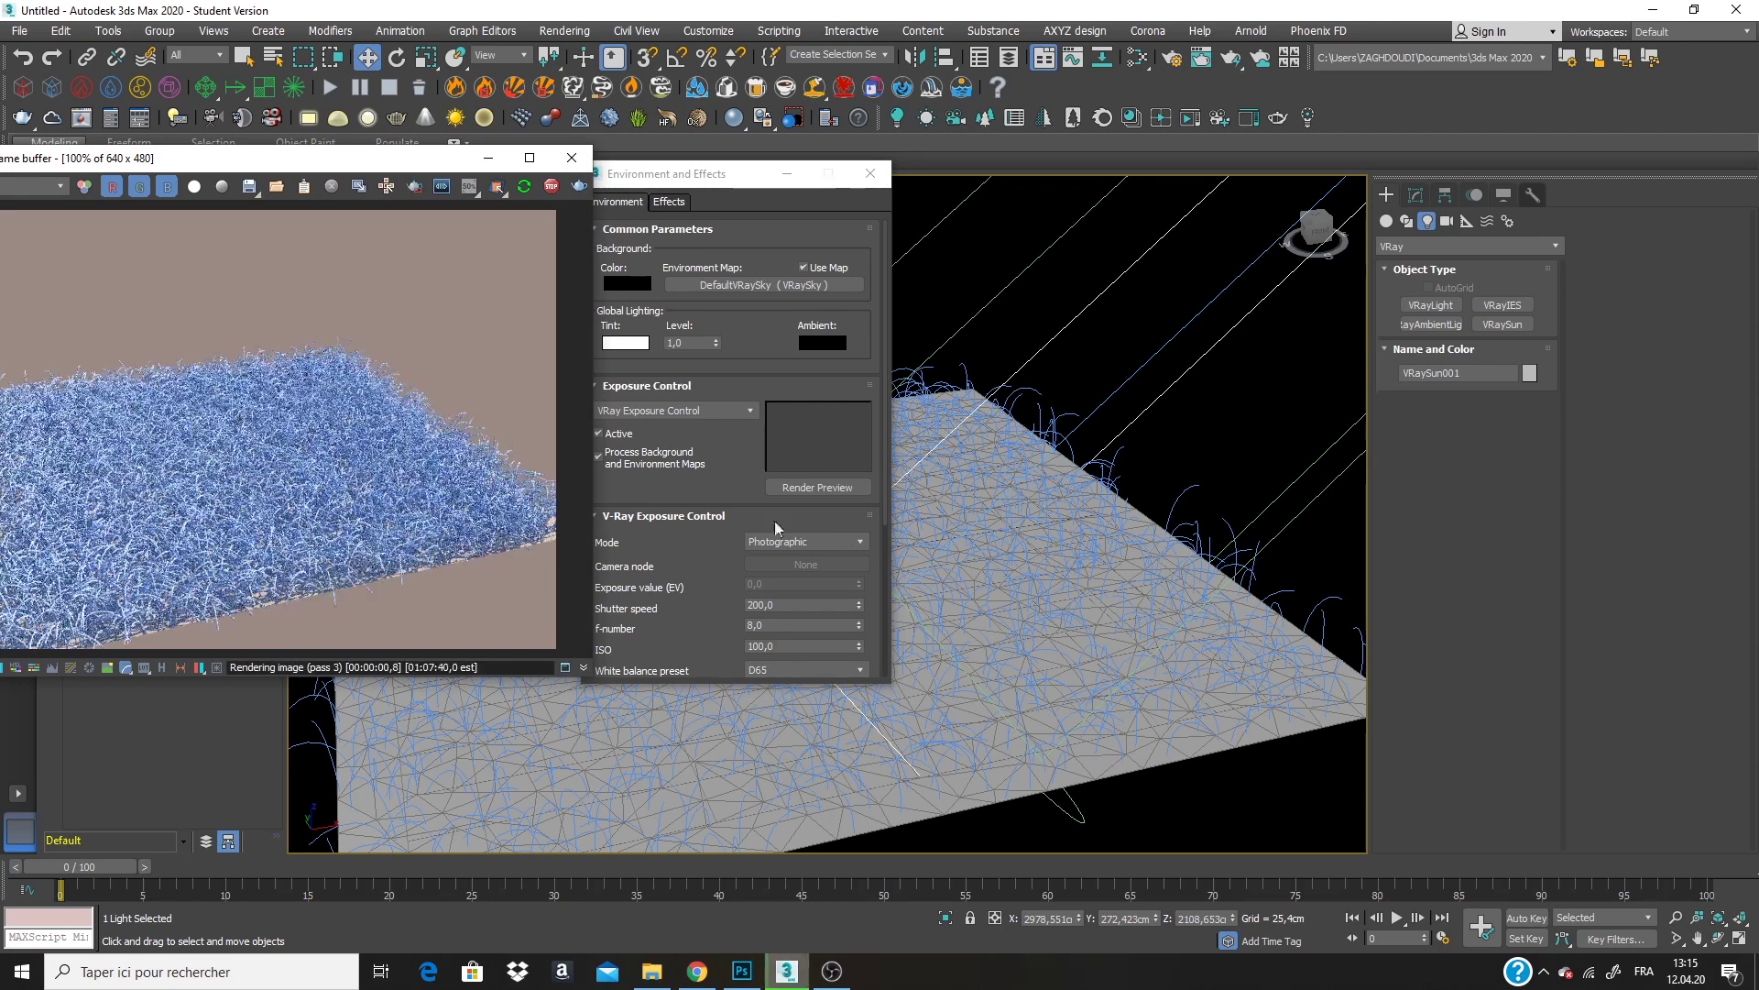
{"action": "left_click_drag", "start_coordinate": [718, 624], "coordinate": [720, 437]}
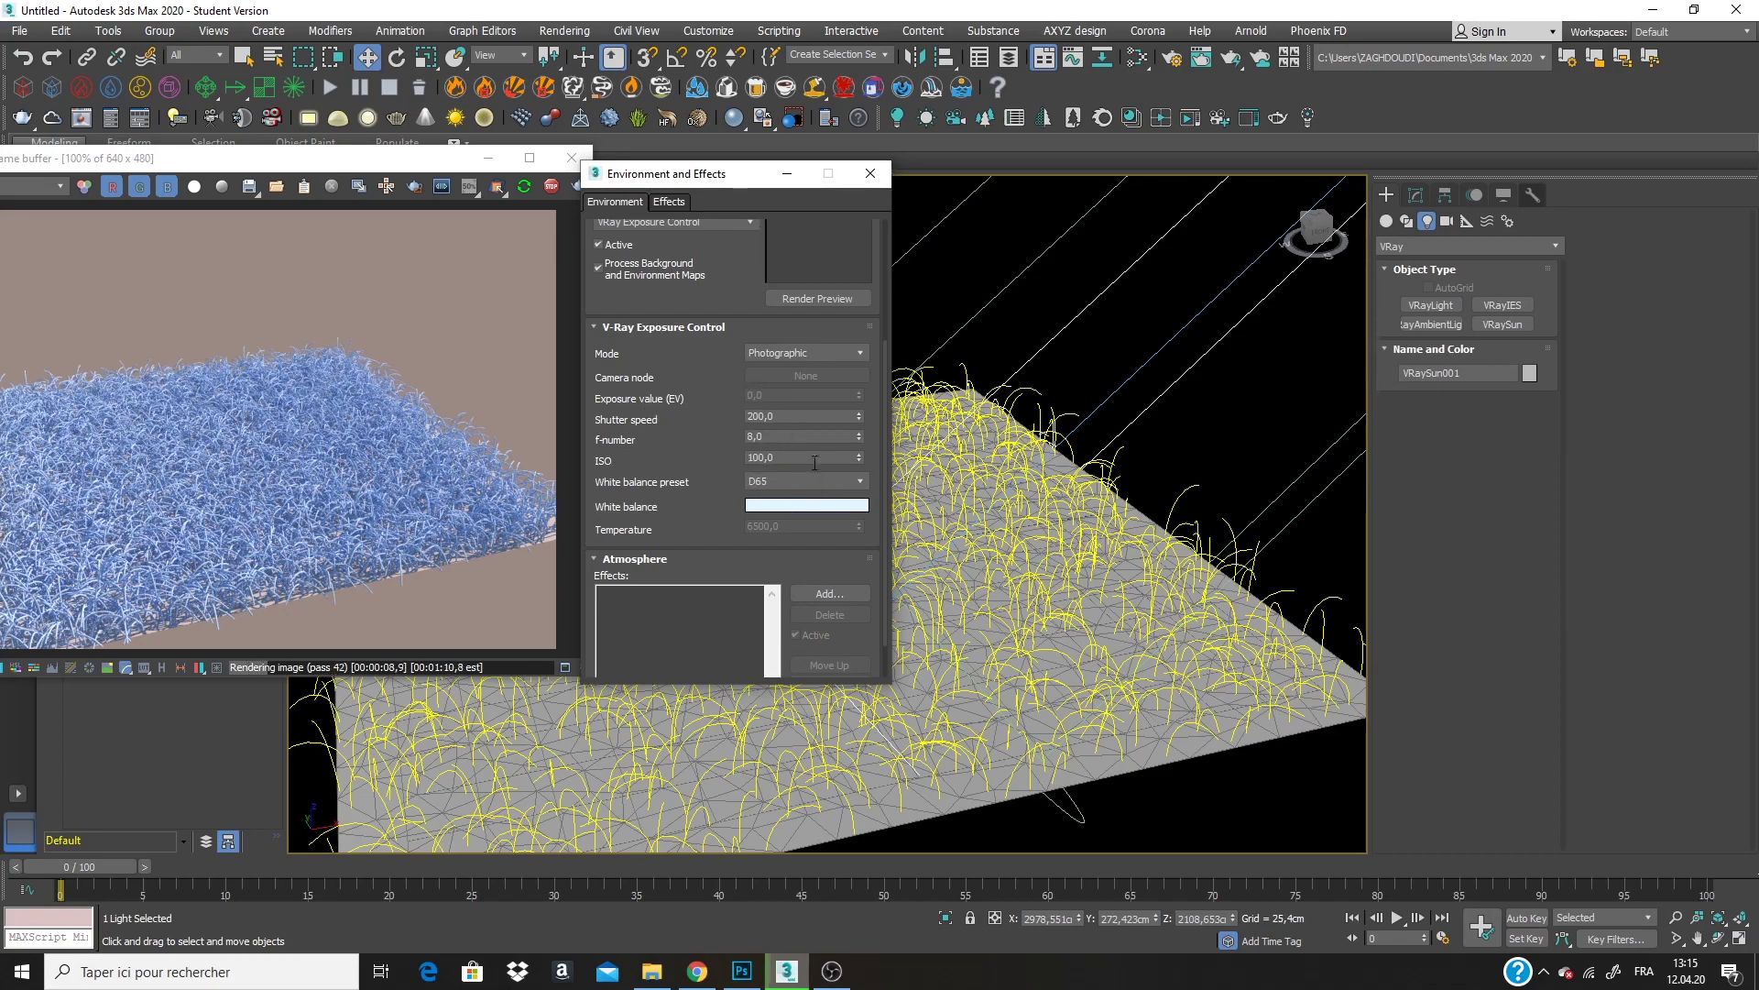
Select the VRayFur object and set its hair length to 15 cm and thickness to 0,2 cm.
{"action": "scroll", "coordinate": [989, 541], "scroll_direction": "up", "scroll_amount": 6}
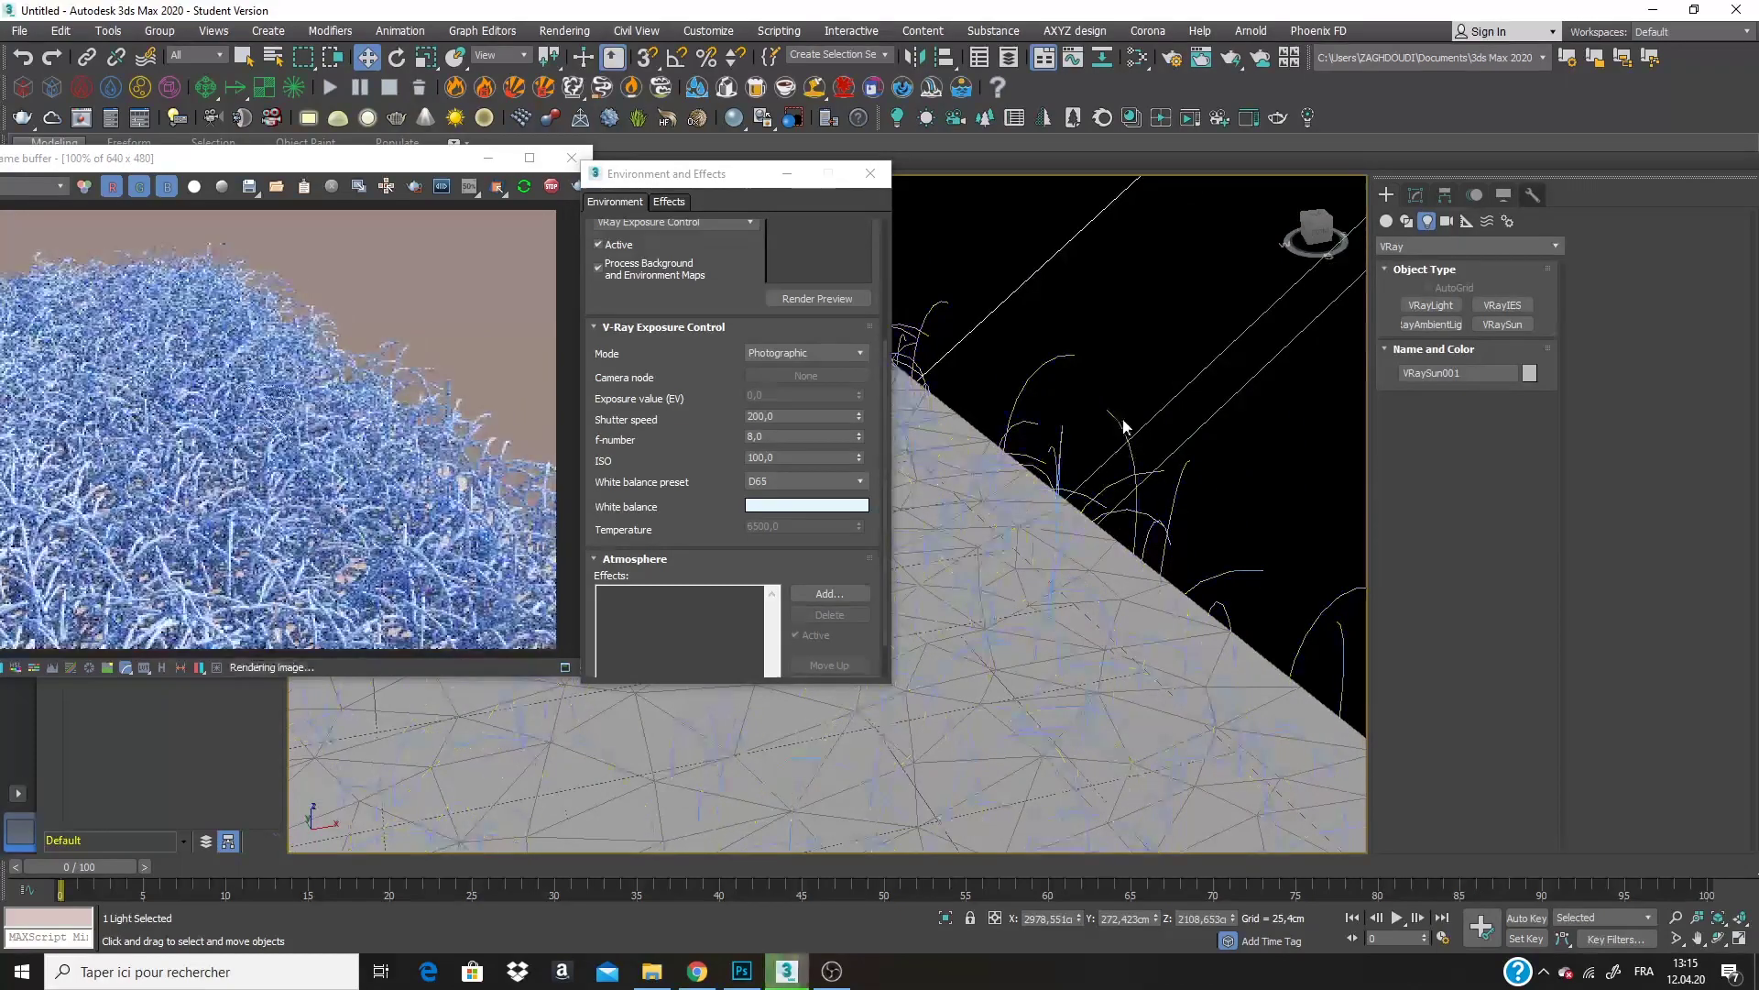
{"action": "left_click", "coordinate": [1123, 424]}
{"action": "left_click", "coordinate": [1416, 194]}
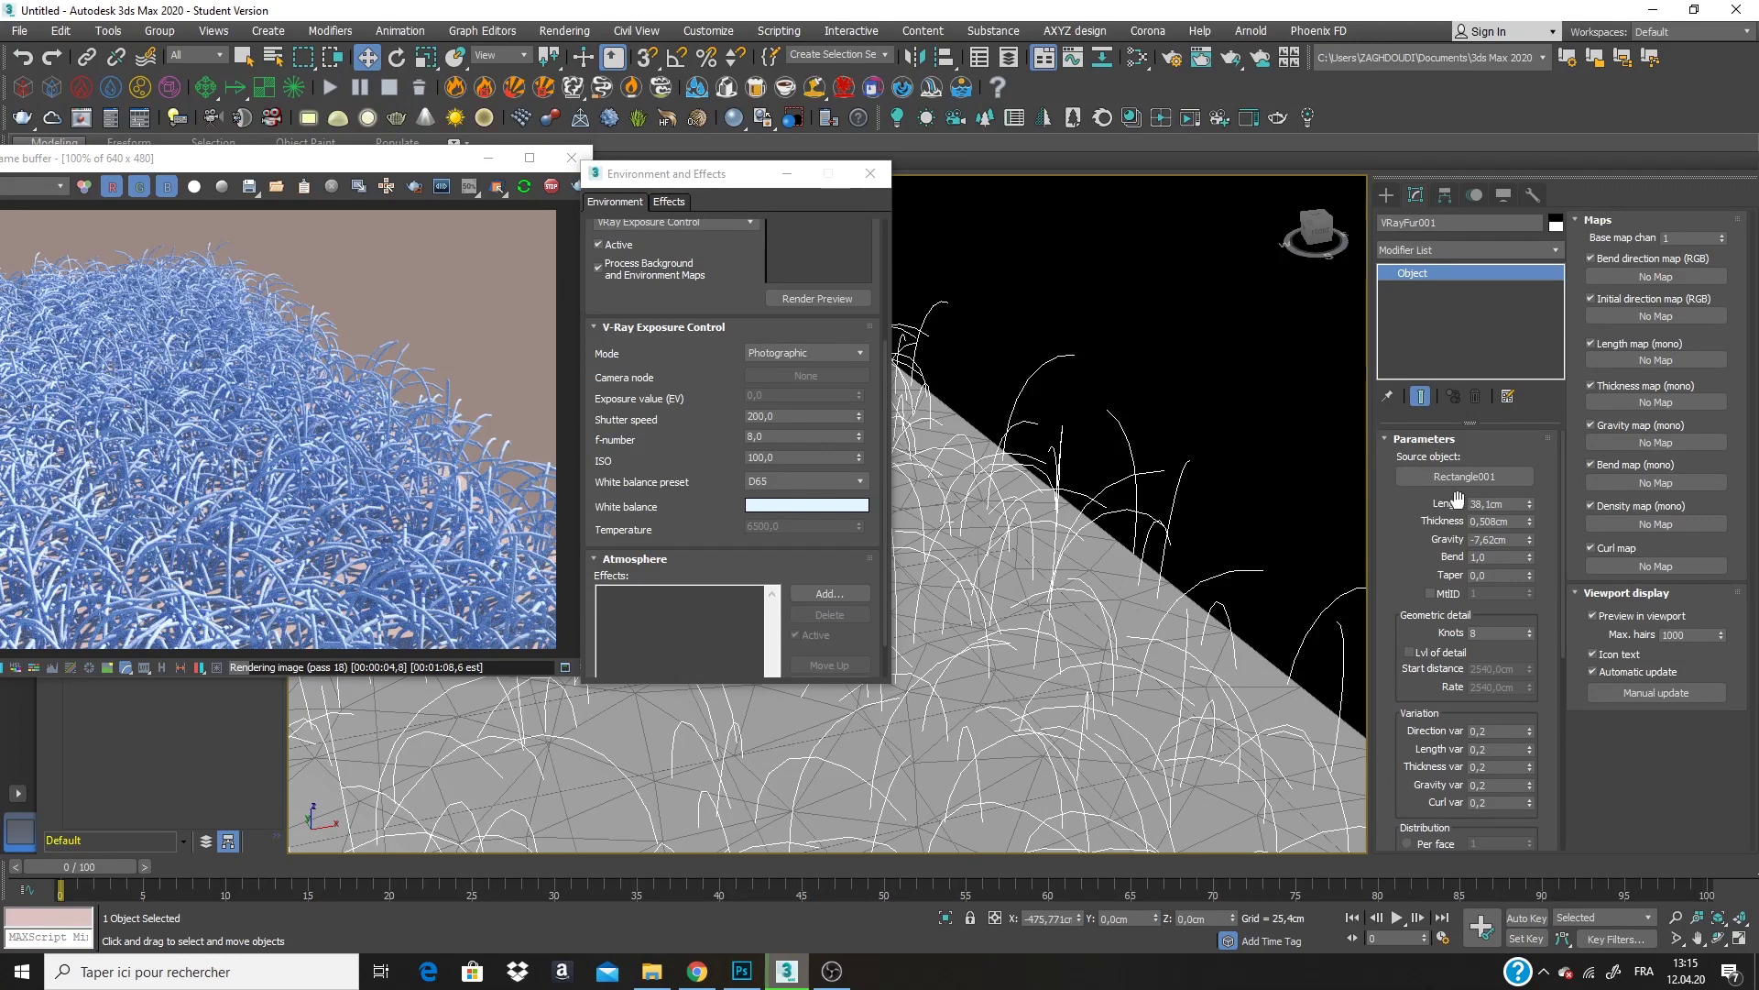
{"action": "type", "text": "15"}
{"action": "key", "text": "Return"}
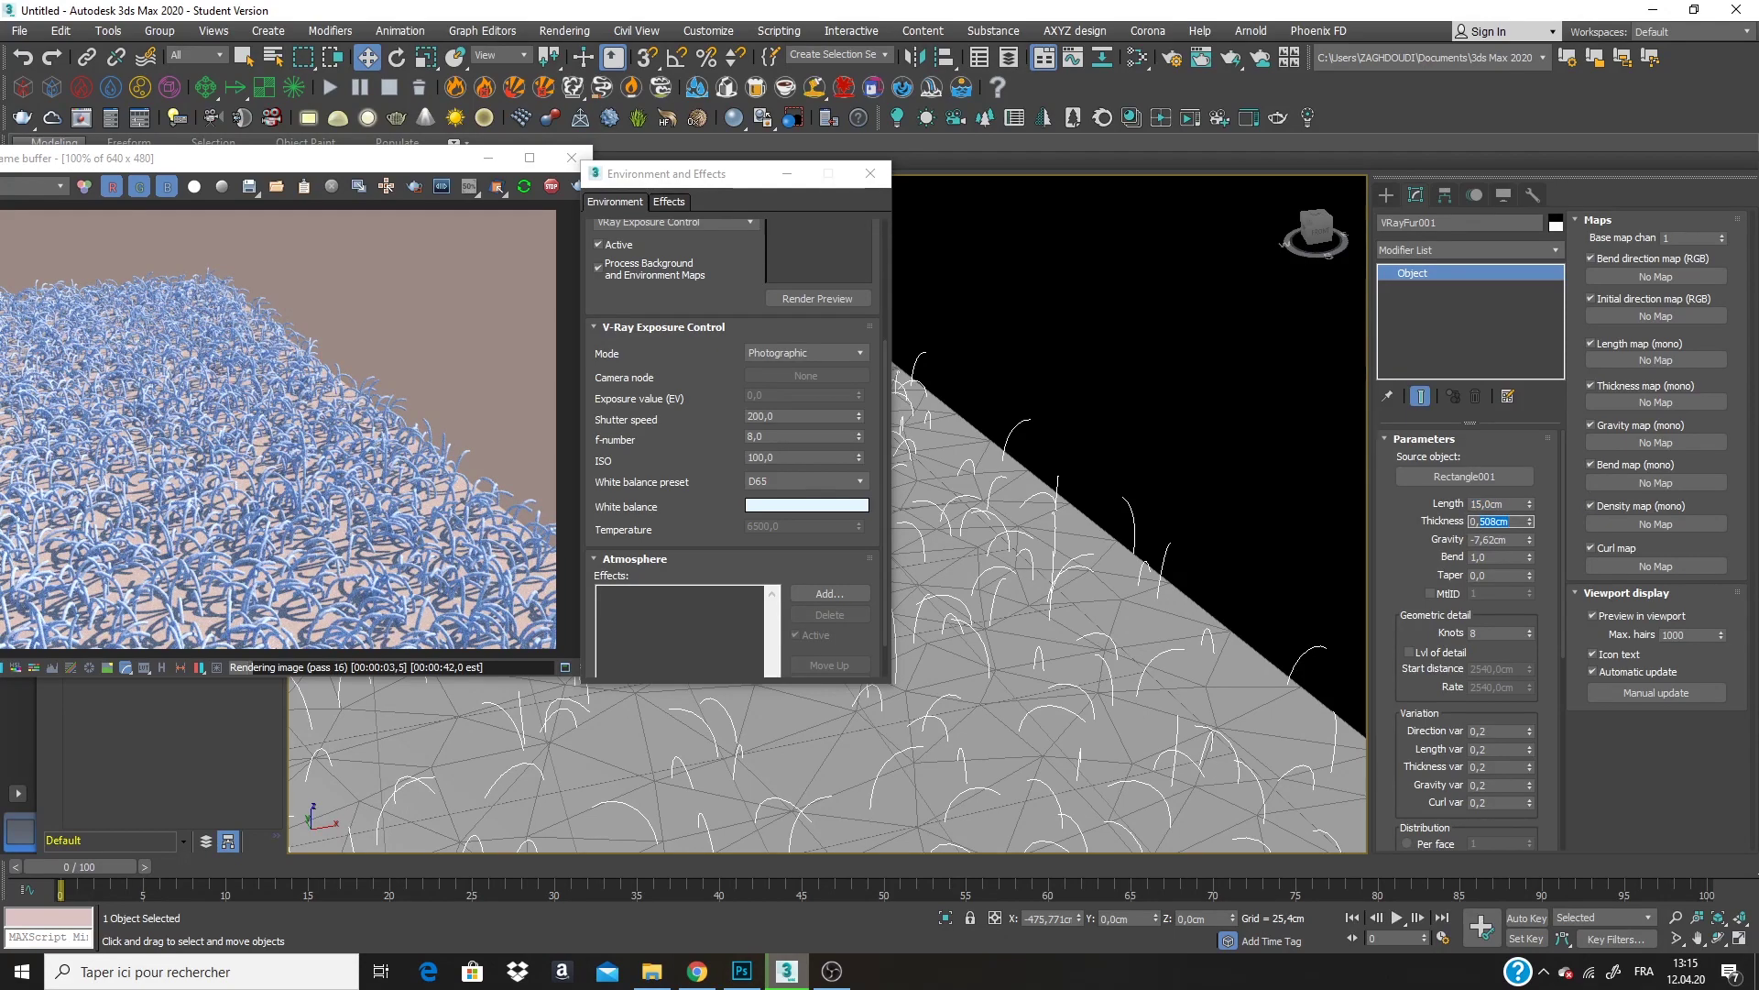
{"action": "type", "text": "0,2"}
{"action": "key", "text": "Return"}
Set the fur's bend to 1,11 and its taper to 0,8.
{"action": "middle_click_drag", "start_coordinate": [1097, 654], "coordinate": [1146, 366], "text": "alt"}
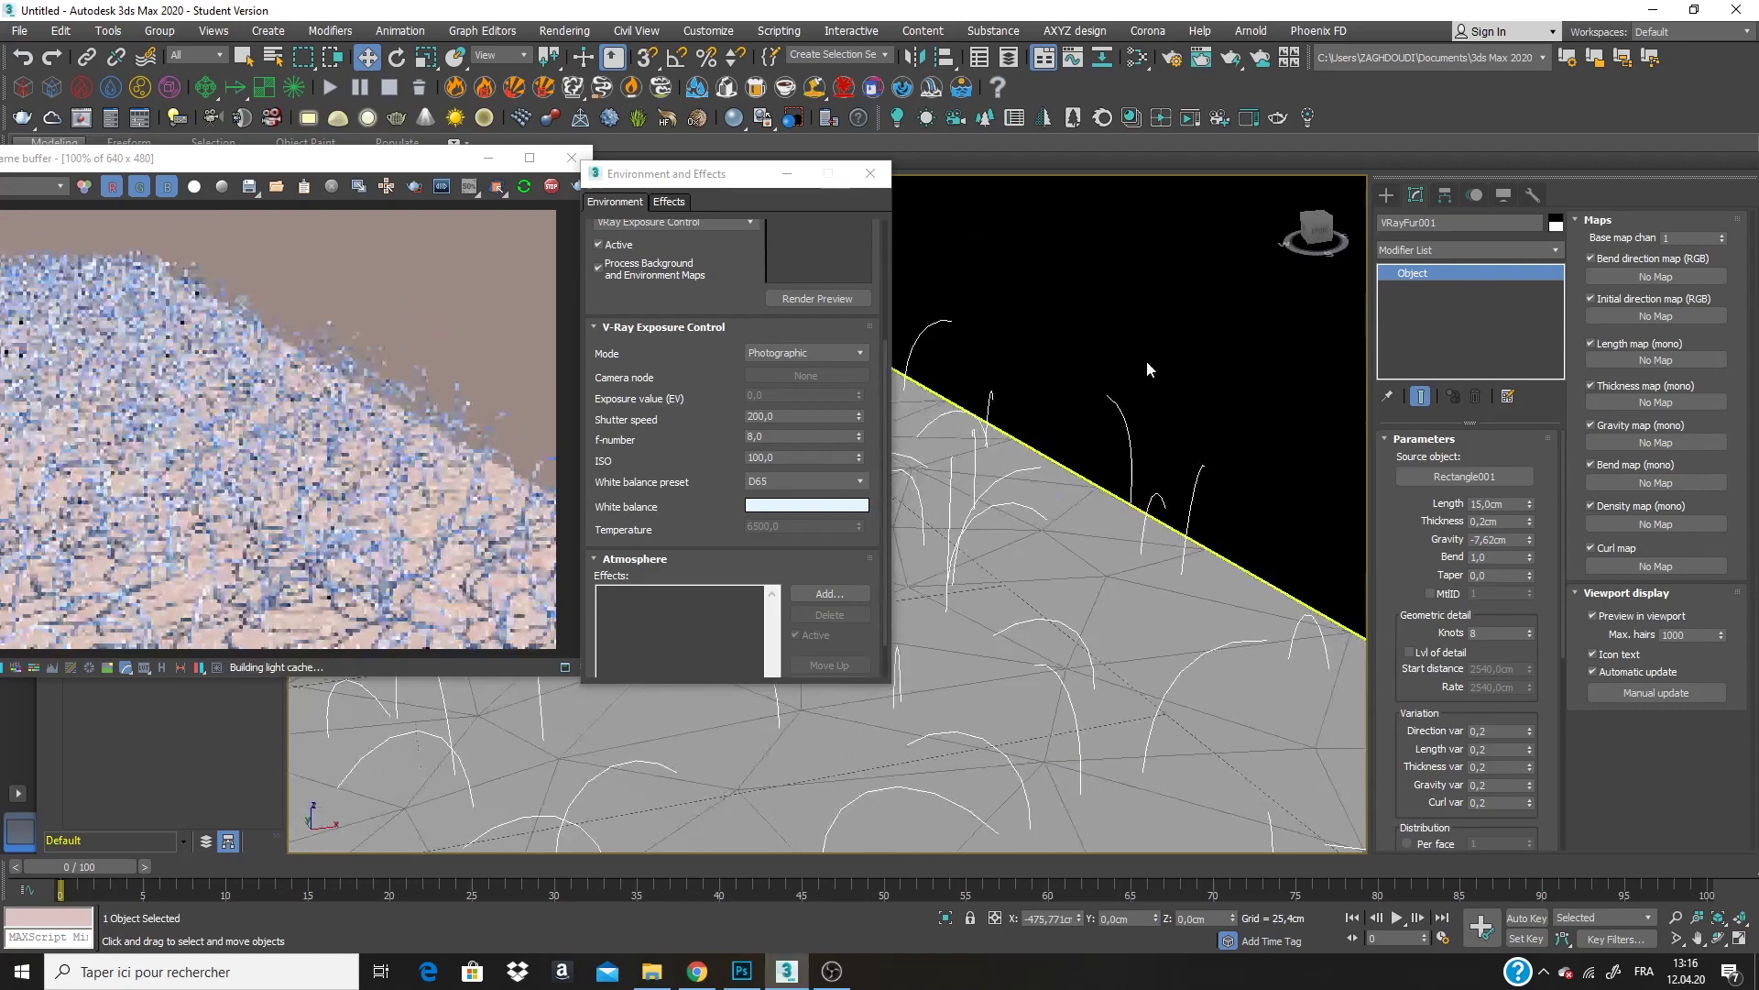
{"action": "left_click", "coordinate": [1529, 561]}
{"action": "left_click_drag", "start_coordinate": [1528, 559], "coordinate": [1526, 554]}
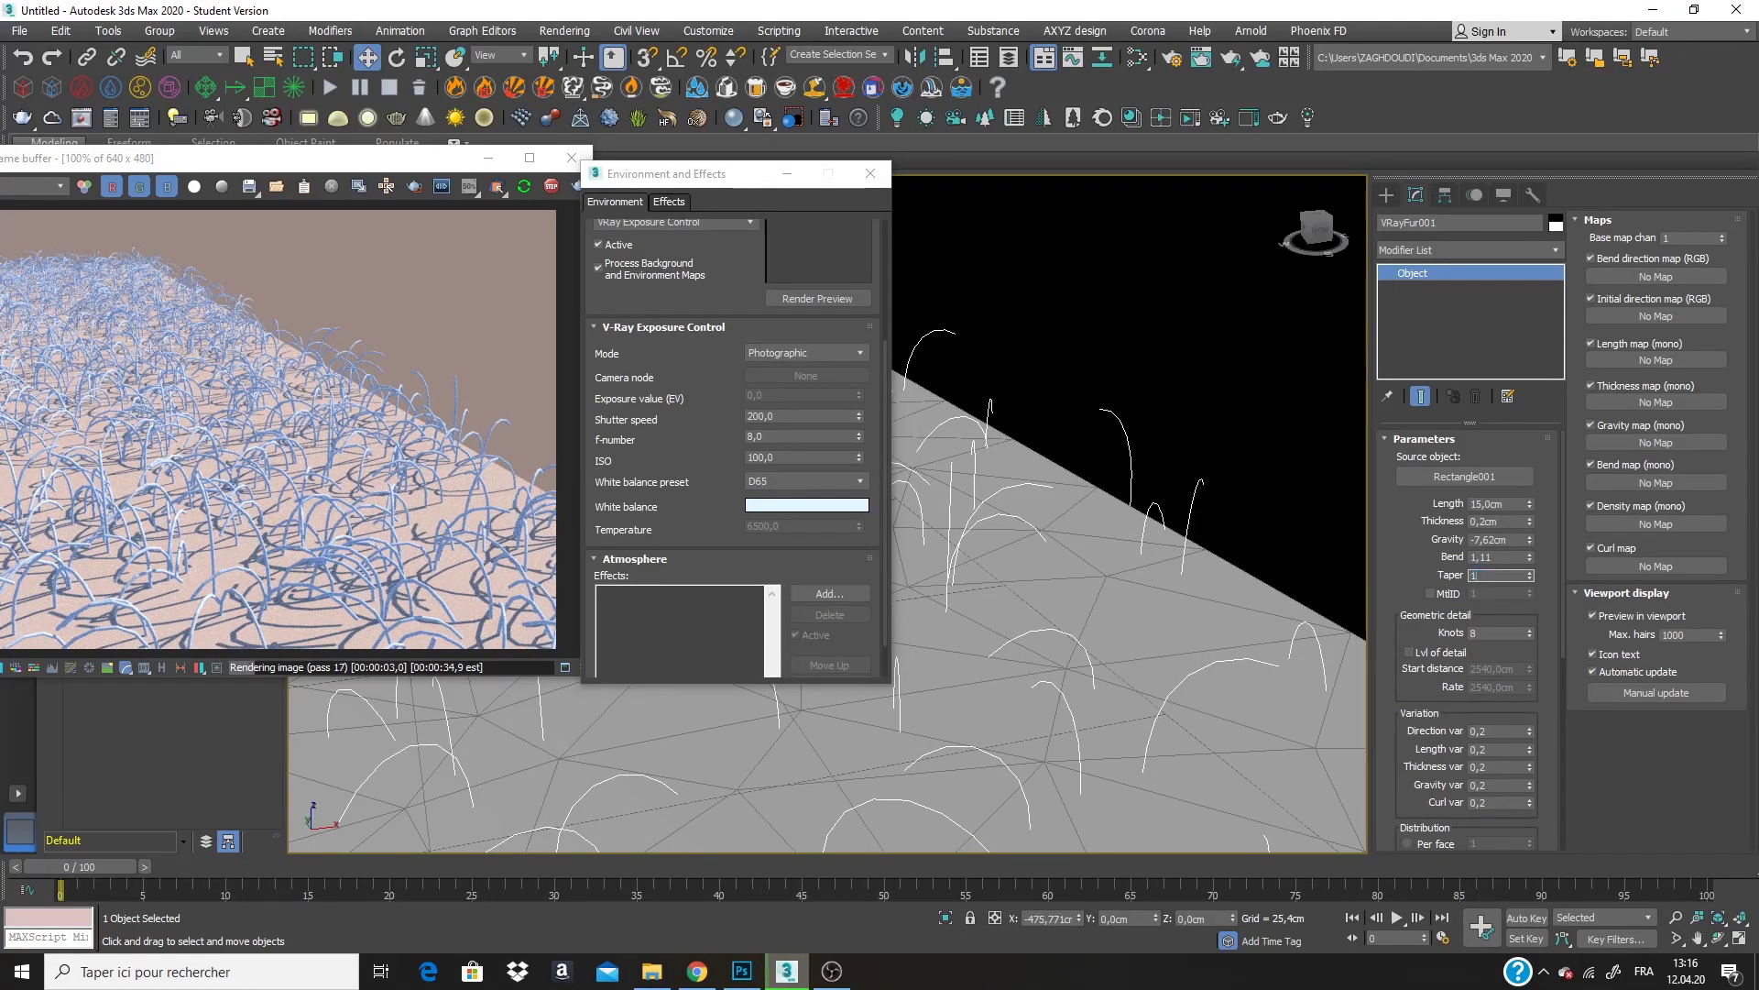
{"action": "key", "text": "Return"}
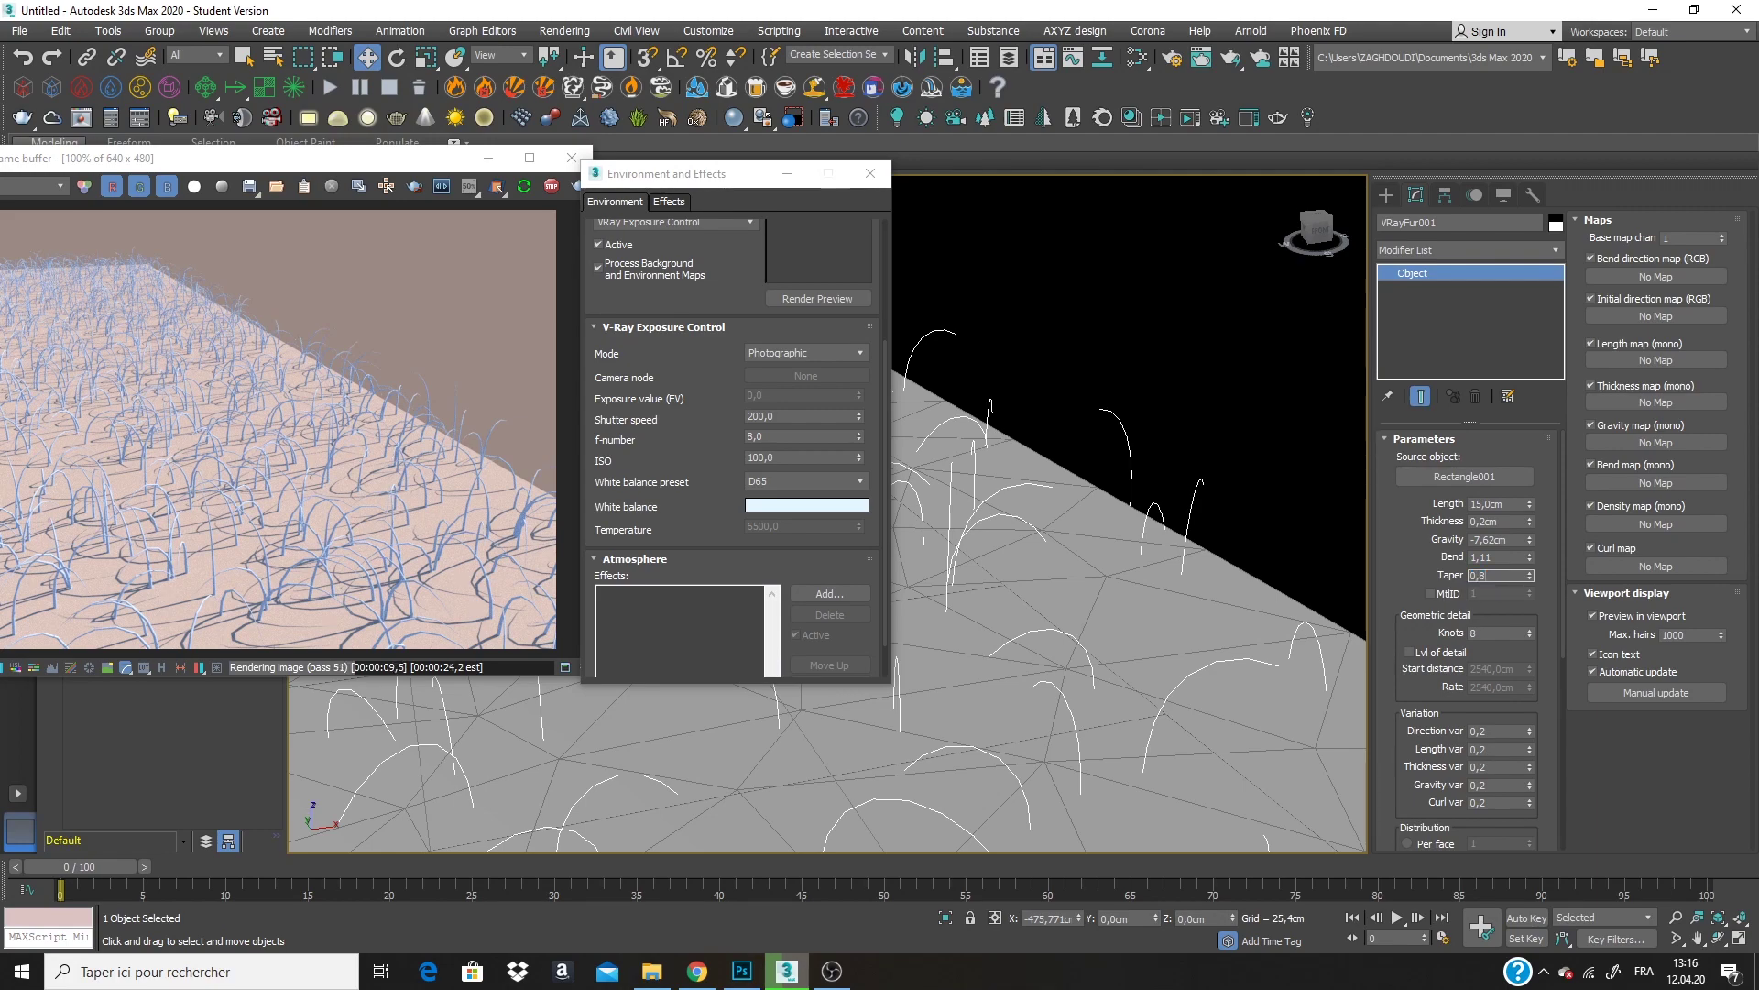
{"action": "key", "text": "Return"}
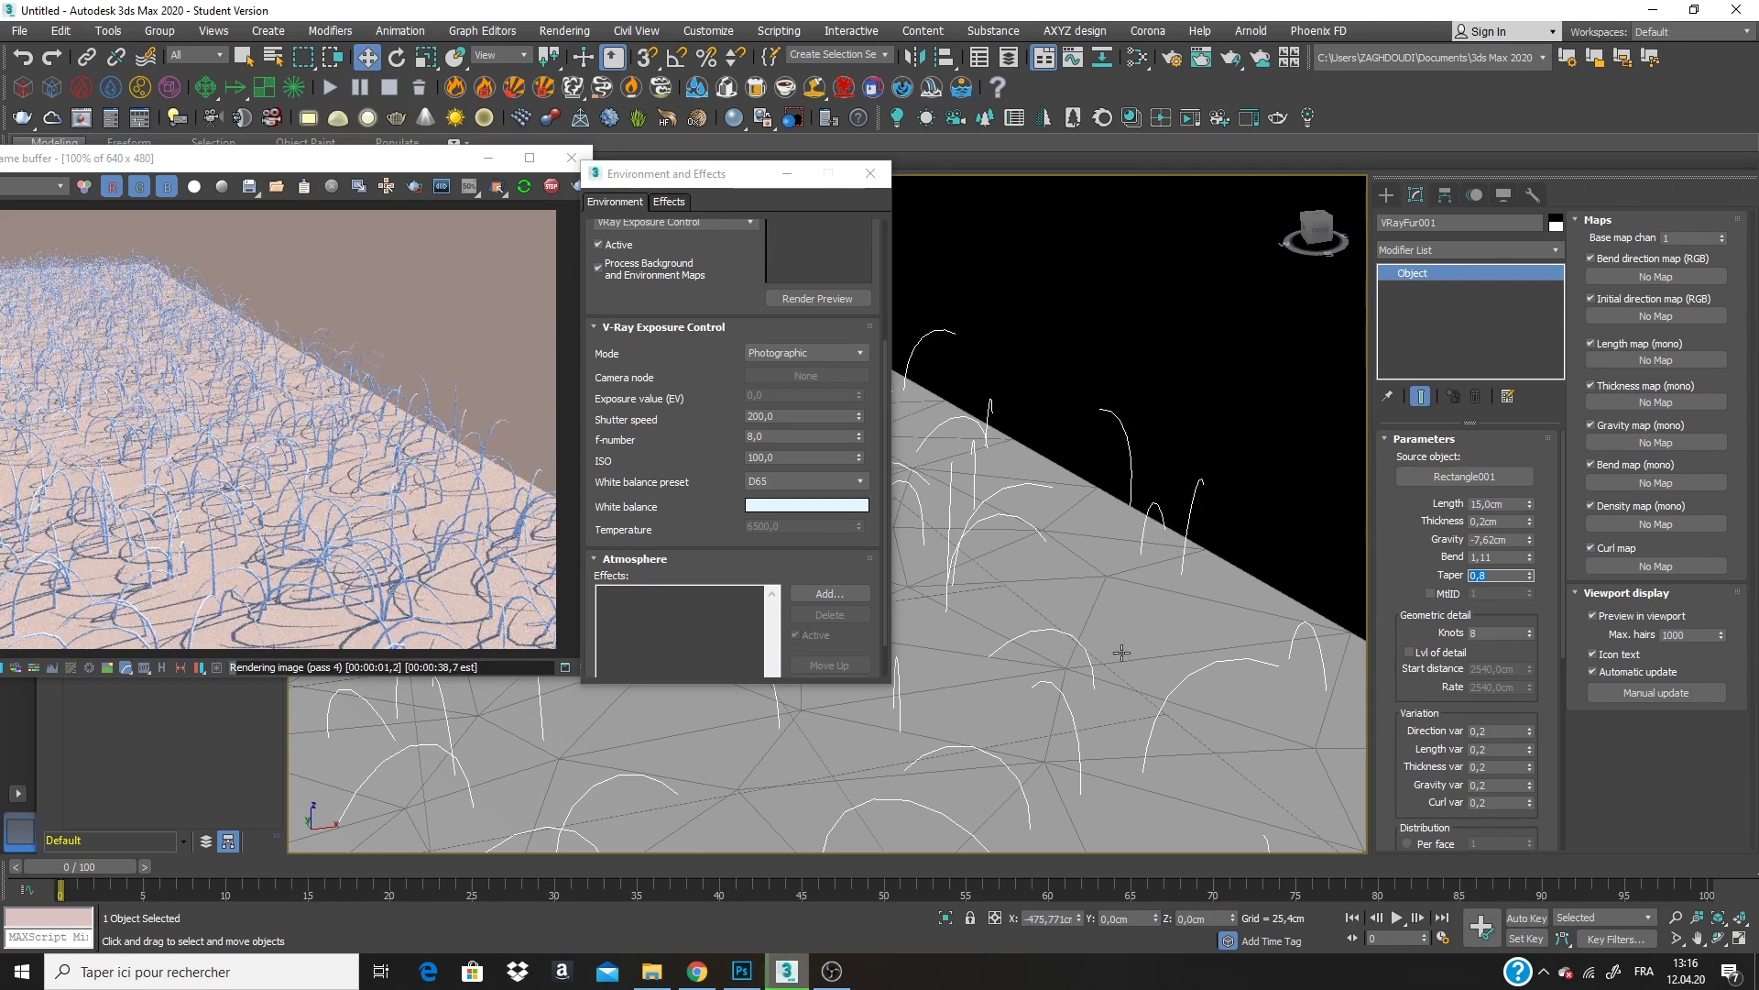
Try 25 knots for the fur's geometric detail while checking the hairs enlarged in the render.
{"action": "scroll", "coordinate": [1418, 563], "scroll_direction": "down", "scroll_amount": 2}
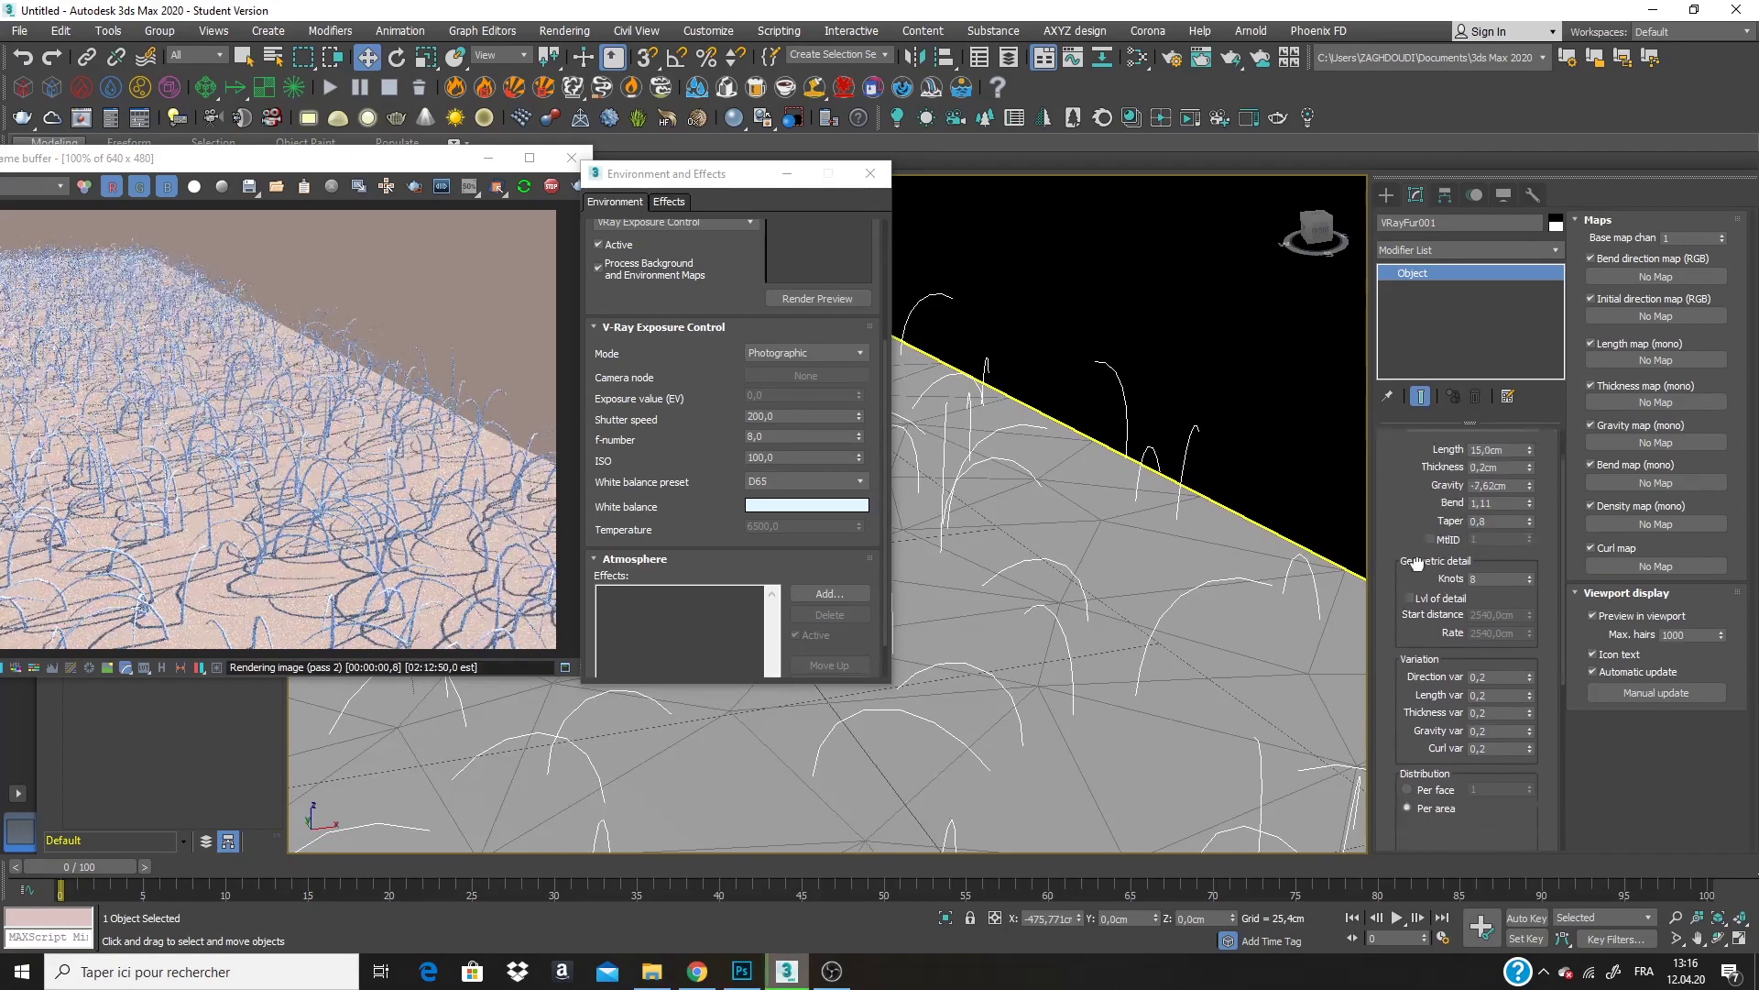
{"action": "scroll", "coordinate": [1417, 562], "scroll_direction": "down", "scroll_amount": 1}
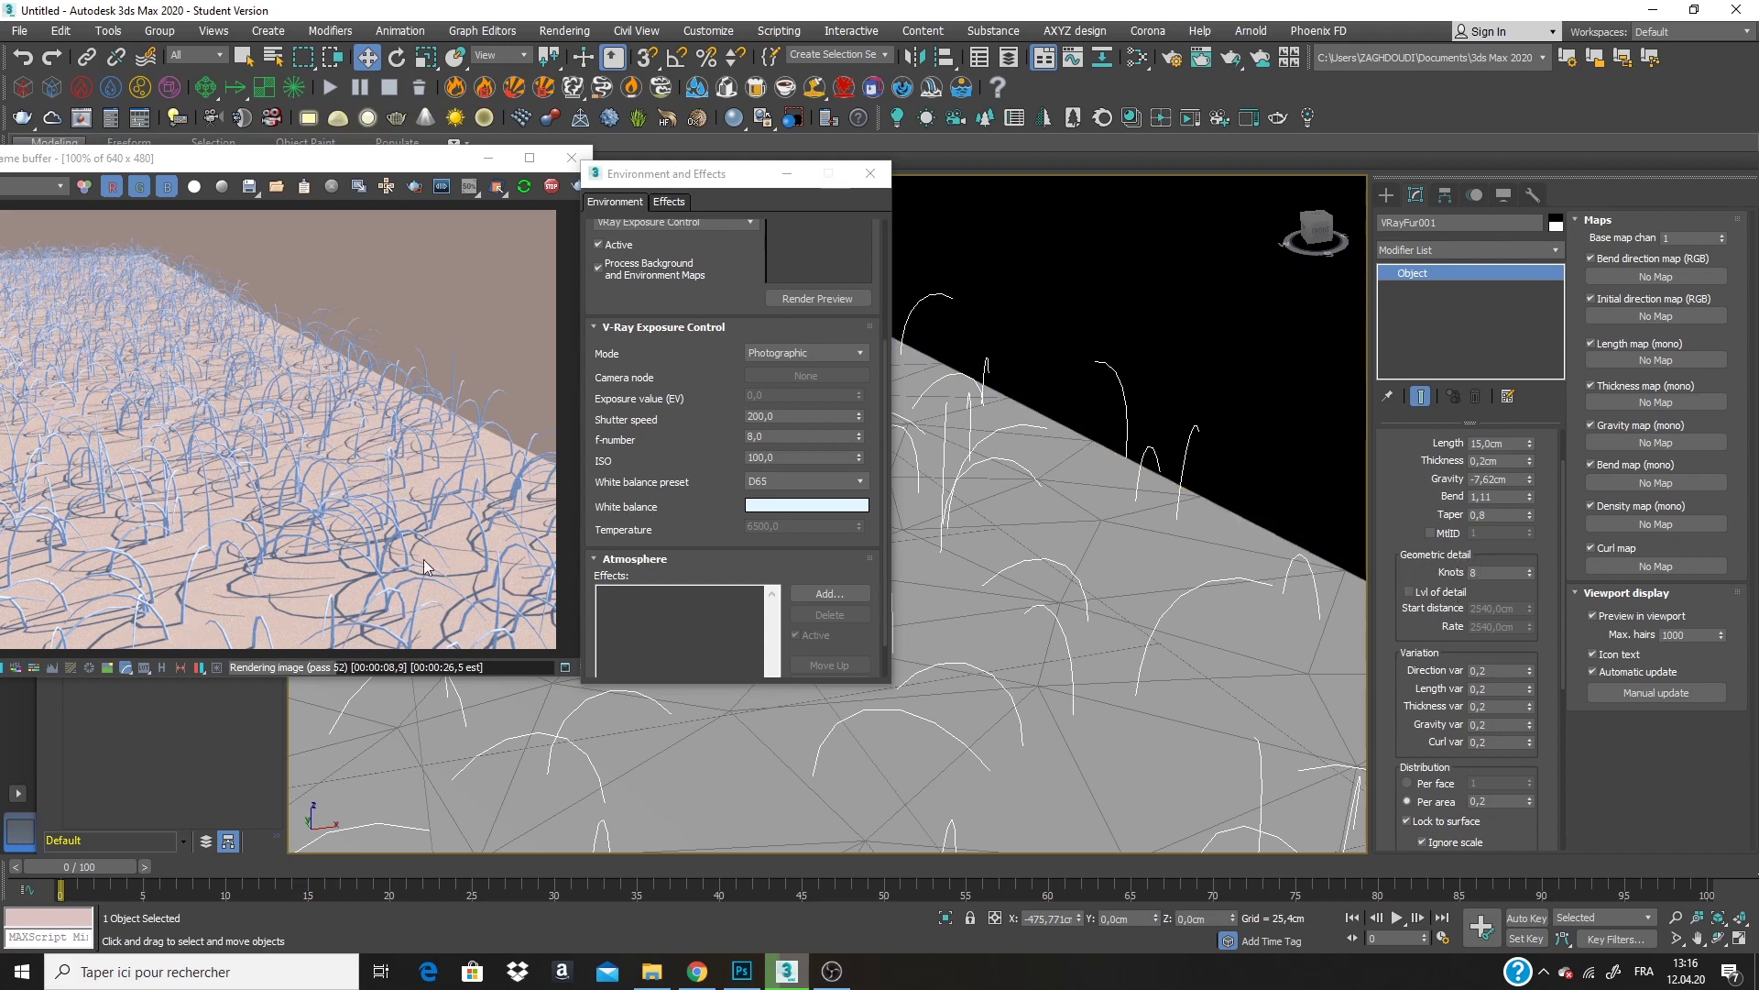
{"action": "scroll", "coordinate": [424, 559], "scroll_direction": "up", "scroll_amount": 2}
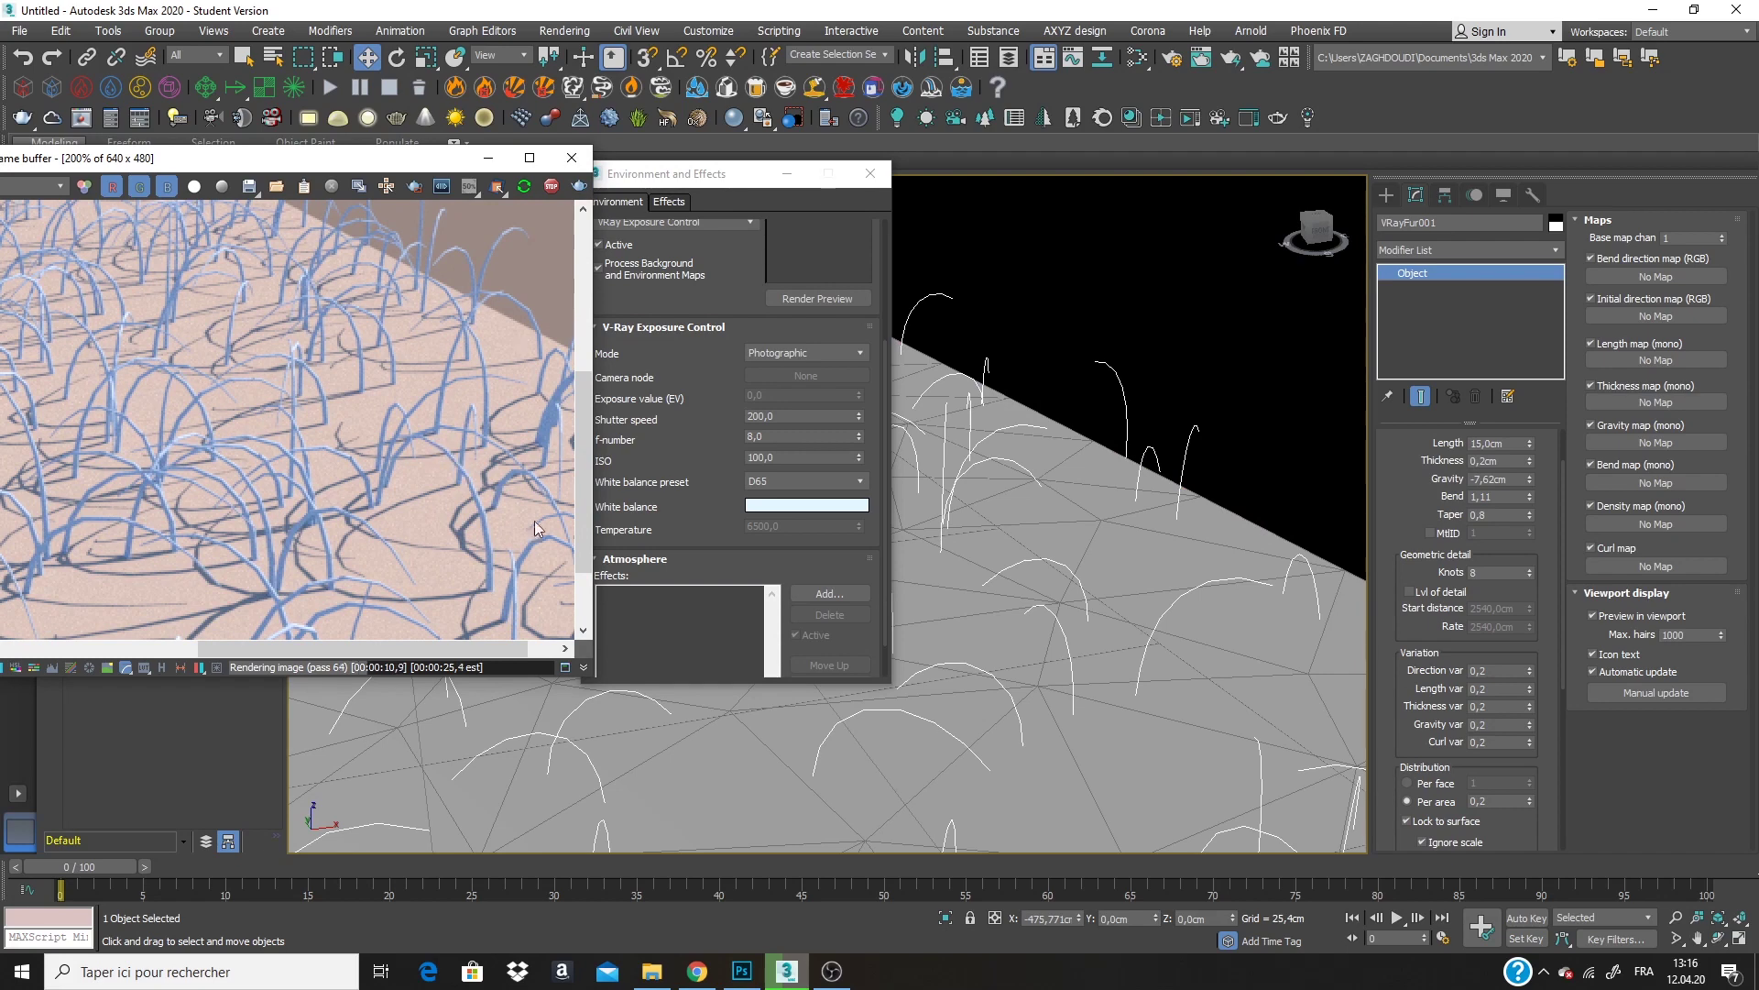
{"action": "scroll", "coordinate": [1480, 589], "scroll_direction": "up", "scroll_amount": 1}
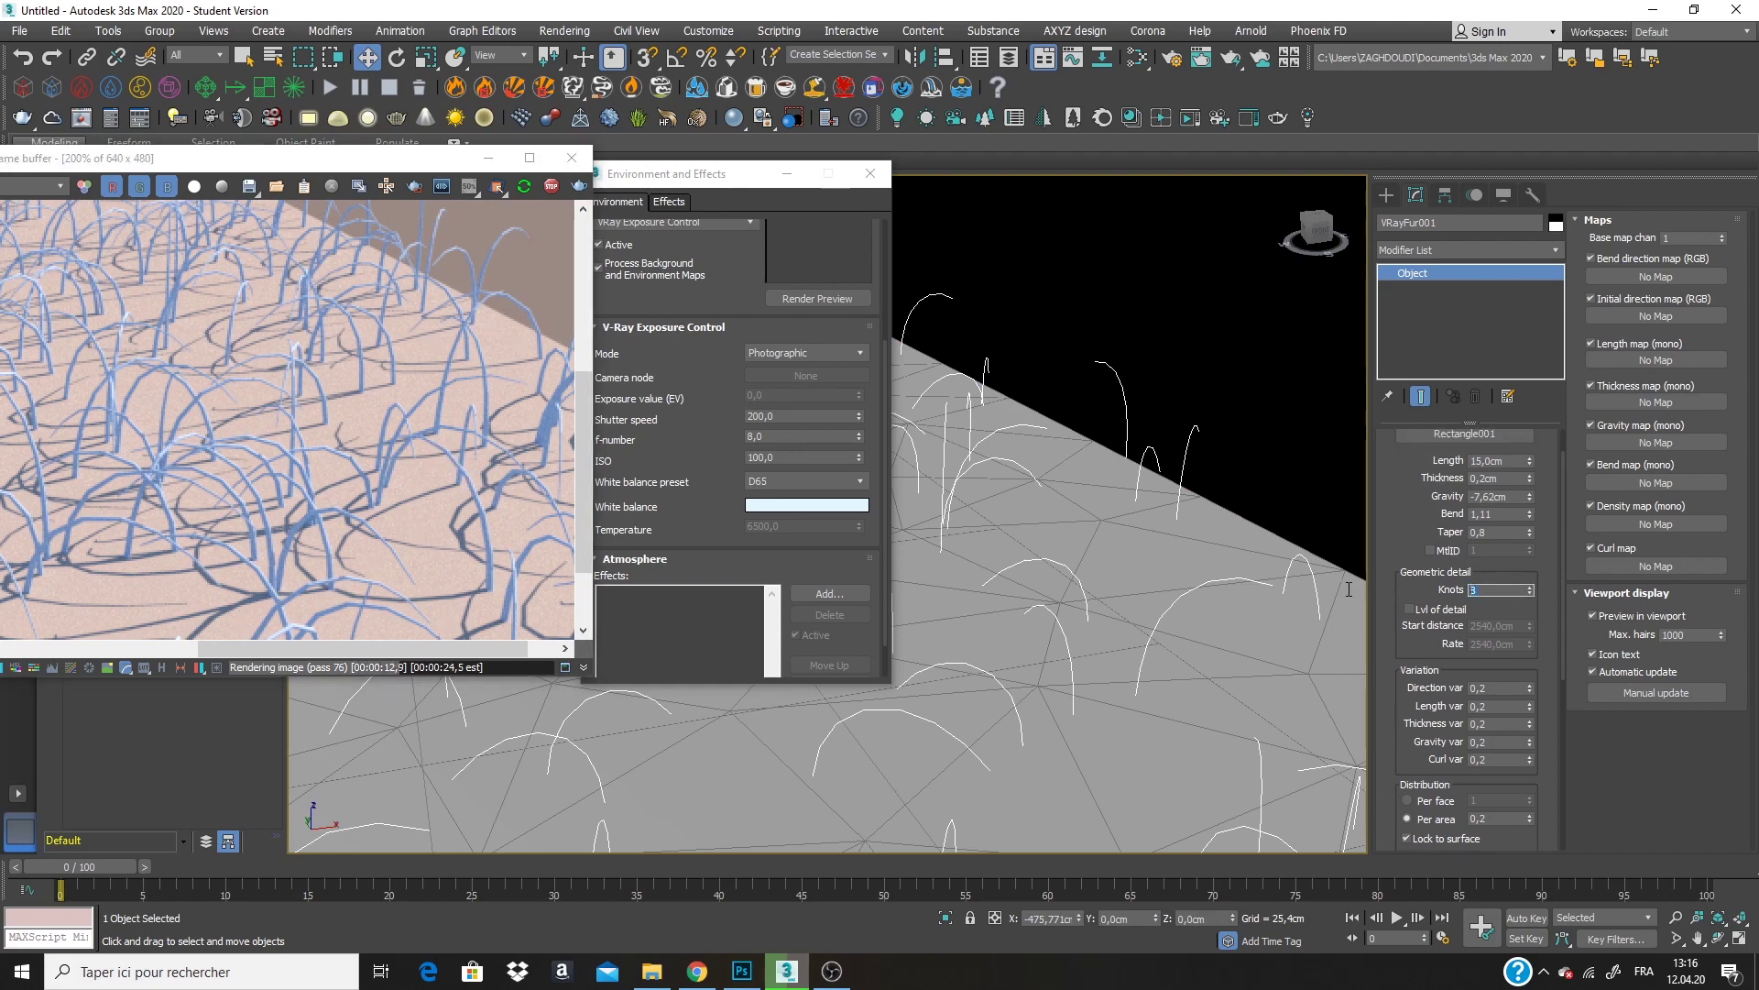
{"action": "type", "text": "25"}
{"action": "key", "text": "Return"}
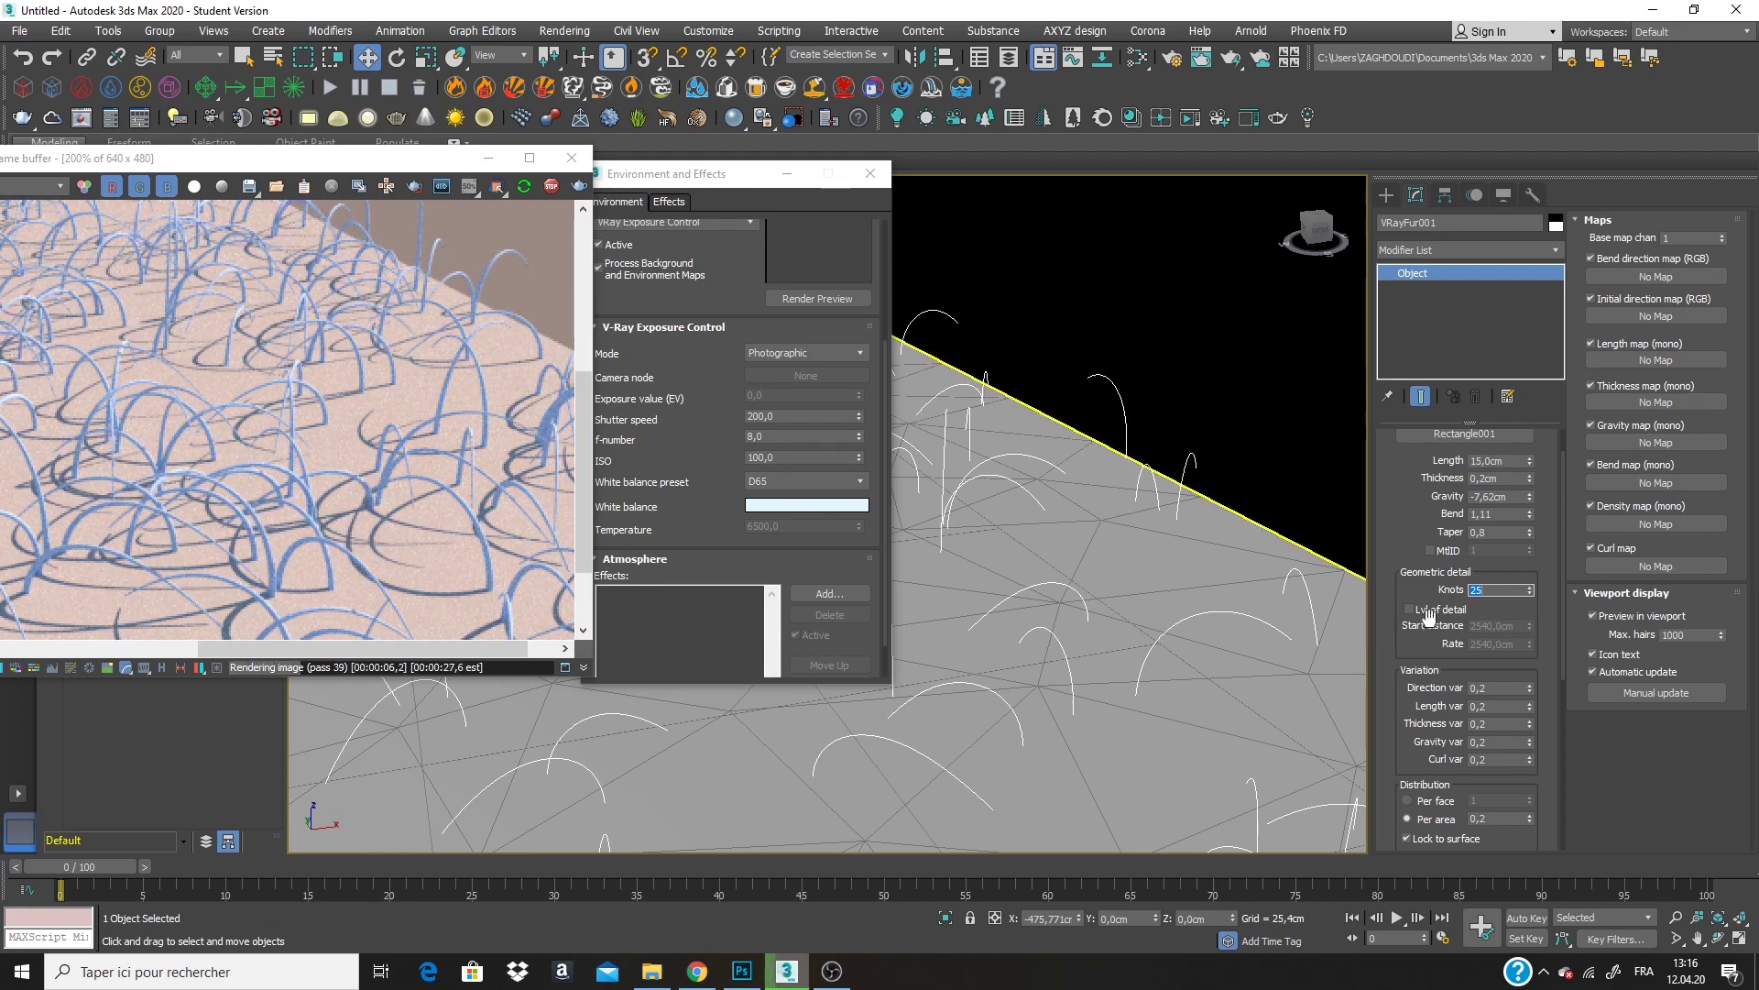
Set the fur's knots to 12 and turn on its level of detail option.
{"action": "scroll", "coordinate": [1136, 573], "scroll_direction": "down", "scroll_amount": 5}
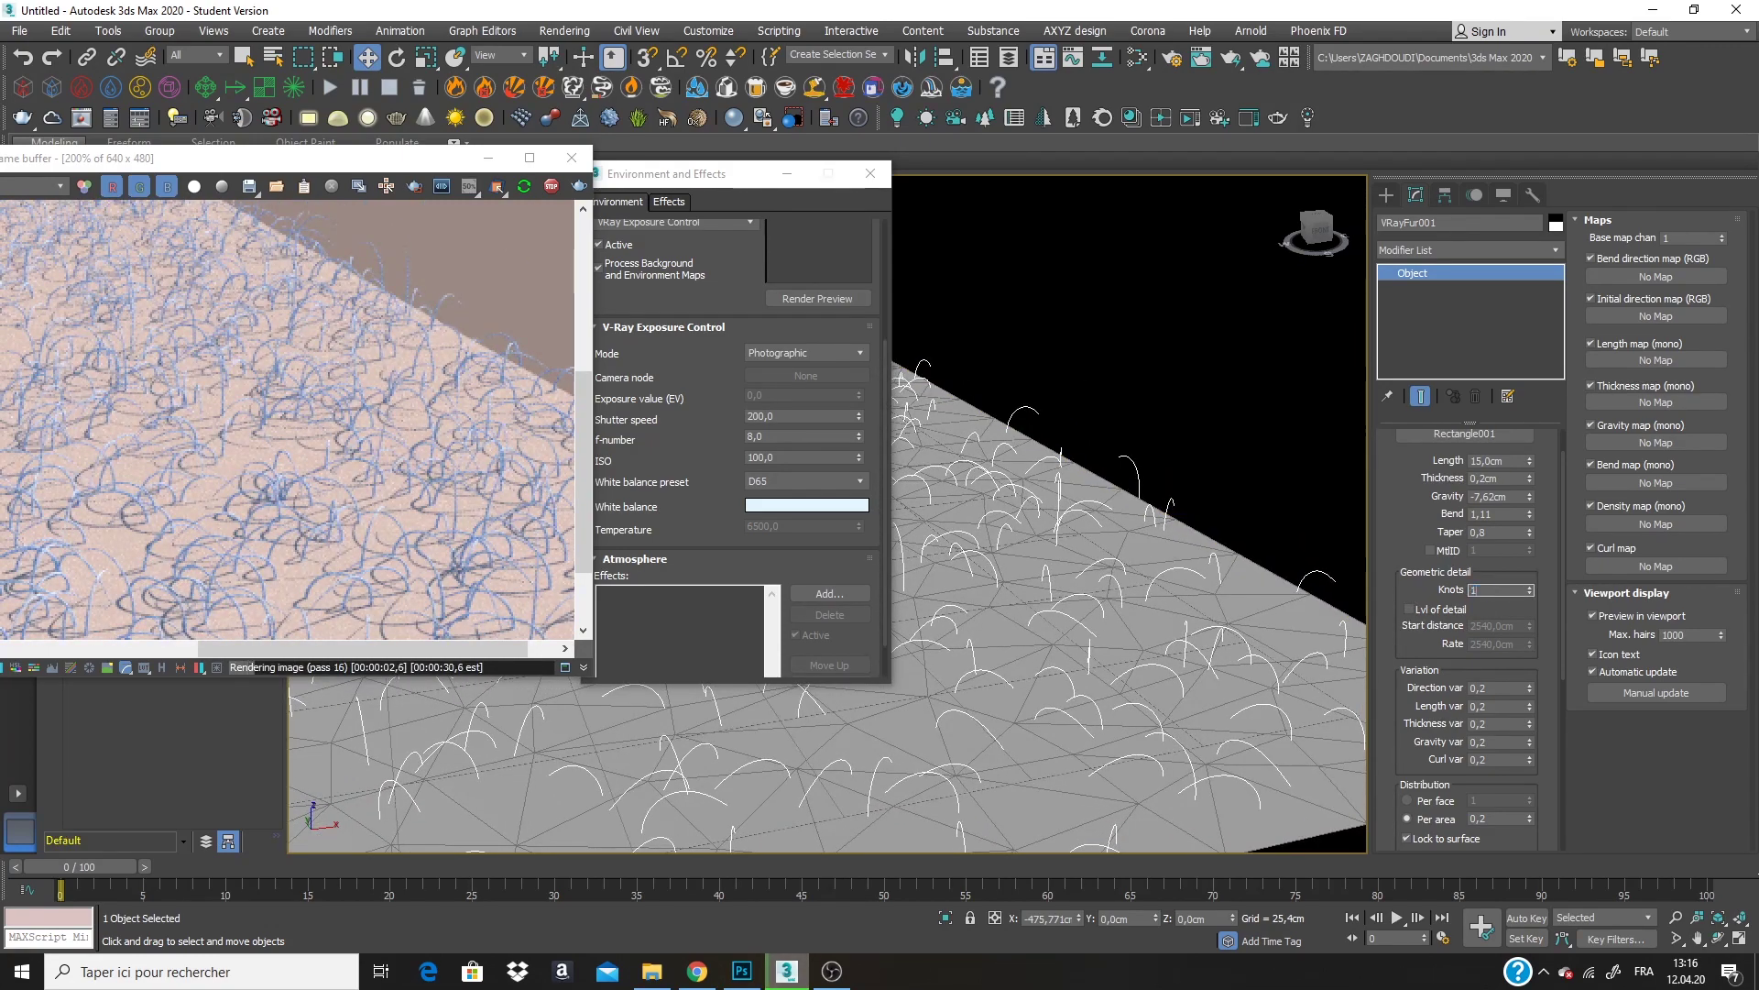
{"action": "scroll", "coordinate": [1179, 563], "scroll_direction": "up", "scroll_amount": 5}
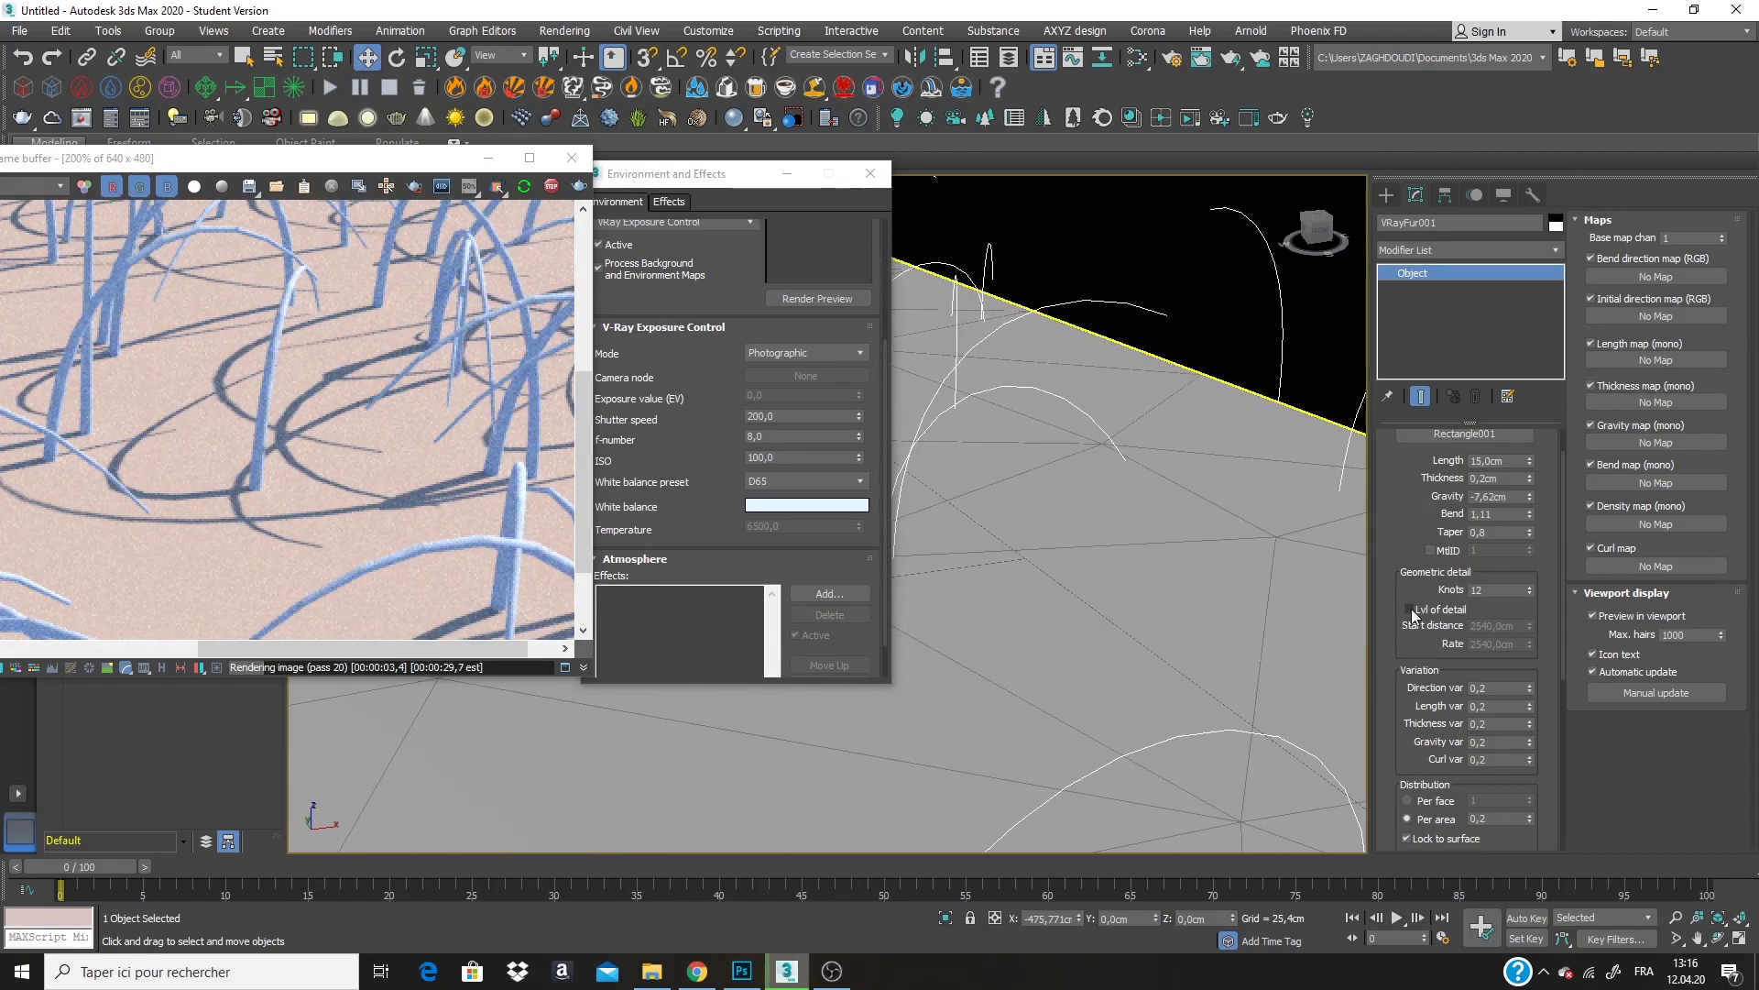
{"action": "left_click", "coordinate": [1409, 610]}
{"action": "scroll", "coordinate": [1063, 520], "scroll_direction": "down", "scroll_amount": 5}
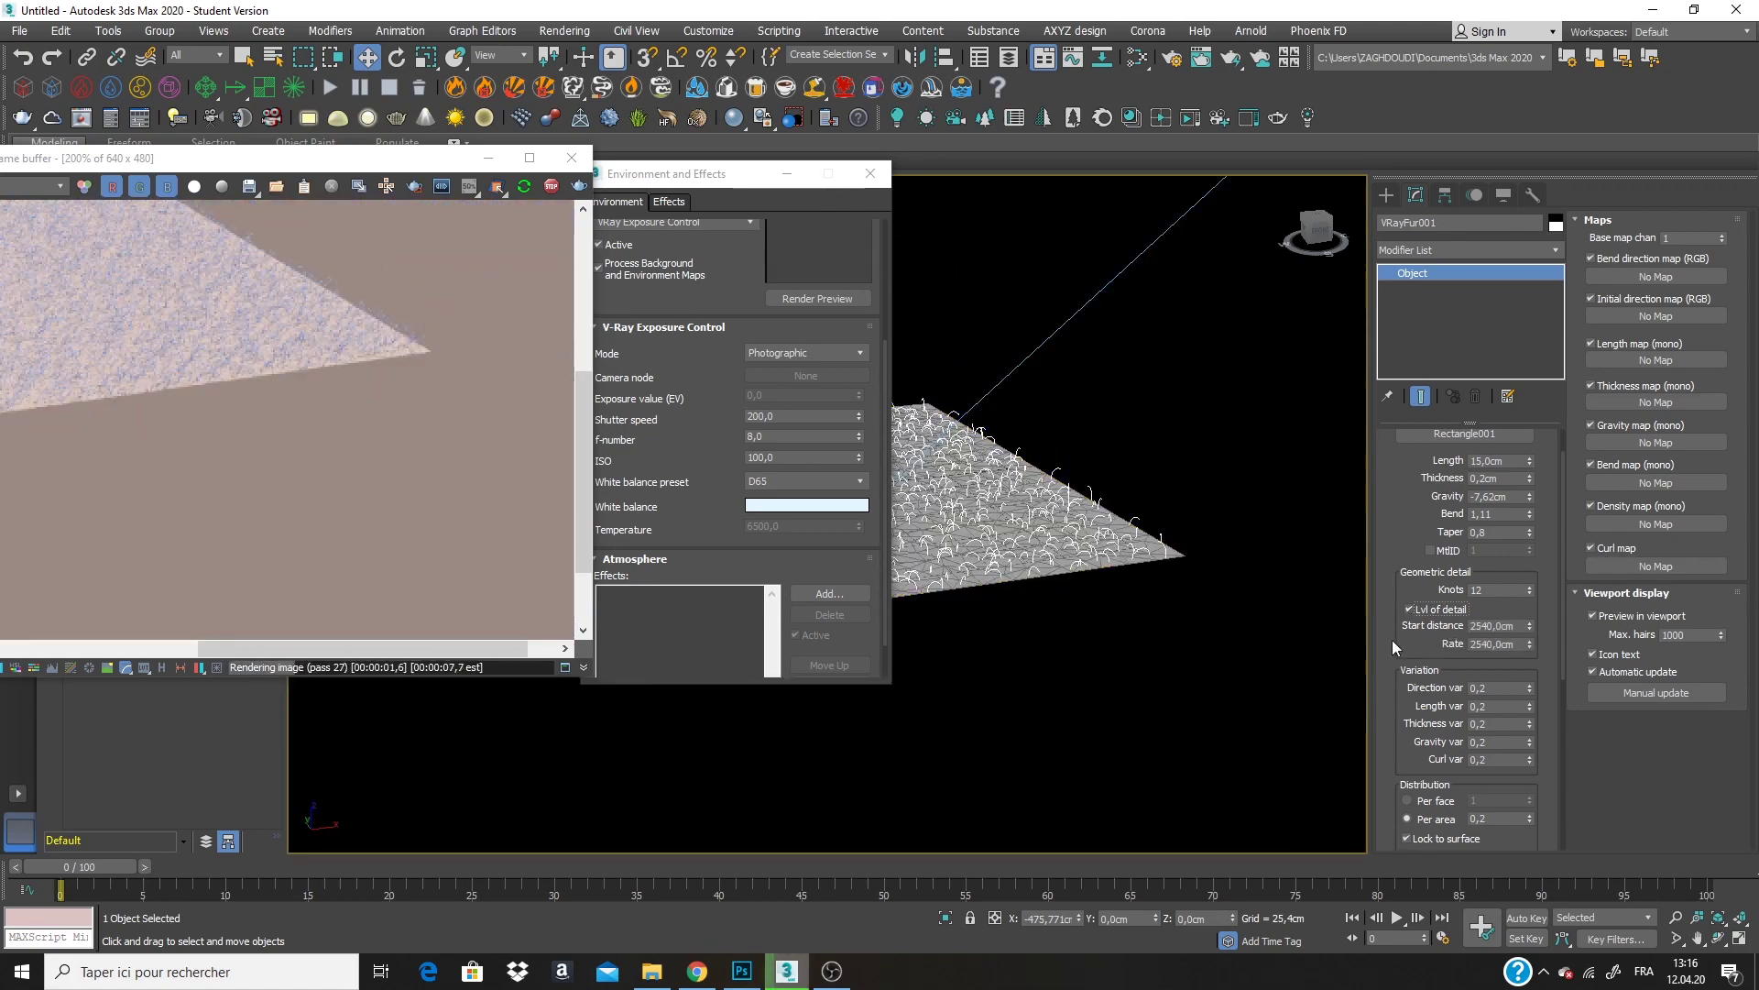
{"action": "scroll", "coordinate": [1145, 477], "scroll_direction": "up", "scroll_amount": 8}
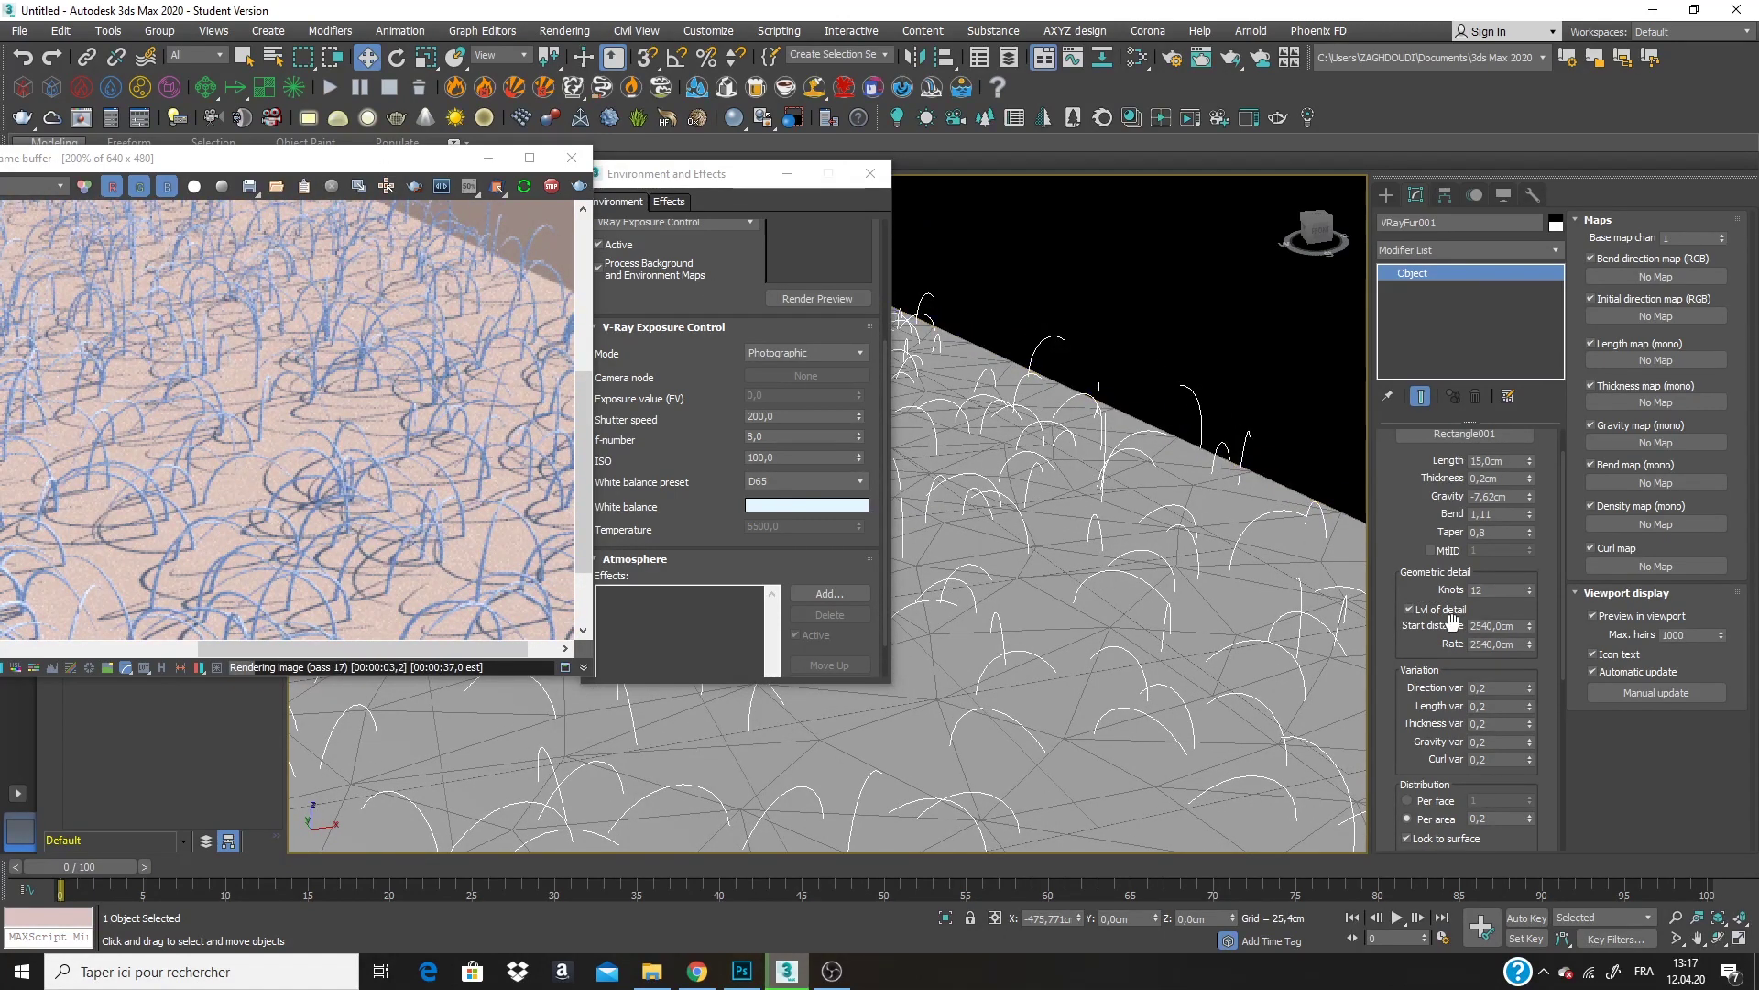
Raise the fur's per-area distribution to 1,0 and finally to 2,0.
{"action": "left_click_drag", "start_coordinate": [1444, 675], "coordinate": [1449, 539]}
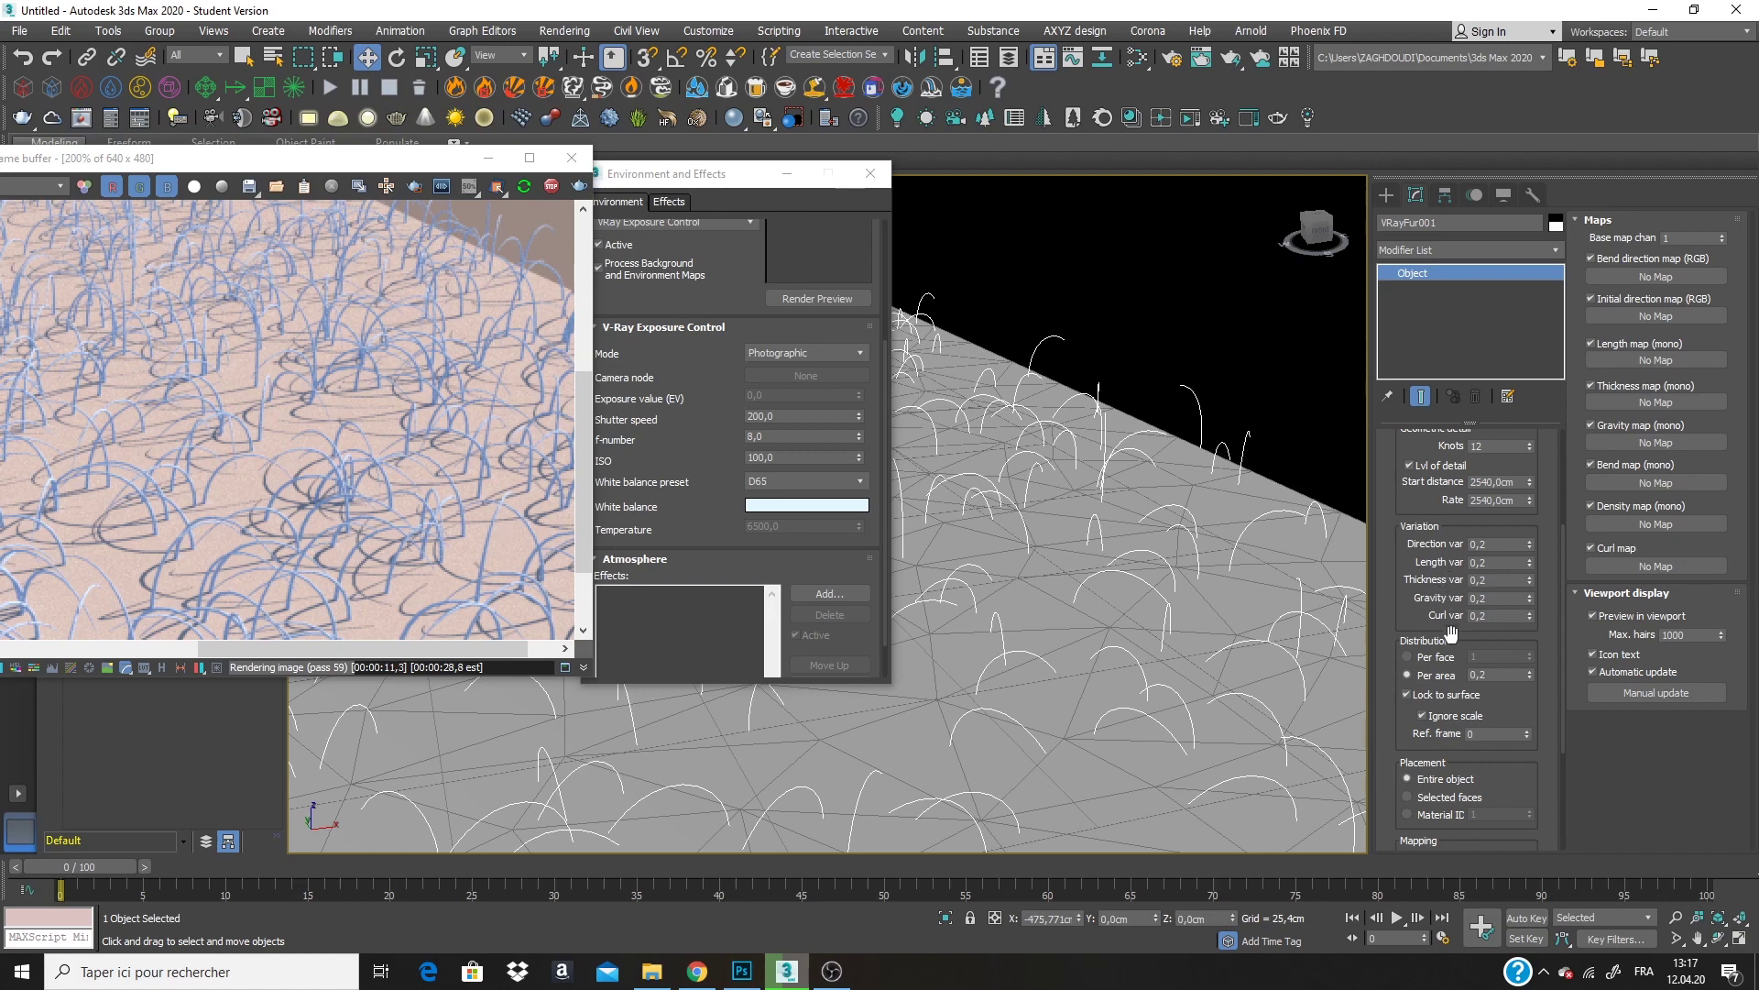
{"action": "left_click_drag", "start_coordinate": [1450, 633], "coordinate": [1409, 472]}
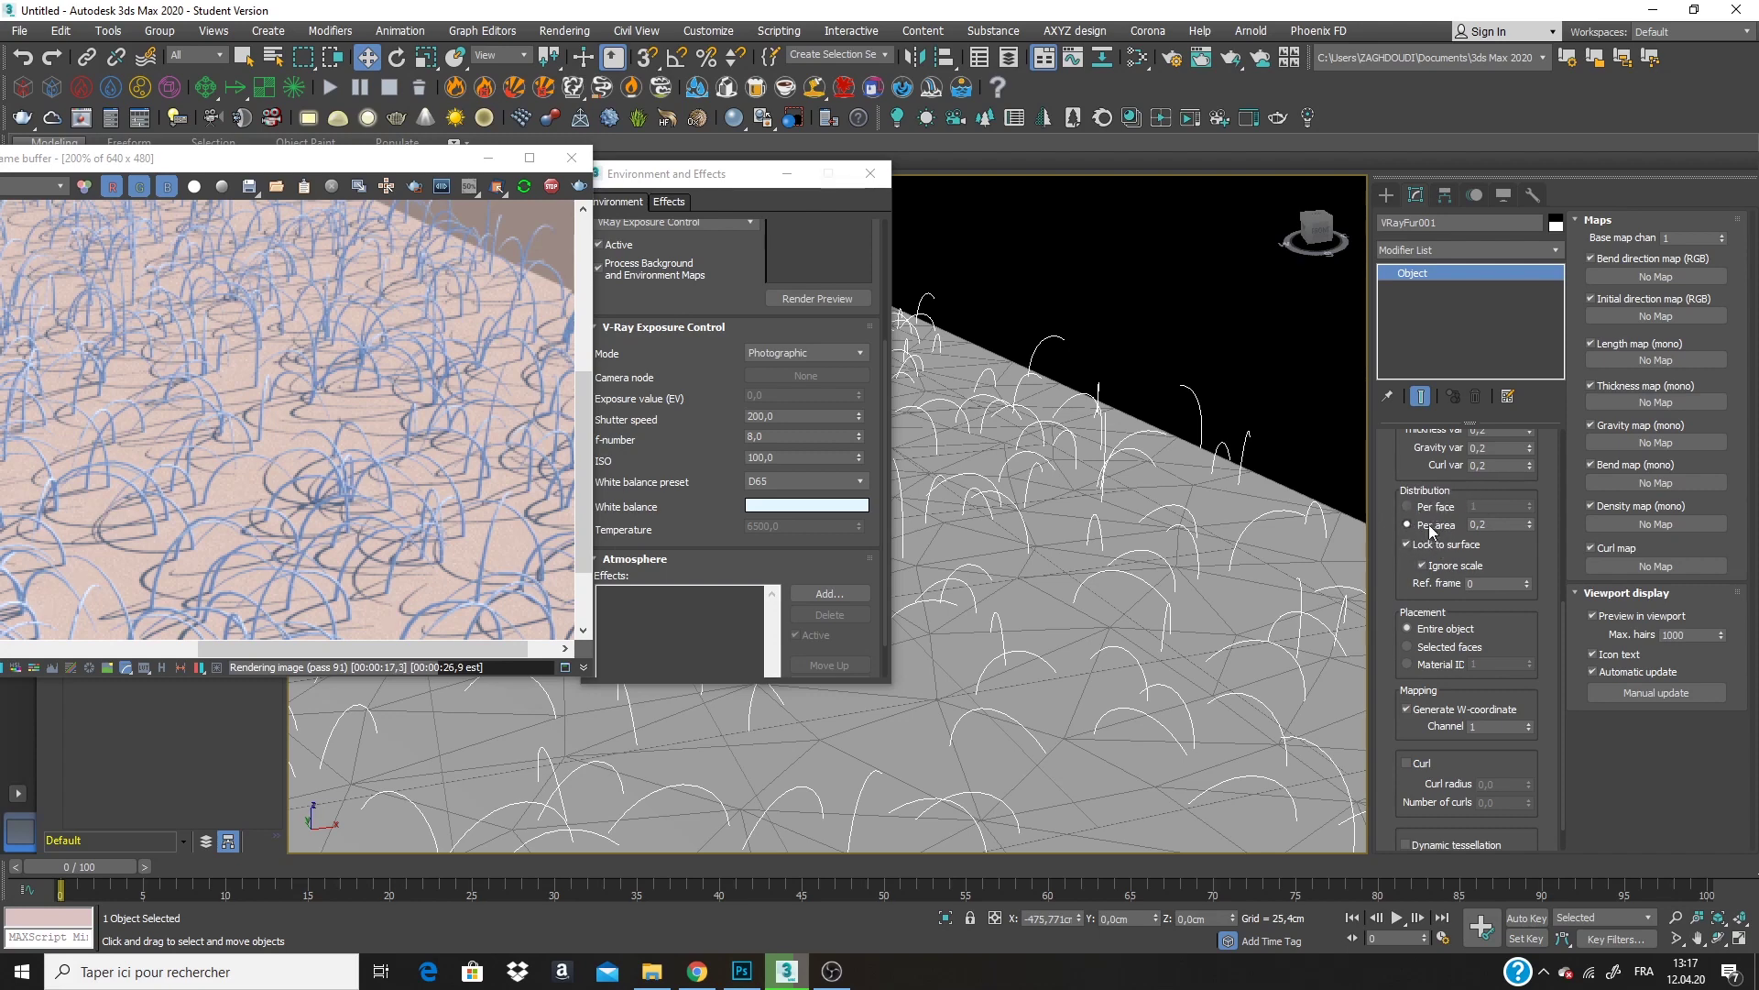
{"action": "left_click", "coordinate": [1498, 526]}
{"action": "type", "text": "1"}
{"action": "key", "text": "Return"}
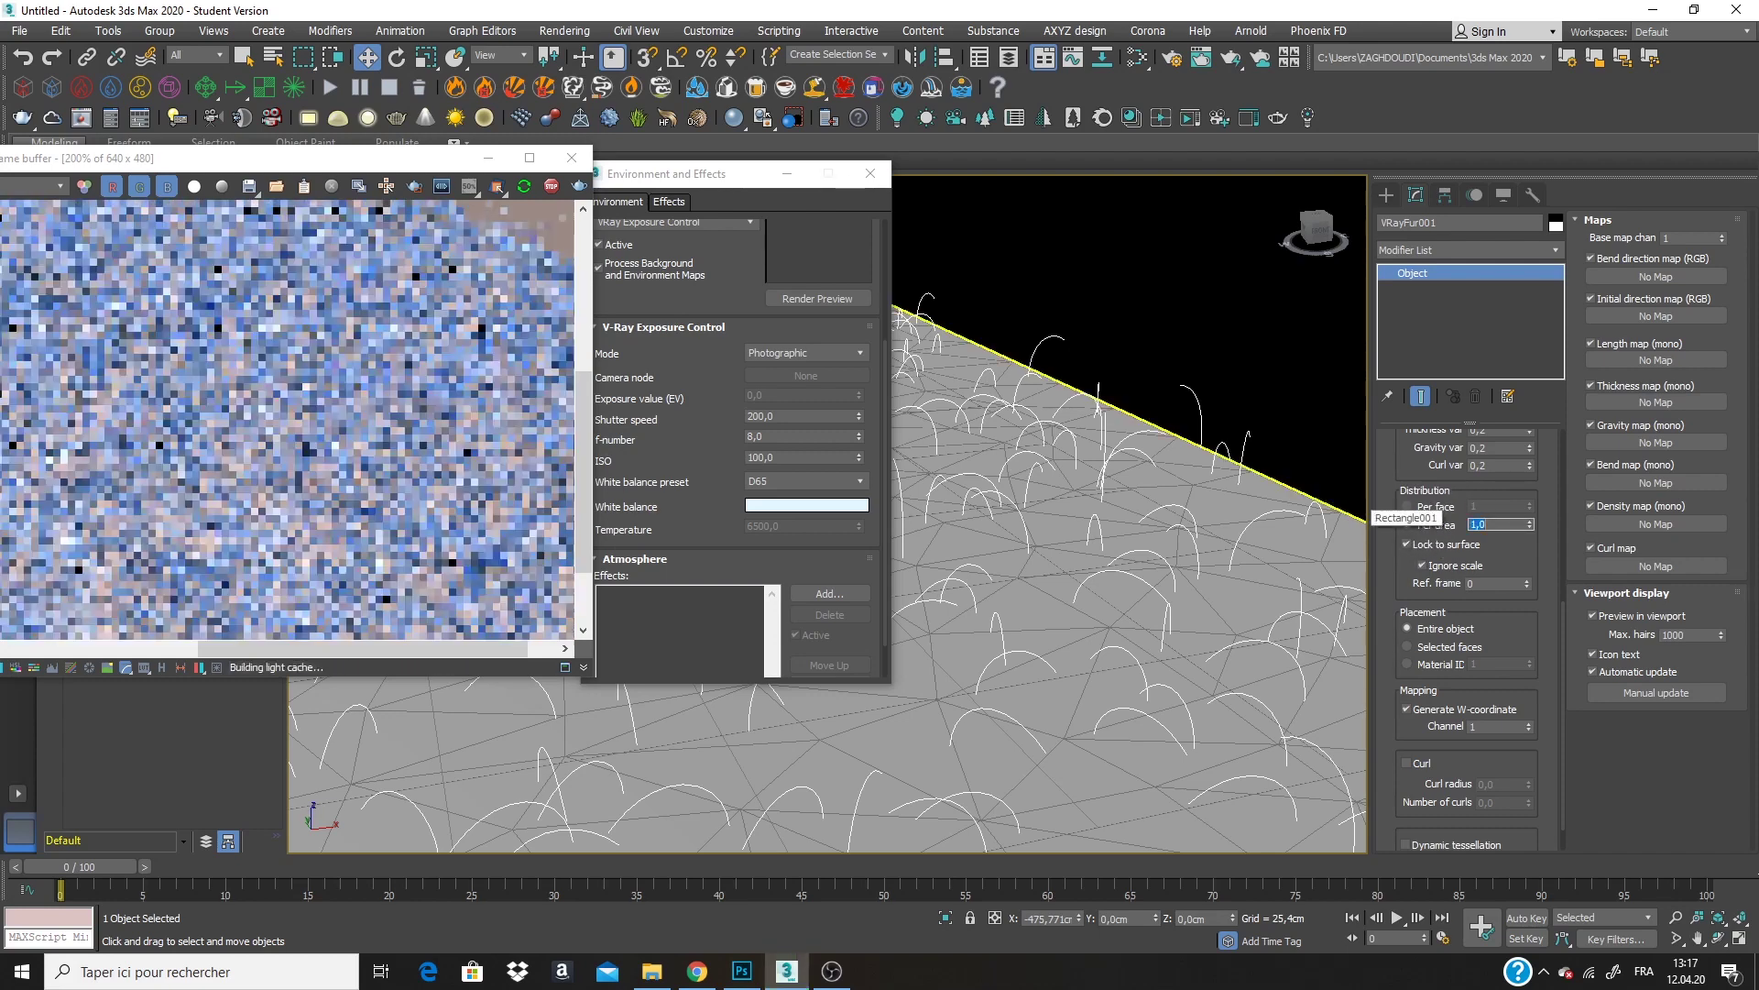
{"action": "type", "text": "2"}
{"action": "key", "text": "Return"}
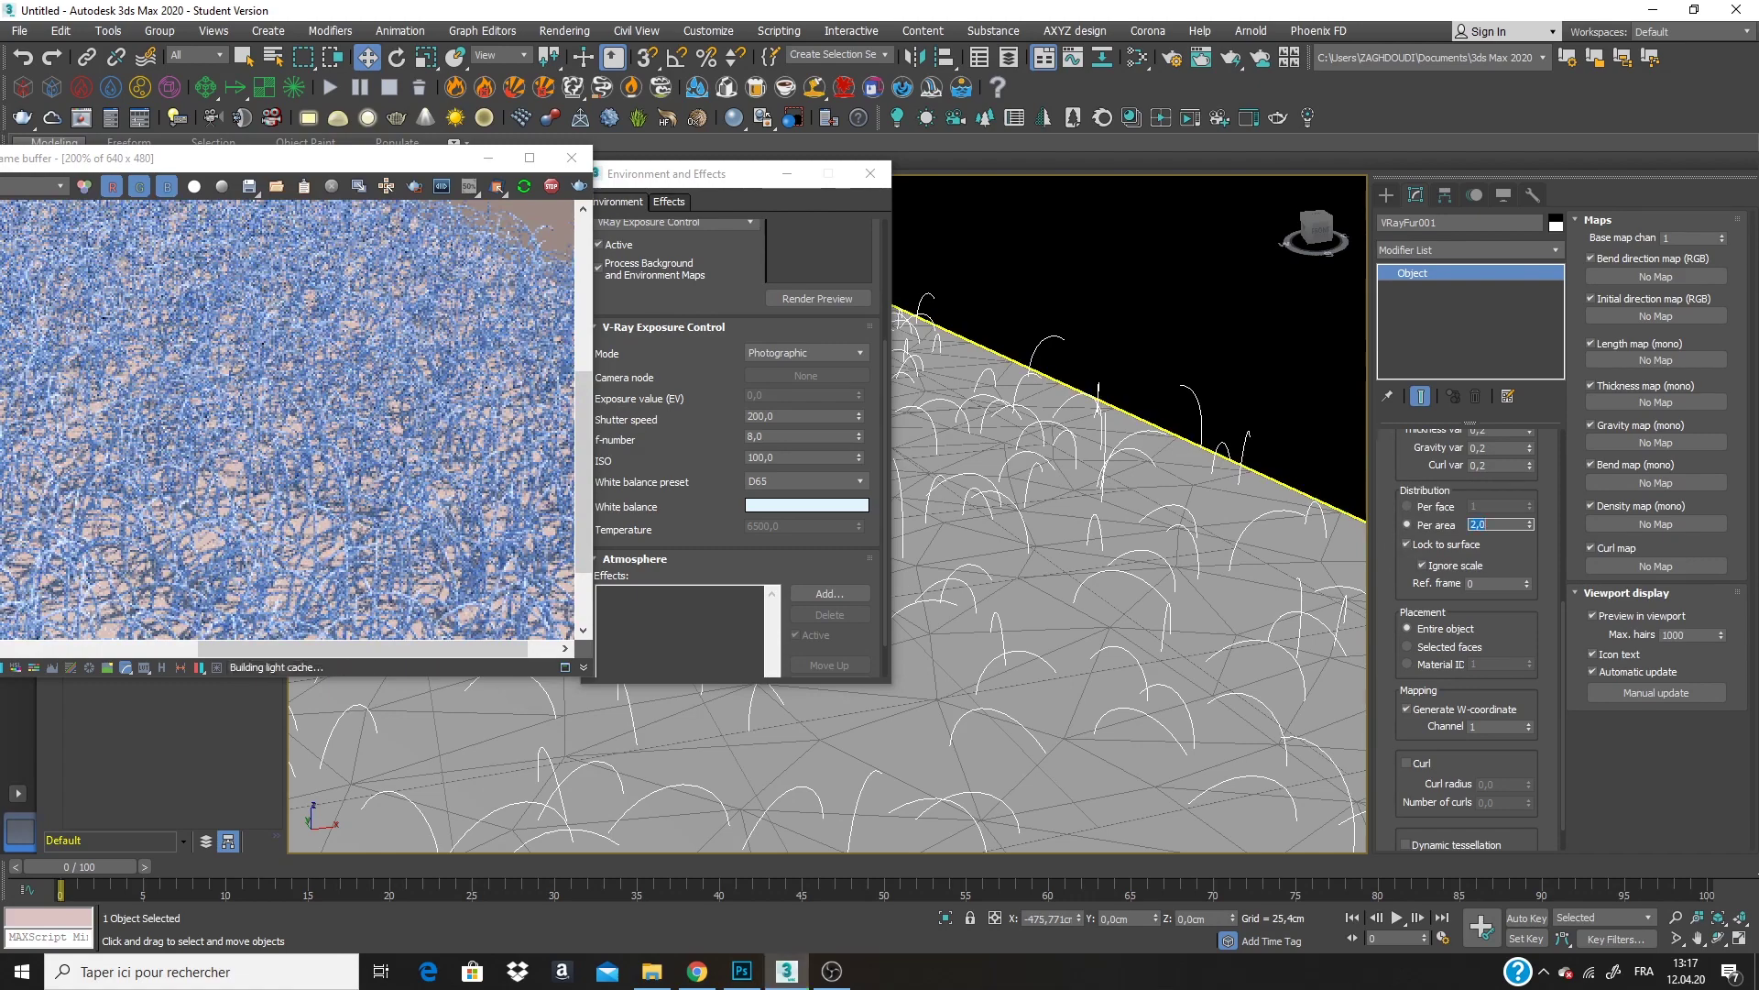
Lower the fur's bend to 0,655 in a closer view of the surface.
{"action": "scroll", "coordinate": [1125, 623], "scroll_direction": "down", "scroll_amount": 5}
{"action": "scroll", "coordinate": [1125, 623], "scroll_direction": "down", "scroll_amount": 2}
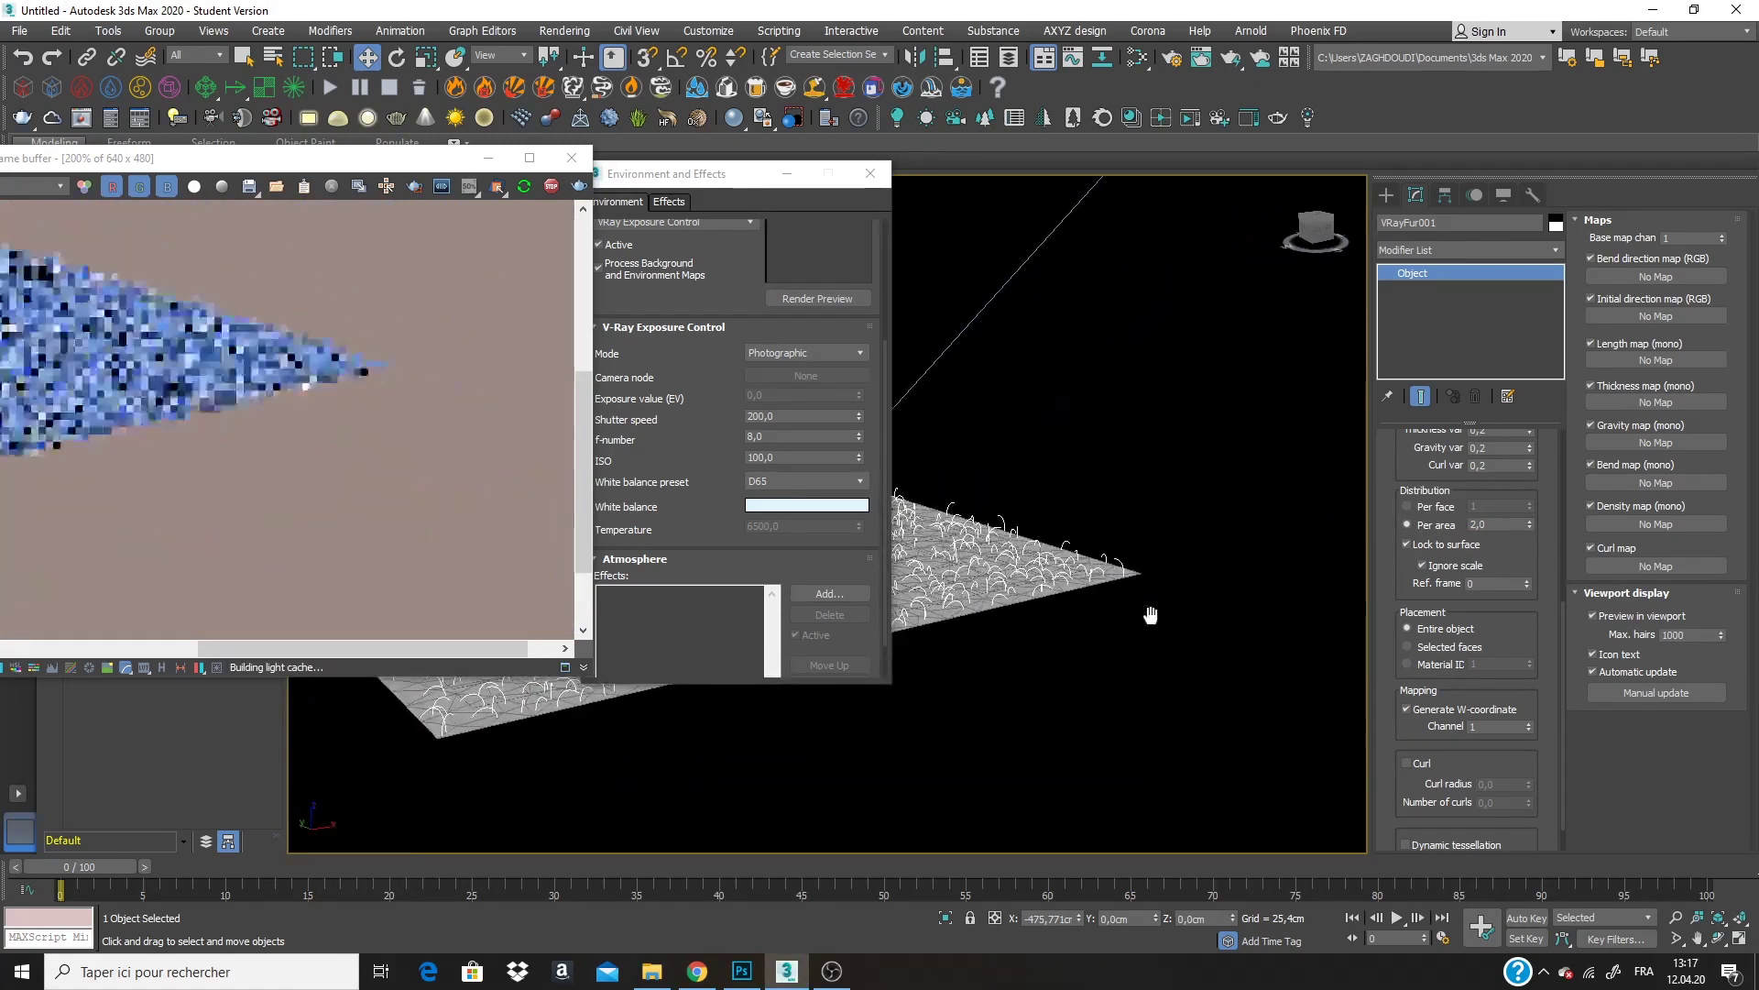
{"action": "scroll", "coordinate": [1136, 614], "scroll_direction": "up", "scroll_amount": 8}
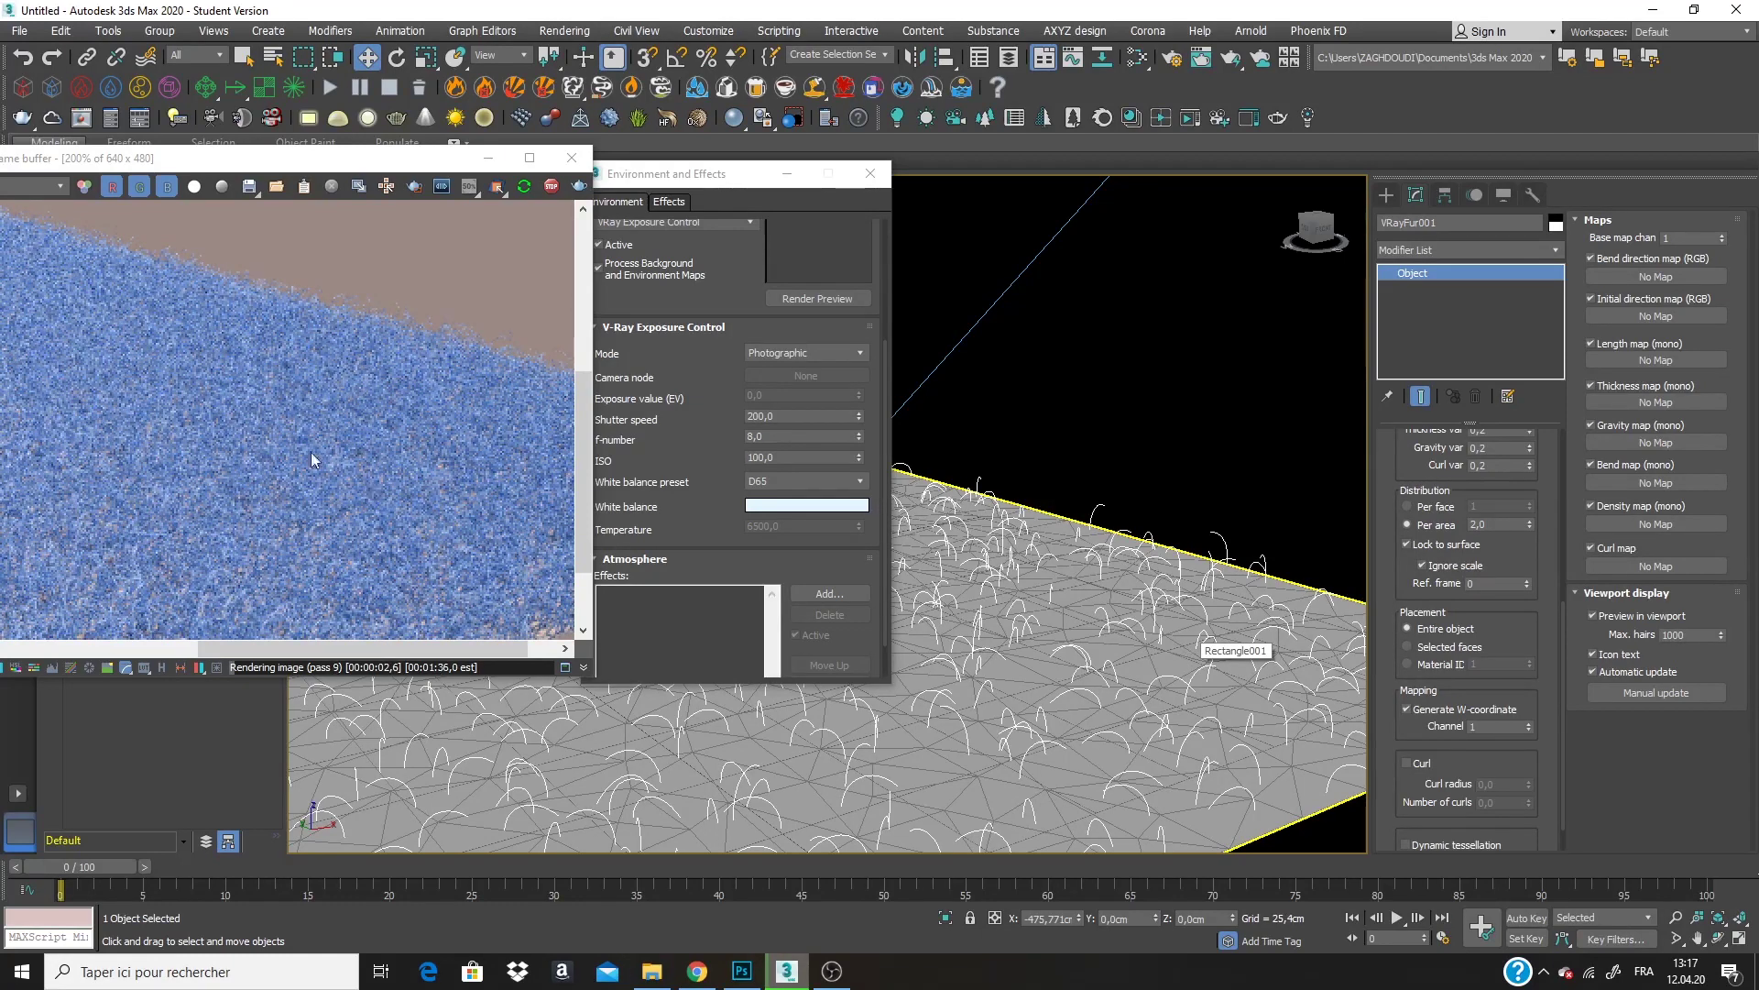
{"action": "scroll", "coordinate": [387, 495], "scroll_direction": "down", "scroll_amount": 1}
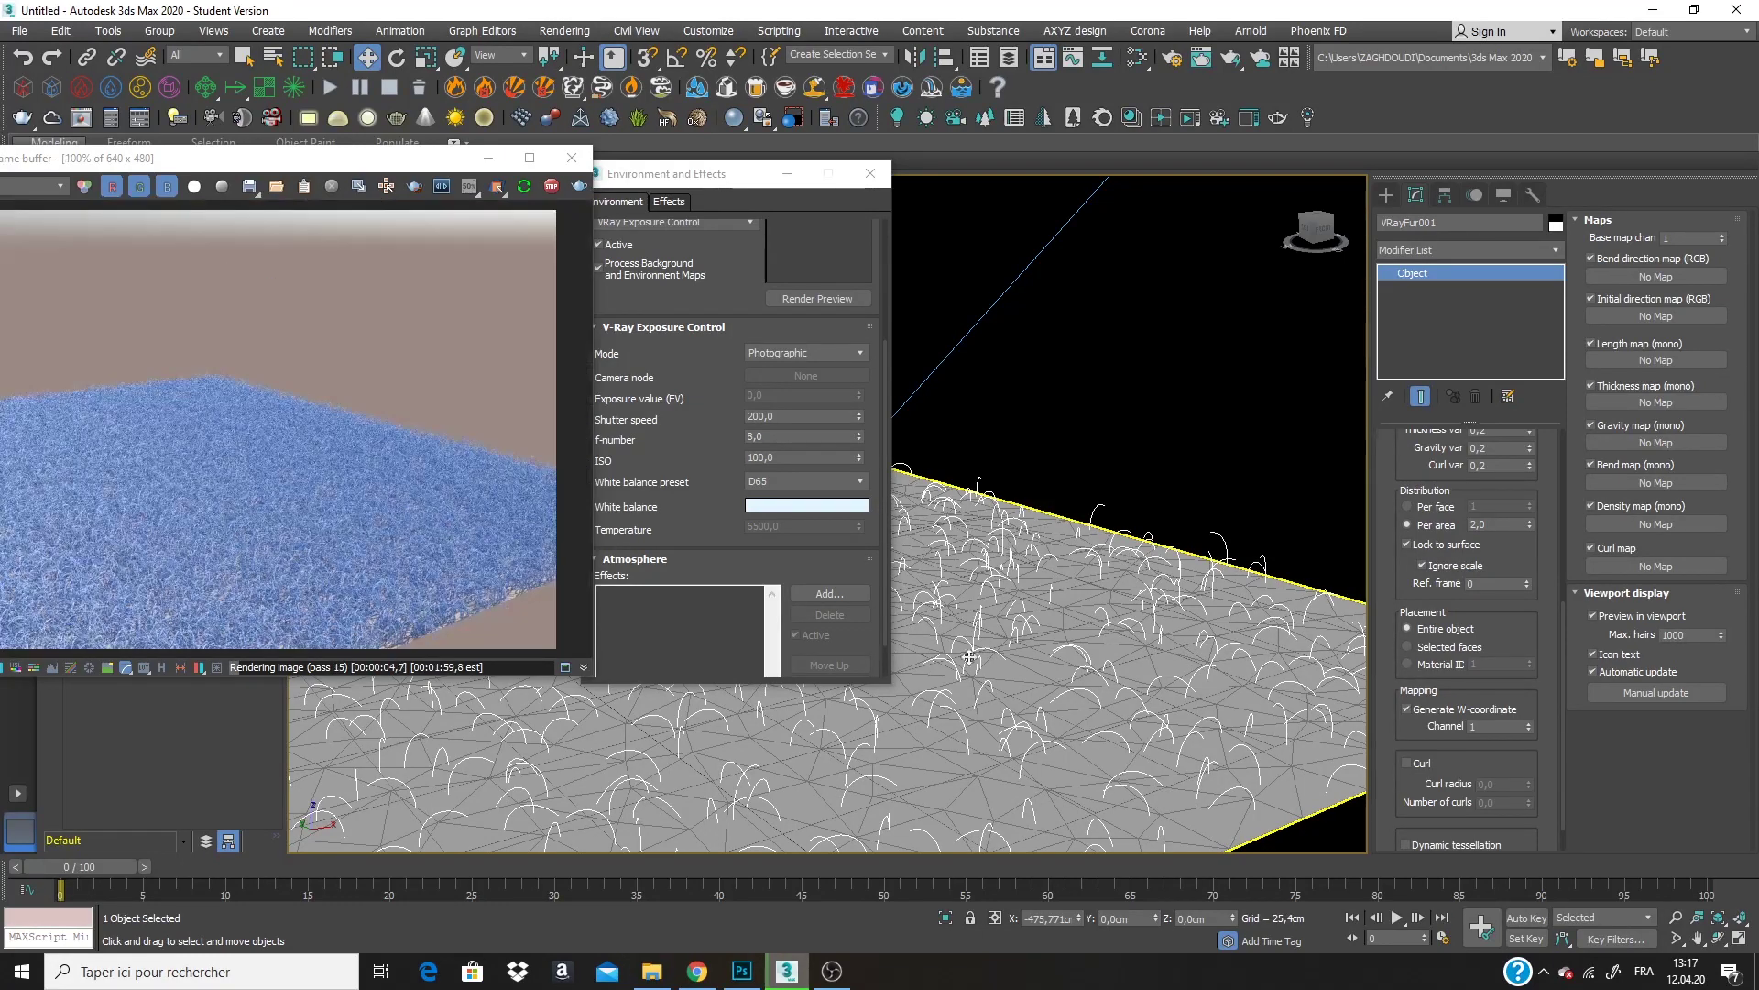
{"action": "scroll", "coordinate": [1003, 675], "scroll_direction": "up", "scroll_amount": 4}
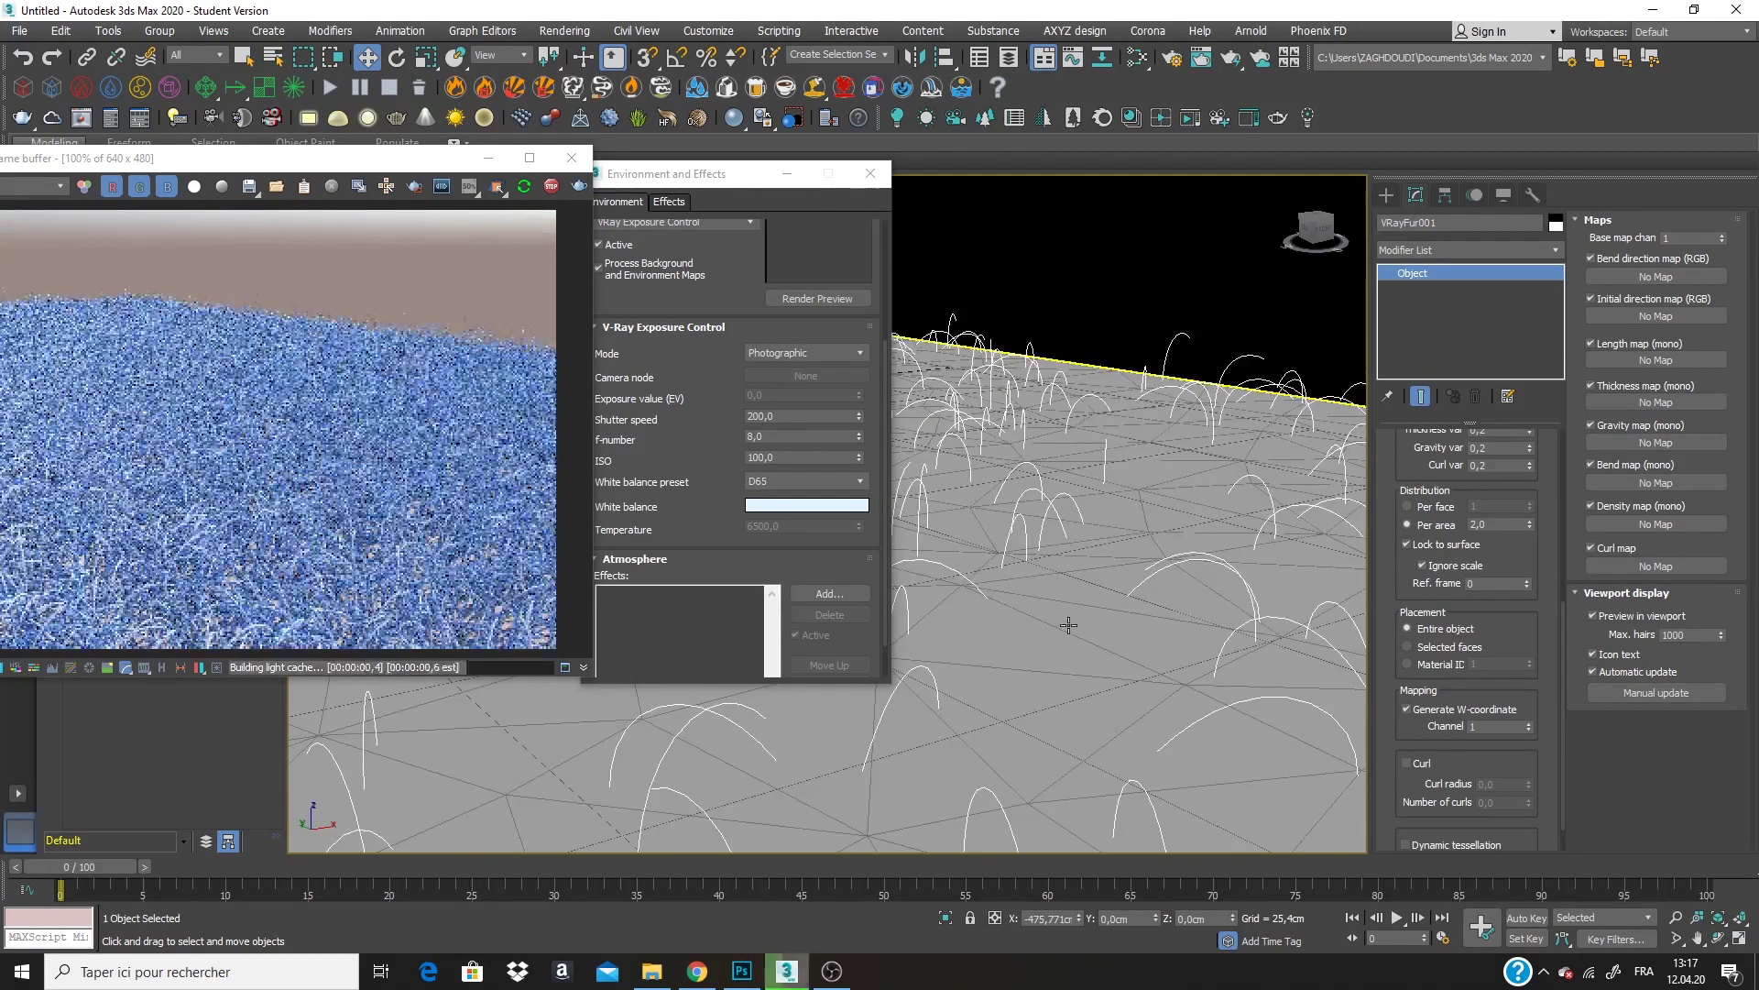
{"action": "scroll", "coordinate": [1426, 463], "scroll_direction": "up", "scroll_amount": 3}
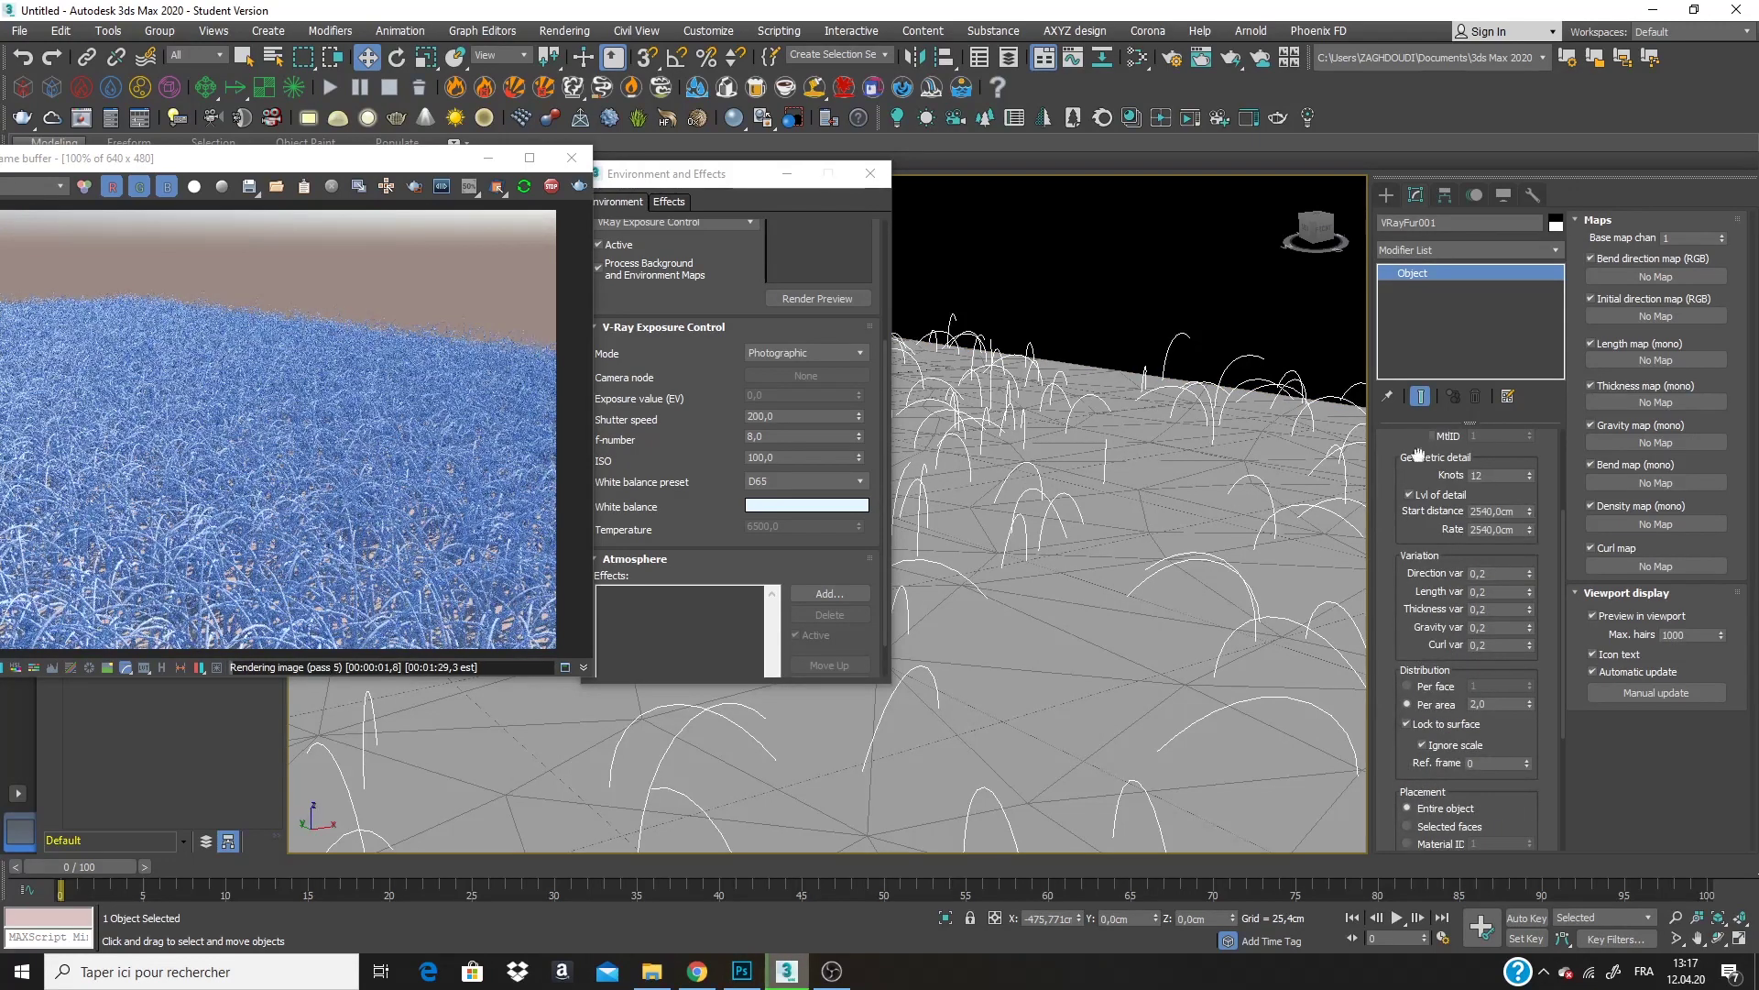
{"action": "scroll", "coordinate": [1418, 456], "scroll_direction": "up", "scroll_amount": 3}
{"action": "left_click_drag", "start_coordinate": [1529, 555], "coordinate": [1534, 595]}
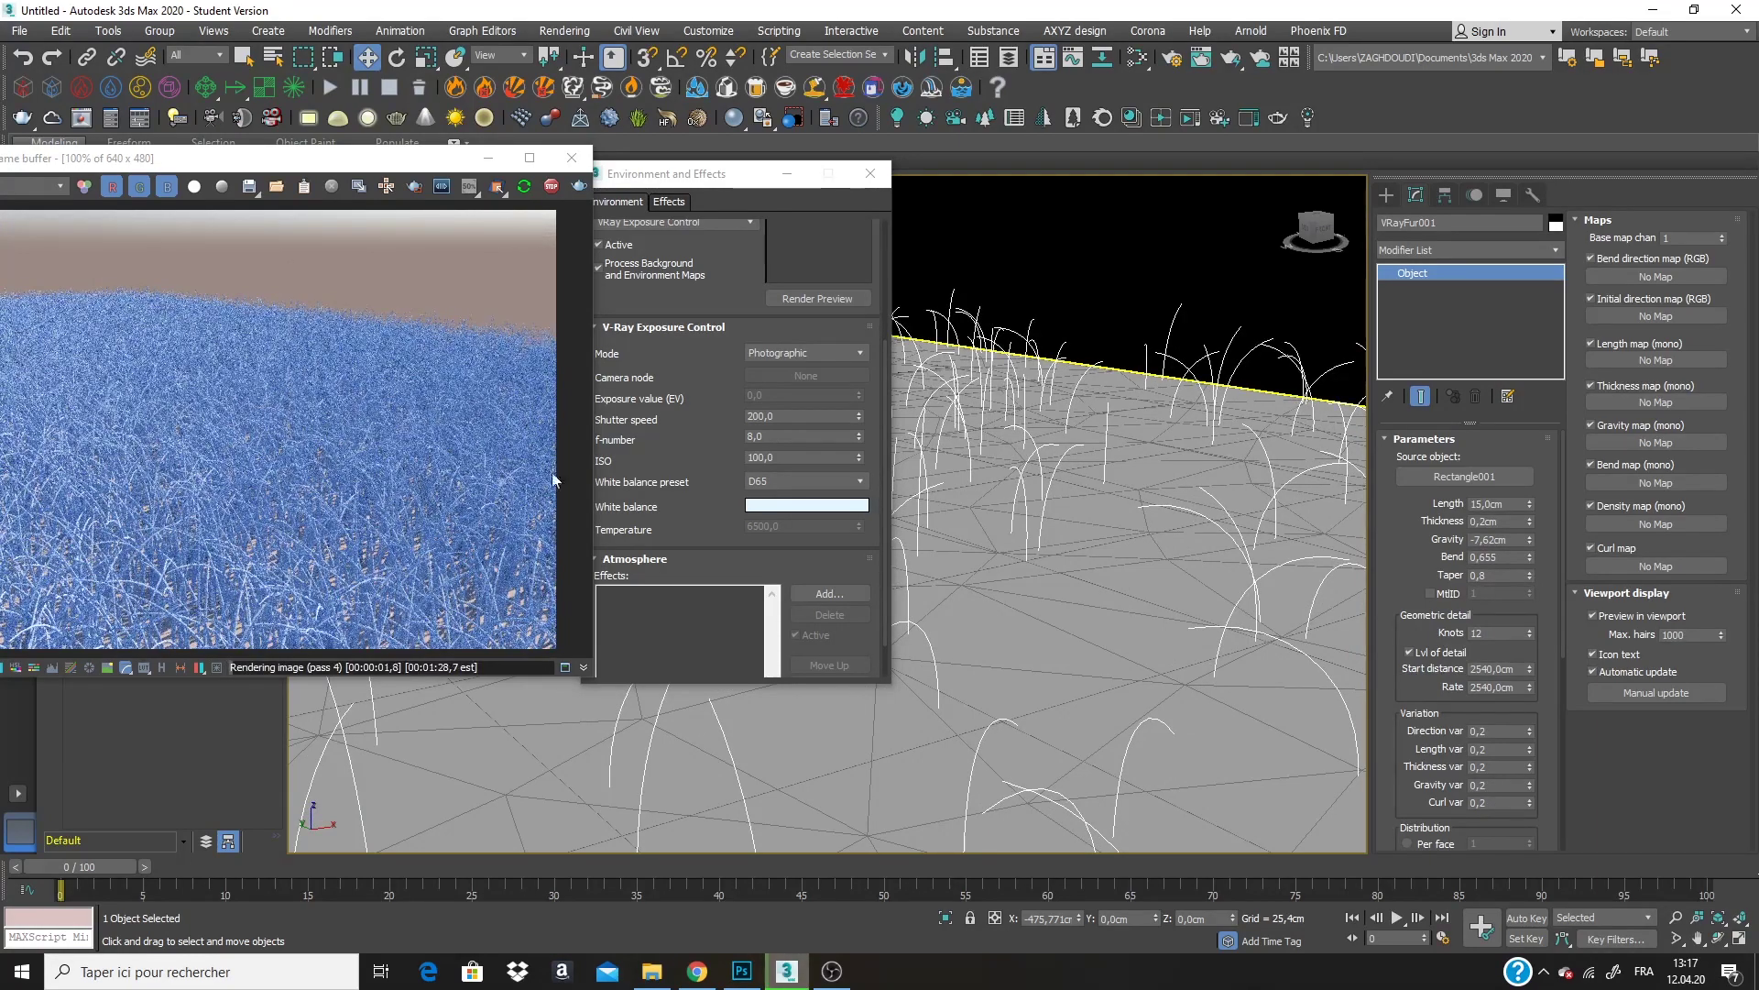
View the fur from a low angle and add a VRayHairMtl material in the Slate Material Editor.
{"action": "middle_click_drag", "start_coordinate": [1150, 505], "coordinate": [1009, 596], "text": "alt"}
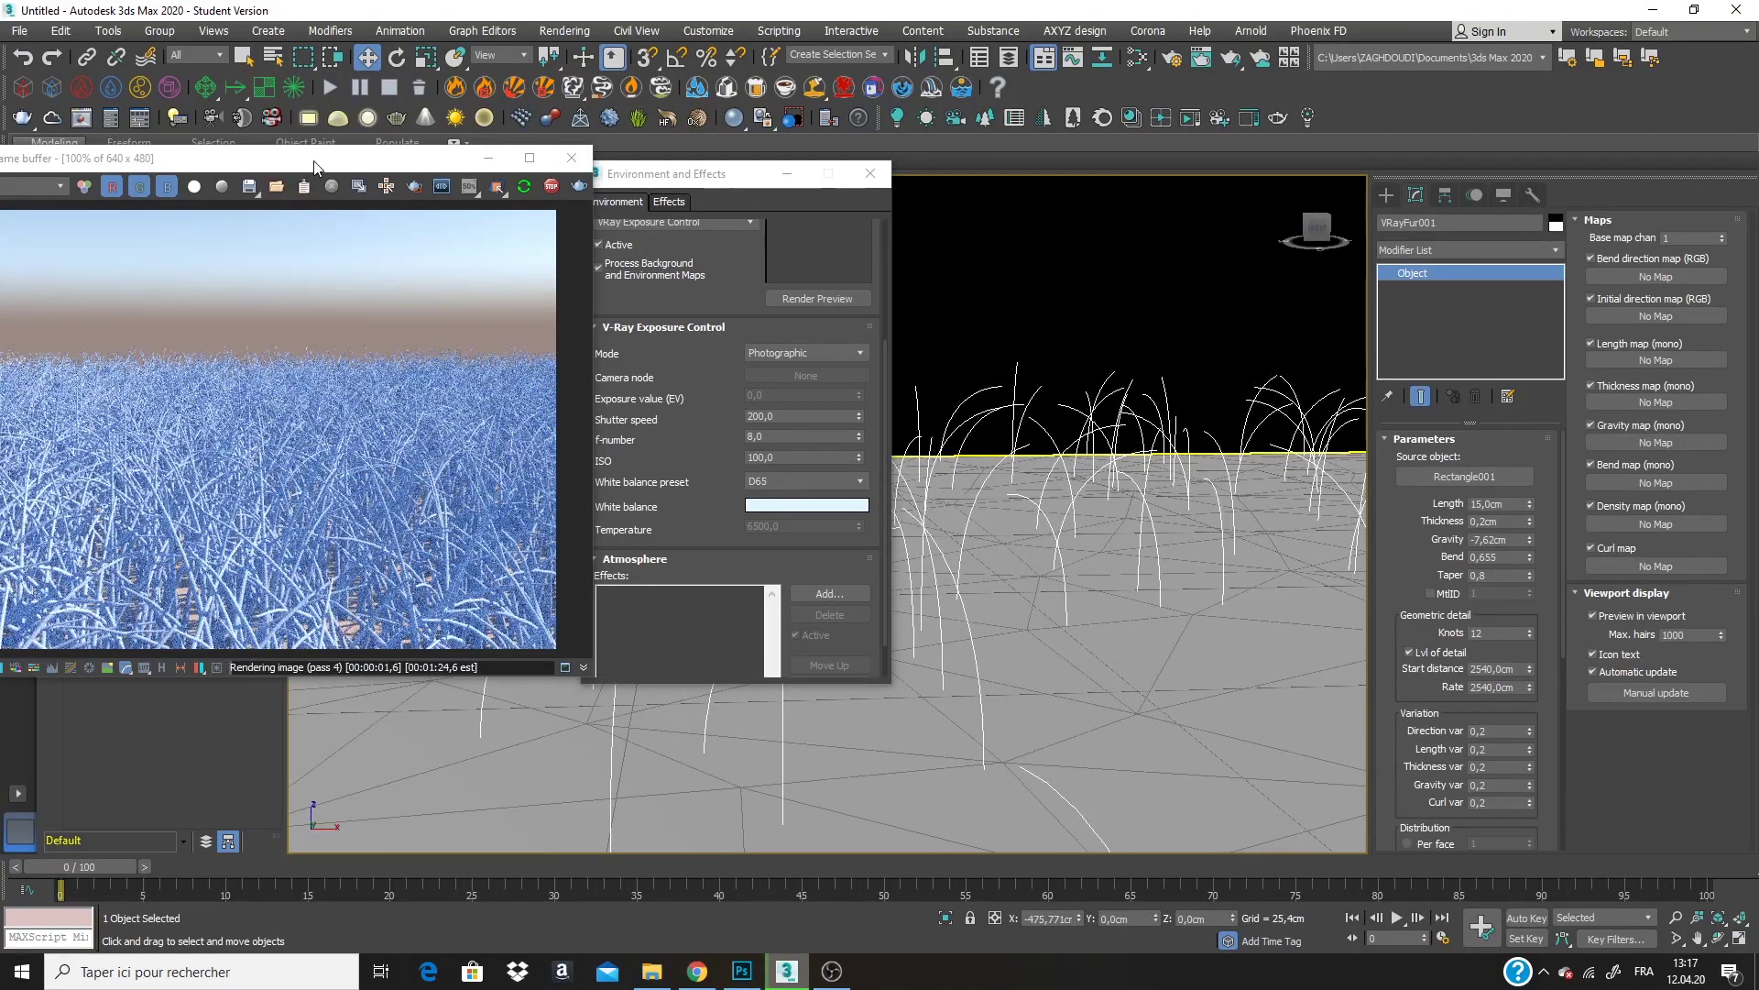
{"action": "mouse_move", "coordinate": [314, 171]}
{"action": "left_mouse_down"}
{"action": "mouse_move", "coordinate": [374, 160]}
{"action": "mouse_move", "coordinate": [346, 184]}
{"action": "left_mouse_up"}
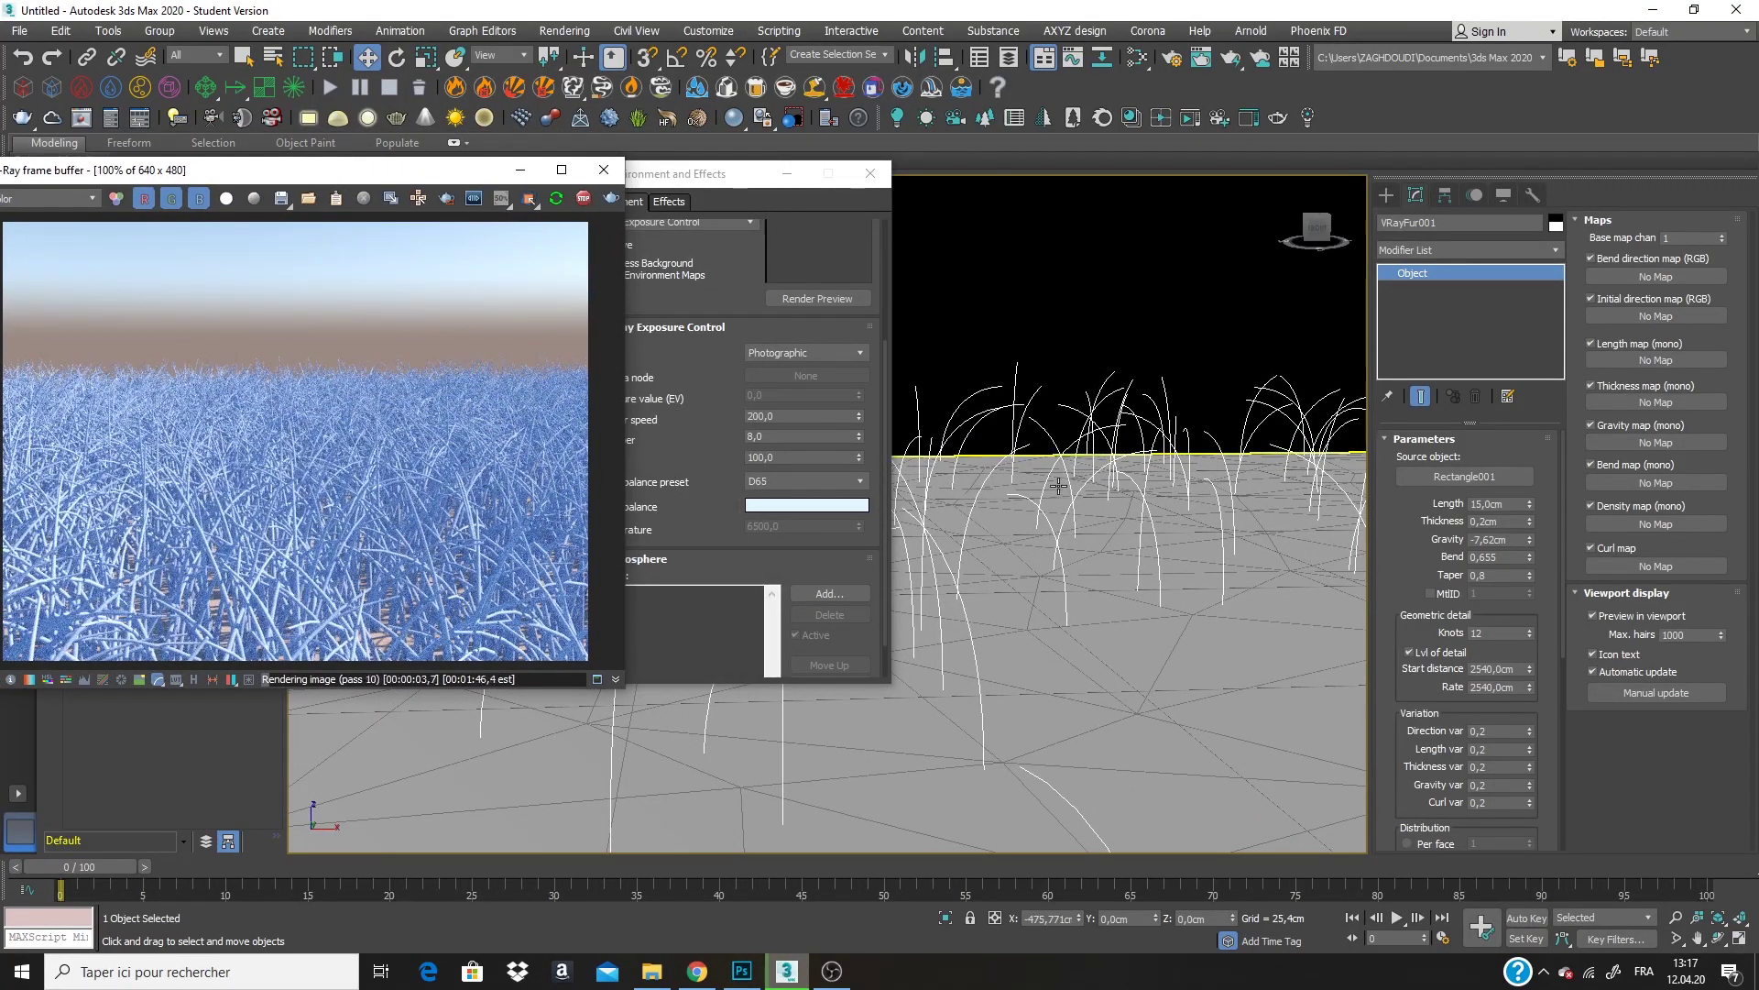
{"action": "left_click", "coordinate": [1137, 57]}
{"action": "left_click_drag", "start_coordinate": [330, 628], "coordinate": [1340, 201]}
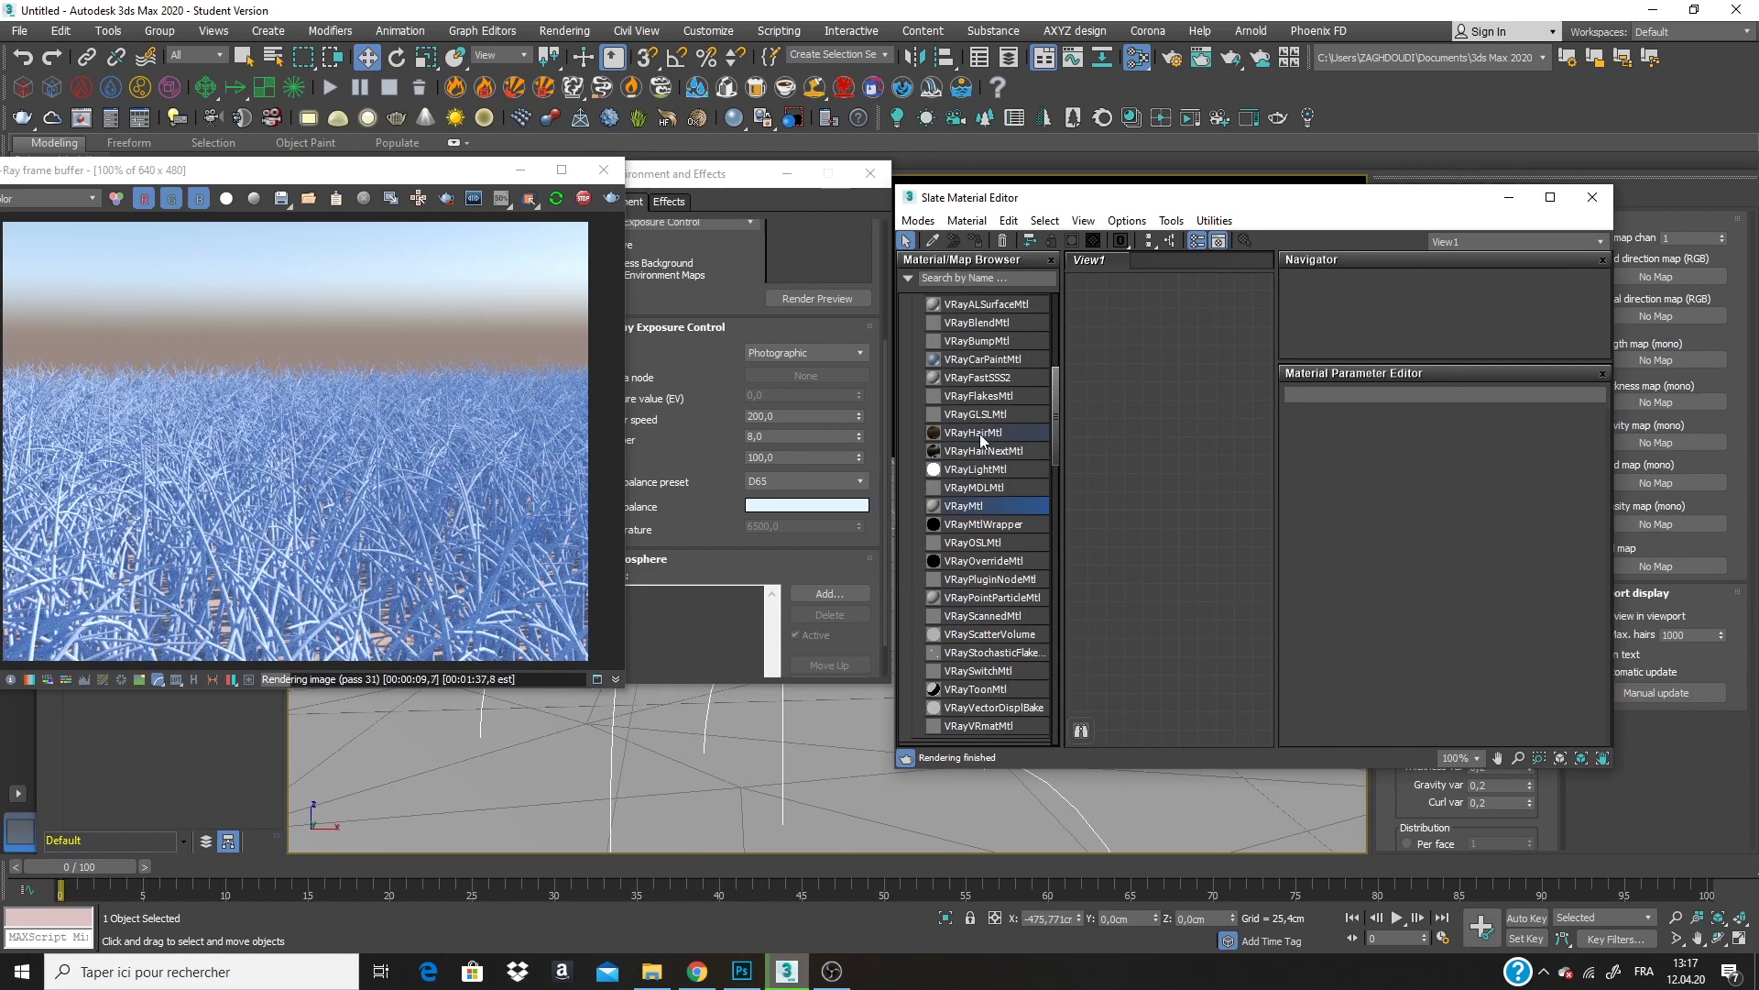
{"action": "left_click_drag", "start_coordinate": [973, 435], "coordinate": [1236, 394]}
{"action": "scroll", "coordinate": [1236, 394], "scroll_direction": "up", "scroll_amount": 1}
{"action": "left_click", "coordinate": [1199, 381]}
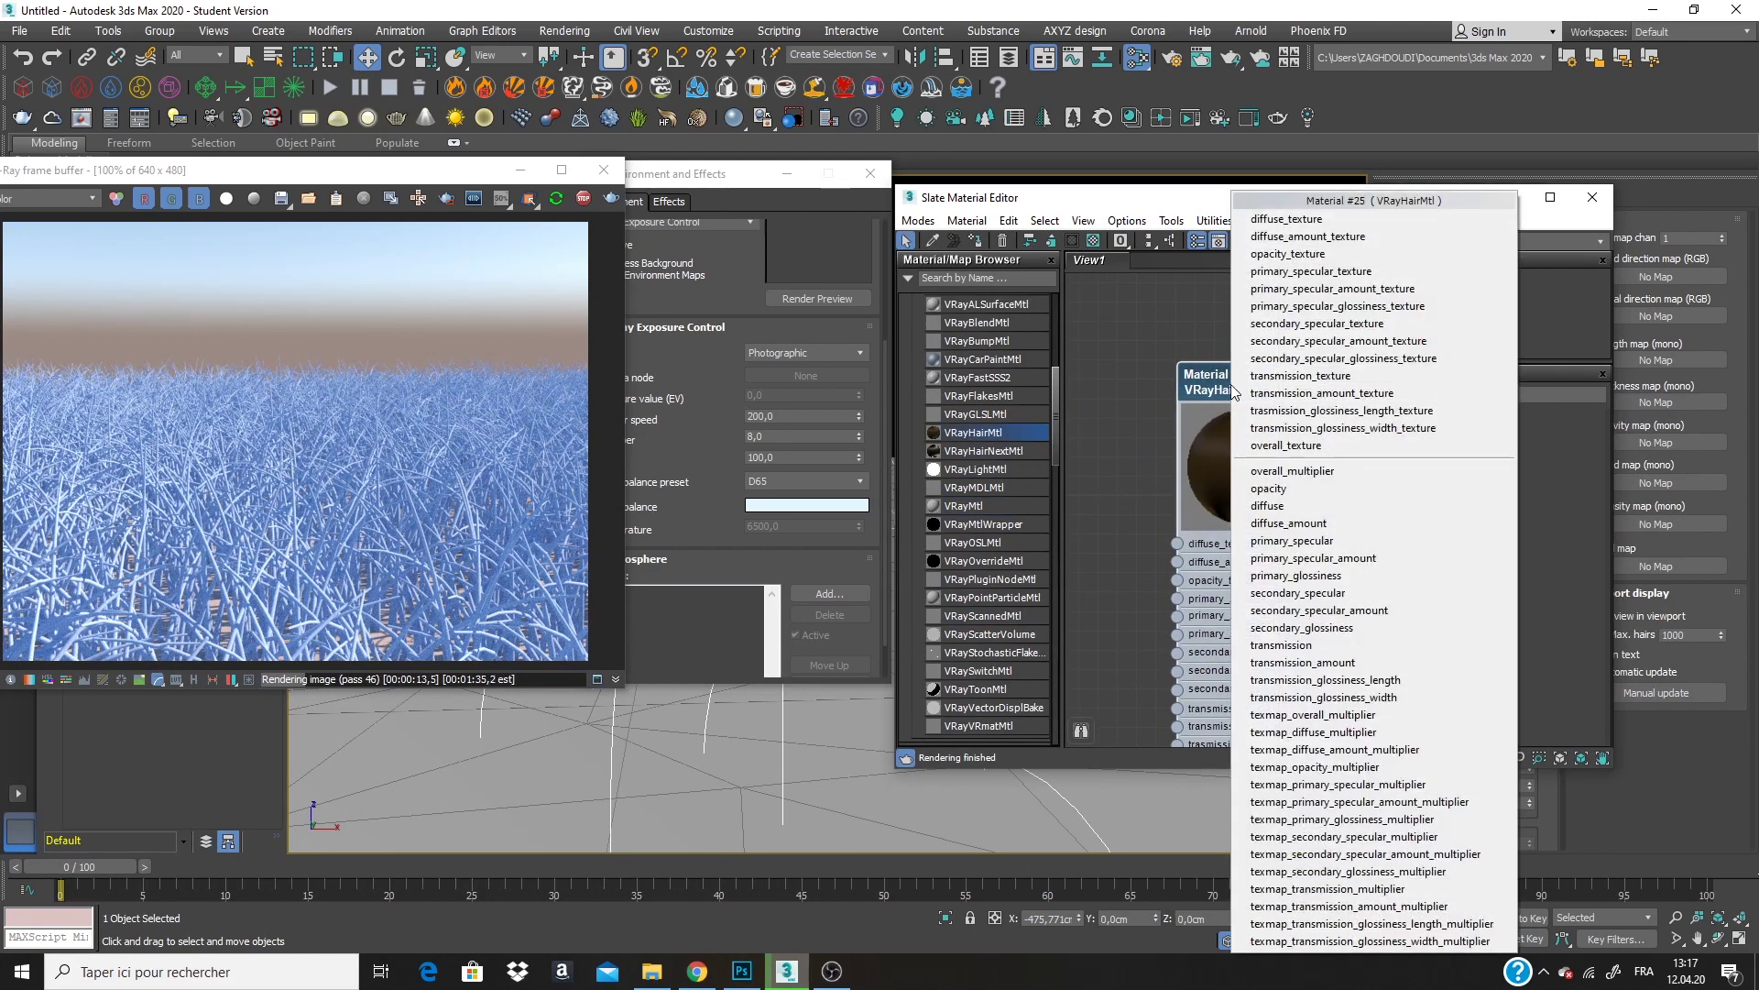
Open the VRayHairMtl's parameters and assign the material to the fur object.
{"action": "double_click", "coordinate": [1208, 390]}
{"action": "left_click_drag", "start_coordinate": [1123, 198], "coordinate": [780, 185]}
{"action": "left_click", "coordinate": [1310, 365]}
{"action": "left_click_drag", "start_coordinate": [890, 365], "coordinate": [827, 343]}
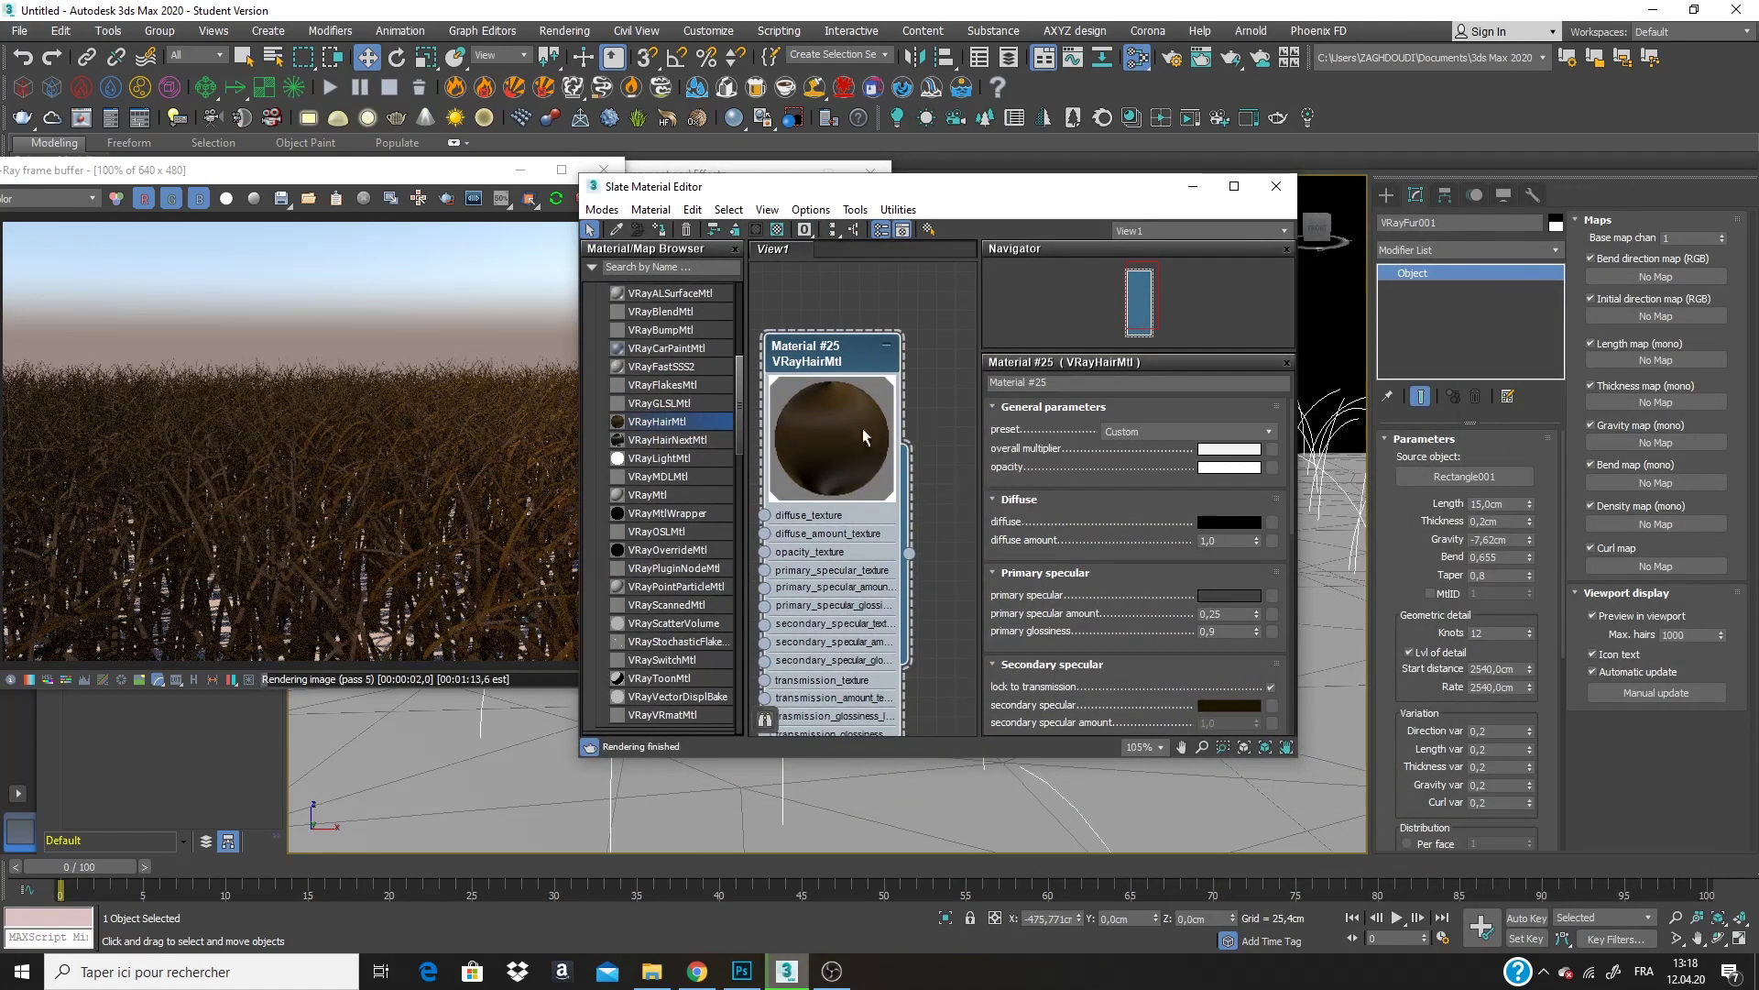
Set the VRayHairMtl's transmission colour to green with Red 29, Green 44 and Blue 3.
{"action": "scroll", "coordinate": [1141, 589], "scroll_direction": "down", "scroll_amount": 5}
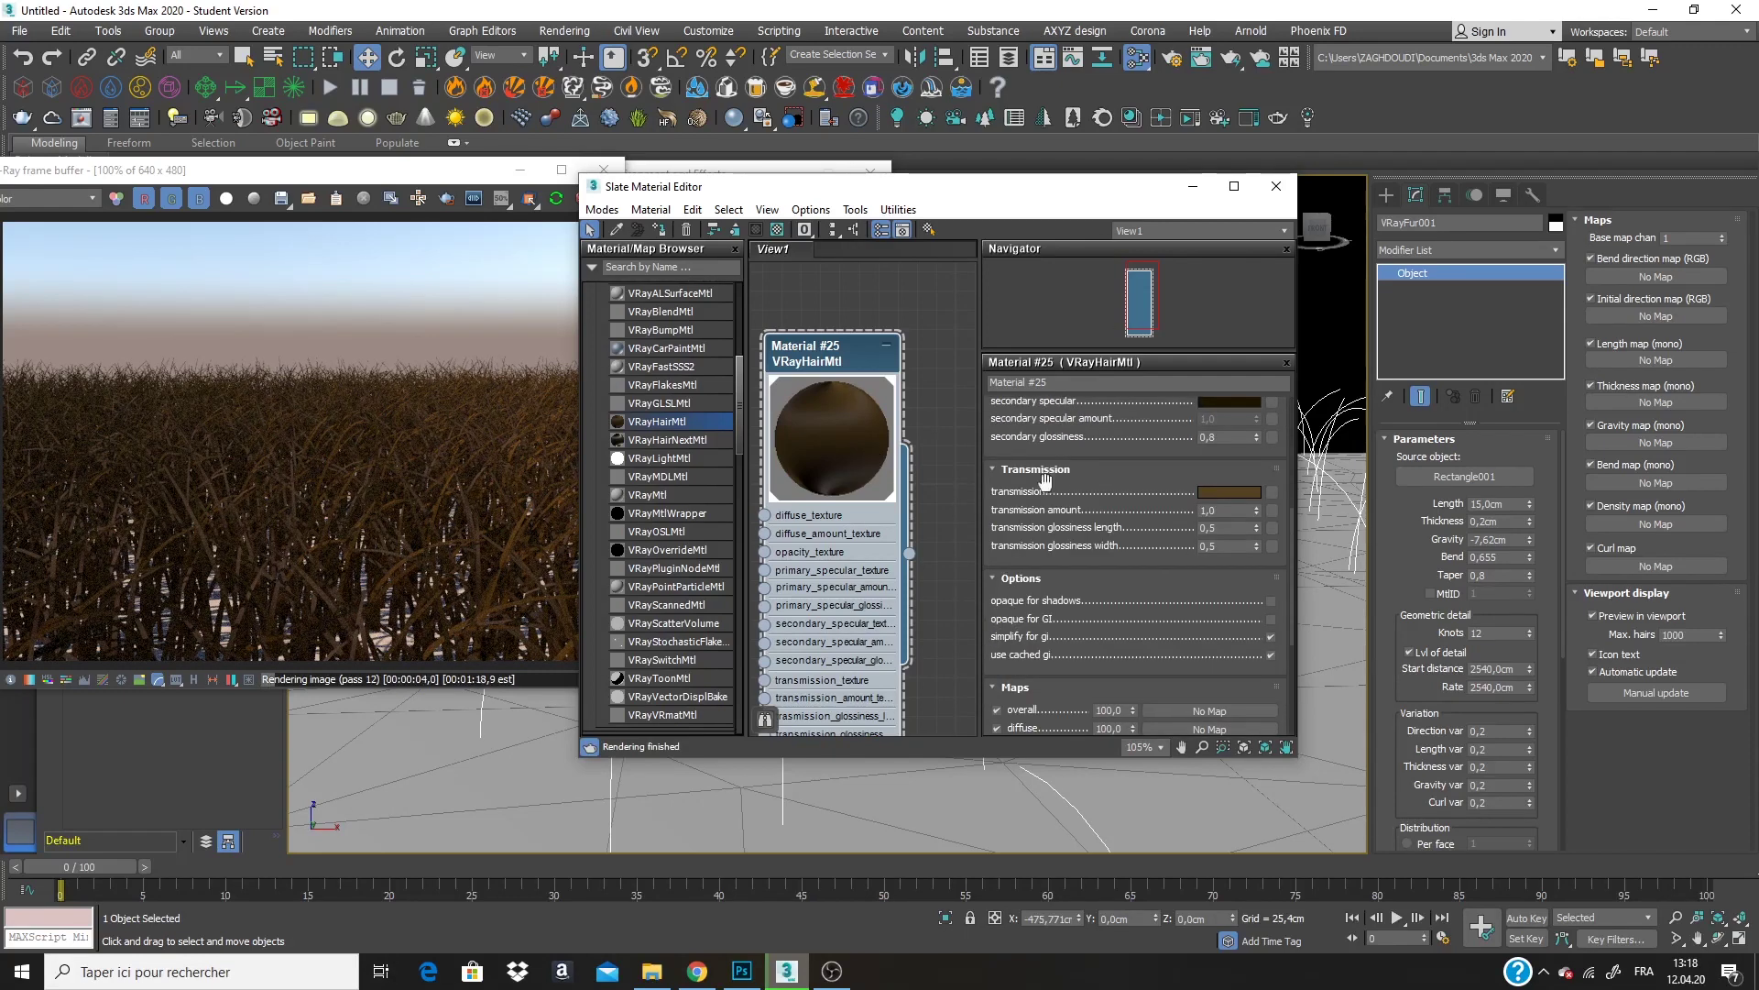
{"action": "left_click", "coordinate": [1228, 493]}
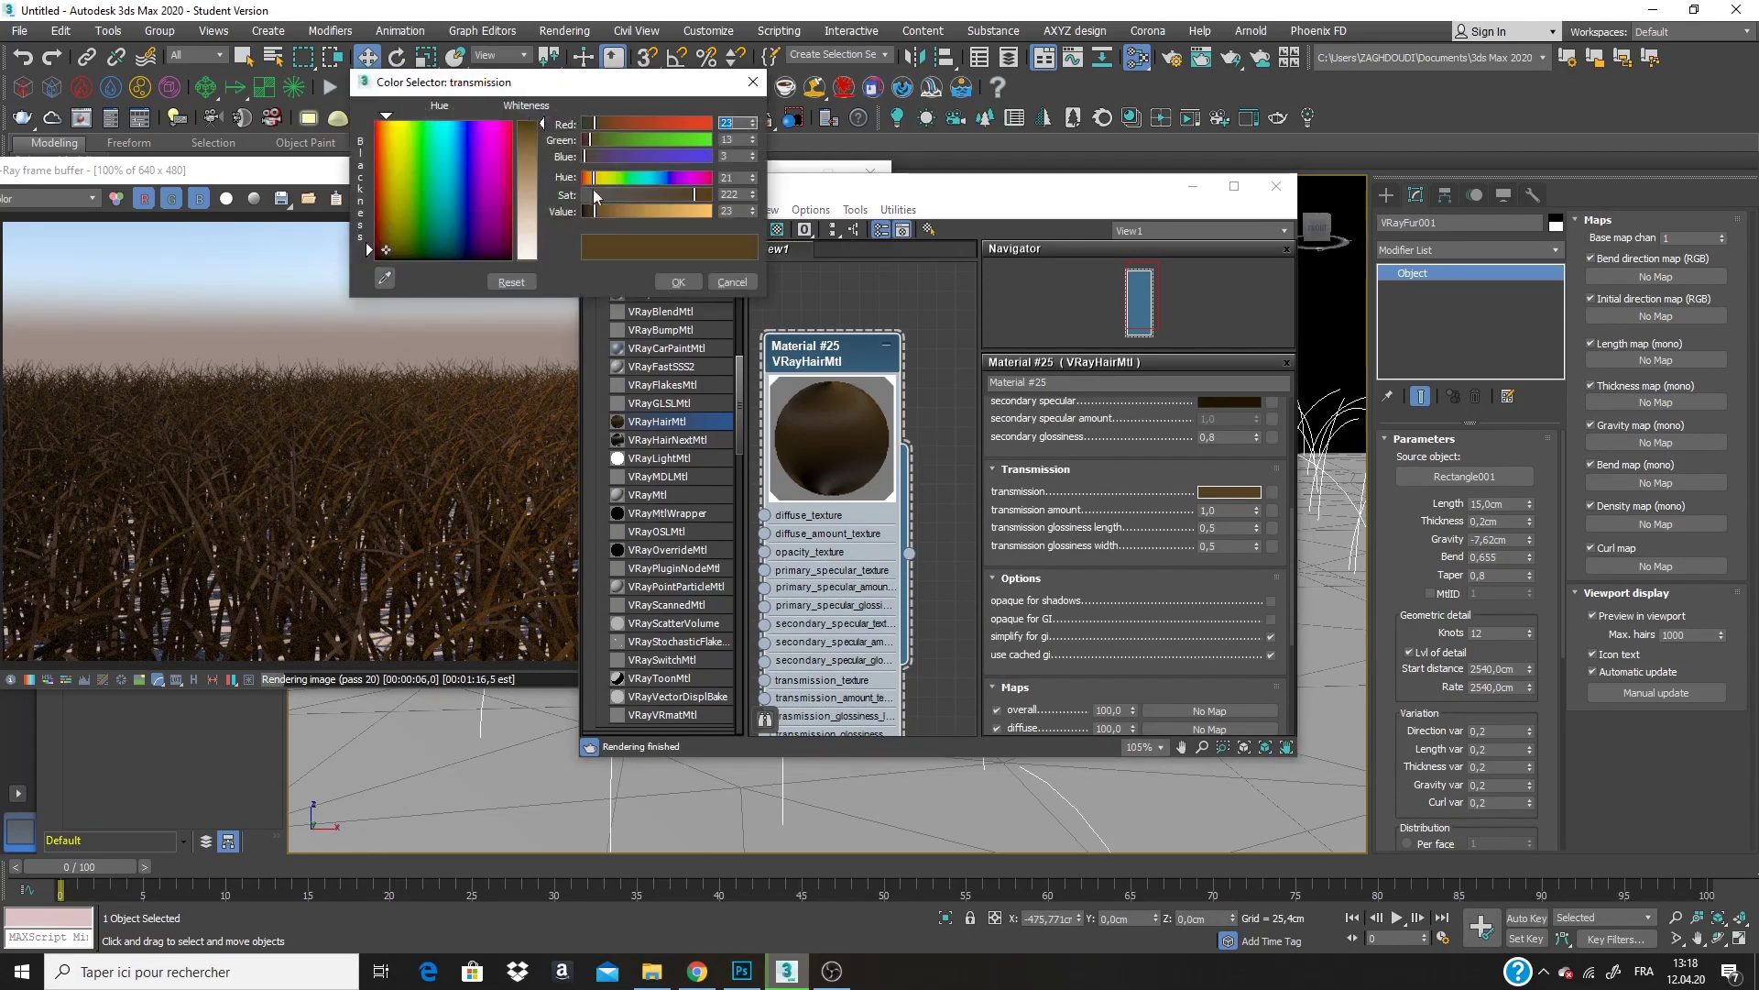
{"action": "left_click_drag", "start_coordinate": [421, 210], "coordinate": [419, 229]}
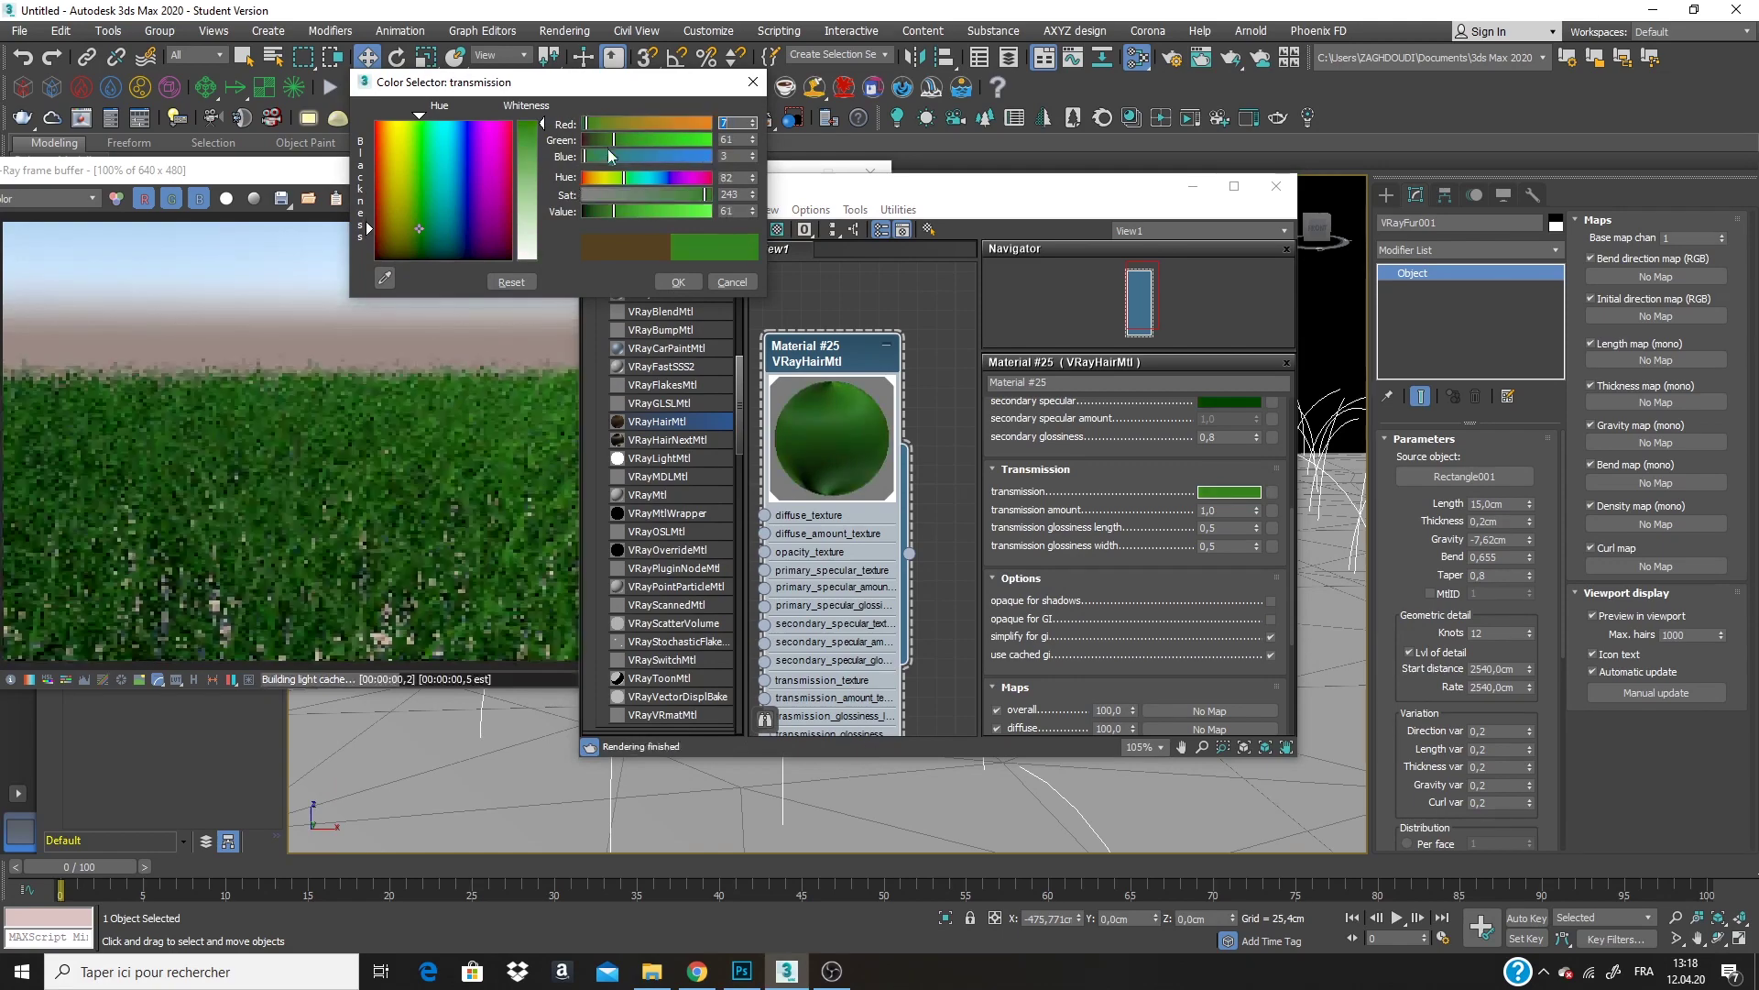
{"action": "left_click_drag", "start_coordinate": [620, 139], "coordinate": [597, 124]}
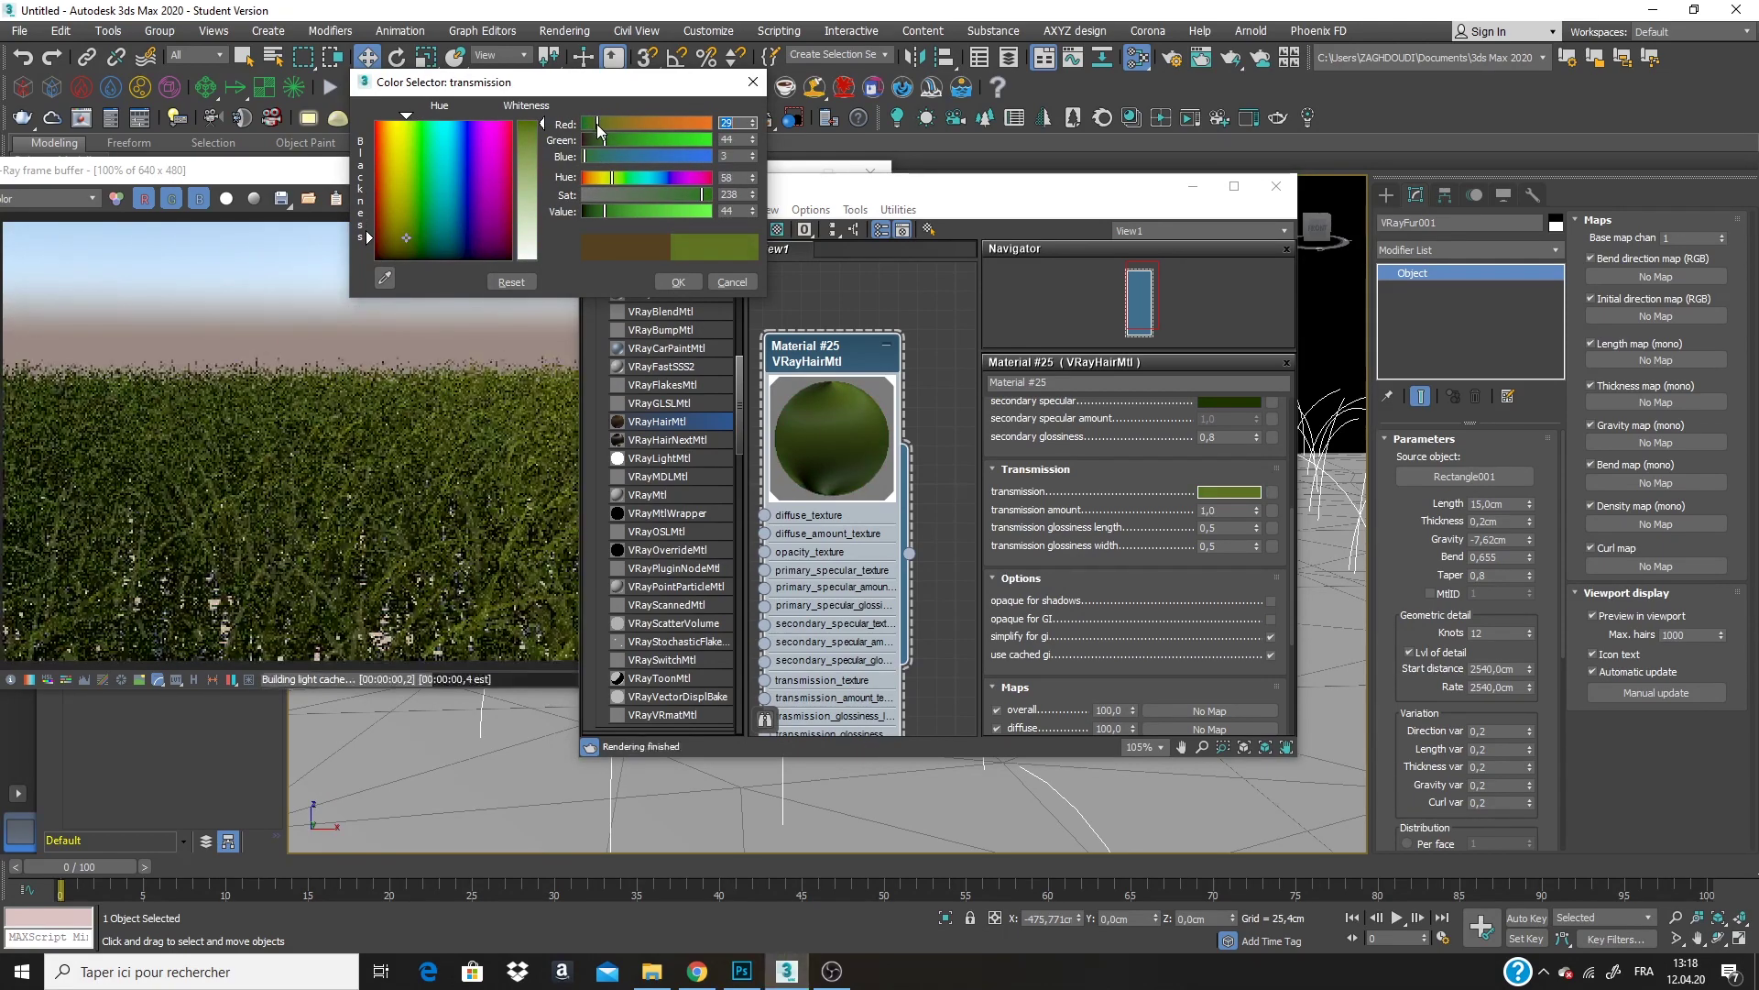
{"action": "left_click", "coordinate": [676, 282]}
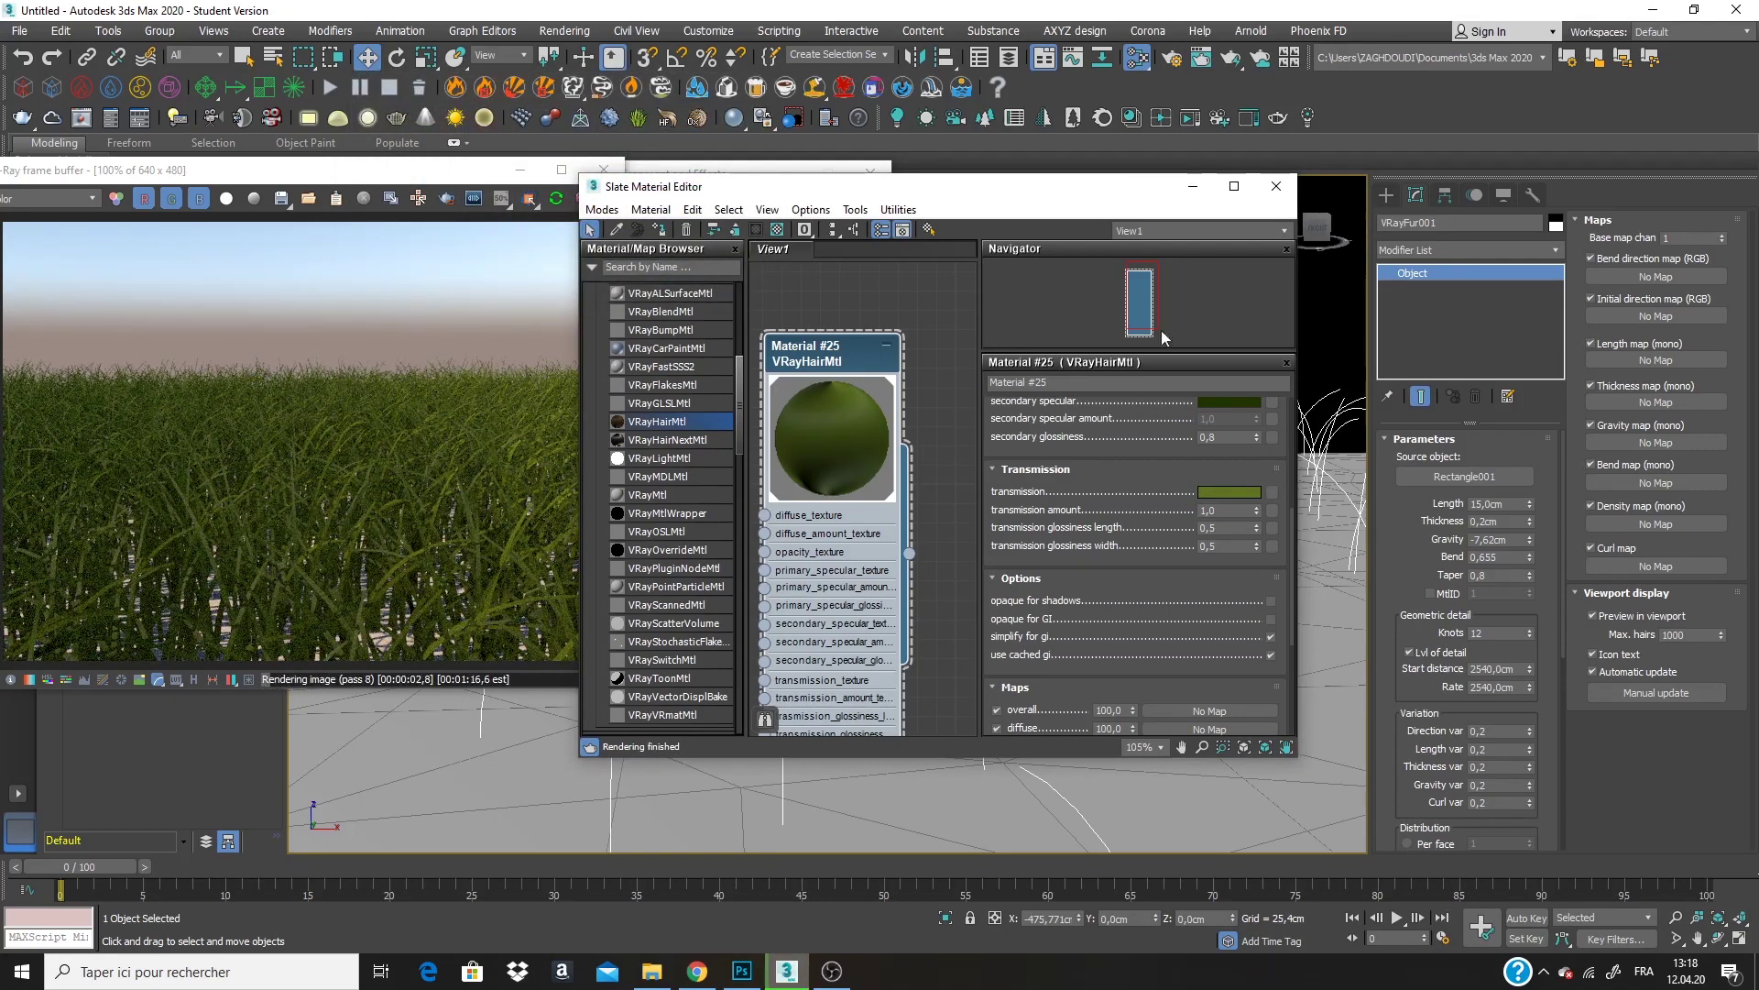
Assign a VRayHairInfoTex map to the transmission slot of the VRayHairMtl.
{"action": "scroll", "coordinate": [885, 476], "scroll_direction": "down", "scroll_amount": 1}
{"action": "middle_click_drag", "start_coordinate": [782, 603], "coordinate": [885, 476]}
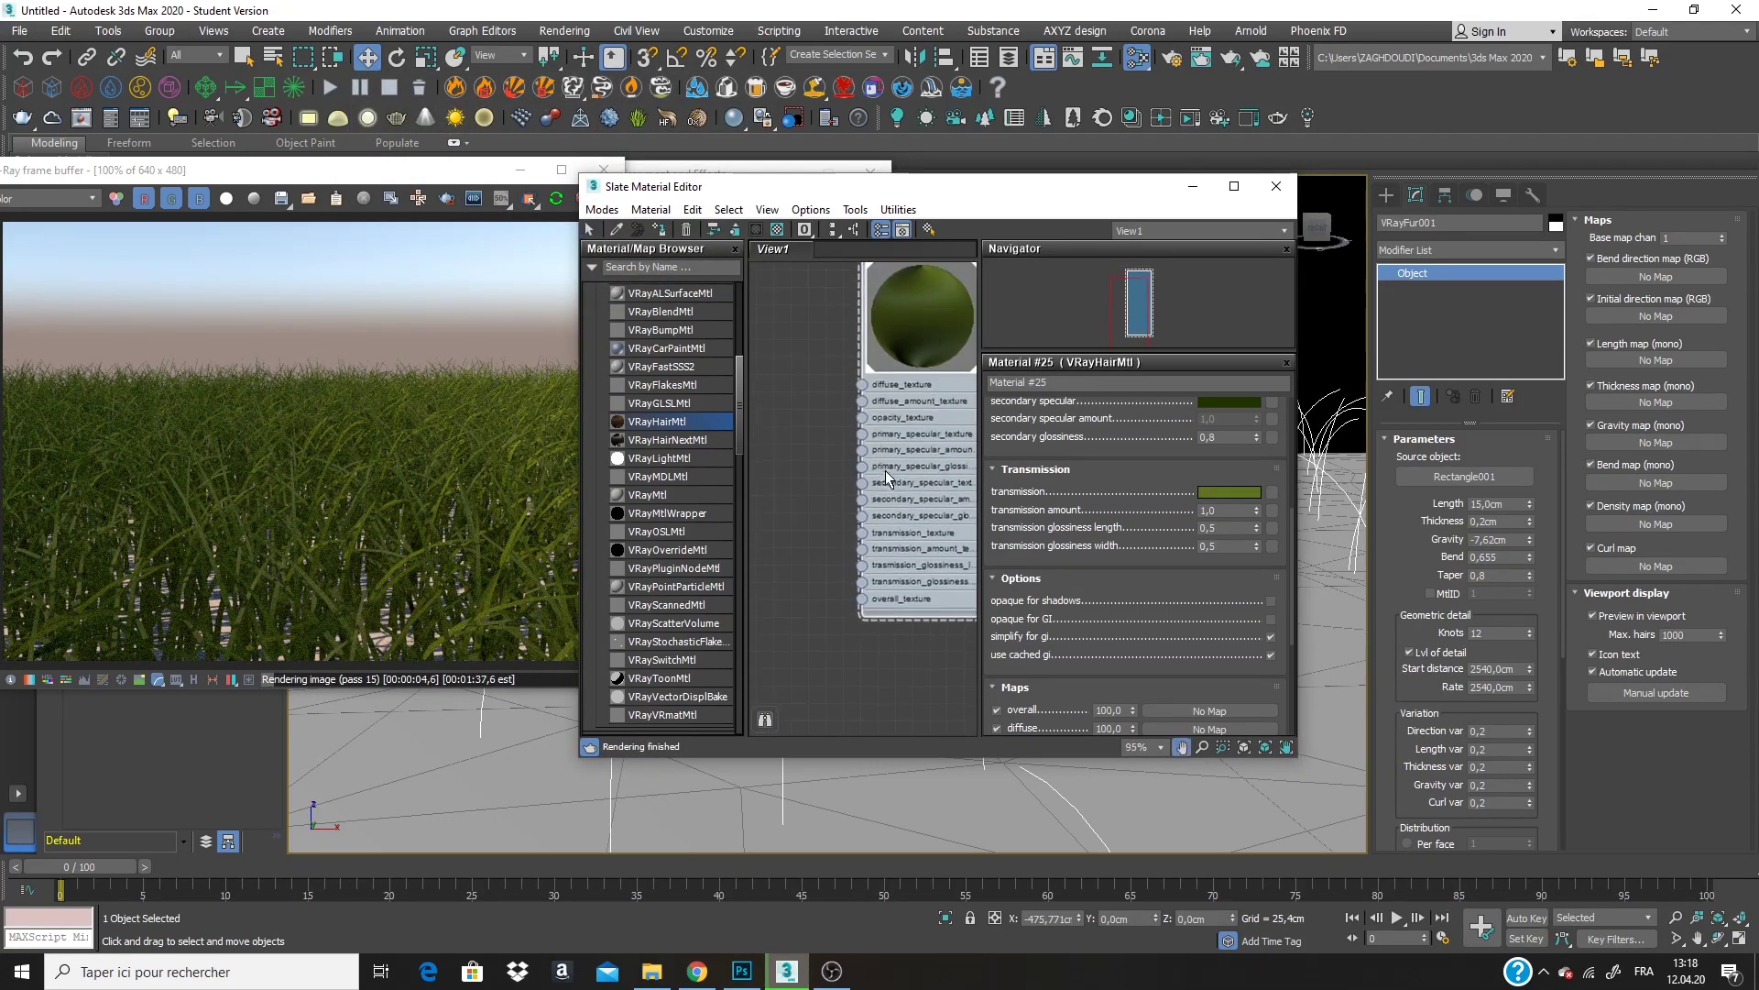
{"action": "left_click", "coordinate": [1273, 493]}
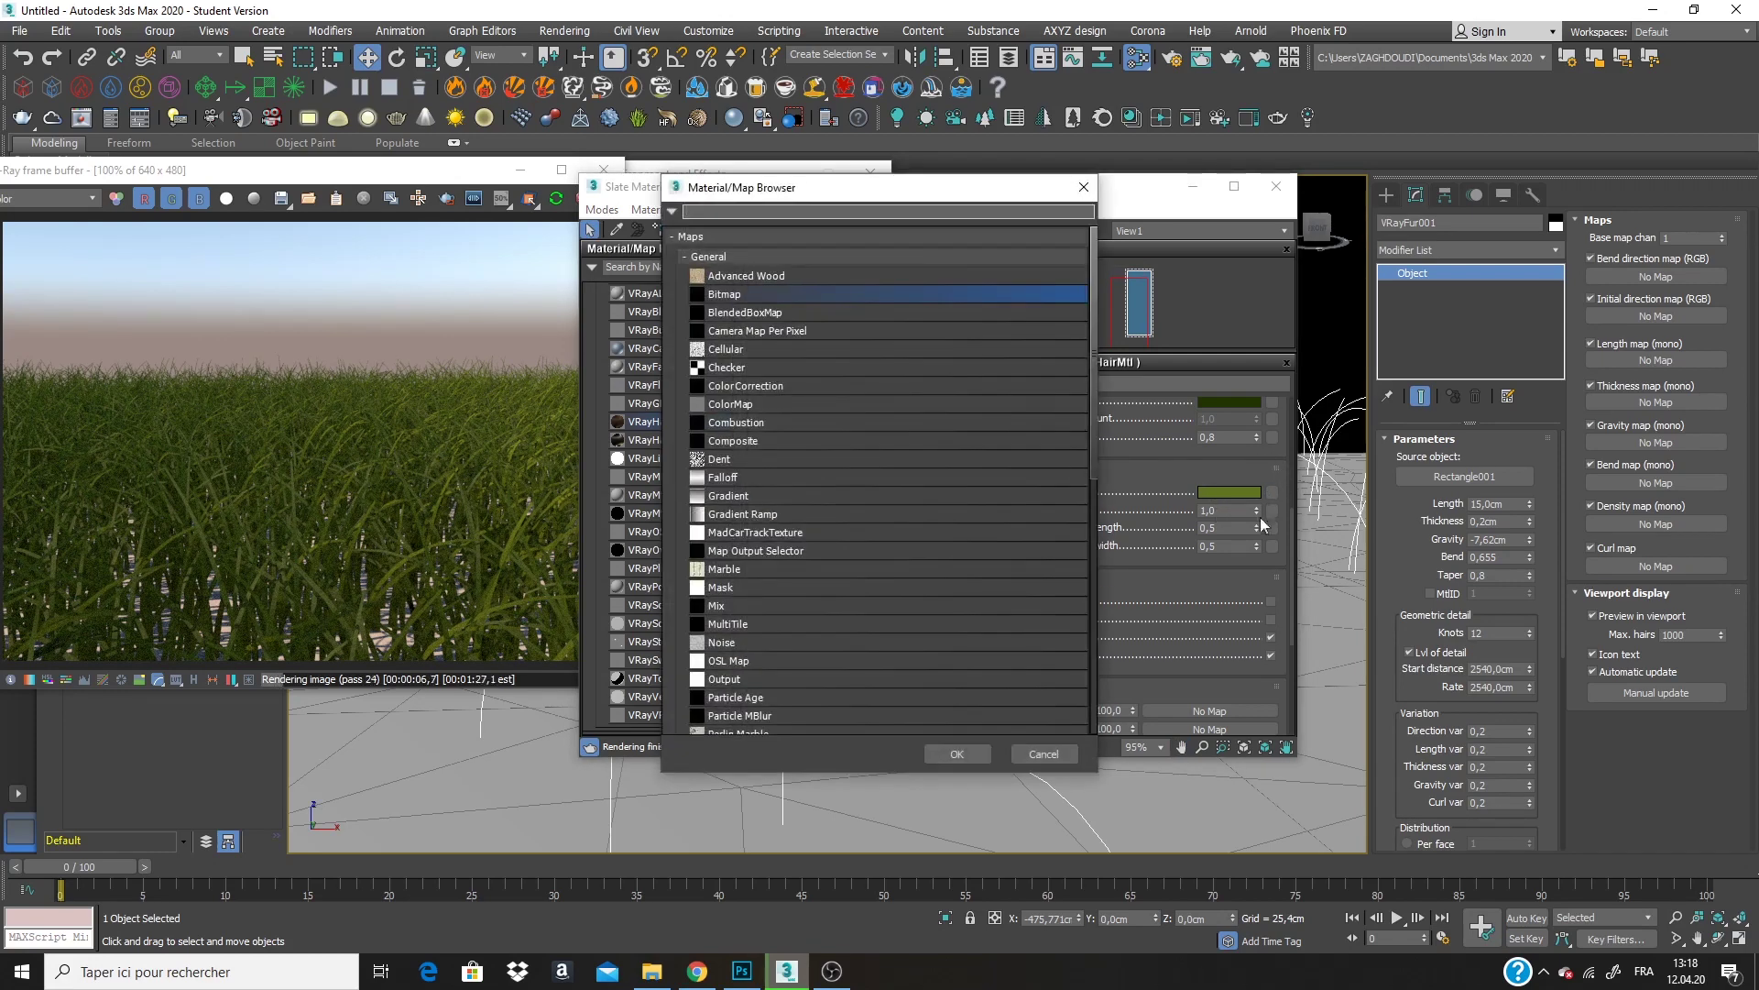
{"action": "left_click_drag", "start_coordinate": [930, 196], "coordinate": [618, 190]}
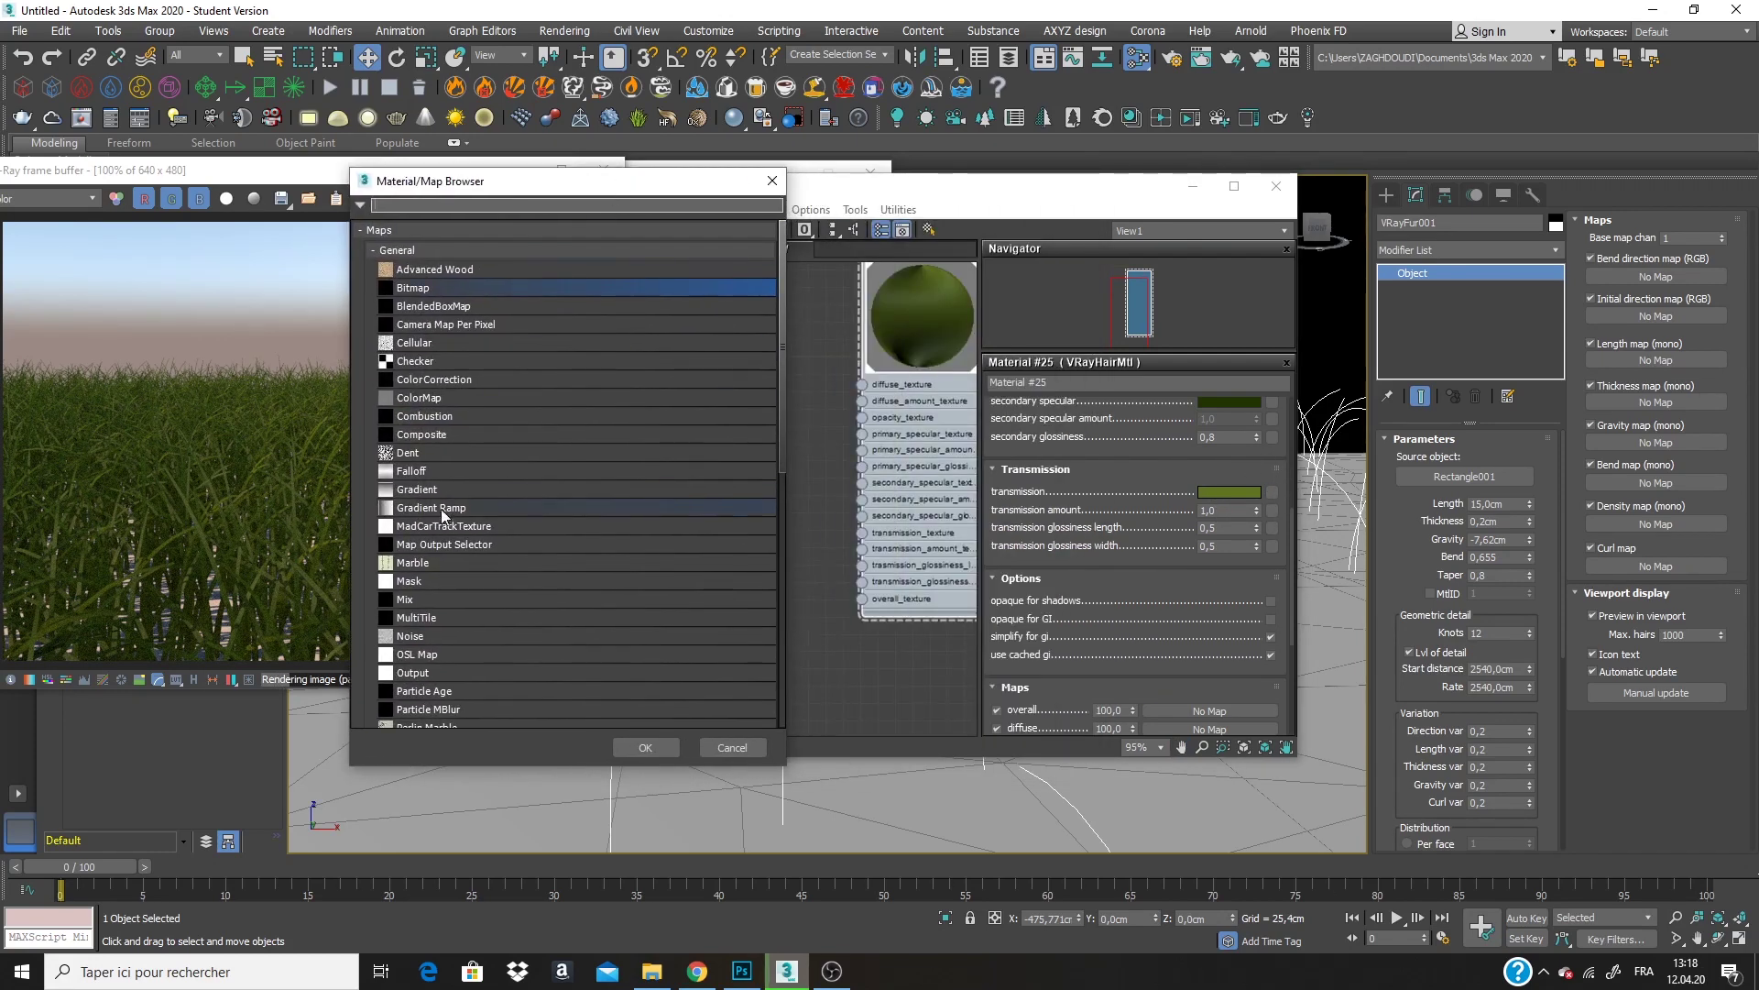
{"action": "left_click", "coordinate": [404, 250]}
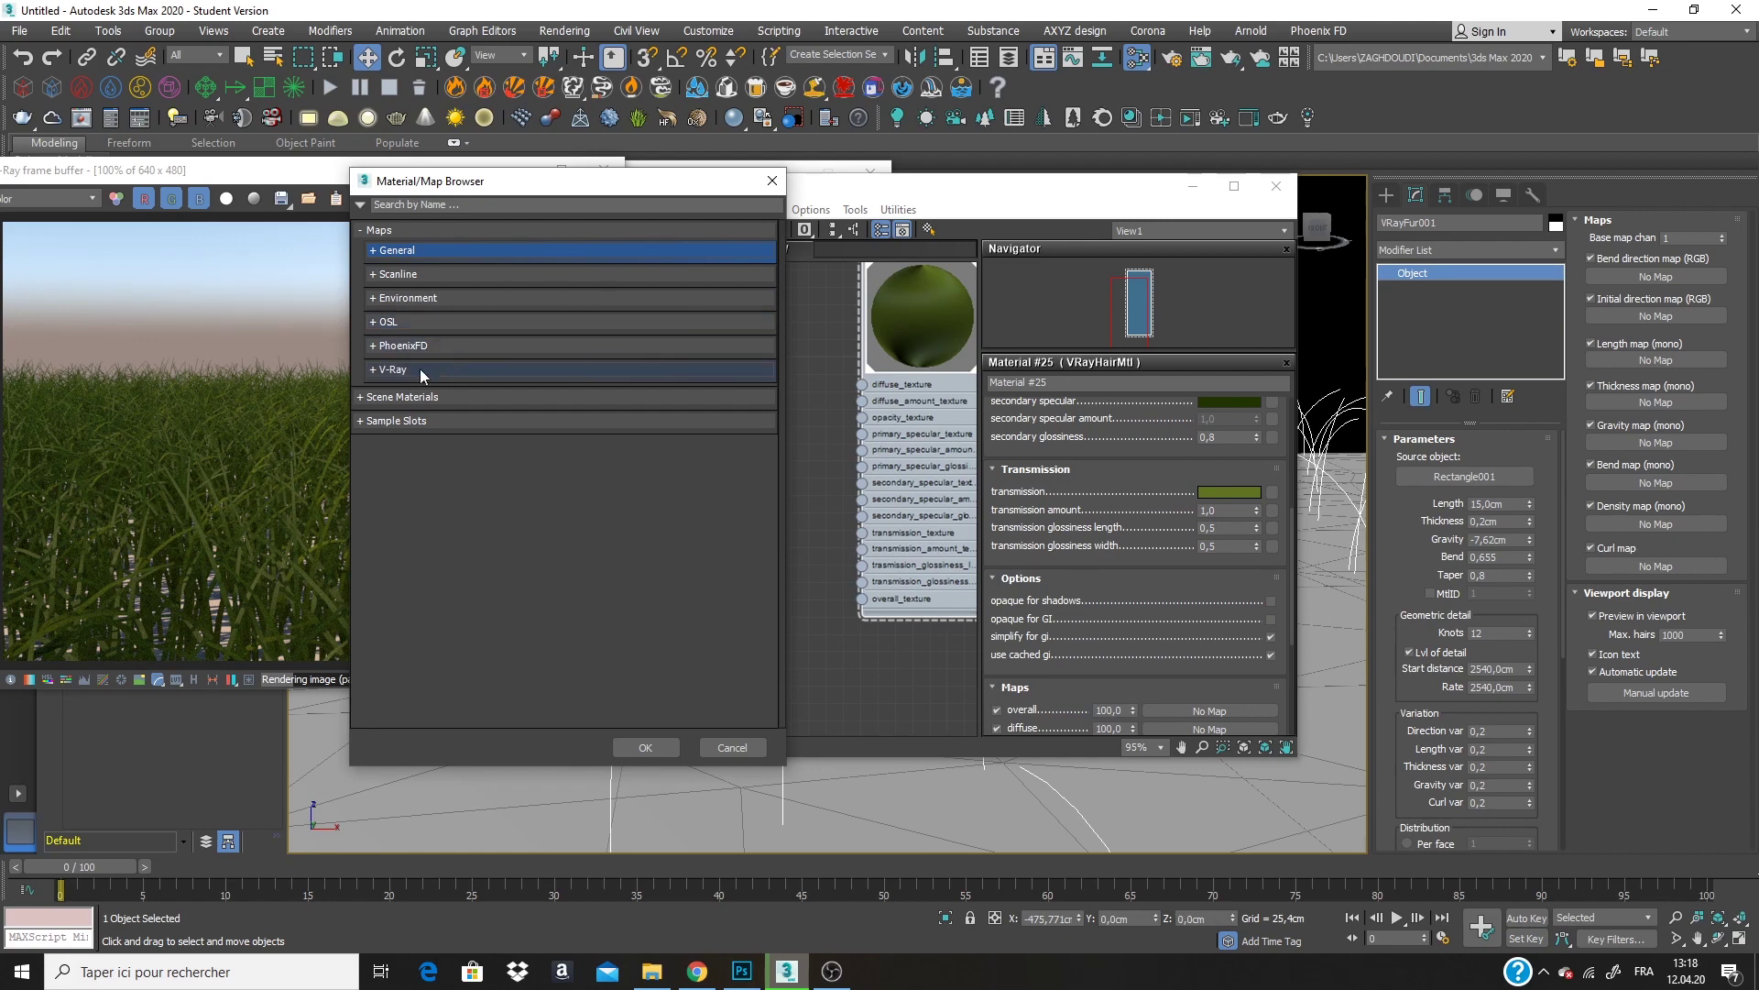
{"action": "left_click", "coordinate": [392, 371]}
{"action": "scroll", "coordinate": [495, 587], "scroll_direction": "down", "scroll_amount": 1}
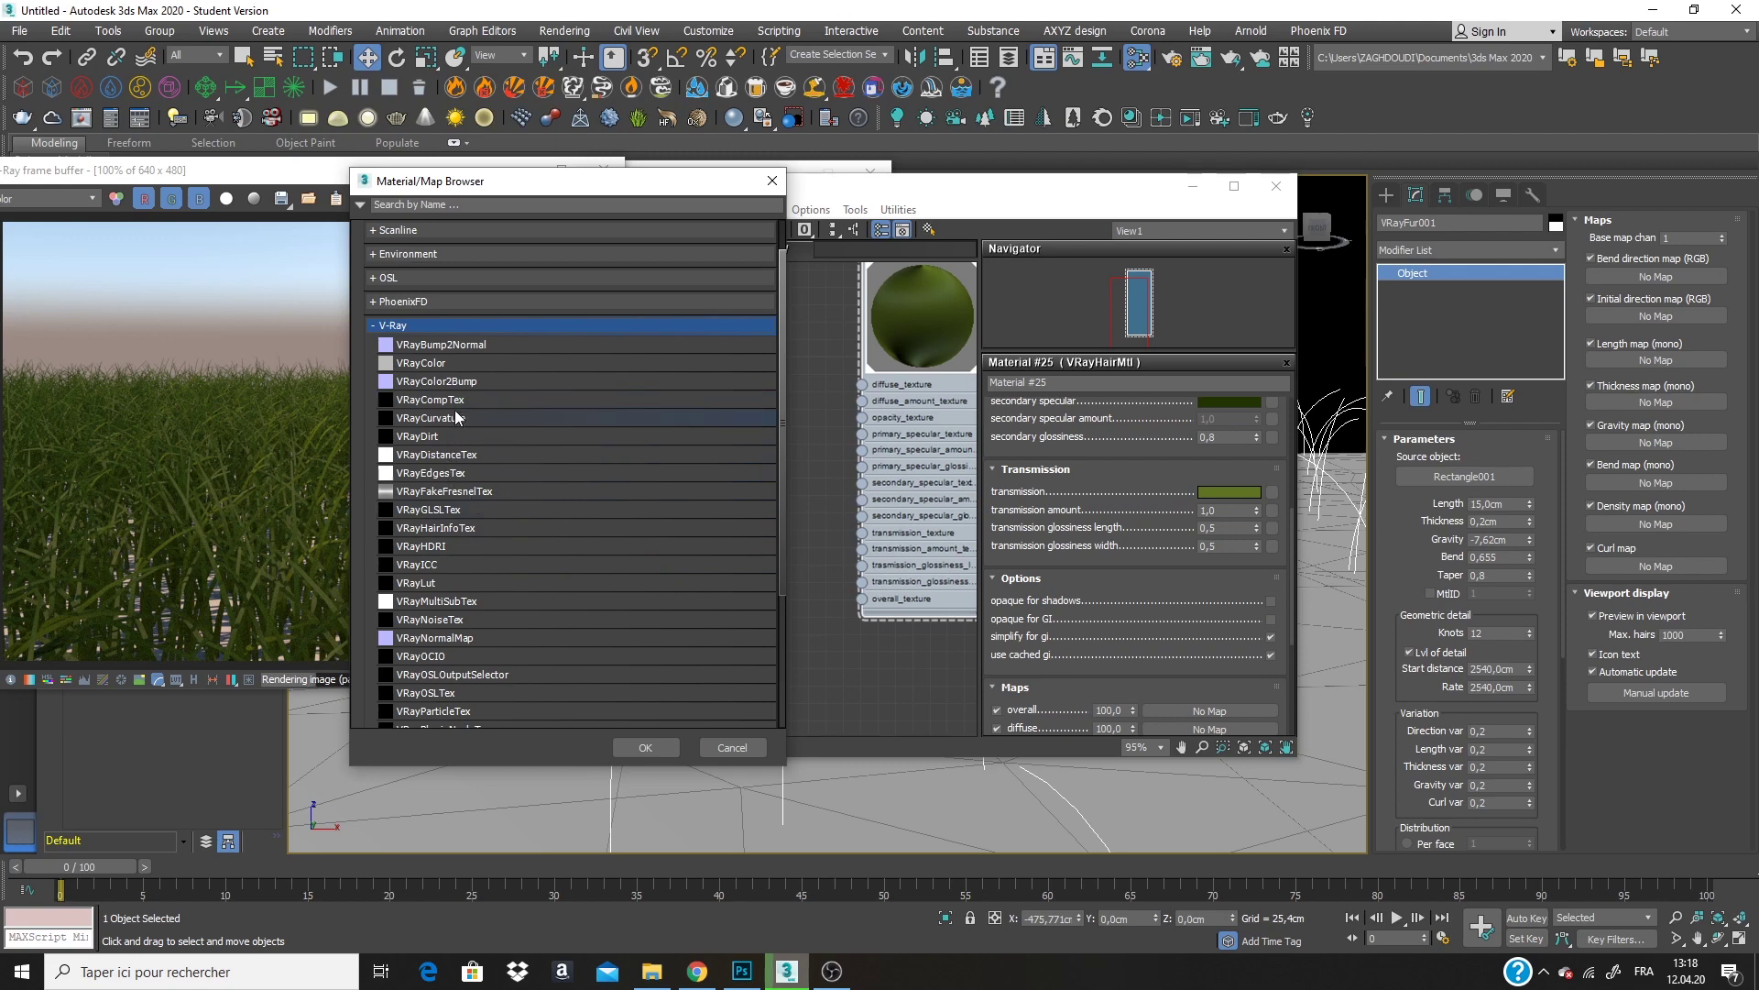
{"action": "scroll", "coordinate": [470, 527], "scroll_direction": "down", "scroll_amount": 2}
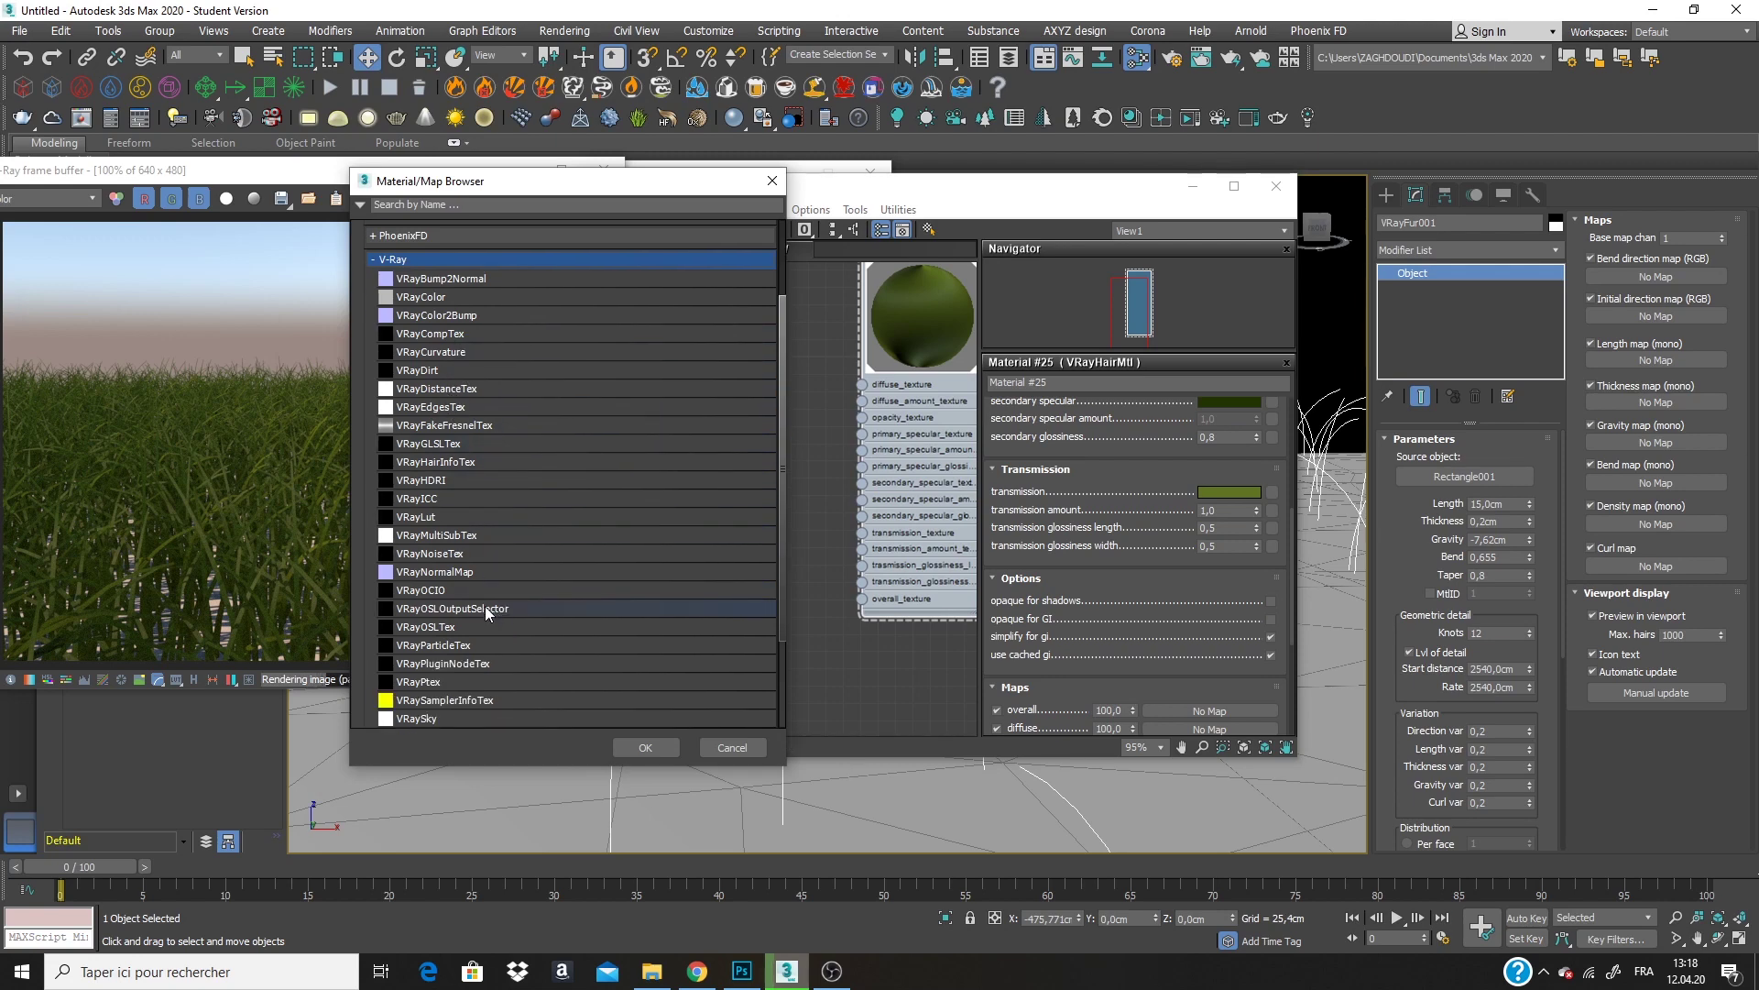
{"action": "double_click", "coordinate": [447, 460]}
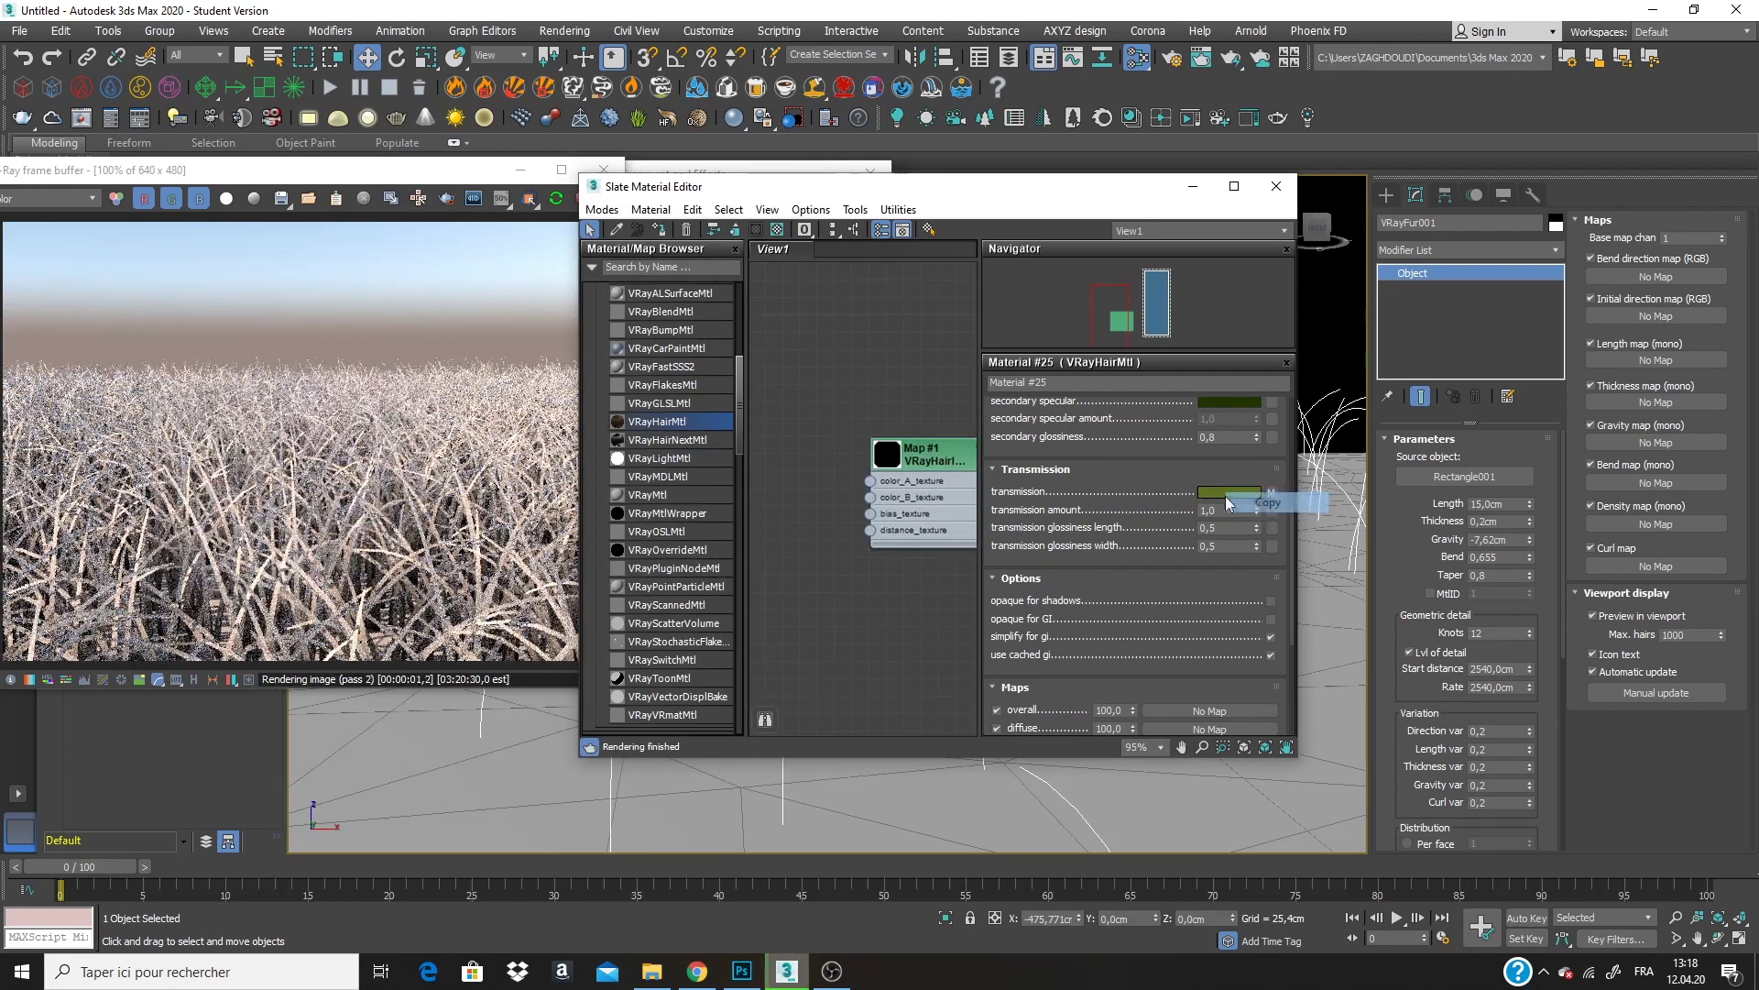
Copy the hair material's transmission colour and paste it into color A of the VRayHairInfoTex map.
{"action": "left_click", "coordinate": [1271, 492]}
{"action": "right_click", "coordinate": [1229, 449]}
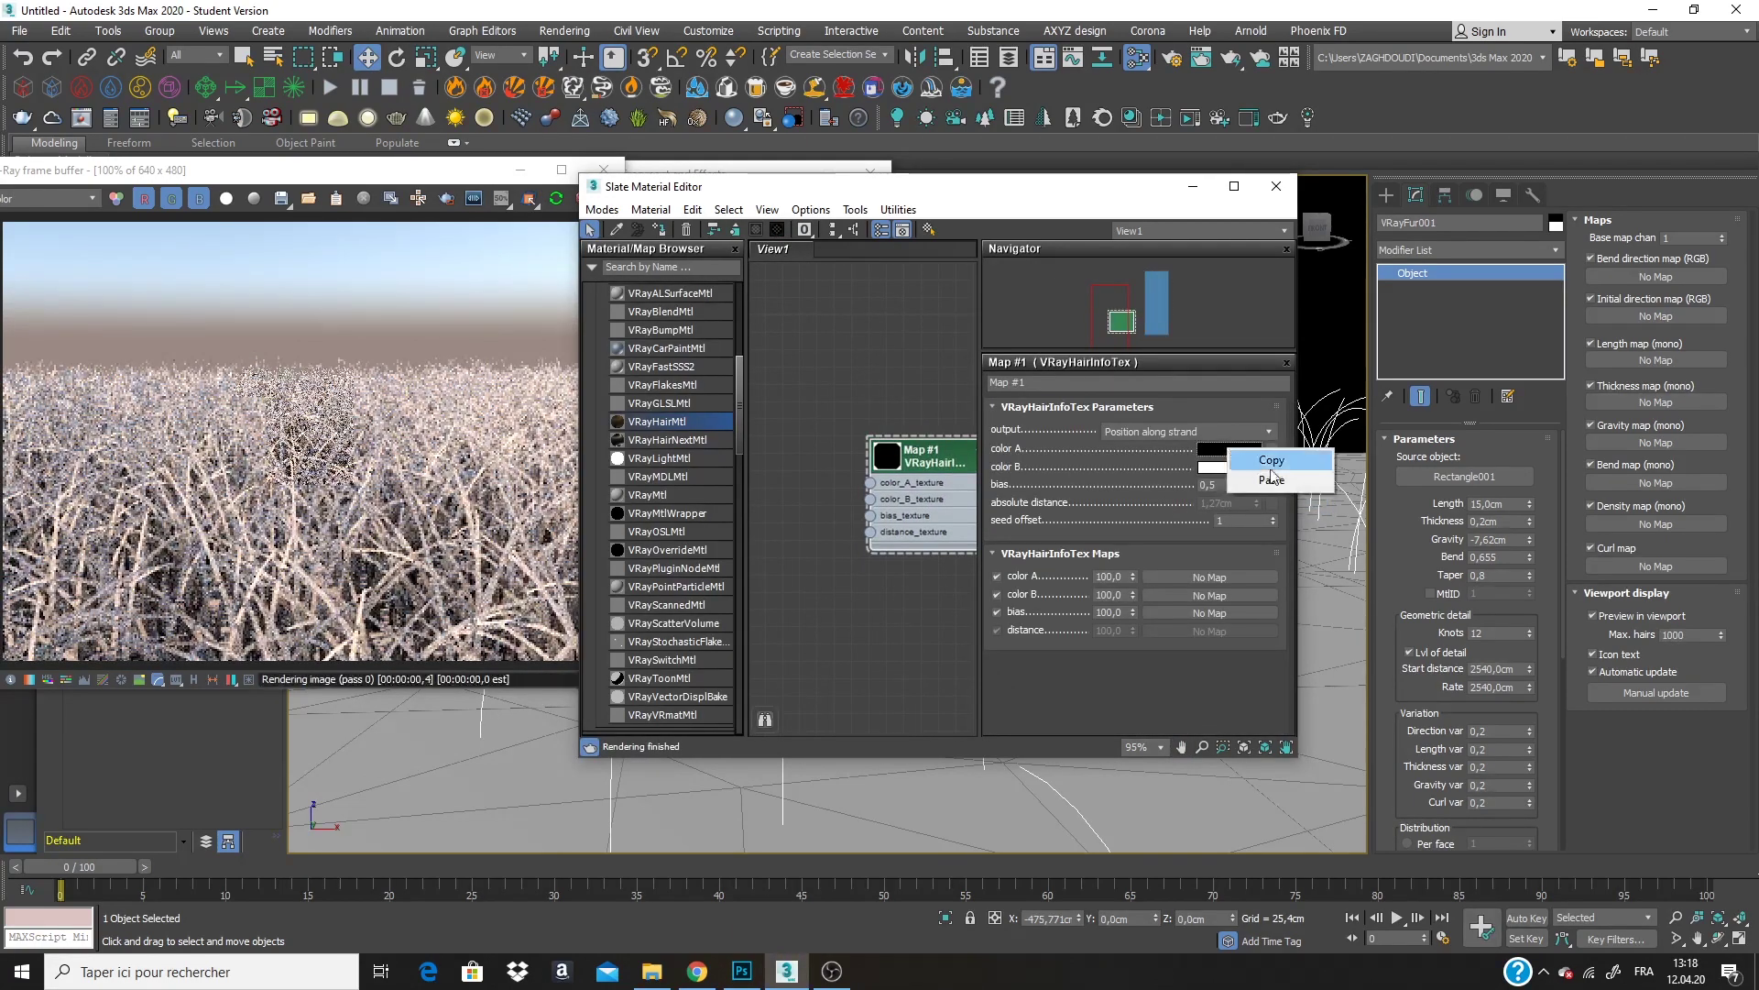
{"action": "left_click", "coordinate": [1237, 474]}
Set color B to green with Hue 71, Sat 197 and Value 66, and set the map's output to Random by strand index.
{"action": "left_click", "coordinate": [1233, 468]}
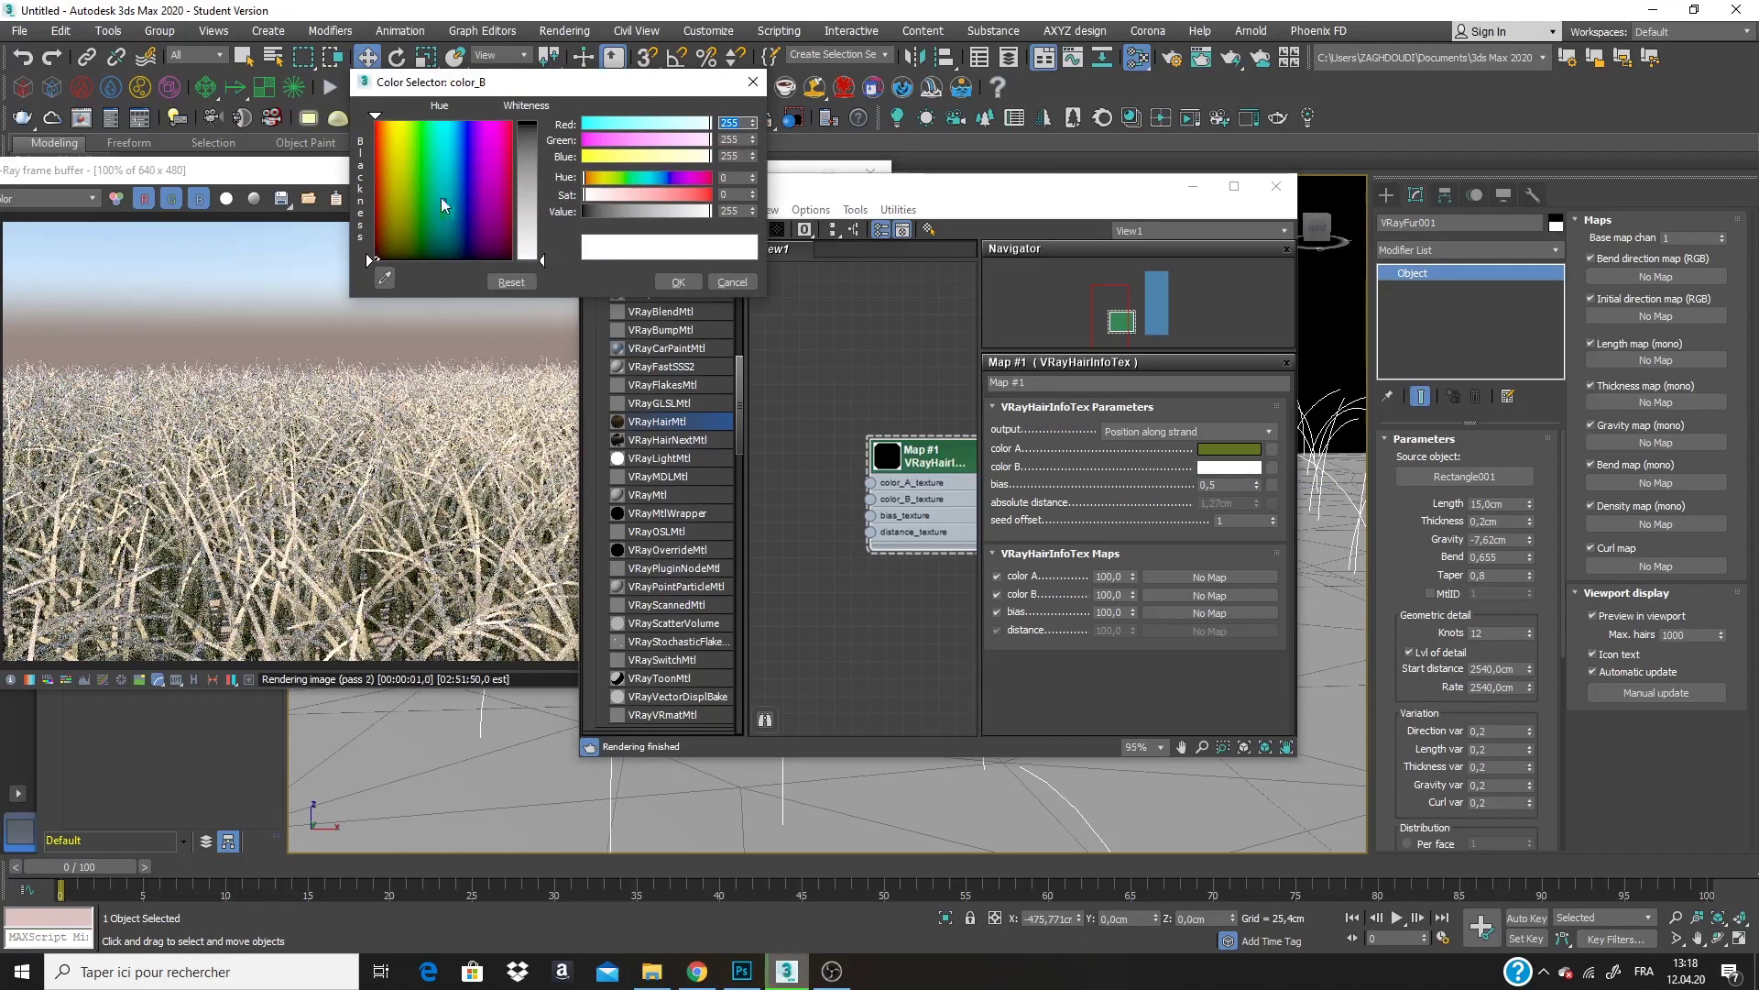
{"action": "left_click_drag", "start_coordinate": [541, 173], "coordinate": [541, 216]}
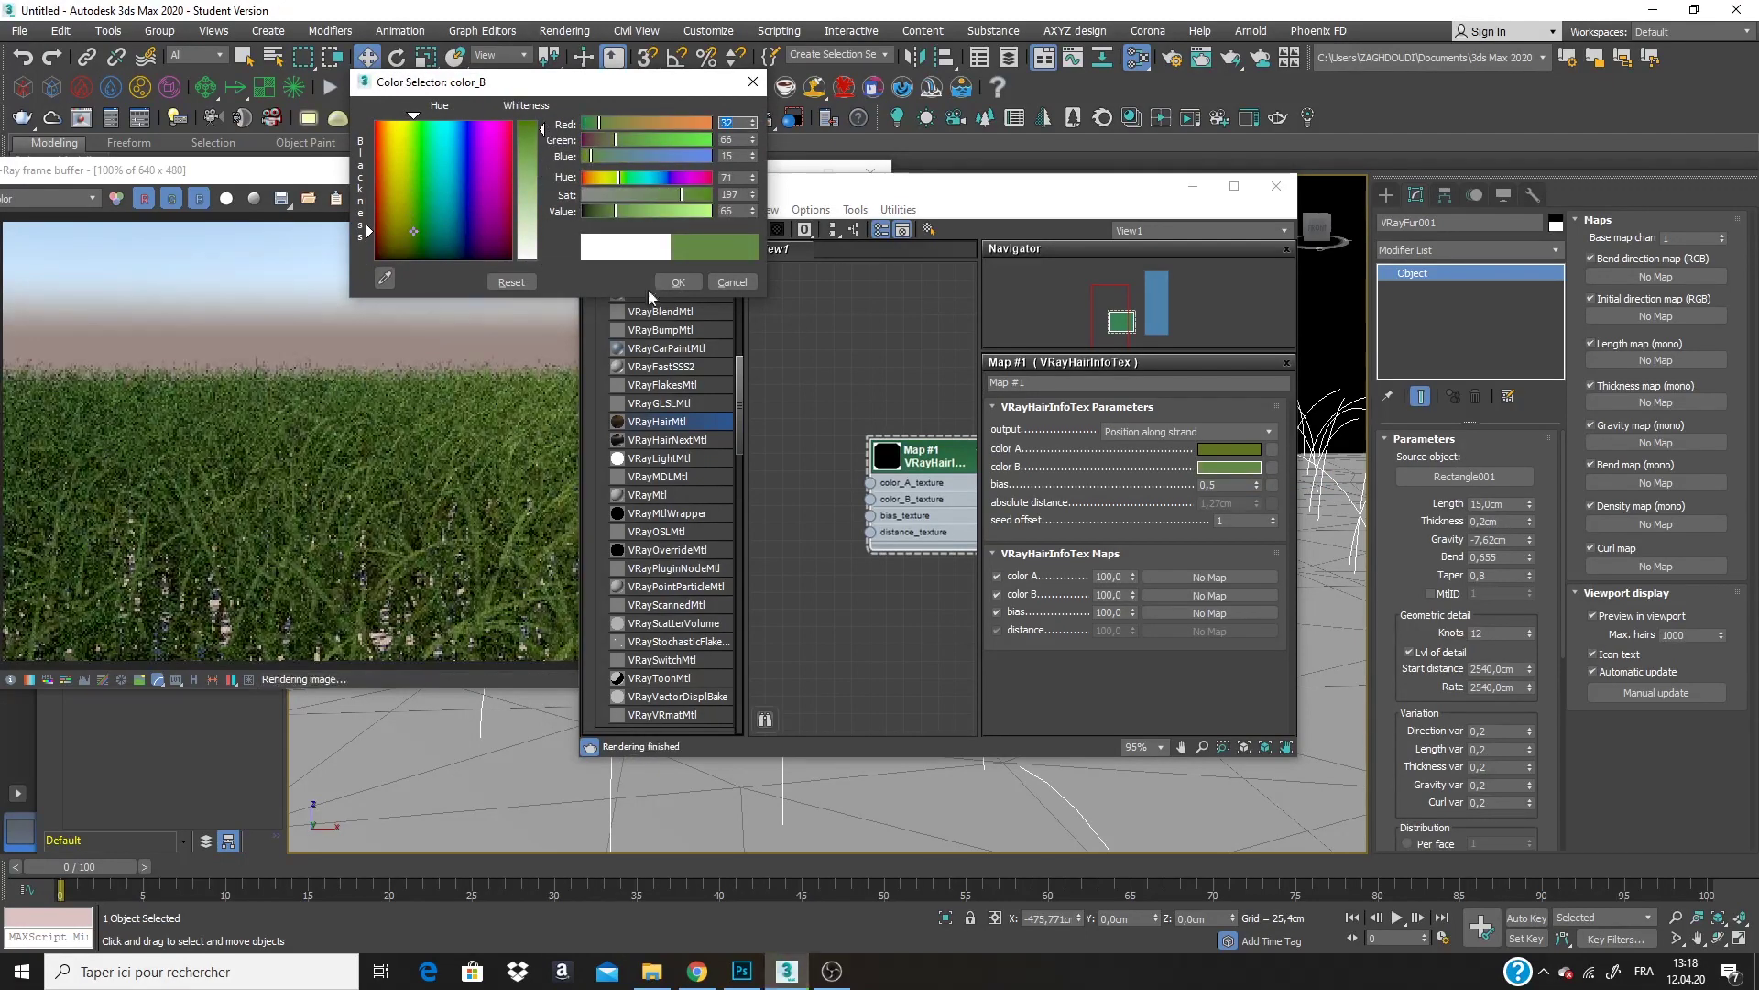
{"action": "left_click", "coordinate": [678, 281]}
{"action": "left_click", "coordinate": [1186, 432]}
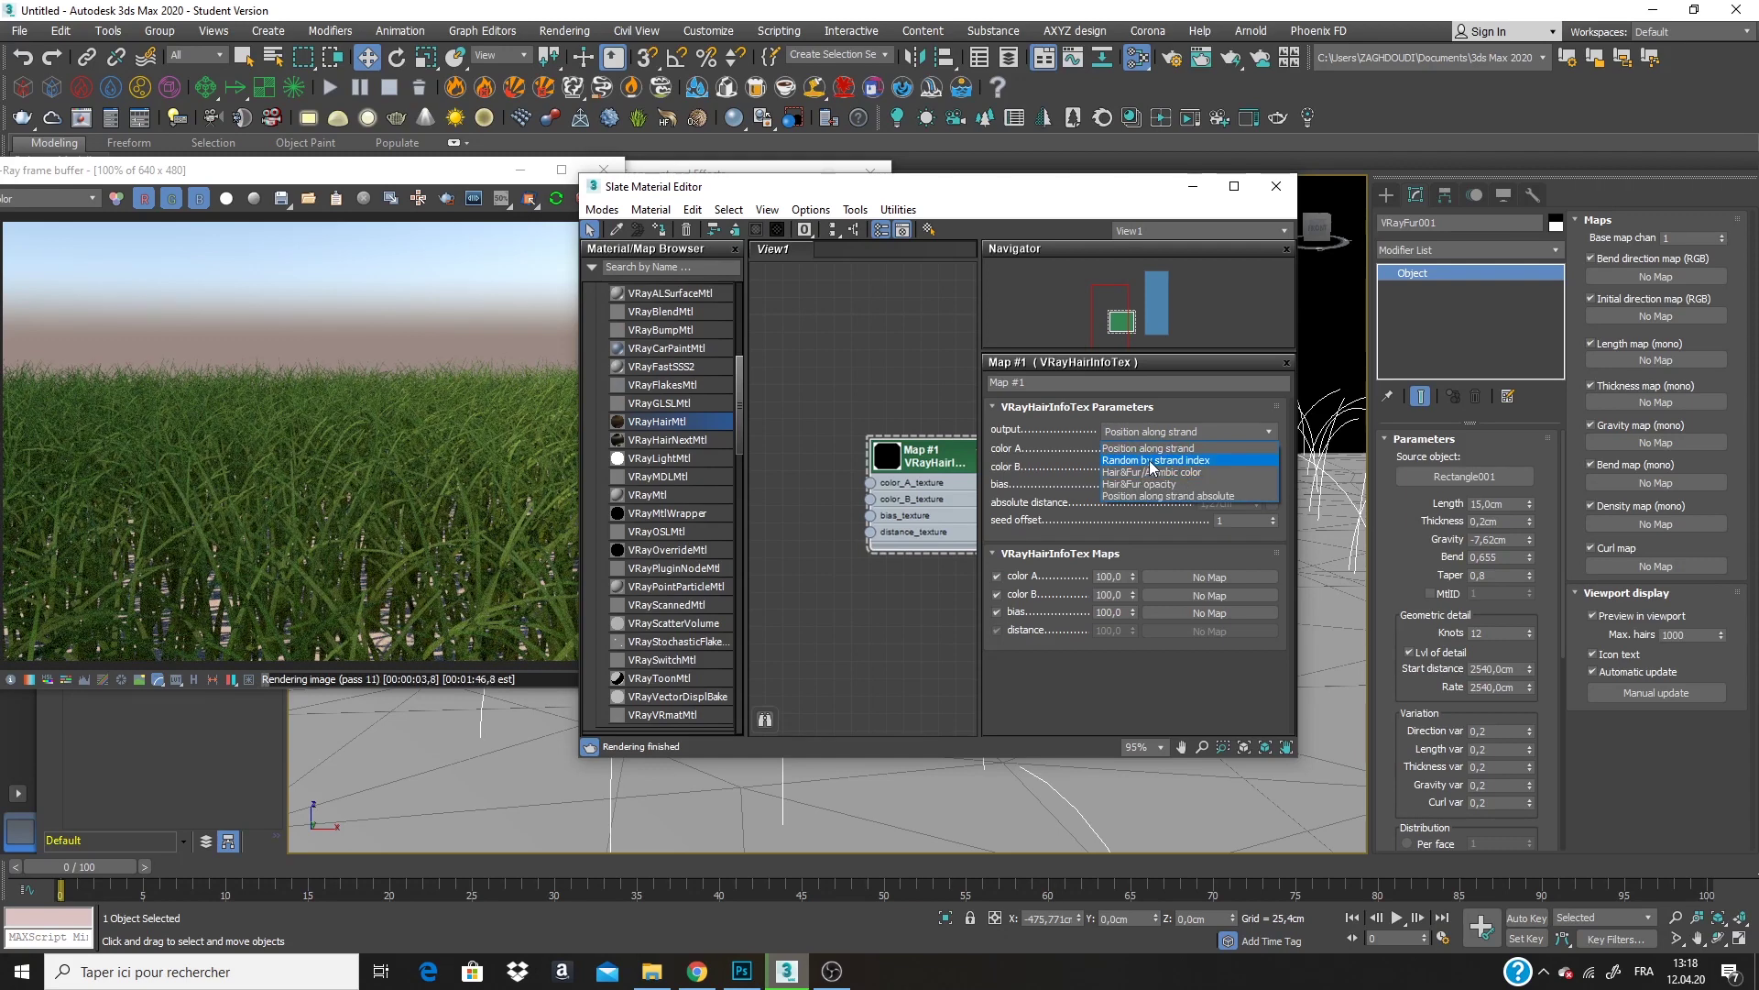
{"action": "left_click", "coordinate": [1149, 464]}
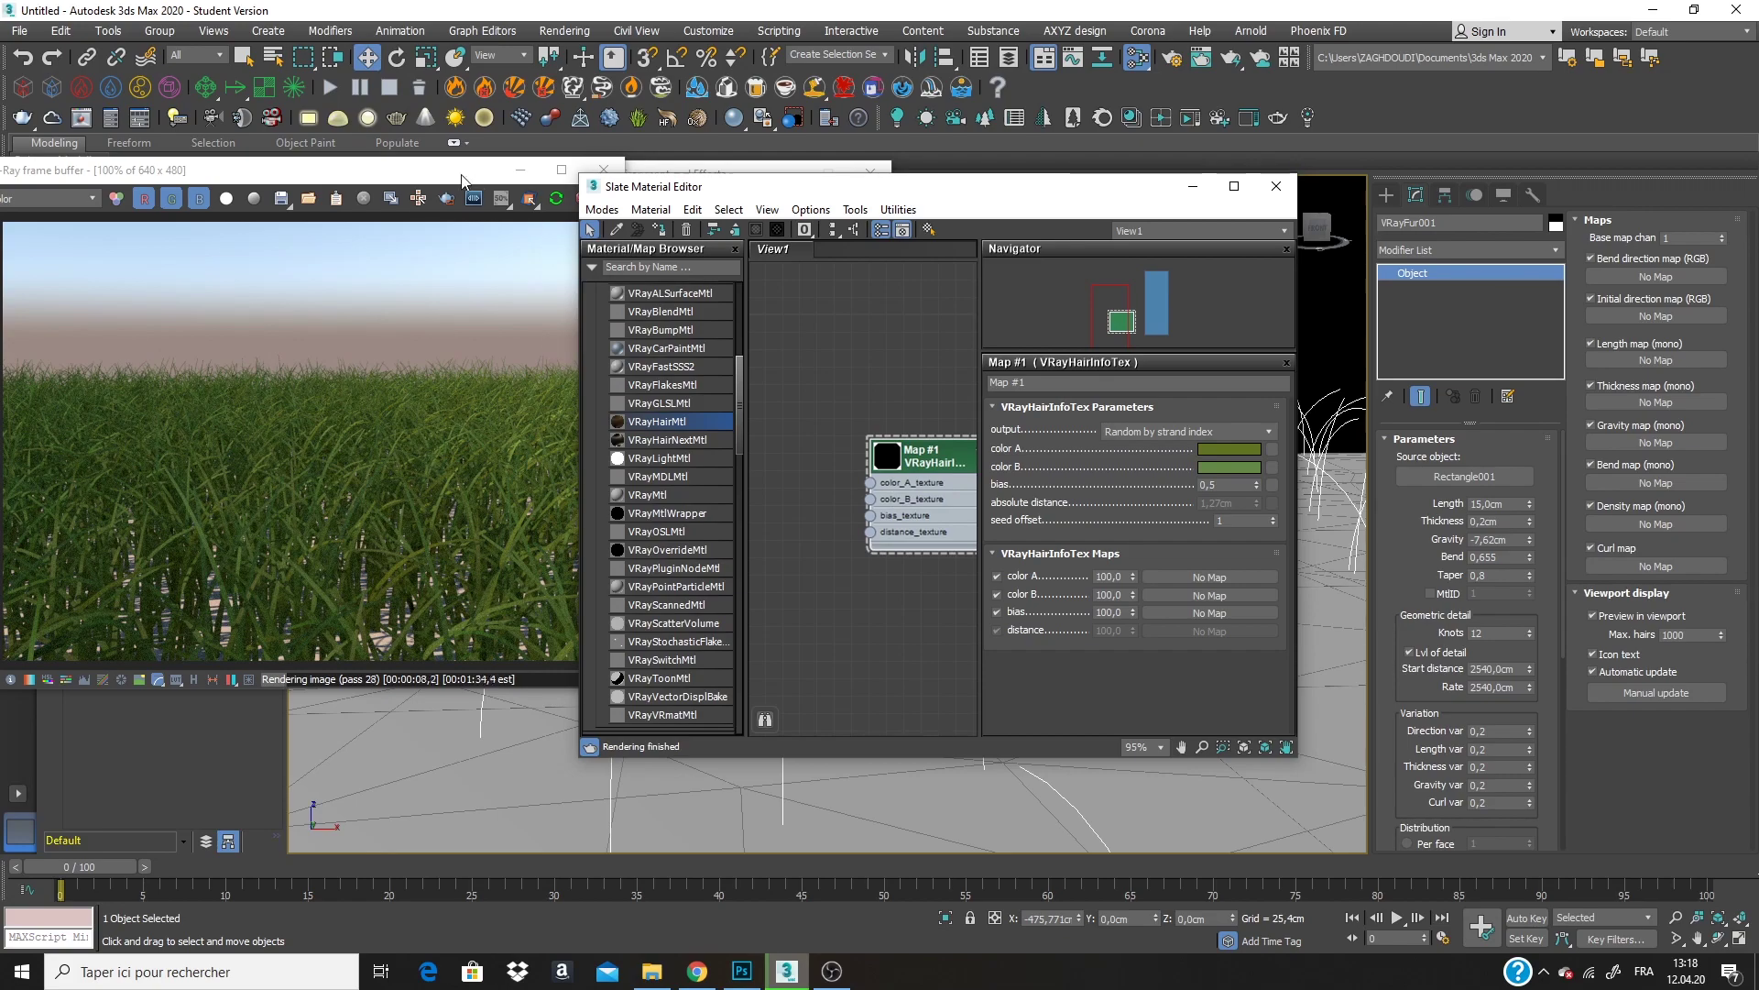
Bring the V-Ray frame buffer forward, show its colour corrections and raise the exposure to about 0,96.
{"action": "left_click", "coordinate": [554, 242]}
{"action": "left_click_drag", "start_coordinate": [990, 193], "coordinate": [1005, 723]}
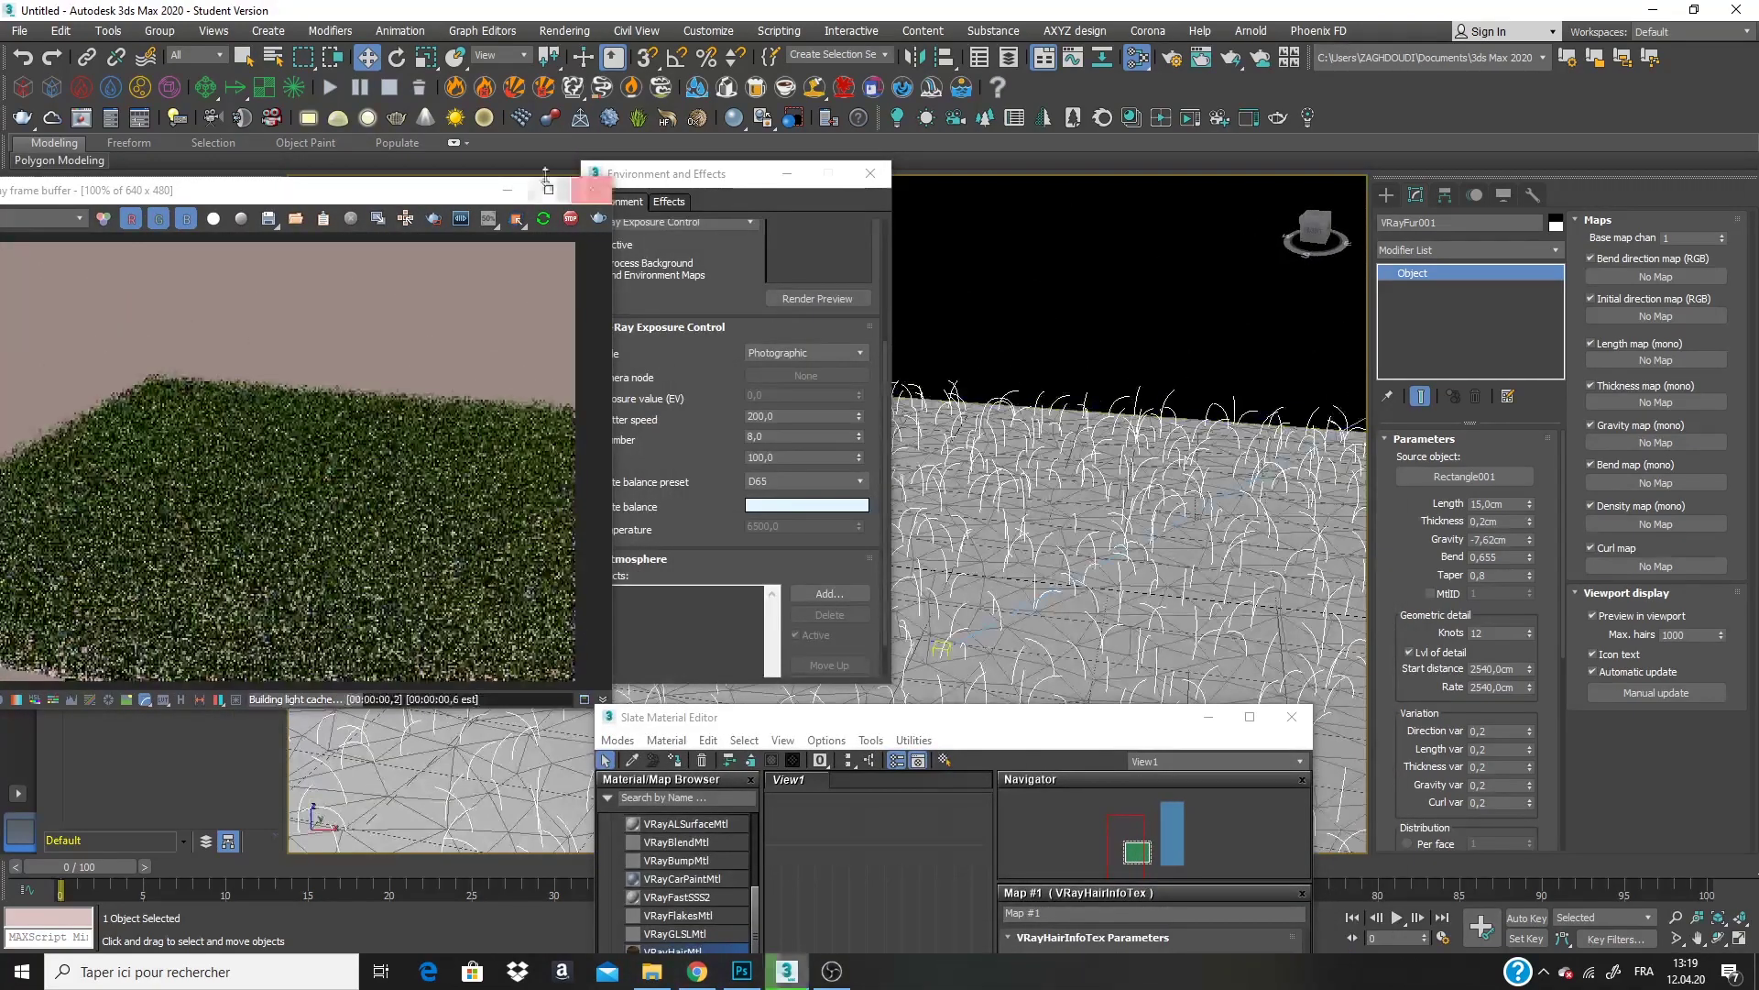
{"action": "left_click_drag", "start_coordinate": [550, 189], "coordinate": [677, 133]}
{"action": "left_click", "coordinate": [88, 642]}
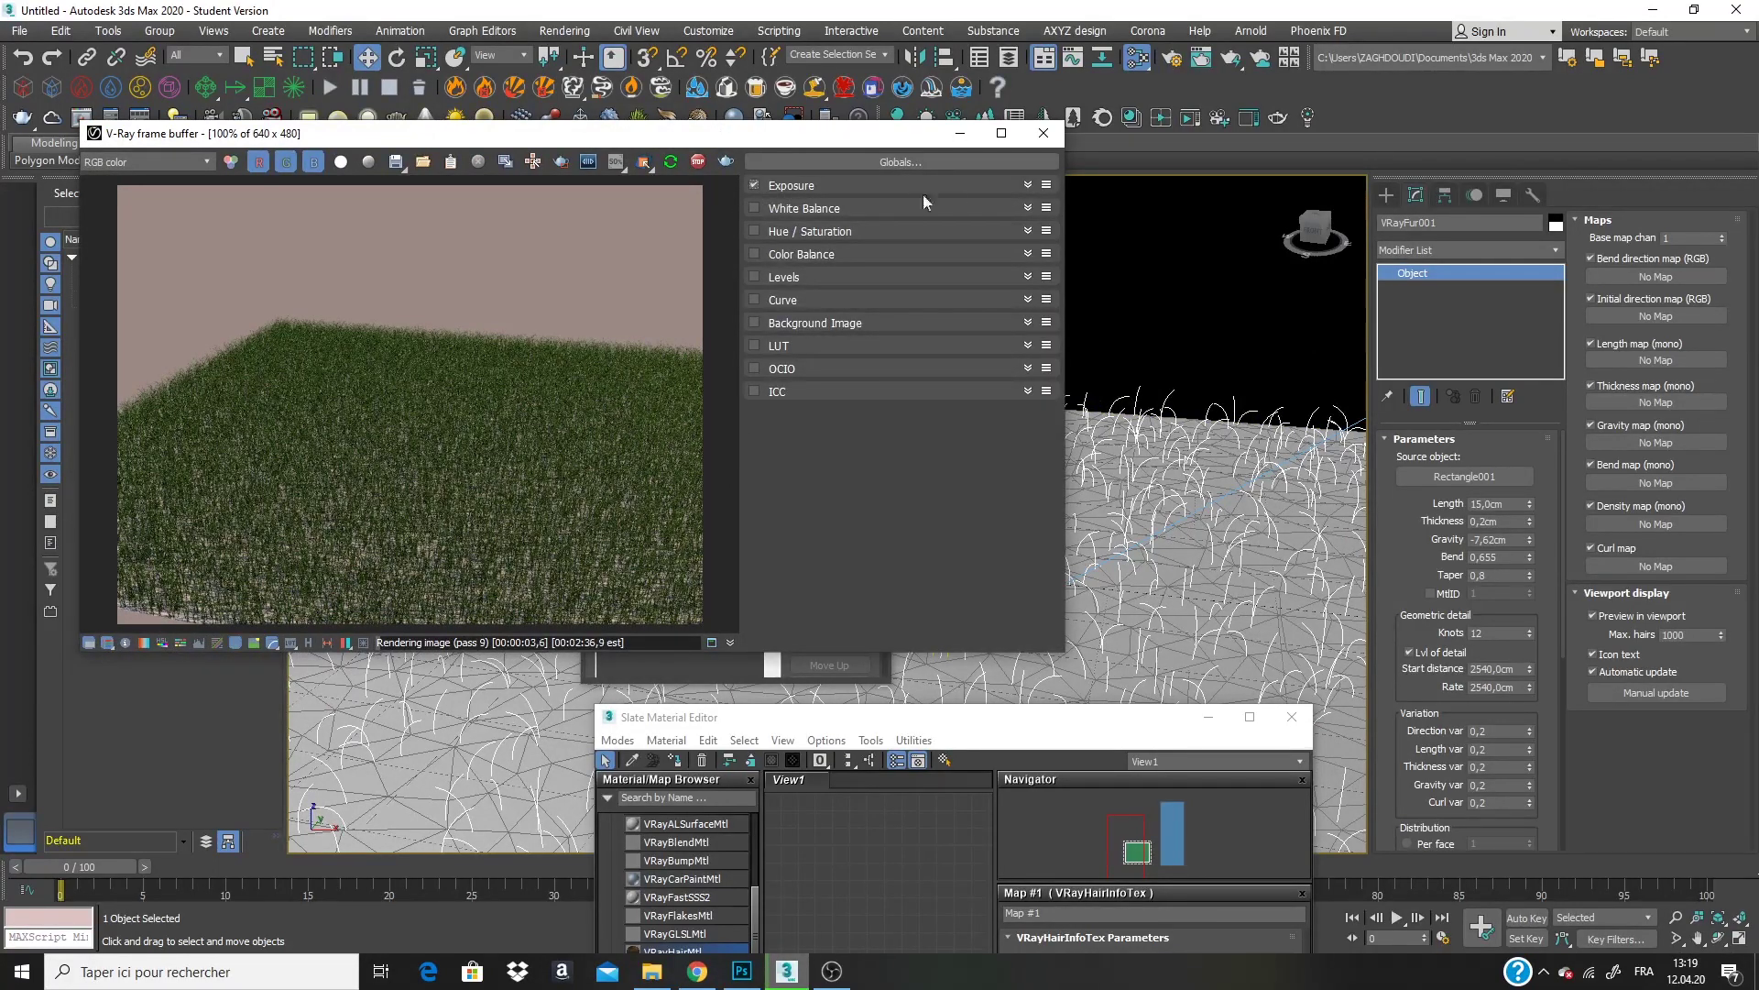
{"action": "left_click", "coordinate": [1027, 186]}
{"action": "left_click_drag", "start_coordinate": [885, 229], "coordinate": [912, 233]}
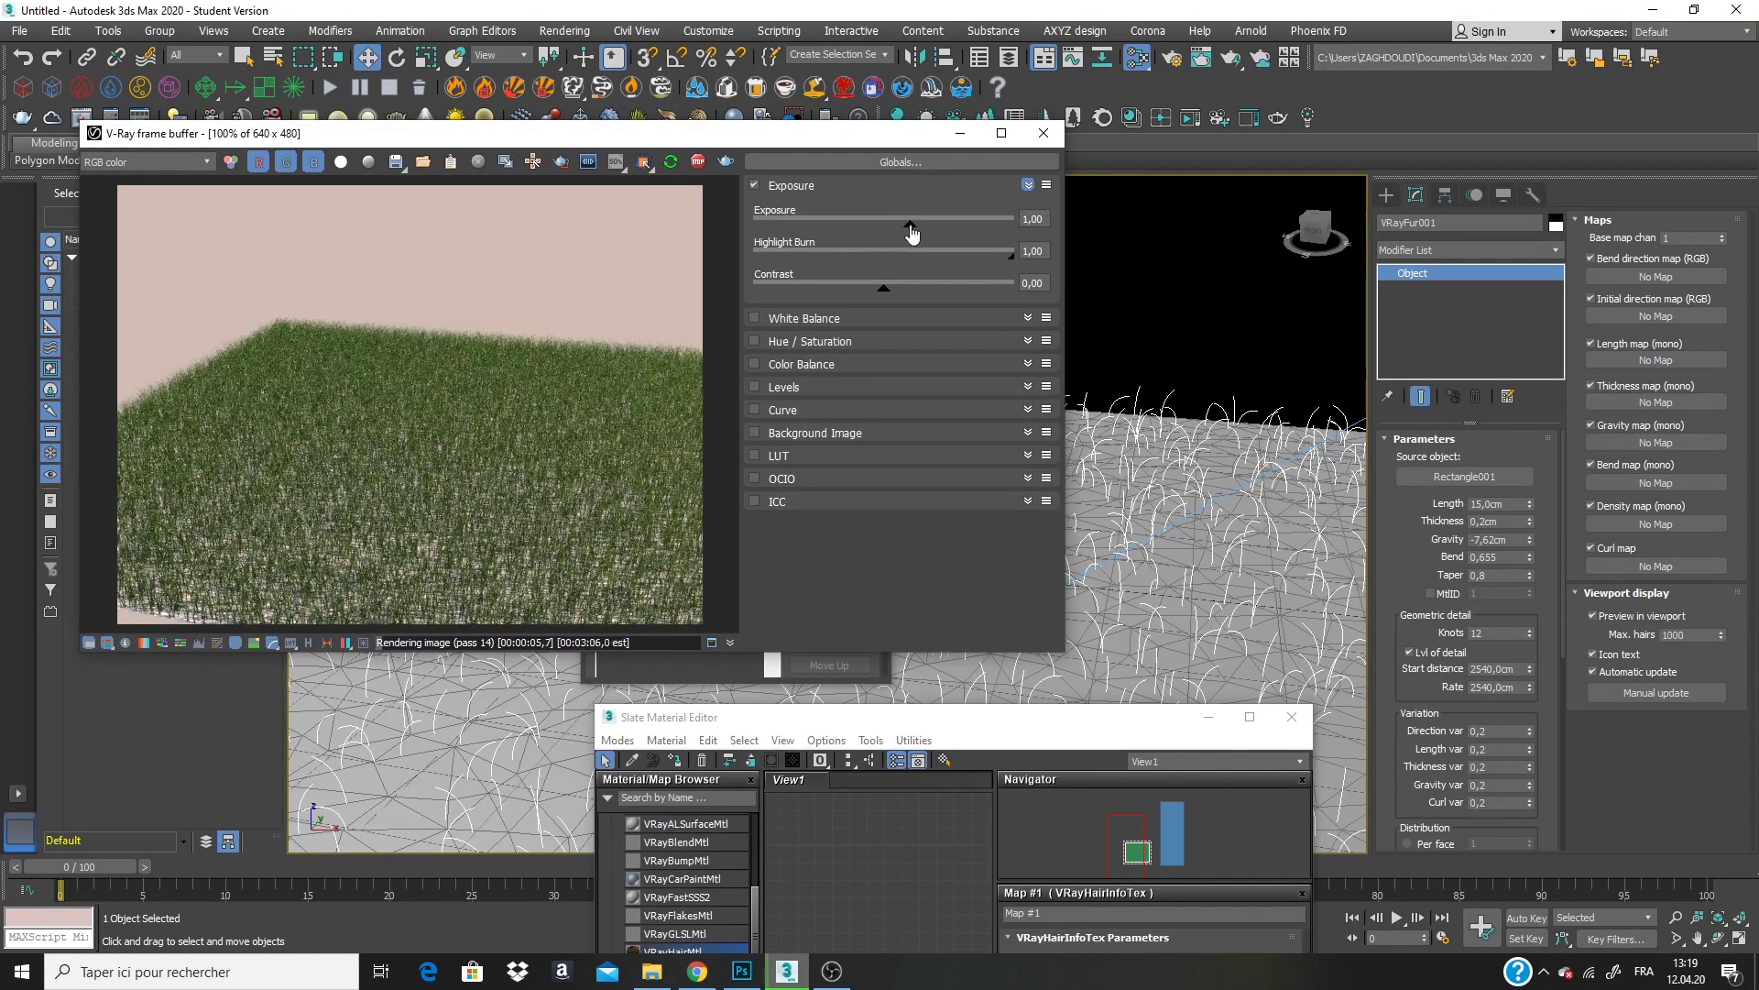
Shift color B of the VRayHairInfoTex map to a yellower green with Hue 51.
{"action": "scroll", "coordinate": [1229, 591], "scroll_direction": "up", "scroll_amount": 3}
{"action": "middle_click_drag", "start_coordinate": [1228, 596], "coordinate": [1201, 543], "text": "alt"}
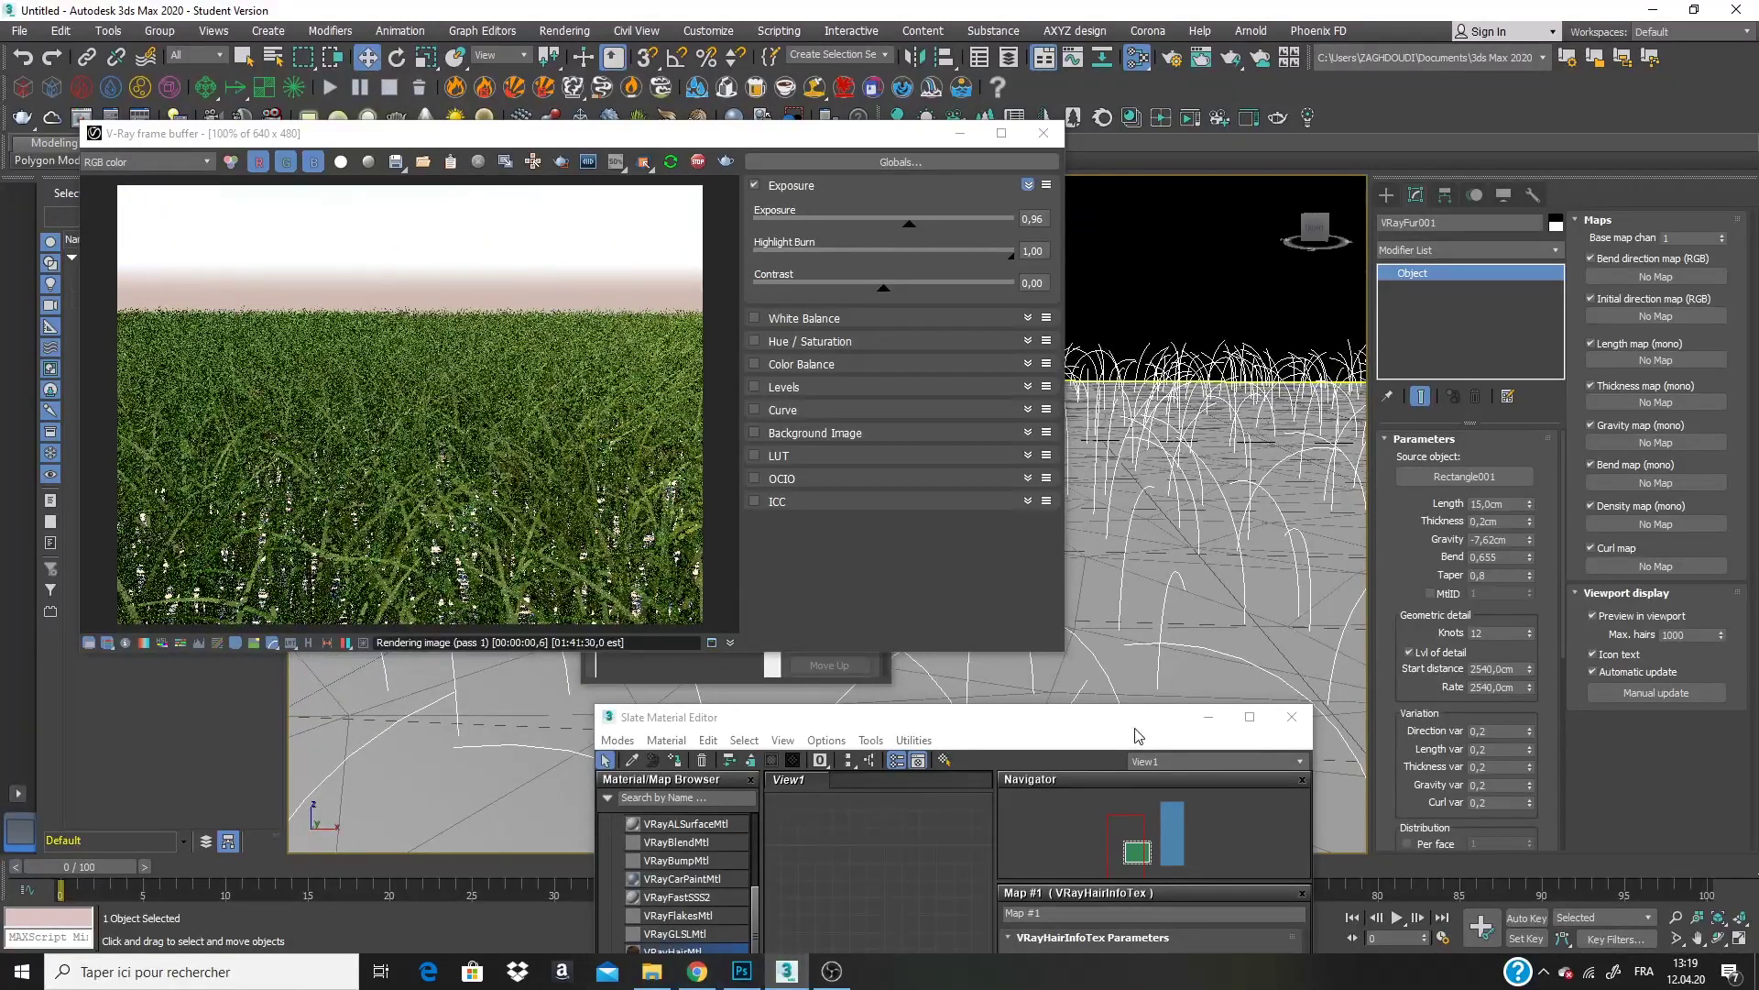
{"action": "left_click_drag", "start_coordinate": [1122, 728], "coordinate": [1288, 183]}
{"action": "left_click", "coordinate": [1409, 455]}
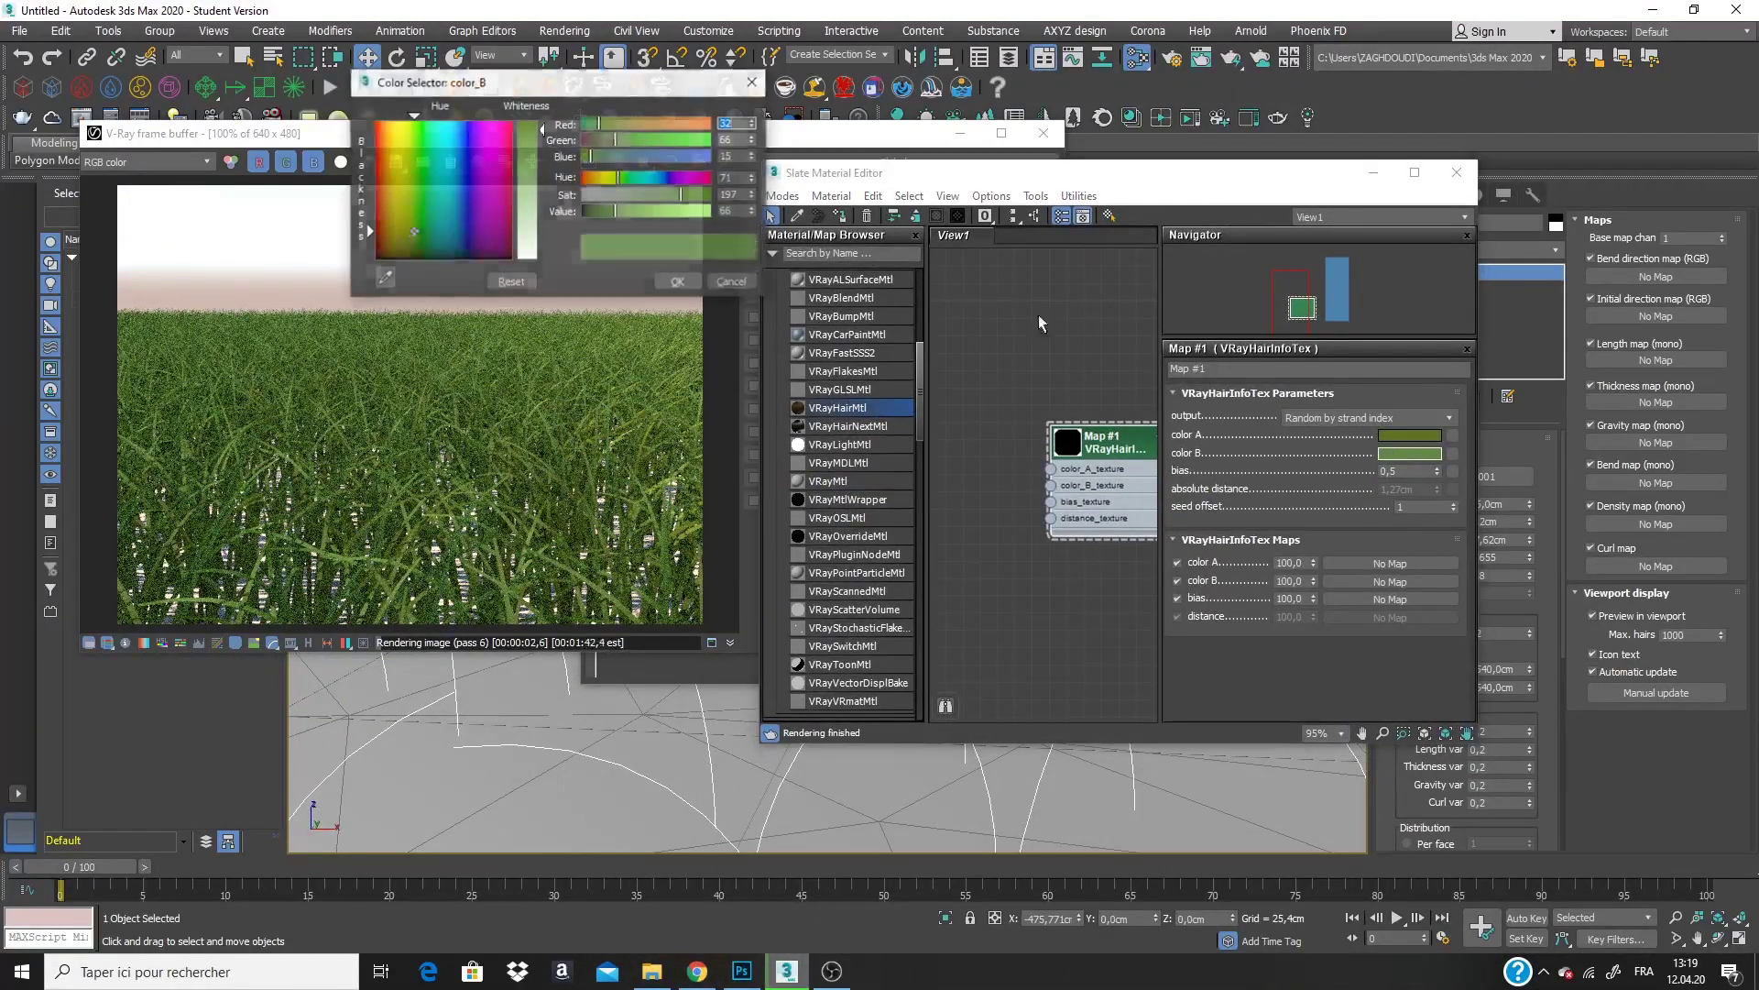
{"action": "left_click", "coordinate": [609, 178]}
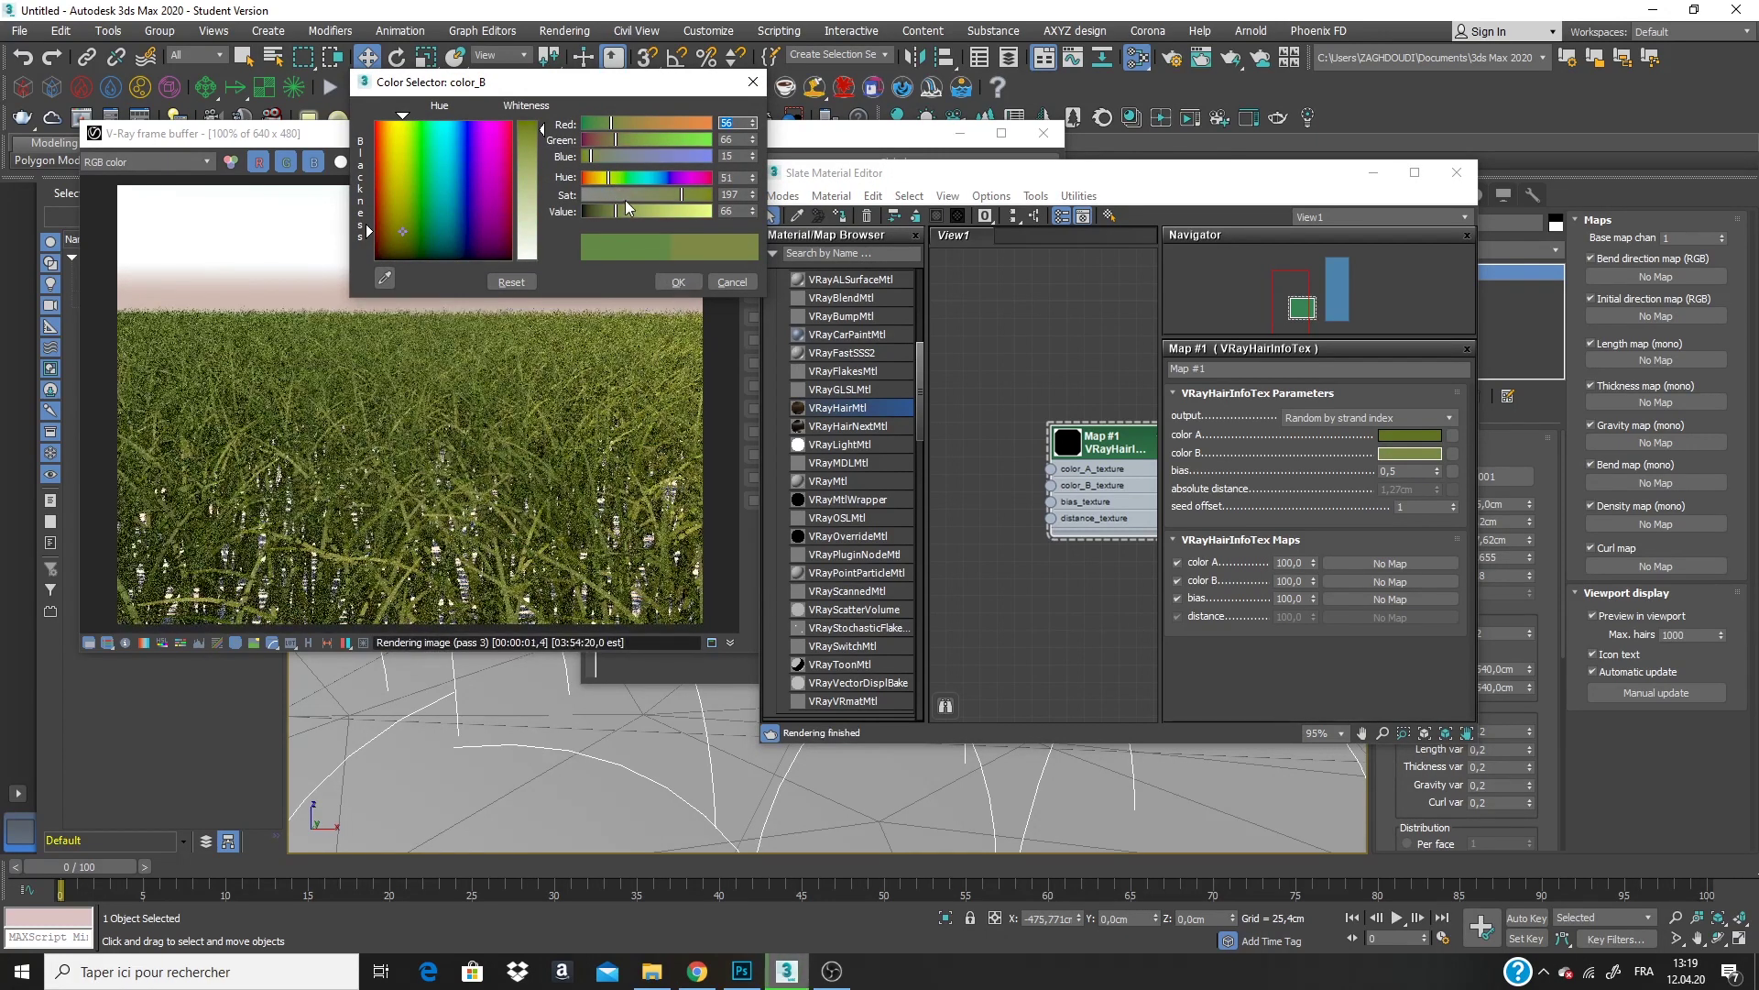
{"action": "left_click", "coordinate": [678, 282]}
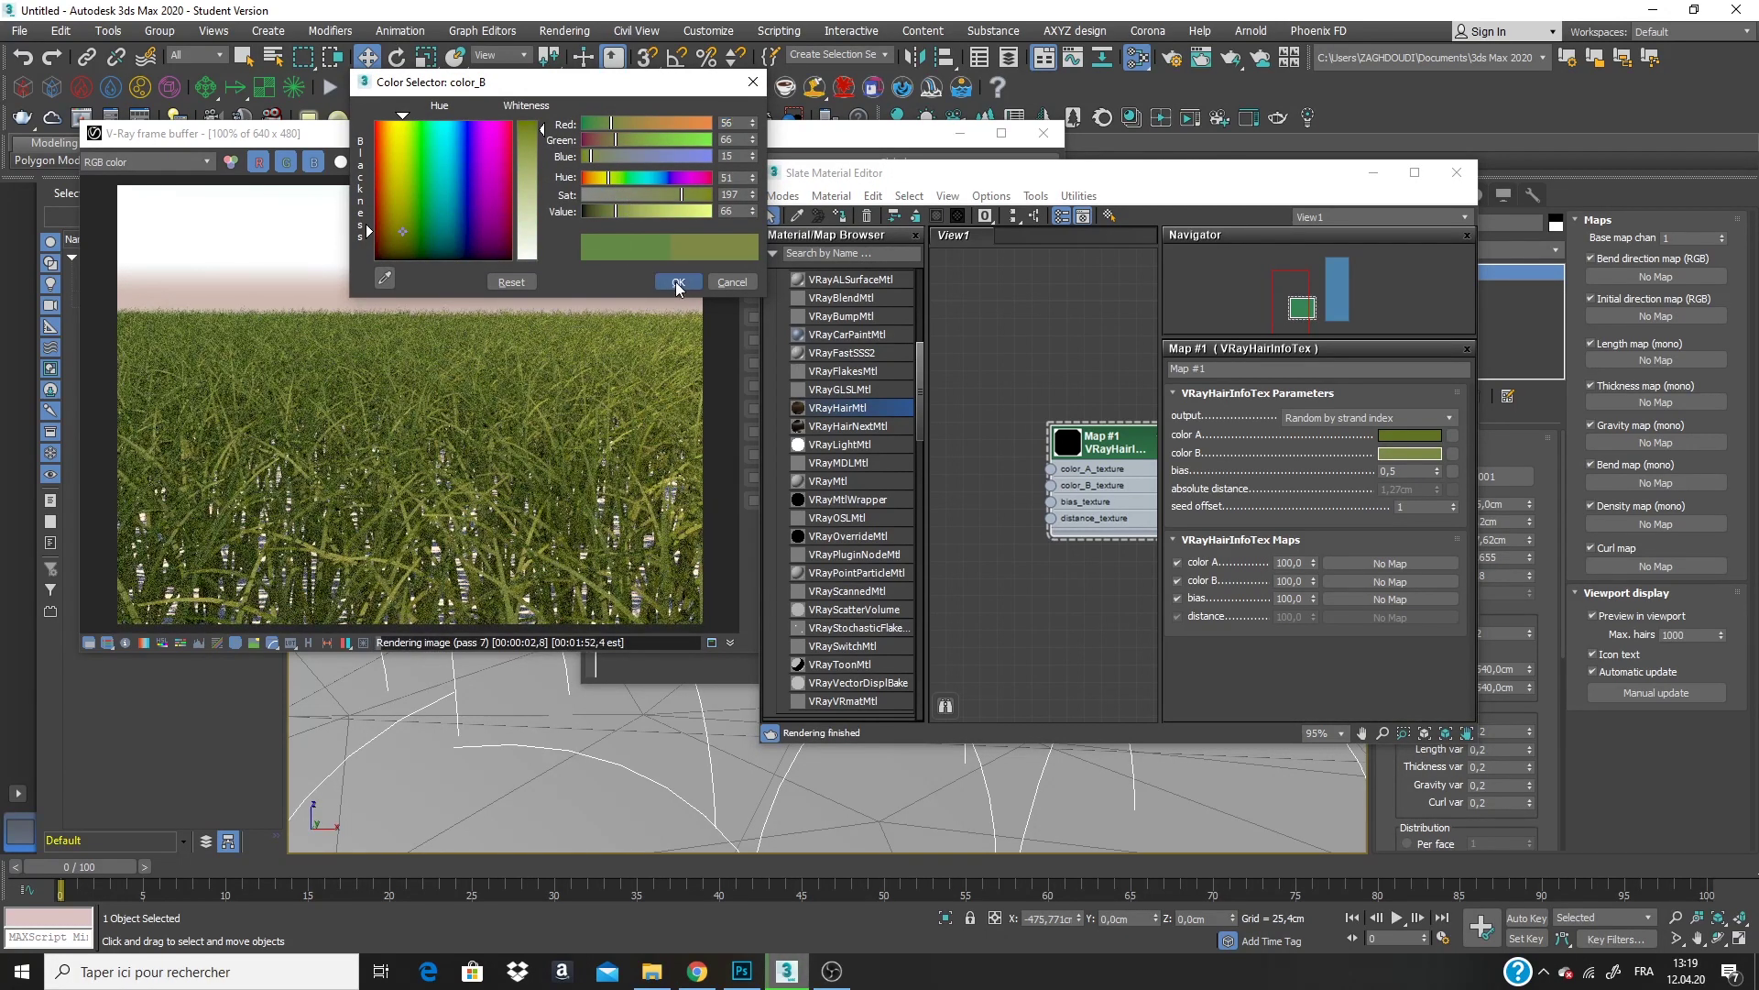
Darken color A of the VRayHairInfoTex map to a Value of about 34.
{"action": "left_click", "coordinate": [1393, 435]}
{"action": "left_click_drag", "start_coordinate": [602, 217], "coordinate": [595, 213]}
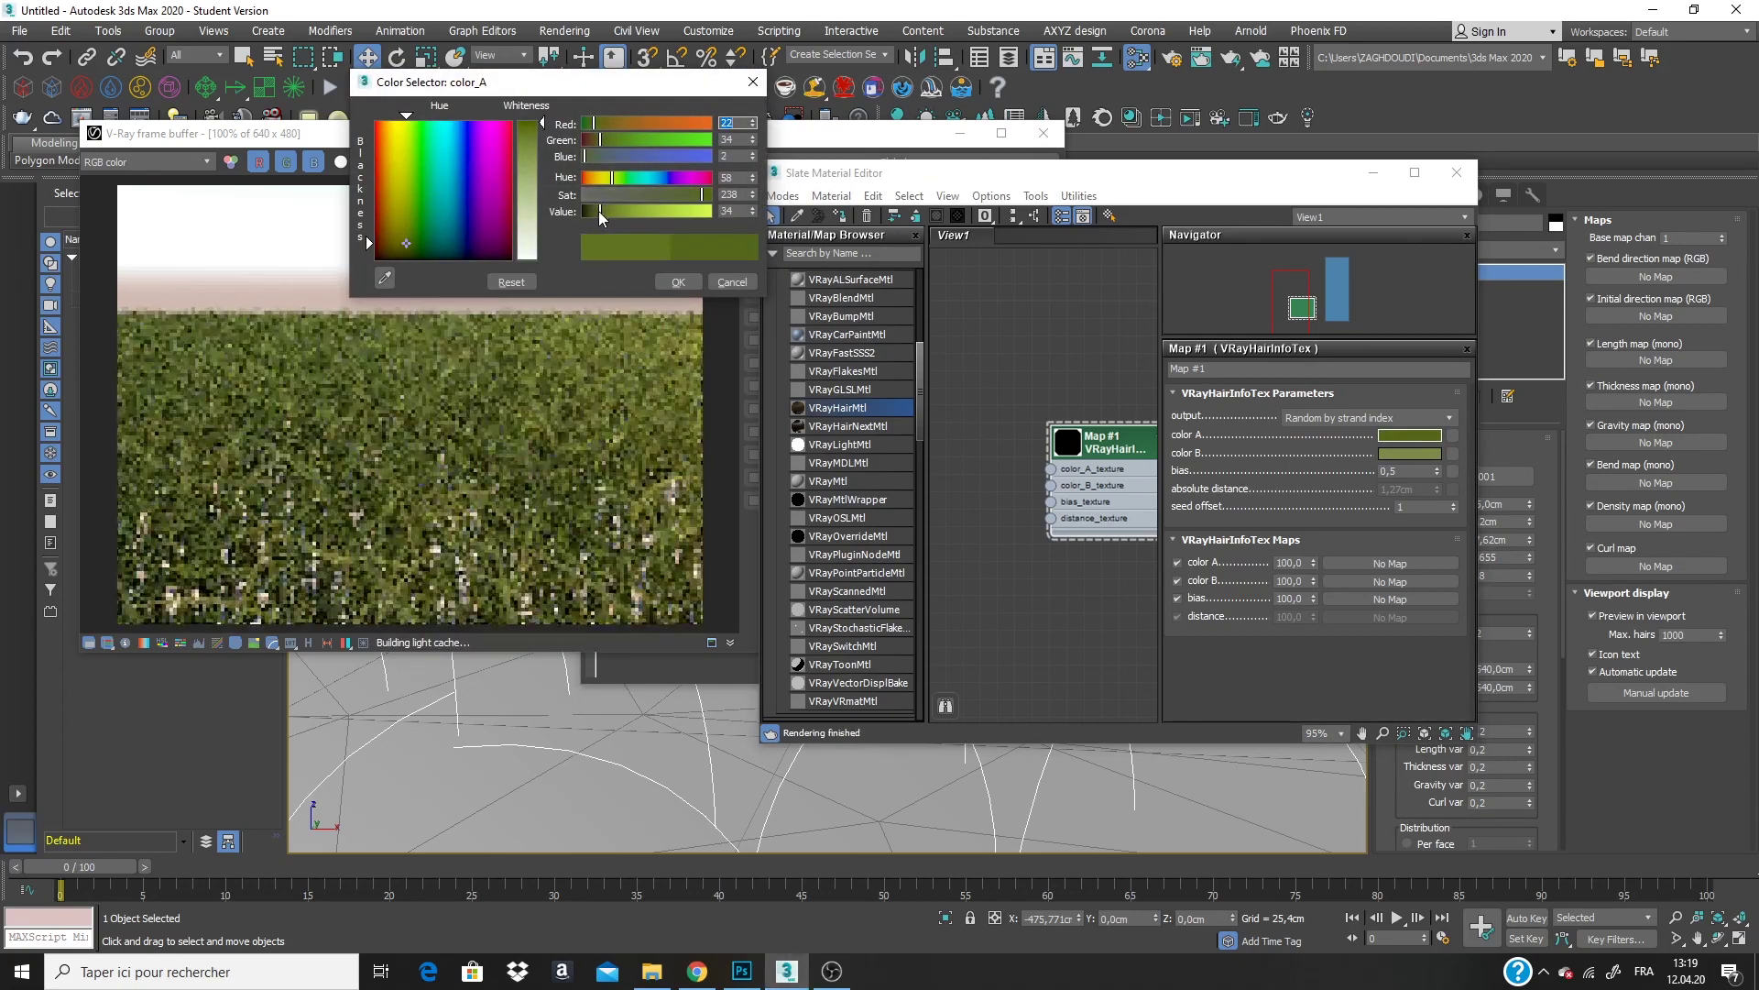
{"action": "left_click", "coordinate": [678, 281]}
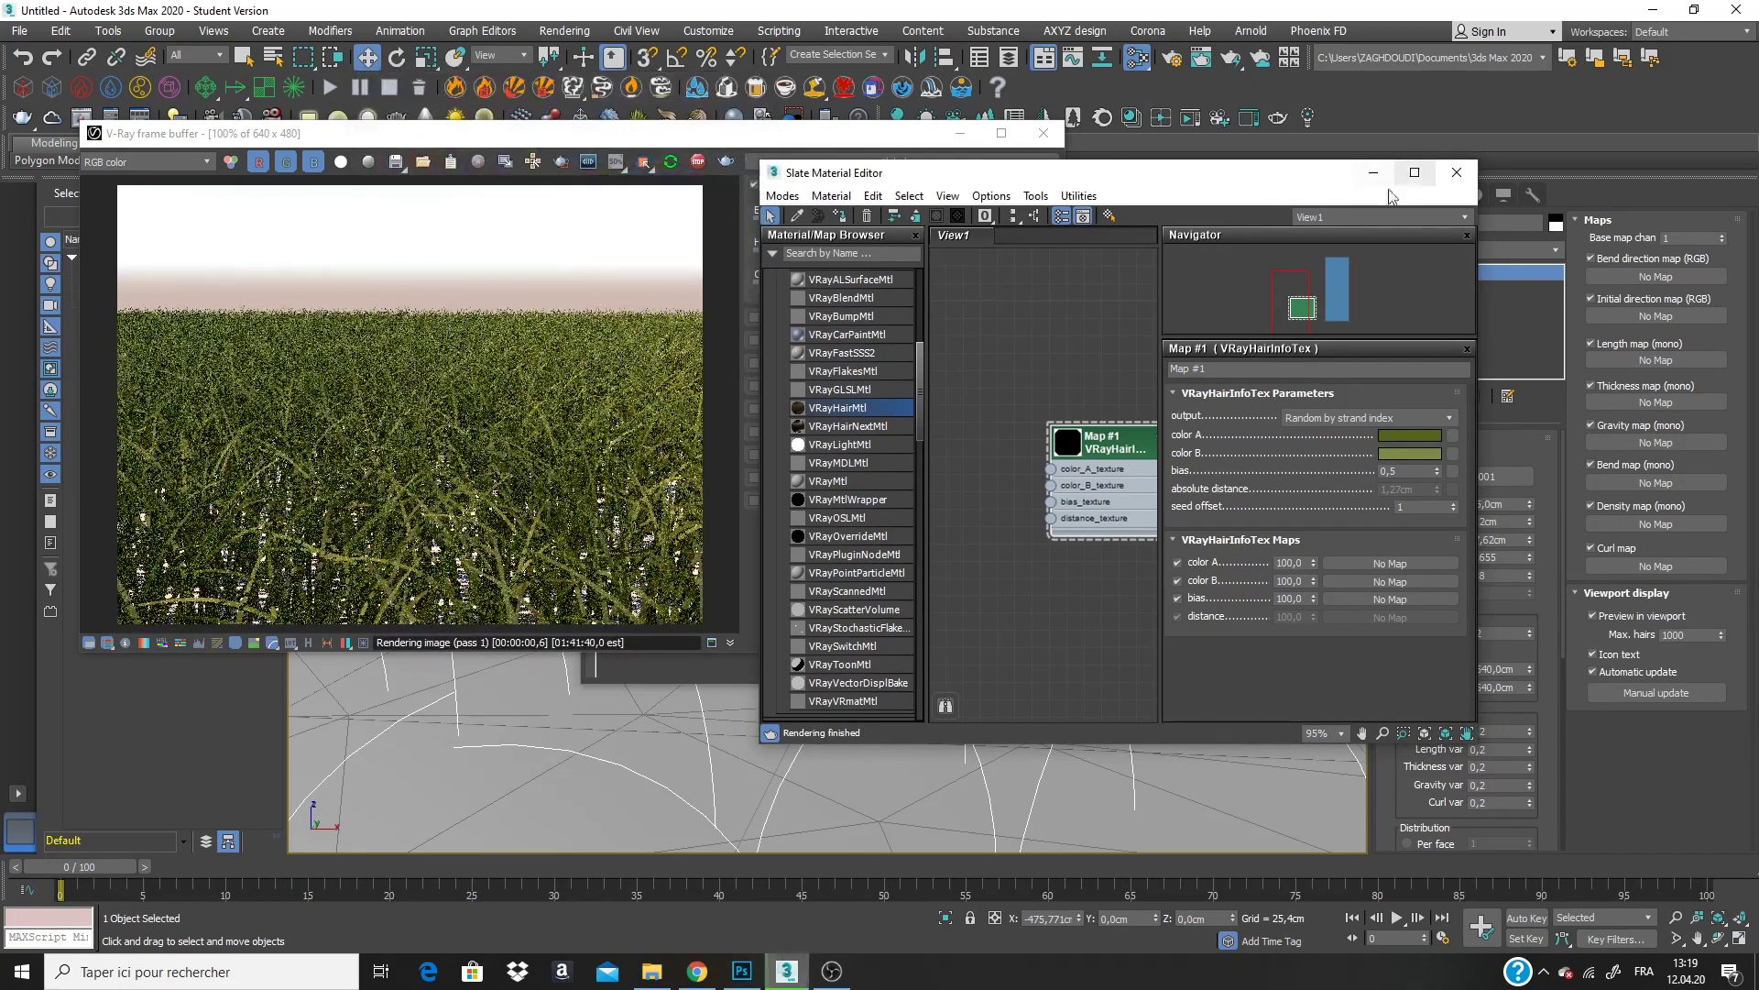
Close the material editor, raise the fur's per-area distribution to 4,0 and check the interactive render.
{"action": "left_click", "coordinate": [1457, 173]}
{"action": "left_click_drag", "start_coordinate": [1425, 600], "coordinate": [1423, 486]}
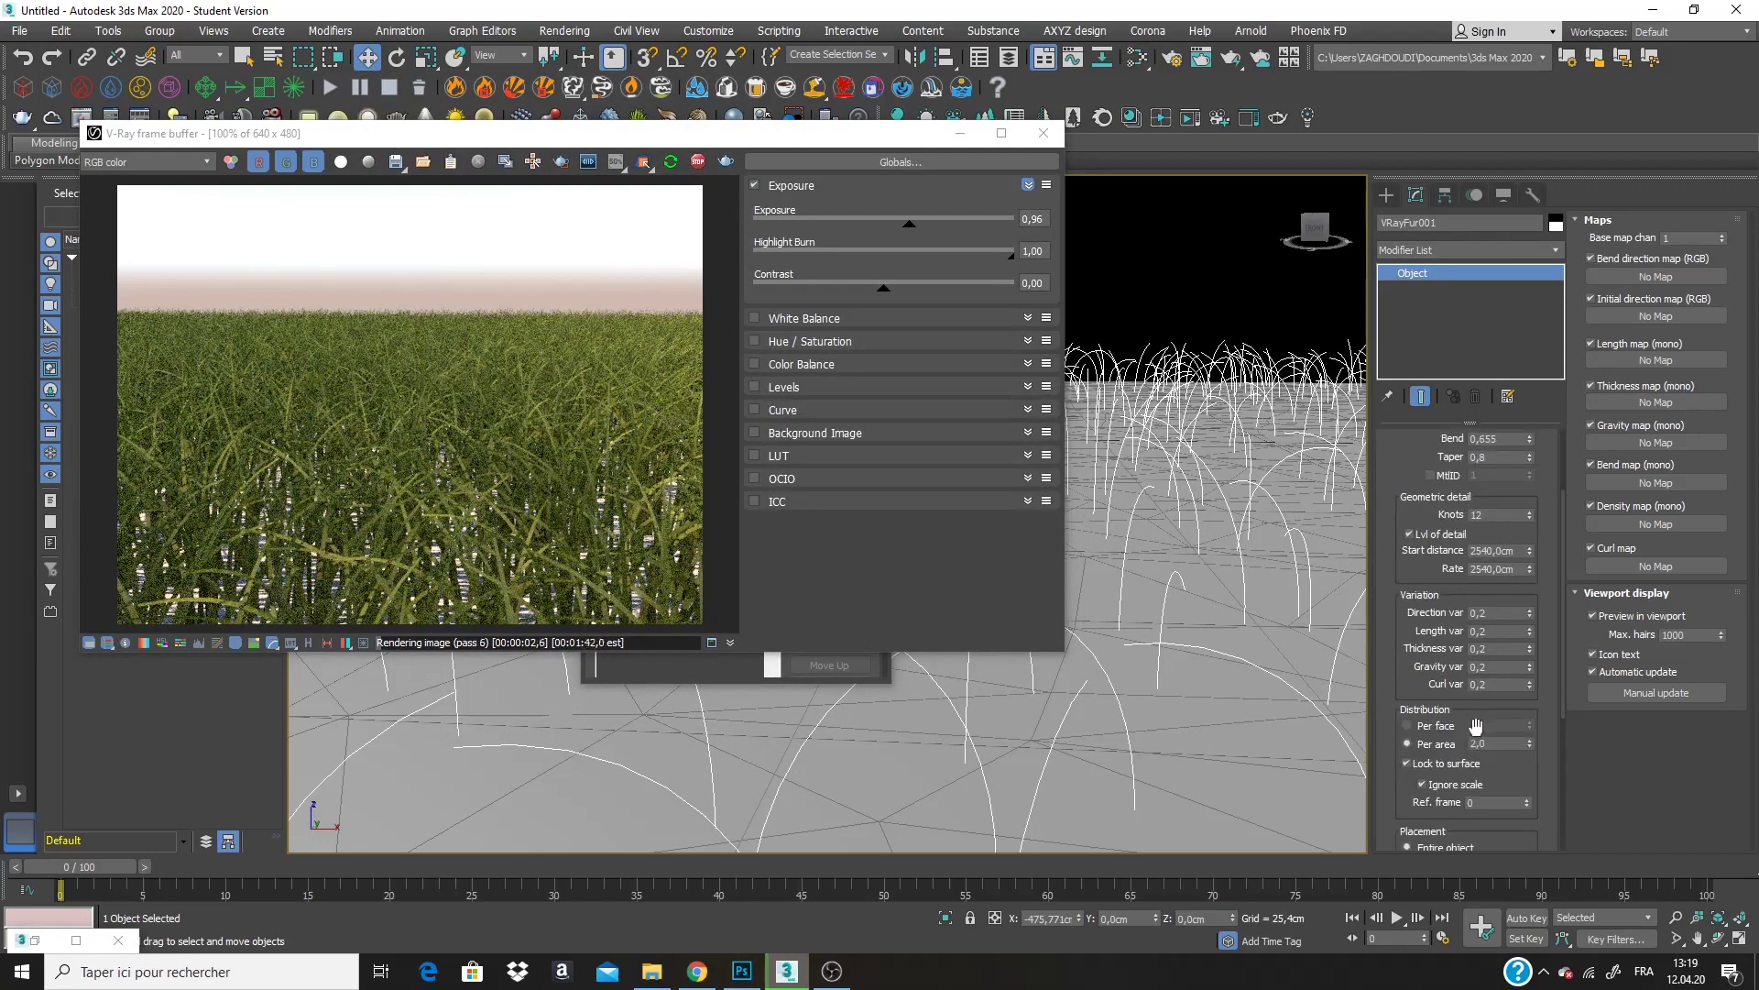
{"action": "key", "text": "Return"}
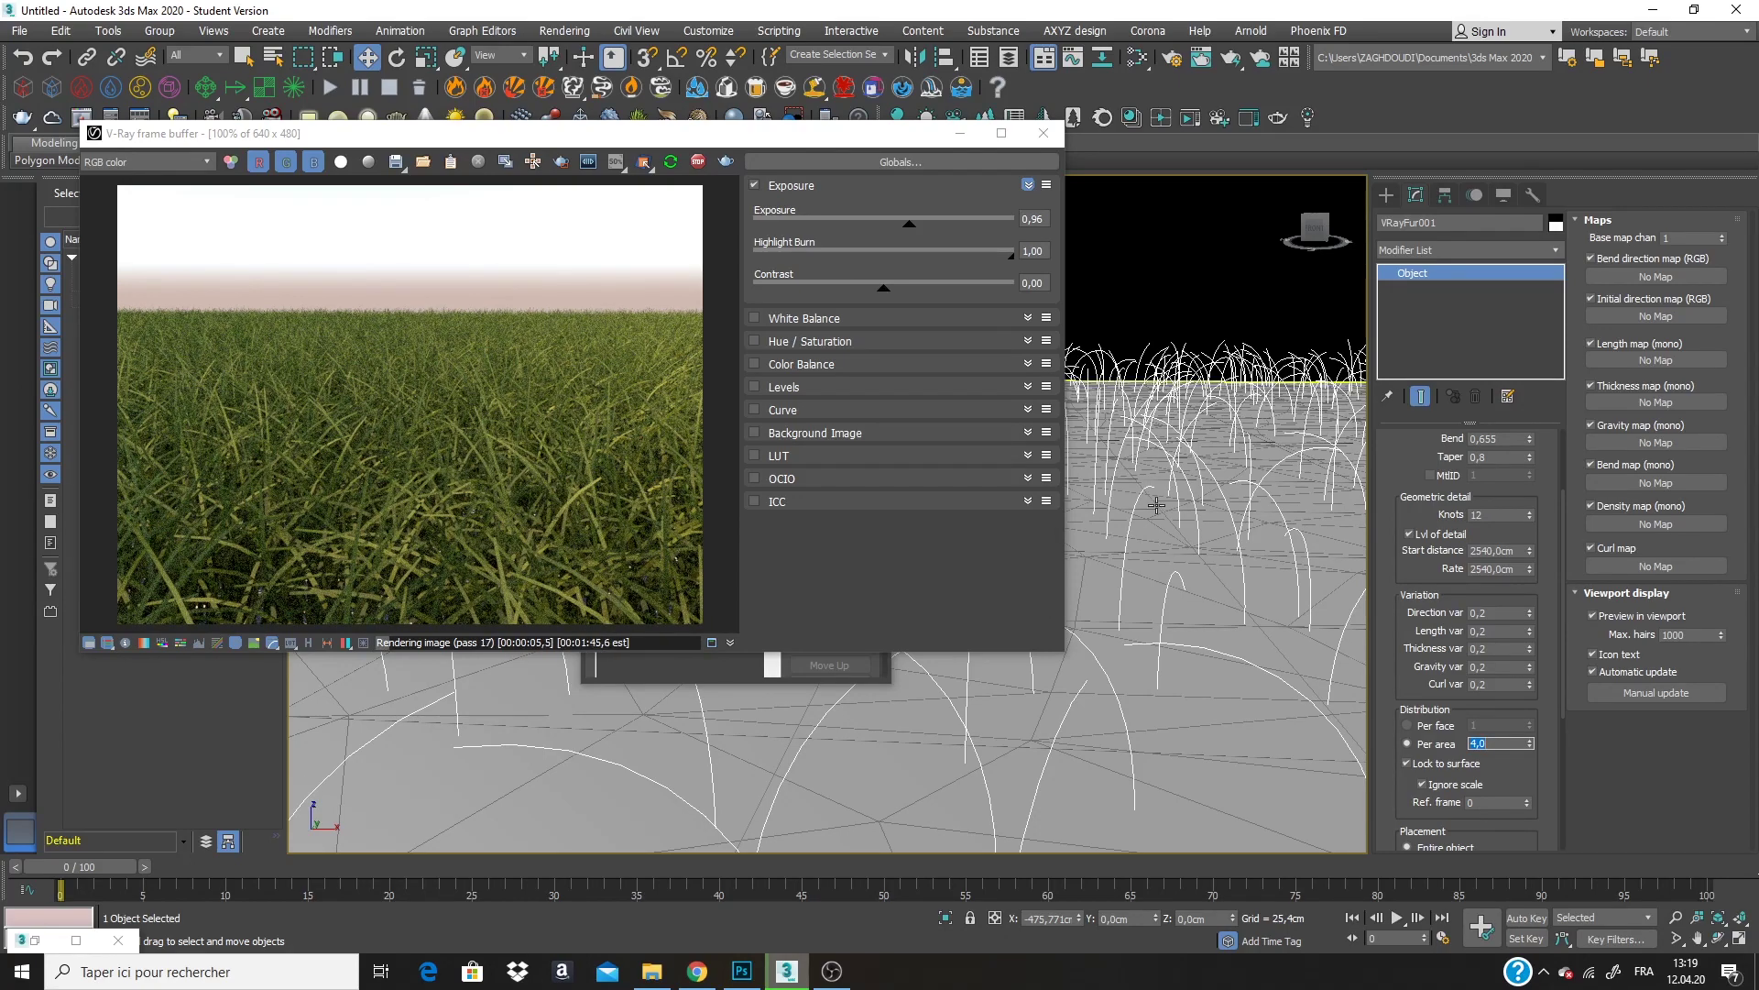
{"action": "middle_click_drag", "start_coordinate": [1156, 504], "coordinate": [1239, 580], "text": "alt"}
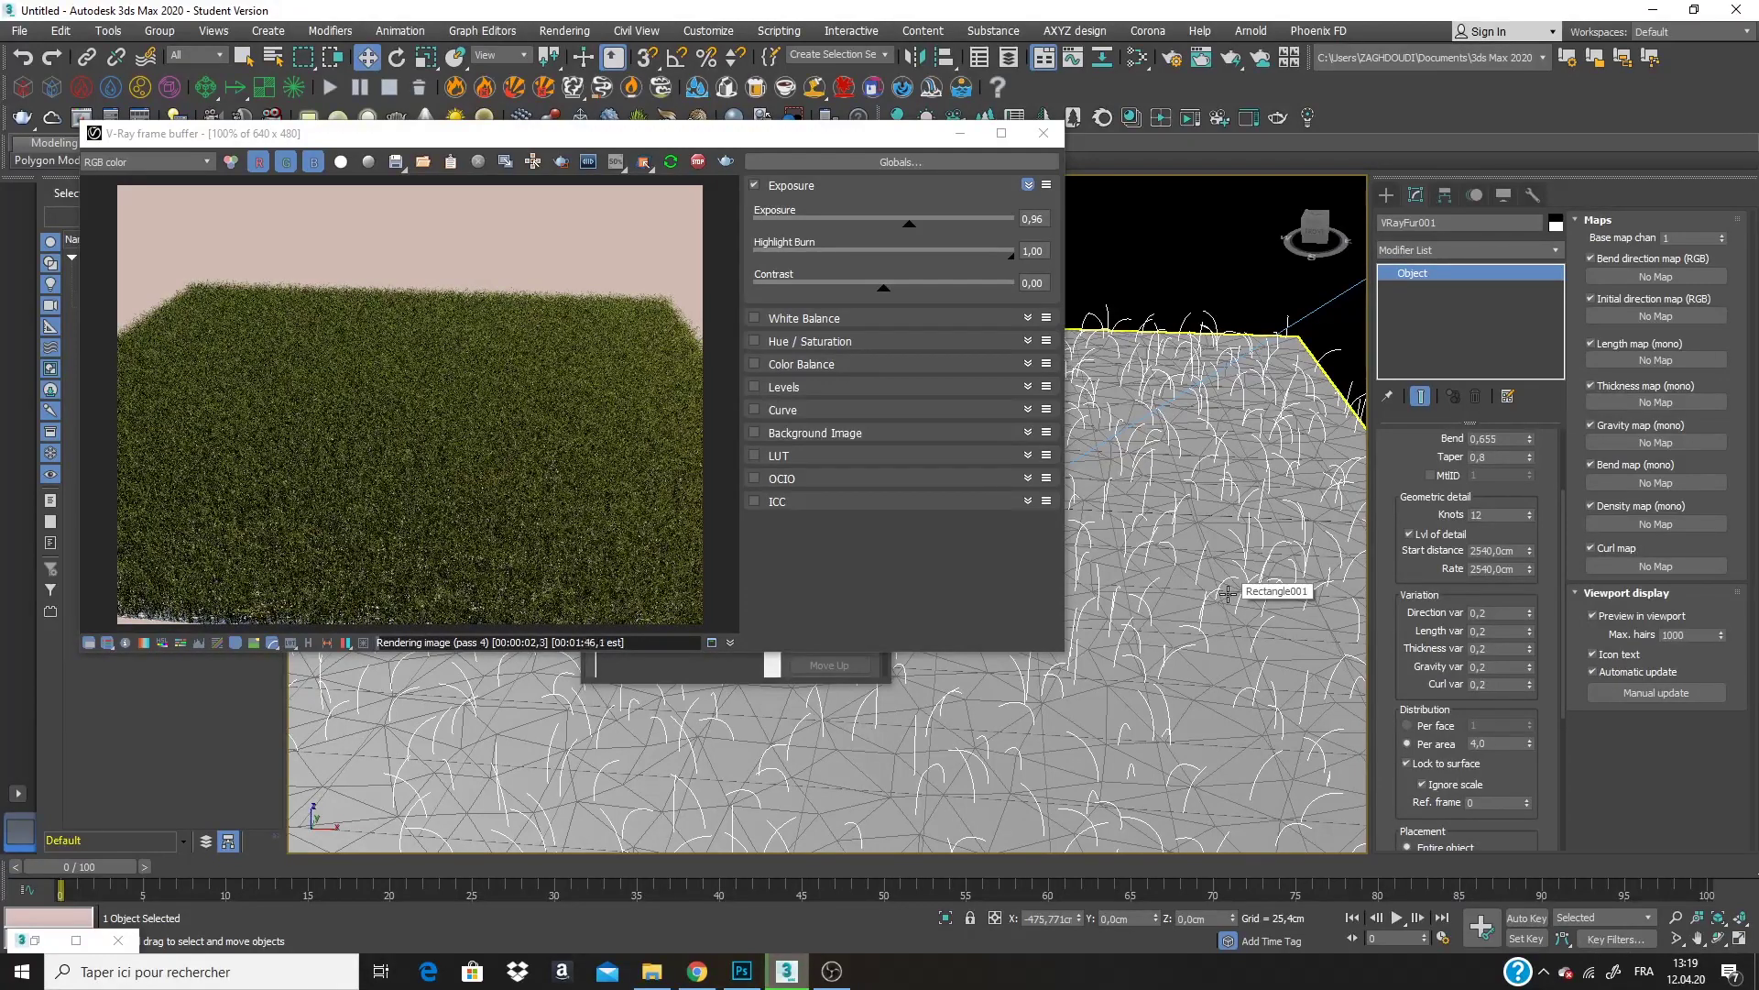
{"action": "scroll", "coordinate": [1226, 595], "scroll_direction": "up", "scroll_amount": 2}
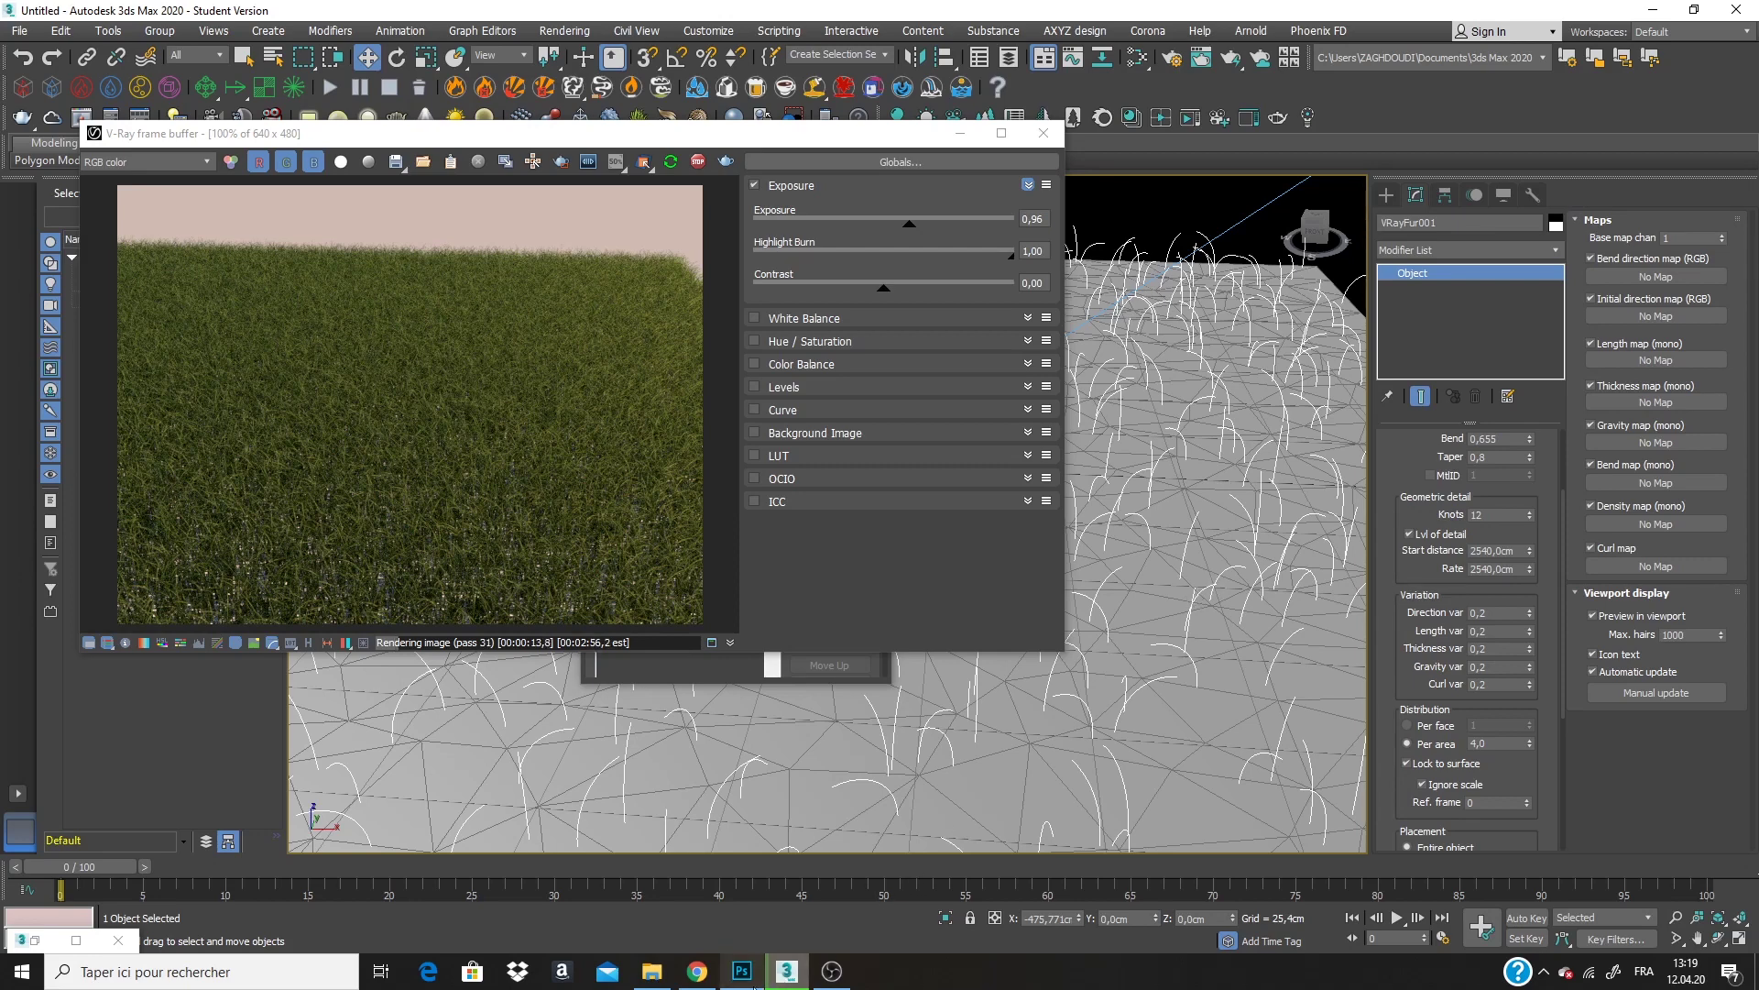
Switch to Photoshop and create a new A3 document, 297 x 420 mm at 300 pixels per inch, with a white background.
{"action": "mouse_move", "coordinate": [755, 986]}
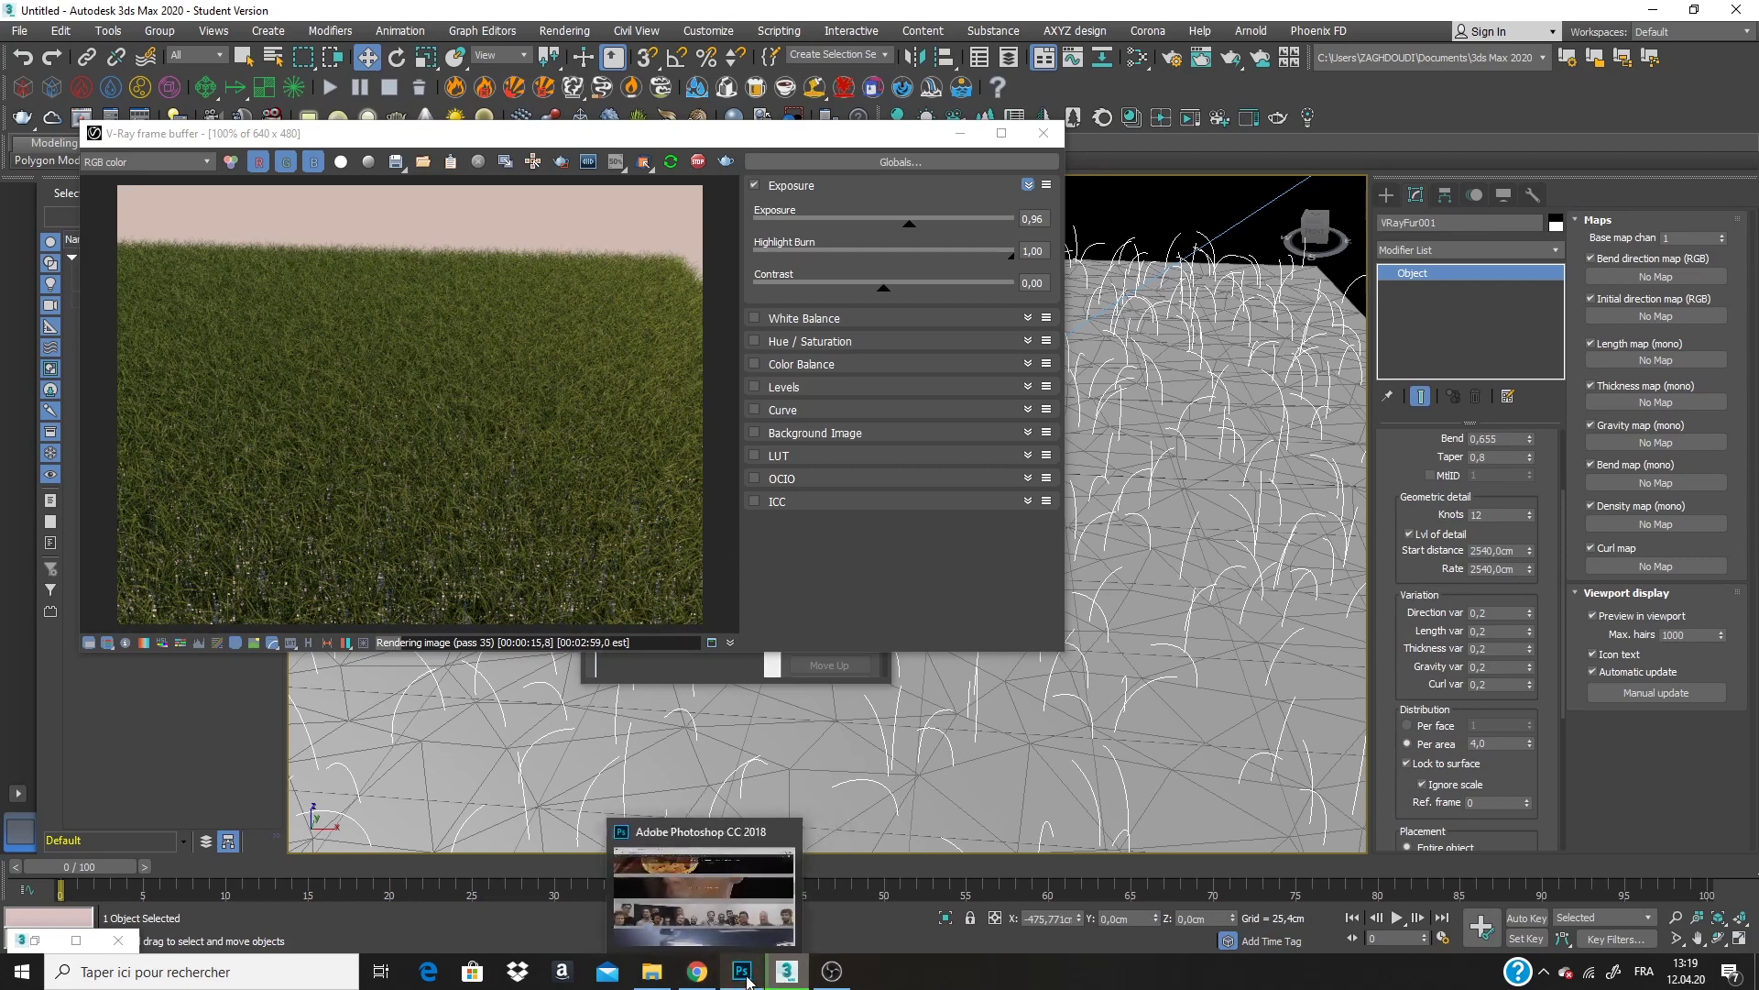
{"action": "left_click", "coordinate": [748, 977]}
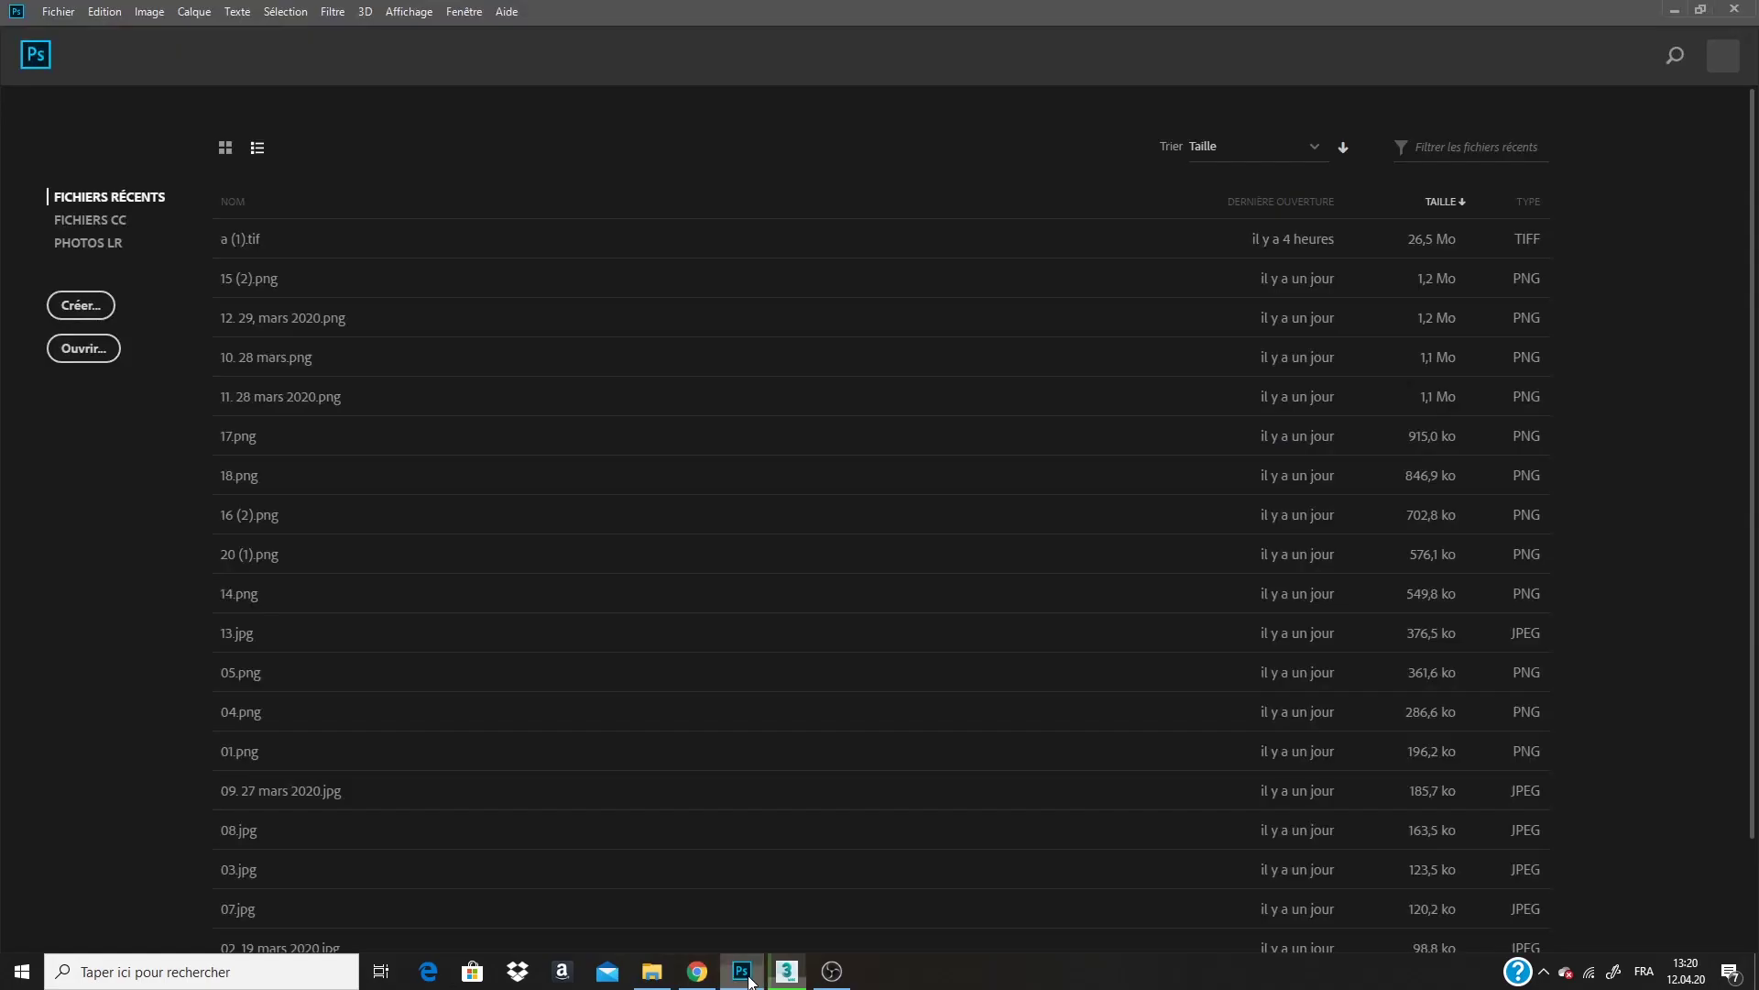
{"action": "left_click", "coordinate": [89, 310]}
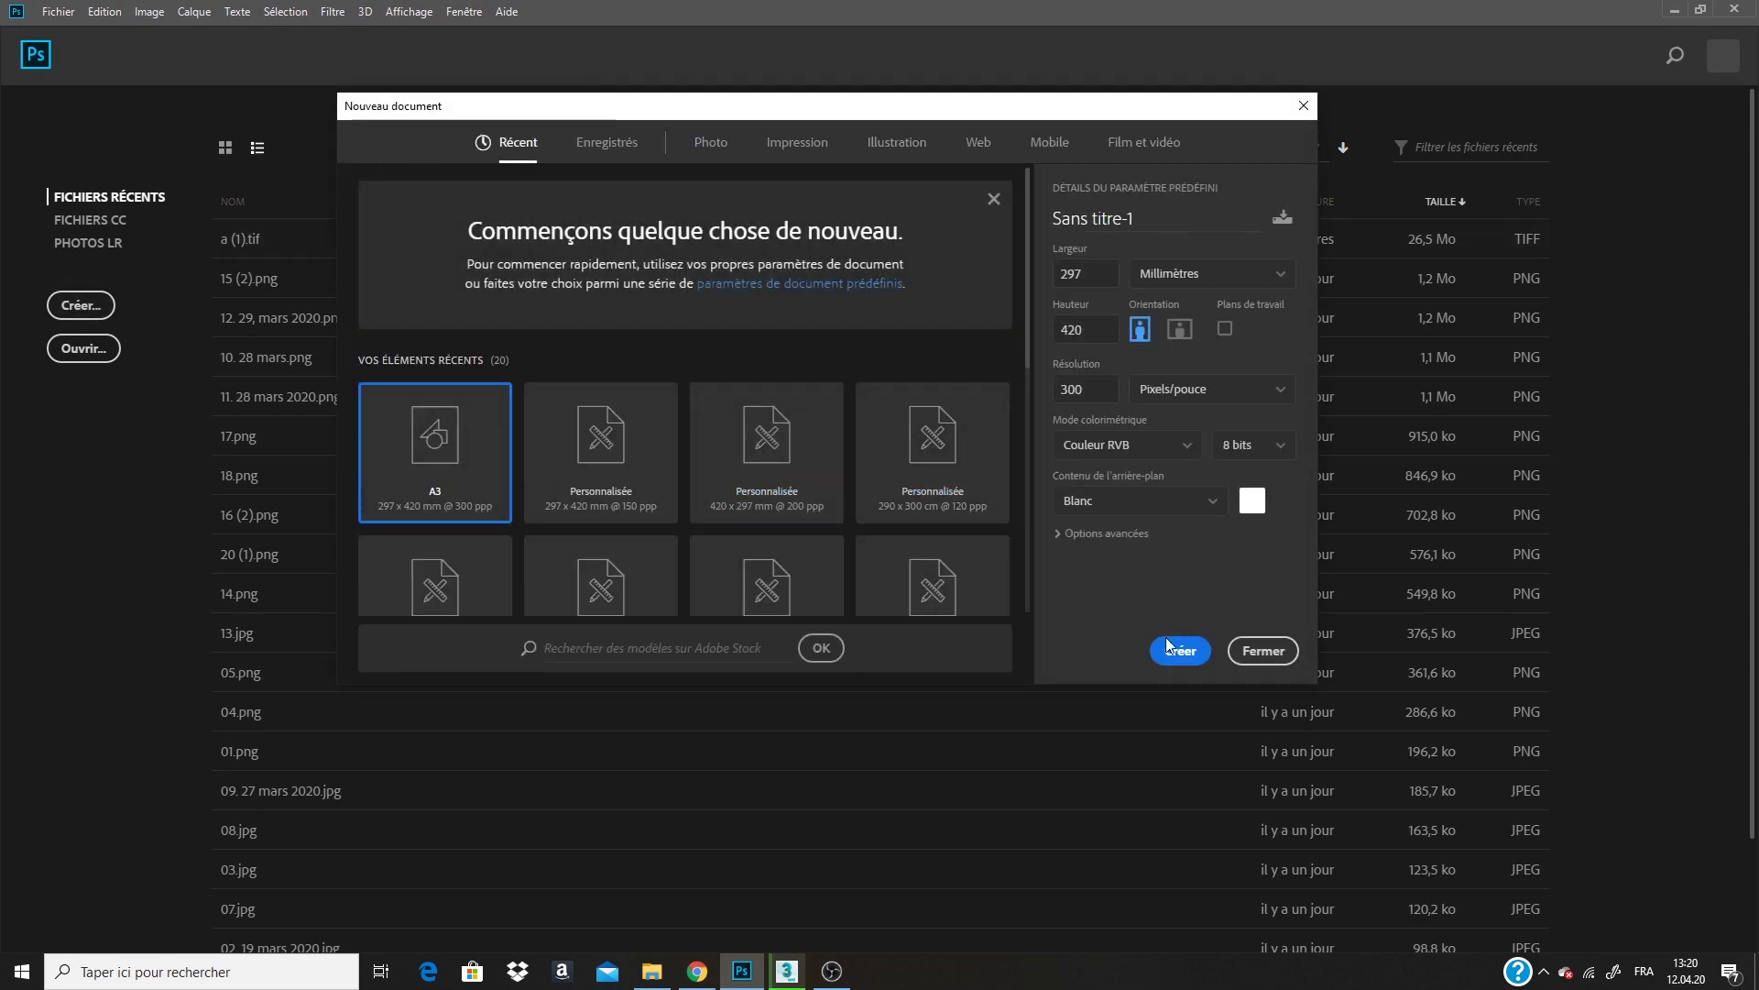
{"action": "left_click", "coordinate": [1174, 650]}
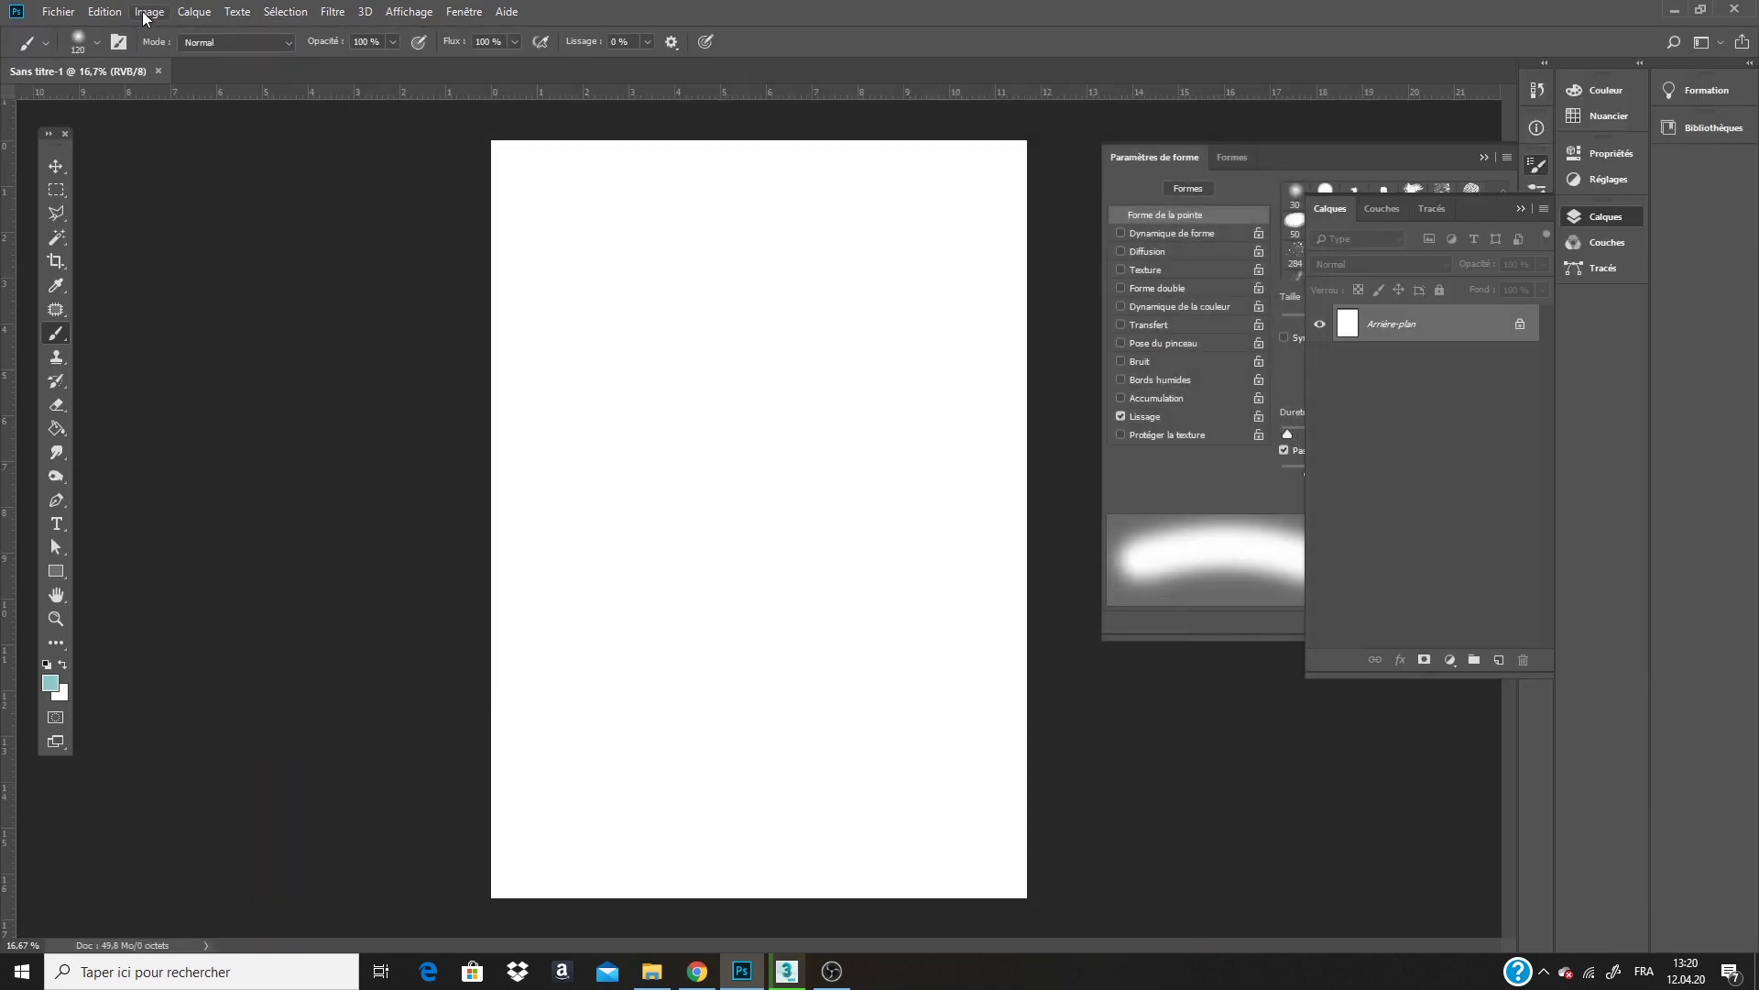
Resample the image to a resolution of 100 pixels per inch.
{"action": "left_click", "coordinate": [145, 13]}
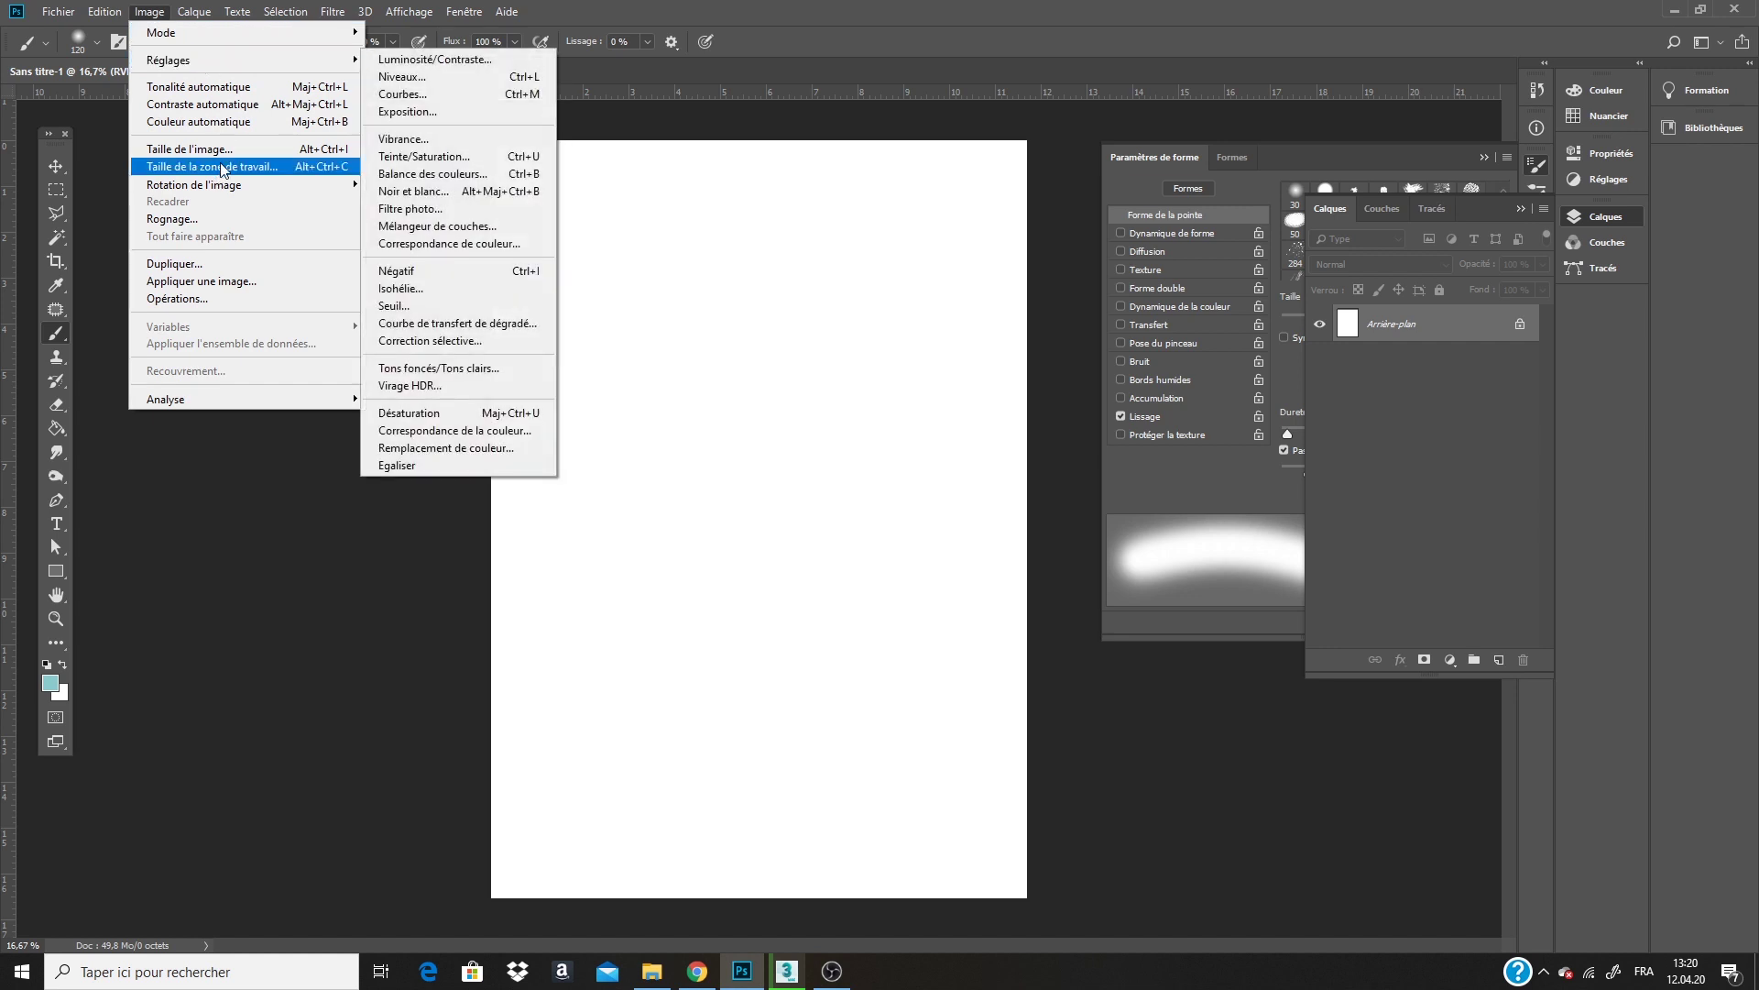
{"action": "left_click", "coordinate": [219, 150]}
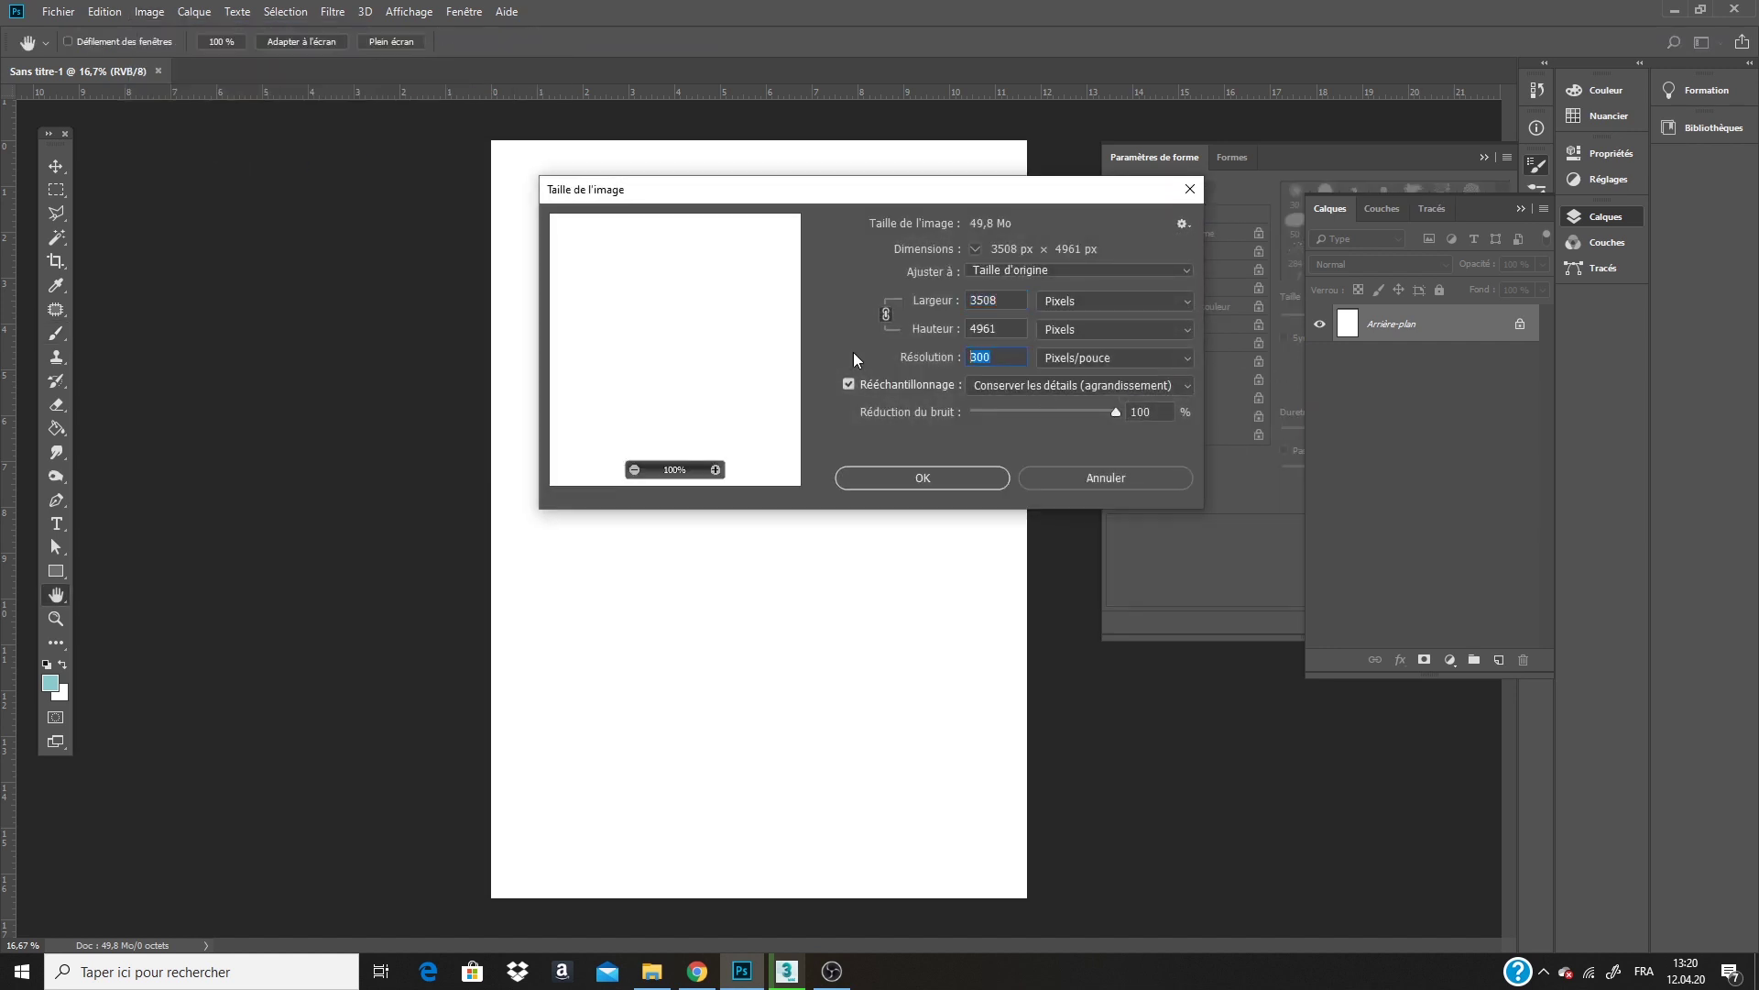
{"action": "type", "text": "100"}
{"action": "key", "text": "Return"}
{"action": "key", "text": "b"}
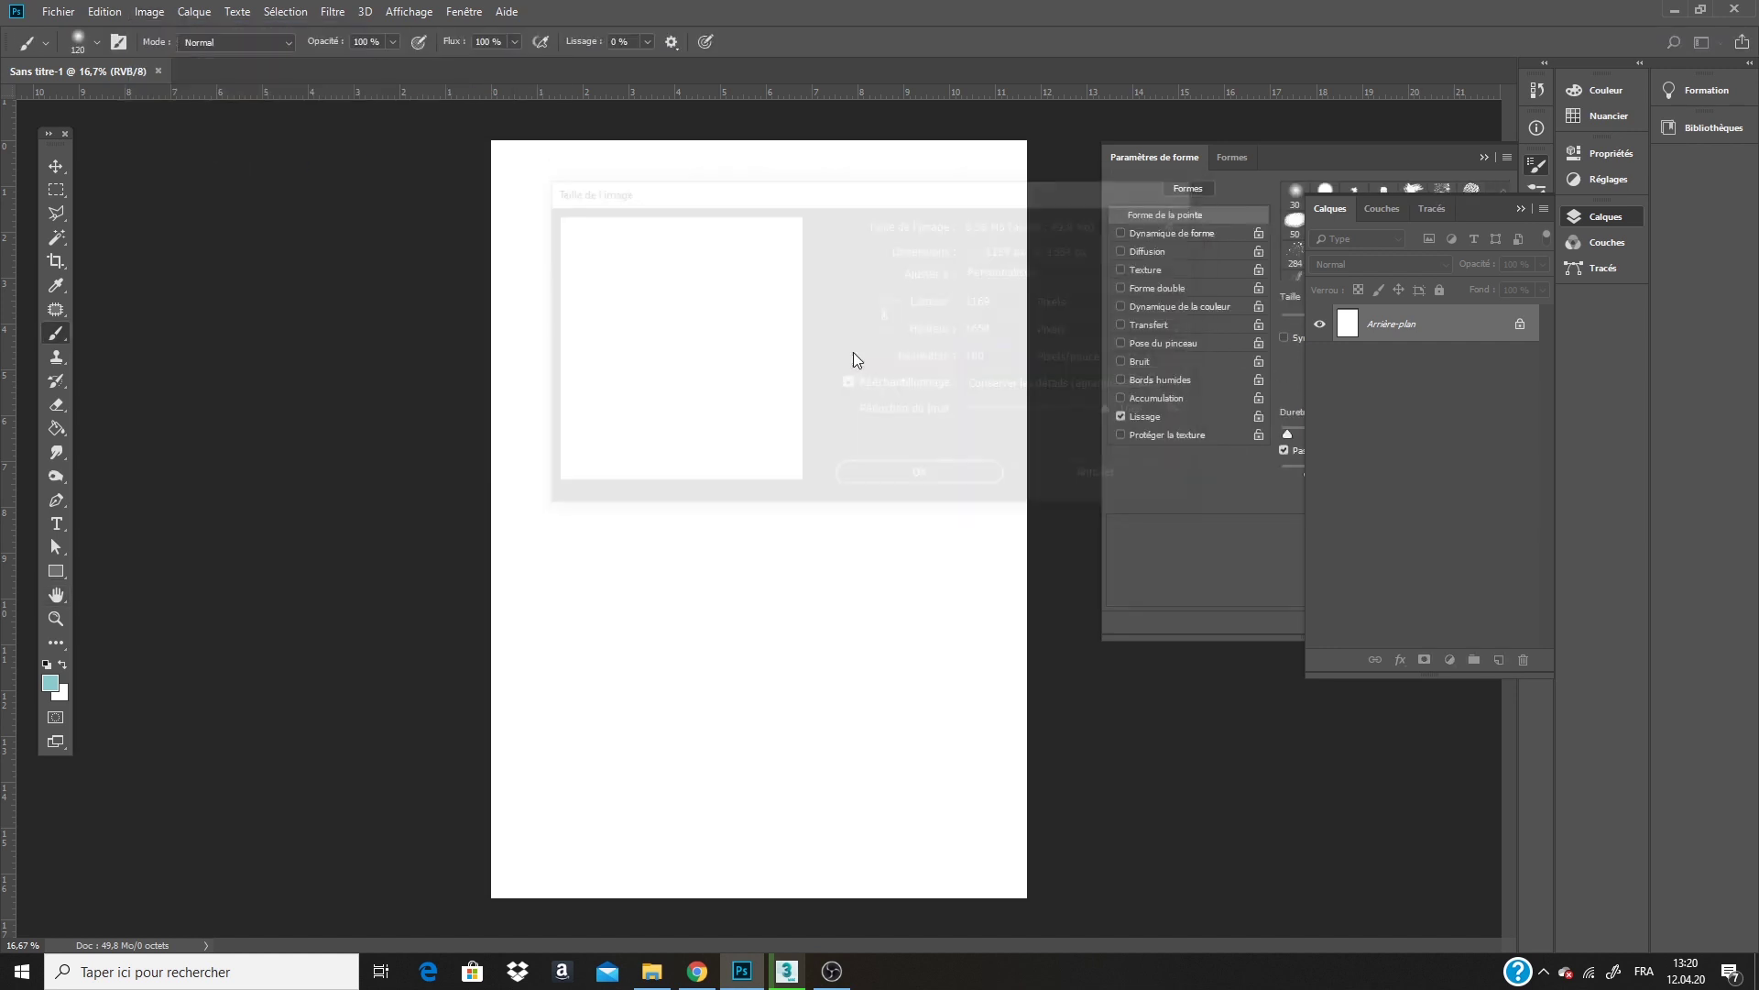
Crop the canvas height with the Crop tool to a nearly square format about 11 inches high.
{"action": "key", "text": "z"}
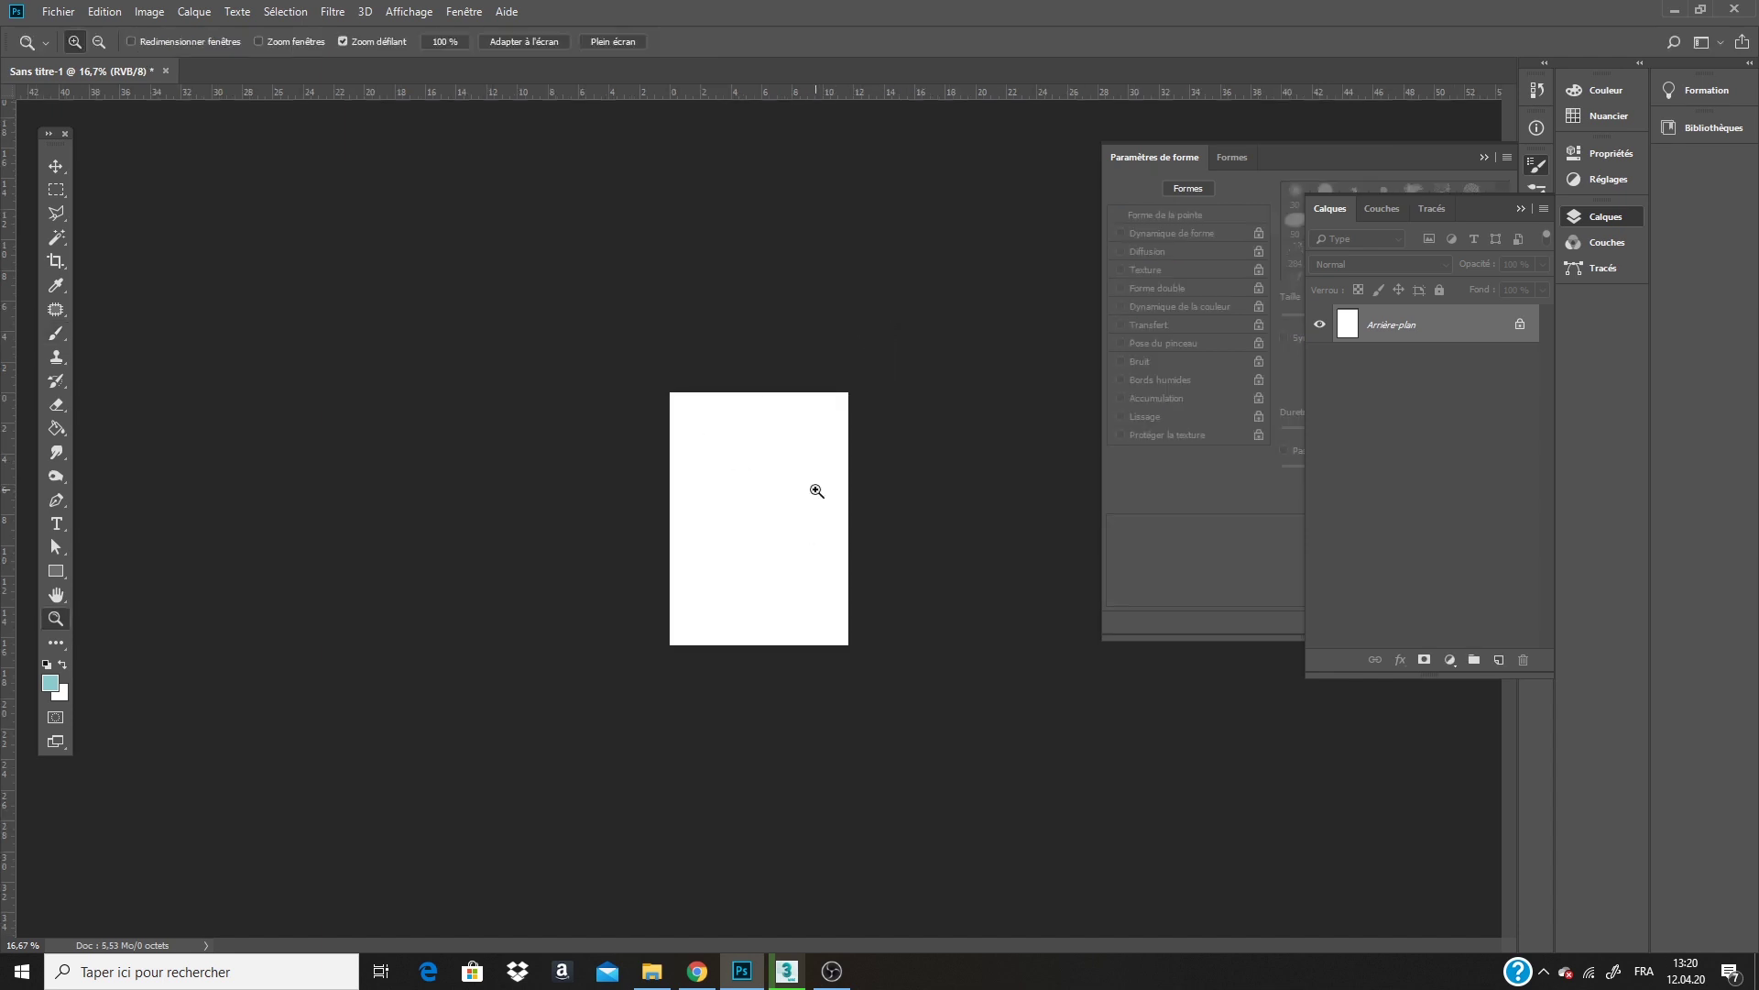
{"action": "left_click", "coordinate": [855, 540]}
{"action": "key", "text": "c"}
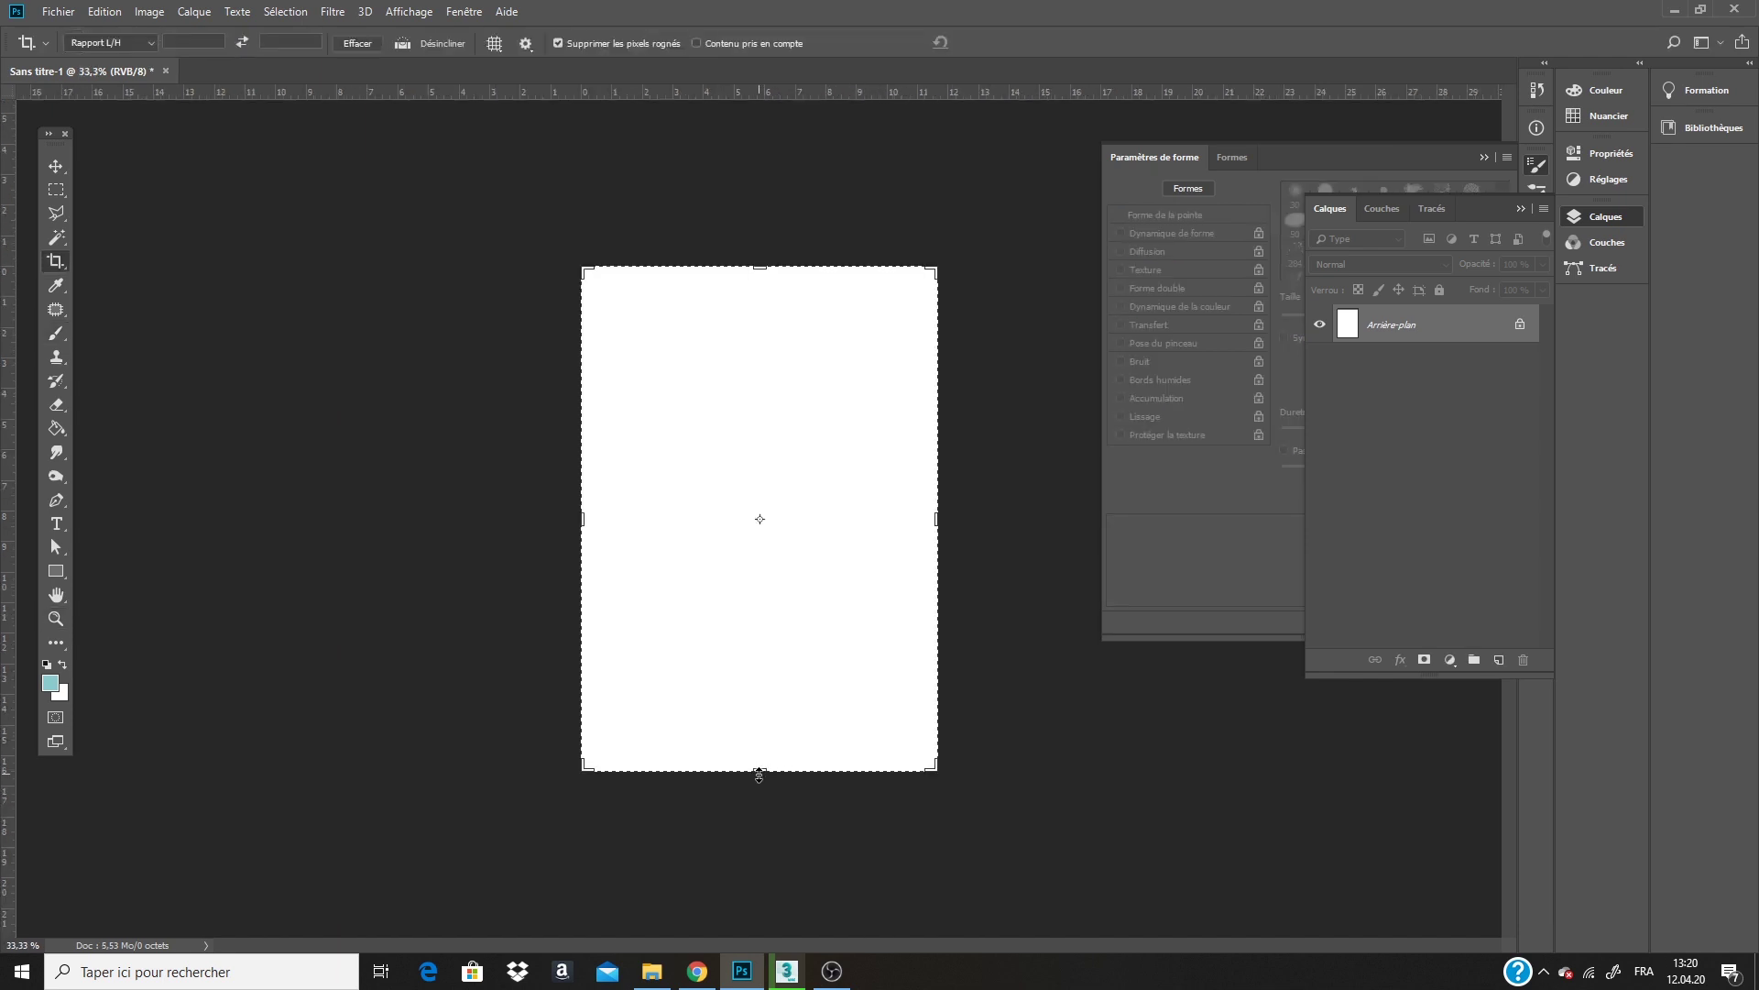
{"action": "left_click_drag", "start_coordinate": [759, 773], "coordinate": [774, 687]}
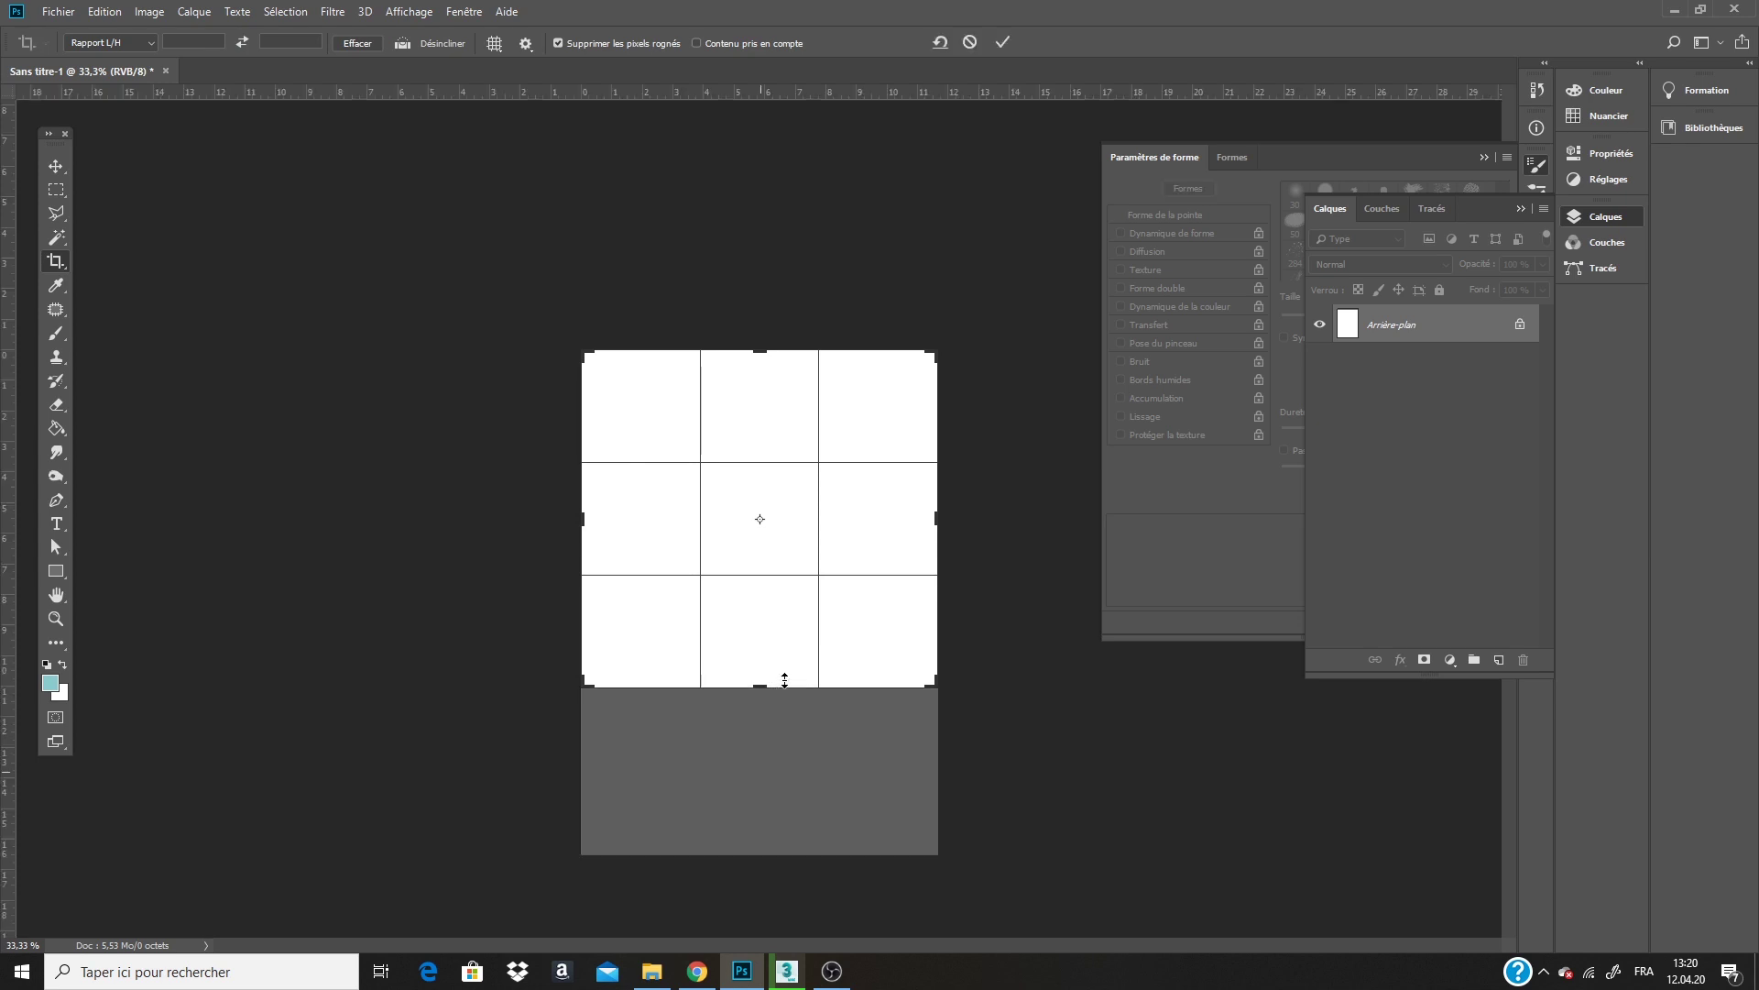
{"action": "key", "text": "Return"}
Place a vertical and a horizontal guide through the canvas centre, splitting it into four quadrants.
{"action": "key", "text": "z"}
{"action": "left_click", "coordinate": [790, 506]}
{"action": "left_click", "coordinate": [820, 500]}
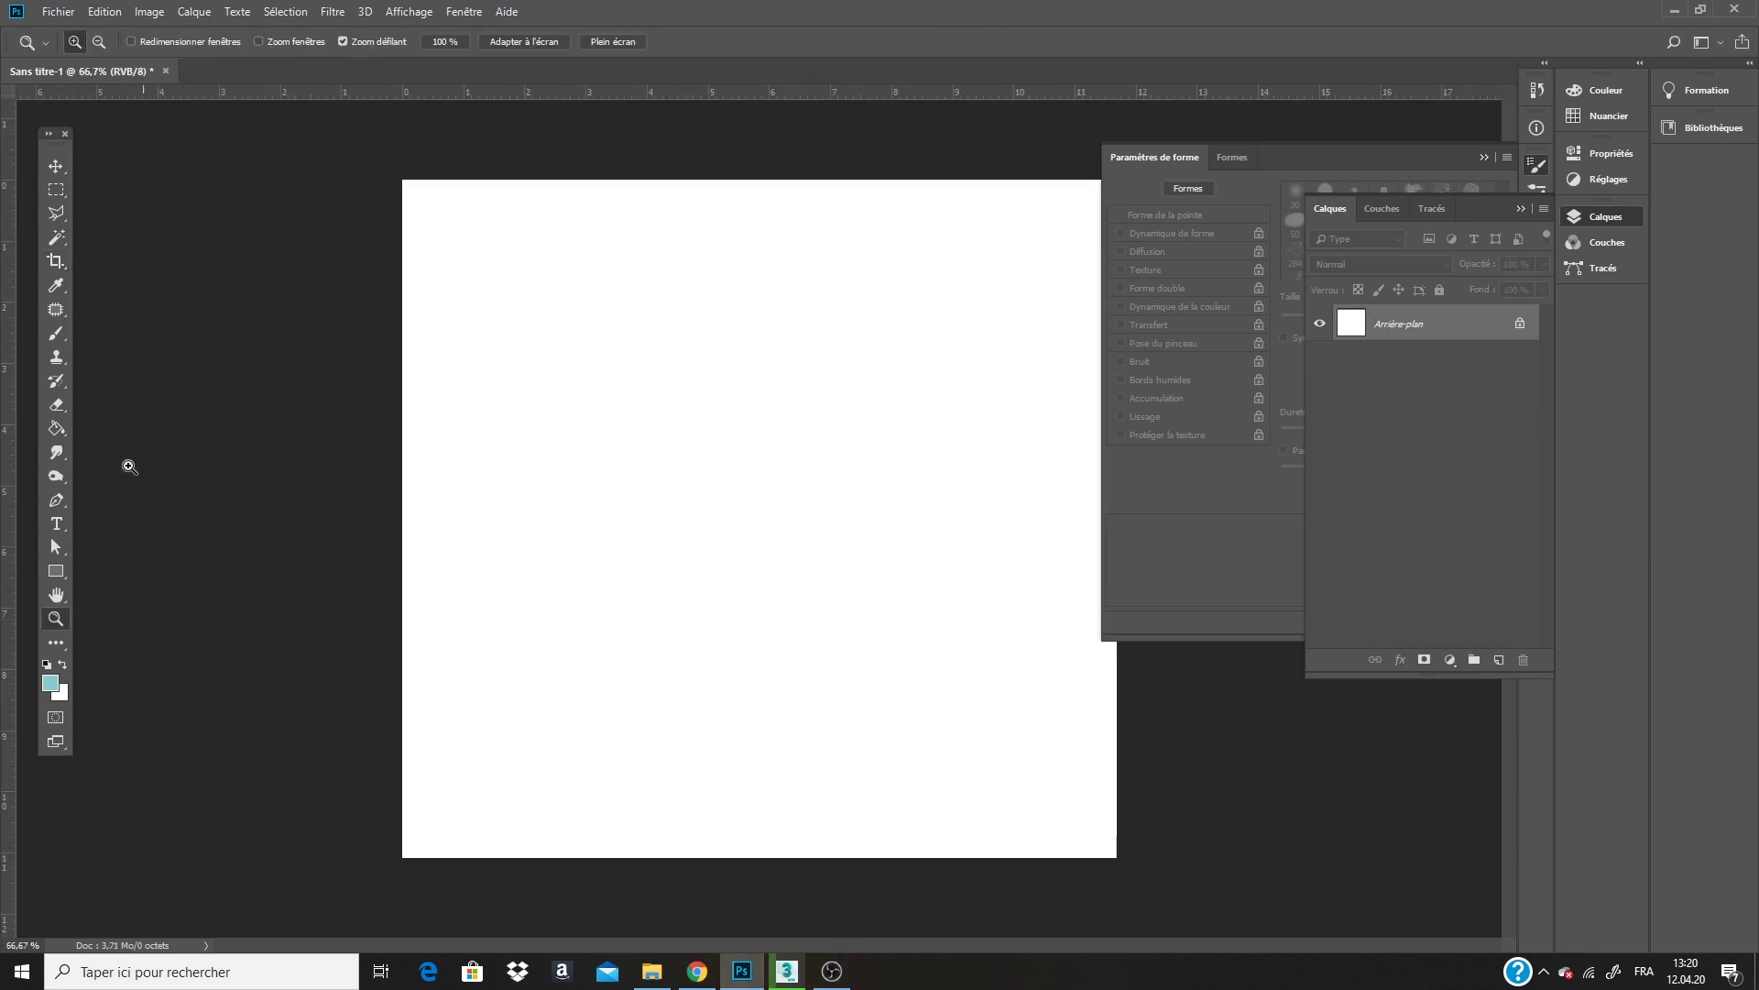
{"action": "left_click_drag", "start_coordinate": [7, 248], "coordinate": [756, 304]}
{"action": "left_click_drag", "start_coordinate": [590, 95], "coordinate": [845, 526]}
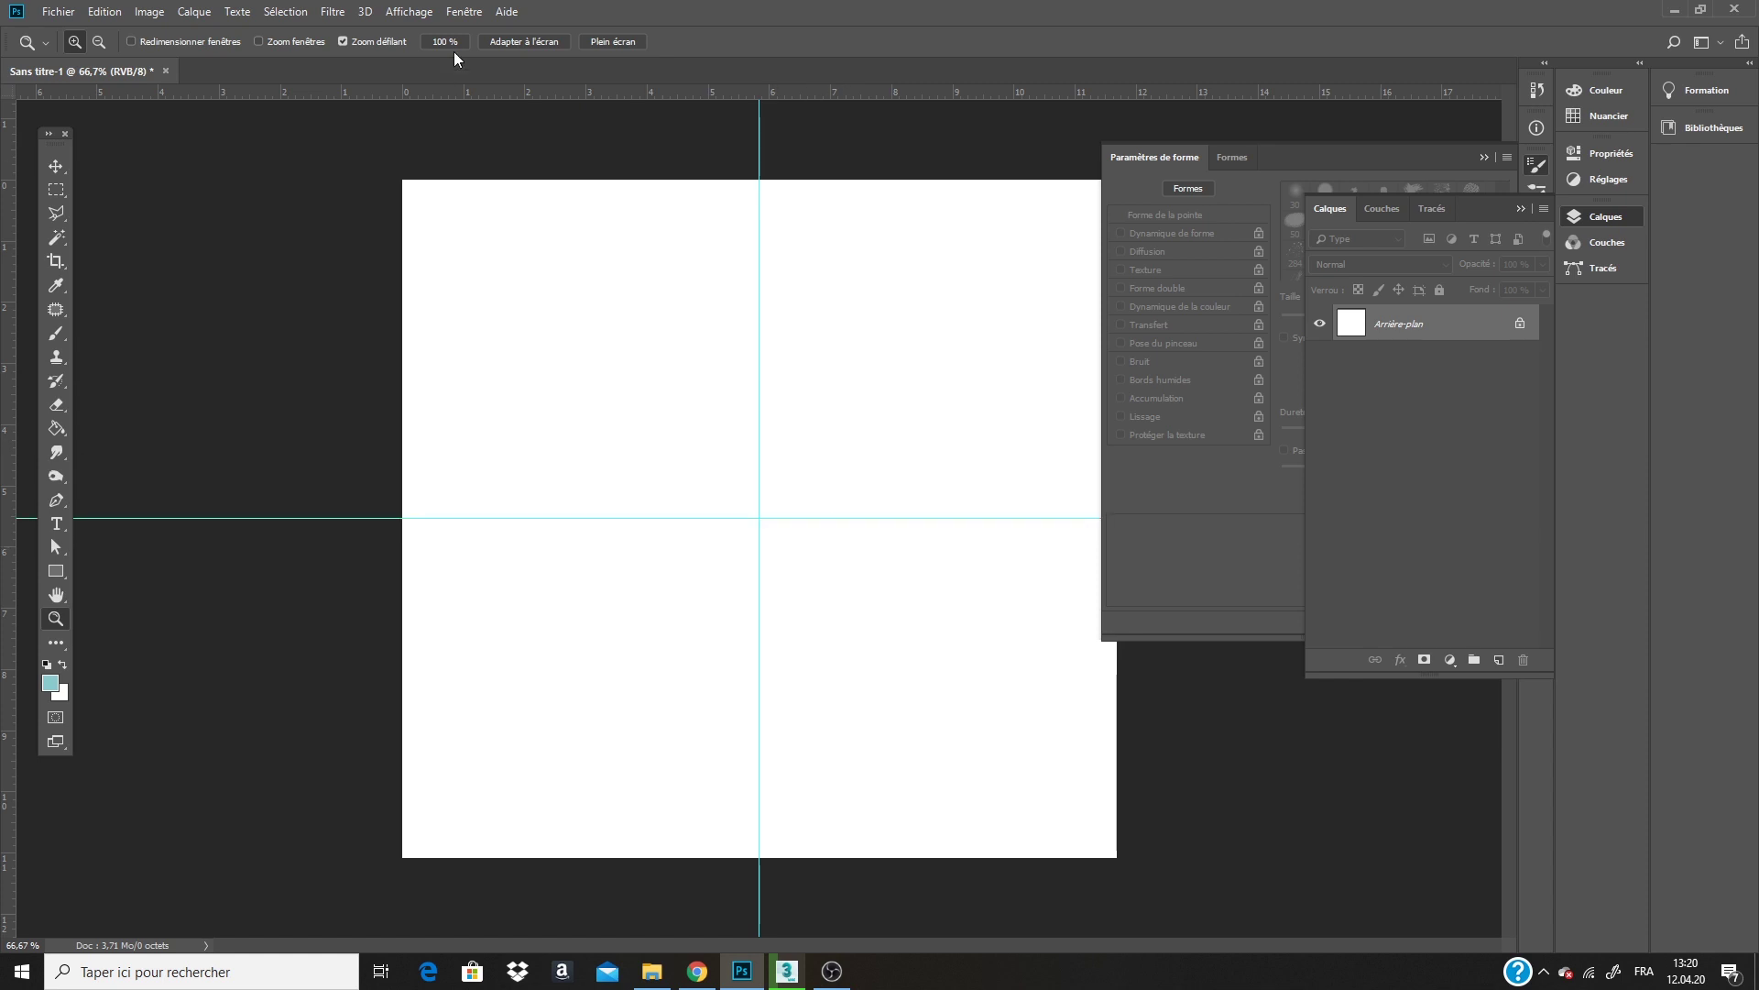
Select the upper-left quadrant, about 5.85 x 5.55 inches, fill it with pink f692f7 and deselect it.
{"action": "key", "text": "m"}
{"action": "left_click_drag", "start_coordinate": [402, 179], "coordinate": [758, 517]}
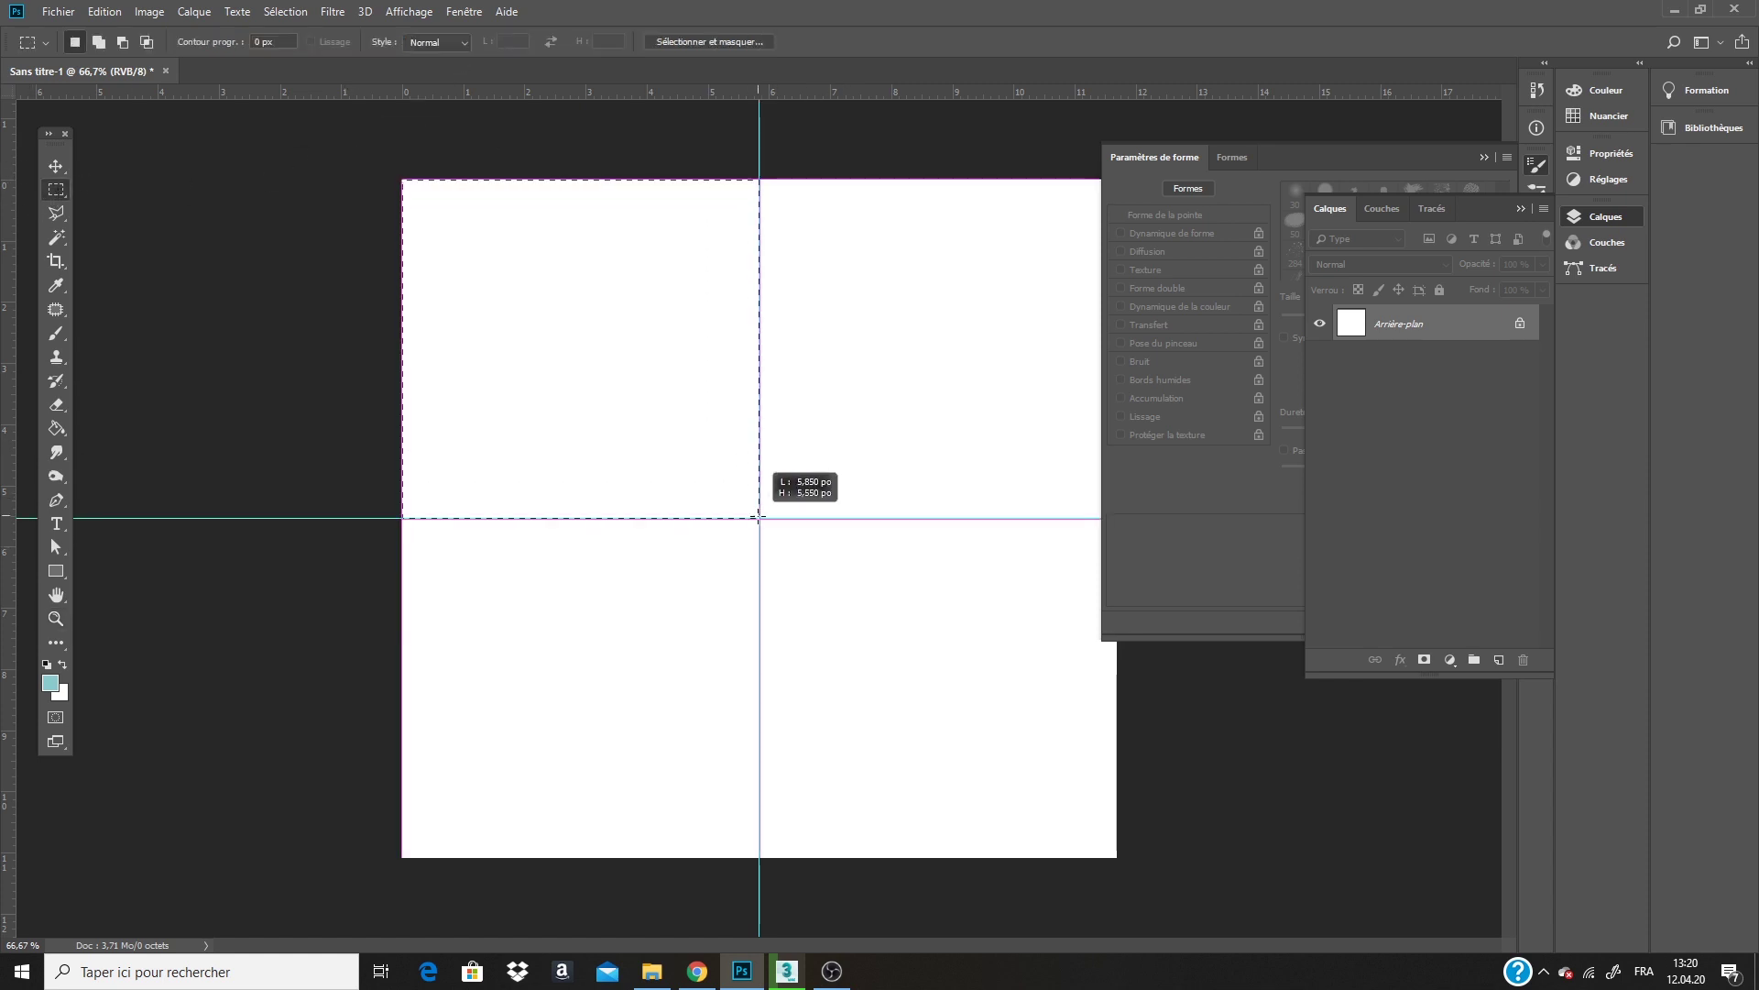
{"action": "left_click", "coordinate": [51, 683]}
{"action": "left_click", "coordinate": [1445, 276]}
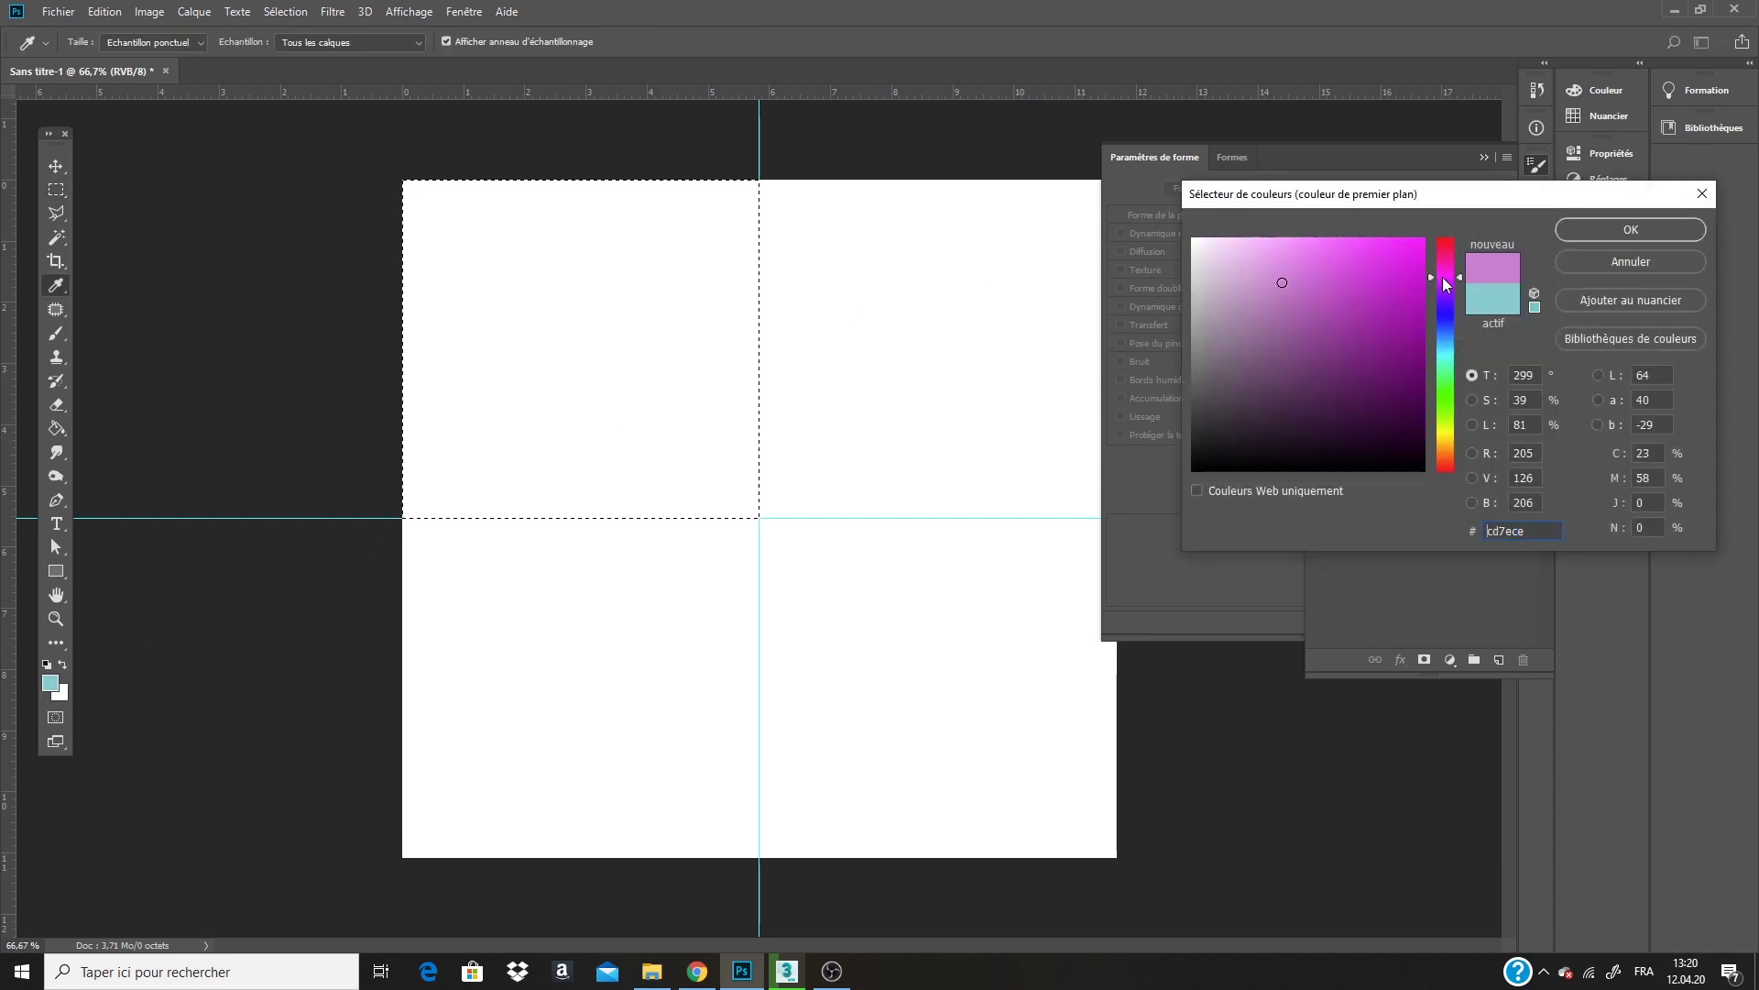
{"action": "left_click", "coordinate": [1664, 229]}
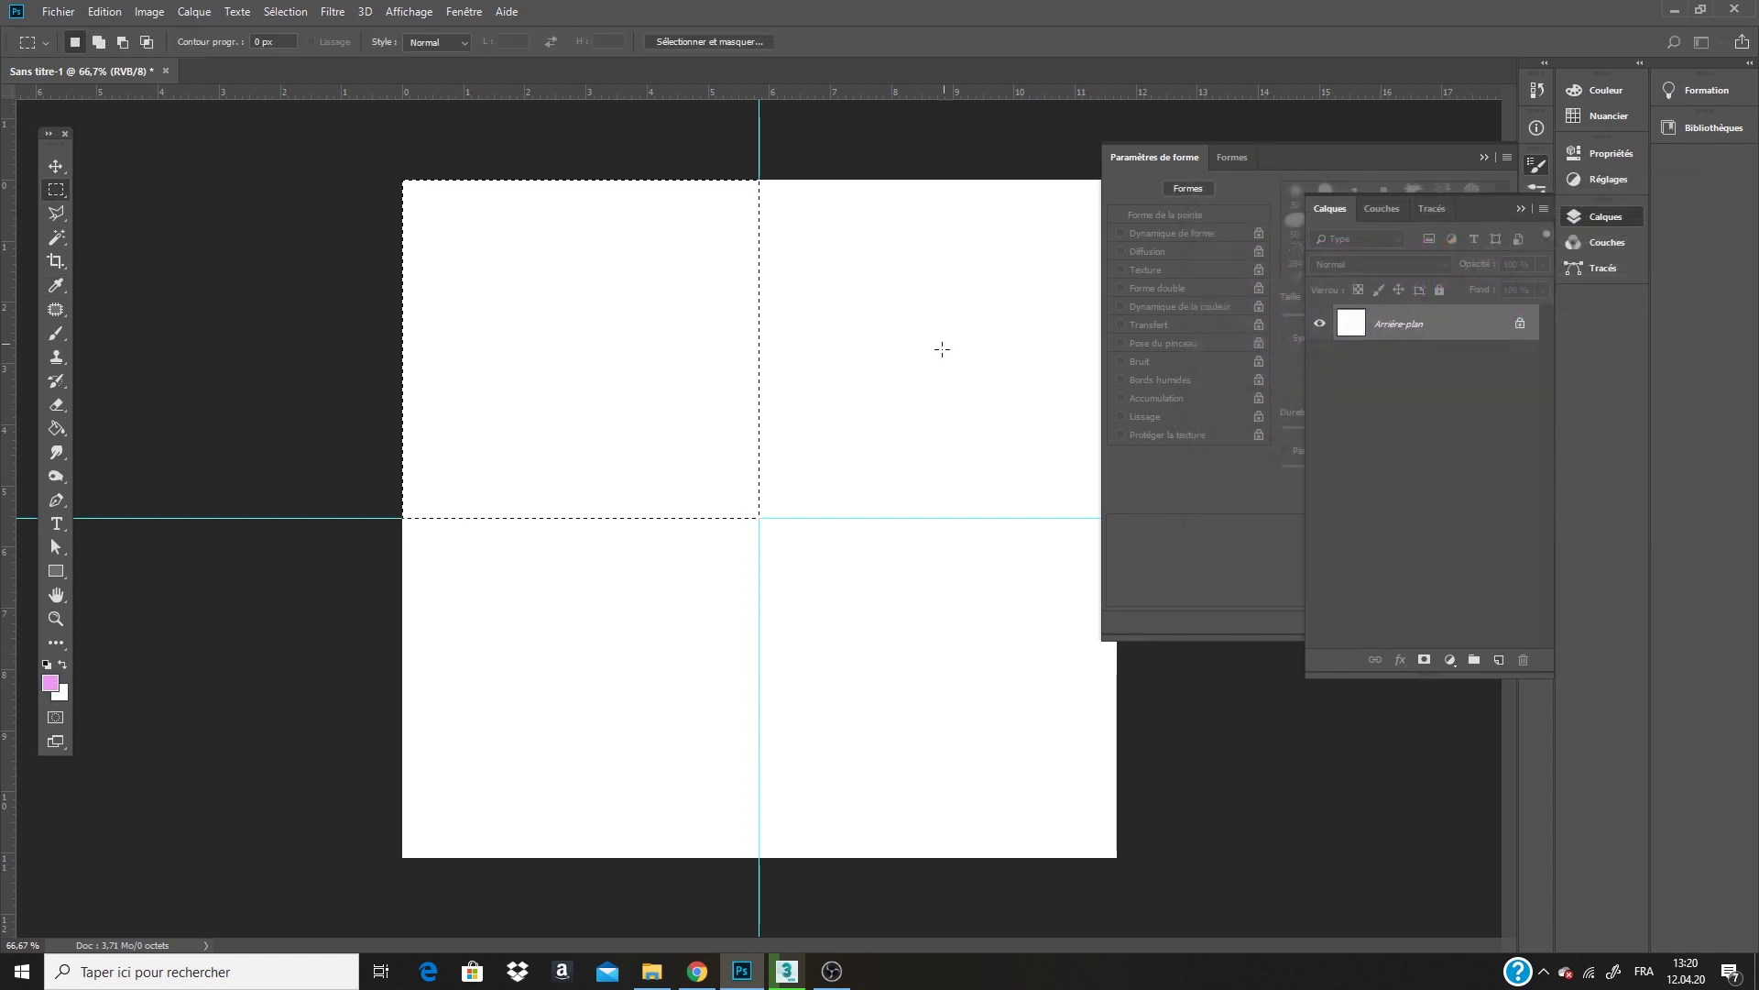
{"action": "key", "text": "alt+BackSpace"}
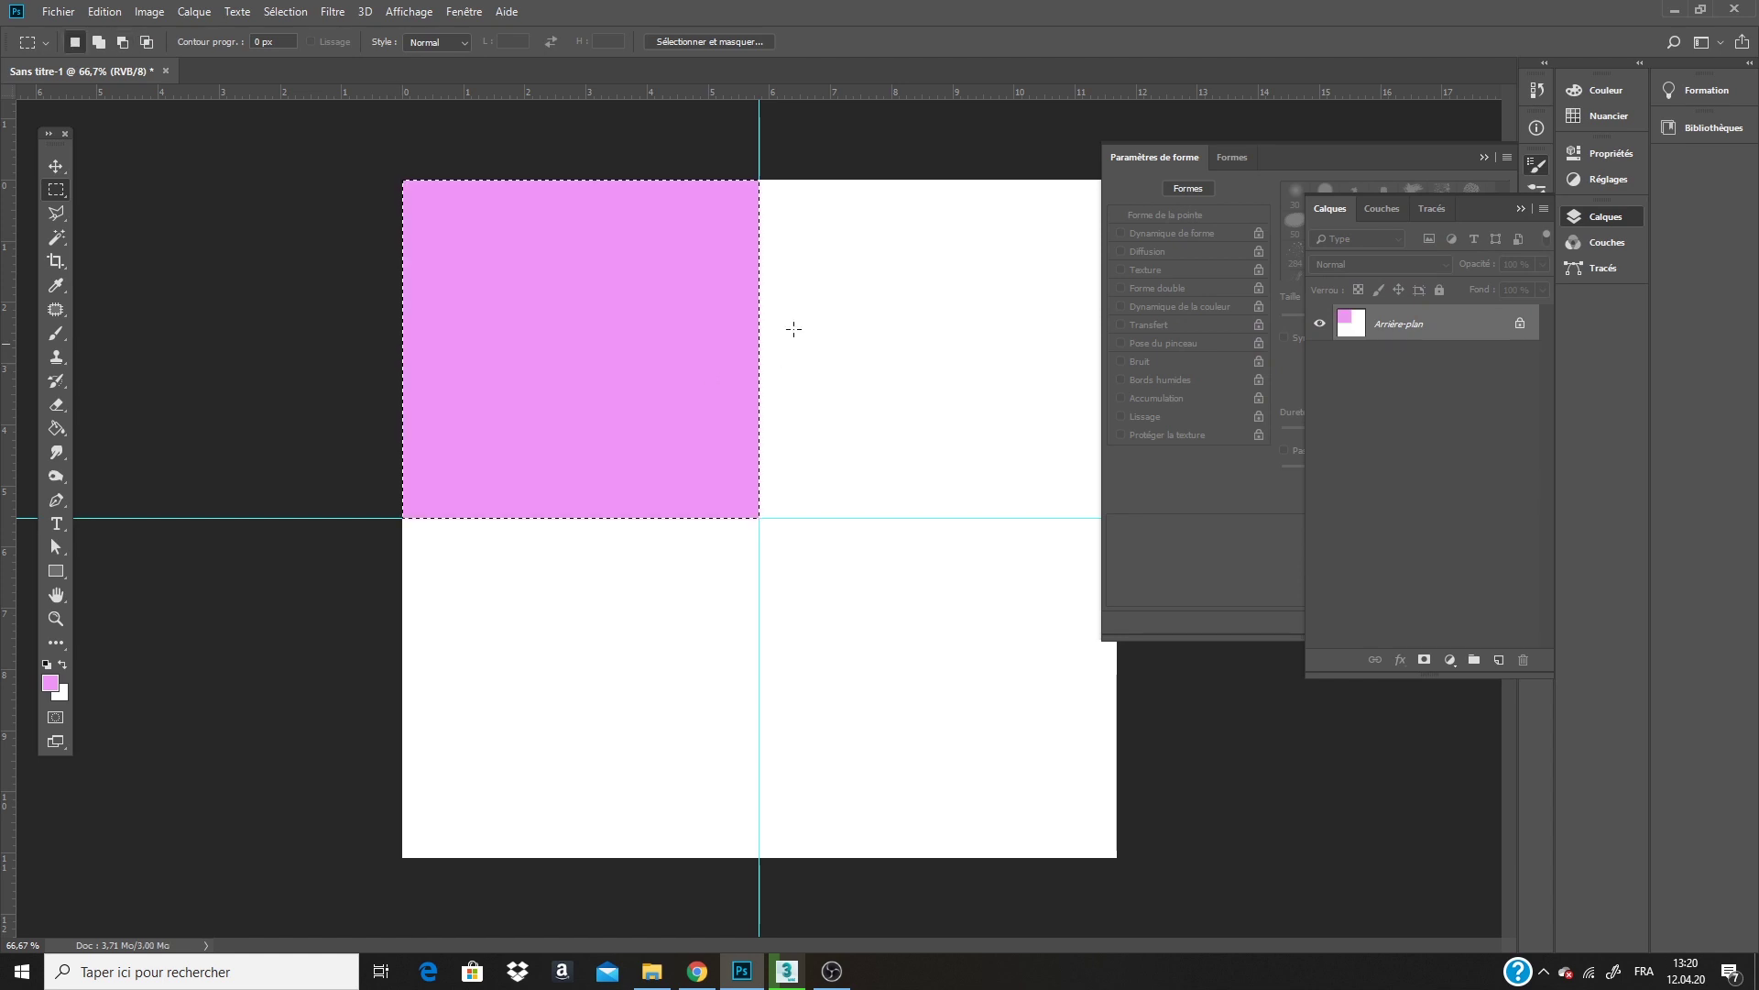
{"action": "key", "text": "ctrl+d"}
Select the upper-right quadrant and fill it with green 76c970.
{"action": "left_click_drag", "start_coordinate": [756, 174], "coordinate": [1141, 514]}
{"action": "left_click", "coordinate": [53, 684]}
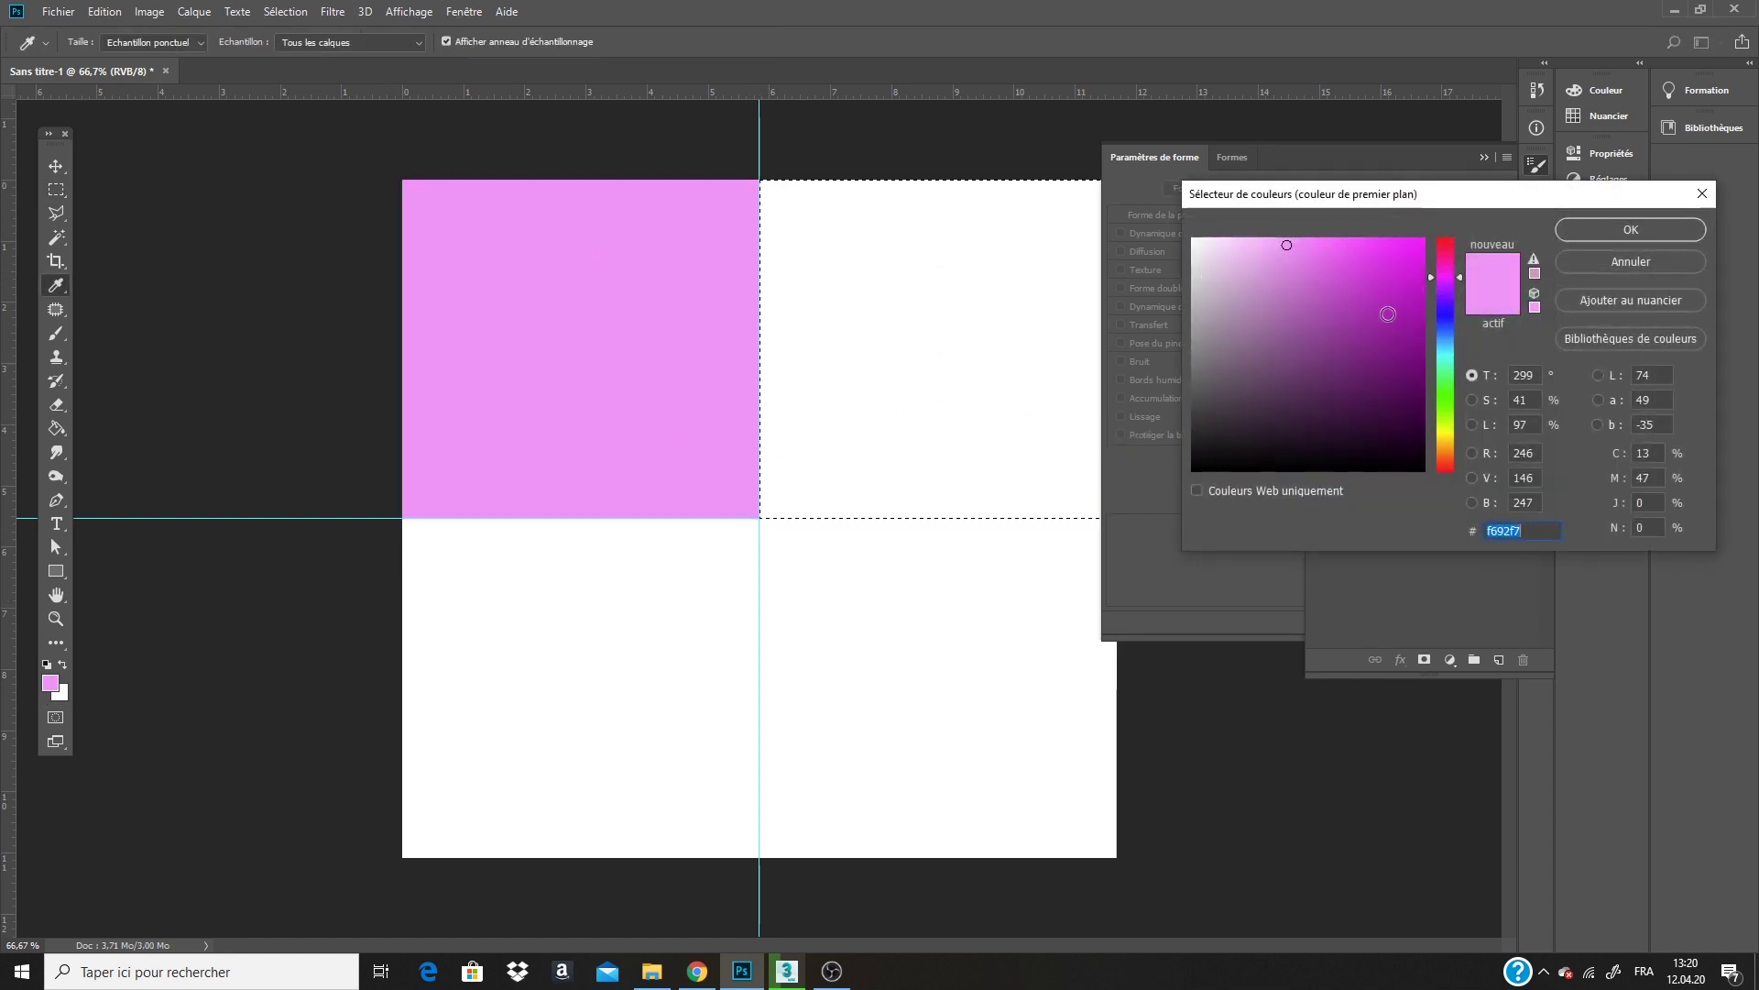
{"action": "left_click", "coordinate": [1445, 396]}
{"action": "left_click", "coordinate": [1315, 276]}
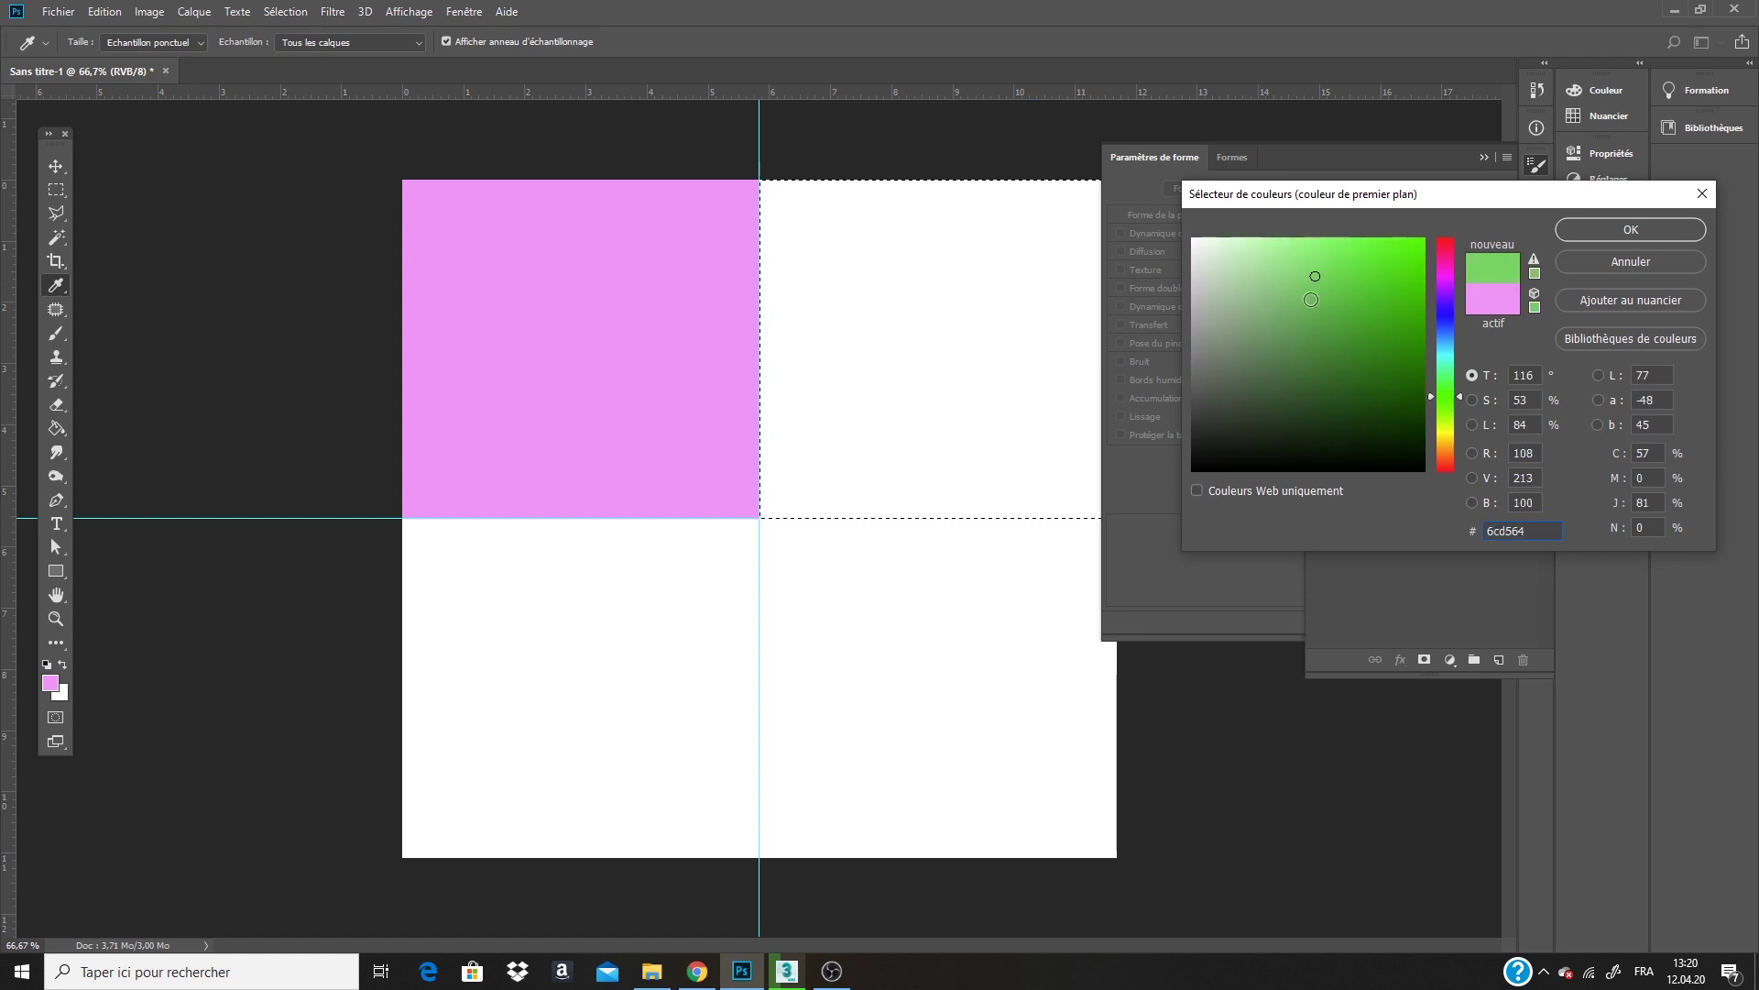
{"action": "left_click", "coordinate": [1295, 287]}
{"action": "left_click", "coordinate": [1601, 231]}
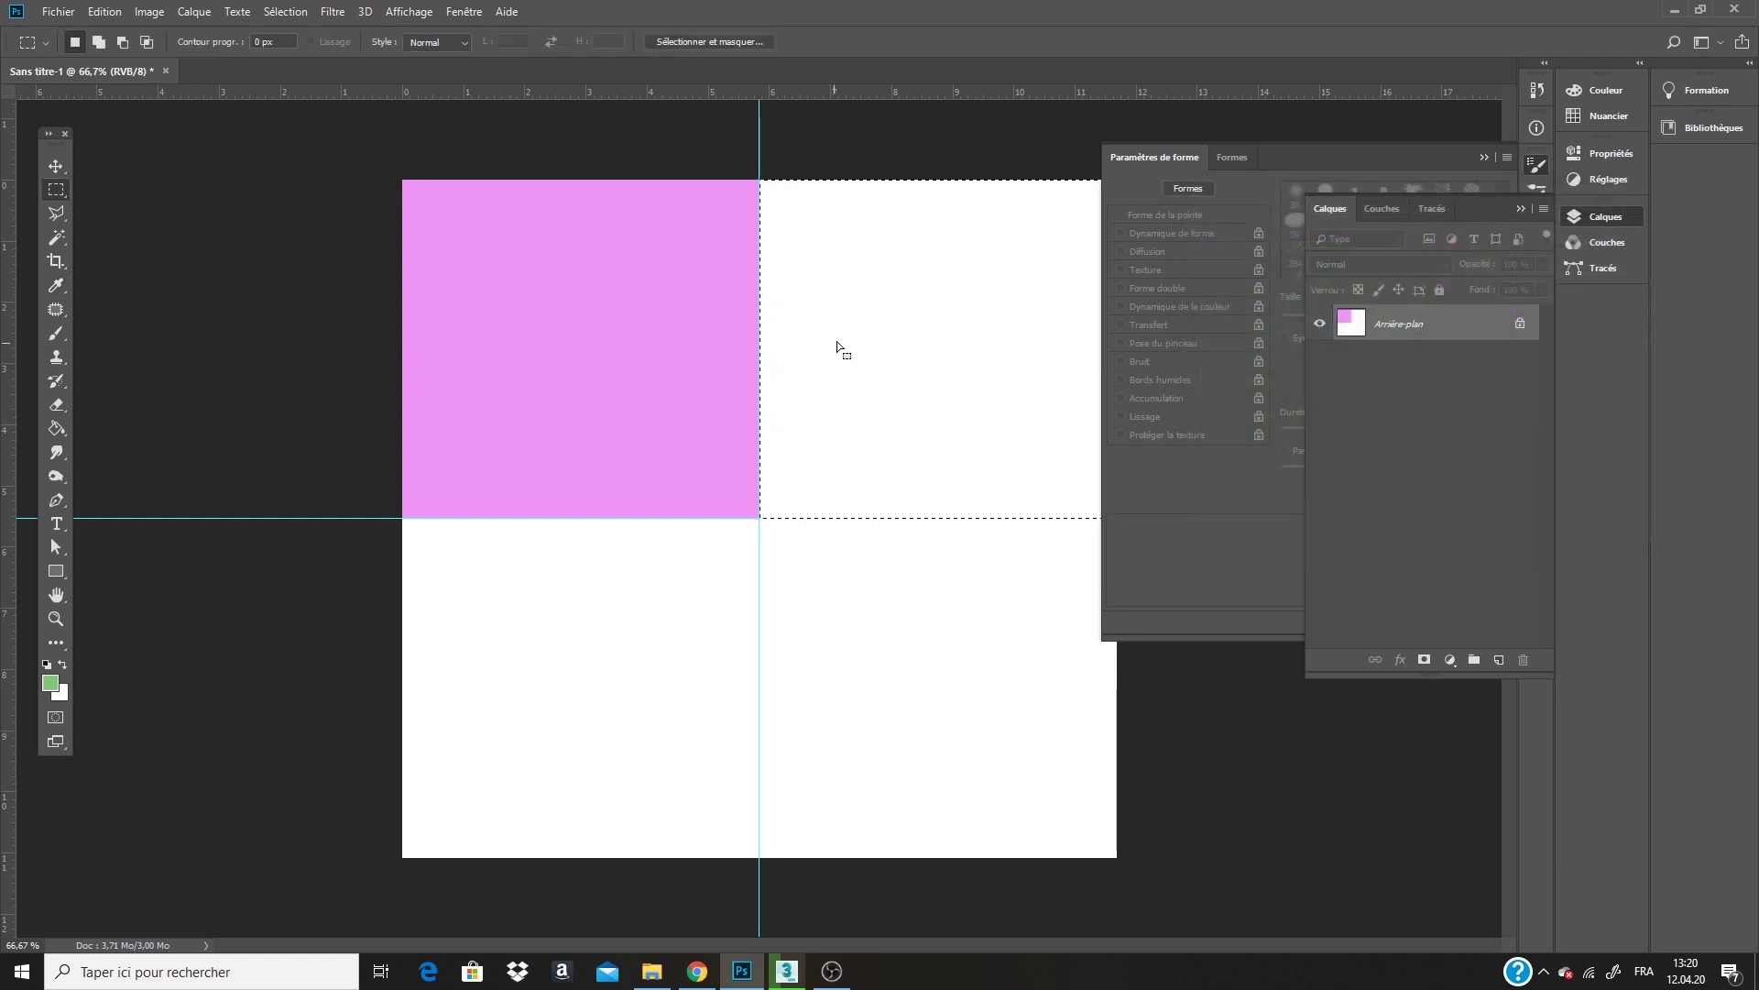
{"action": "key", "text": "m"}
{"action": "key", "text": "alt+BackSpace"}
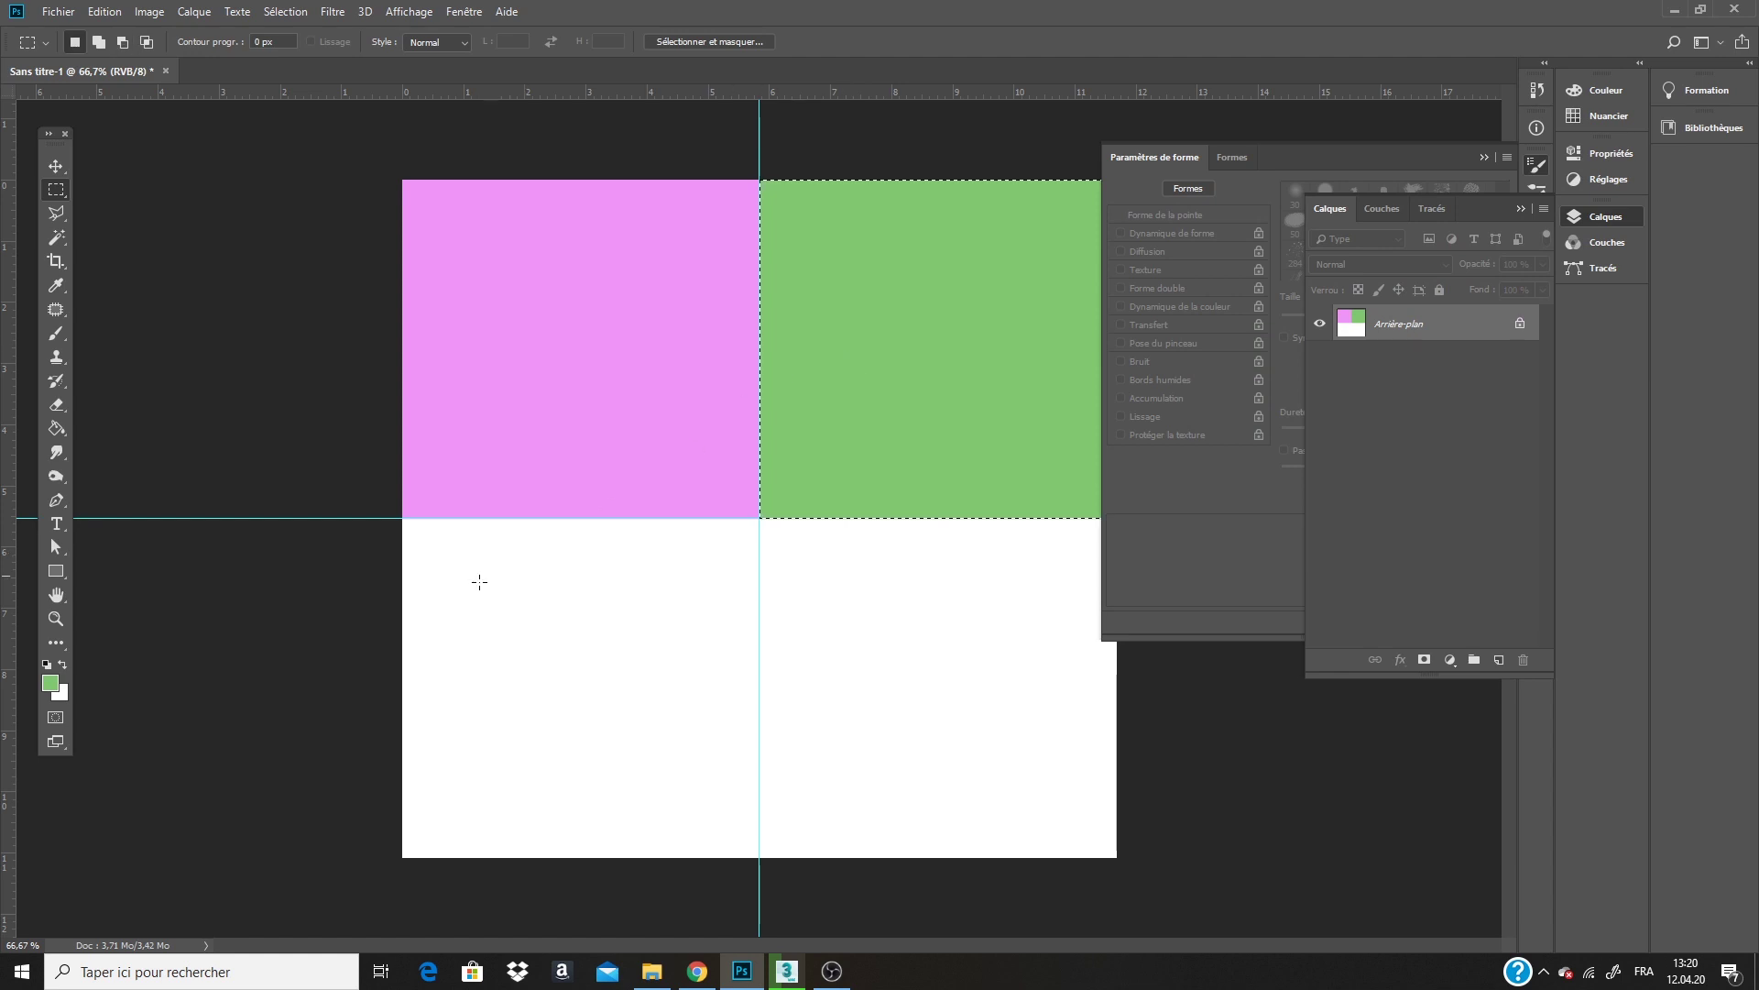
Select the lower-left quadrant and fill it with light blue 82daf7.
{"action": "left_click_drag", "start_coordinate": [403, 518], "coordinate": [759, 858]}
{"action": "left_click", "coordinate": [50, 682]}
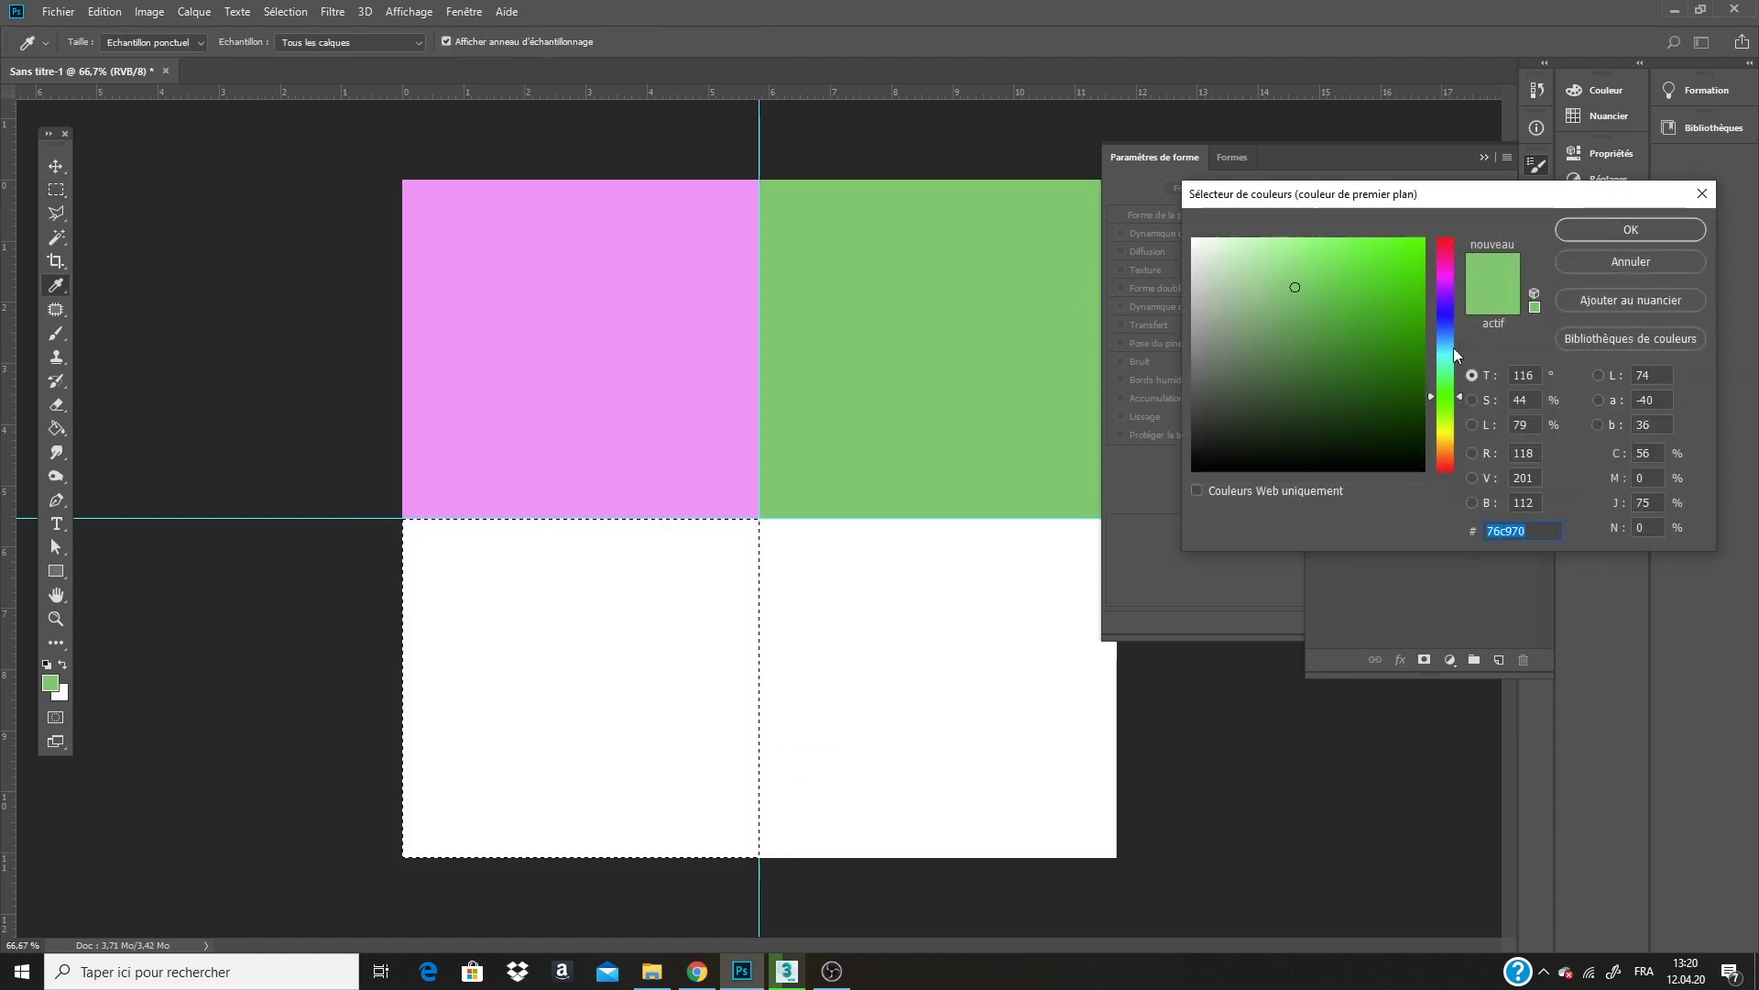
{"action": "left_click", "coordinate": [1452, 344]}
{"action": "left_click", "coordinate": [1312, 253]}
{"action": "left_click", "coordinate": [1596, 236]}
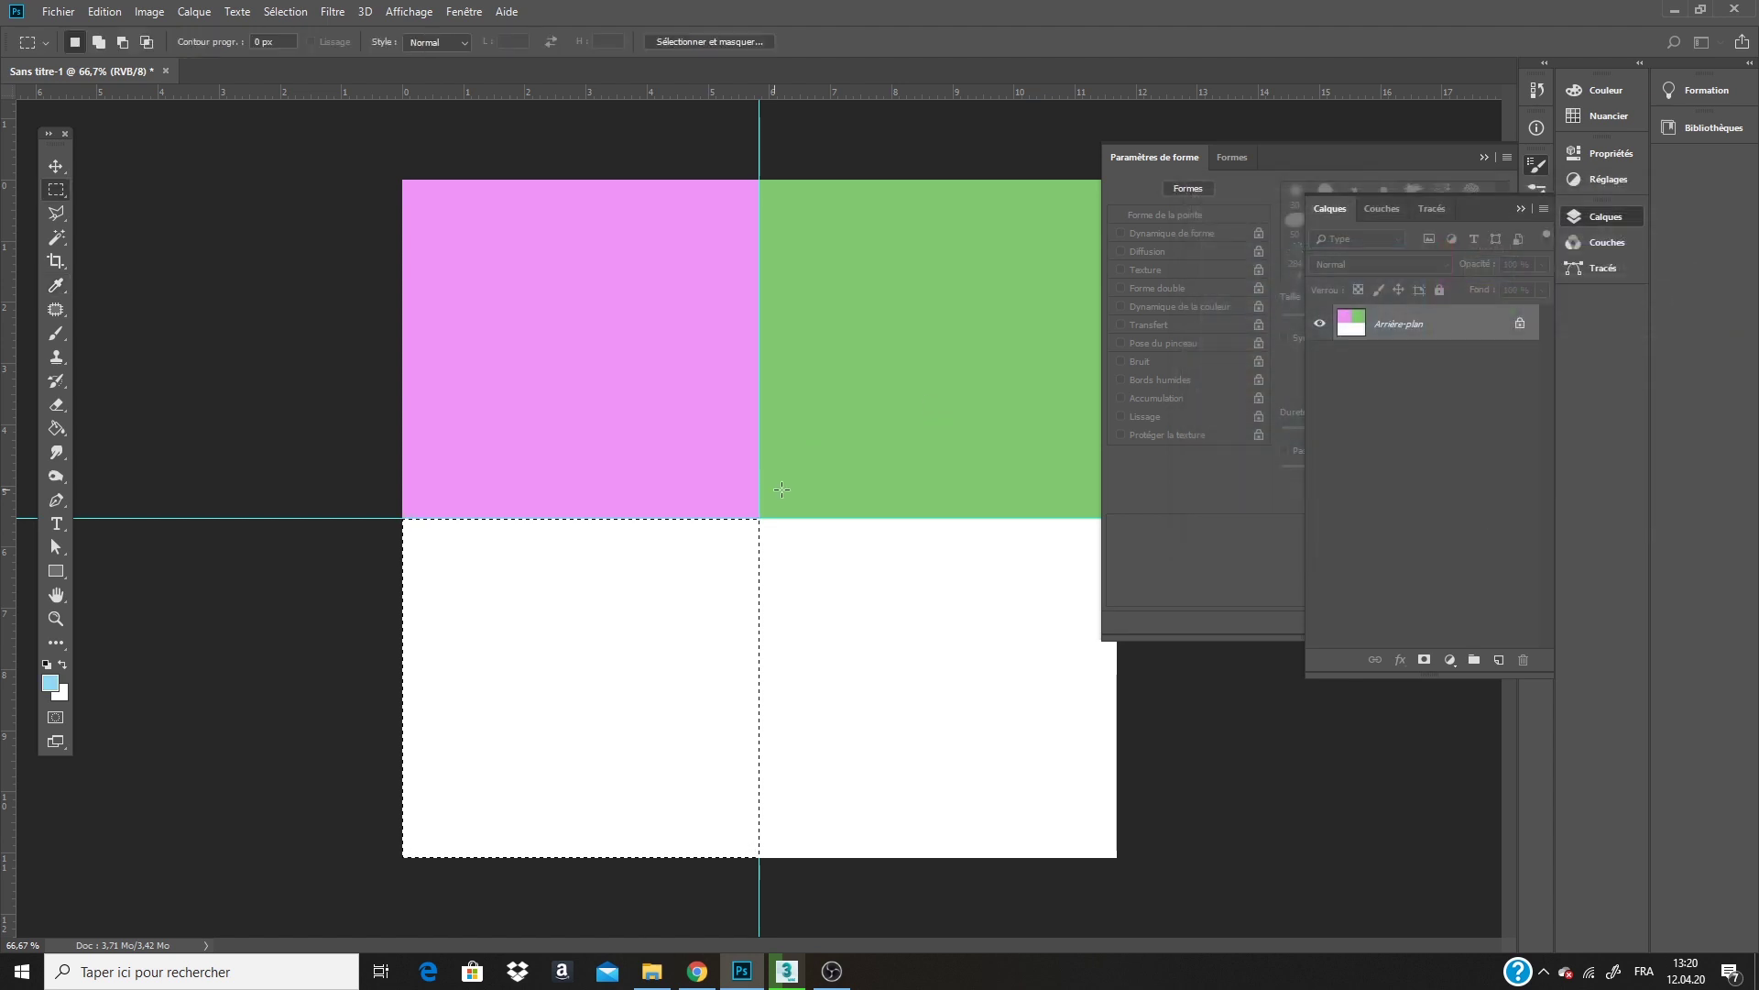
{"action": "key", "text": "alt+BackSpace"}
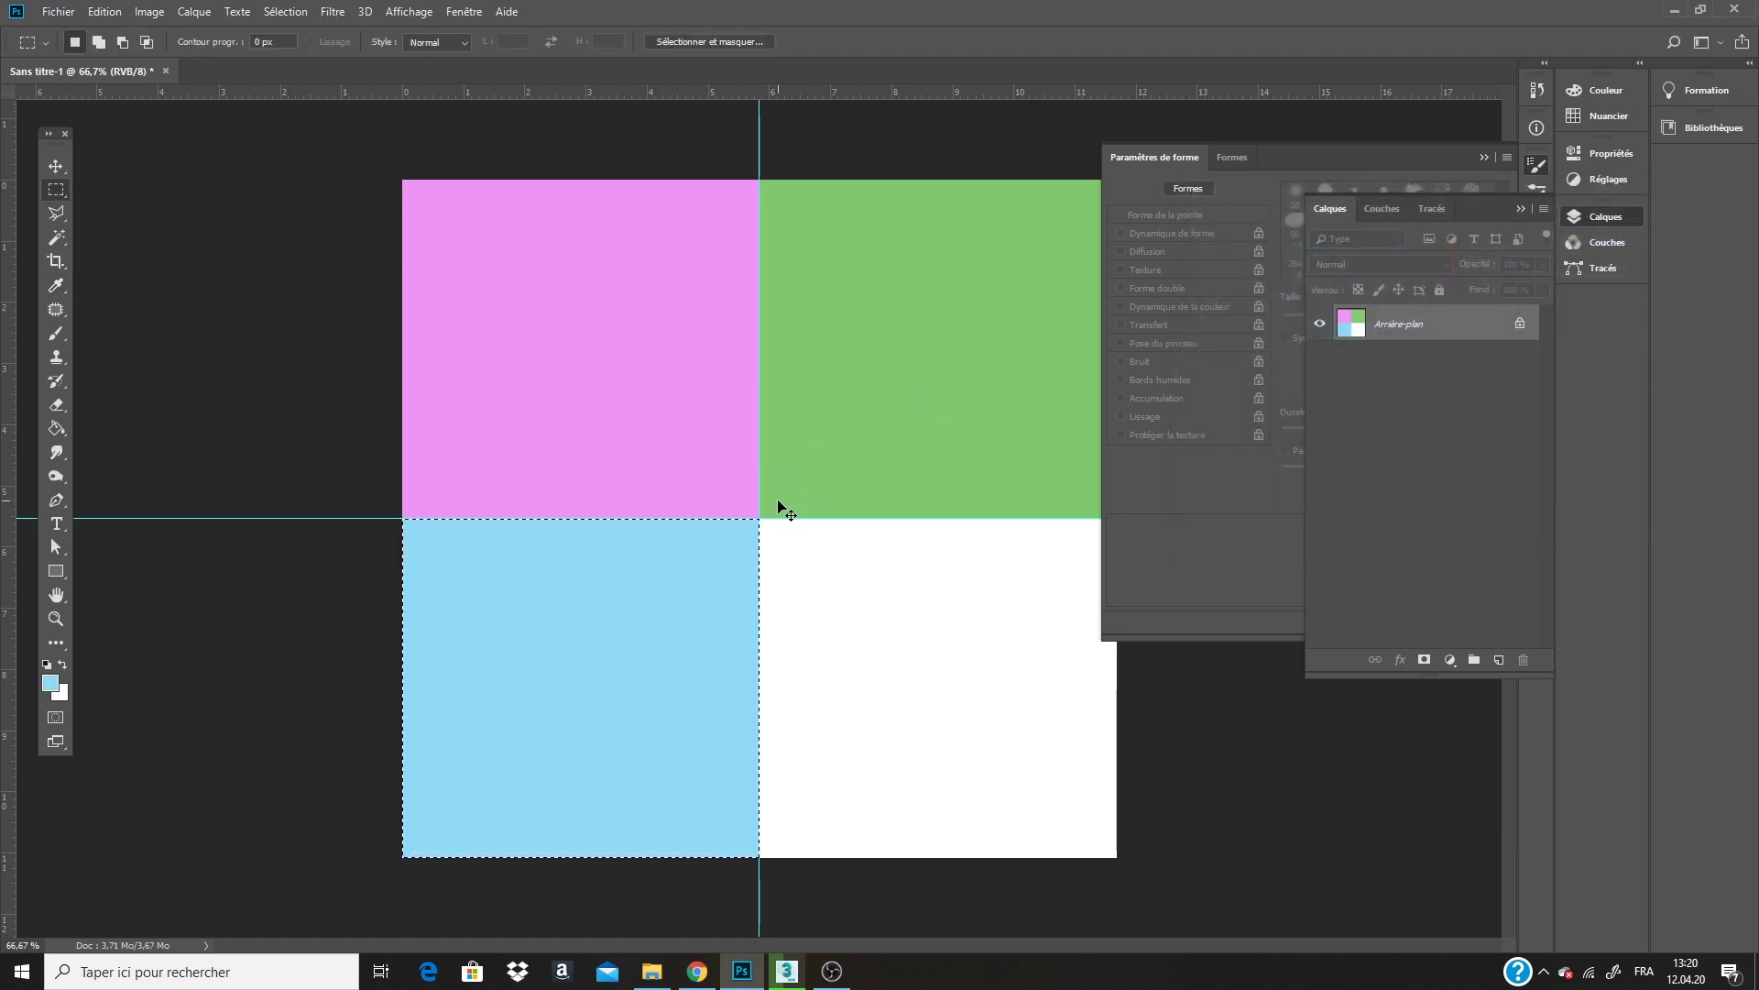
Select the lower-right quadrant, fill it with a fully saturated orange of hue 38 and clear the selection.
{"action": "left_click_drag", "start_coordinate": [871, 609], "coordinate": [759, 516]}
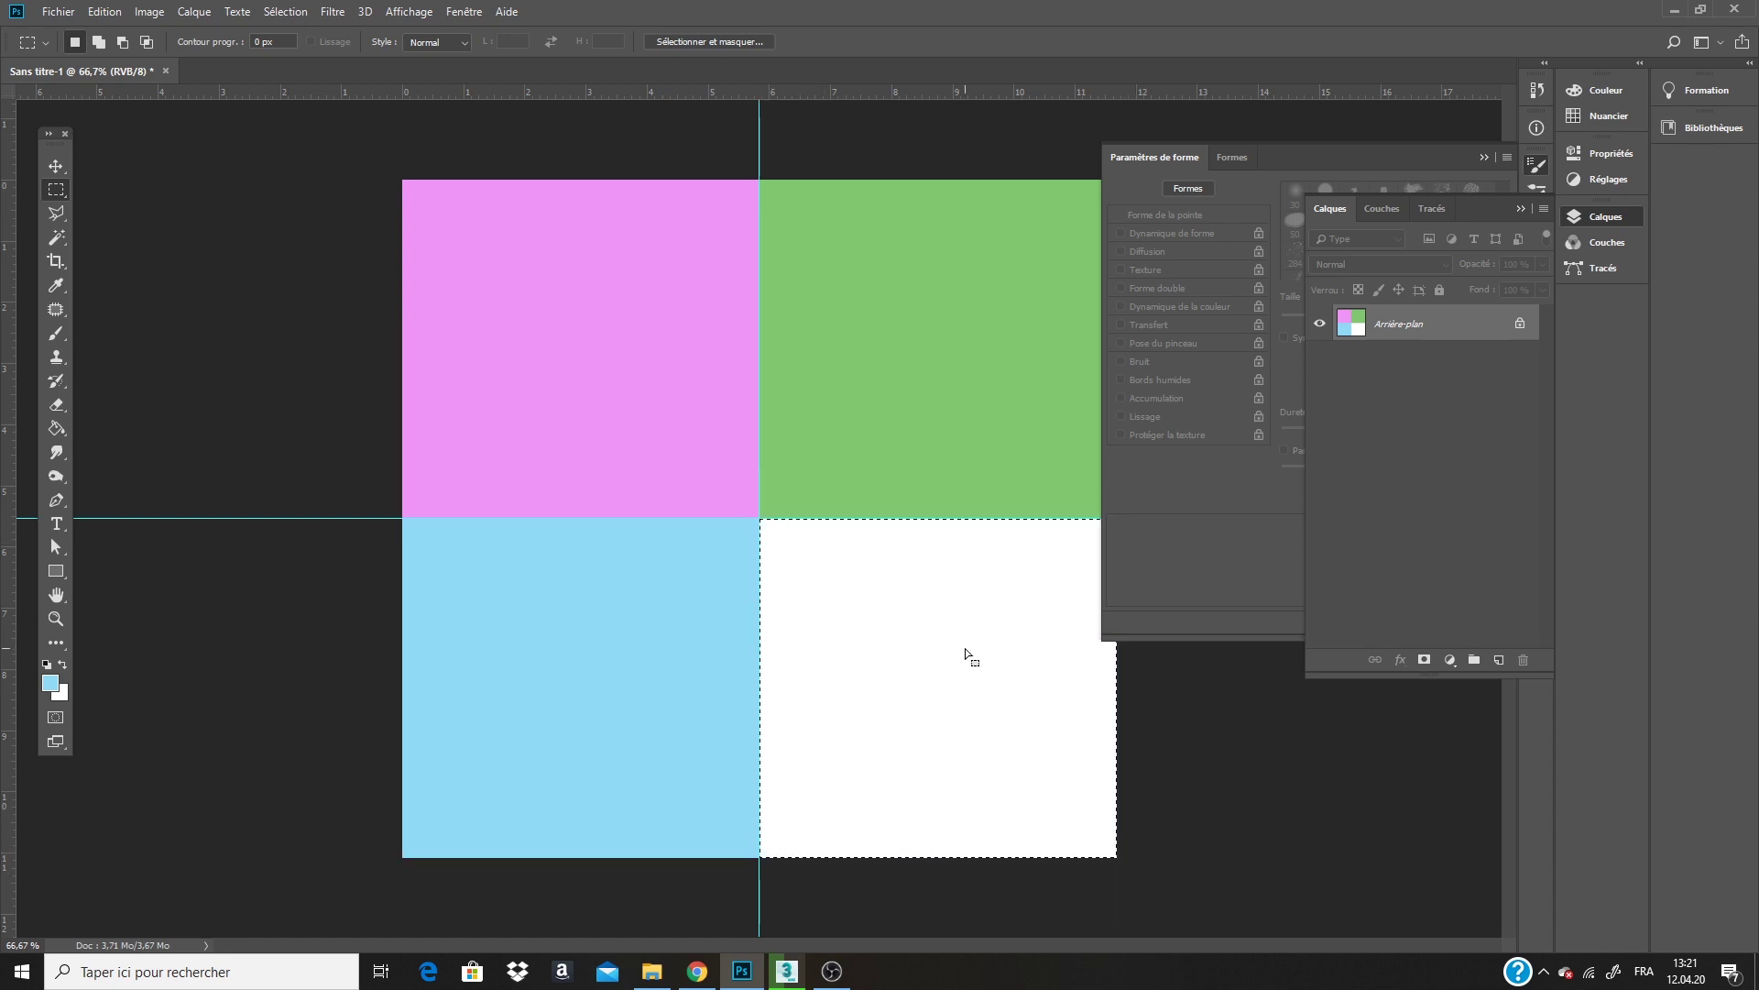
{"action": "left_click", "coordinate": [50, 683]}
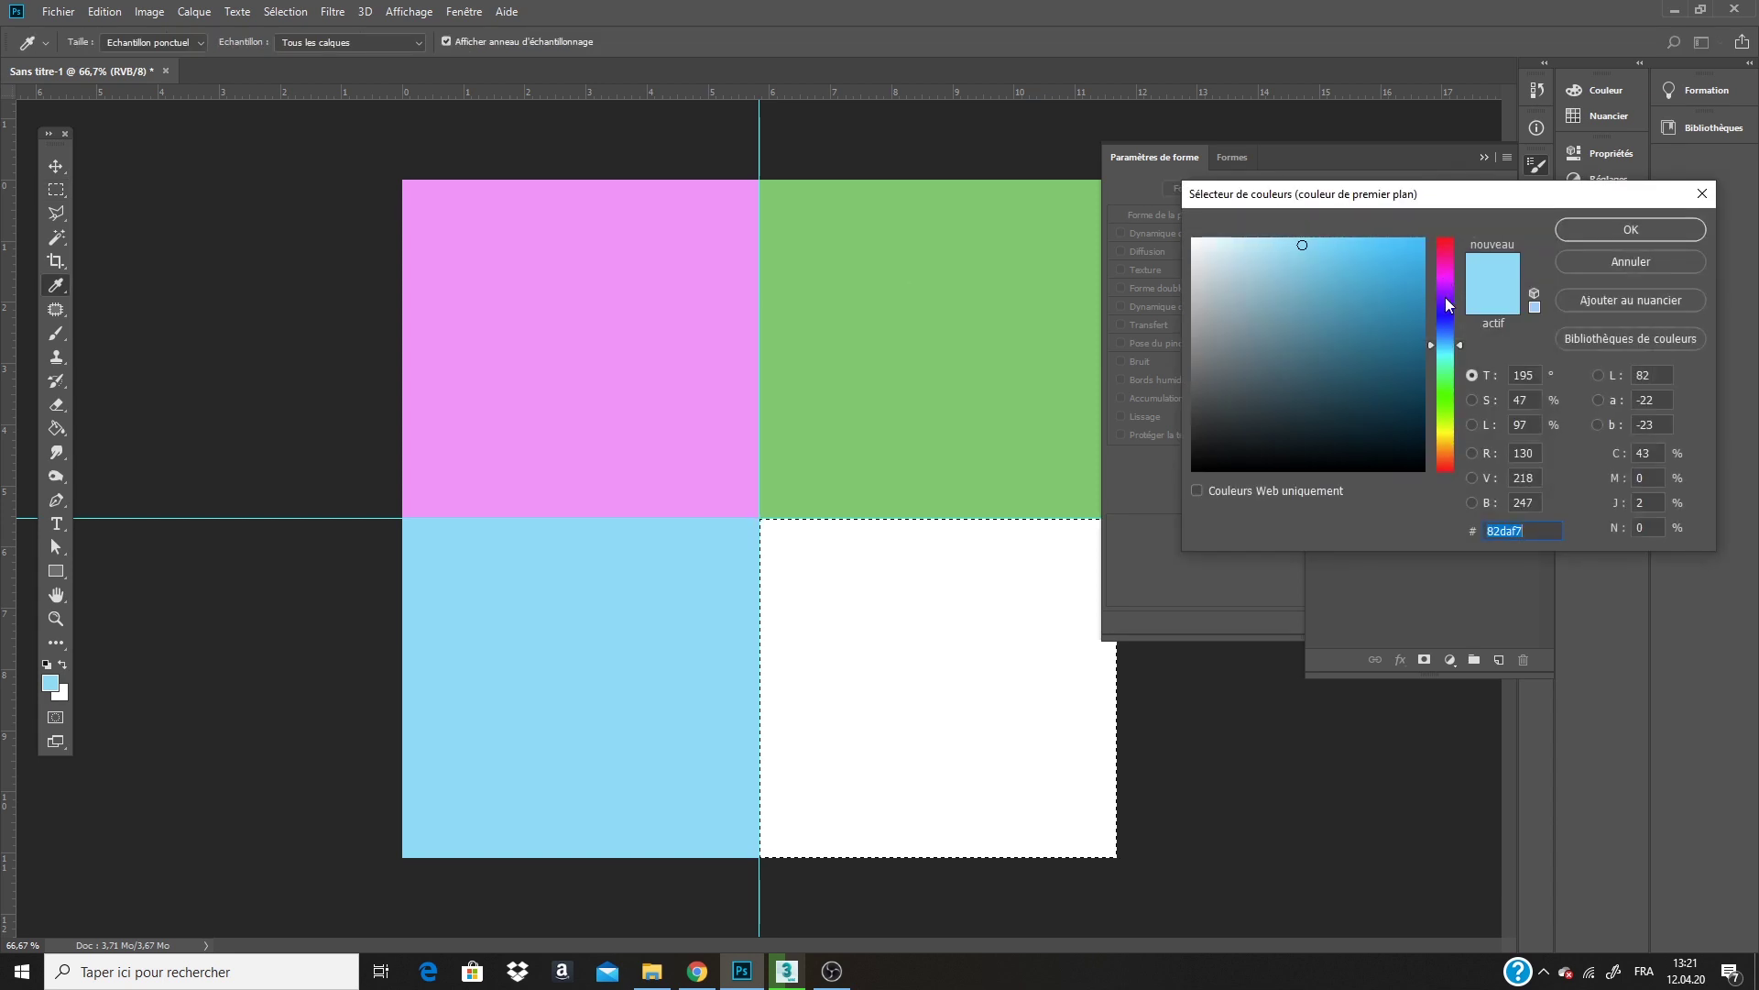
{"action": "left_click", "coordinate": [1446, 444]}
{"action": "left_click", "coordinate": [1444, 447]}
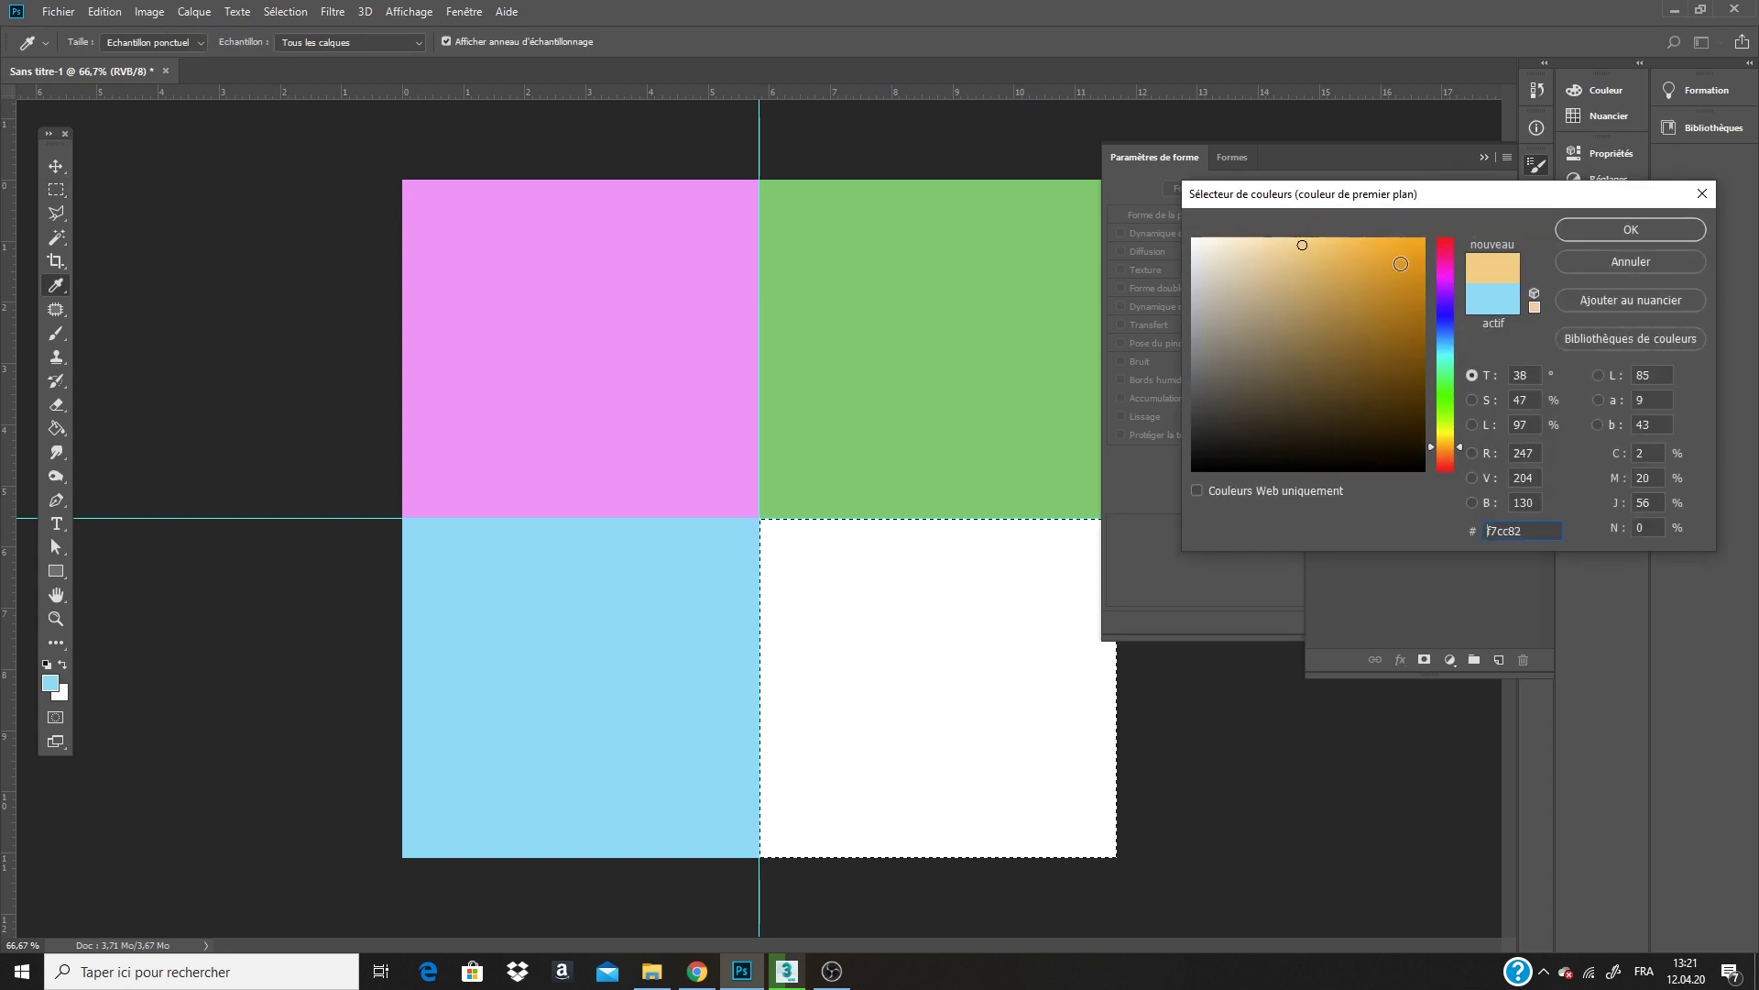
{"action": "left_click_drag", "start_coordinate": [1400, 264], "coordinate": [1425, 239]}
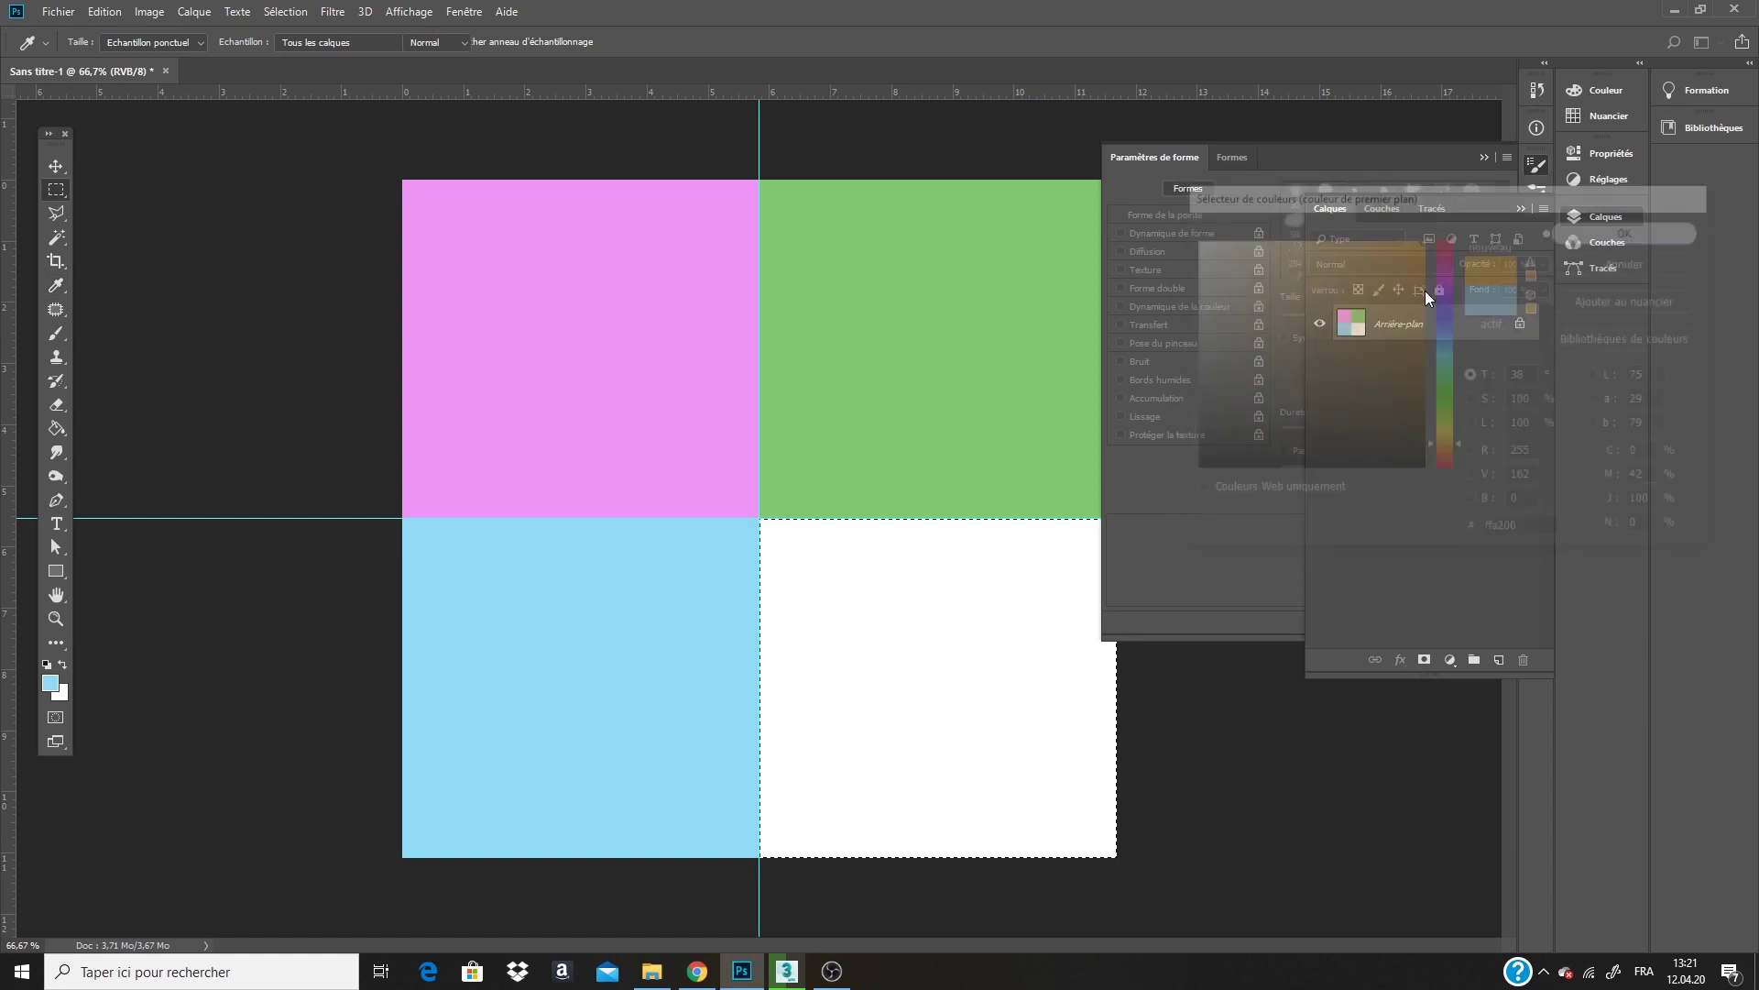
{"action": "key", "text": "alt+BackSpace"}
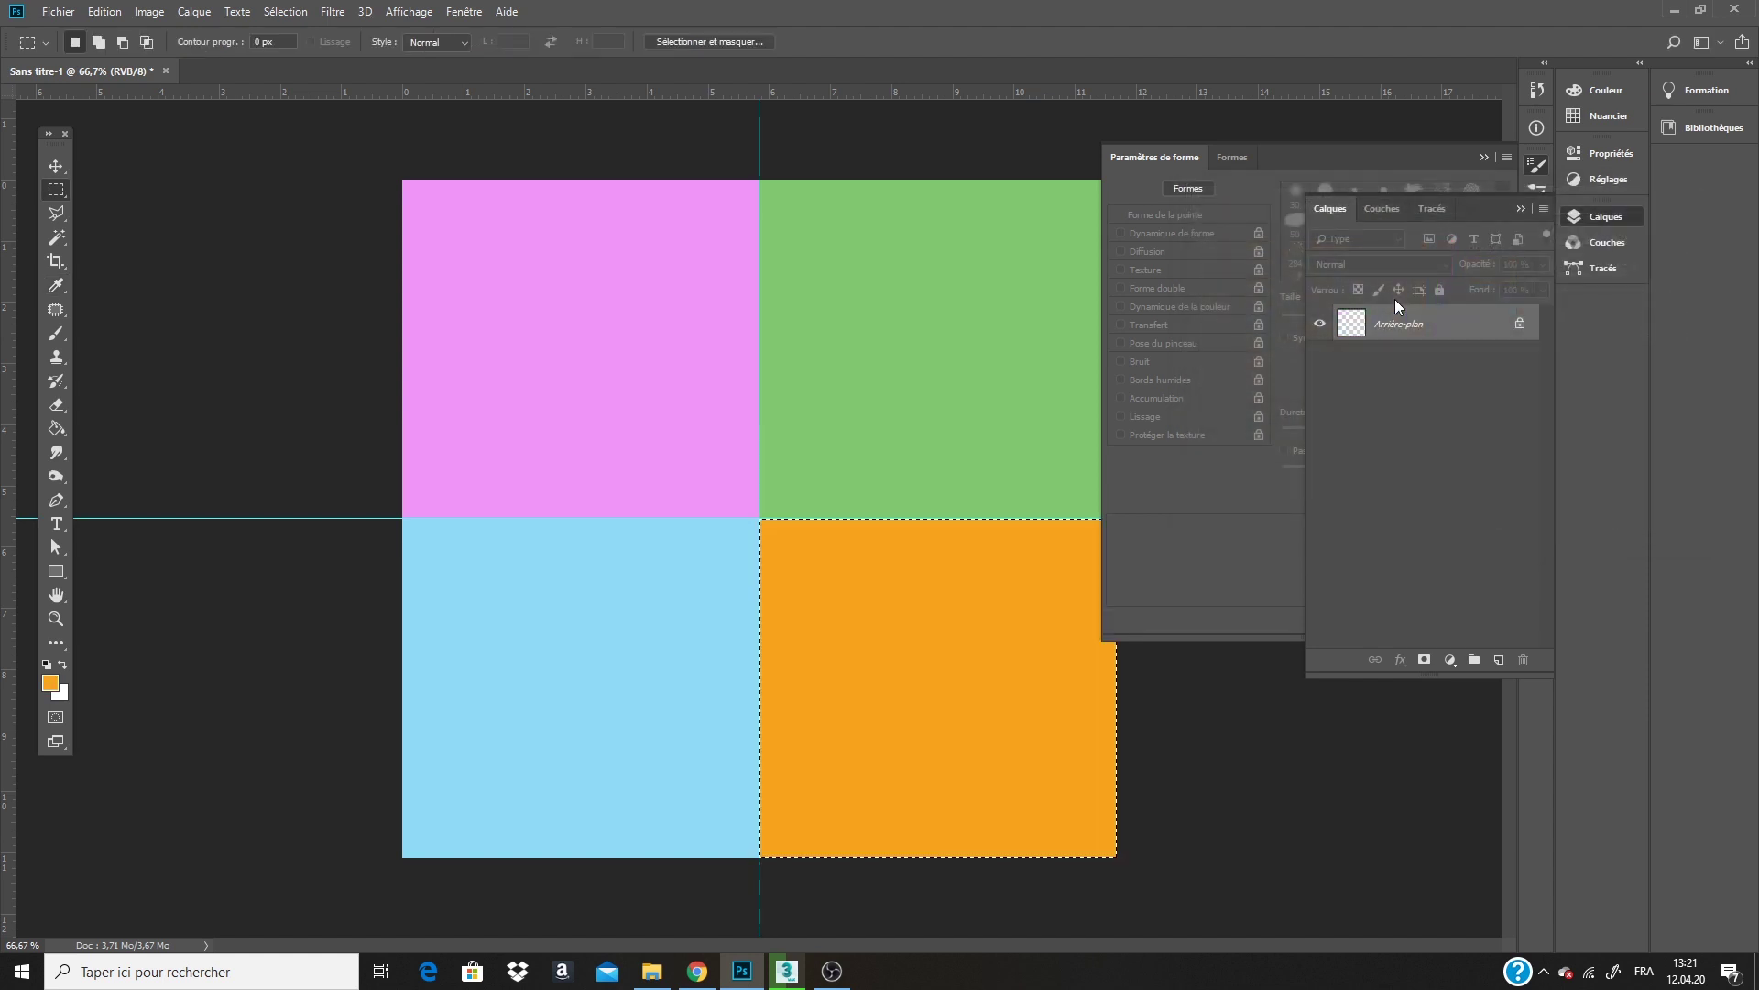
{"action": "left_click", "coordinate": [1037, 336]}
Export the four-colour image for the web as a maximum-quality JPEG named Variation on the desktop.
{"action": "key", "text": "ctrl+alt+shift+s"}
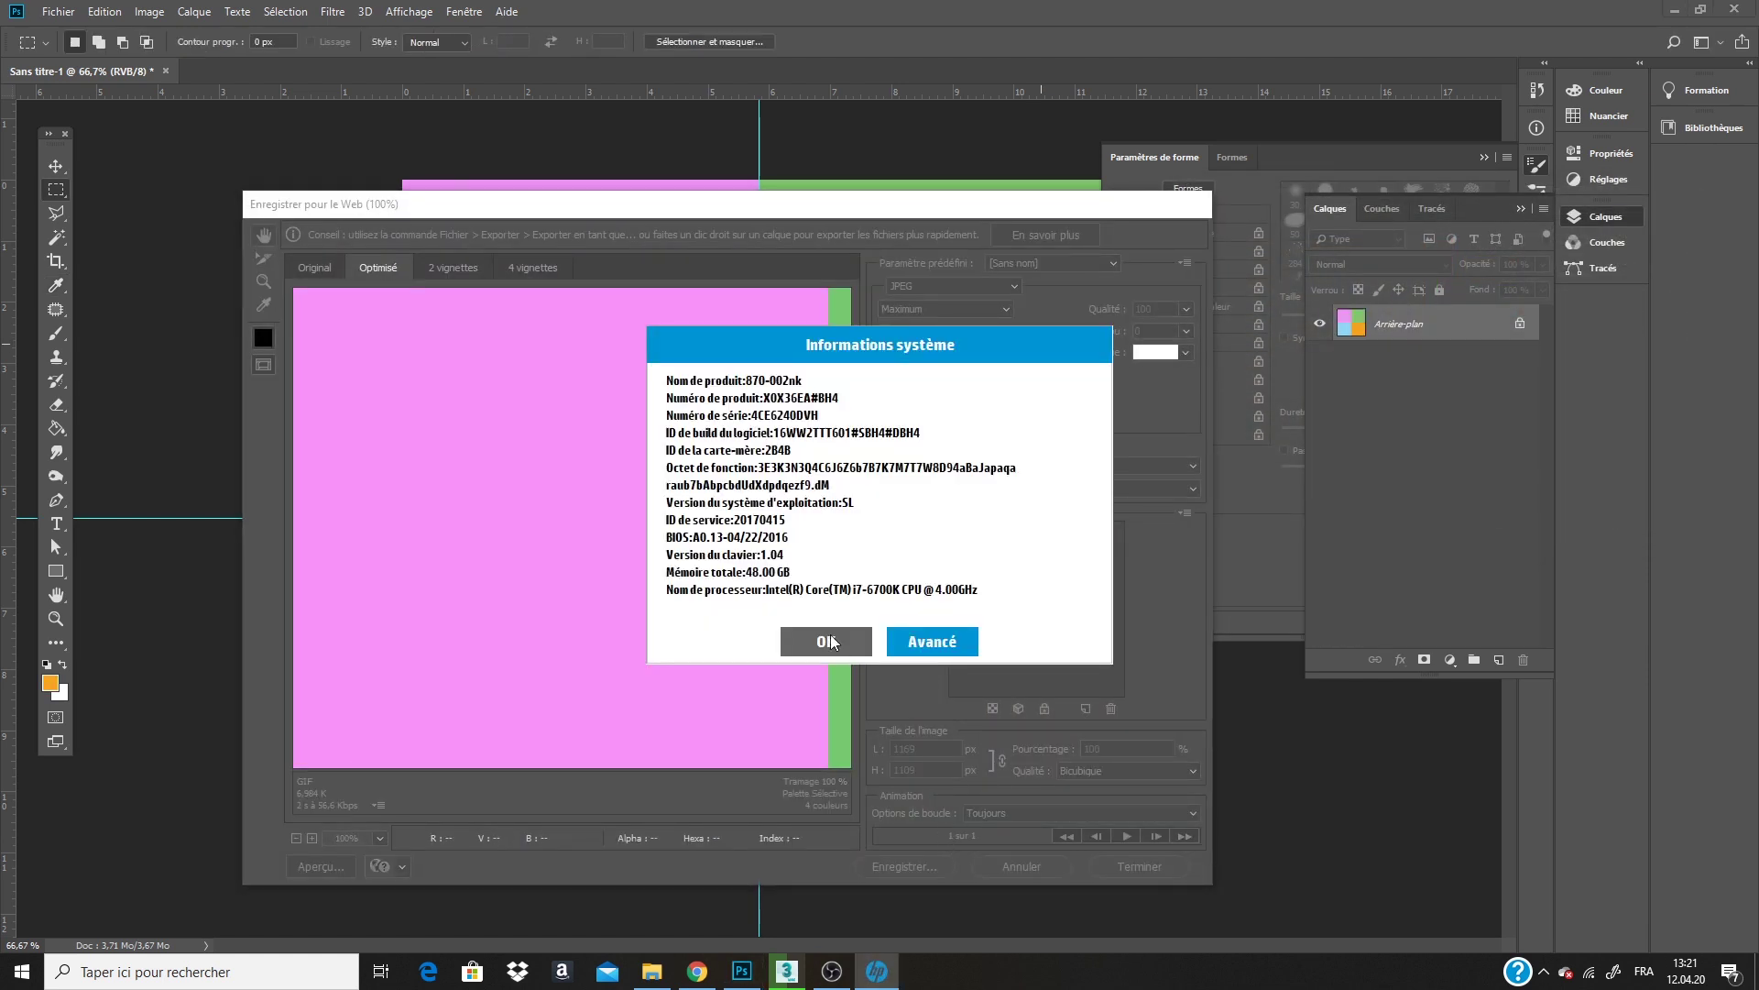
{"action": "left_click", "coordinate": [829, 641]}
{"action": "left_click", "coordinate": [926, 866]}
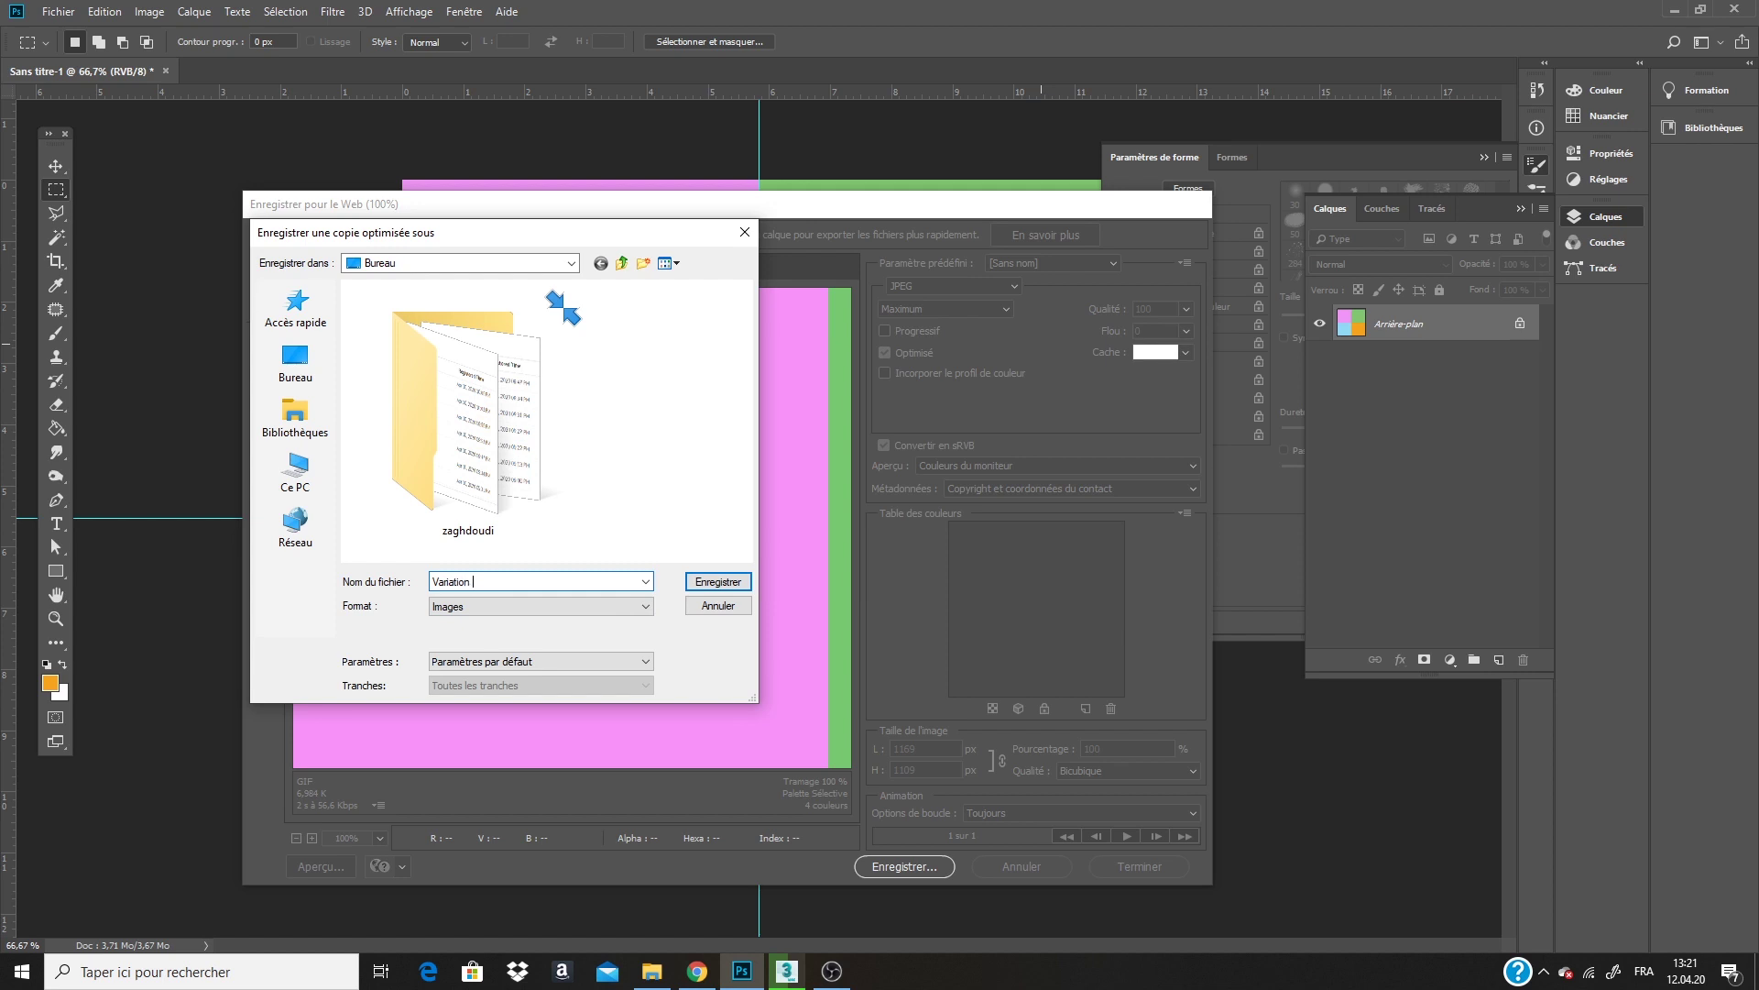
{"action": "type", "text": "Variation"}
{"action": "key", "text": "Return"}
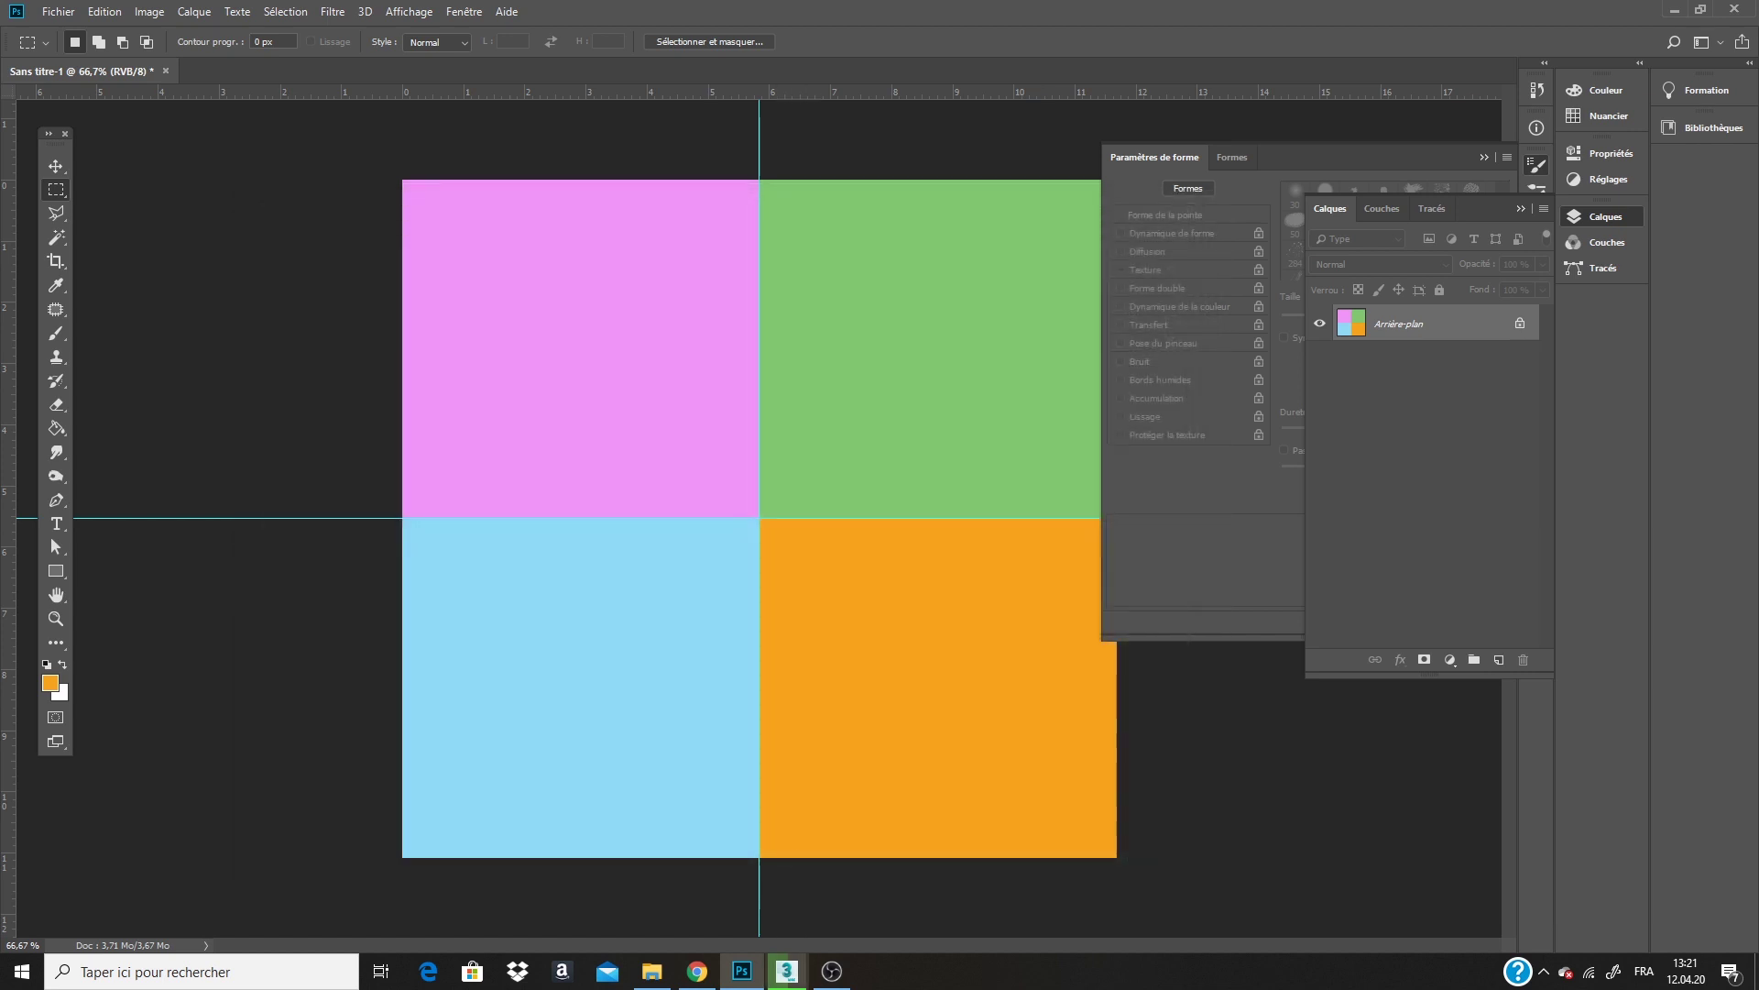
Switch to 3ds Max, restart the interactive render and close the Environment and Effects window.
{"action": "left_click", "coordinate": [805, 977]}
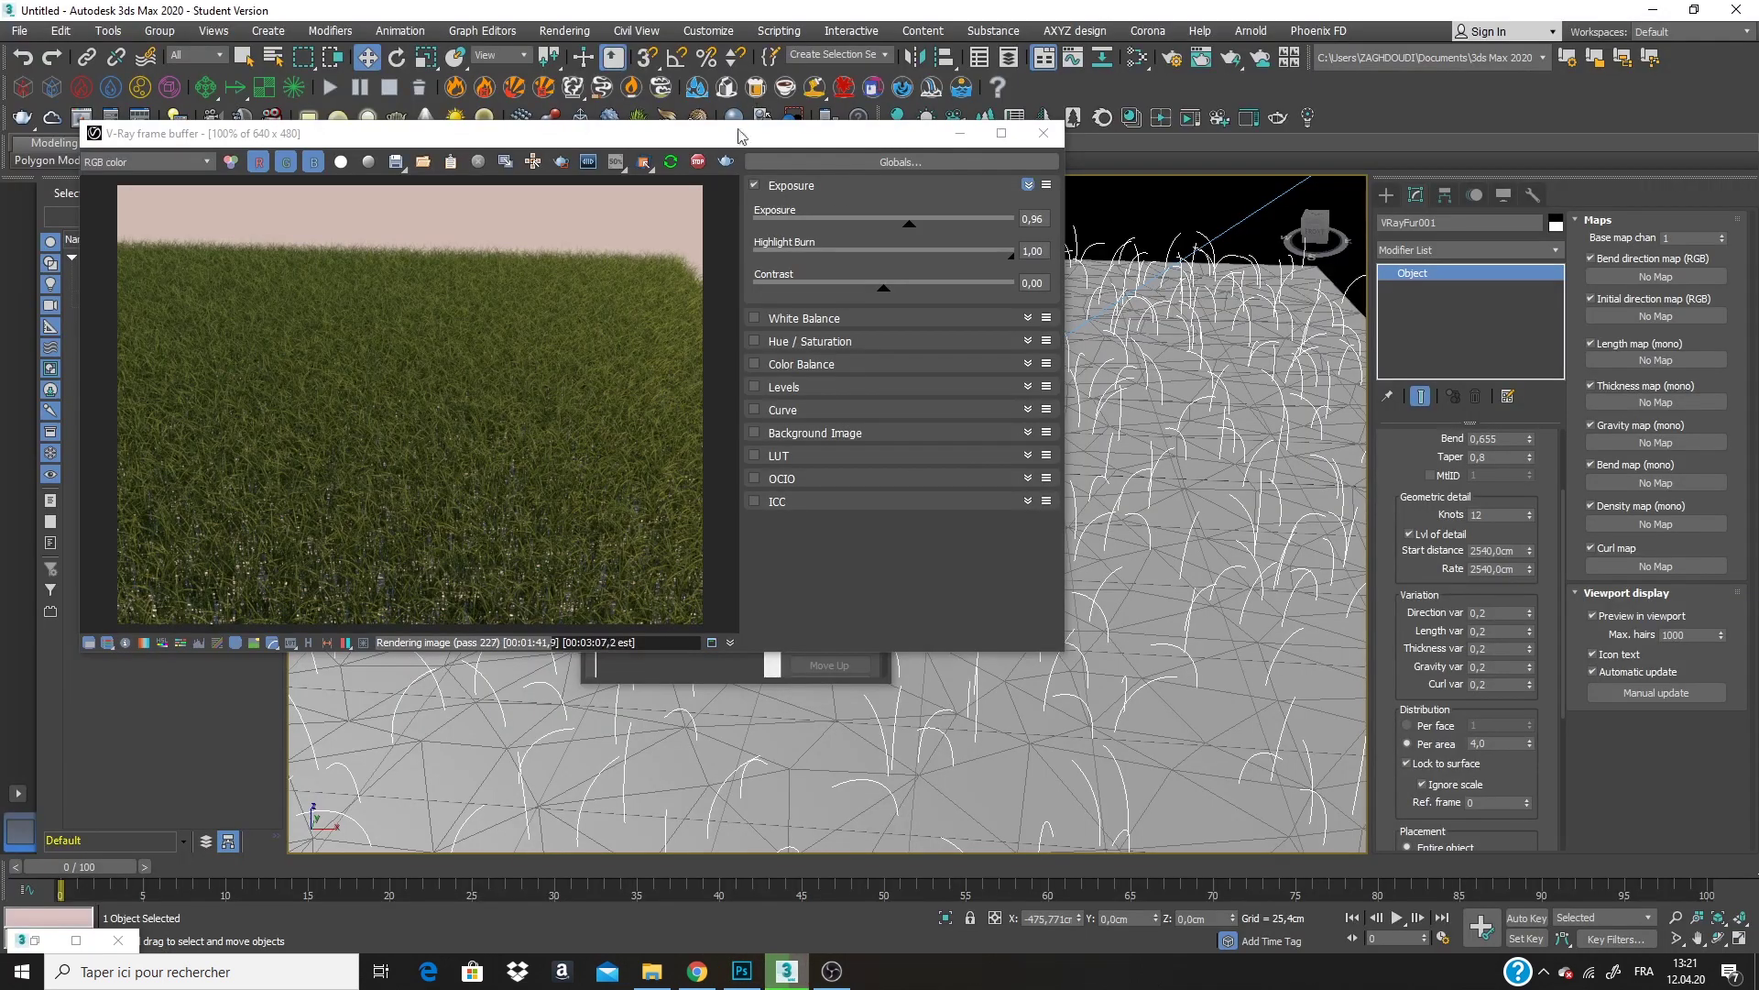
{"action": "left_click_drag", "start_coordinate": [709, 137], "coordinate": [478, 249]}
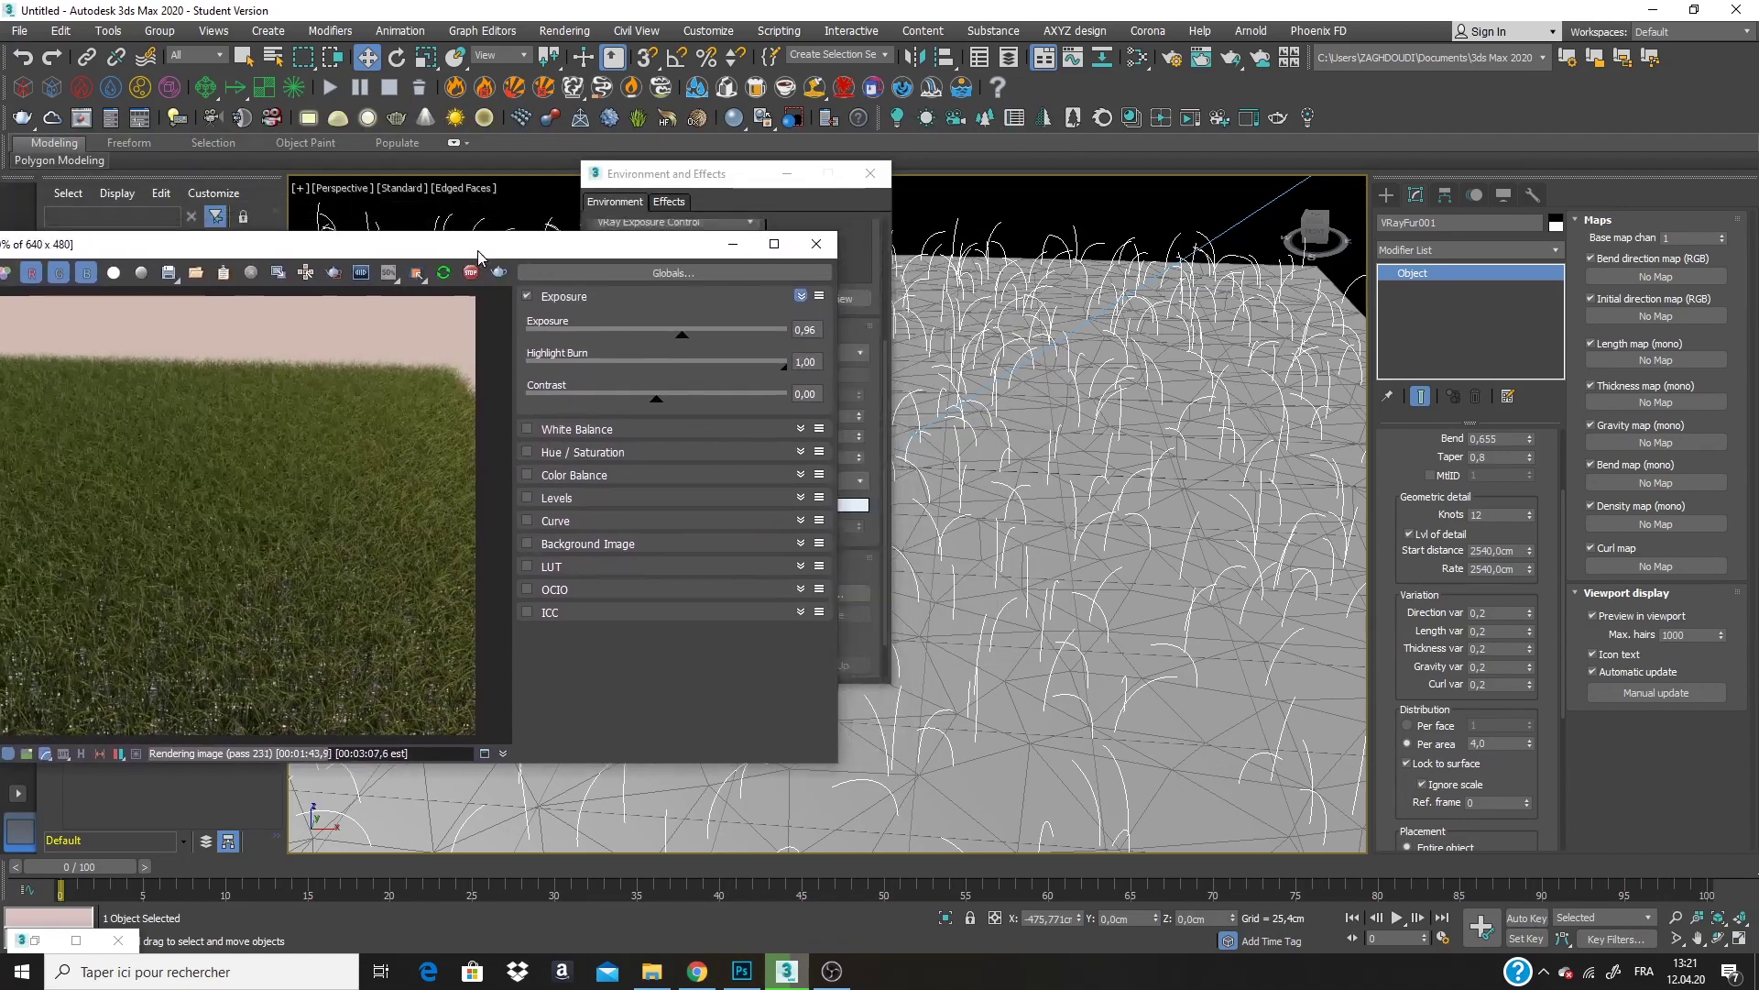
{"action": "left_click", "coordinate": [443, 272]}
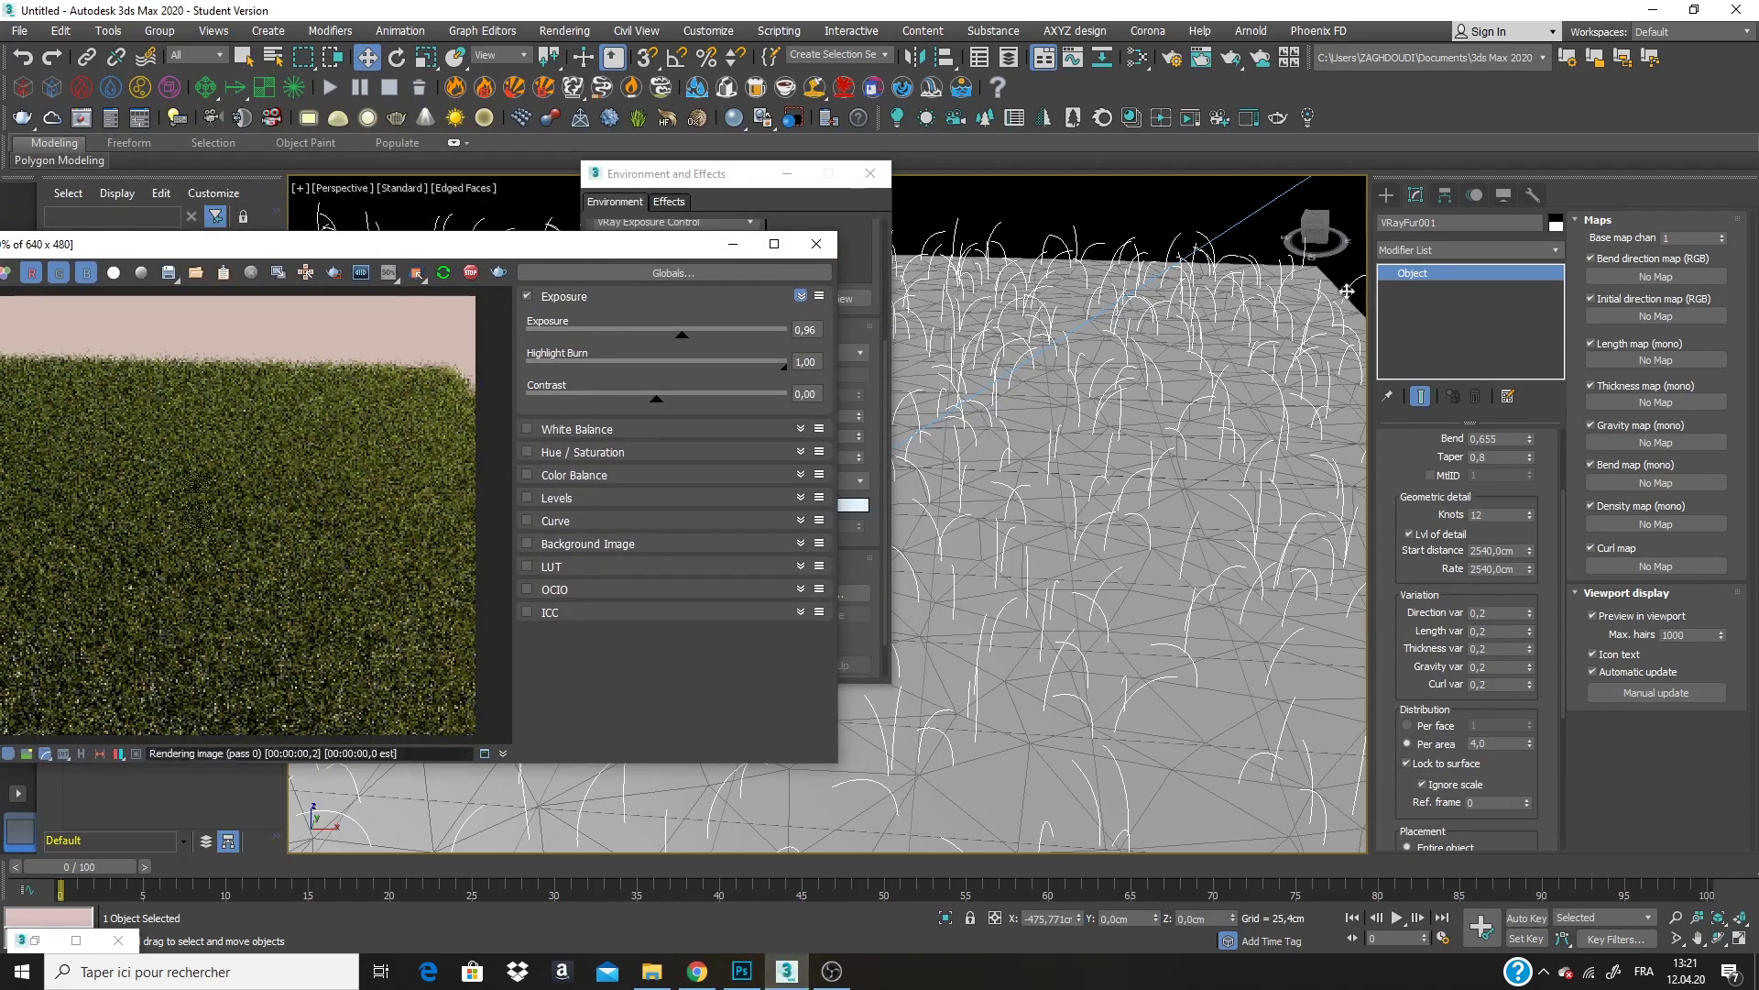
{"action": "left_click", "coordinate": [870, 173]}
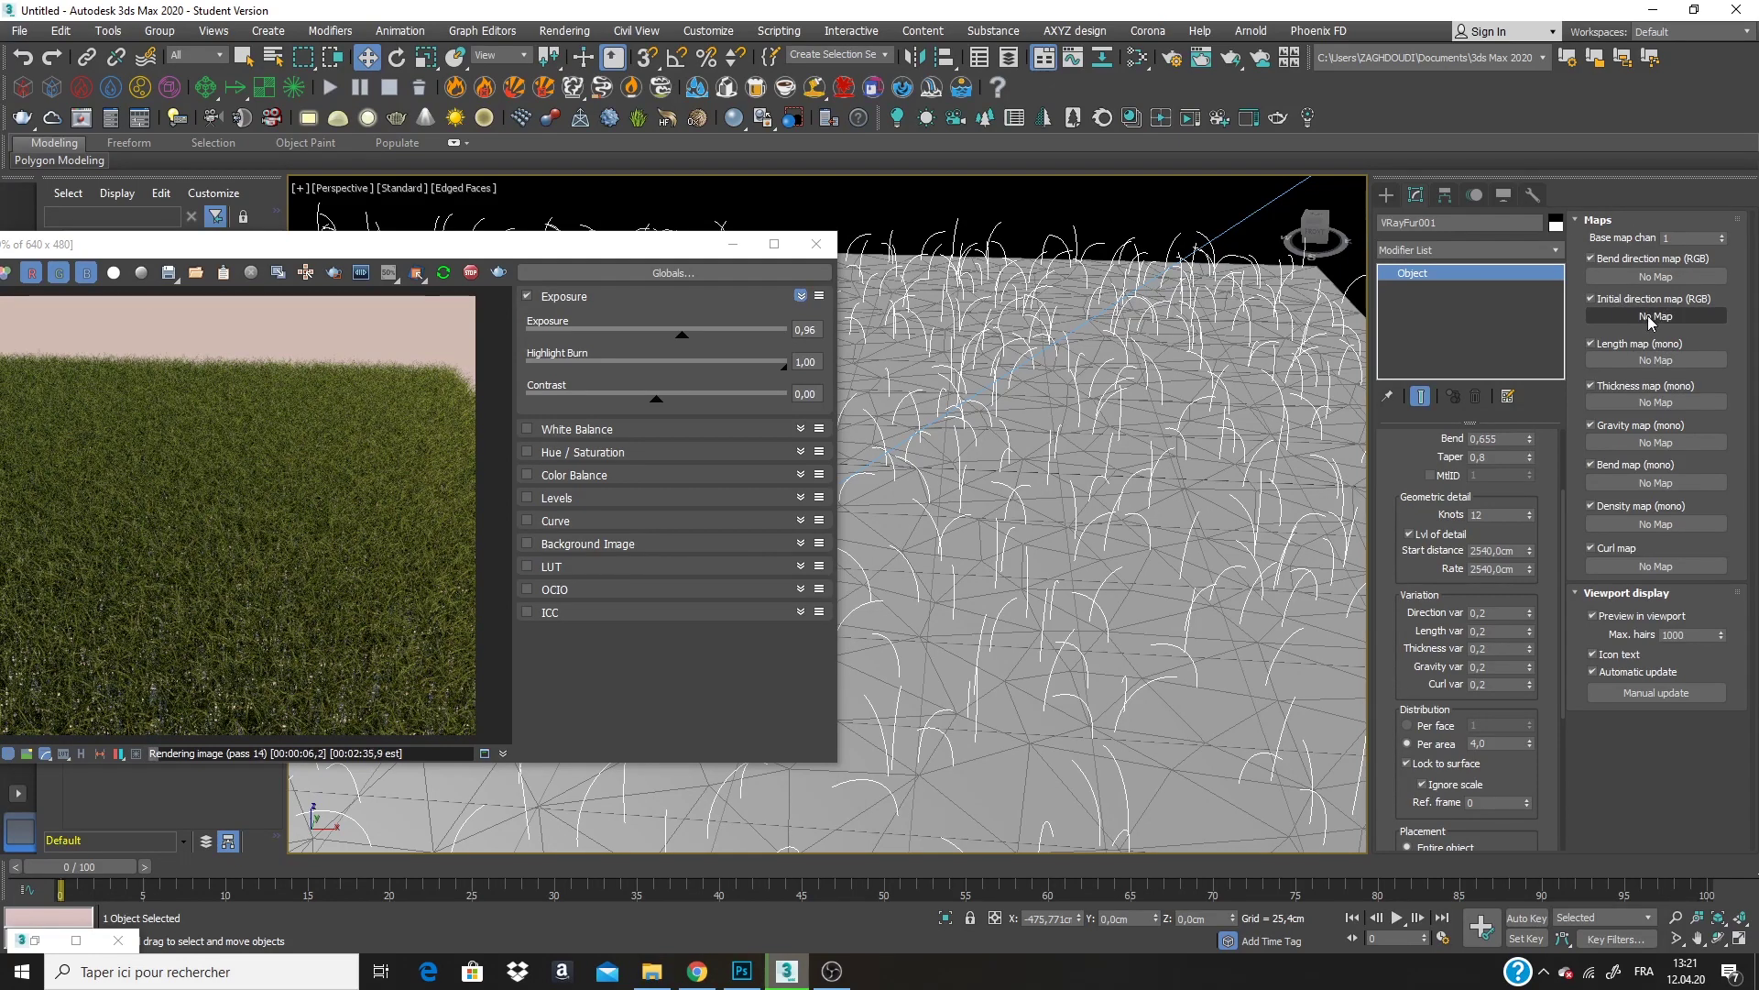
Load Variation.jpg as a Bitmap in the fur's initial direction map and bring the whole render into view.
{"action": "left_click", "coordinate": [1648, 318]}
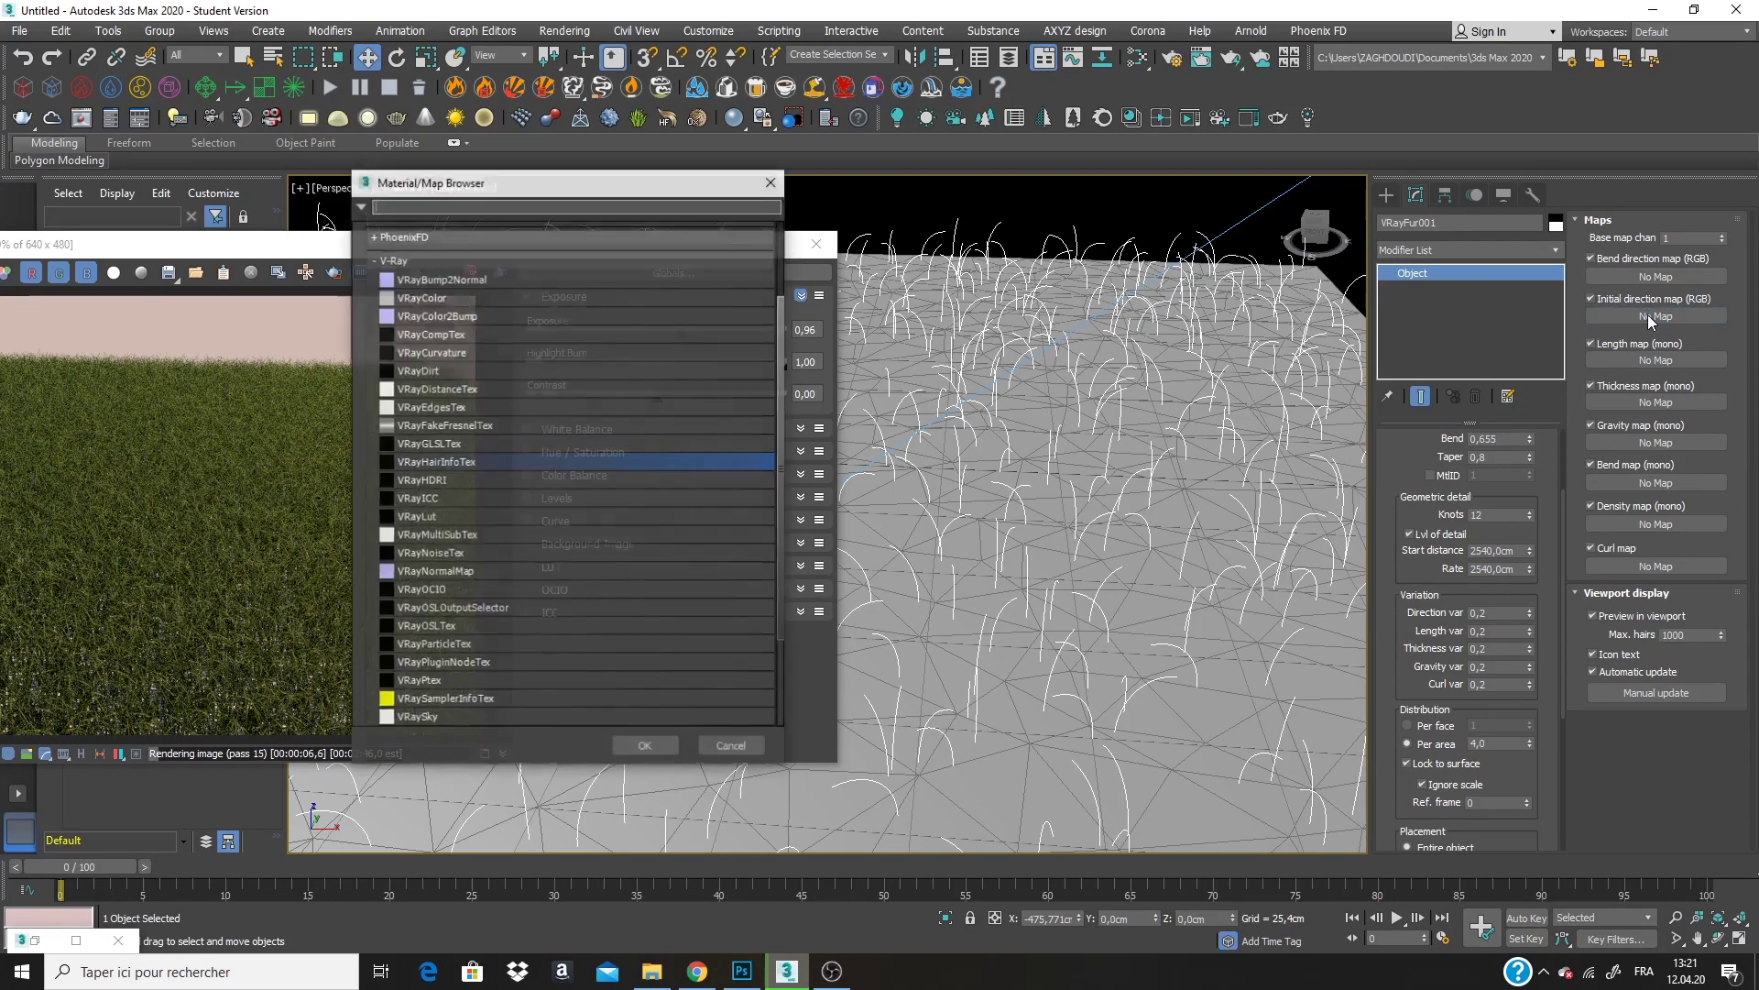
{"action": "left_click", "coordinate": [395, 260]}
{"action": "left_click", "coordinate": [424, 253]}
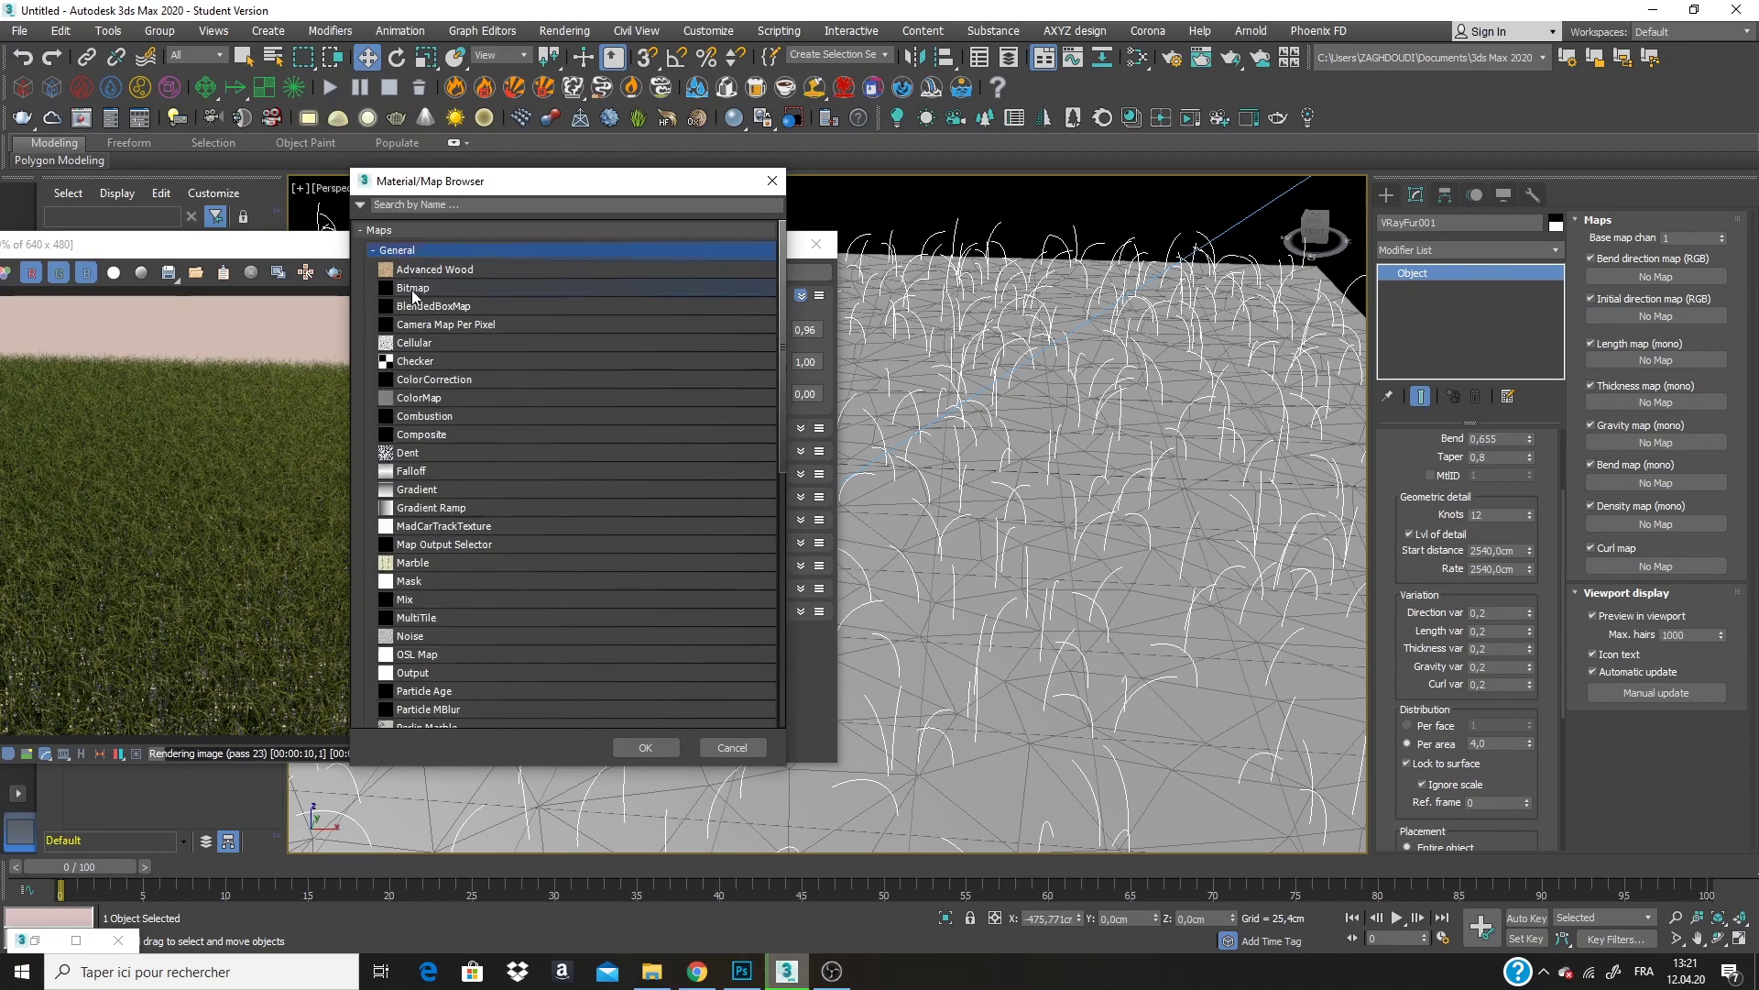
{"action": "double_click", "coordinate": [413, 289]}
{"action": "double_click", "coordinate": [698, 283]}
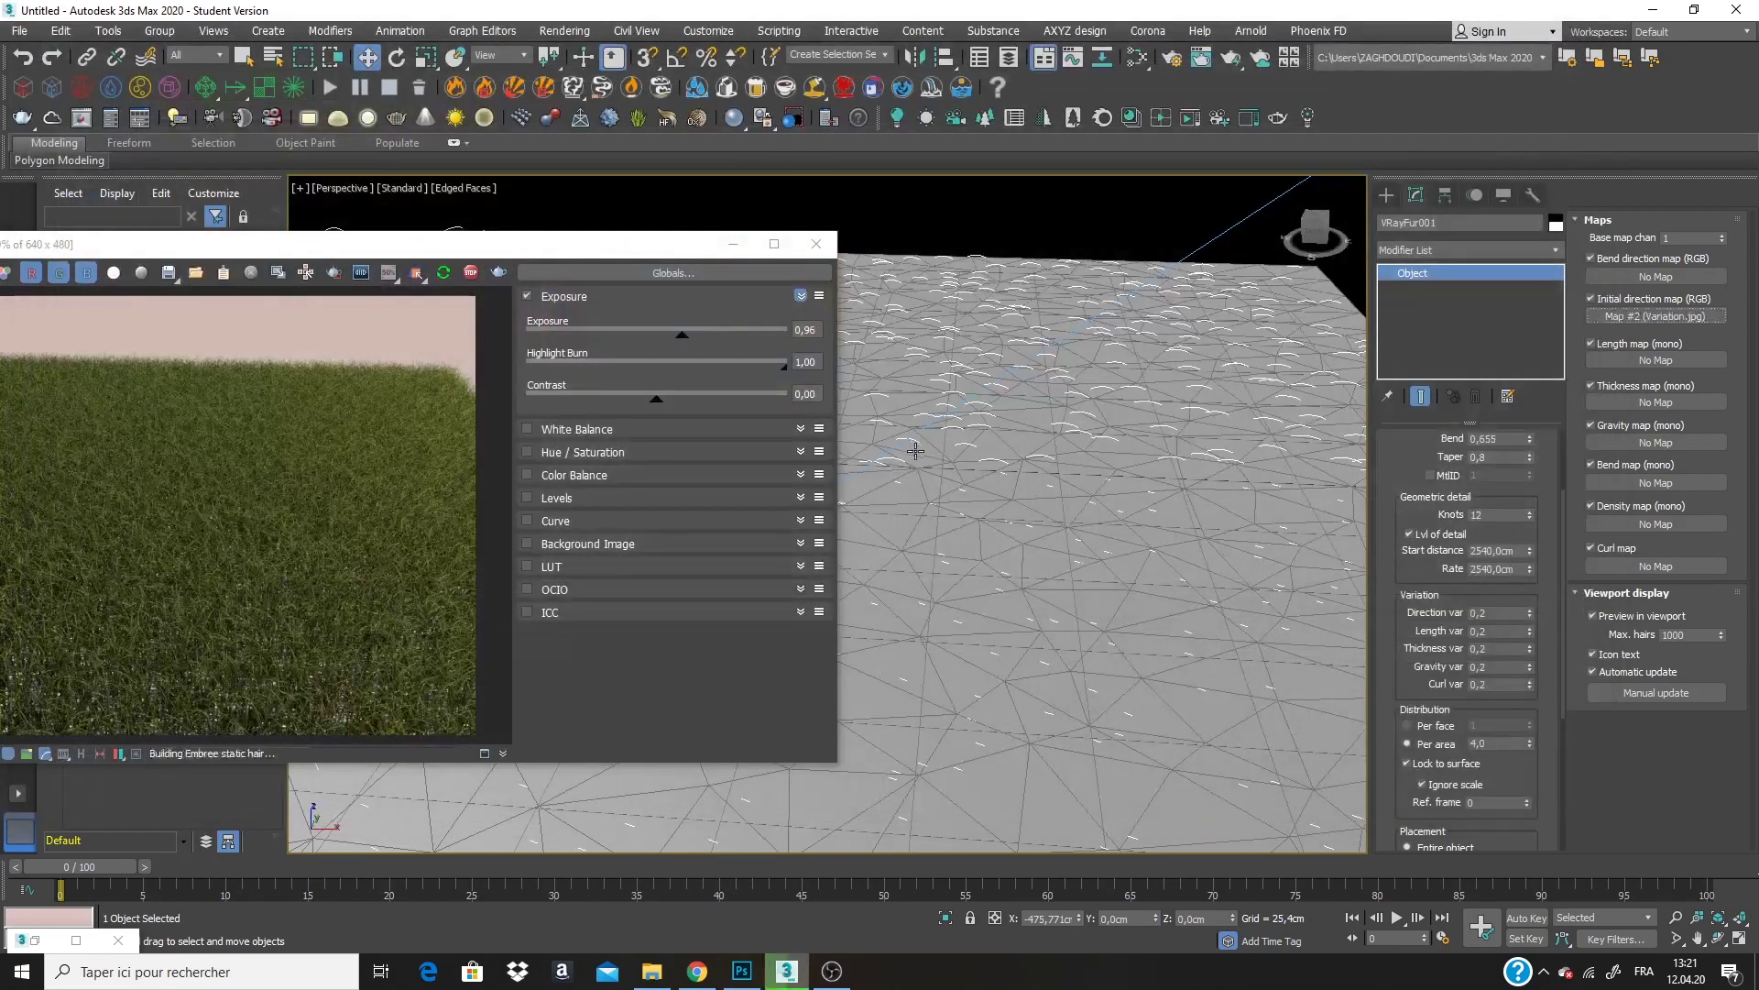
{"action": "left_click_drag", "start_coordinate": [577, 255], "coordinate": [714, 285]}
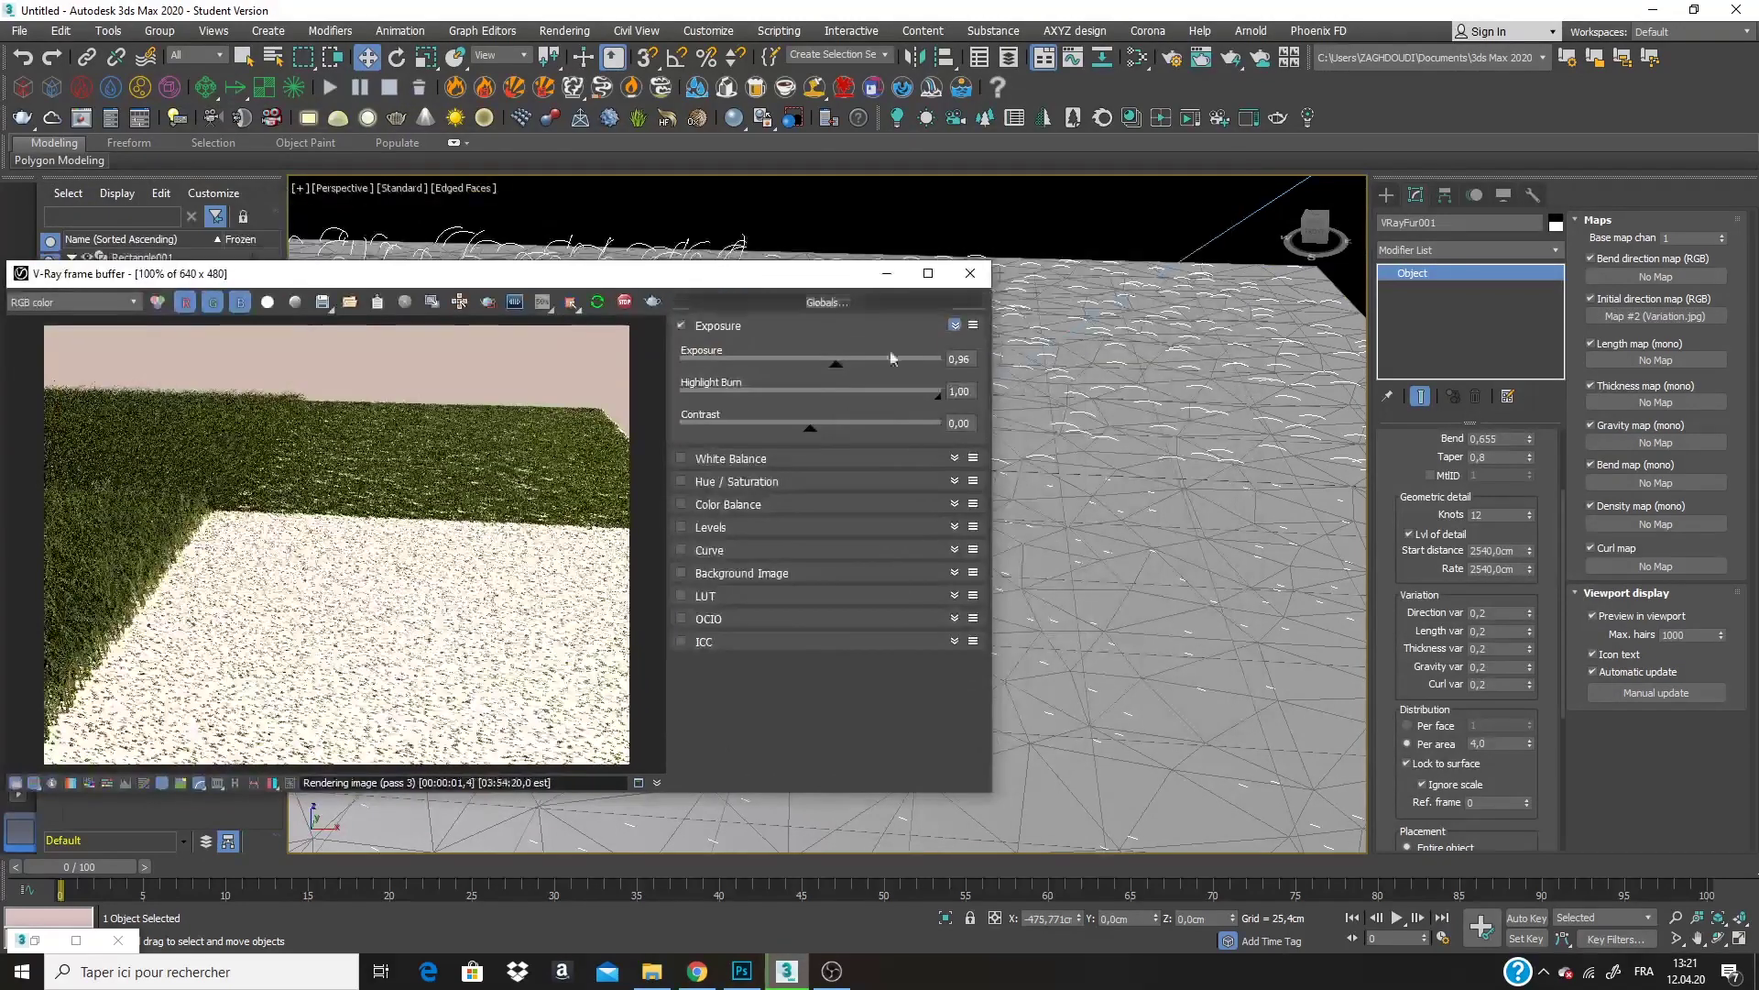
Examine how the fur leans in each quadrant of the surface in the interactive render, close up and as a whole.
{"action": "scroll", "coordinate": [1136, 472], "scroll_direction": "down", "scroll_amount": 5}
{"action": "mouse_move", "coordinate": [1136, 472]}
{"action": "middle_mouse_down", "text": "alt"}
{"action": "mouse_move", "coordinate": [1111, 431]}
{"action": "mouse_move", "coordinate": [1131, 473]}
{"action": "middle_mouse_up", "text": "alt"}
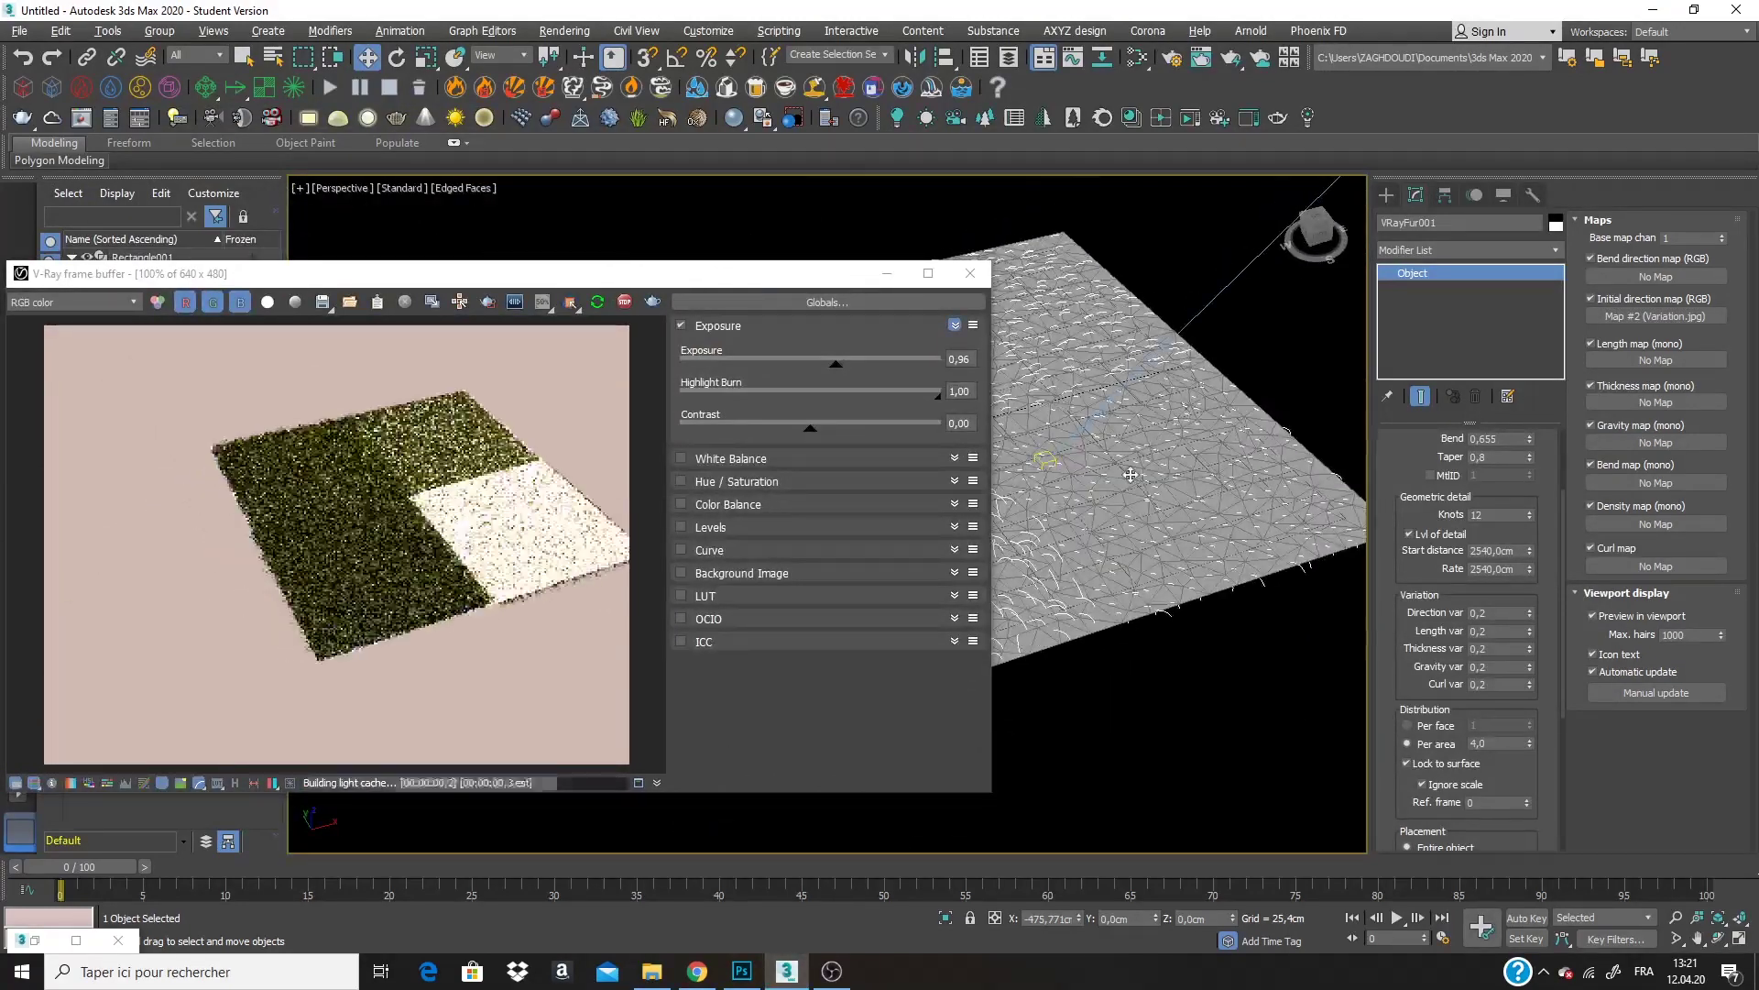
{"action": "scroll", "coordinate": [1131, 473], "scroll_direction": "up", "scroll_amount": 3}
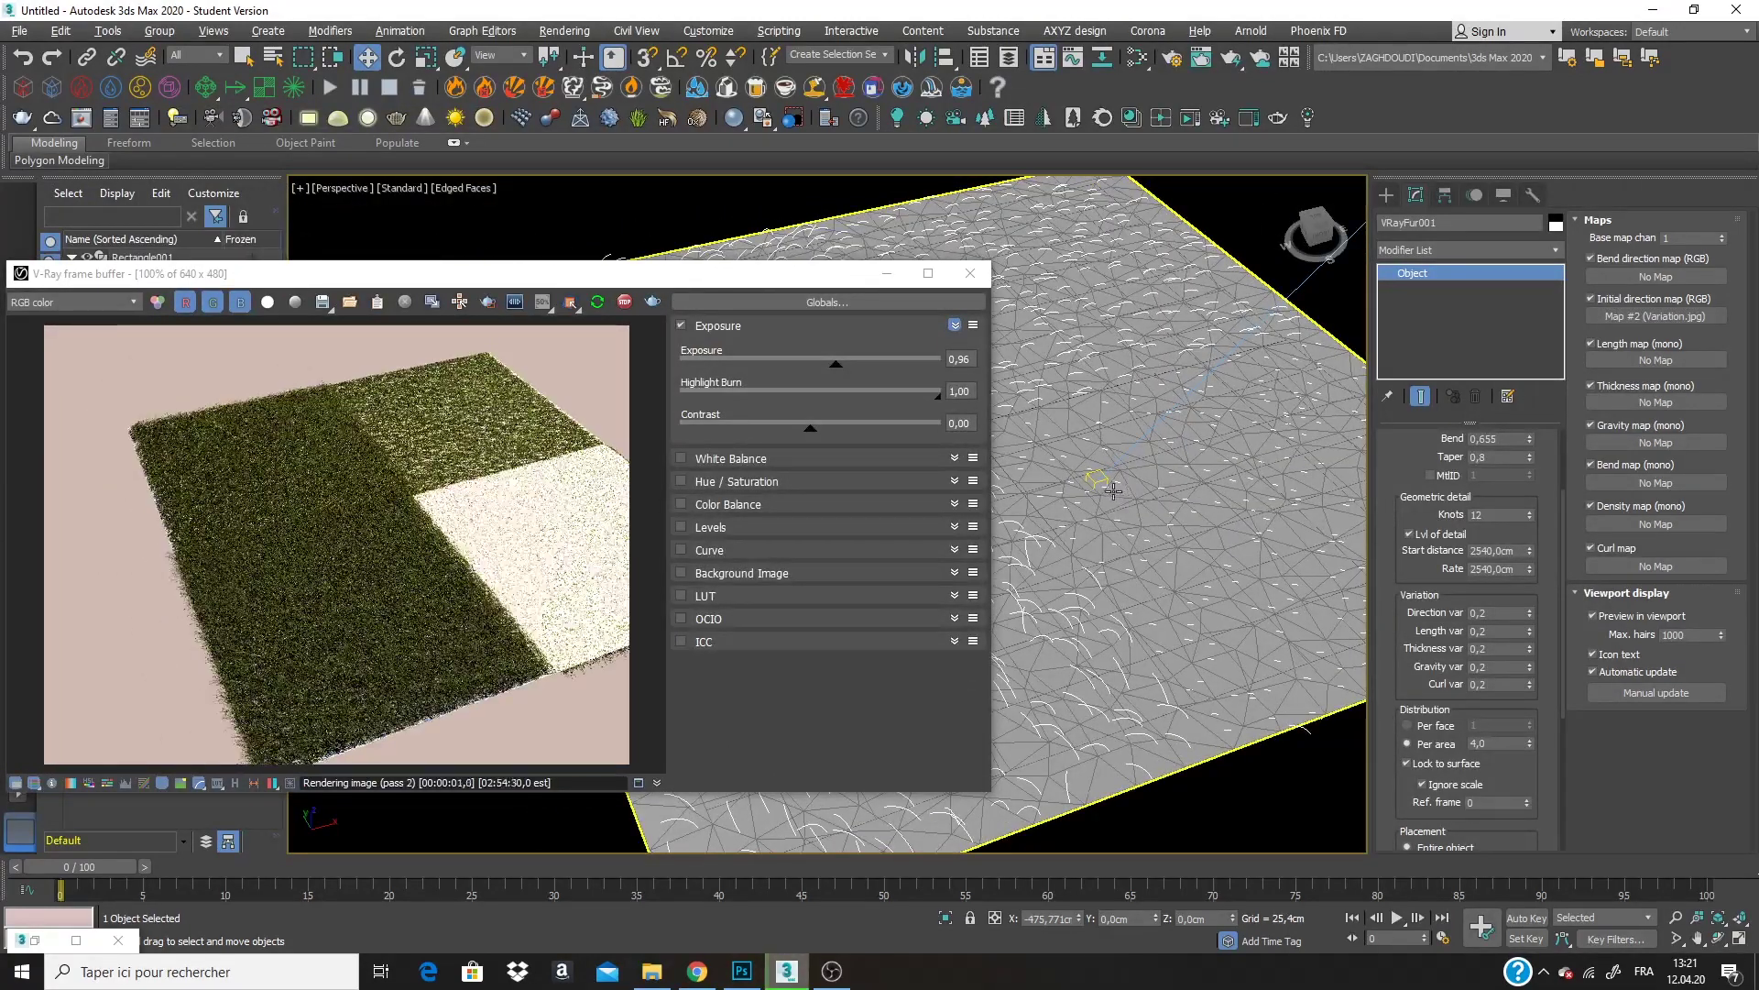
{"action": "scroll", "coordinate": [1063, 495], "scroll_direction": "up", "scroll_amount": 5}
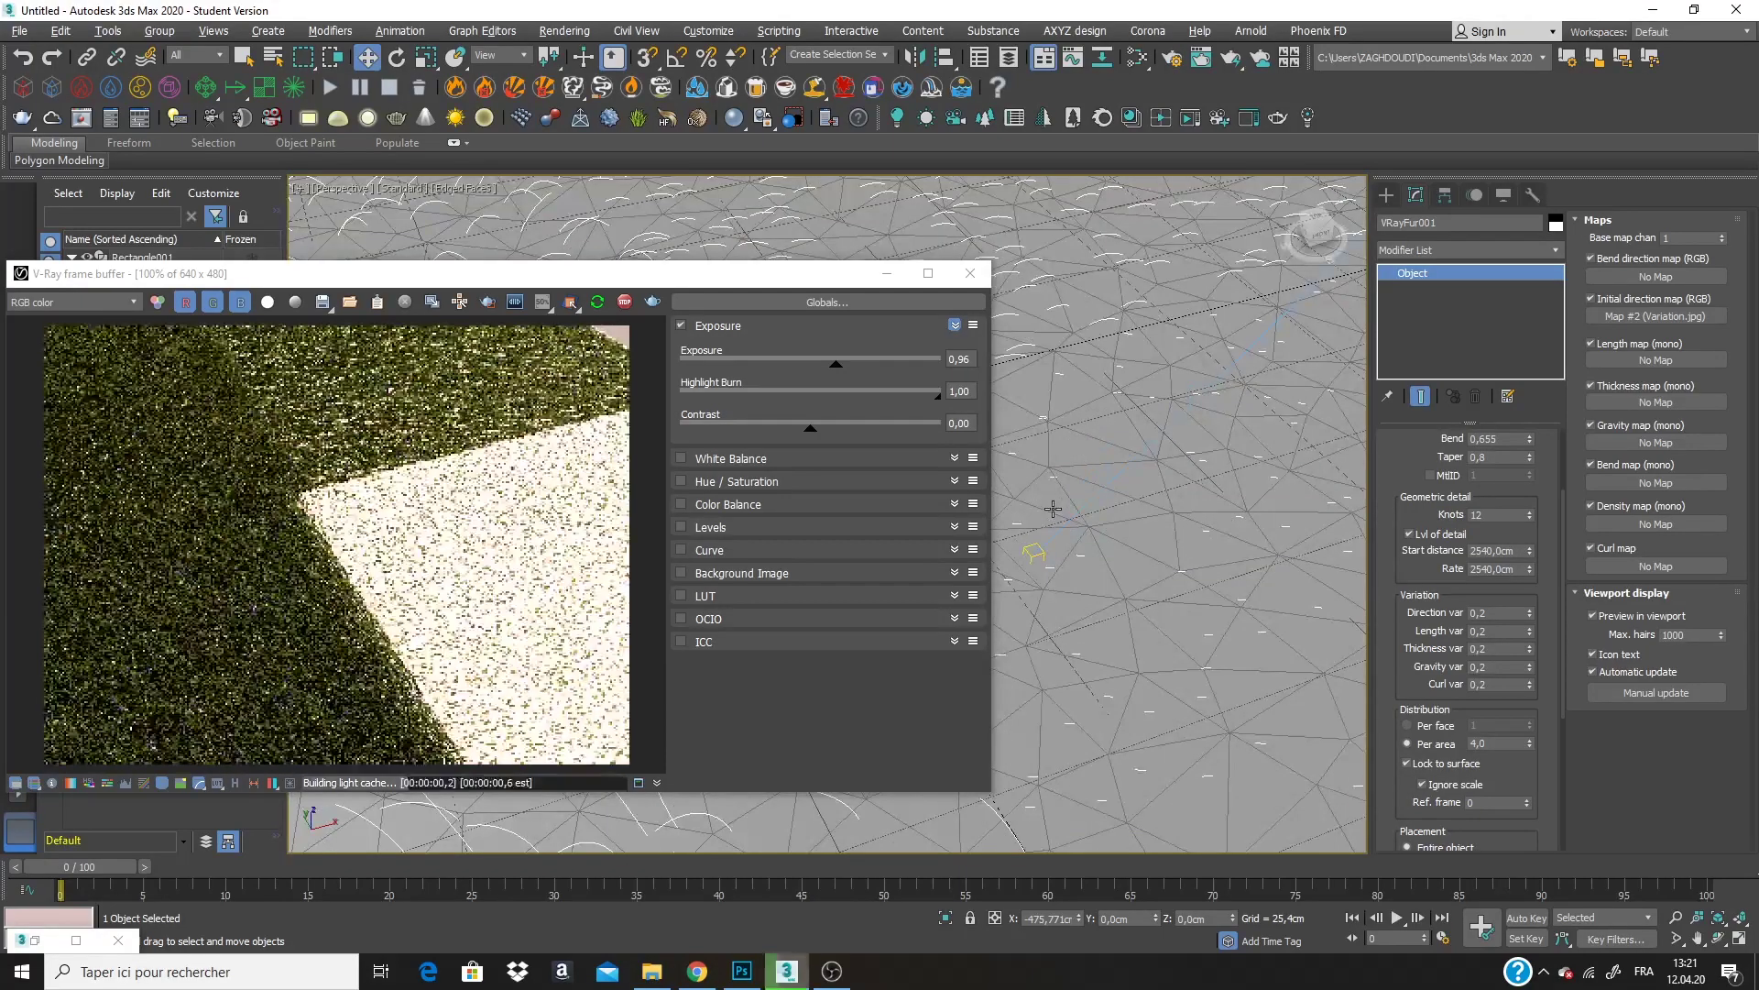
{"action": "scroll", "coordinate": [1097, 417], "scroll_direction": "down", "scroll_amount": 4}
{"action": "middle_click_drag", "start_coordinate": [1100, 440], "coordinate": [892, 387], "text": "alt"}
{"action": "scroll", "coordinate": [1150, 459], "scroll_direction": "down", "scroll_amount": 4}
{"action": "scroll", "coordinate": [1248, 477], "scroll_direction": "down", "scroll_amount": 3}
{"action": "scroll", "coordinate": [1220, 478], "scroll_direction": "up", "scroll_amount": 5}
{"action": "scroll", "coordinate": [1220, 478], "scroll_direction": "up", "scroll_amount": 2}
{"action": "scroll", "coordinate": [892, 387], "scroll_direction": "down", "scroll_amount": 5}
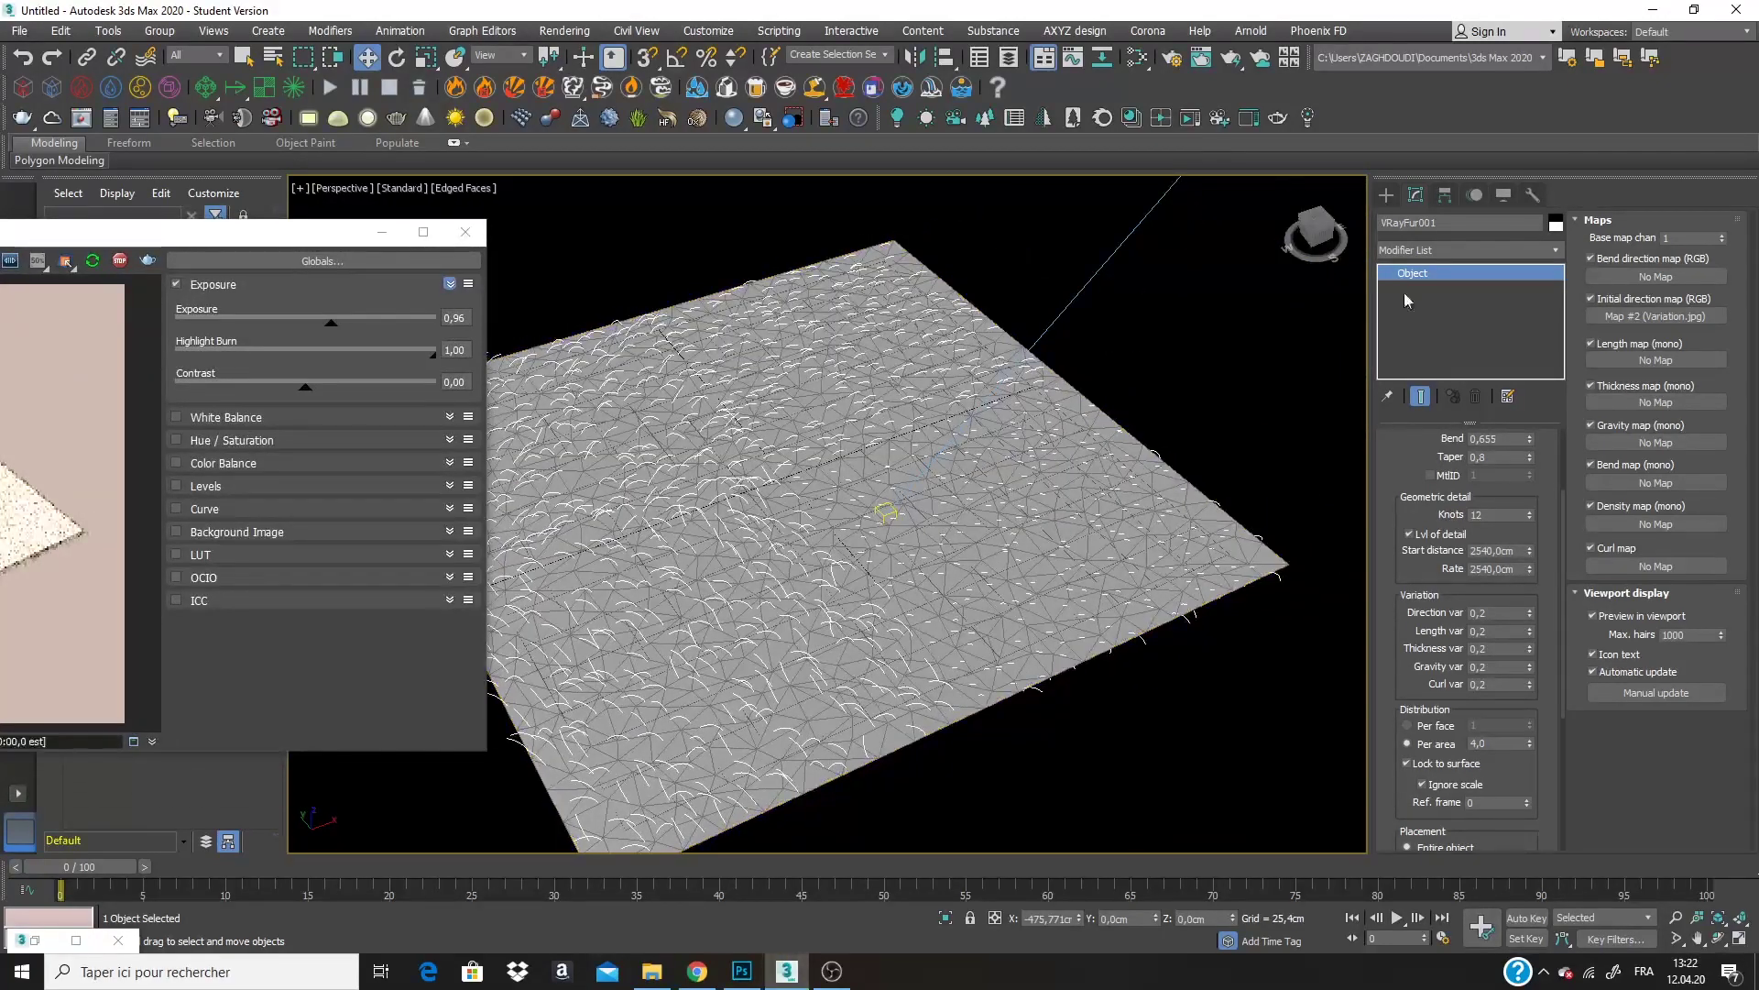
Bring the fur's initial direction map, Variation.jpg, into the Slate Material Editor as an instance.
{"action": "left_click", "coordinate": [1137, 57]}
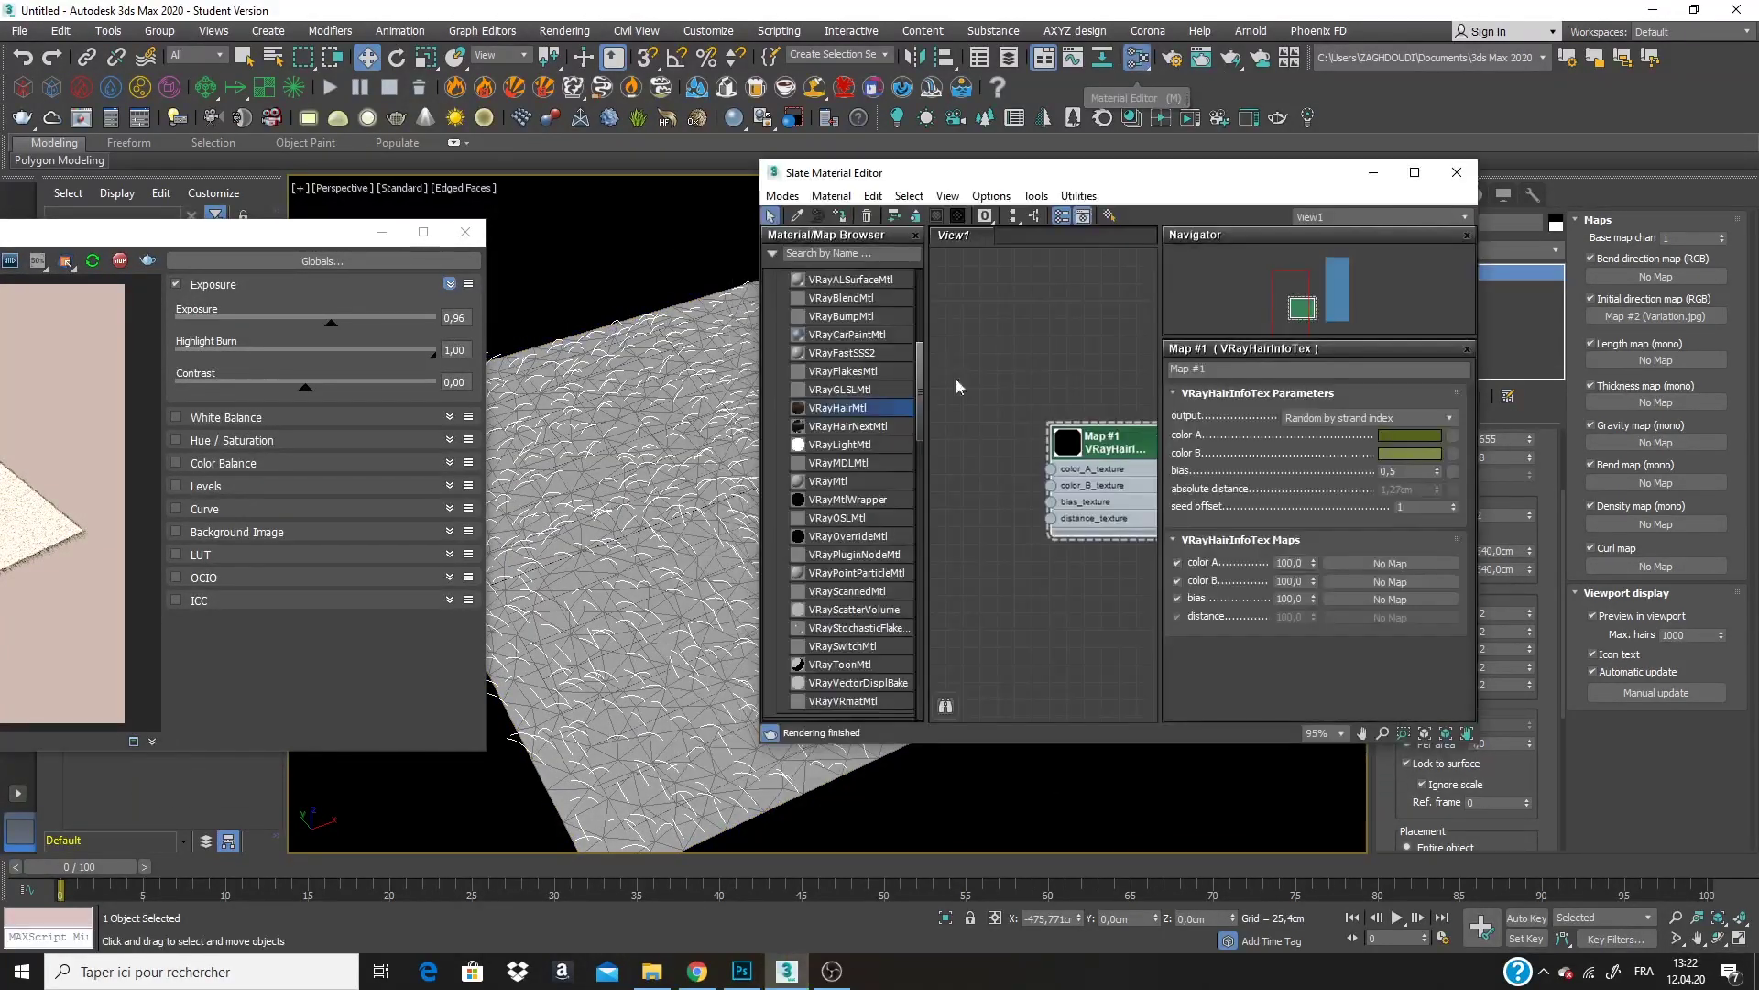
{"action": "left_click_drag", "start_coordinate": [1071, 172], "coordinate": [578, 113]}
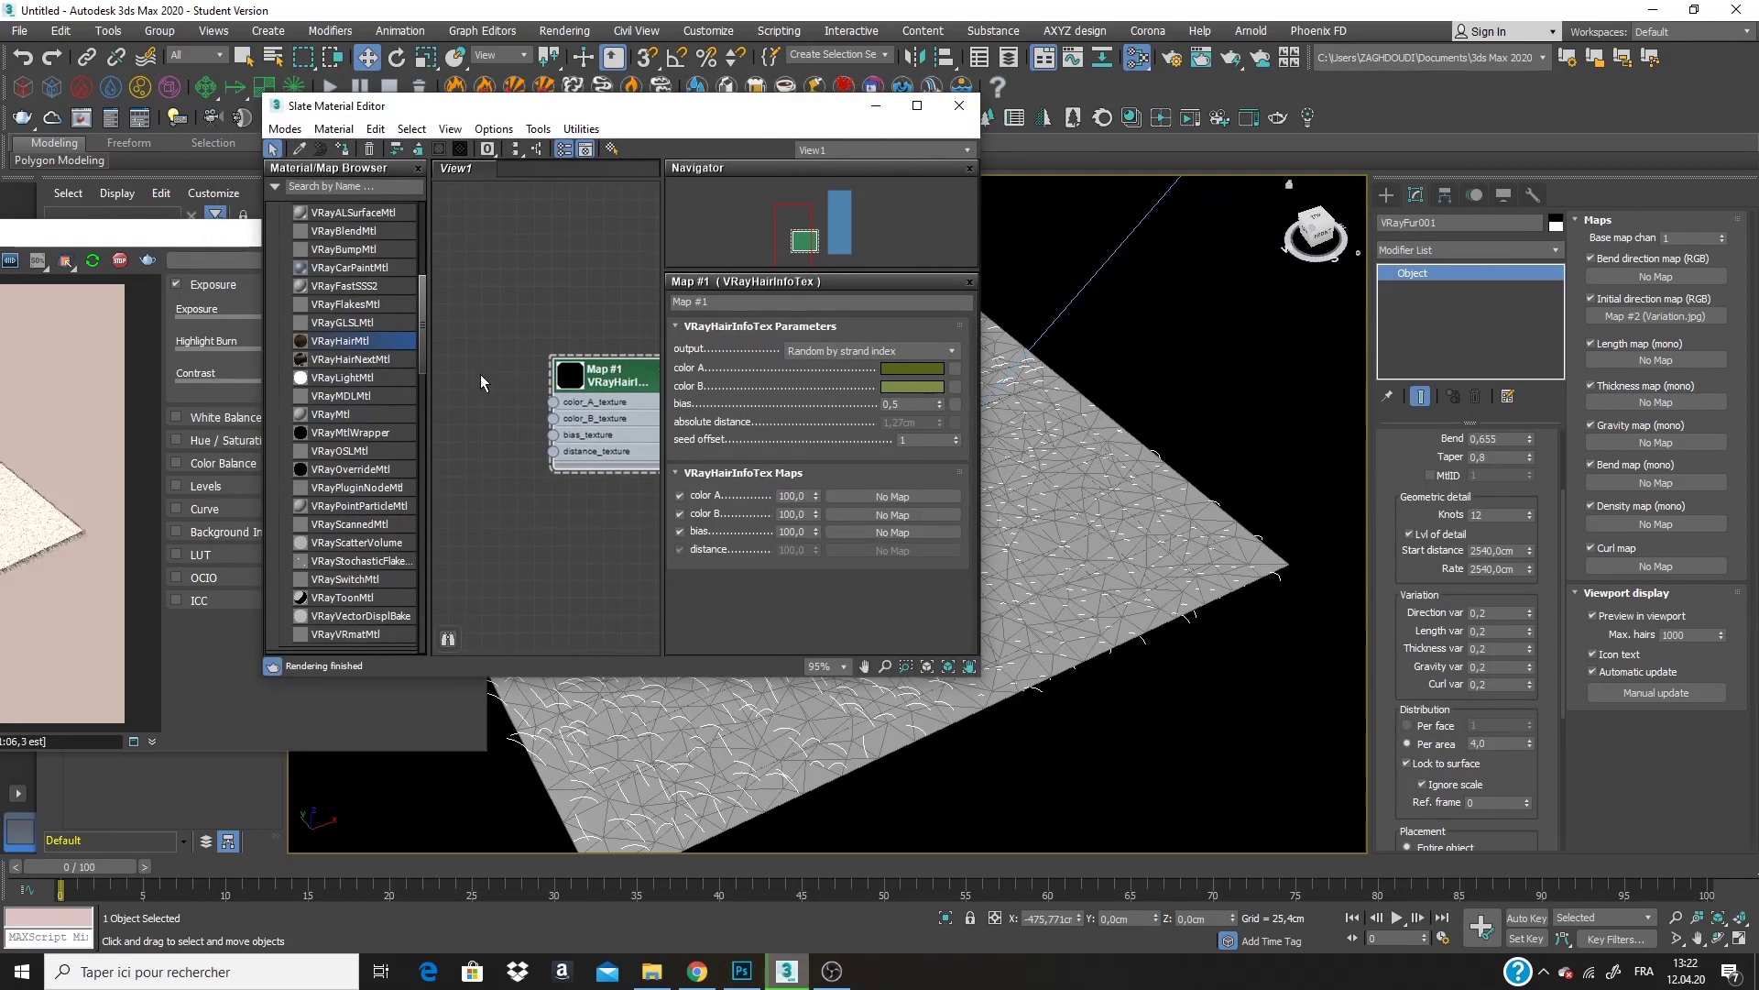
{"action": "scroll", "coordinate": [480, 374], "scroll_direction": "down", "scroll_amount": 3}
{"action": "middle_click_drag", "start_coordinate": [481, 373], "coordinate": [385, 284]}
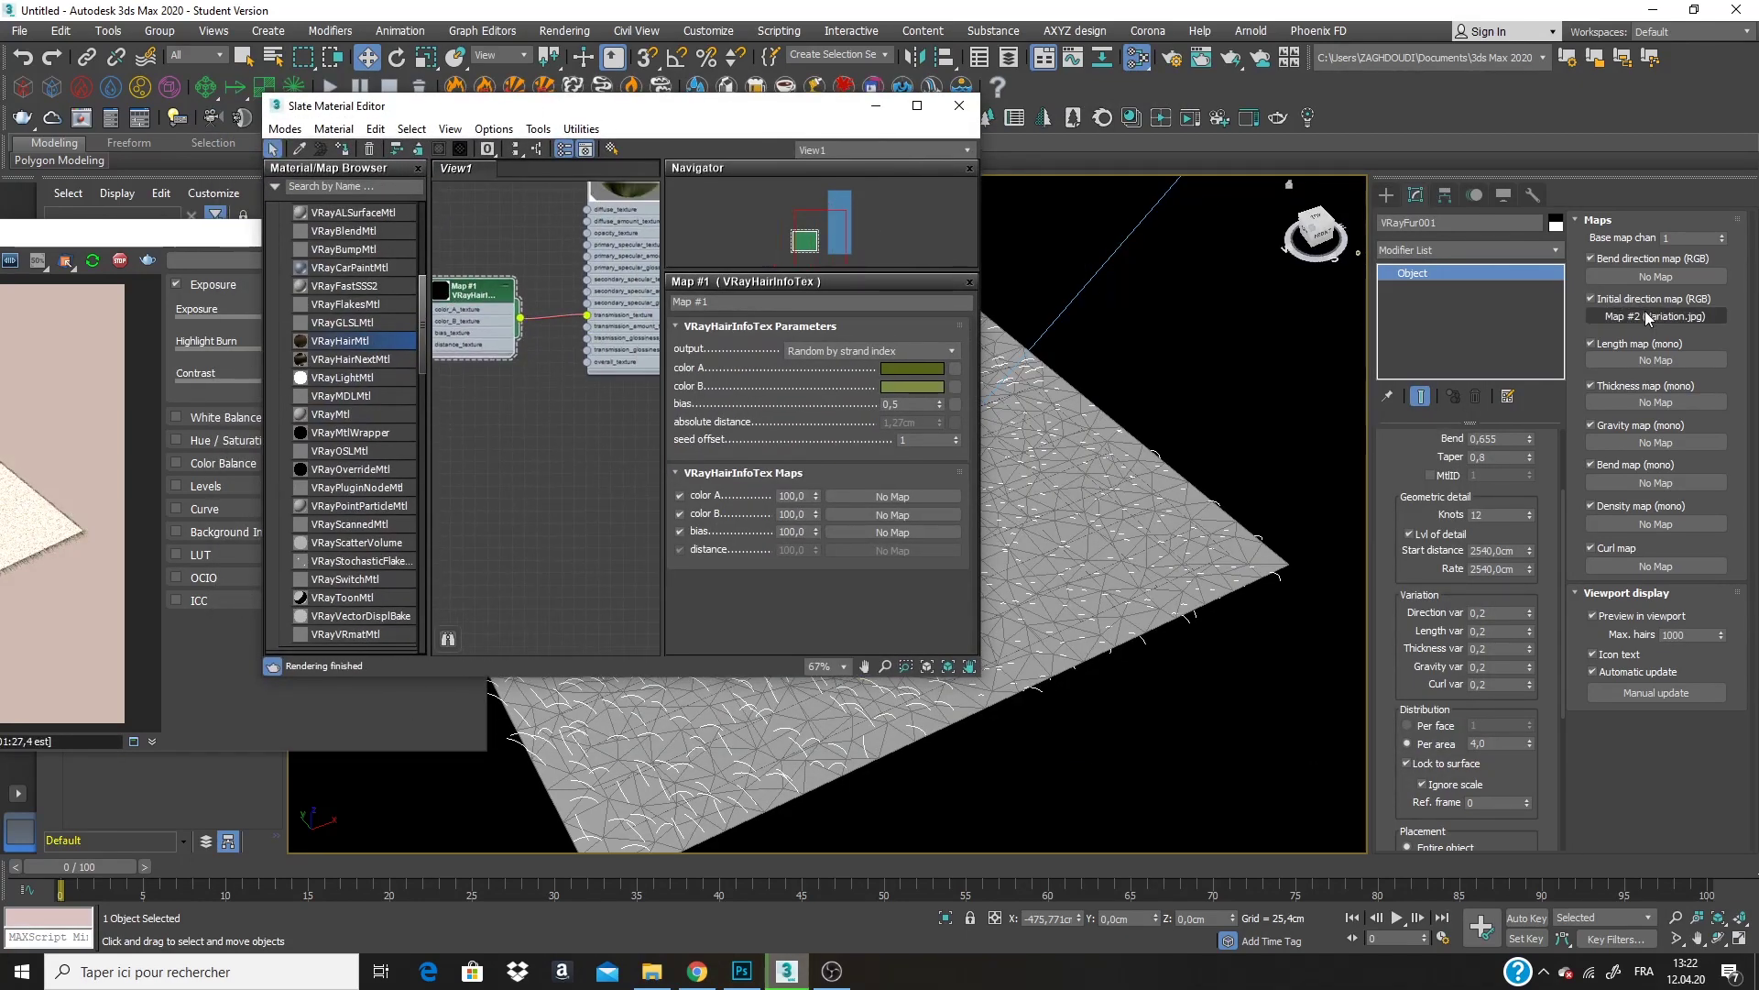
{"action": "left_click_drag", "start_coordinate": [1649, 319], "coordinate": [514, 420]}
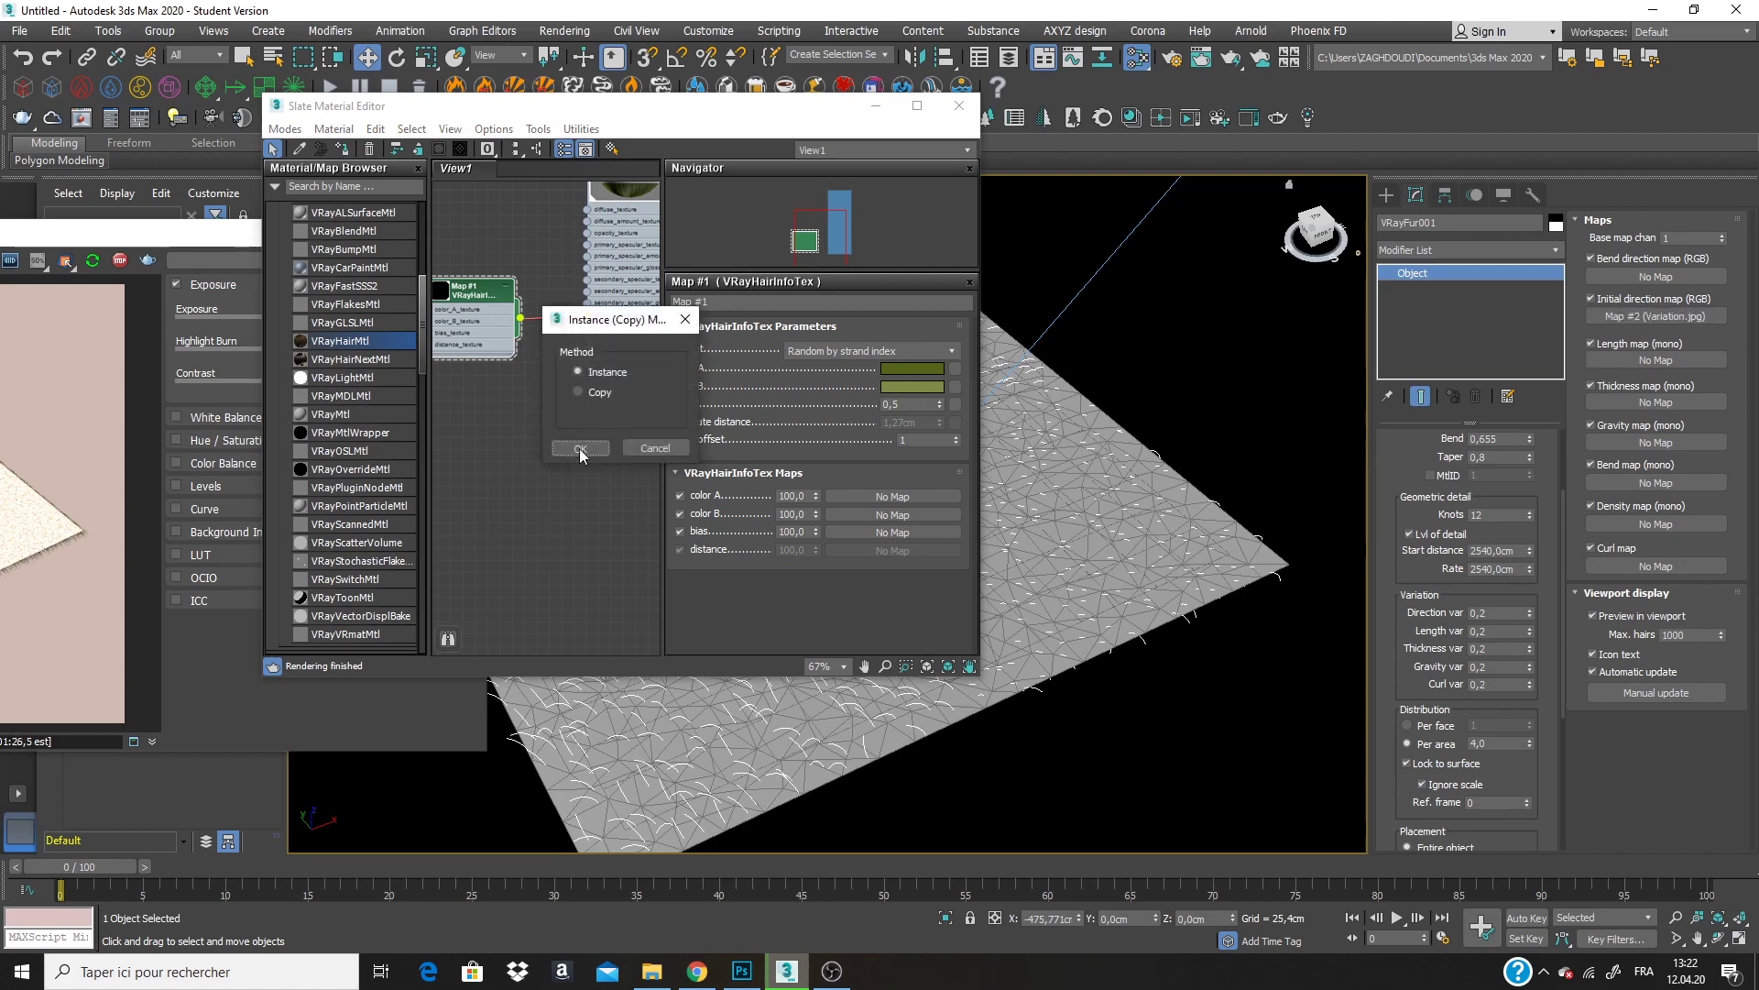
{"action": "left_click", "coordinate": [581, 448]}
Add a VRayMtl to the material graph with the Variation.jpg map connected to its diffuse map, and display the bitmap's parameters.
{"action": "left_click_drag", "start_coordinate": [348, 414], "coordinate": [580, 446]}
{"action": "scroll", "coordinate": [579, 447], "scroll_direction": "up", "scroll_amount": 2}
{"action": "double_click", "coordinate": [597, 426]}
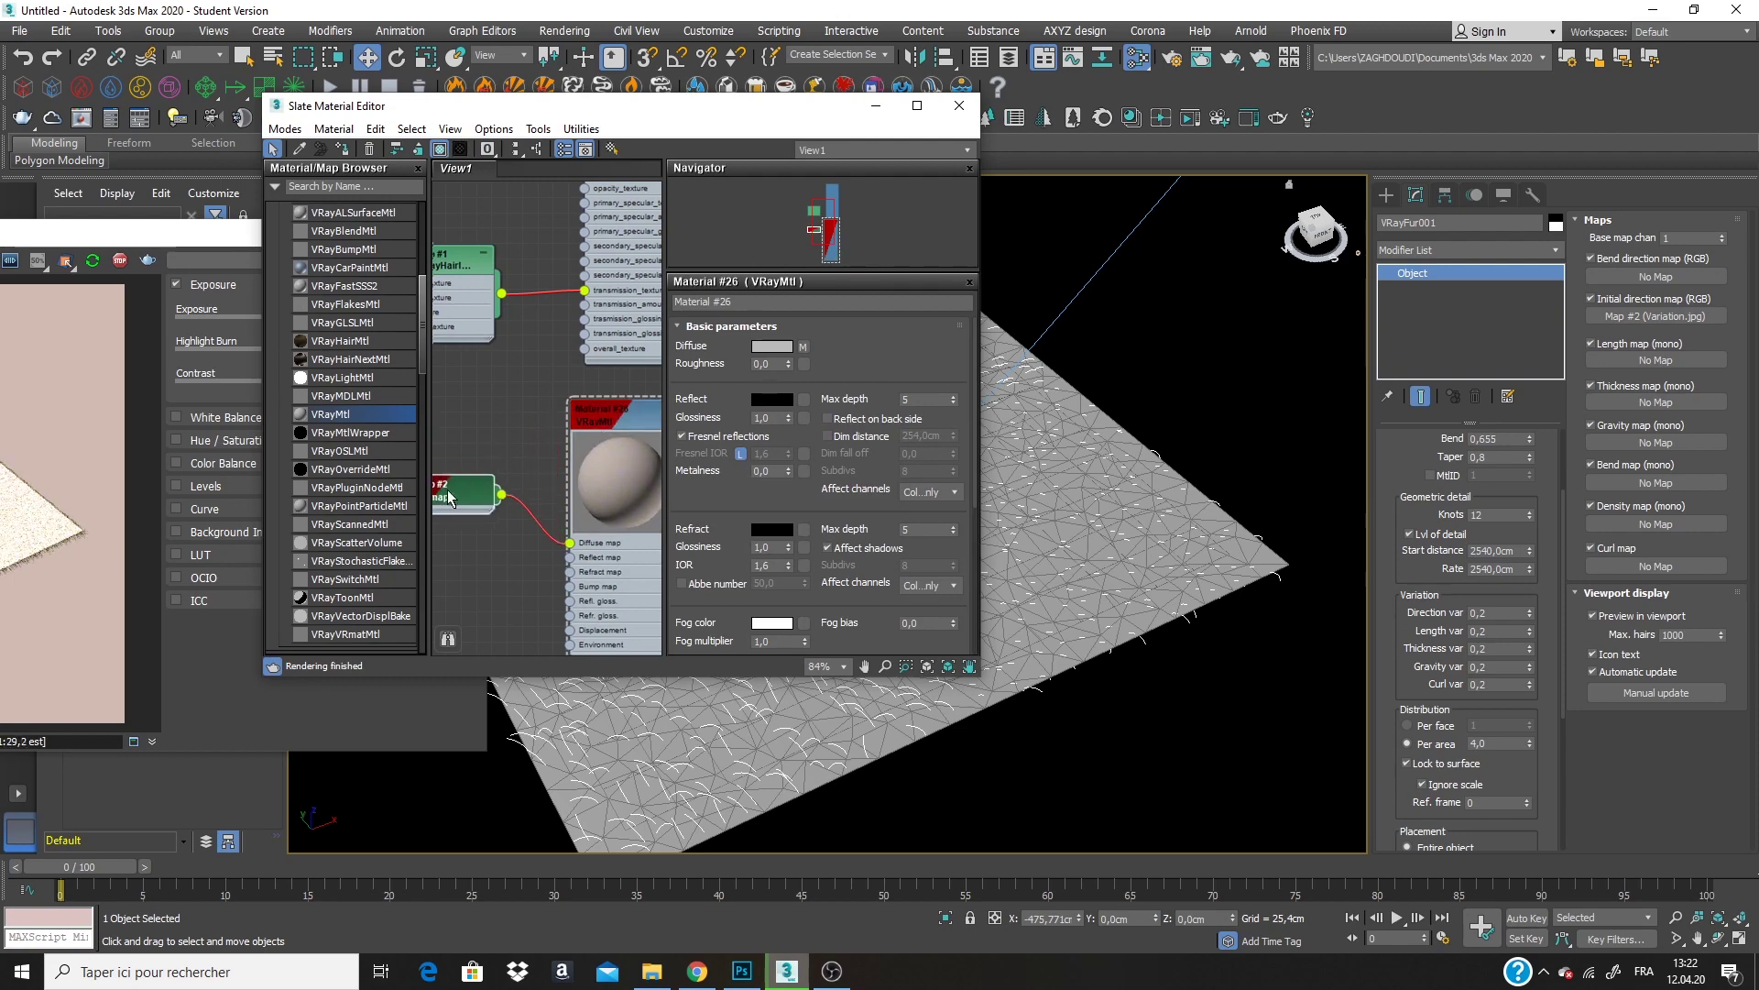
{"action": "double_click", "coordinate": [449, 495]}
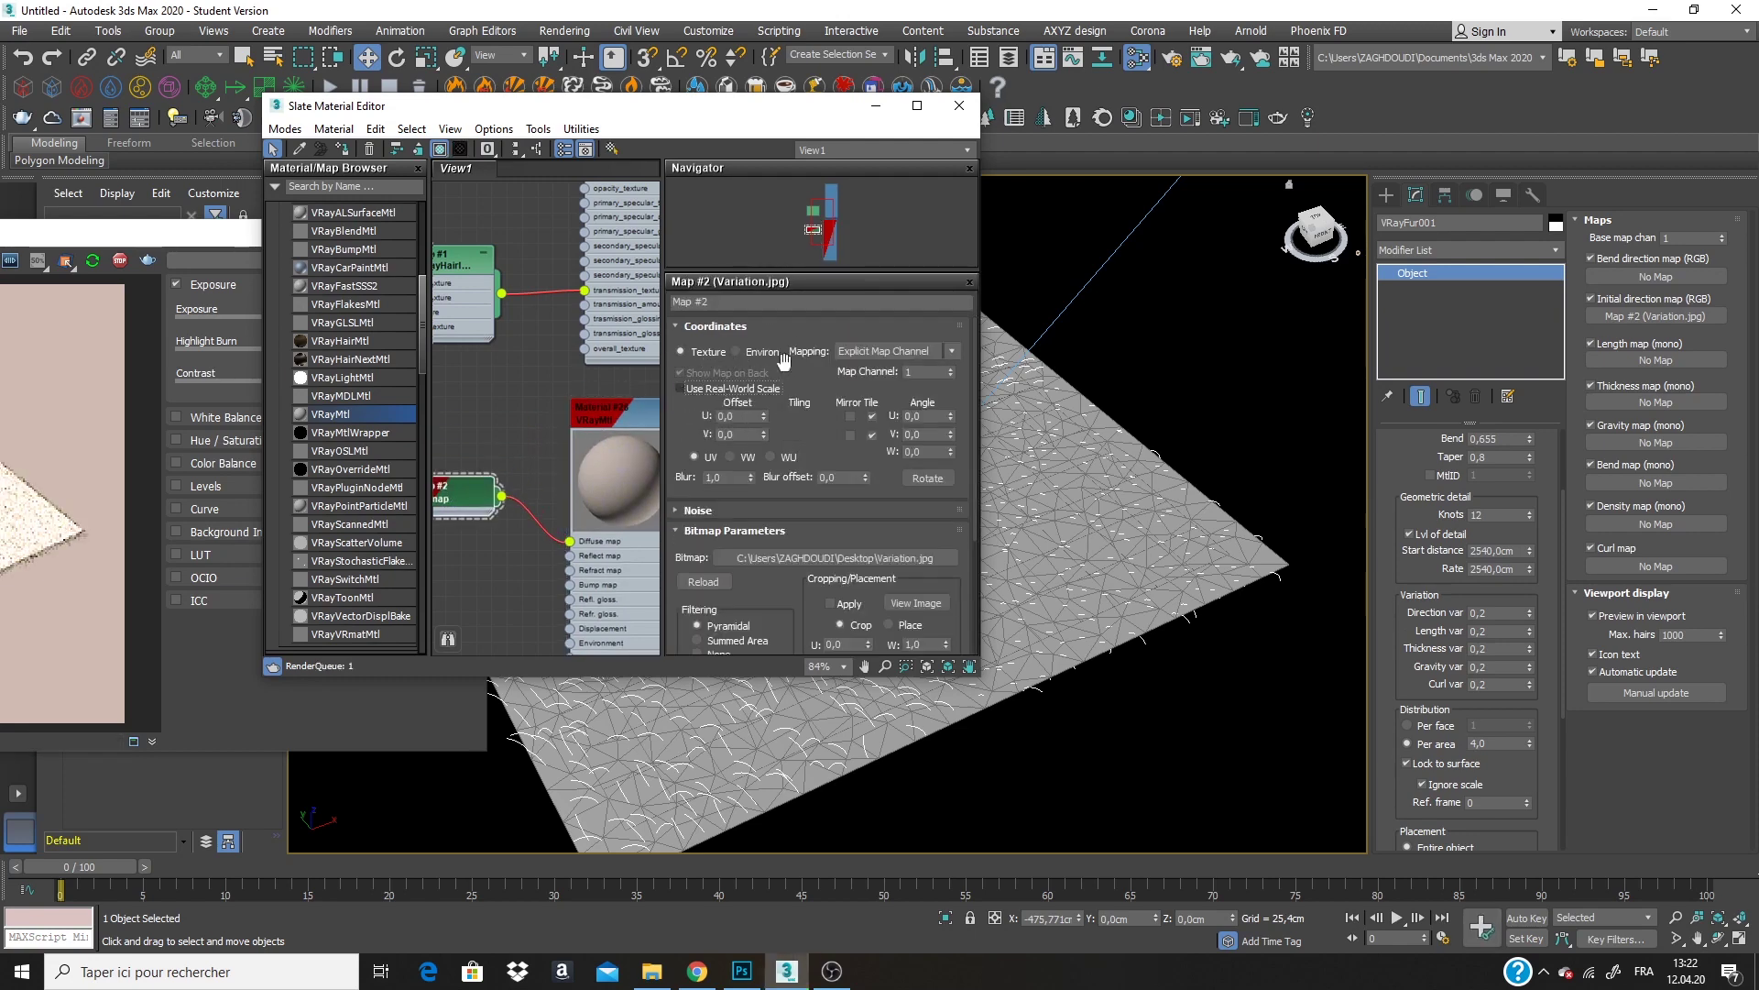
Assign the new VRayMtl to the Rectangle001 surface and show its four-colour texture in the viewport.
{"action": "left_click", "coordinate": [1108, 423]}
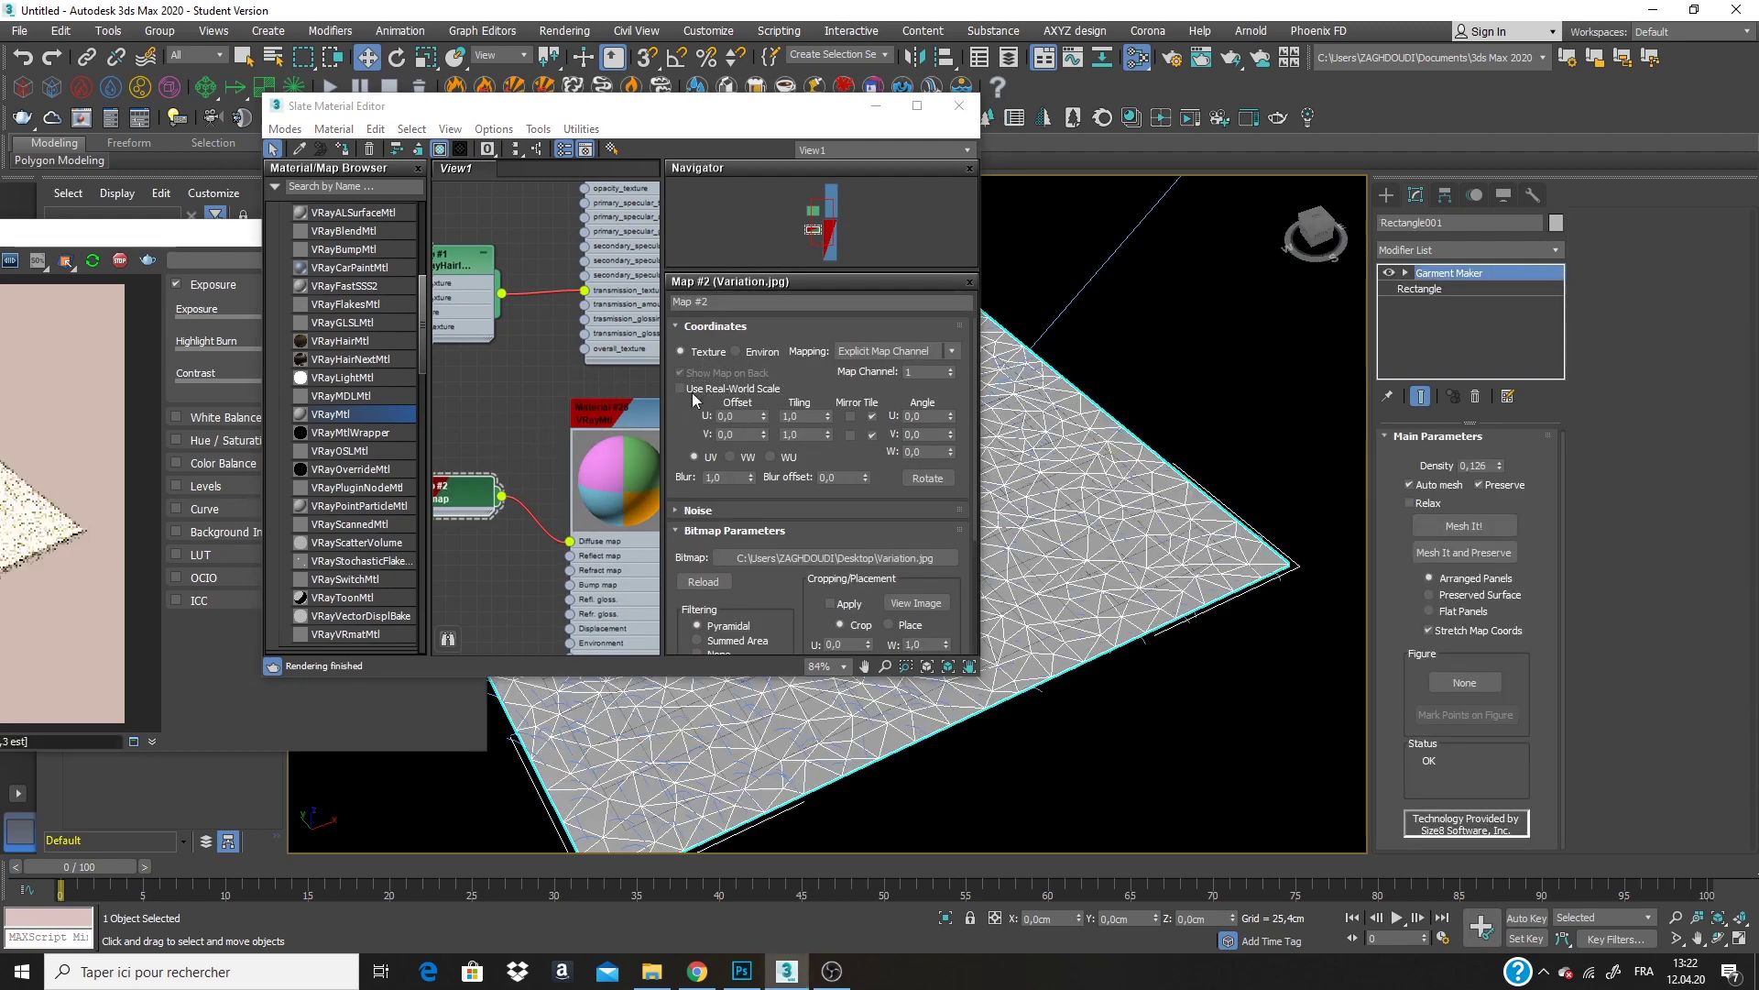
{"action": "left_click", "coordinate": [631, 429]}
{"action": "left_click", "coordinate": [316, 149]}
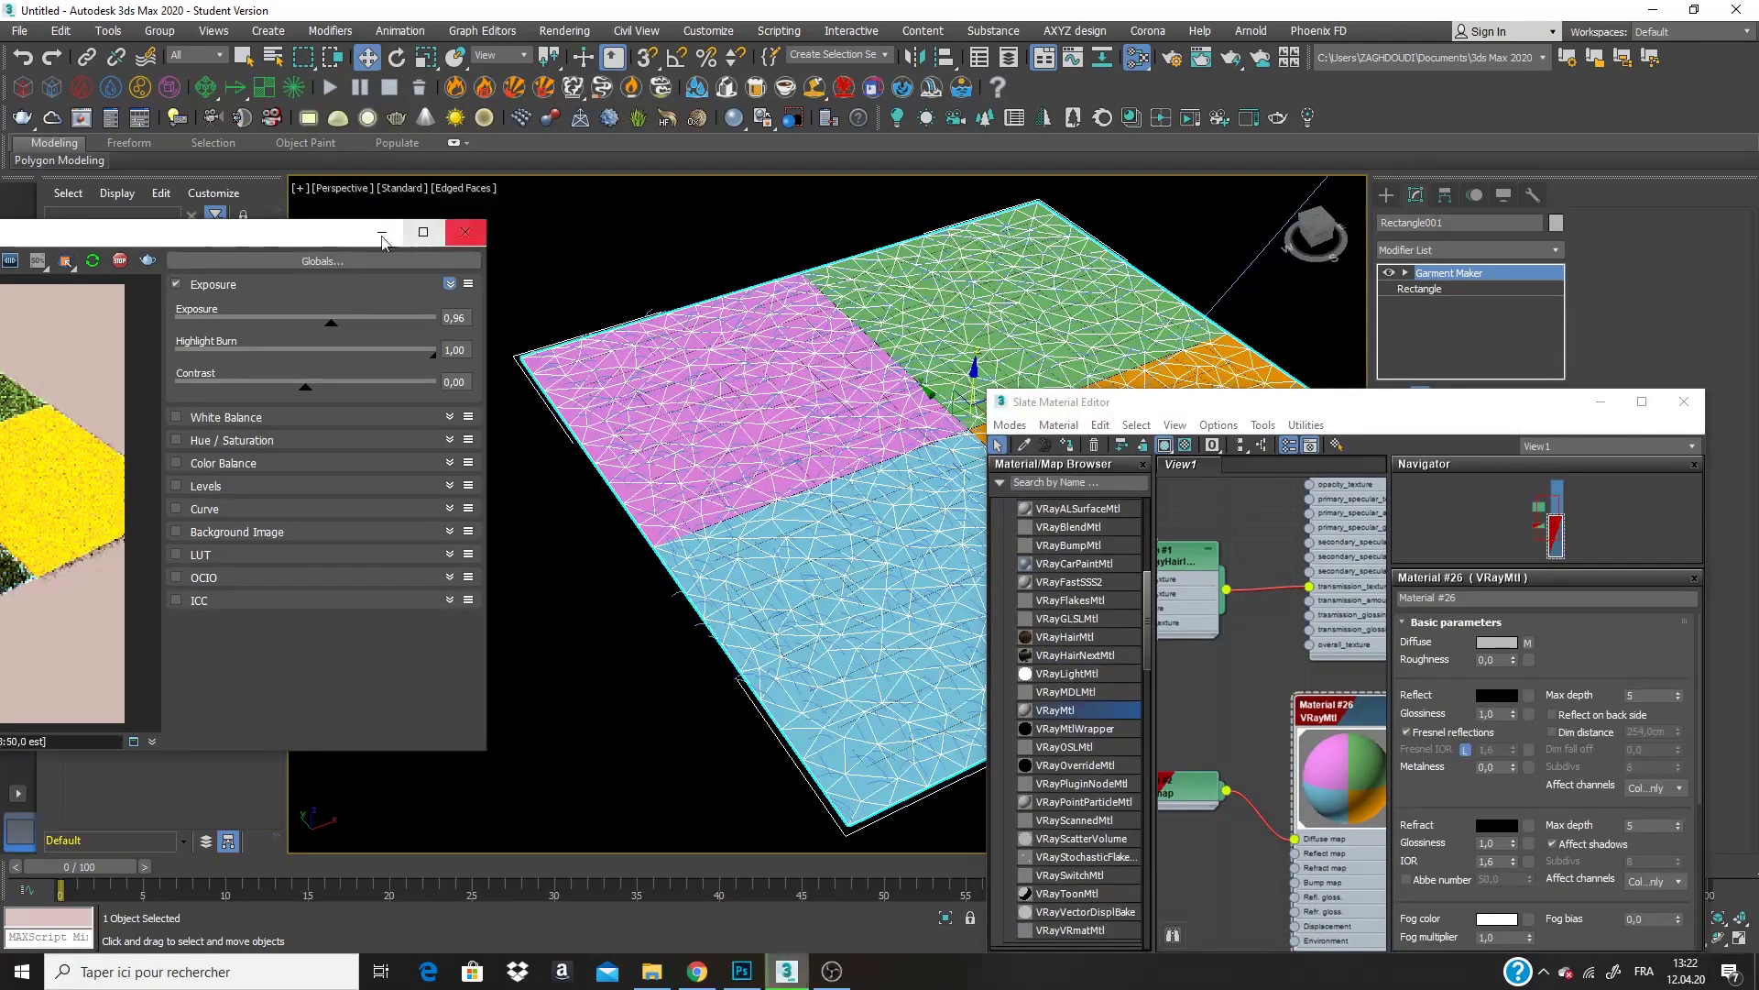
Compare the fur's direction over the pink, green, blue and orange quadrants in the render and the viewport.
{"action": "left_click_drag", "start_coordinate": [266, 243], "coordinate": [574, 157]}
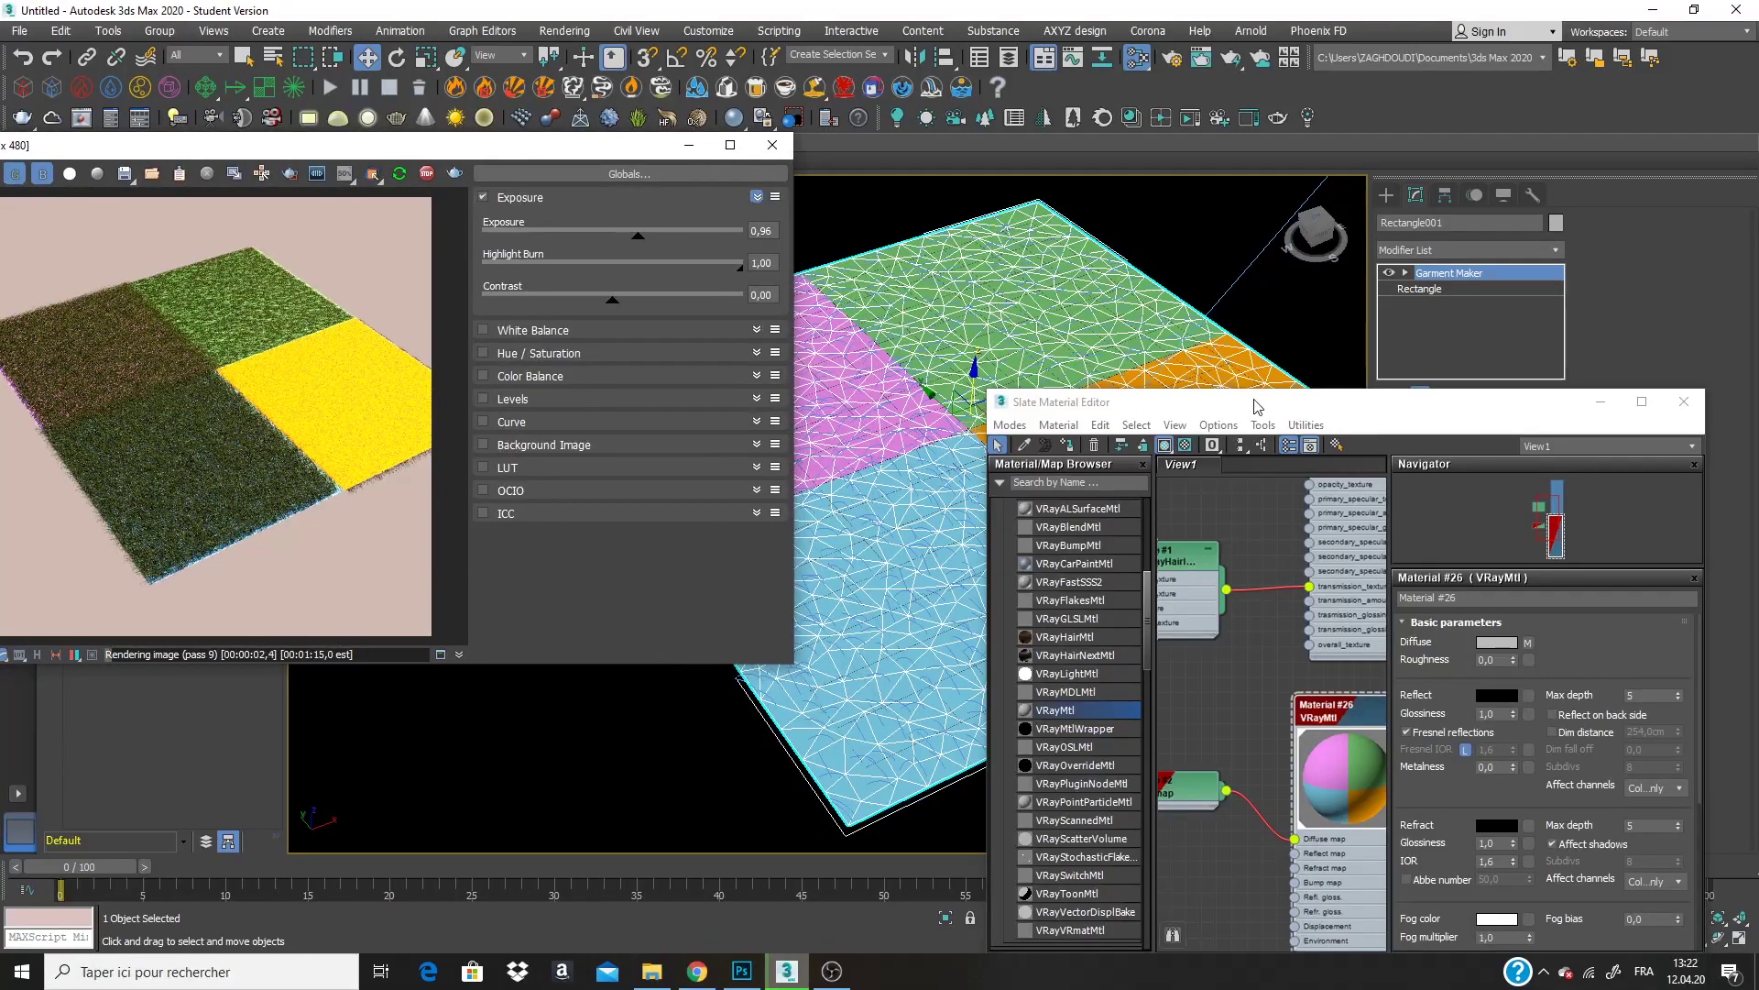
{"action": "left_click_drag", "start_coordinate": [1256, 406], "coordinate": [1242, 697]}
{"action": "scroll", "coordinate": [1020, 375], "scroll_direction": "up", "scroll_amount": 6}
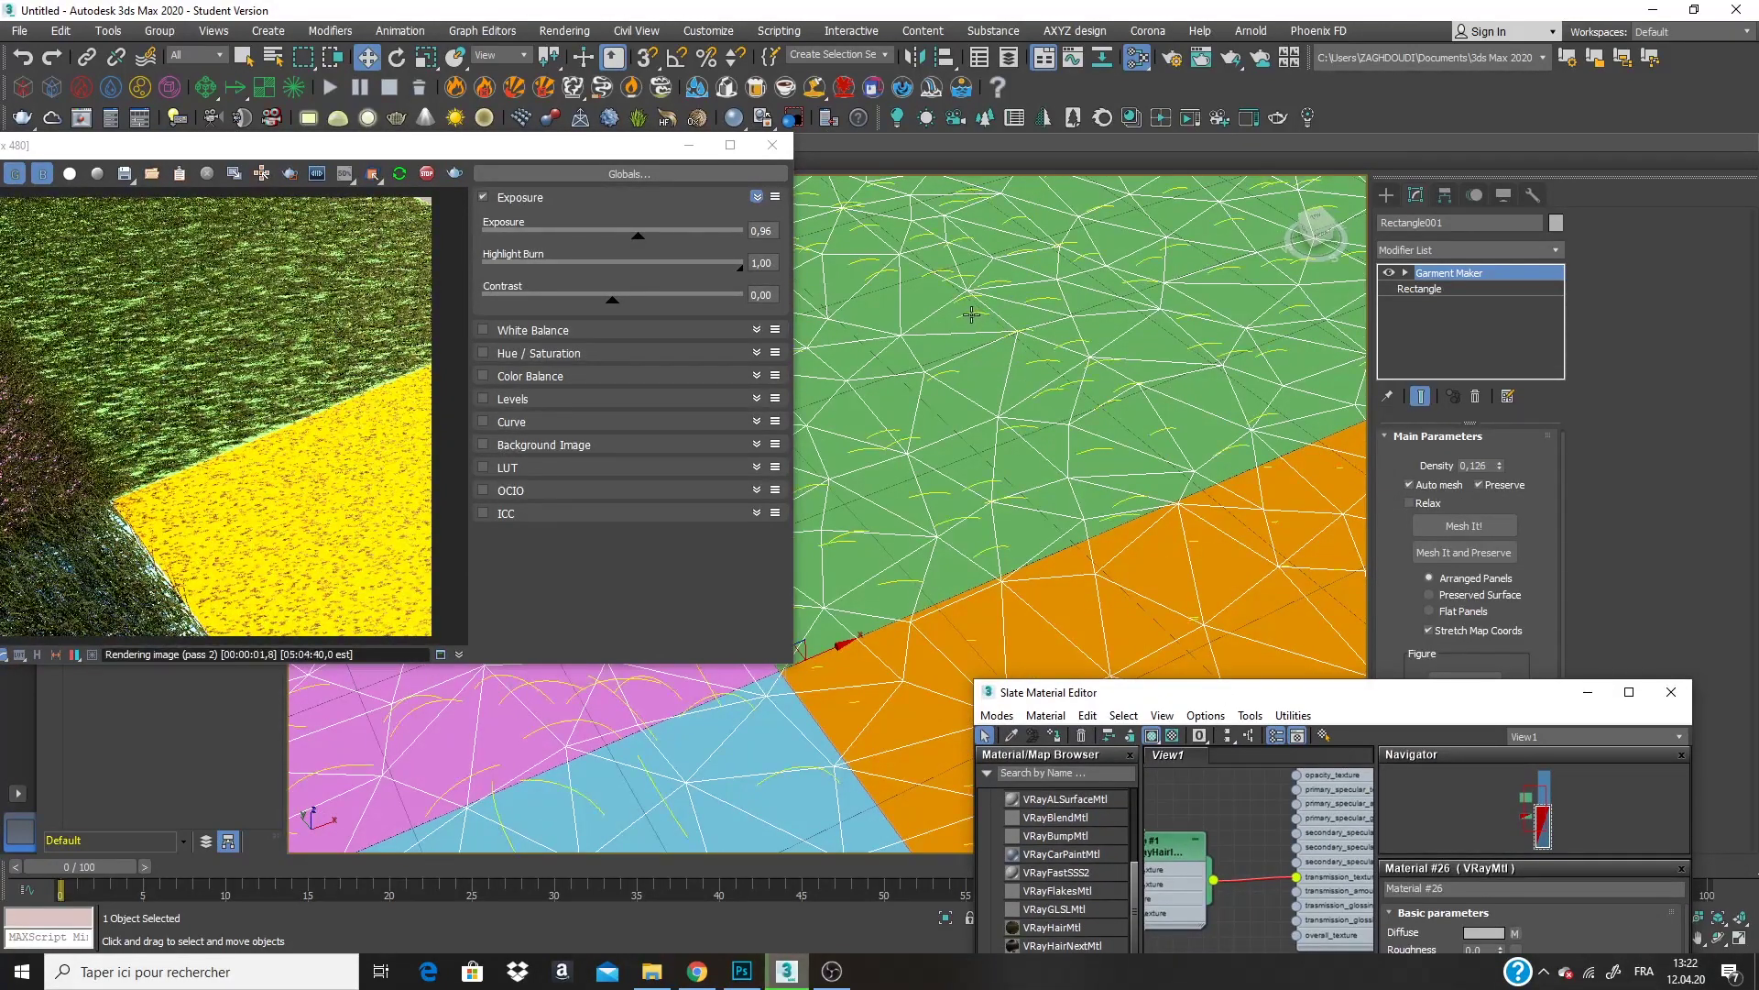
{"action": "middle_click_drag", "start_coordinate": [971, 314], "coordinate": [1197, 393]}
{"action": "scroll", "coordinate": [1035, 394], "scroll_direction": "down", "scroll_amount": 5}
{"action": "scroll", "coordinate": [1029, 455], "scroll_direction": "up", "scroll_amount": 5}
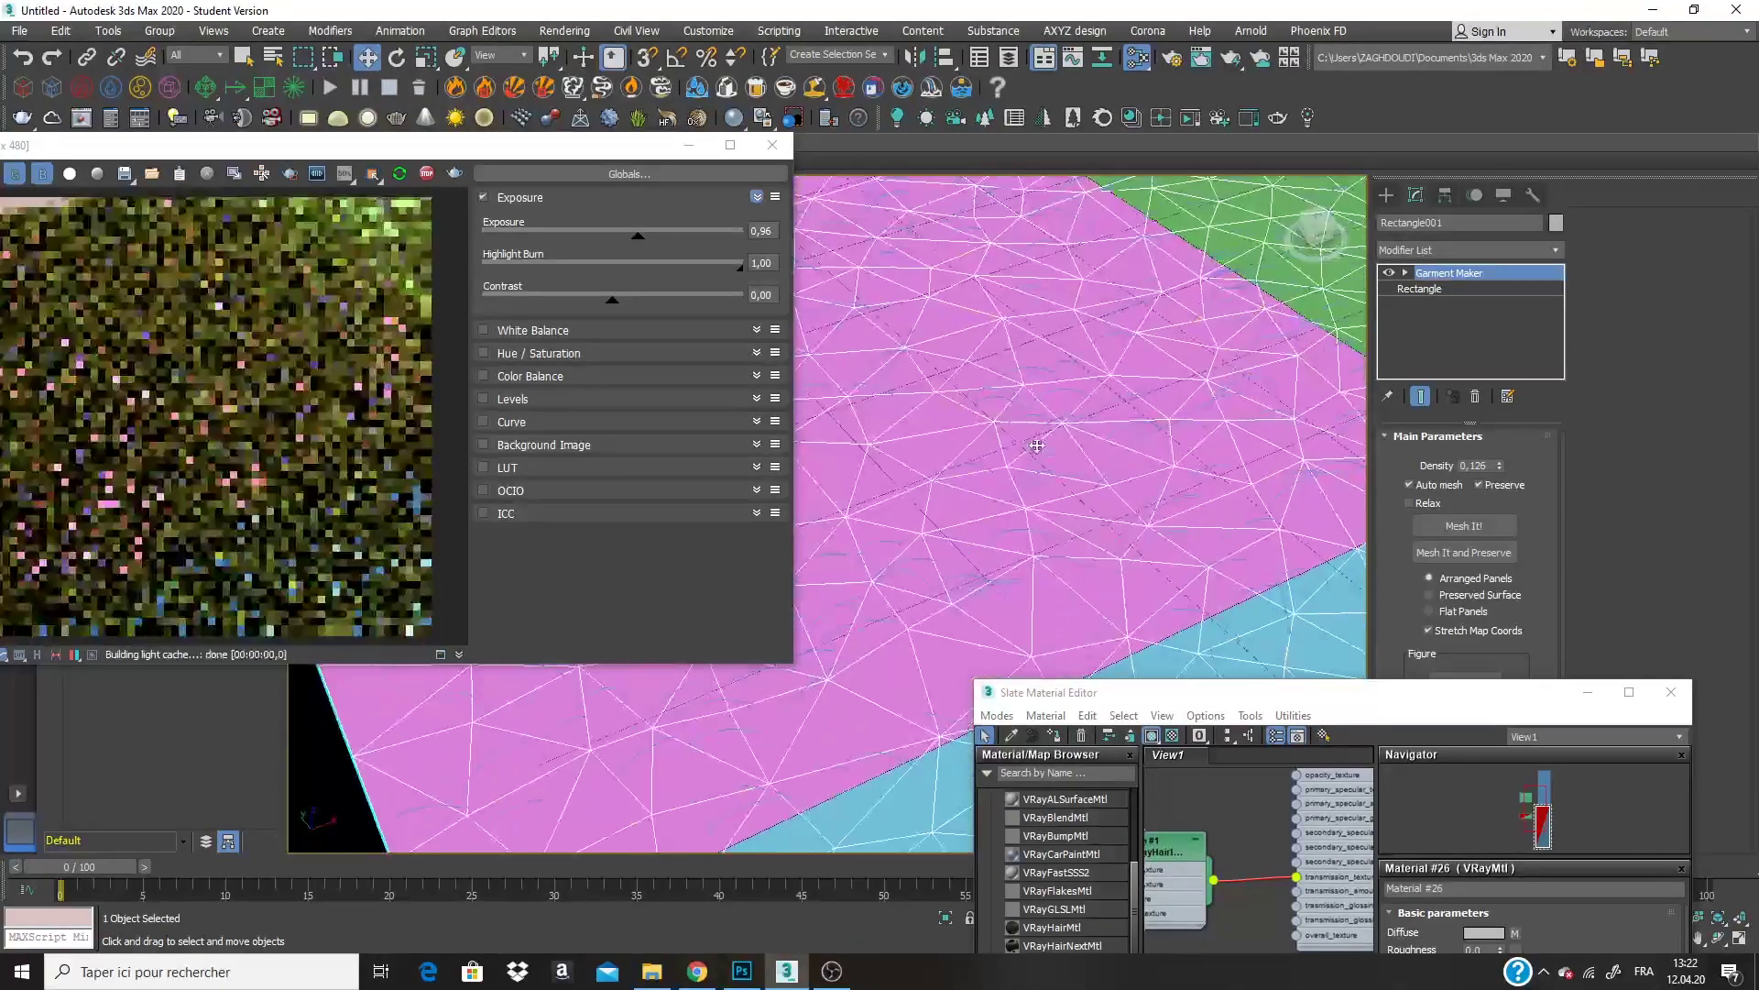
{"action": "scroll", "coordinate": [1061, 483], "scroll_direction": "down", "scroll_amount": 5}
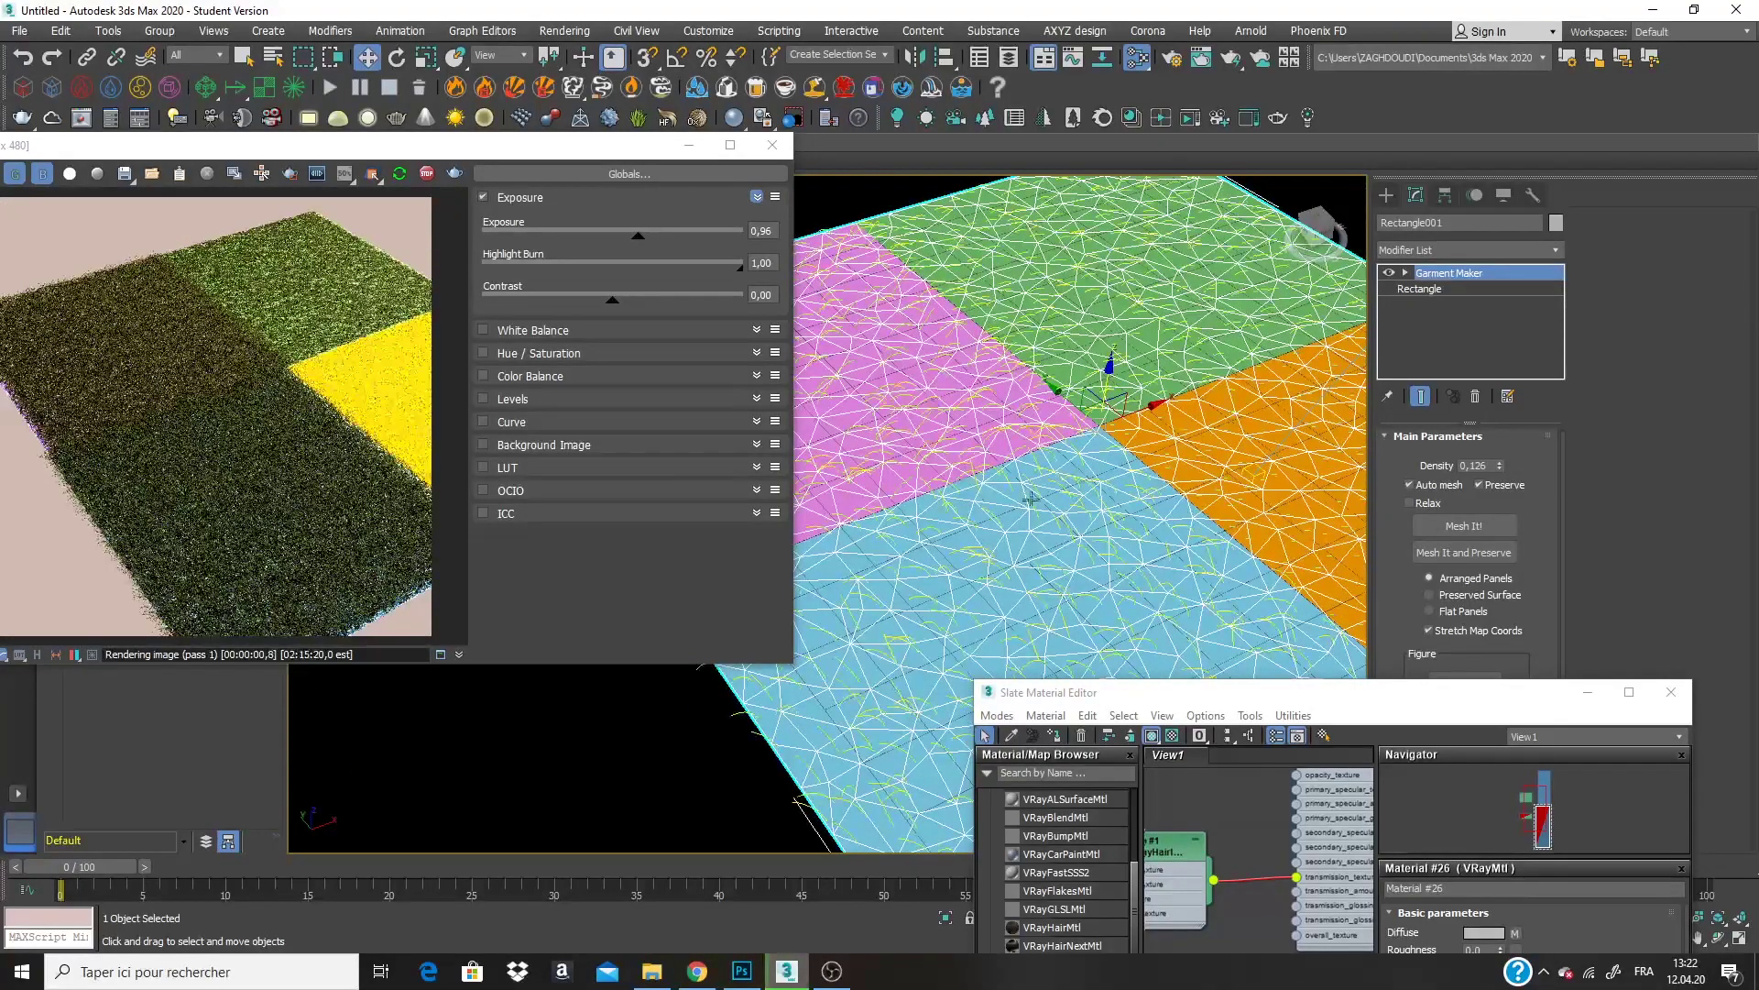
{"action": "middle_click_drag", "start_coordinate": [1048, 424], "coordinate": [945, 475]}
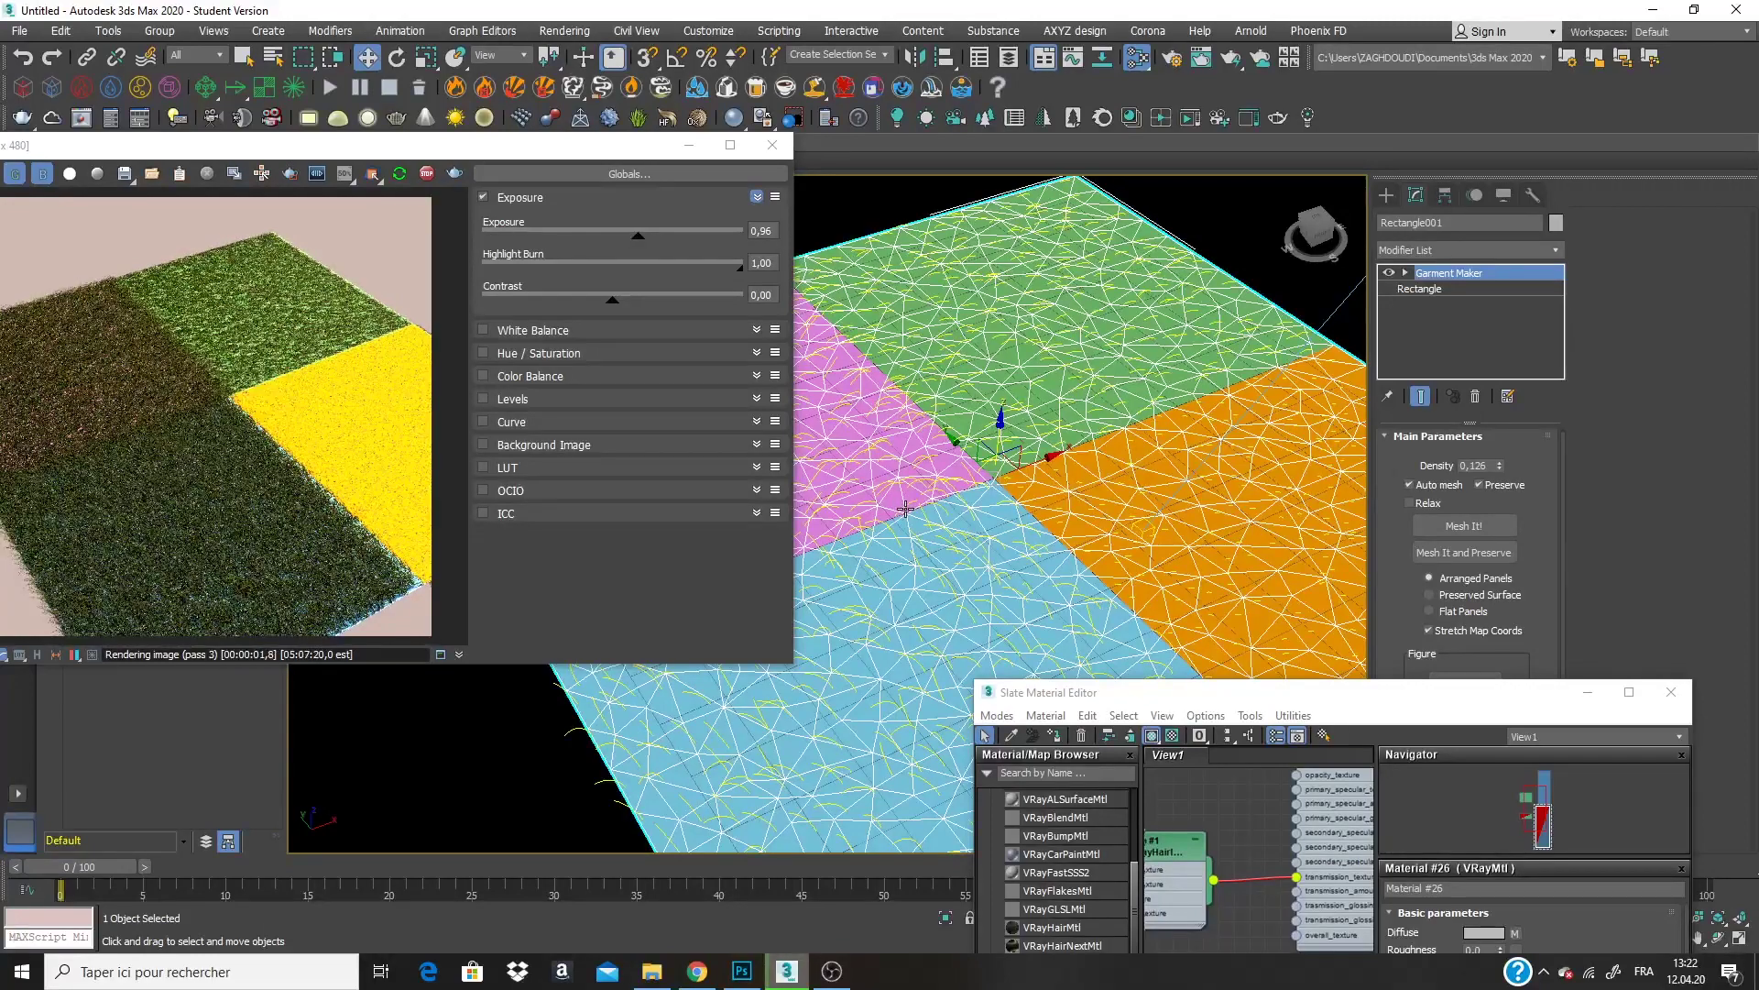
{"action": "middle_click_drag", "start_coordinate": [1010, 472], "coordinate": [921, 412]}
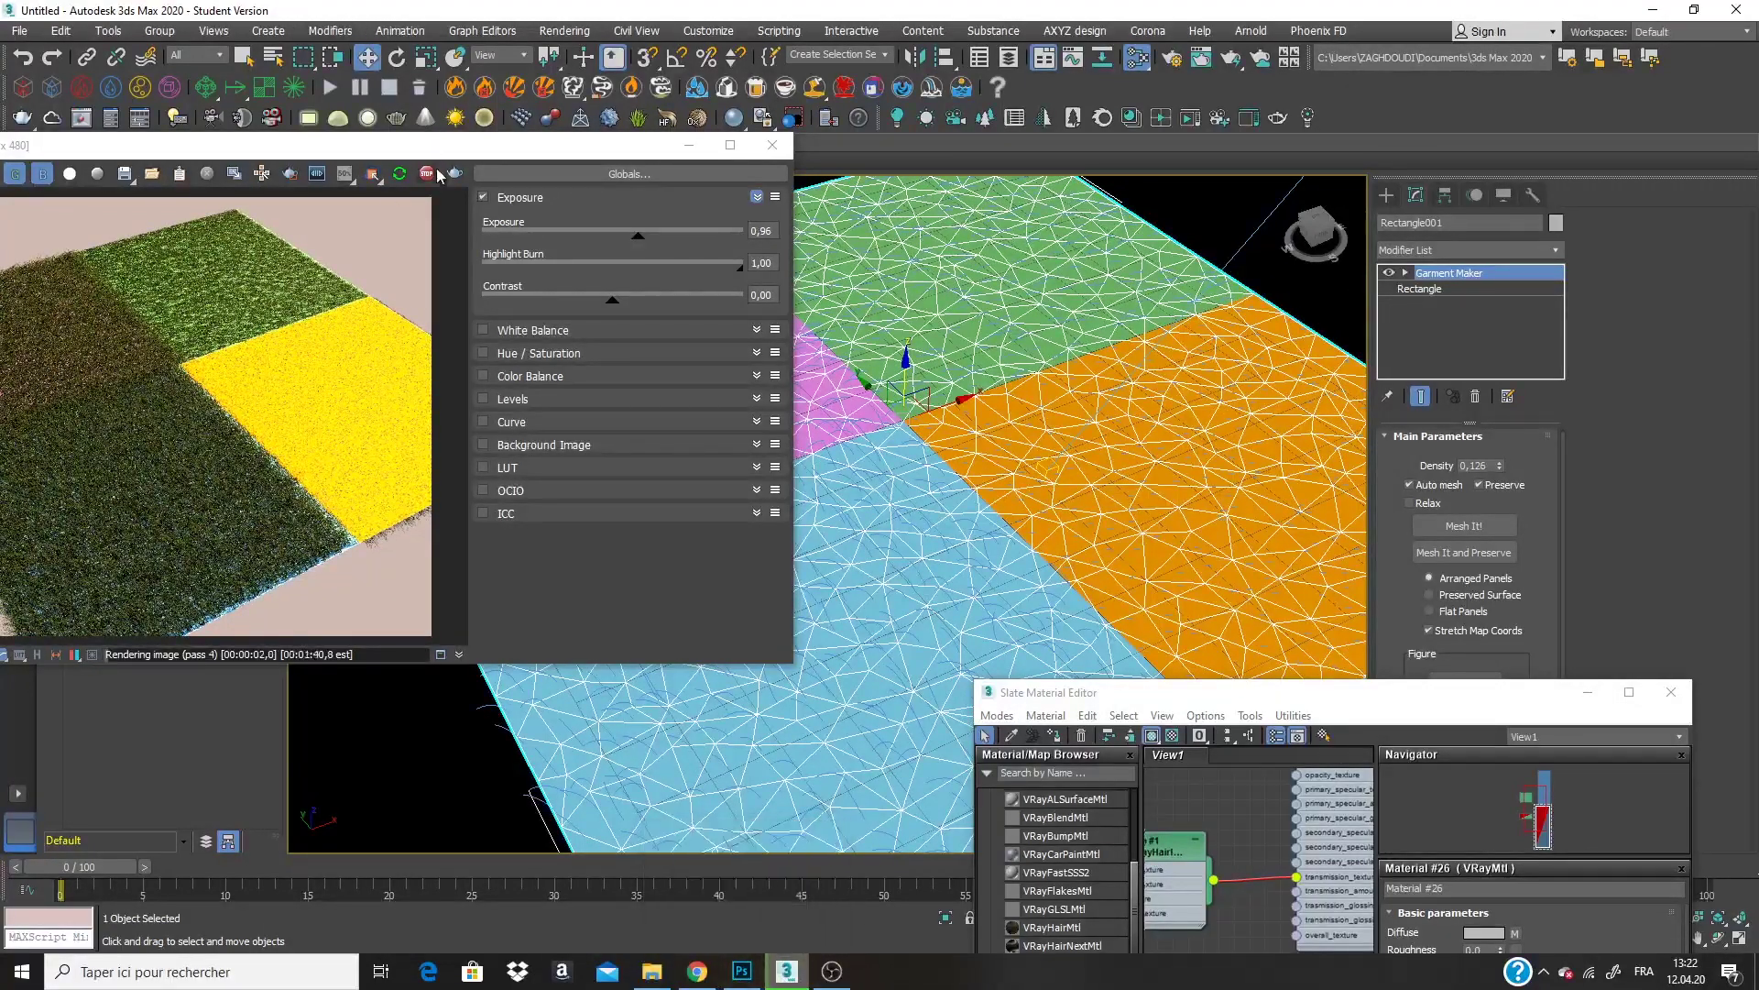
Switch to the four-colour image in Photoshop.
{"action": "left_click", "coordinate": [741, 969]}
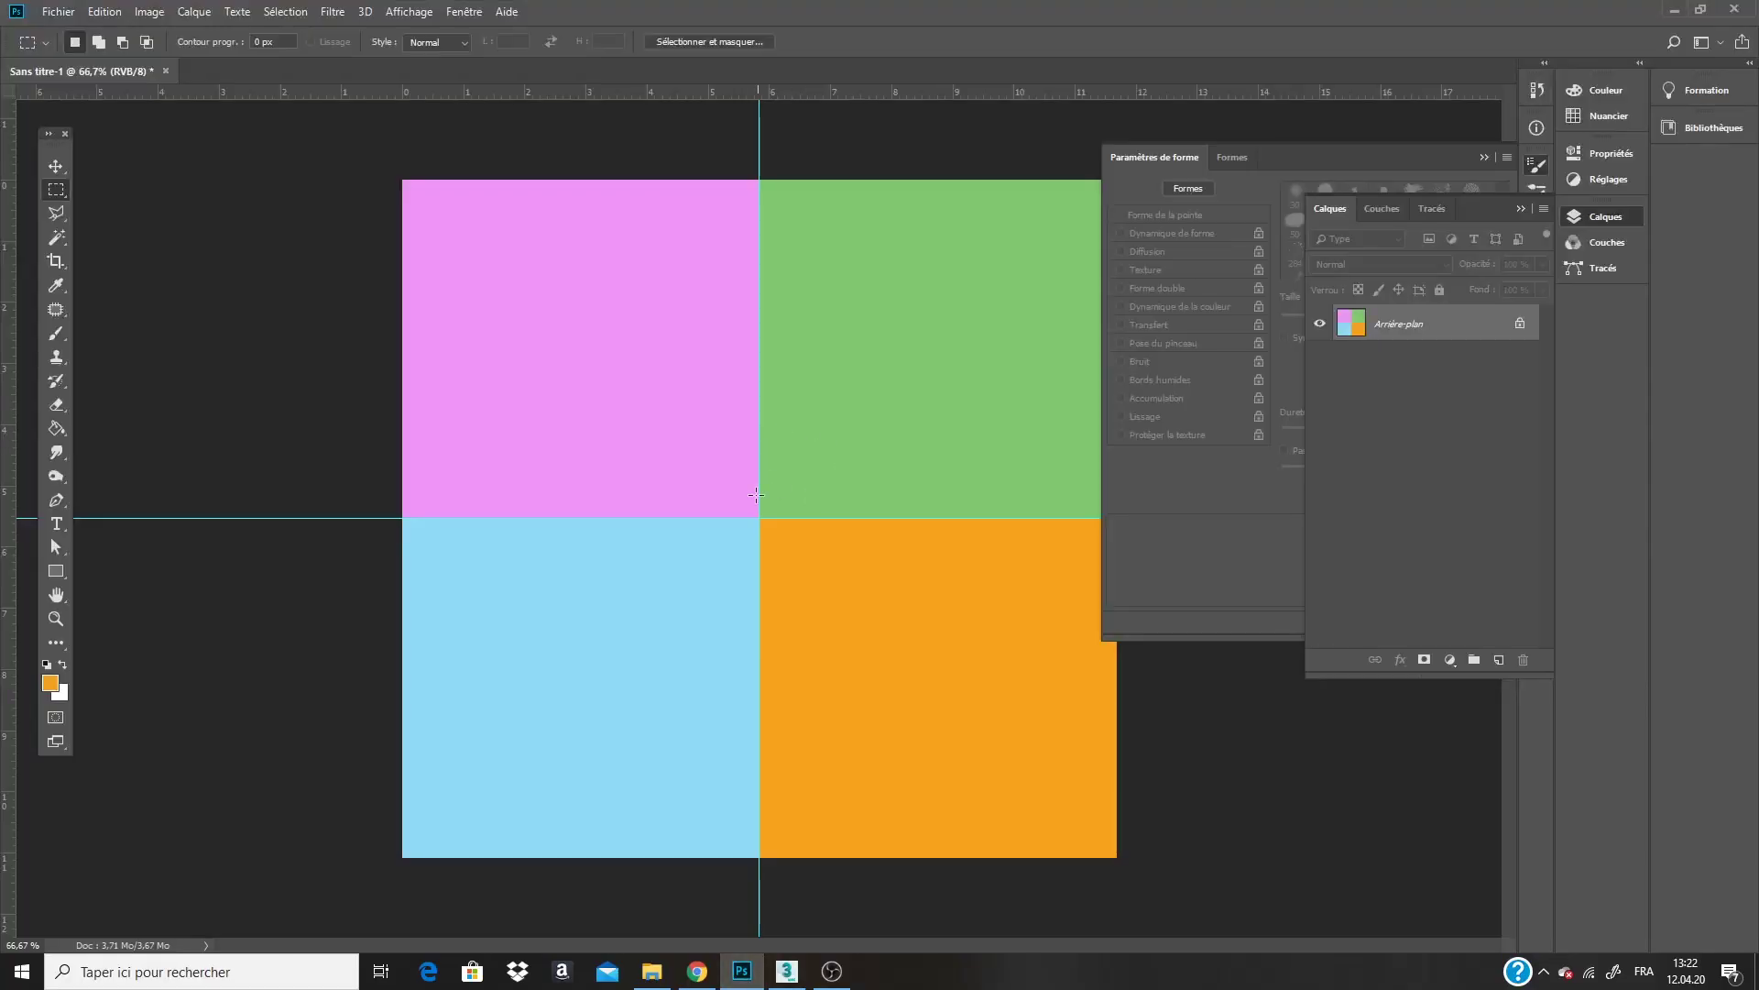
{"action": "left_click", "coordinate": [58, 333]}
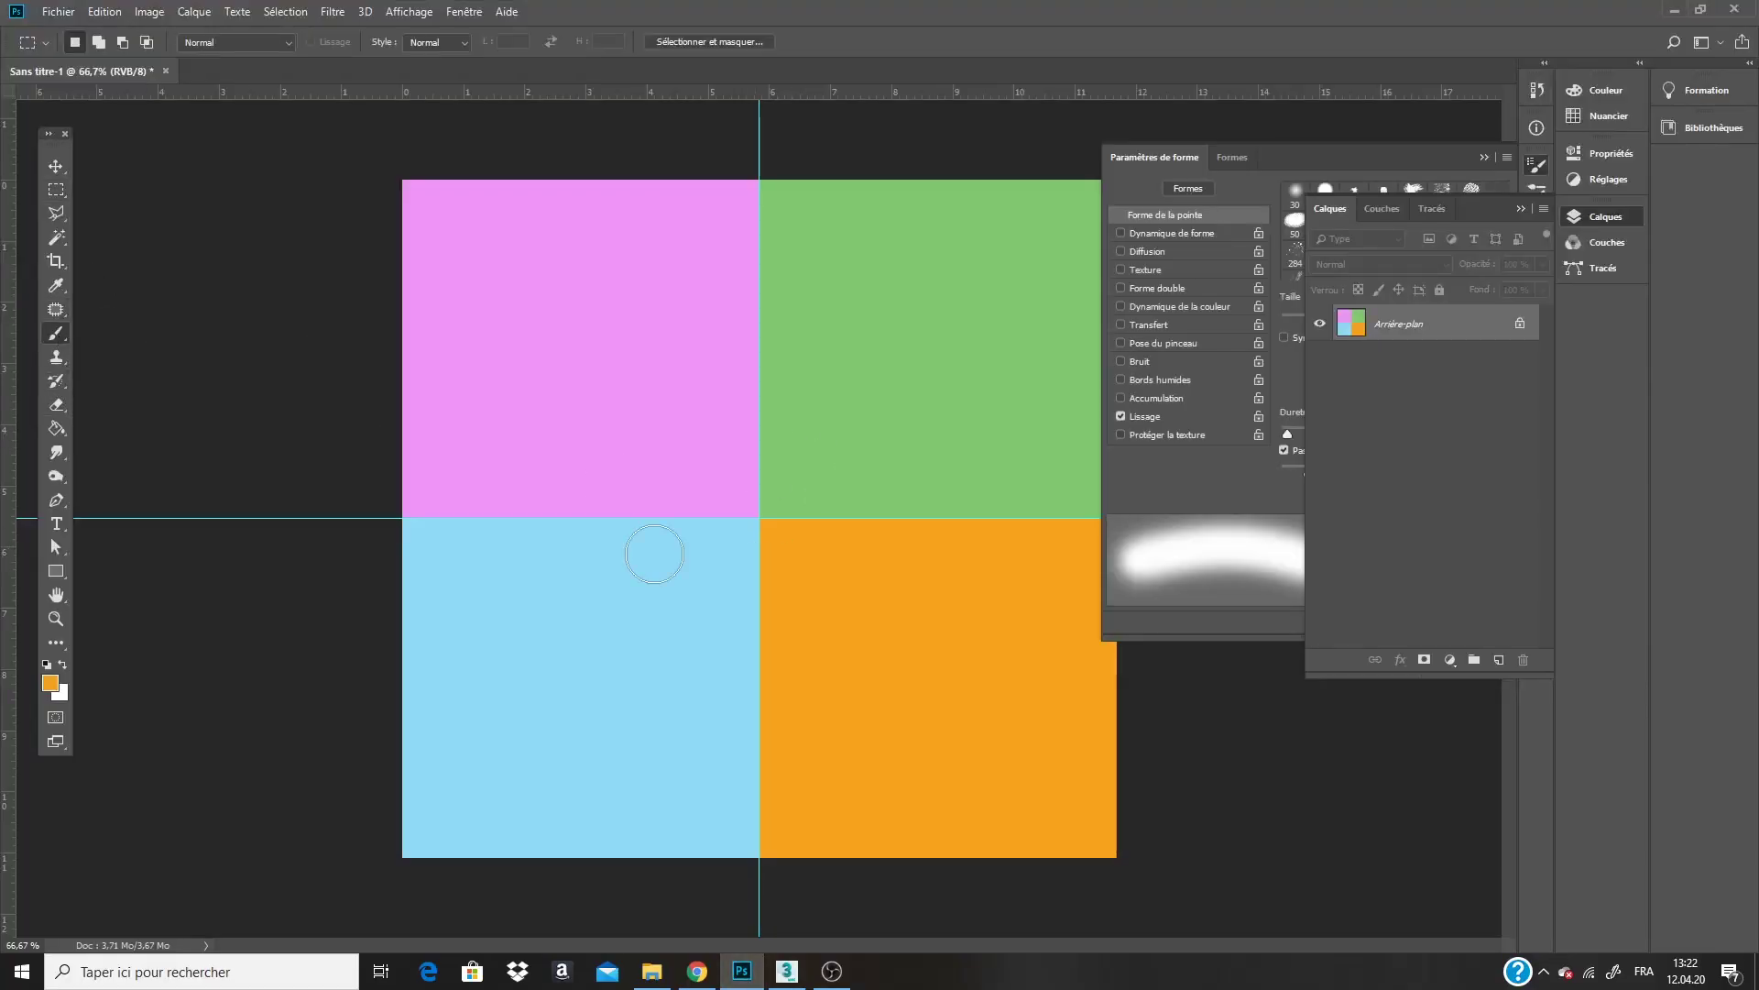
{"action": "mouse_move", "coordinate": [678, 595]}
{"action": "left_mouse_down"}
{"action": "mouse_move", "coordinate": [640, 558]}
{"action": "mouse_move", "coordinate": [642, 511]}
{"action": "left_mouse_up"}
{"action": "key", "text": "ctrl+z"}
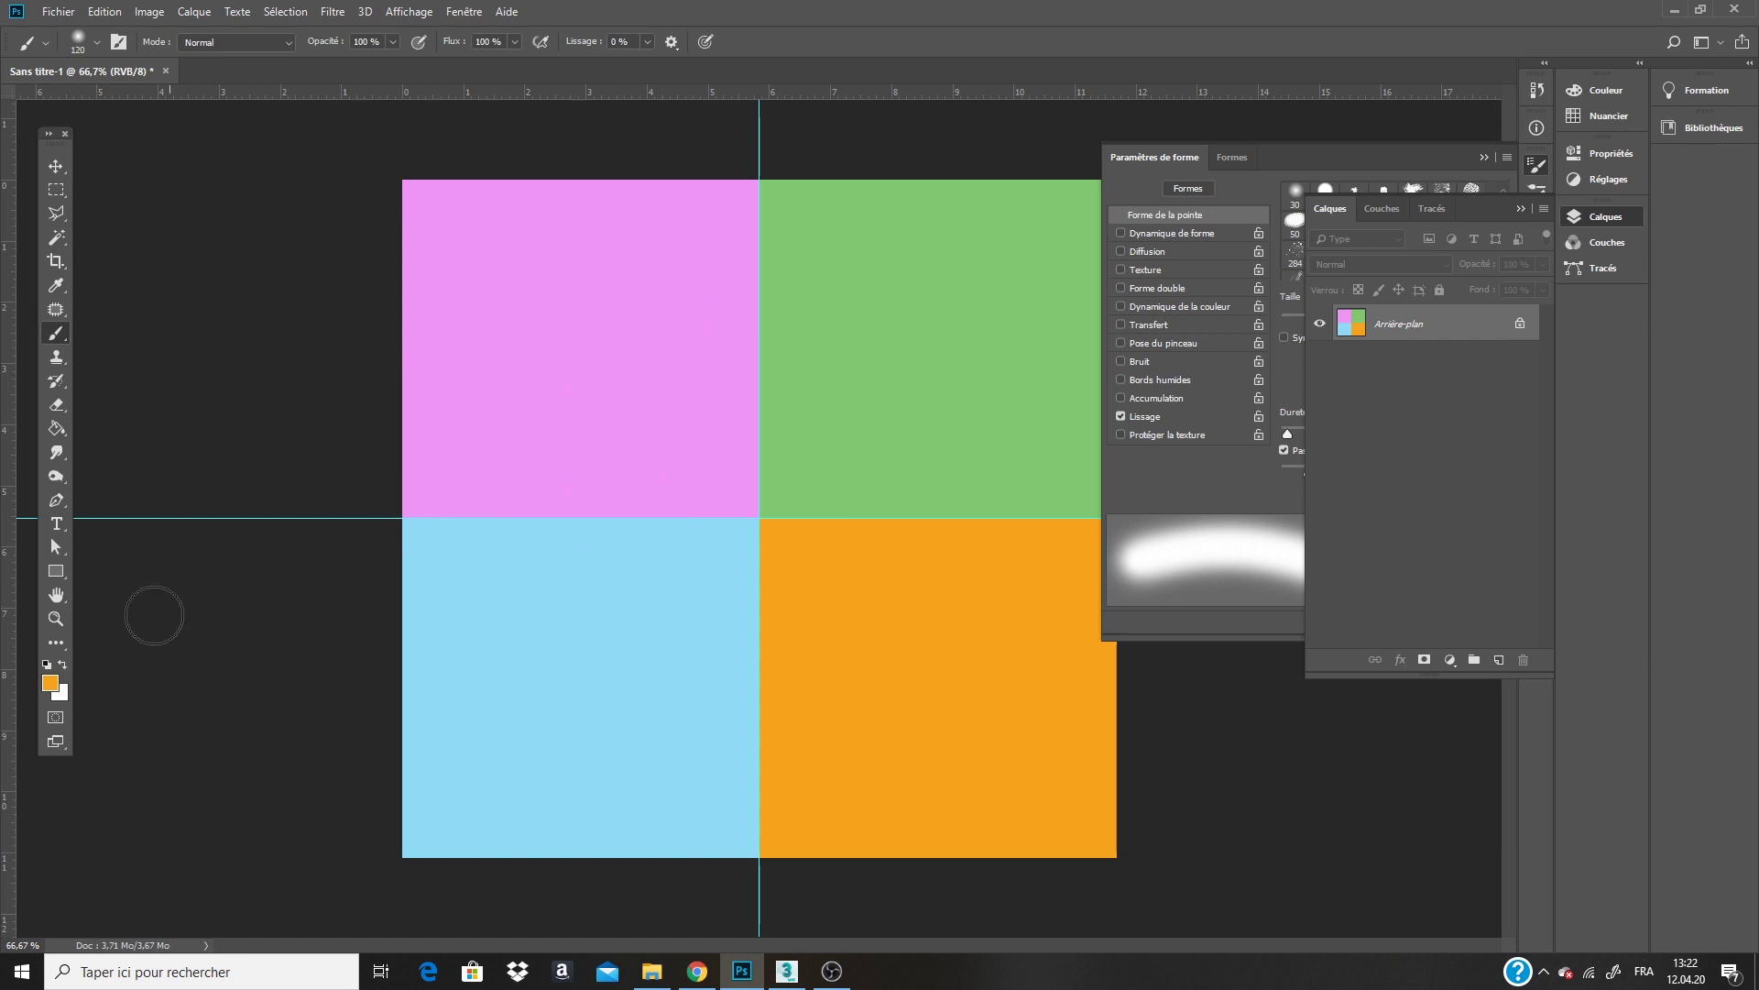
Smudge the borders between the pink, blue, green and orange quadrants around the image centre at 28% strength.
{"action": "left_click", "coordinate": [54, 454]}
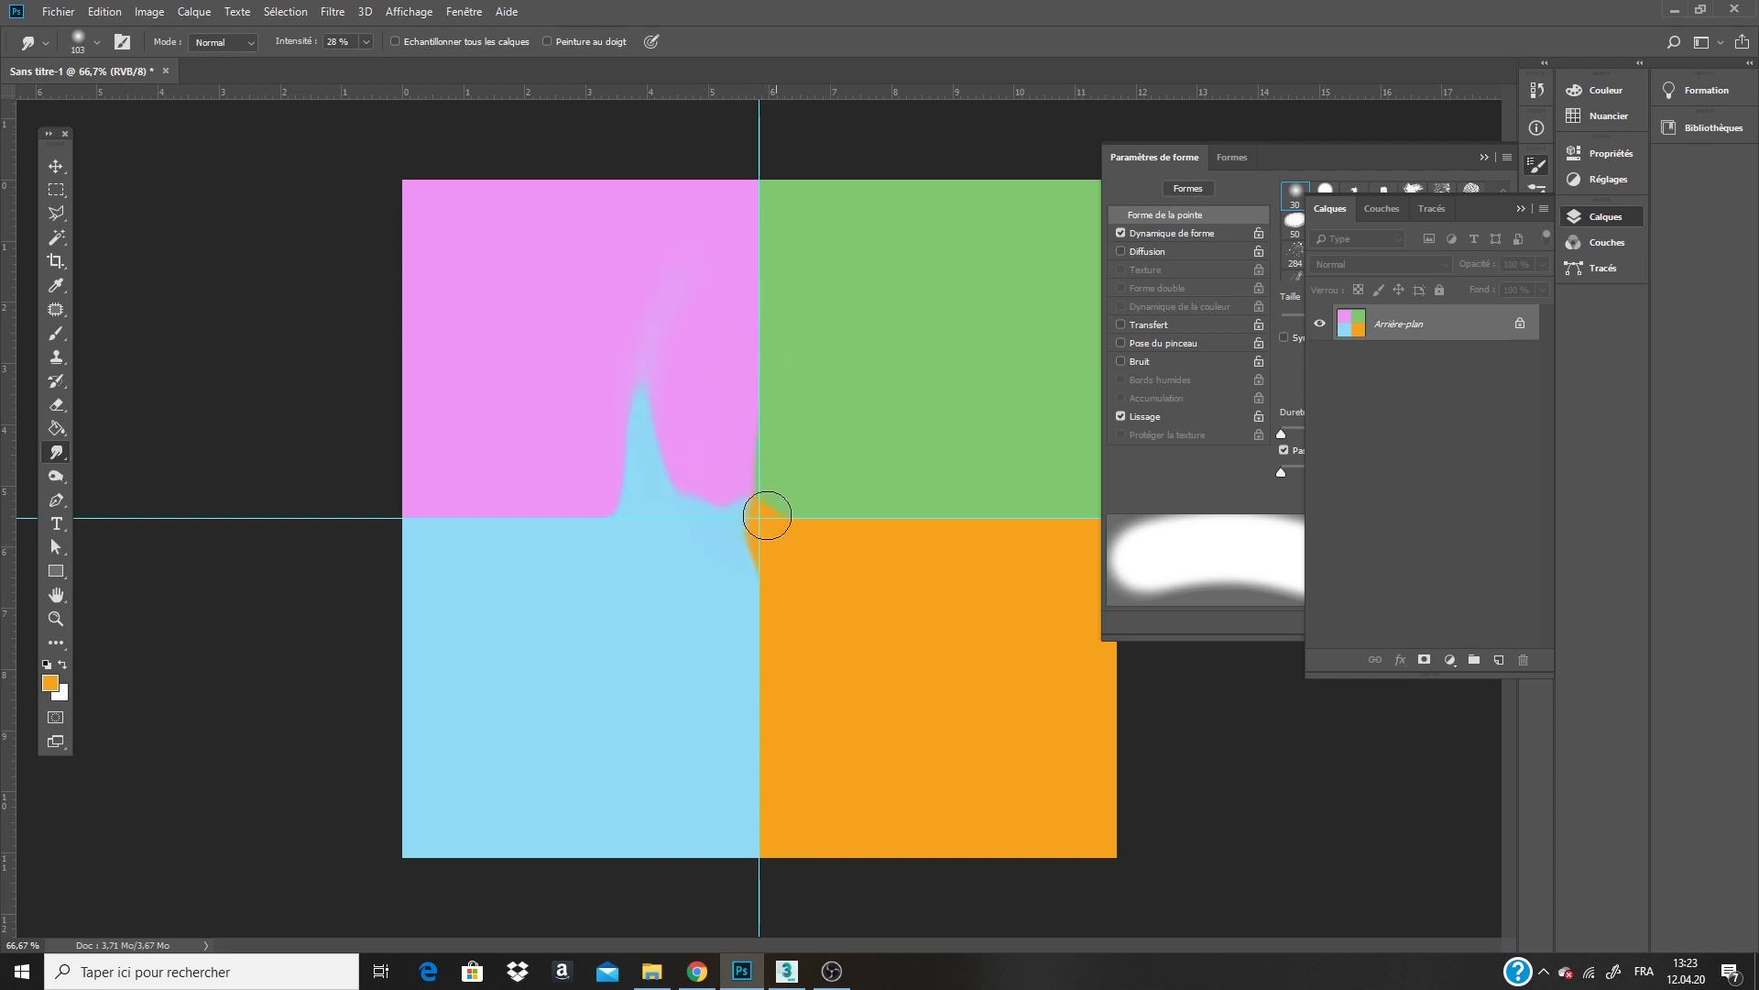
{"action": "left_click_drag", "start_coordinate": [752, 309], "coordinate": [721, 525]}
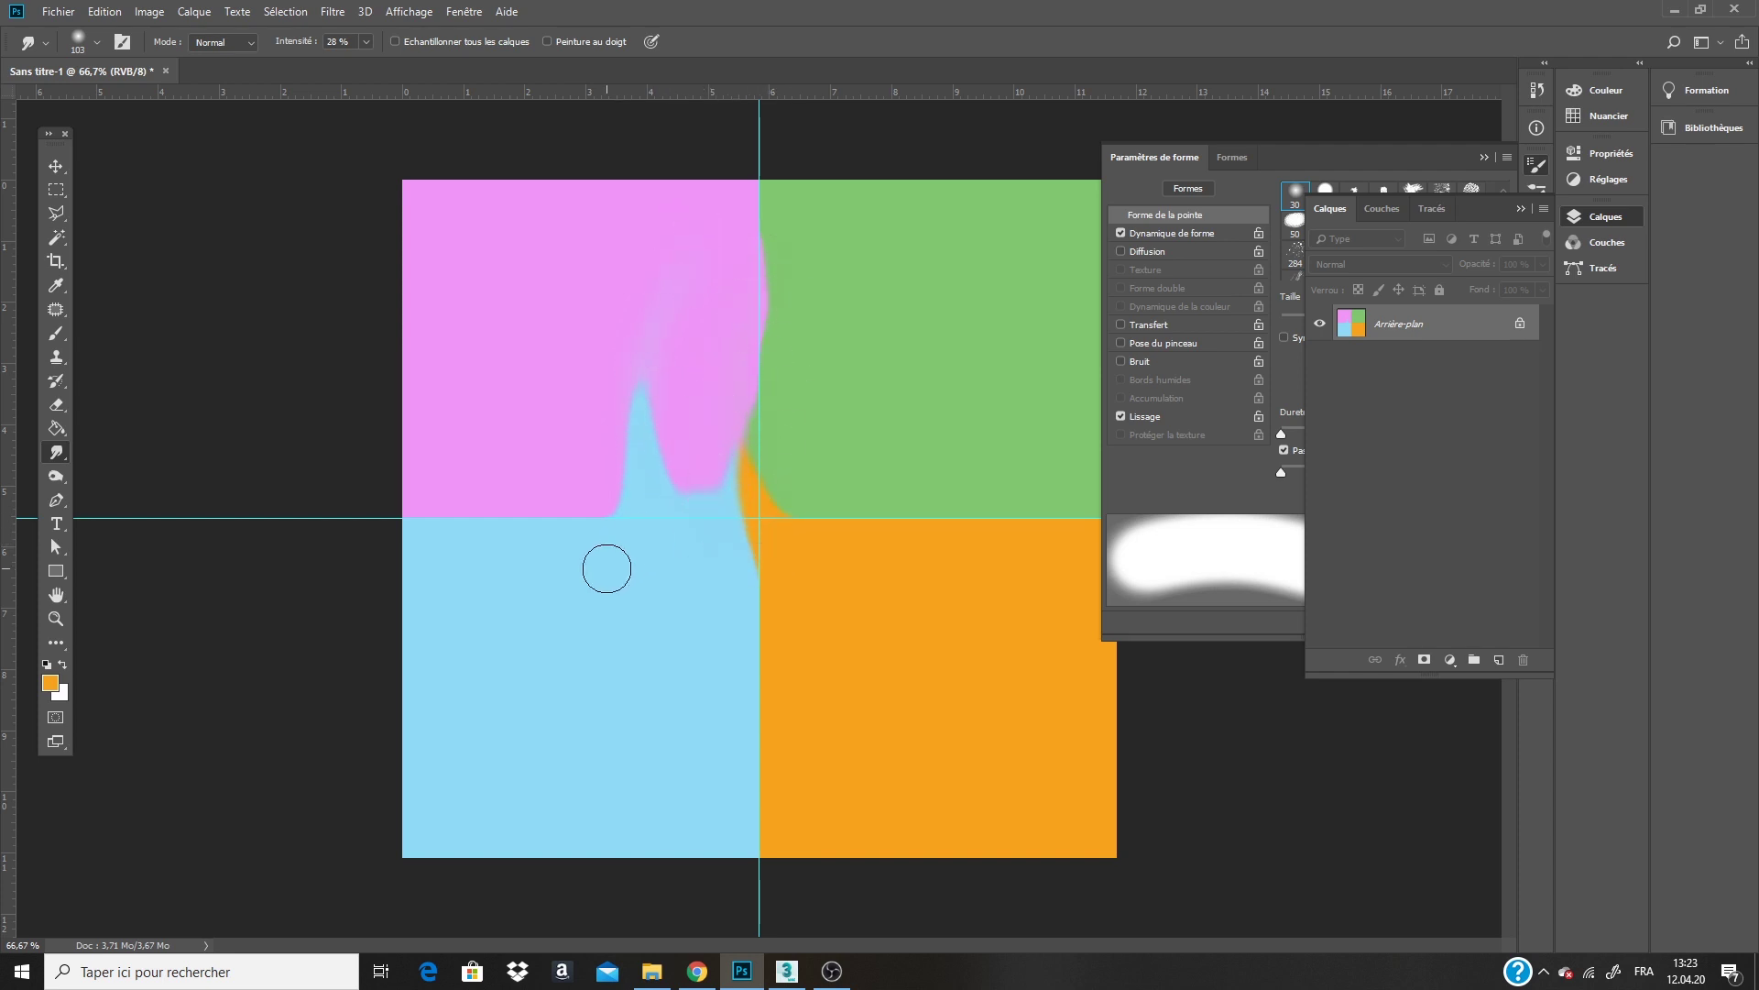
{"action": "left_click_drag", "start_coordinate": [606, 569], "coordinate": [624, 249]}
Enlarge the Smudge tip to 196 px and smear all four colours into each other across the quadrant borders.
{"action": "right_click", "coordinate": [577, 467]}
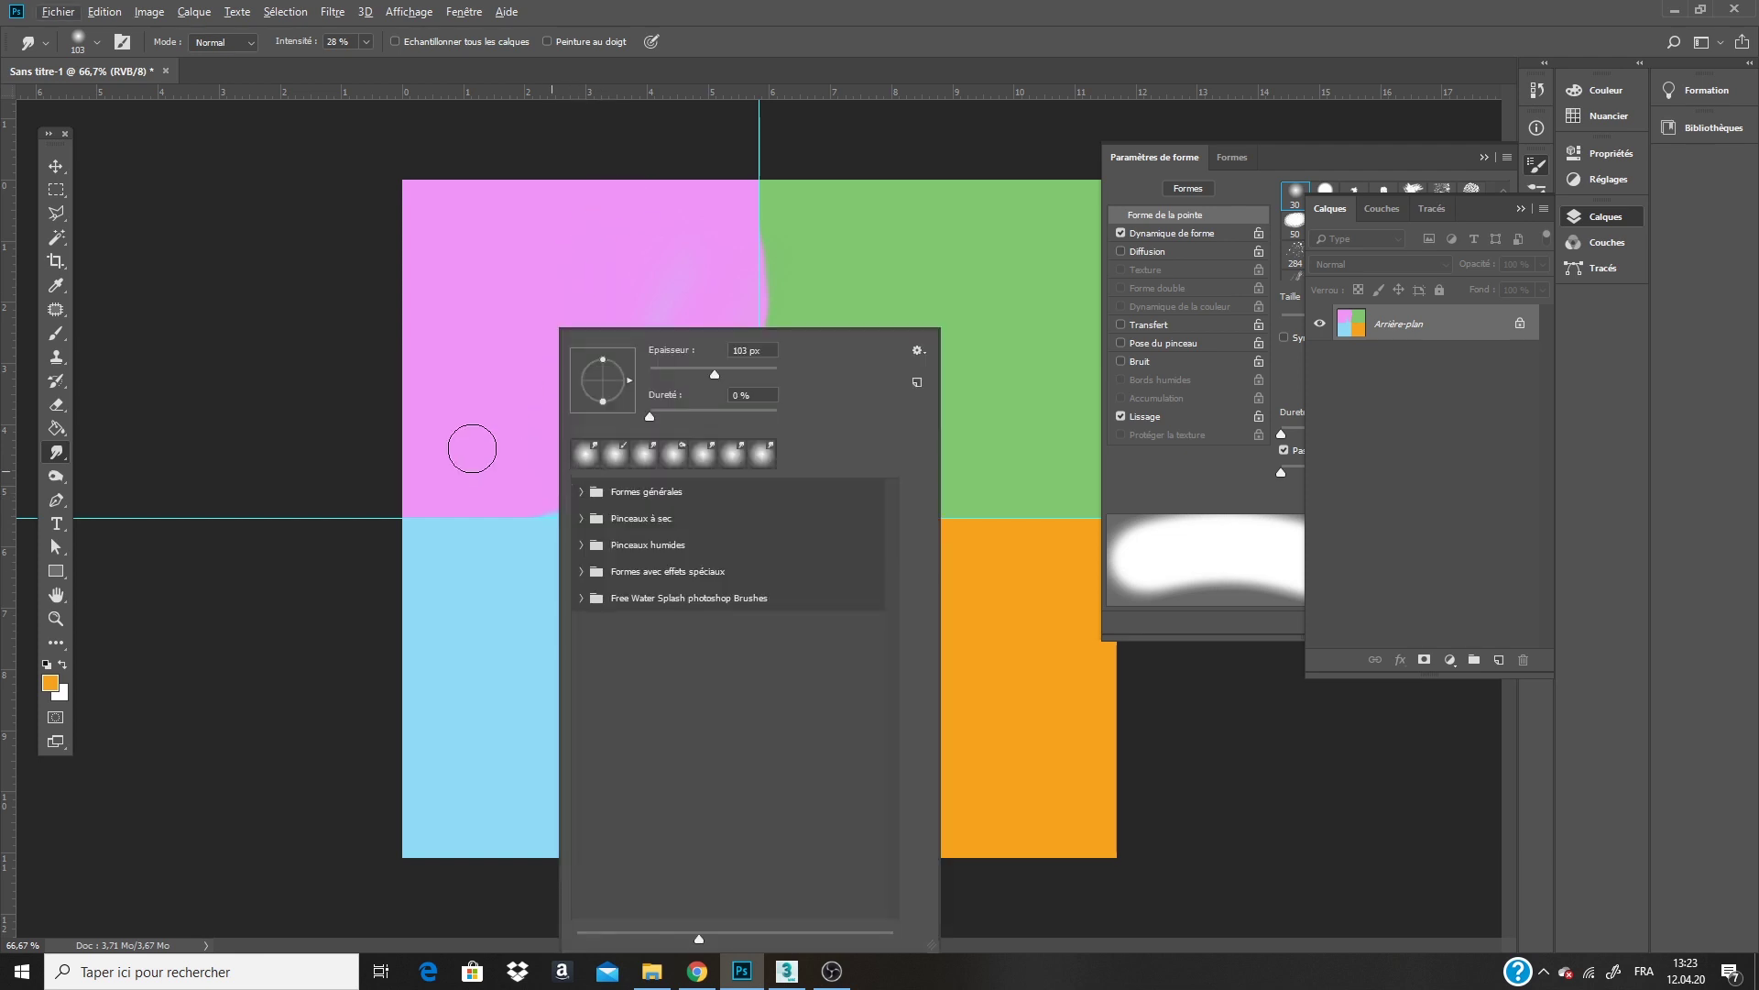
{"action": "right_click", "coordinate": [483, 448]}
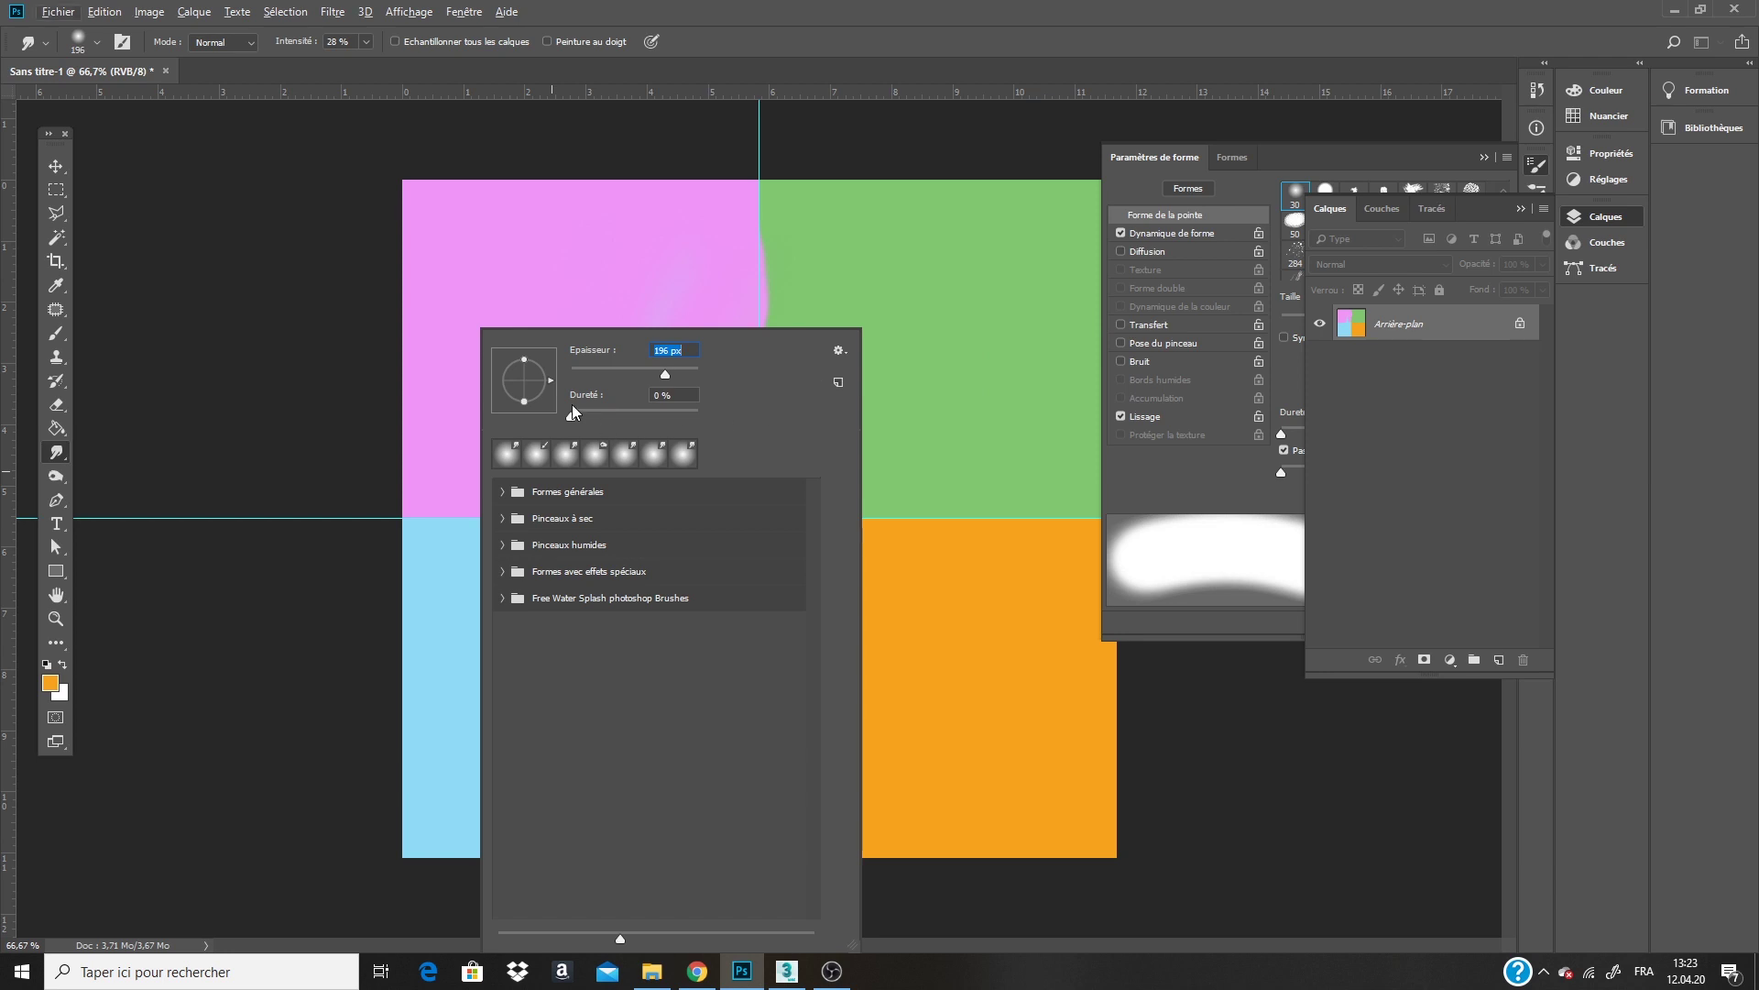
{"action": "left_click", "coordinate": [430, 331]}
{"action": "mouse_move", "coordinate": [522, 523]}
{"action": "left_mouse_down"}
{"action": "mouse_move", "coordinate": [515, 392]}
{"action": "mouse_move", "coordinate": [545, 352]}
{"action": "left_mouse_up"}
{"action": "mouse_move", "coordinate": [556, 573]}
{"action": "left_mouse_down"}
{"action": "mouse_move", "coordinate": [652, 306]}
{"action": "mouse_move", "coordinate": [974, 315]}
{"action": "left_mouse_up"}
{"action": "mouse_move", "coordinate": [719, 257]}
{"action": "left_mouse_down"}
{"action": "mouse_move", "coordinate": [957, 404]}
{"action": "mouse_move", "coordinate": [916, 354]}
{"action": "left_mouse_up"}
{"action": "mouse_move", "coordinate": [742, 220]}
{"action": "left_mouse_down"}
{"action": "mouse_move", "coordinate": [1001, 389]}
{"action": "mouse_move", "coordinate": [941, 460]}
{"action": "left_mouse_up"}
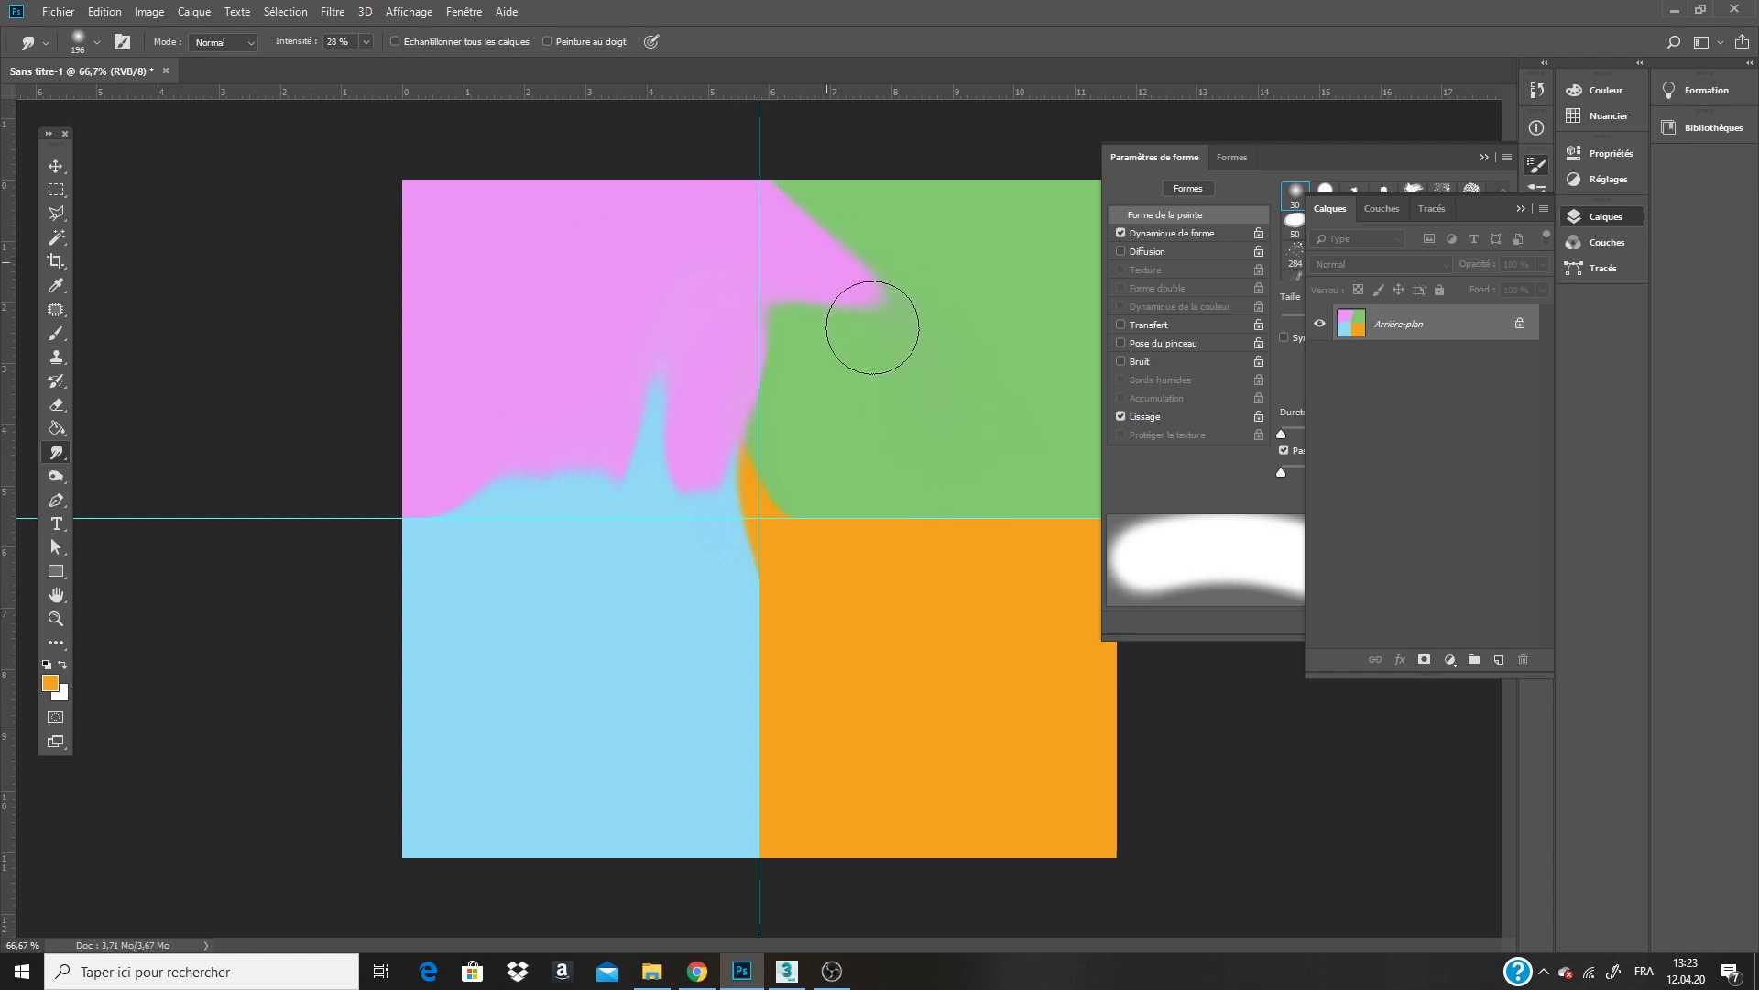
{"action": "left_click_drag", "start_coordinate": [872, 328], "coordinate": [897, 490]}
{"action": "mouse_move", "coordinate": [886, 370]}
{"action": "left_mouse_down"}
{"action": "mouse_move", "coordinate": [848, 724]}
{"action": "mouse_move", "coordinate": [899, 581]}
{"action": "mouse_move", "coordinate": [730, 700]}
{"action": "mouse_move", "coordinate": [758, 711]}
{"action": "mouse_move", "coordinate": [1037, 664]}
{"action": "mouse_move", "coordinate": [895, 726]}
{"action": "mouse_move", "coordinate": [746, 651]}
{"action": "mouse_move", "coordinate": [841, 706]}
{"action": "mouse_move", "coordinate": [1009, 628]}
{"action": "left_mouse_up"}
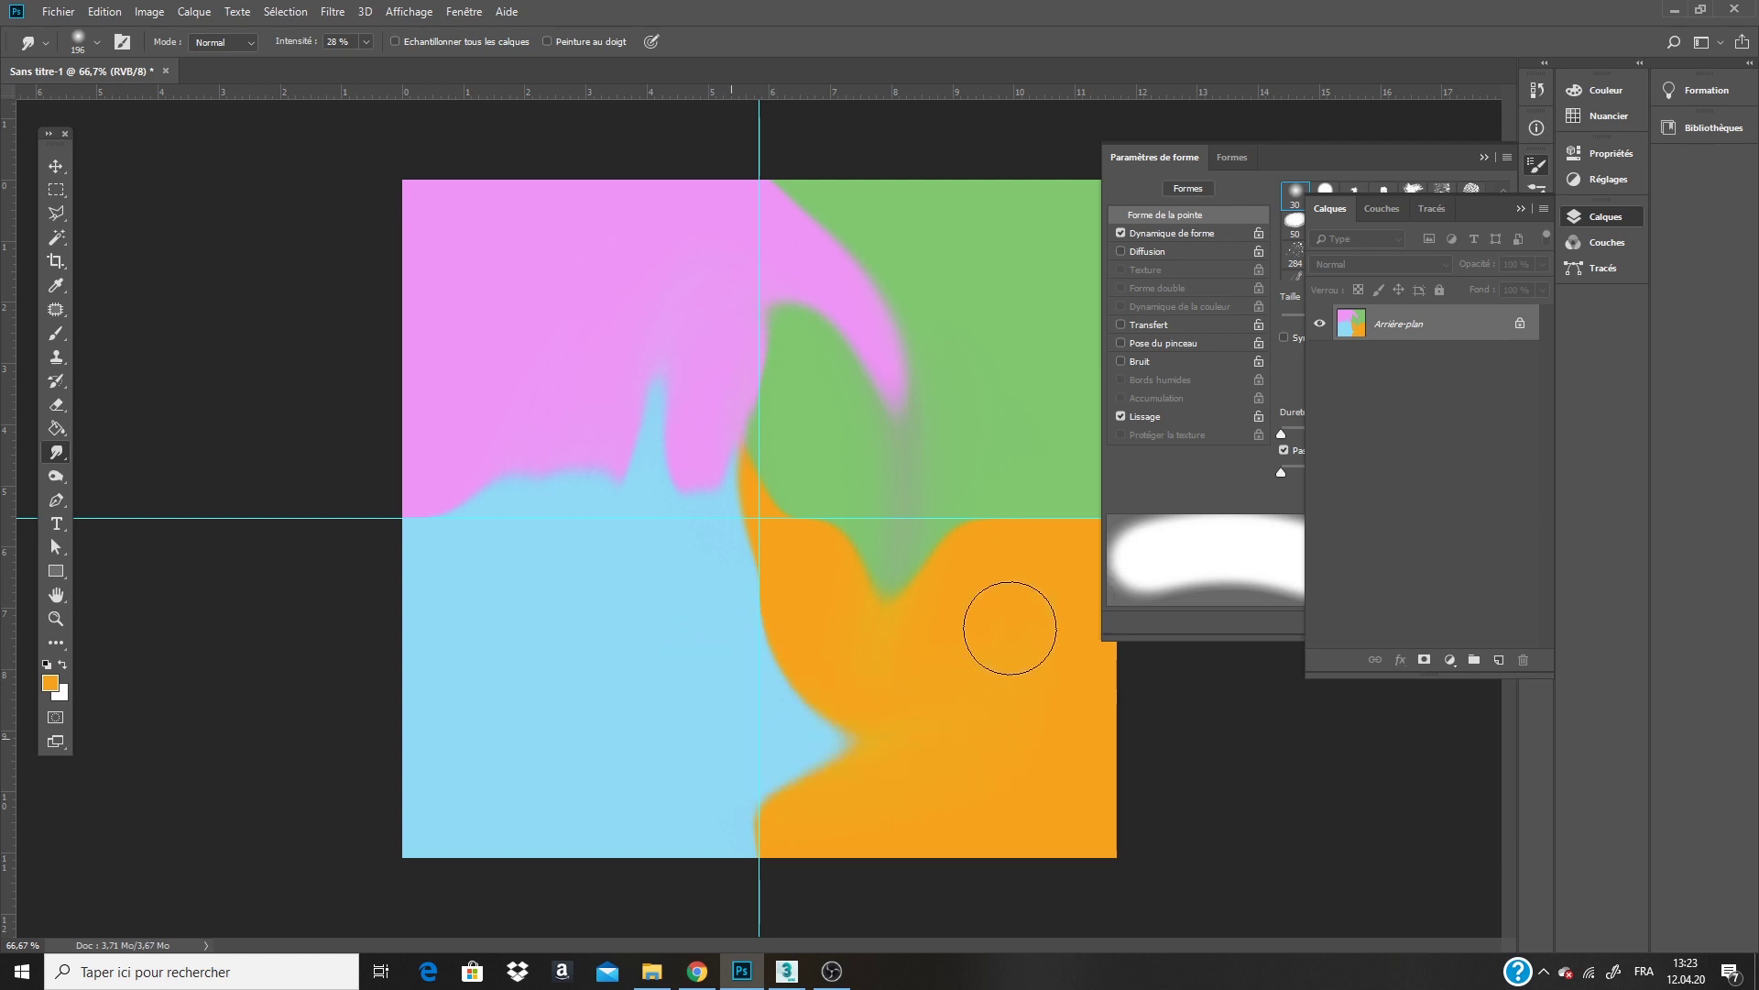
{"action": "left_click_drag", "start_coordinate": [459, 459], "coordinate": [503, 586]}
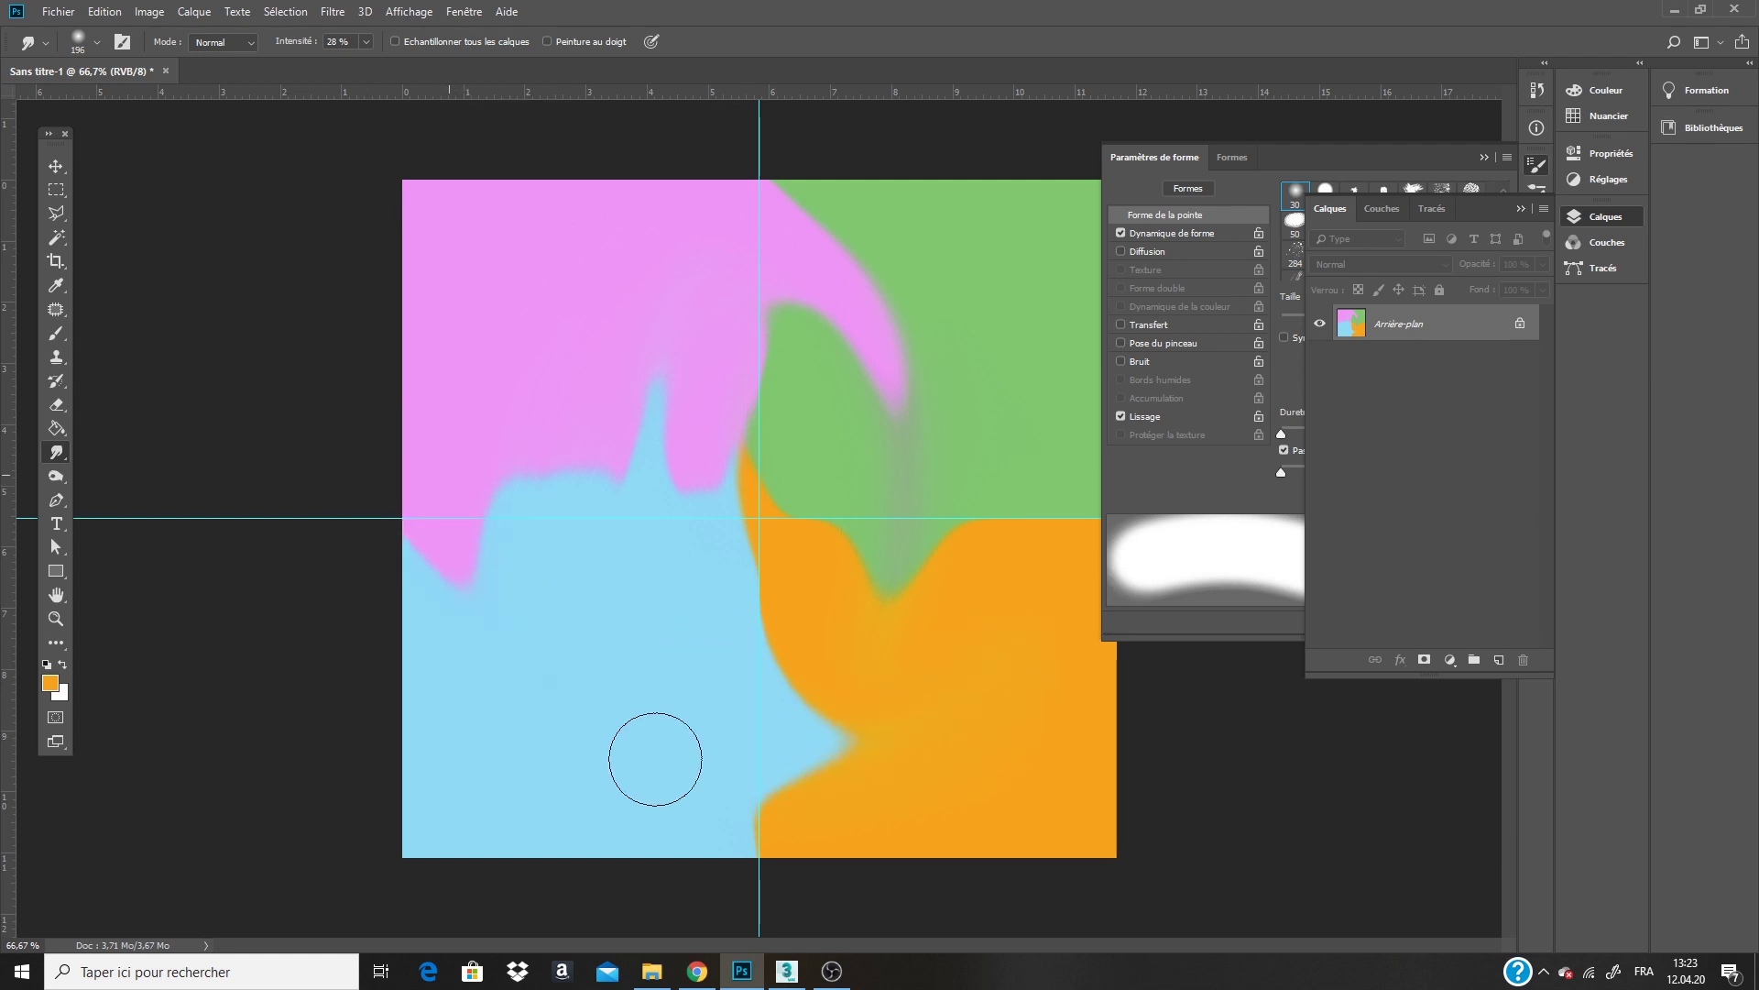
{"action": "mouse_move", "coordinate": [656, 759]}
{"action": "left_mouse_down"}
{"action": "mouse_move", "coordinate": [773, 806]}
{"action": "mouse_move", "coordinate": [954, 739]}
{"action": "mouse_move", "coordinate": [691, 789]}
{"action": "mouse_move", "coordinate": [797, 801]}
{"action": "mouse_move", "coordinate": [809, 703]}
{"action": "mouse_move", "coordinate": [986, 507]}
{"action": "mouse_move", "coordinate": [962, 632]}
{"action": "mouse_move", "coordinate": [1009, 322]}
{"action": "mouse_move", "coordinate": [1041, 483]}
{"action": "mouse_move", "coordinate": [1002, 177]}
{"action": "mouse_move", "coordinate": [980, 215]}
{"action": "mouse_move", "coordinate": [993, 475]}
{"action": "mouse_move", "coordinate": [832, 620]}
{"action": "mouse_move", "coordinate": [609, 577]}
{"action": "mouse_move", "coordinate": [598, 553]}
{"action": "mouse_move", "coordinate": [668, 577]}
{"action": "mouse_move", "coordinate": [558, 424]}
{"action": "left_mouse_up"}
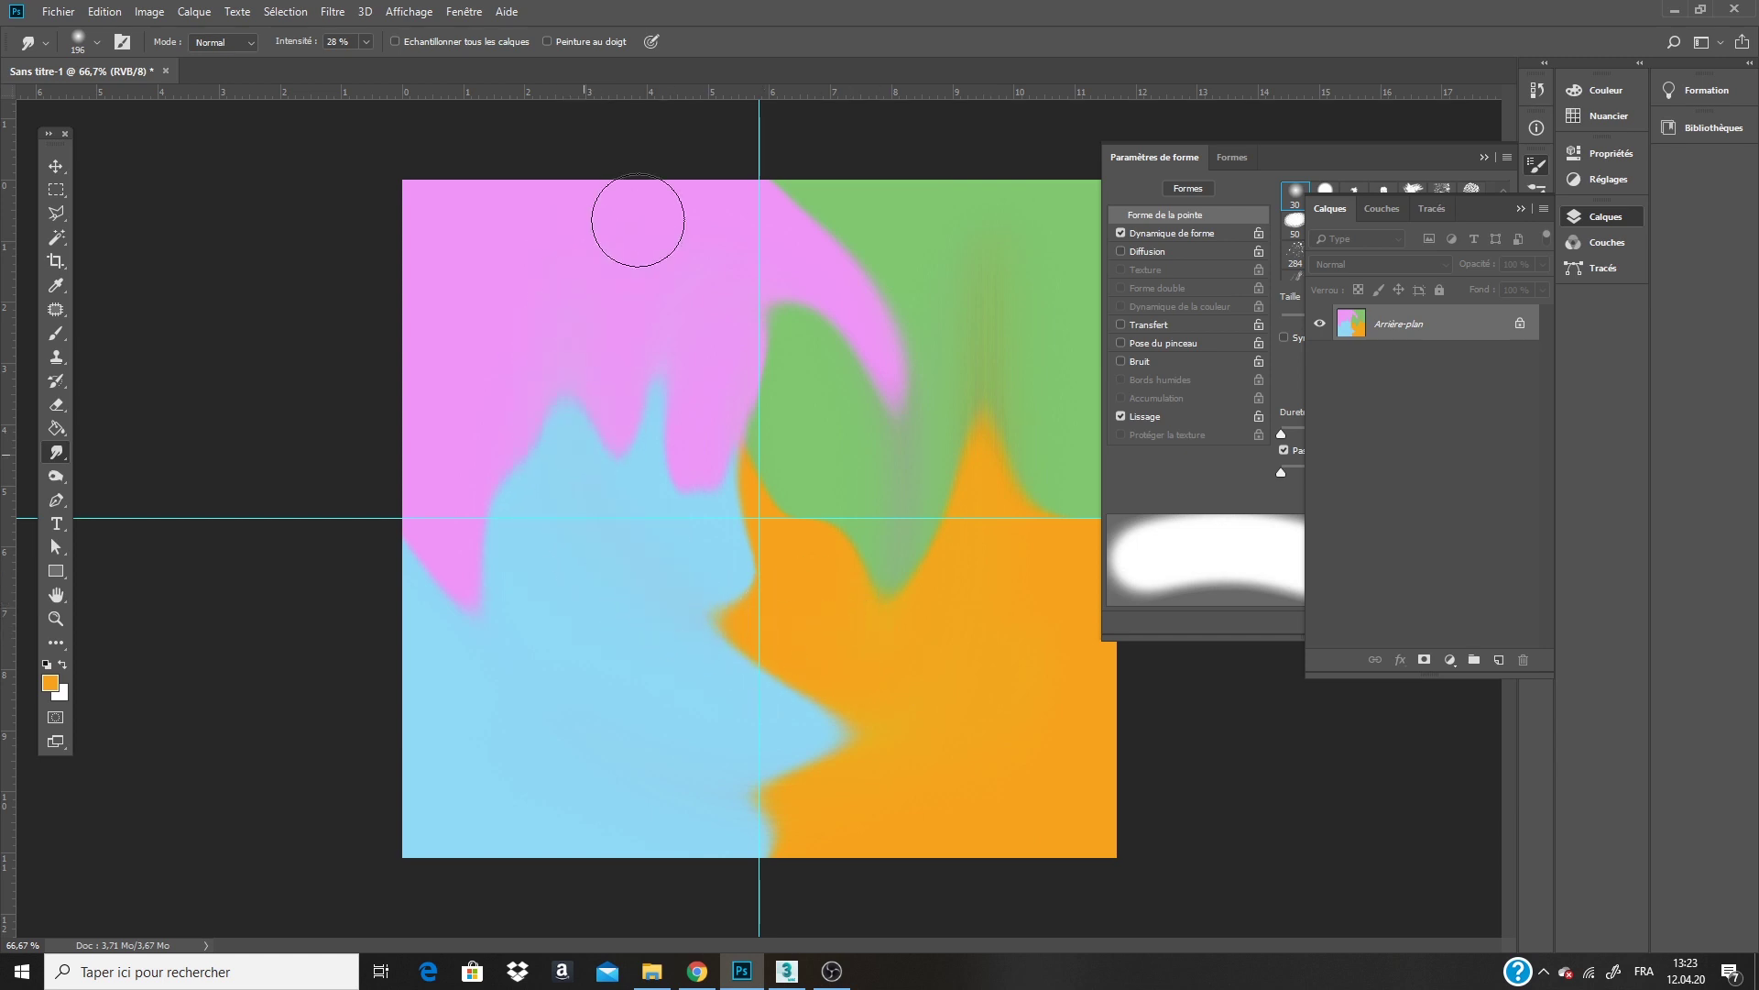
Sample the pink and brush soft curved 120 px strokes over the blue, green and orange areas in a swirl.
{"action": "left_click", "coordinate": [56, 332]}
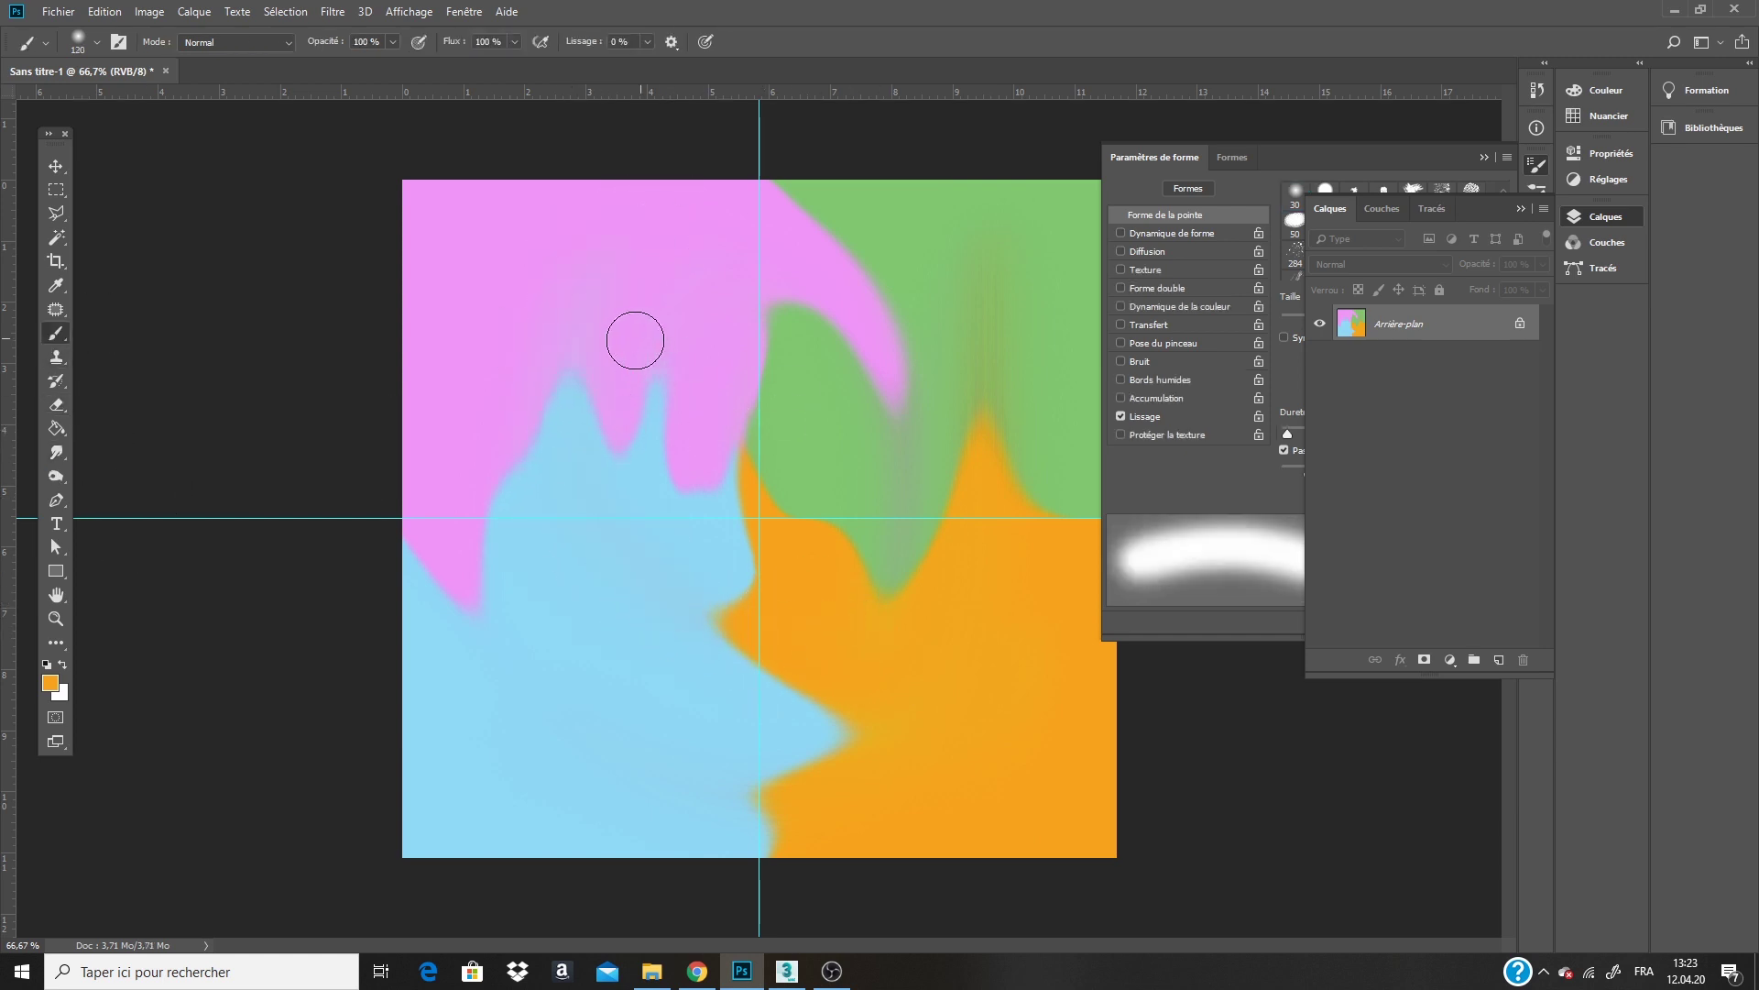
{"action": "key", "text": "i"}
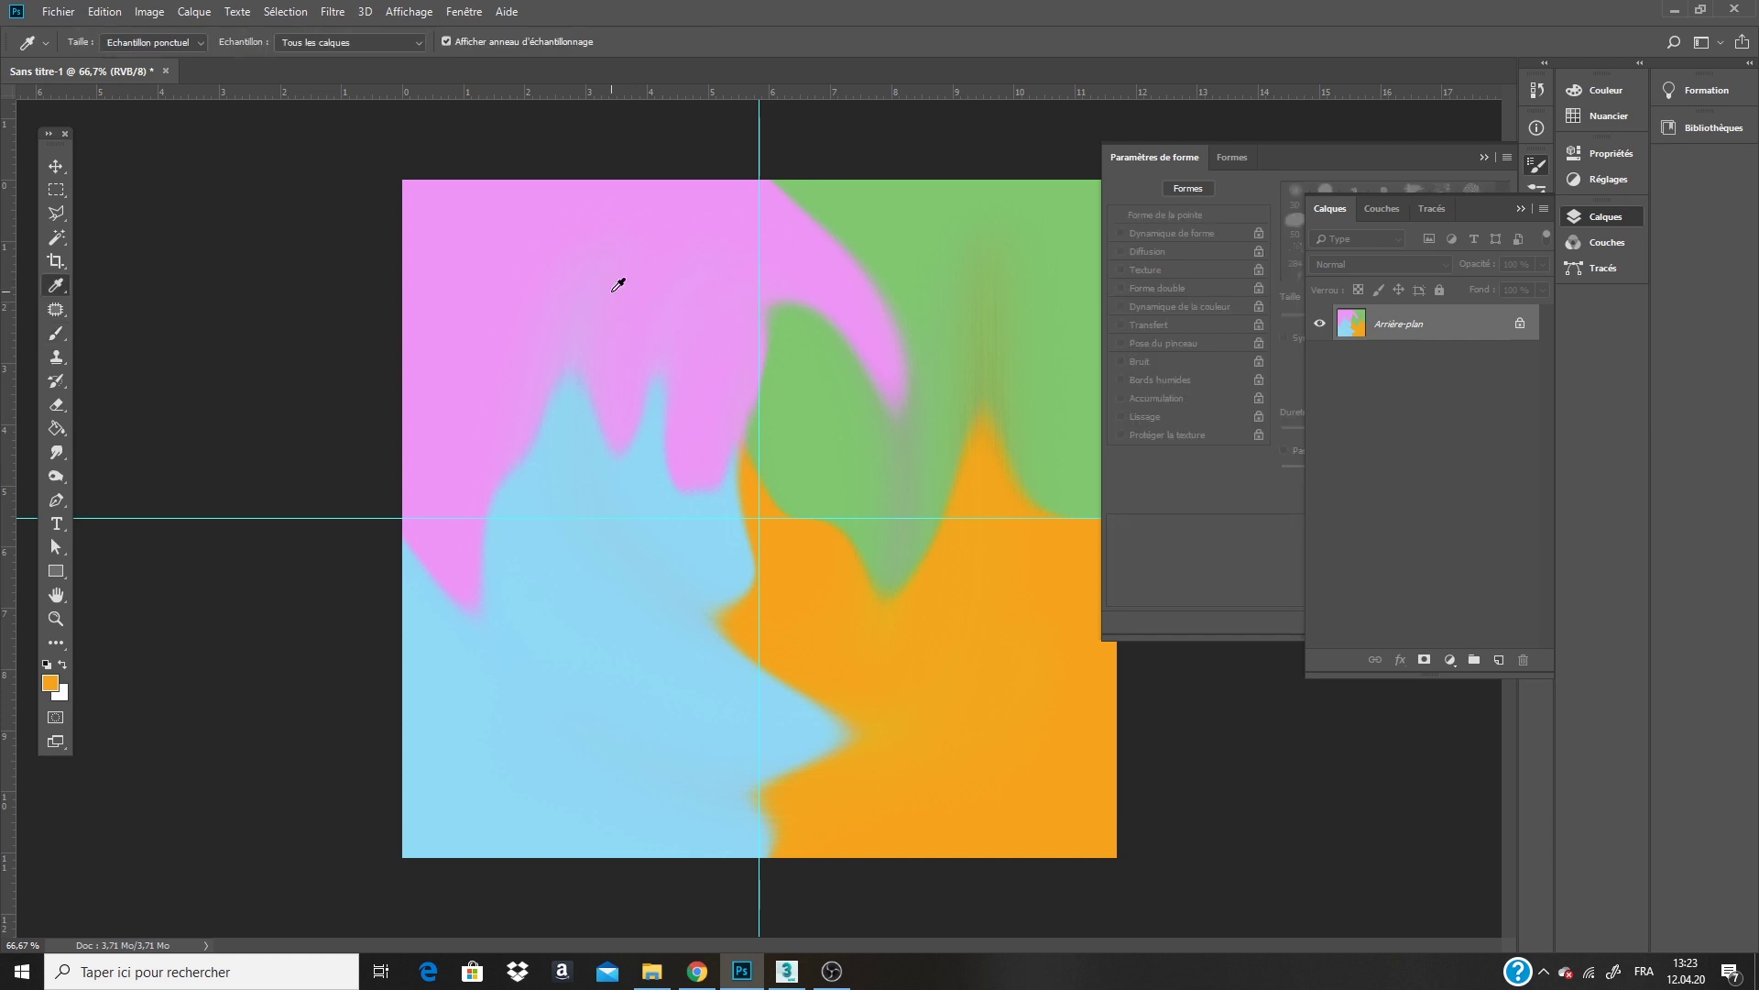
{"action": "left_click", "coordinate": [623, 289]}
{"action": "key", "text": "b"}
{"action": "mouse_move", "coordinate": [581, 349]}
{"action": "left_mouse_down"}
{"action": "mouse_move", "coordinate": [542, 511]}
{"action": "mouse_move", "coordinate": [657, 722]}
{"action": "mouse_move", "coordinate": [584, 731]}
{"action": "mouse_move", "coordinate": [840, 817]}
{"action": "mouse_move", "coordinate": [922, 483]}
{"action": "mouse_move", "coordinate": [975, 361]}
{"action": "left_mouse_up"}
{"action": "left_click_drag", "start_coordinate": [988, 273], "coordinate": [1090, 651]}
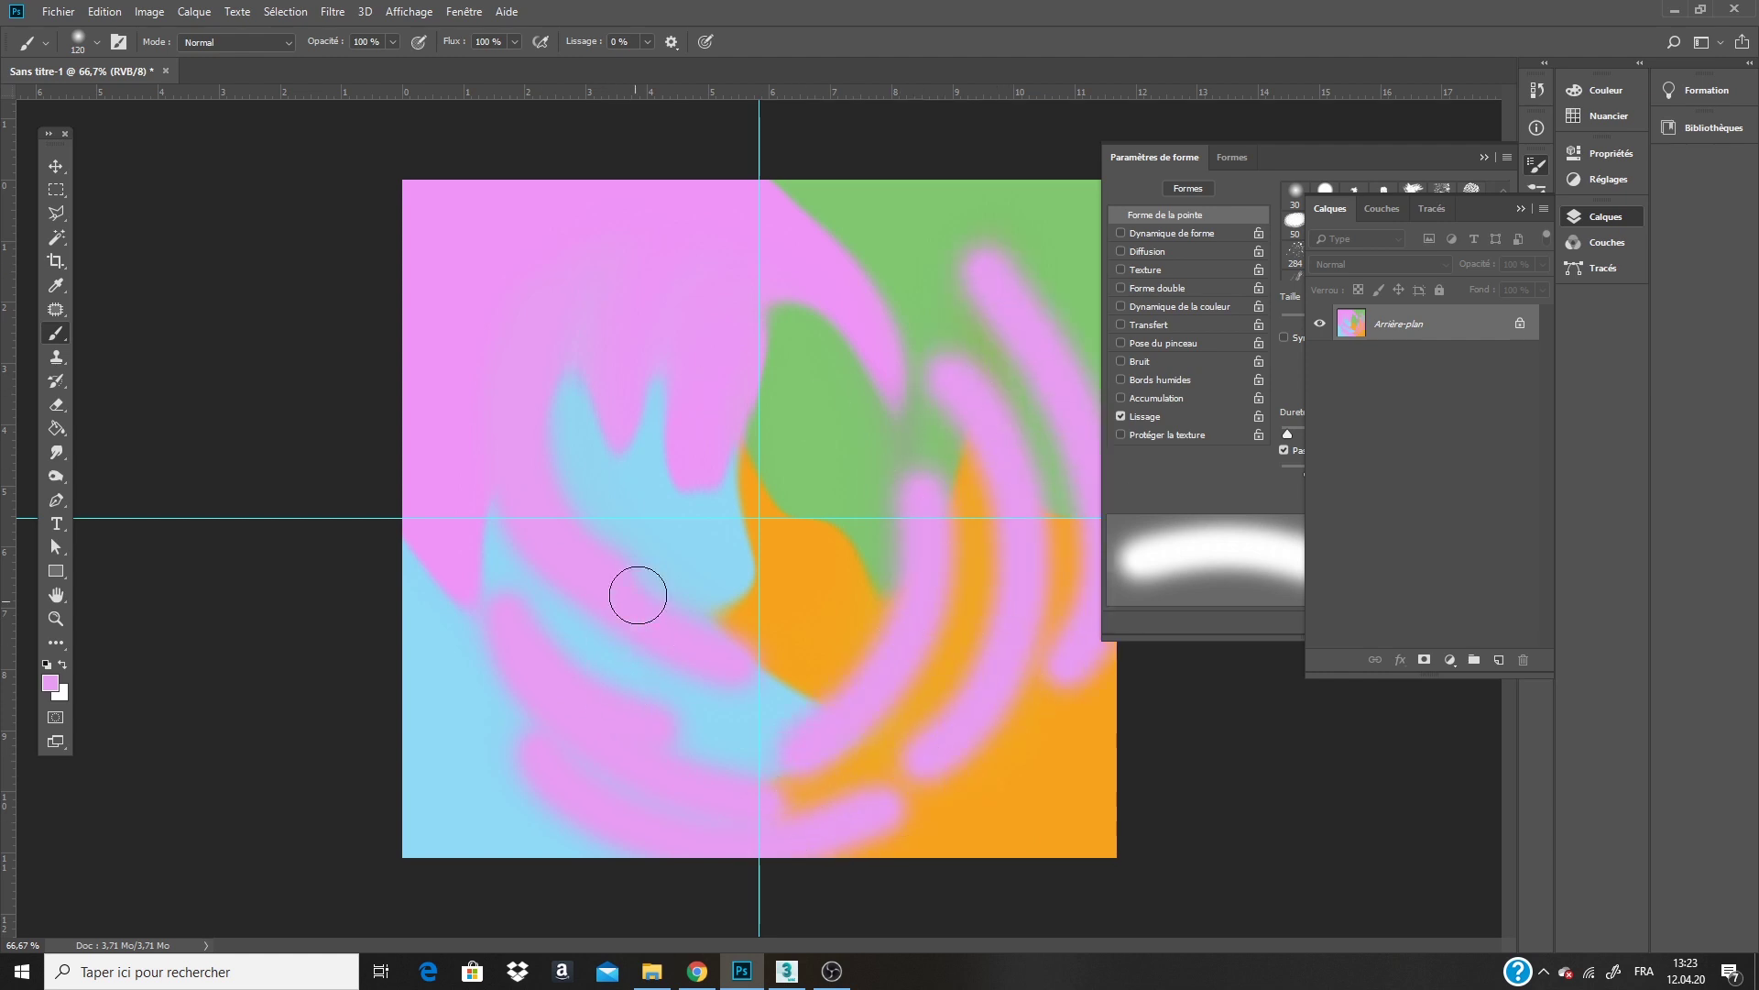
Sample the light blue and brush curved strokes over the pink, green and orange areas, including the upper-right corner.
{"action": "left_click", "coordinate": [679, 503], "text": "alt"}
{"action": "mouse_move", "coordinate": [980, 284]}
{"action": "left_mouse_down"}
{"action": "mouse_move", "coordinate": [964, 271]}
{"action": "mouse_move", "coordinate": [507, 376]}
{"action": "mouse_move", "coordinate": [455, 294]}
{"action": "mouse_move", "coordinate": [447, 458]}
{"action": "left_mouse_up"}
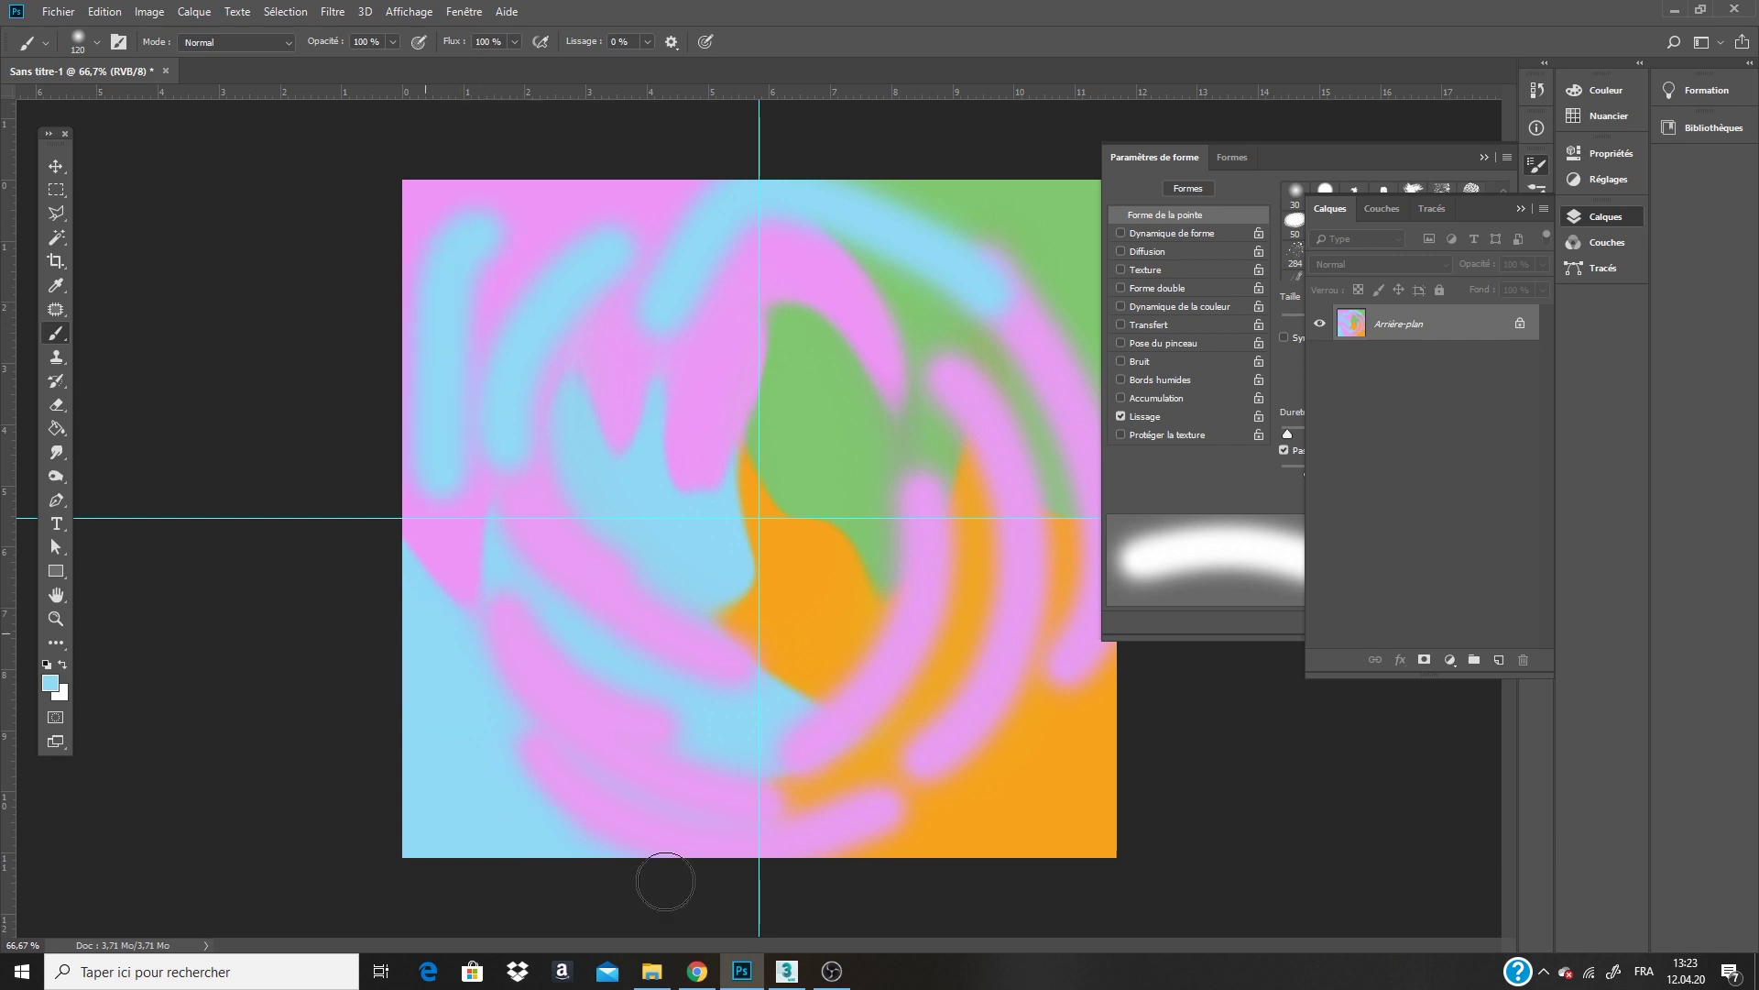
{"action": "left_click_drag", "start_coordinate": [813, 354], "coordinate": [766, 703]}
{"action": "left_click", "coordinate": [965, 191]}
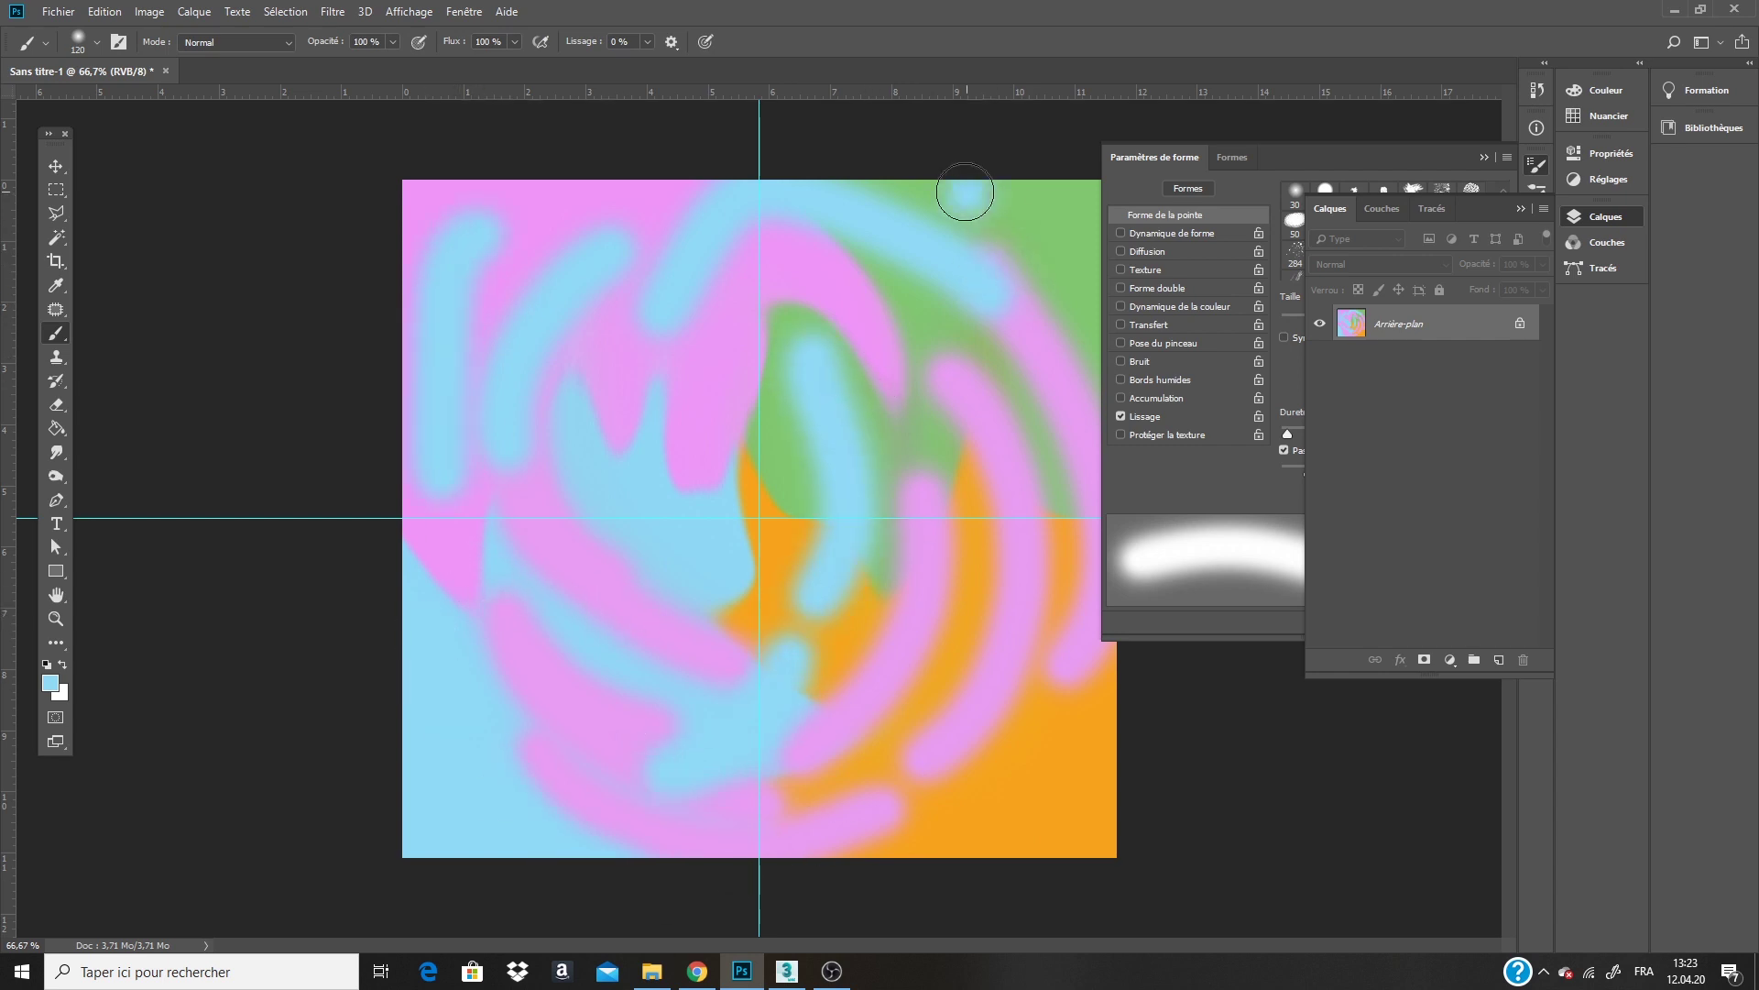
{"action": "left_click_drag", "start_coordinate": [965, 191], "coordinate": [1095, 422]}
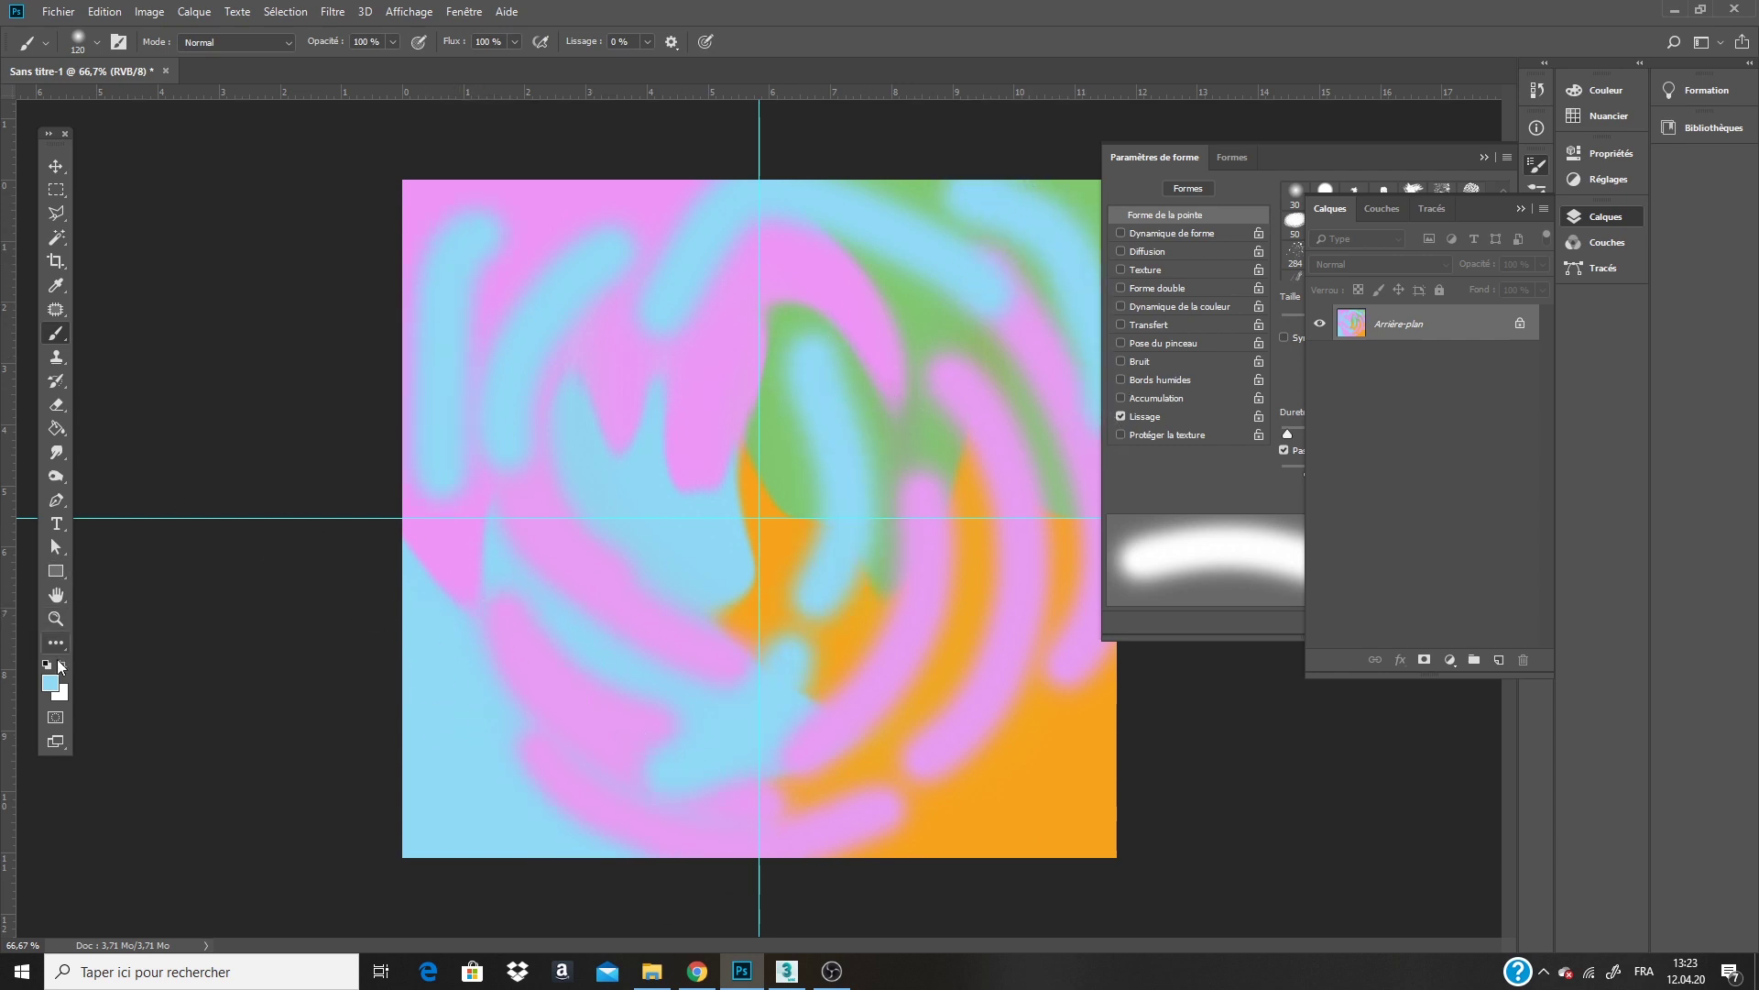
Set the brush colour to pale yellow fbdd73 and paint soft strokes along the image's left and upper edges.
{"action": "left_click", "coordinate": [50, 682]}
{"action": "left_click_drag", "start_coordinate": [1435, 467], "coordinate": [1450, 443]}
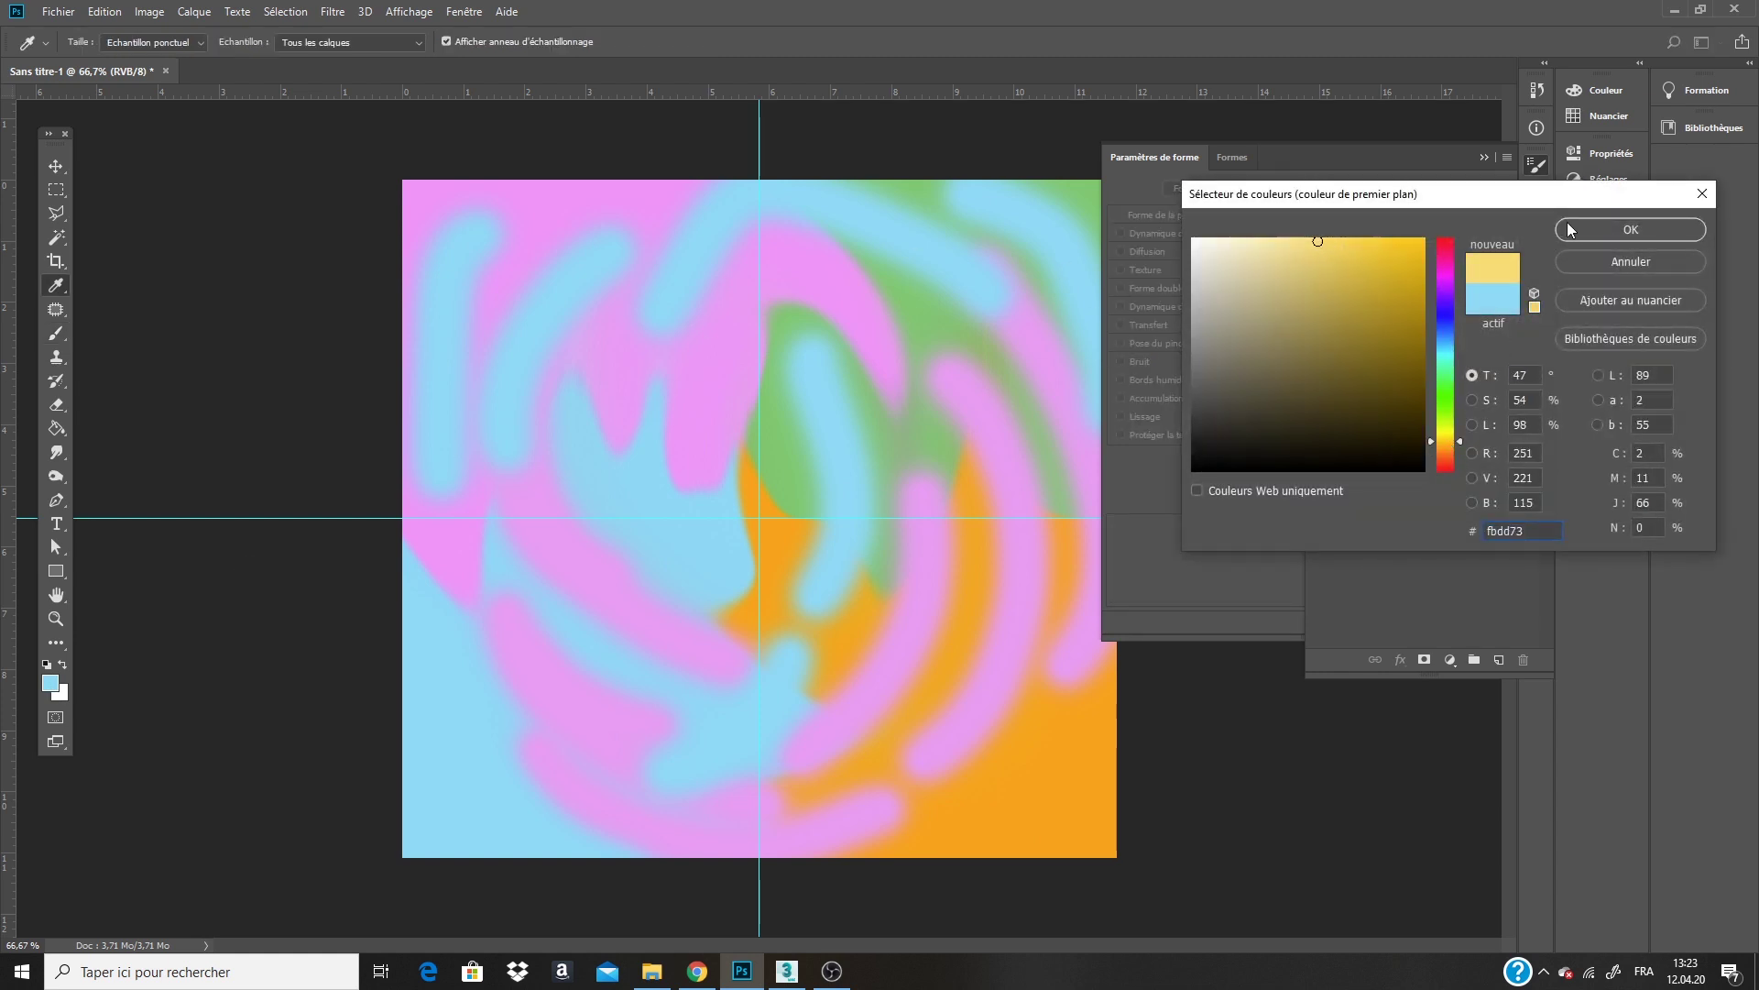
{"action": "left_click", "coordinate": [1631, 230]}
{"action": "mouse_move", "coordinate": [428, 196]}
{"action": "left_mouse_down"}
{"action": "mouse_move", "coordinate": [400, 220]}
{"action": "mouse_move", "coordinate": [370, 330]}
{"action": "mouse_move", "coordinate": [362, 481]}
{"action": "left_mouse_up"}
{"action": "mouse_move", "coordinate": [420, 226]}
{"action": "left_mouse_down"}
{"action": "mouse_move", "coordinate": [545, 150]}
{"action": "mouse_move", "coordinate": [1045, 169]}
{"action": "left_mouse_up"}
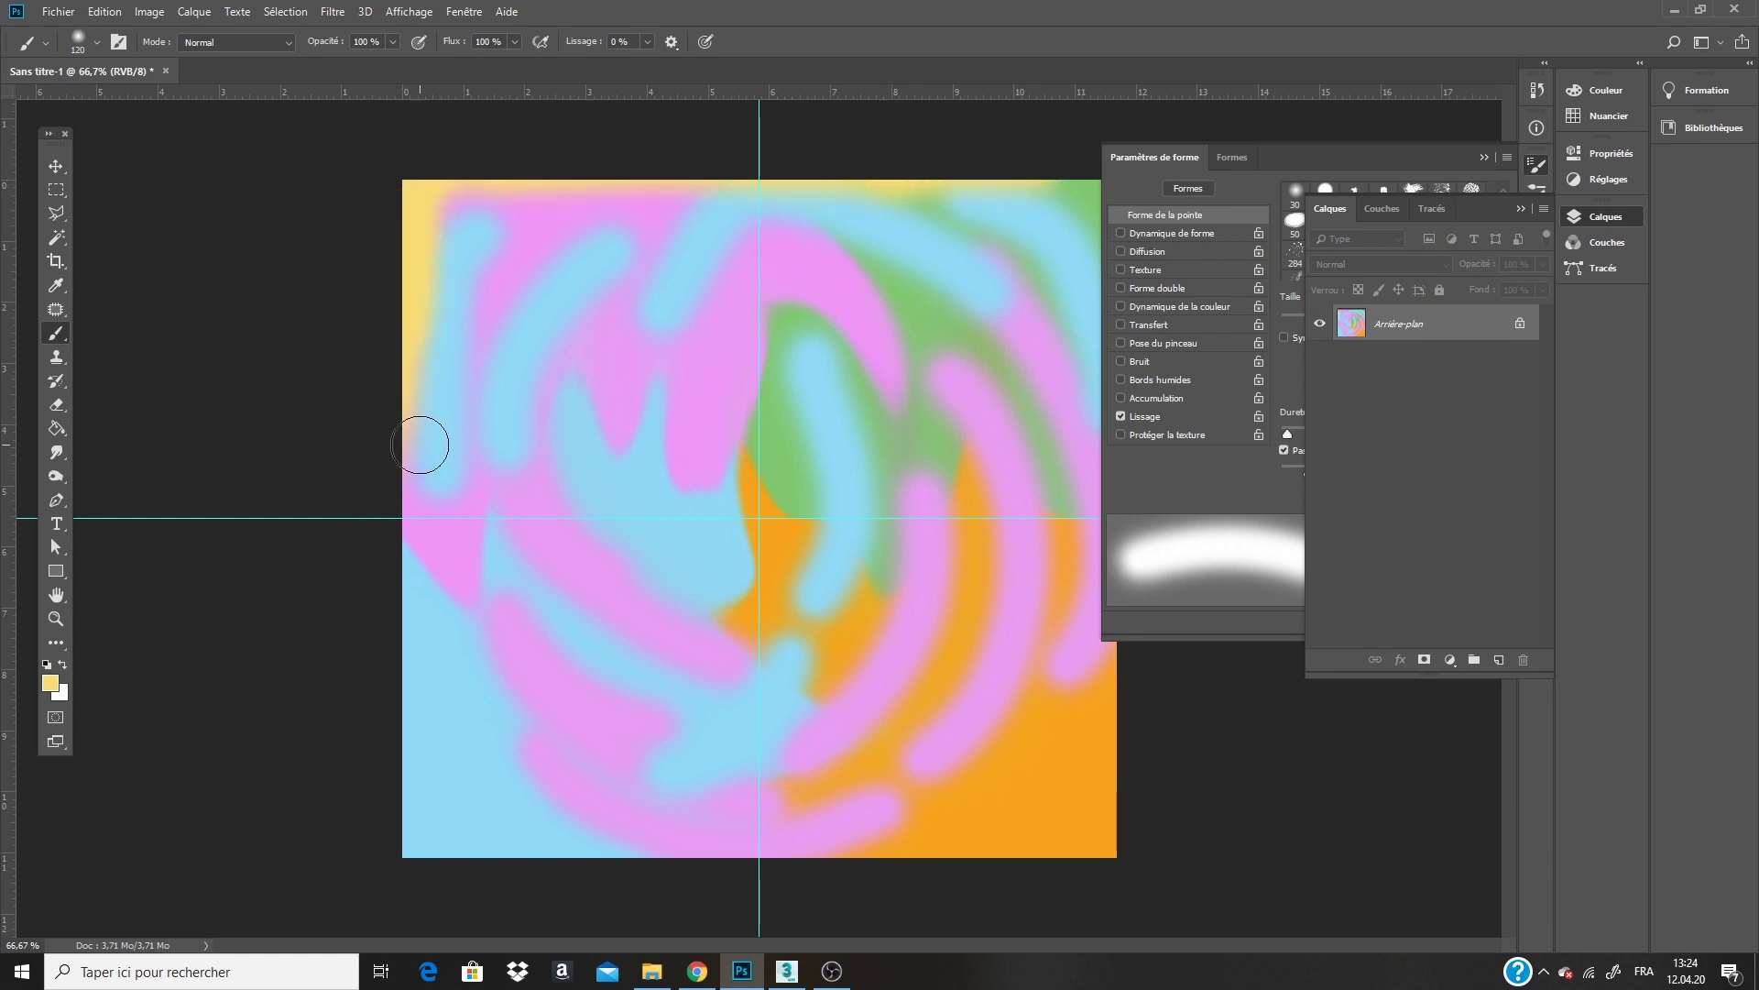
{"action": "left_click_drag", "start_coordinate": [424, 440], "coordinate": [435, 868]}
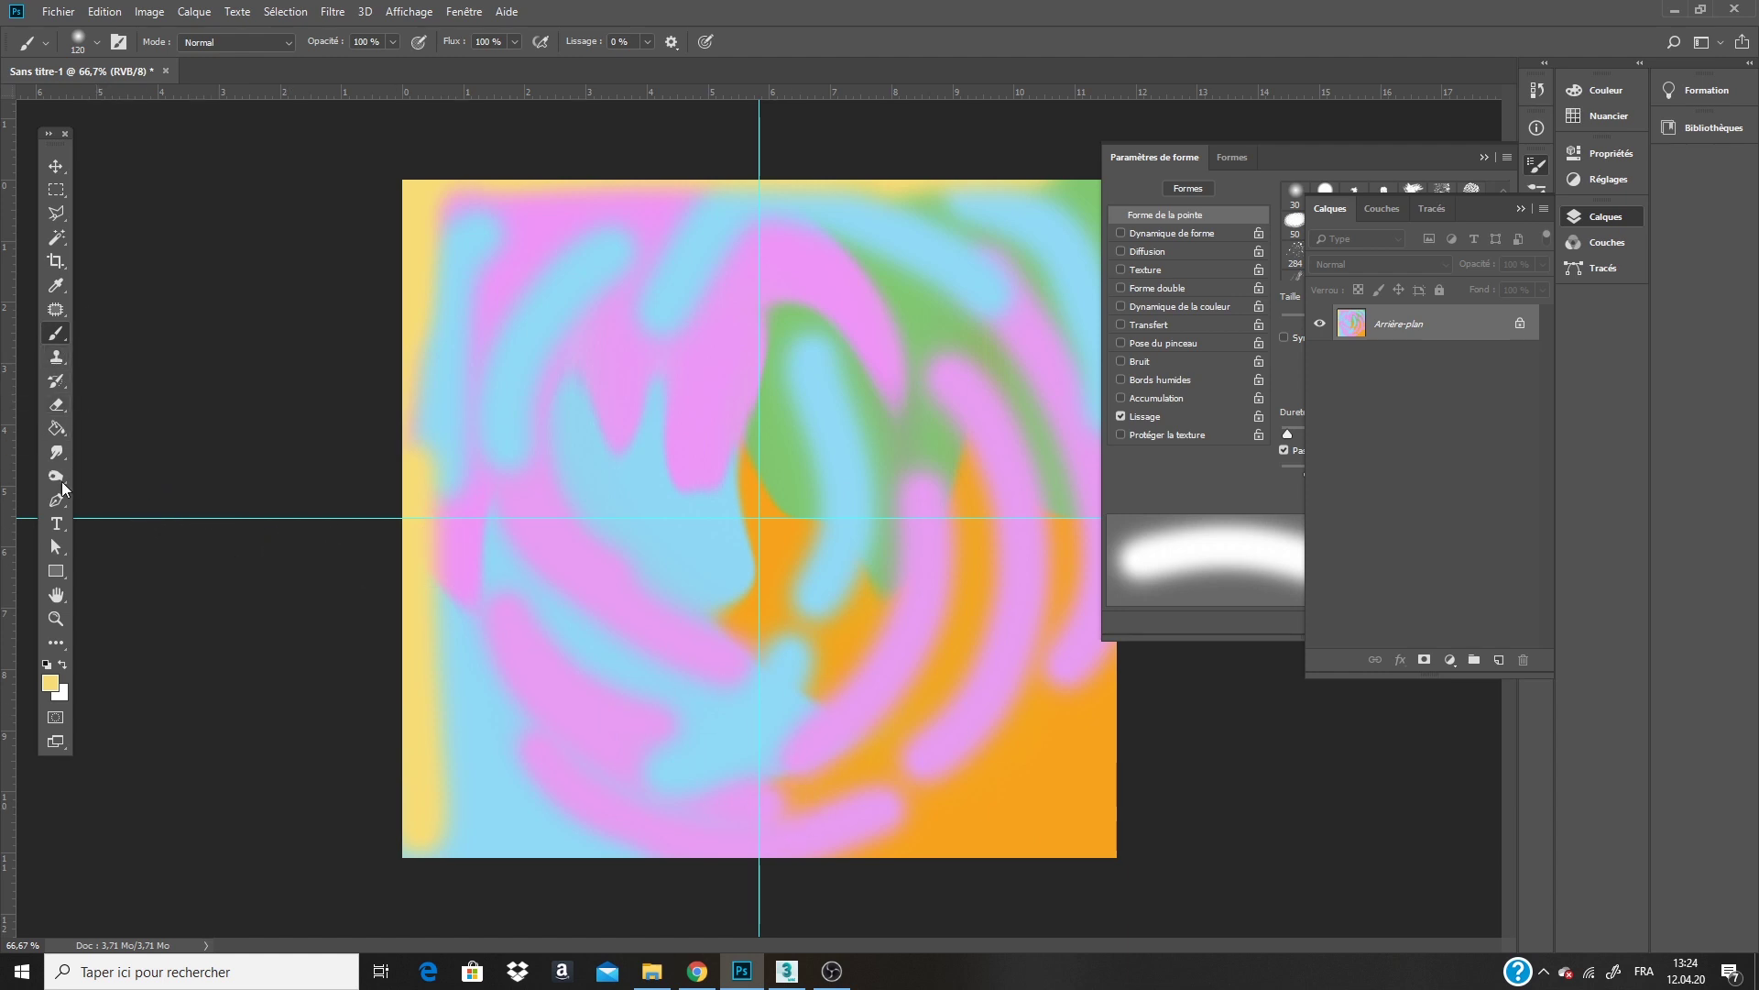
Smudge the painted strokes with a 196 px tip at 28% strength, swirling the colours around the image centre and along the lower part.
{"action": "left_click", "coordinate": [56, 453]}
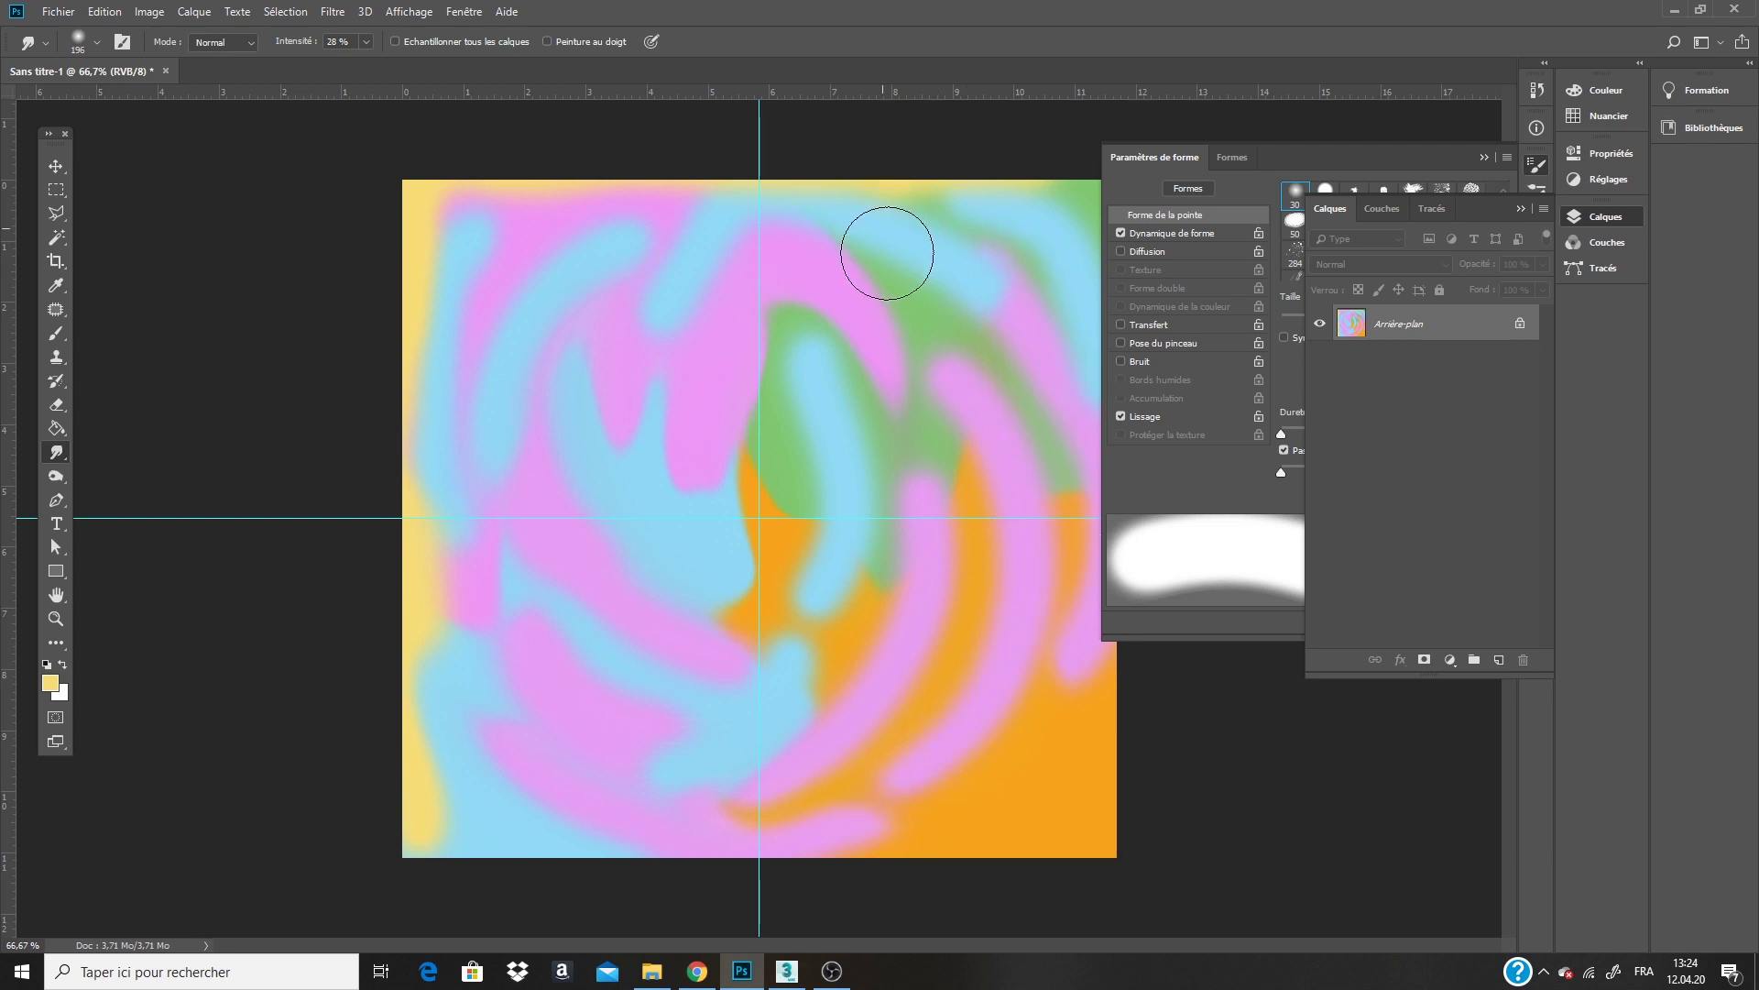
{"action": "mouse_move", "coordinate": [894, 222]}
{"action": "left_mouse_down"}
{"action": "mouse_move", "coordinate": [601, 370]}
{"action": "mouse_move", "coordinate": [711, 518]}
{"action": "mouse_move", "coordinate": [616, 490]}
{"action": "mouse_move", "coordinate": [730, 260]}
{"action": "mouse_move", "coordinate": [589, 416]}
{"action": "mouse_move", "coordinate": [792, 577]}
{"action": "mouse_move", "coordinate": [573, 346]}
{"action": "mouse_move", "coordinate": [785, 361]}
{"action": "mouse_move", "coordinate": [898, 320]}
{"action": "left_mouse_up"}
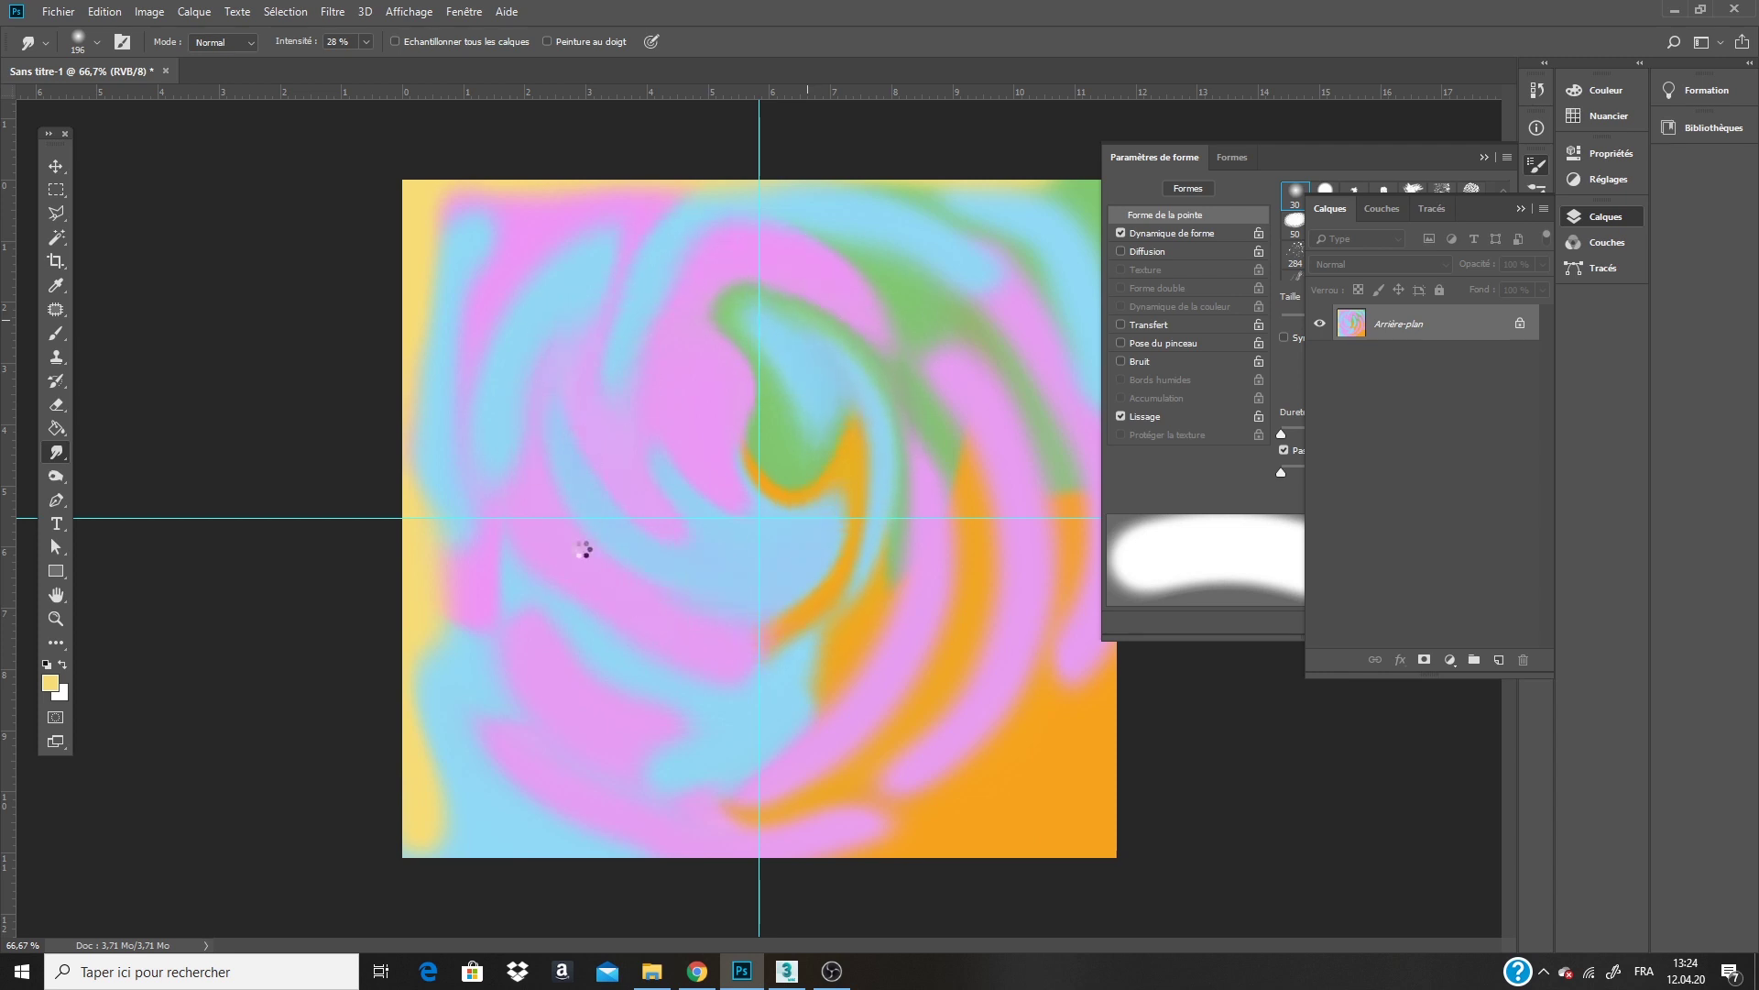
{"action": "mouse_move", "coordinate": [763, 294]}
{"action": "left_mouse_down"}
{"action": "mouse_move", "coordinate": [926, 613]}
{"action": "mouse_move", "coordinate": [588, 685]}
{"action": "left_mouse_up"}
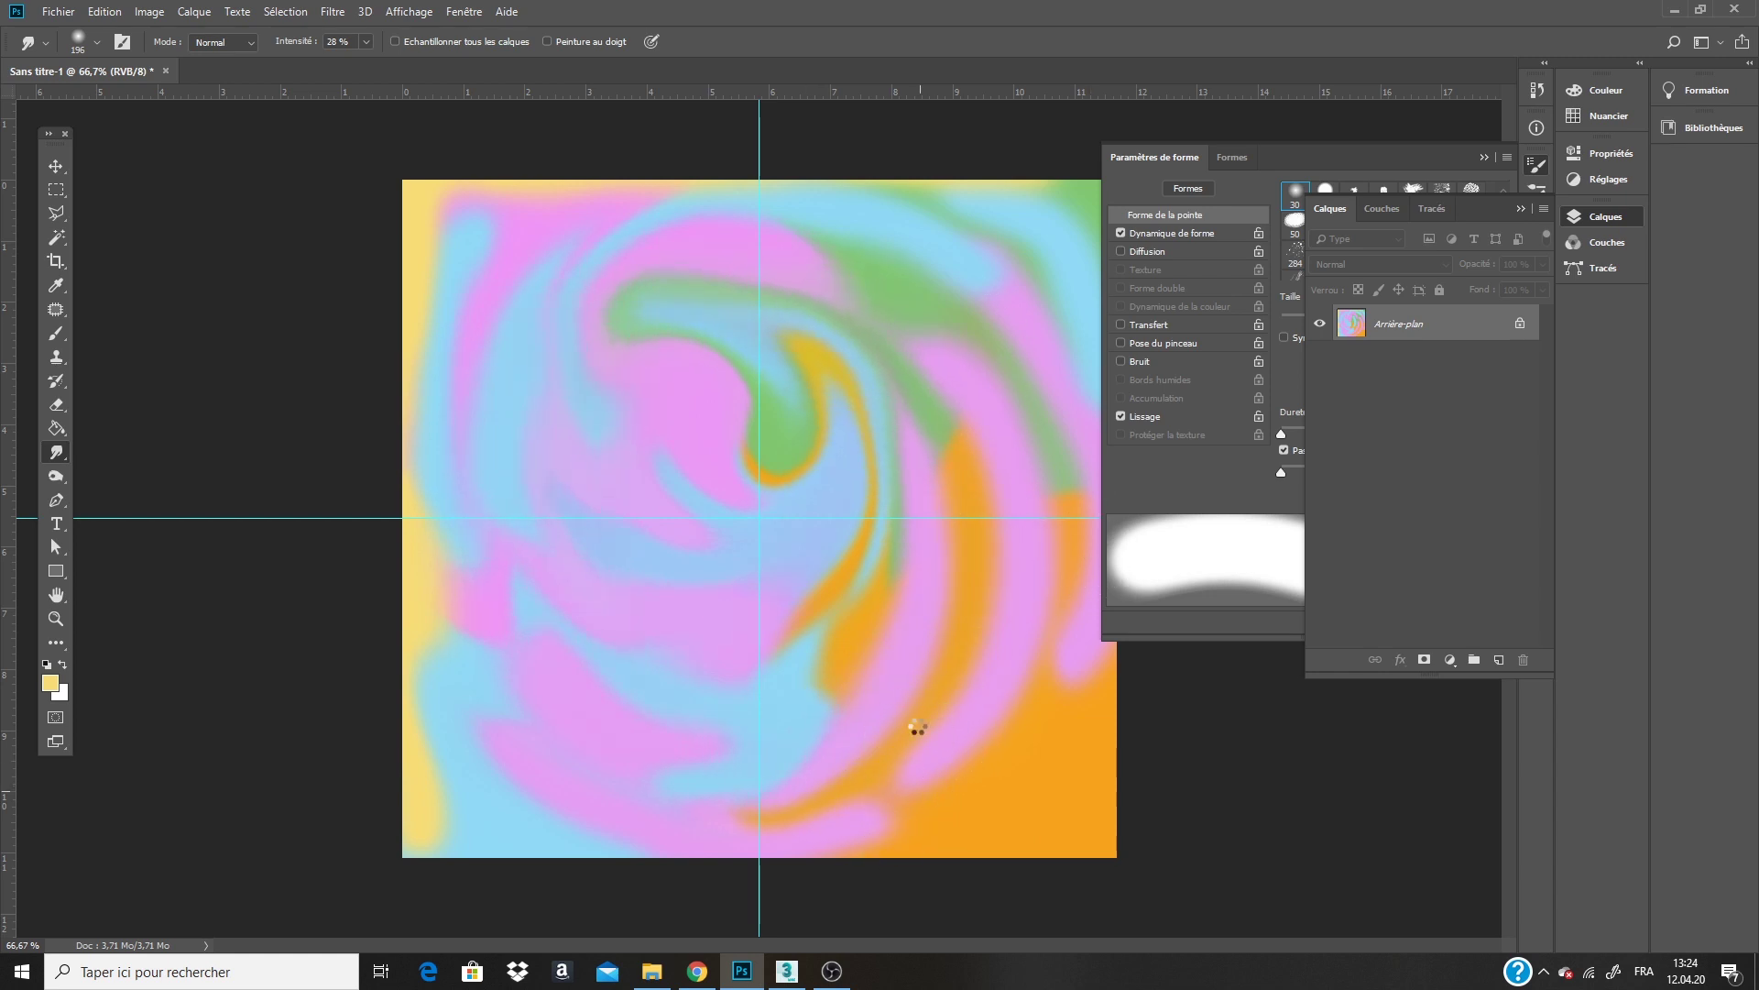
{"action": "left_click_drag", "start_coordinate": [919, 744], "coordinate": [636, 768]}
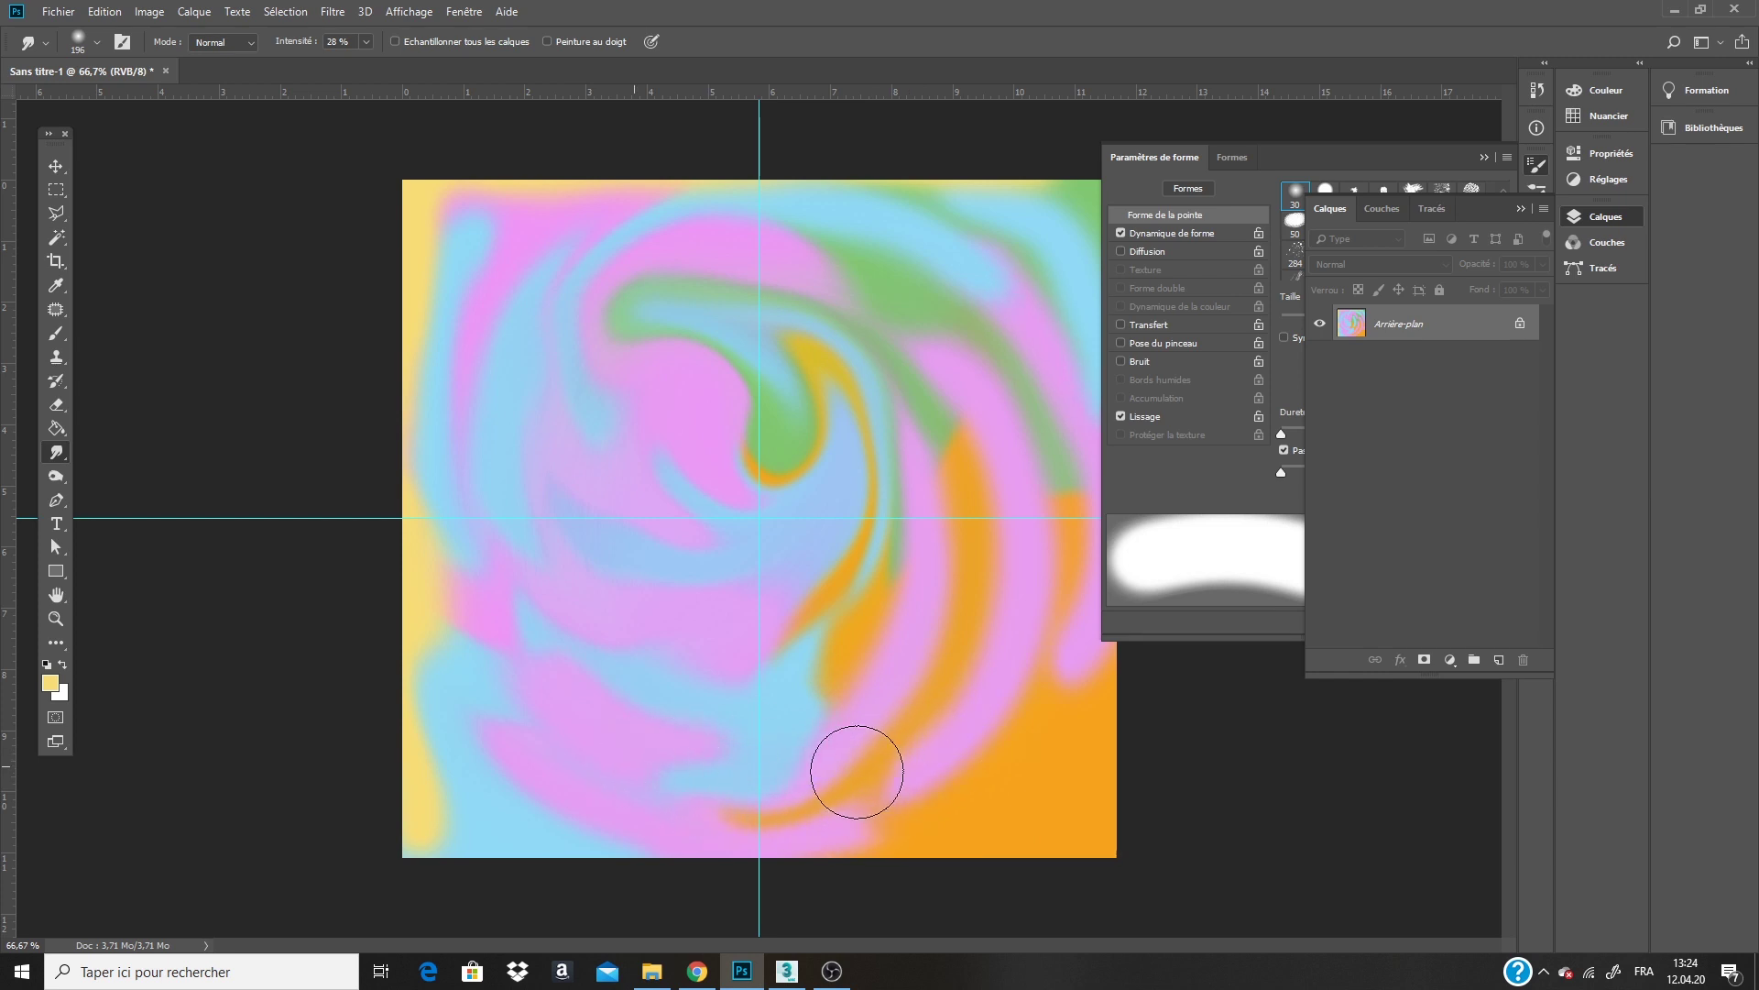
{"action": "left_click_drag", "start_coordinate": [856, 772], "coordinate": [557, 736]}
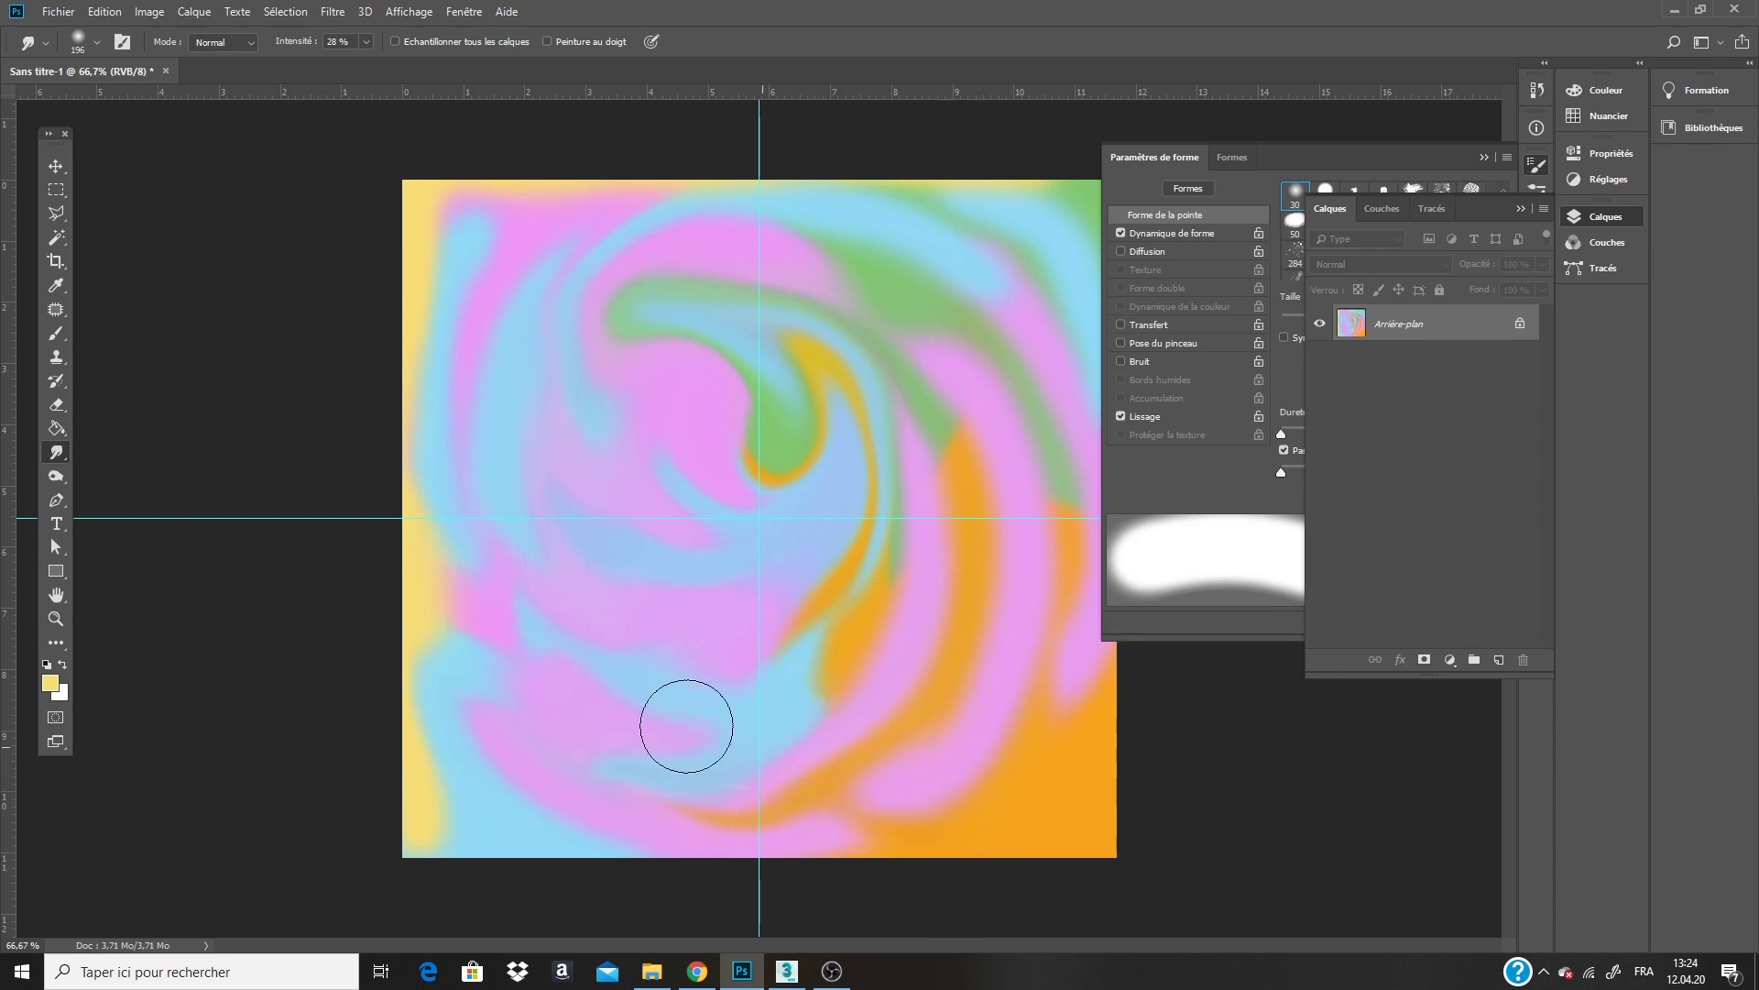
Sample the green and brush soft 120 px strokes over the lower-right corner and the orange bands right of centre.
{"action": "left_click", "coordinate": [56, 332]}
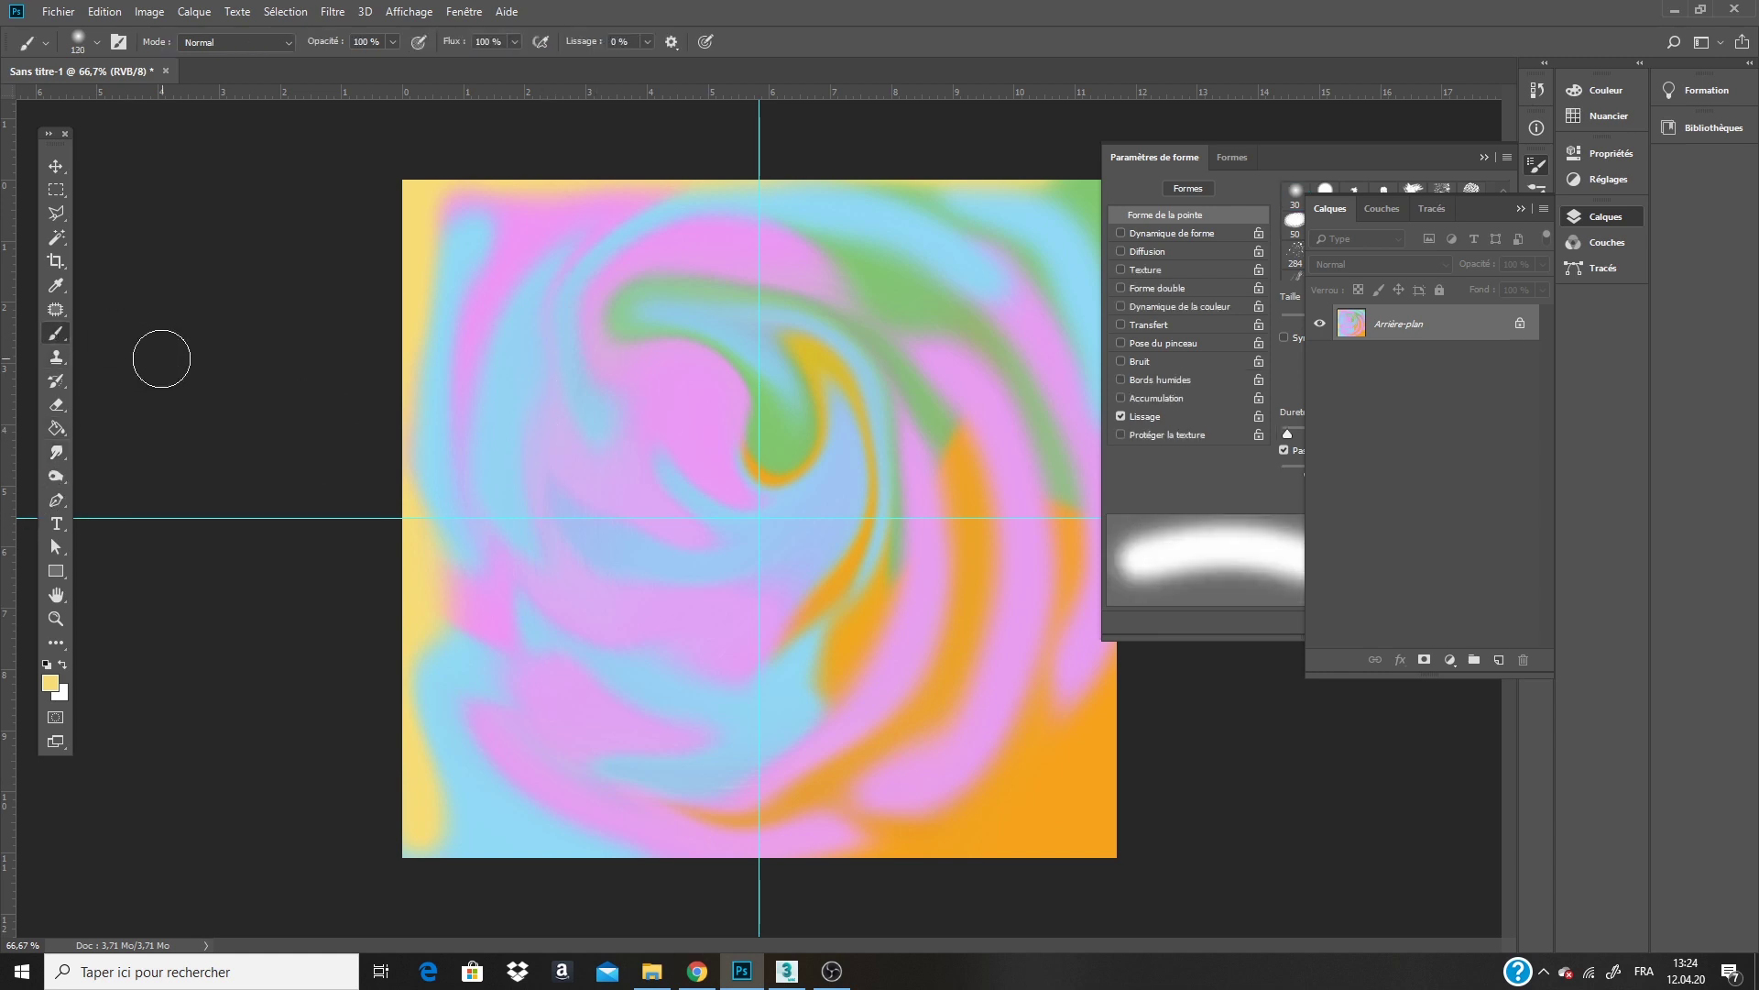
{"action": "key", "text": "alt"}
{"action": "left_click", "coordinate": [920, 309], "text": "alt"}
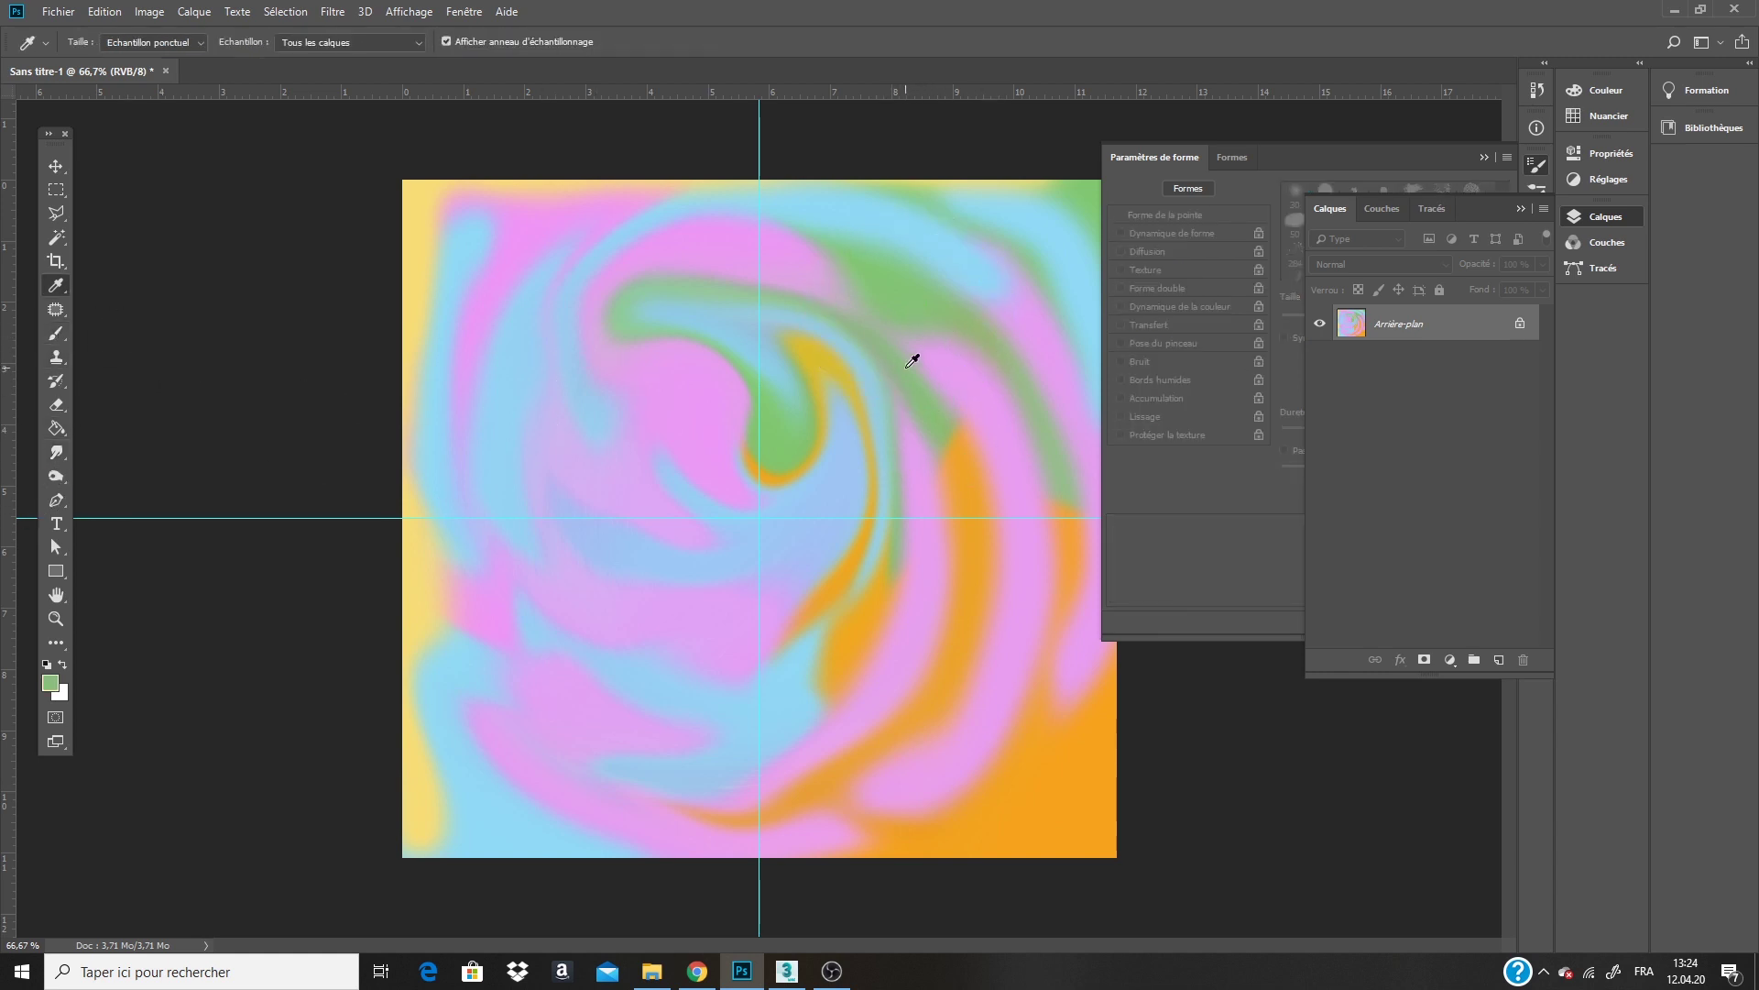
{"action": "left_click_drag", "start_coordinate": [1102, 638], "coordinate": [960, 652]}
{"action": "left_click_drag", "start_coordinate": [1090, 689], "coordinate": [884, 856]}
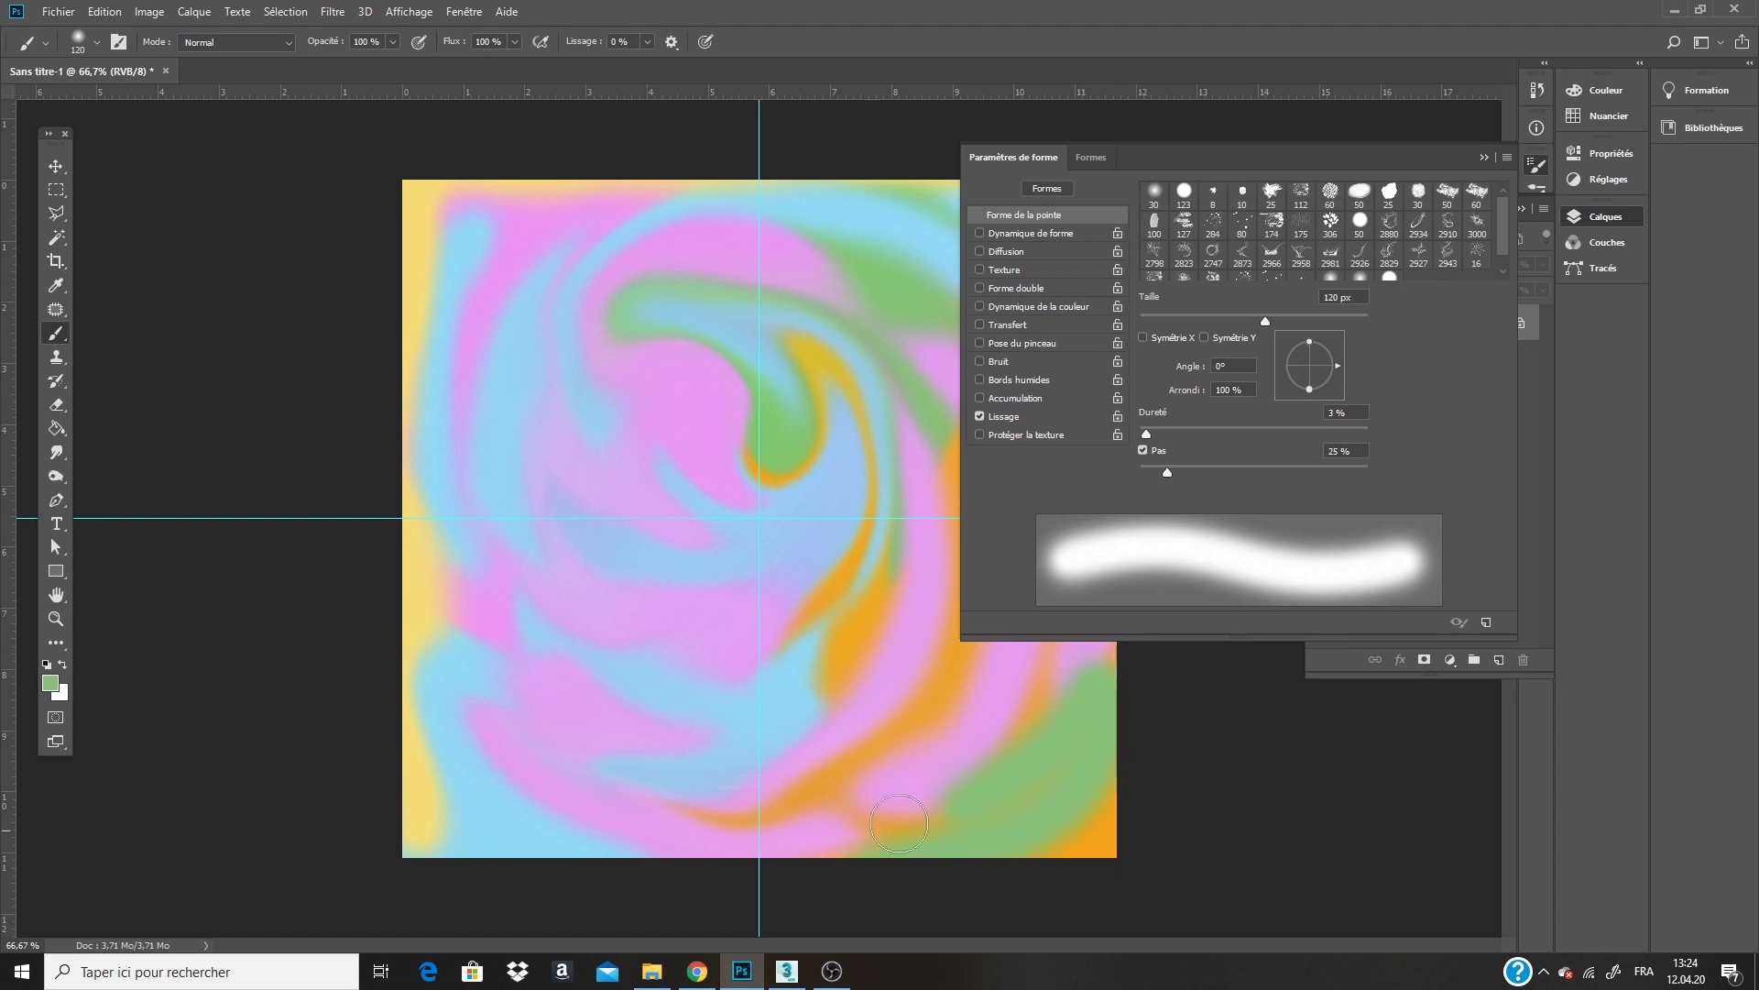
{"action": "key", "text": "Tab"}
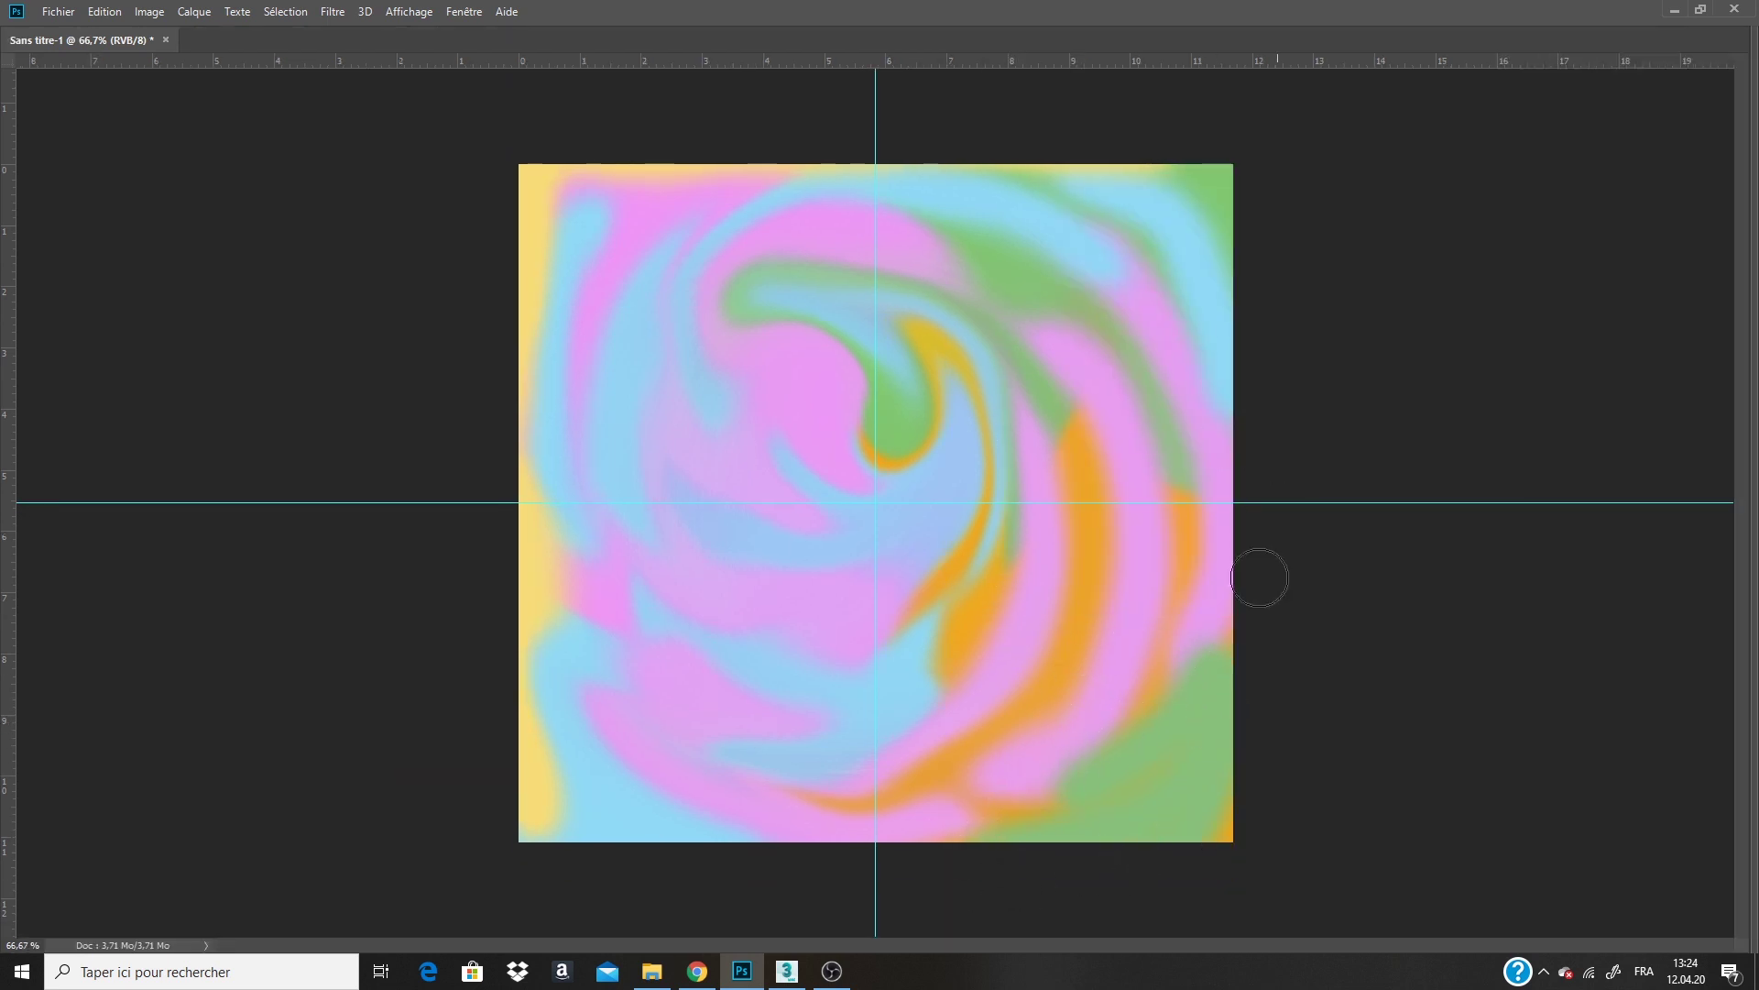
{"action": "mouse_move", "coordinate": [1260, 578]}
{"action": "left_mouse_down"}
{"action": "mouse_move", "coordinate": [1182, 522]}
{"action": "mouse_move", "coordinate": [1075, 553]}
{"action": "mouse_move", "coordinate": [1032, 679]}
{"action": "mouse_move", "coordinate": [901, 789]}
{"action": "mouse_move", "coordinate": [965, 593]}
{"action": "mouse_move", "coordinate": [1052, 452]}
{"action": "mouse_move", "coordinate": [971, 346]}
{"action": "mouse_move", "coordinate": [1042, 298]}
{"action": "left_mouse_up"}
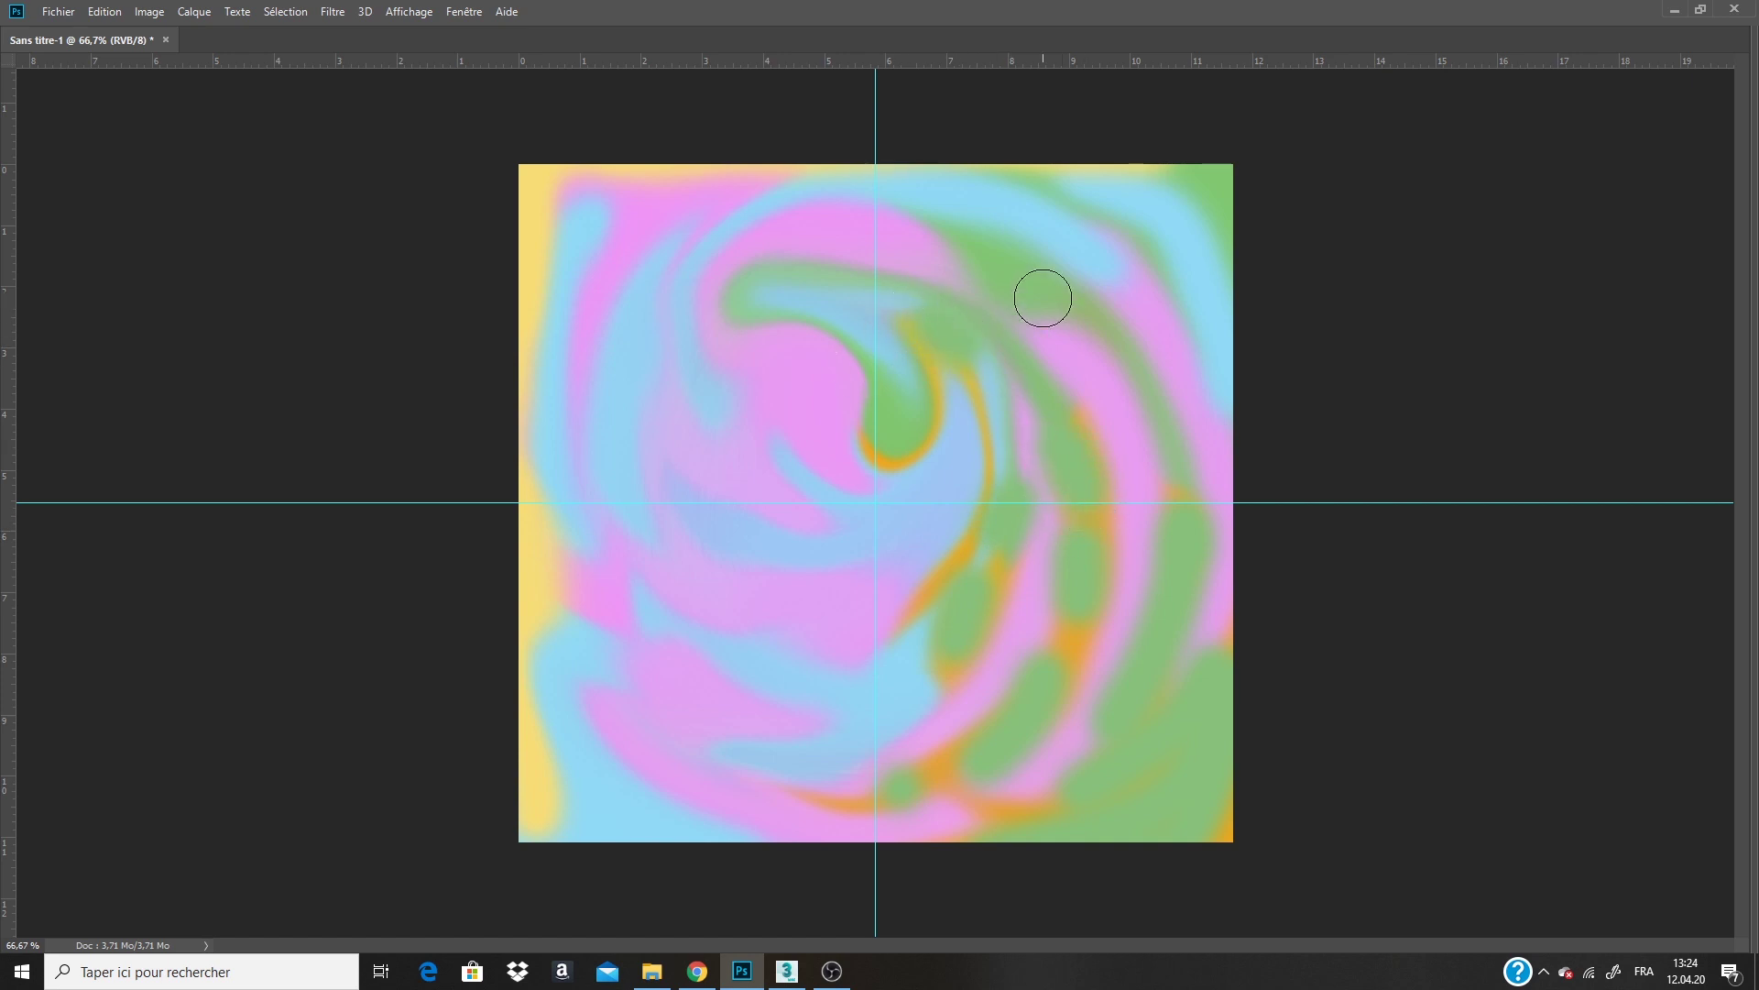
Sample the light blue and brush curved strokes across the green, pink and orange bands, including the lower-right corner.
{"action": "left_click", "coordinate": [838, 685], "text": "alt"}
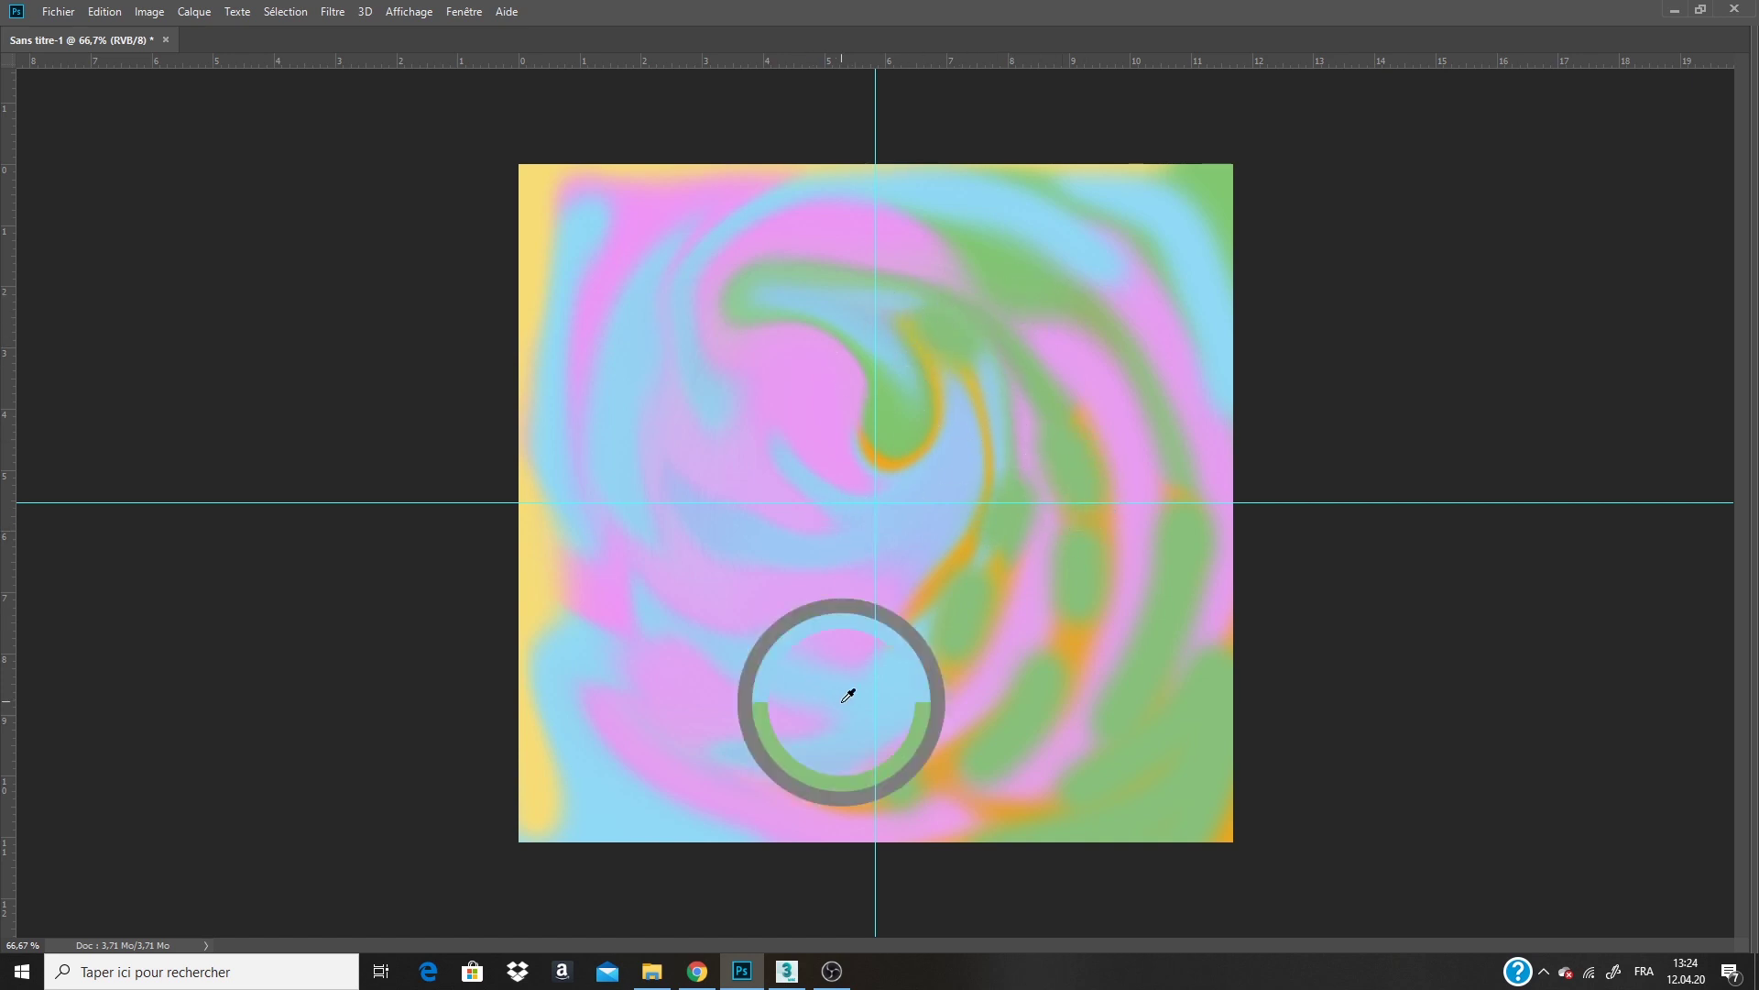
{"action": "mouse_move", "coordinate": [1090, 252]}
{"action": "left_mouse_down"}
{"action": "mouse_move", "coordinate": [1131, 431]}
{"action": "mouse_move", "coordinate": [873, 425]}
{"action": "left_mouse_up"}
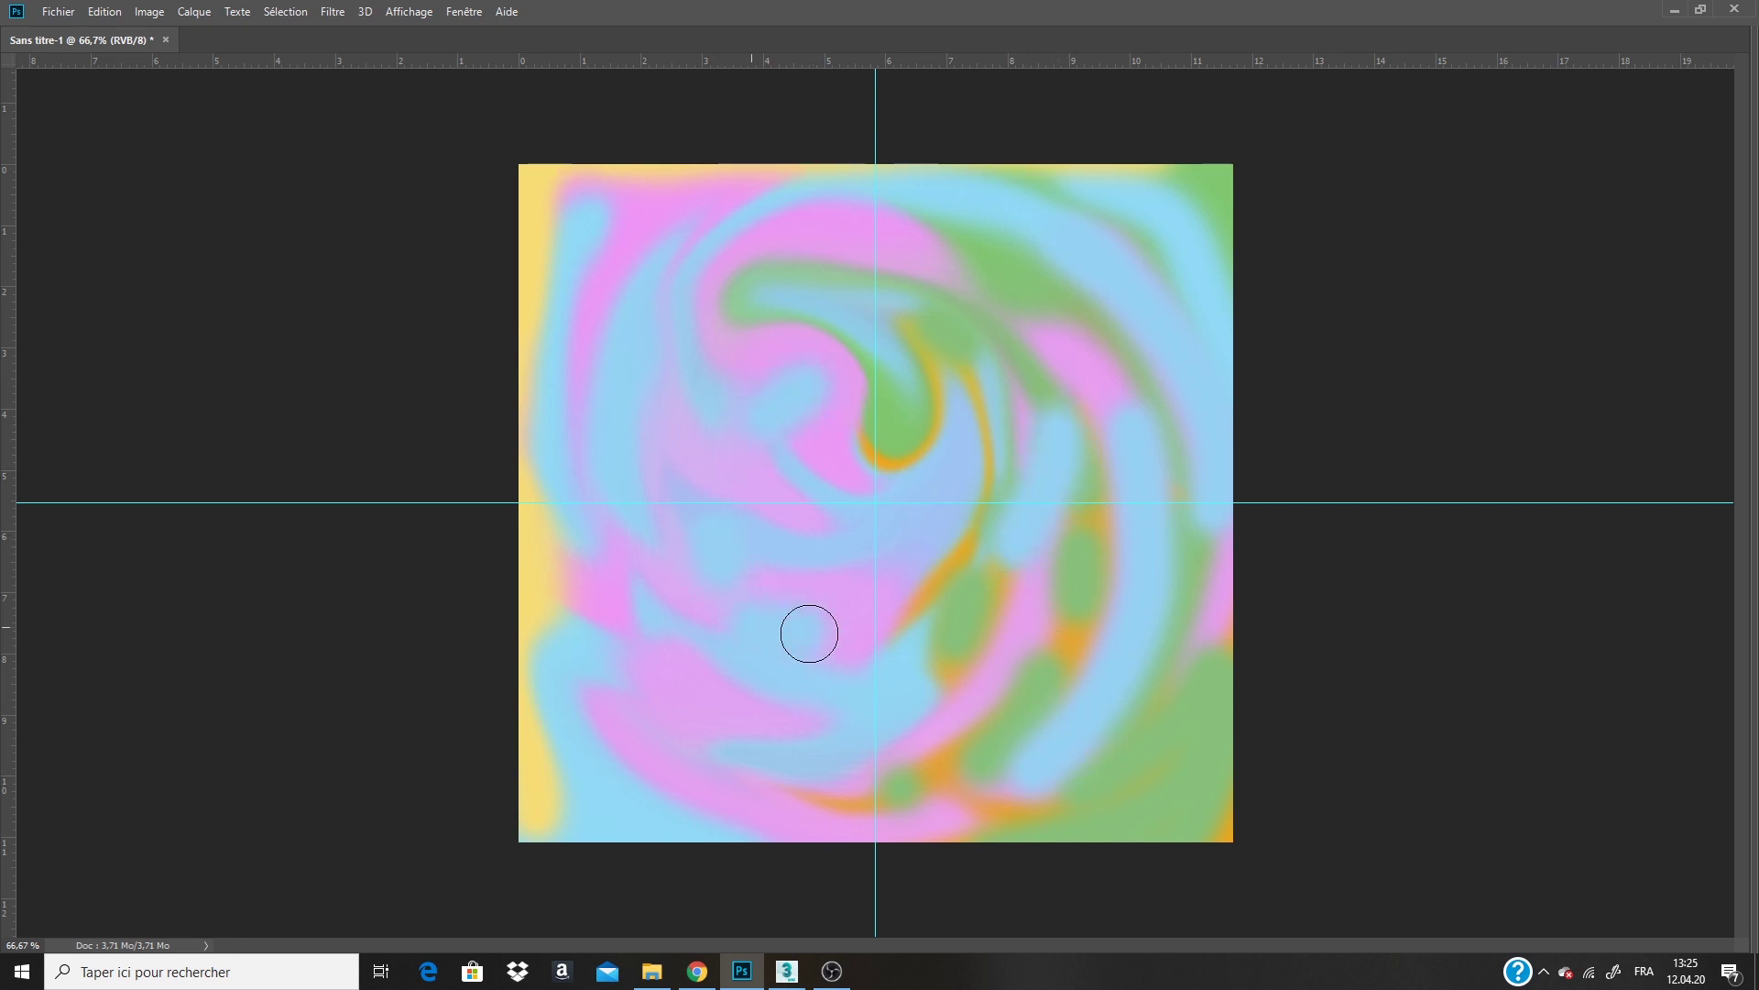
{"action": "left_click_drag", "start_coordinate": [1264, 706], "coordinate": [1076, 875]}
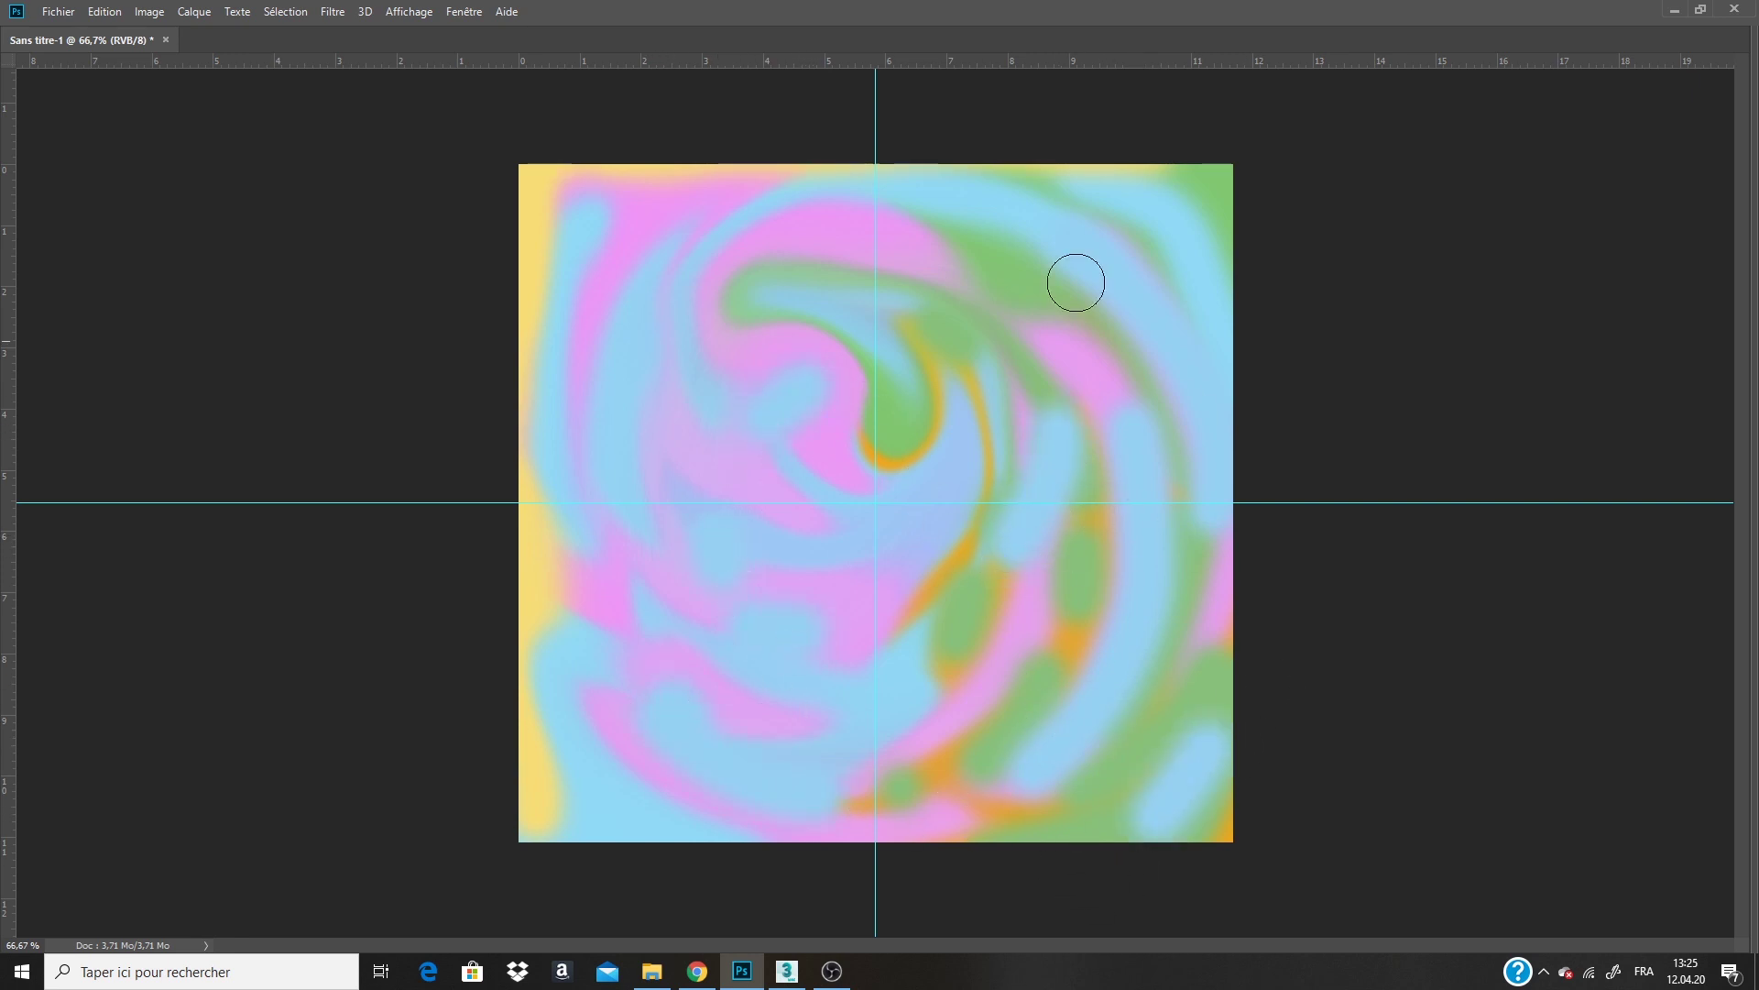
Reduce the Smudge tip to 67 px and blend the new blue strokes into the surrounding swirl.
{"action": "key", "text": "Tab"}
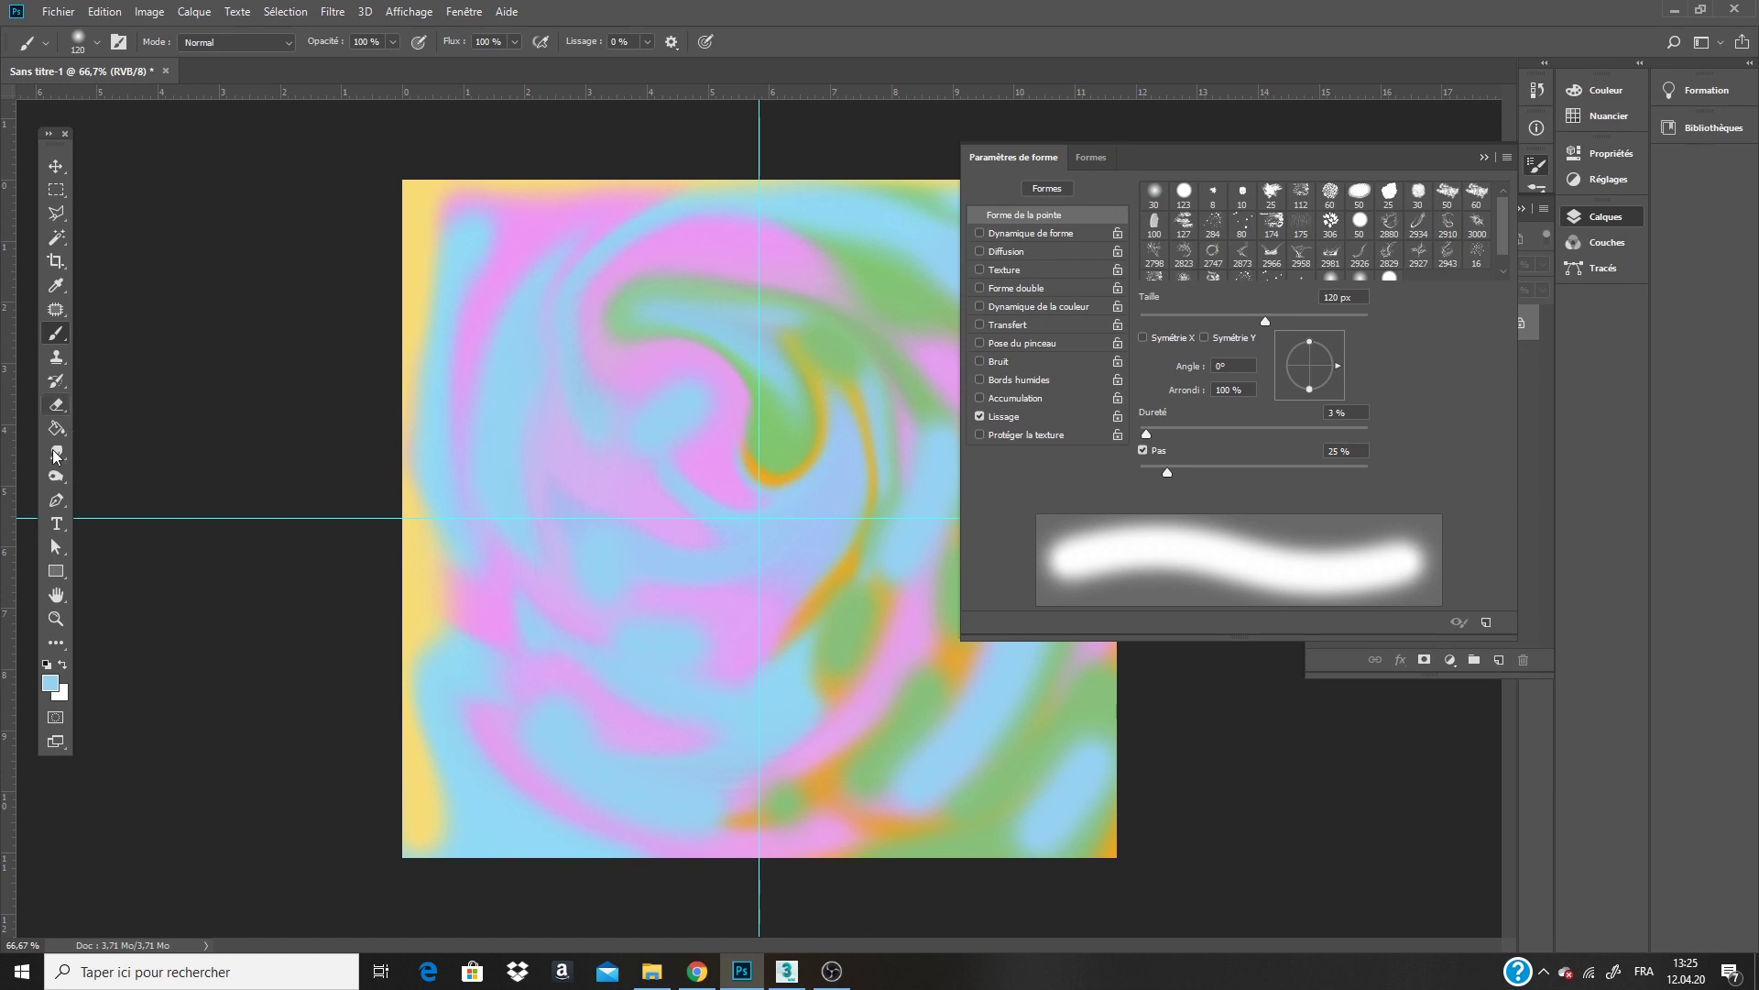
{"action": "left_click", "coordinate": [56, 452]}
{"action": "right_click_drag", "start_coordinate": [542, 353], "coordinate": [490, 387], "text": "alt"}
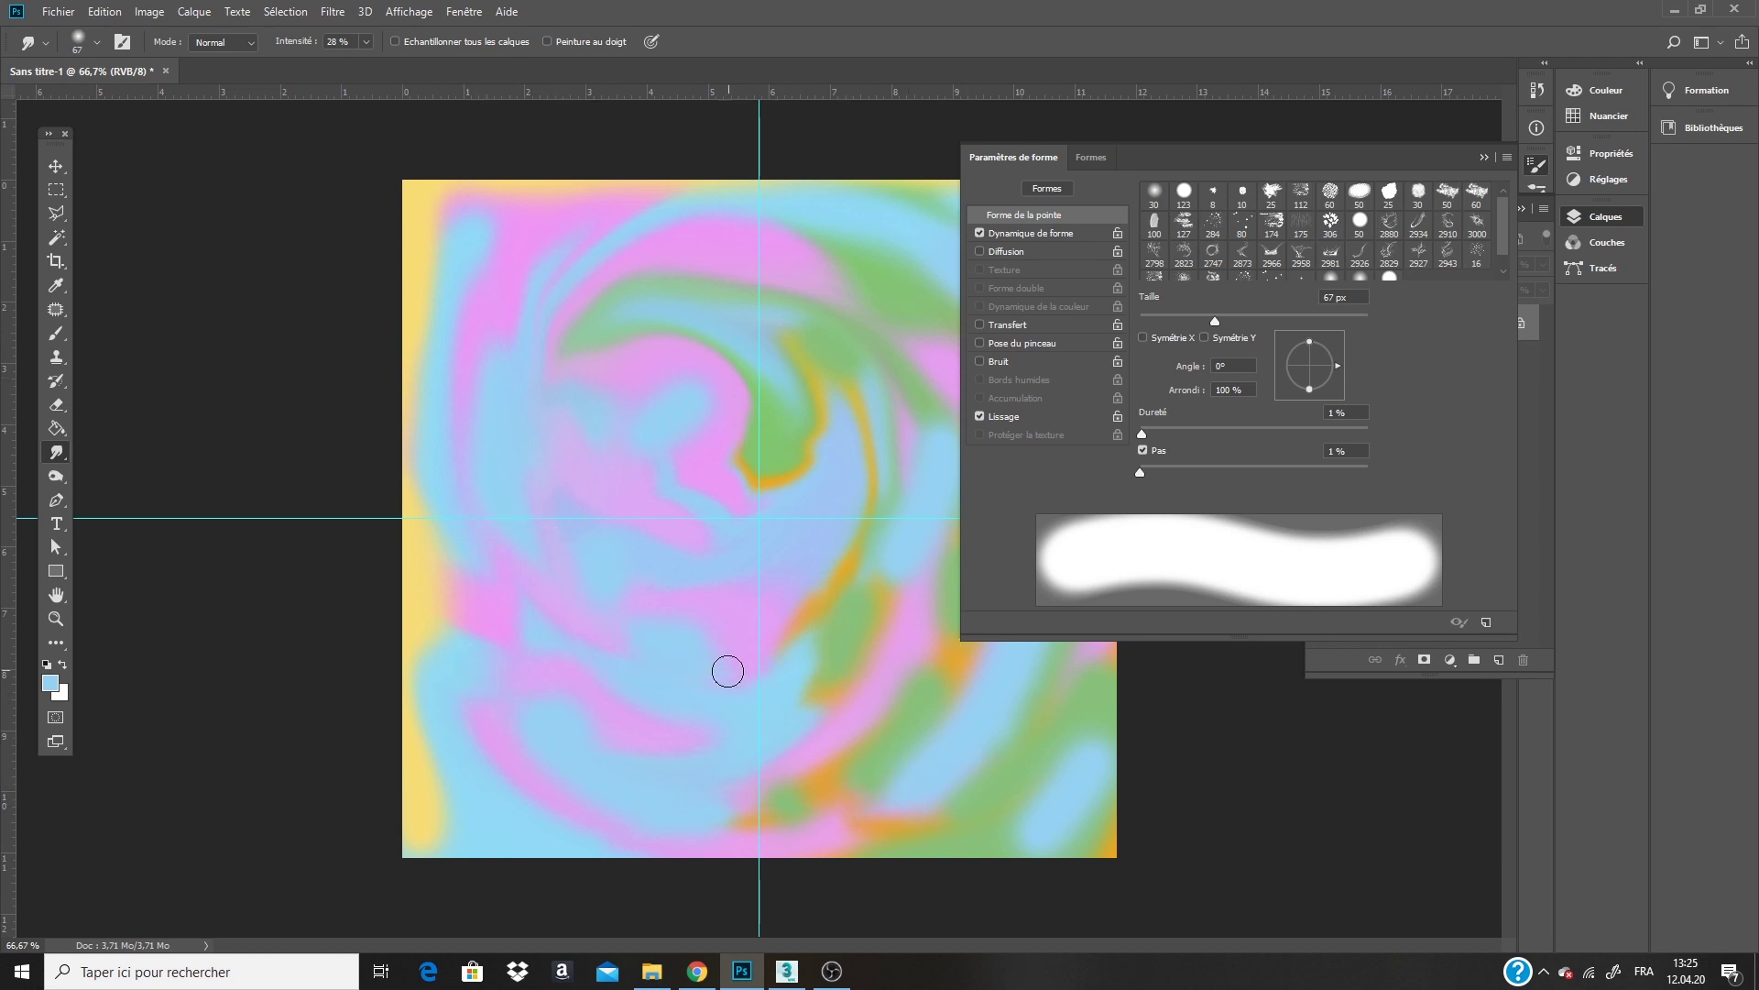
Export the image for the web as a JPEG named Variatio_2 on the desktop.
{"action": "key", "text": "ctrl+alt+shift+s"}
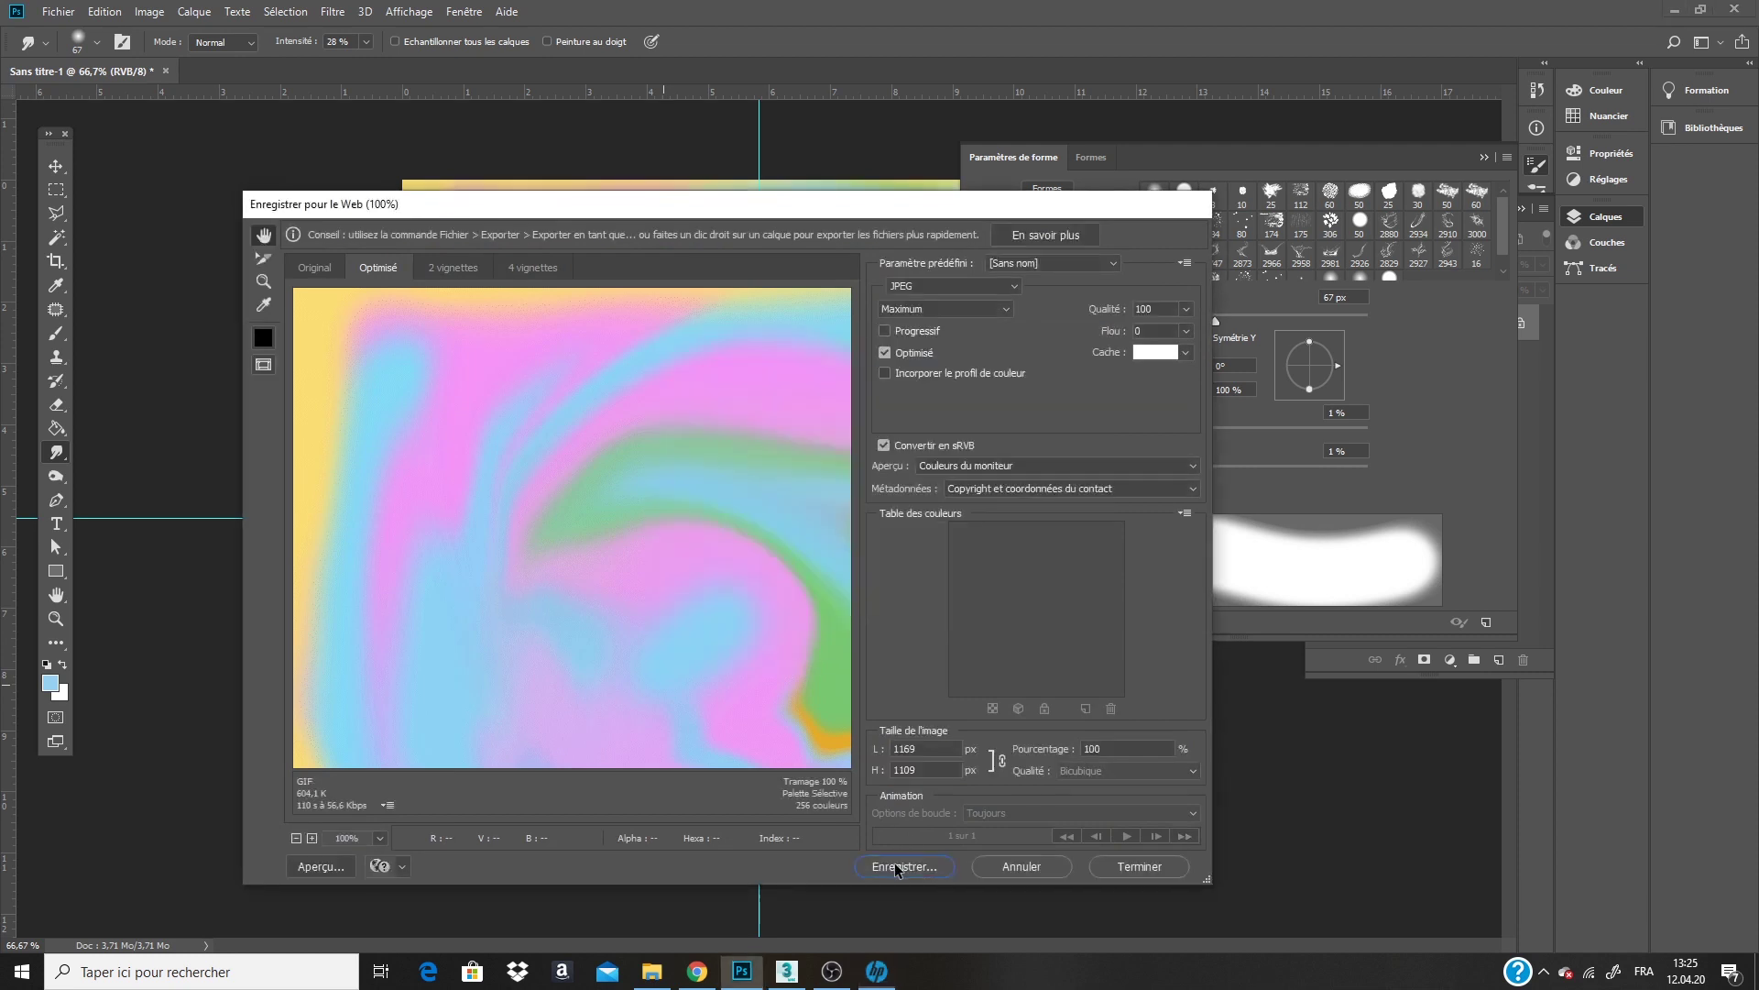
{"action": "left_click", "coordinate": [878, 862]}
{"action": "type", "text": "V"}
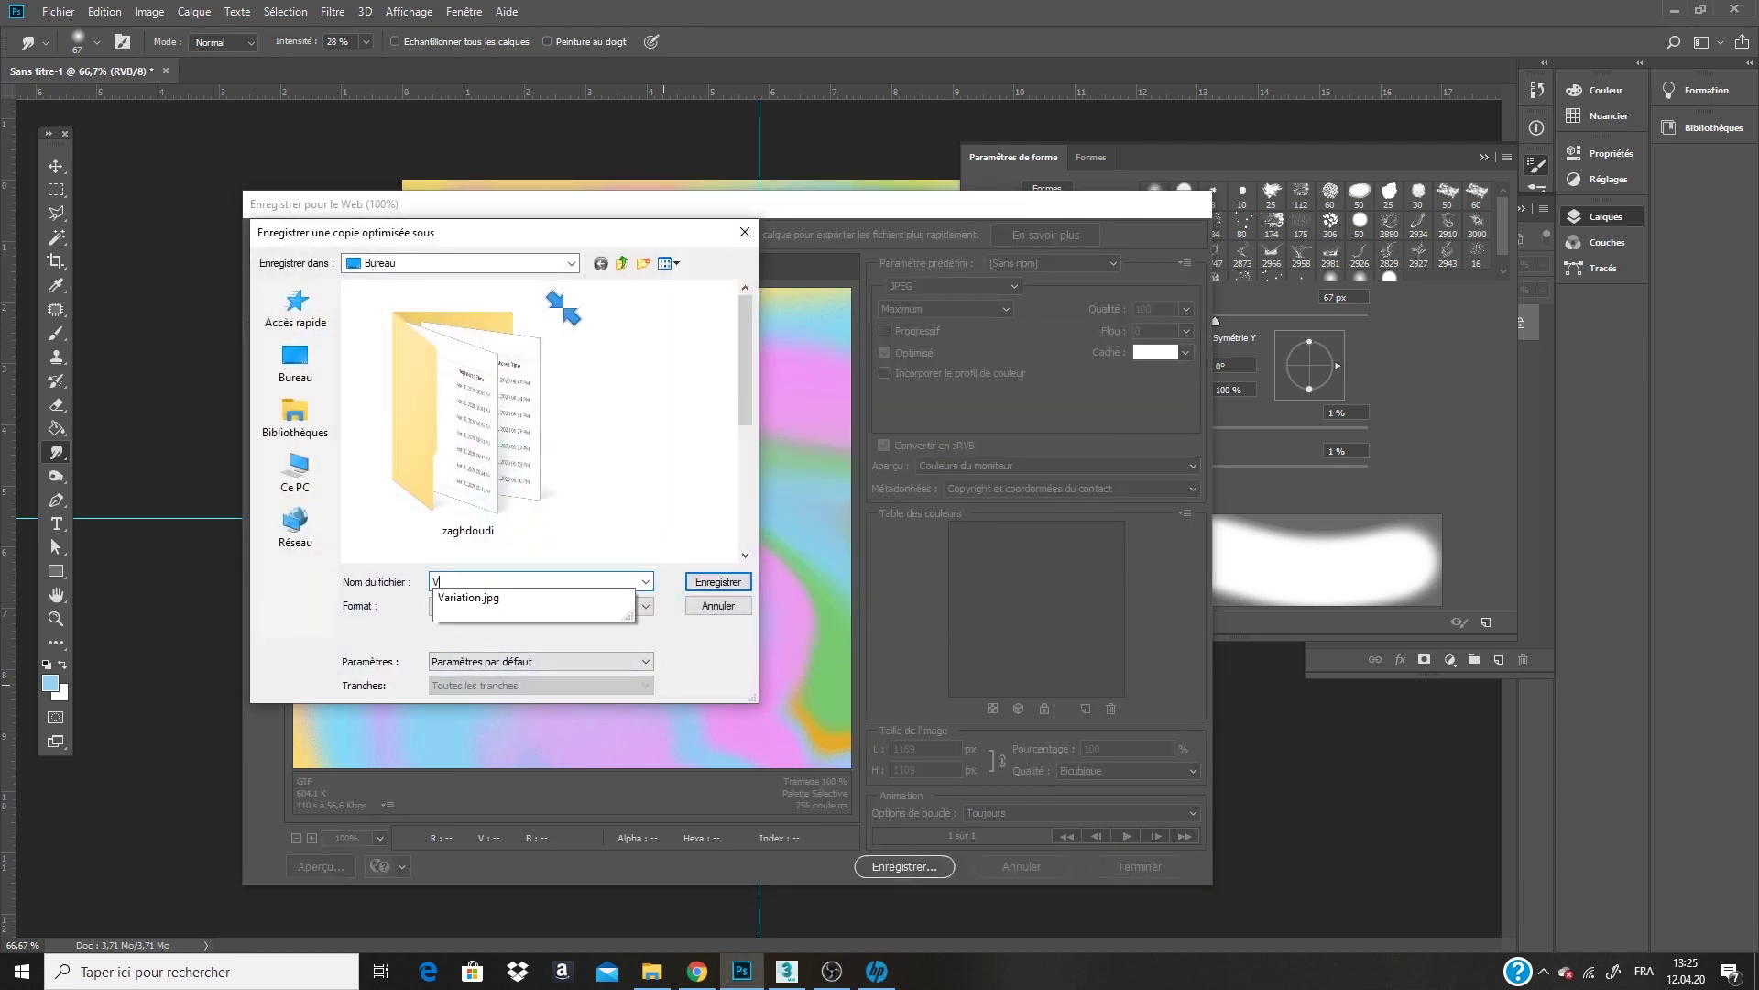
{"action": "type", "text": "ariatio_"}
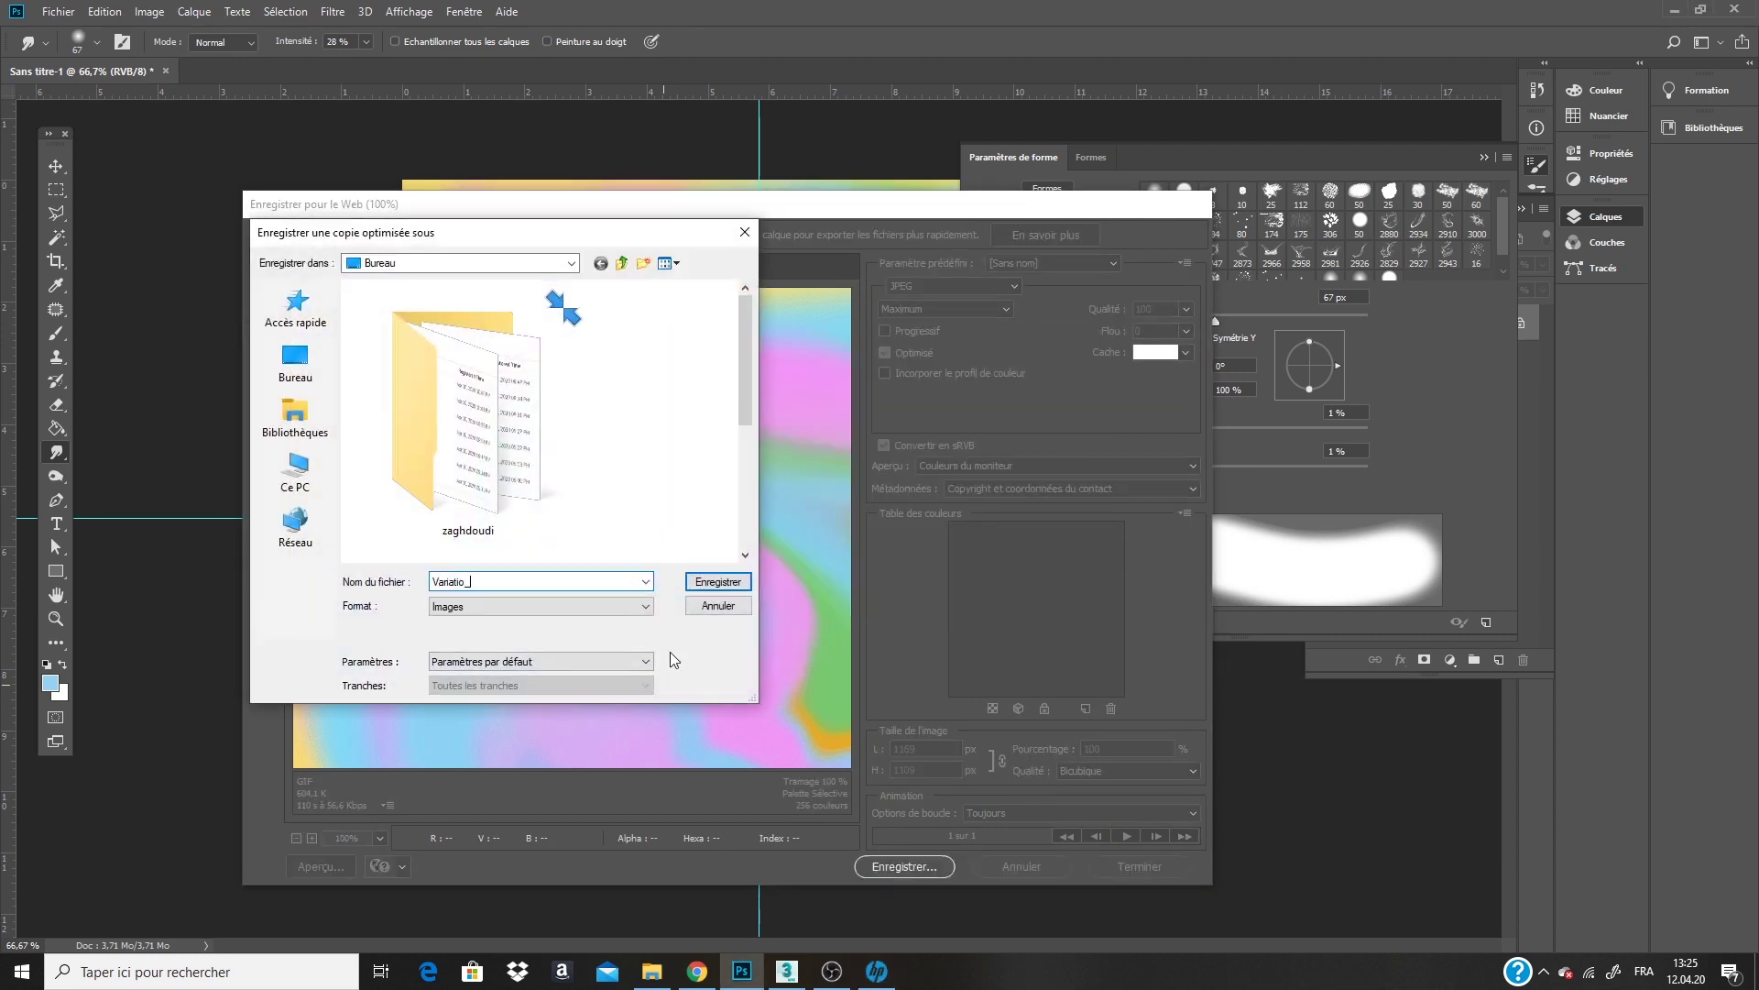
{"action": "type", "text": "2"}
{"action": "key", "text": "Return"}
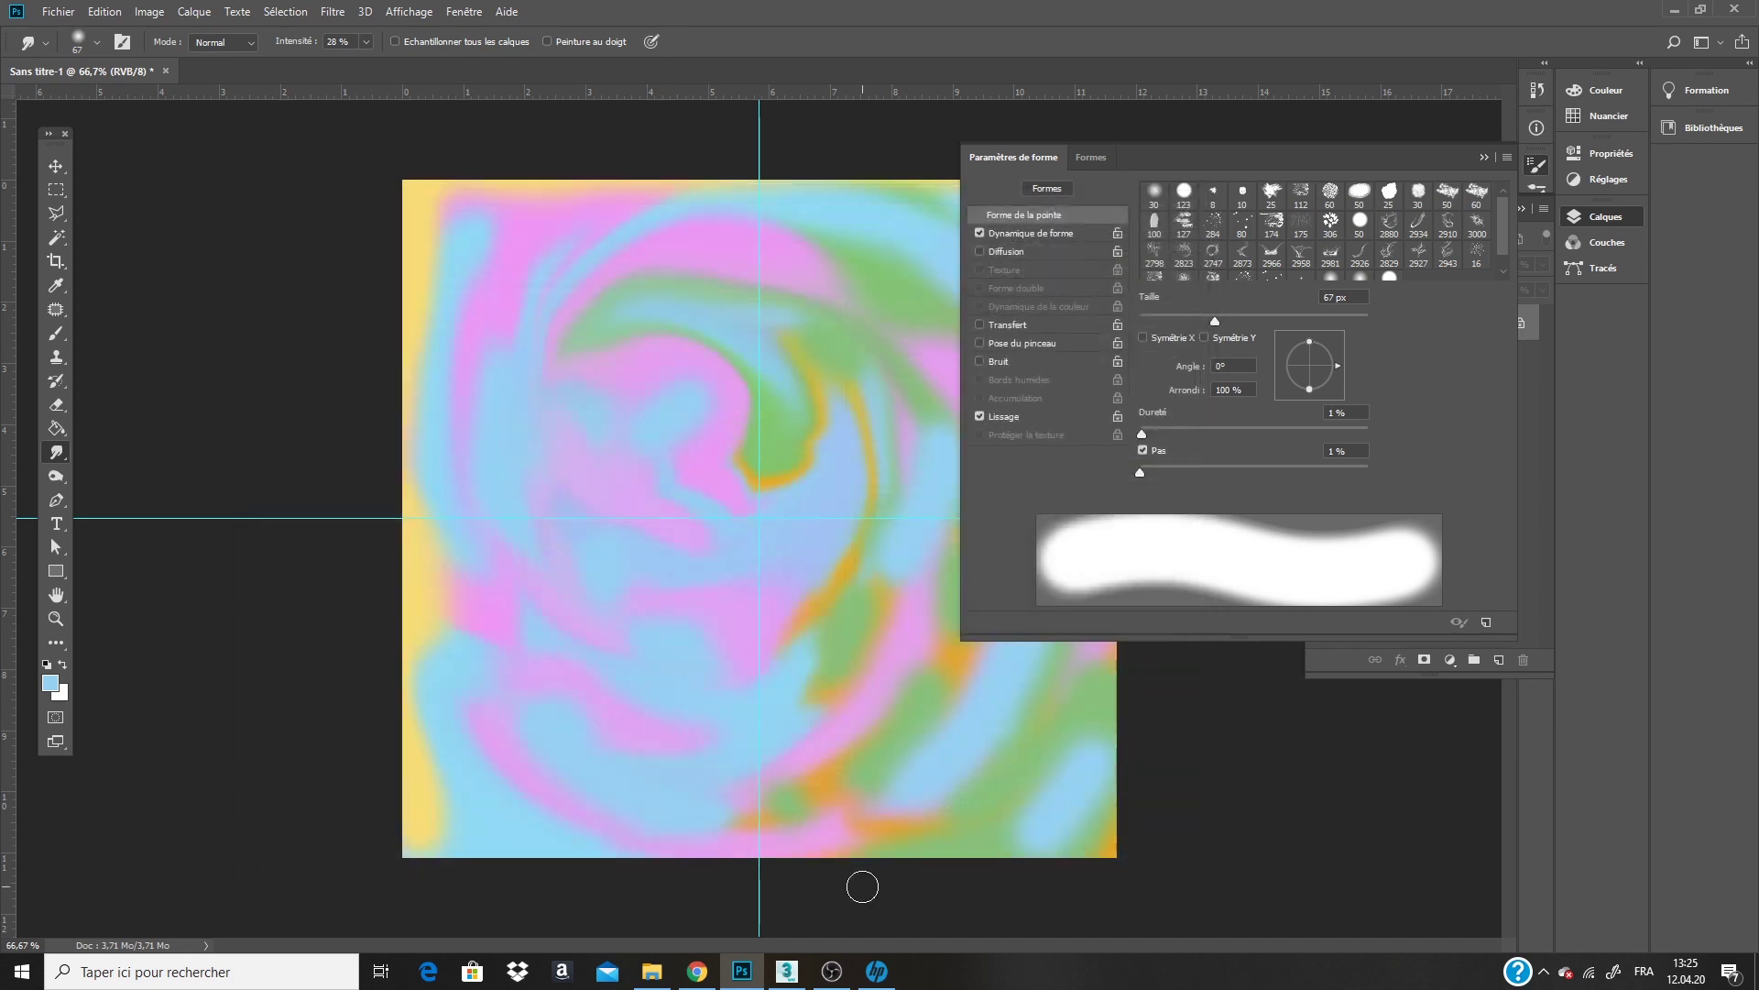
Switch to 3ds Max and replace the image of the Map #2 bitmap with Variatio_2 from the desktop.
{"action": "left_click", "coordinate": [788, 972]}
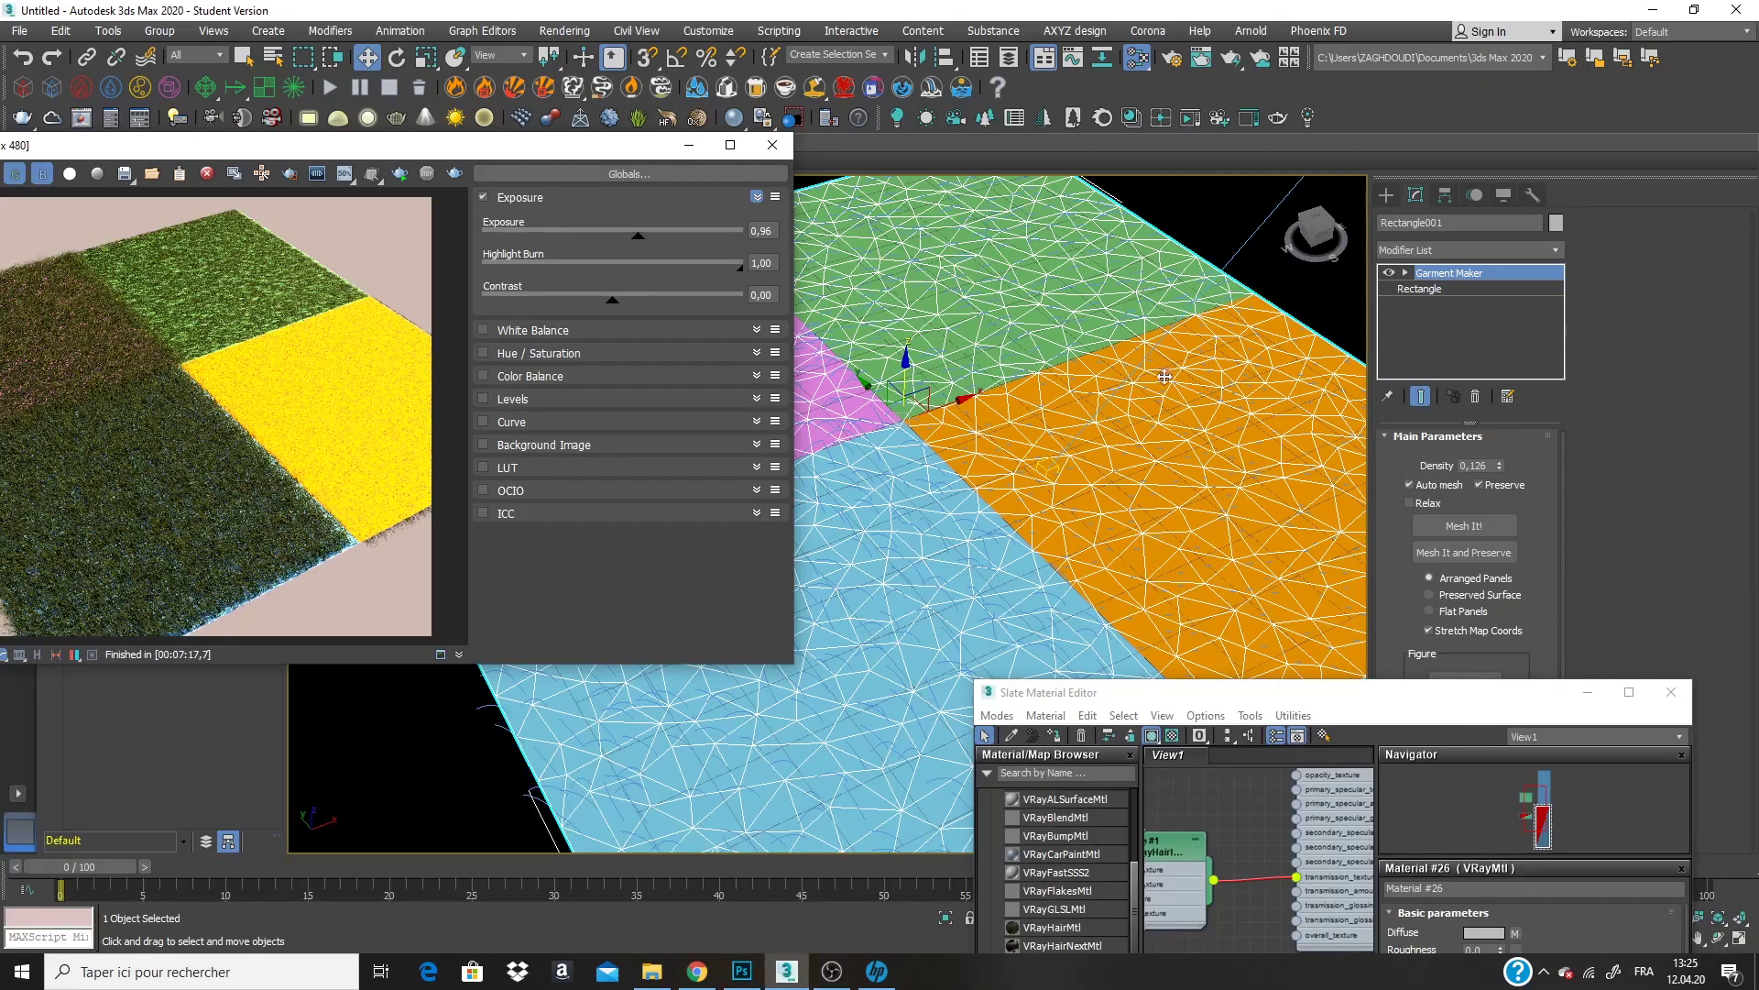
{"action": "scroll", "coordinate": [1164, 376], "scroll_direction": "down", "scroll_amount": 5}
{"action": "scroll", "coordinate": [1053, 408], "scroll_direction": "up", "scroll_amount": 3}
{"action": "left_click_drag", "start_coordinate": [1351, 705], "coordinate": [1303, 306]}
{"action": "middle_click_drag", "start_coordinate": [1265, 394], "coordinate": [1213, 534]}
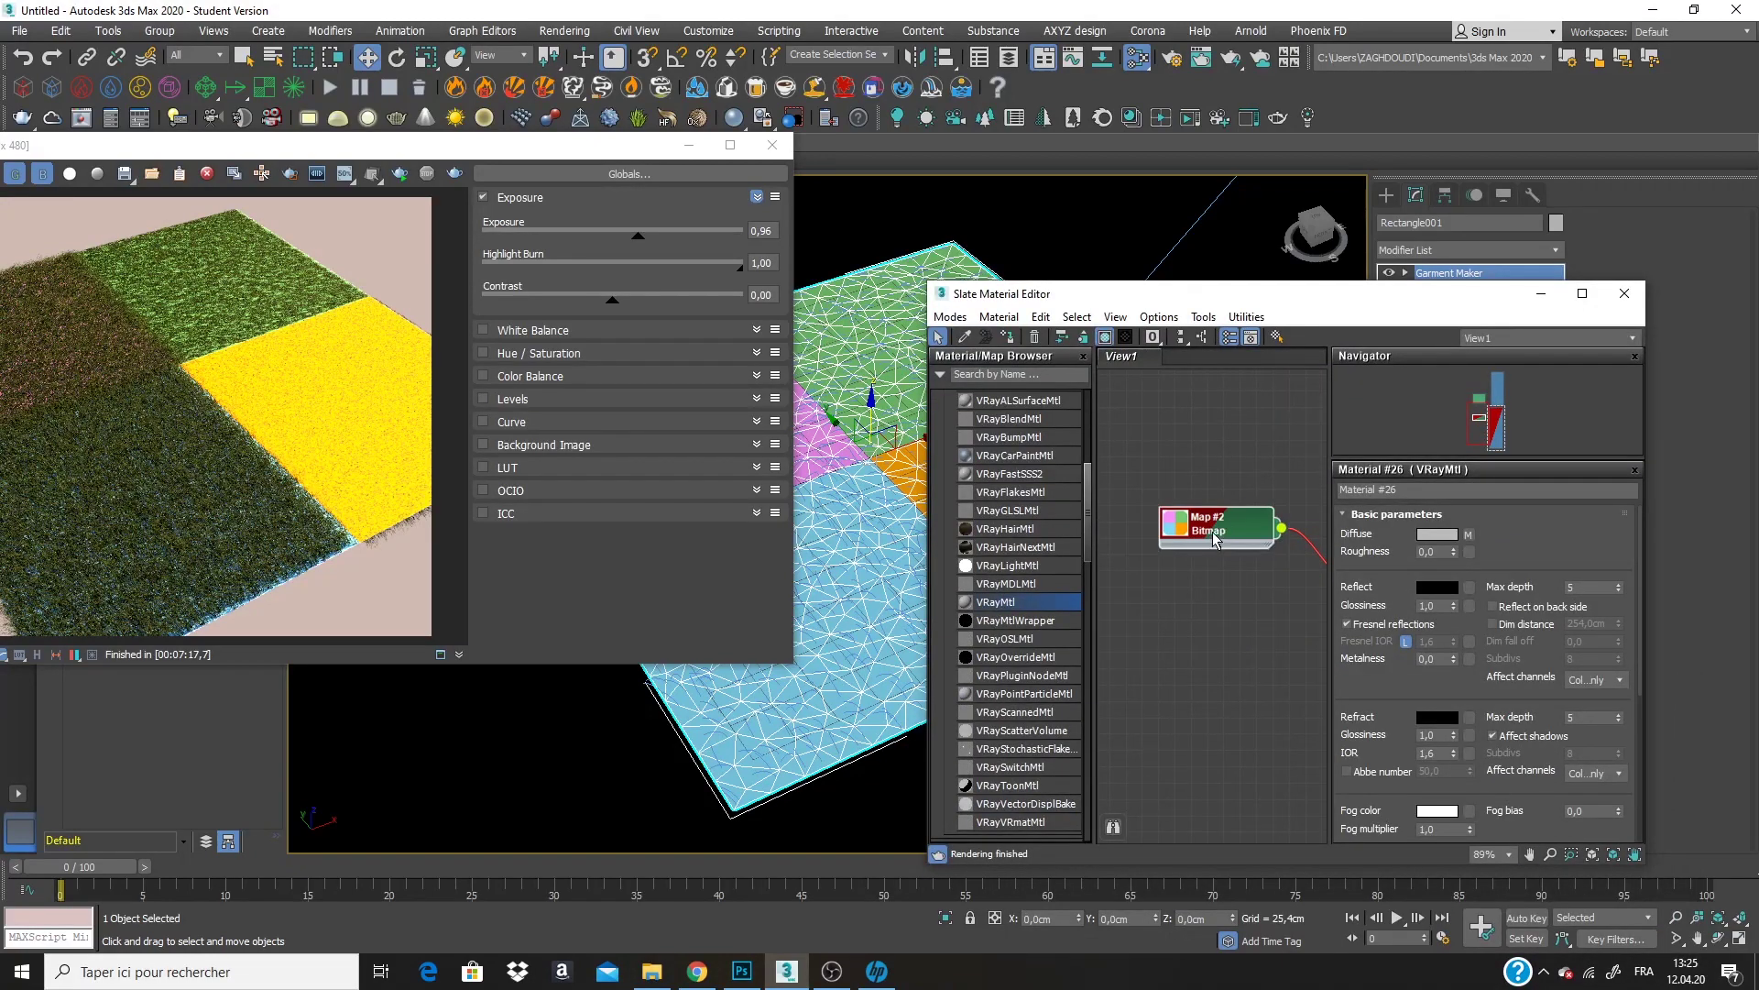
{"action": "double_click", "coordinate": [1214, 539]}
{"action": "left_click", "coordinate": [1501, 747]}
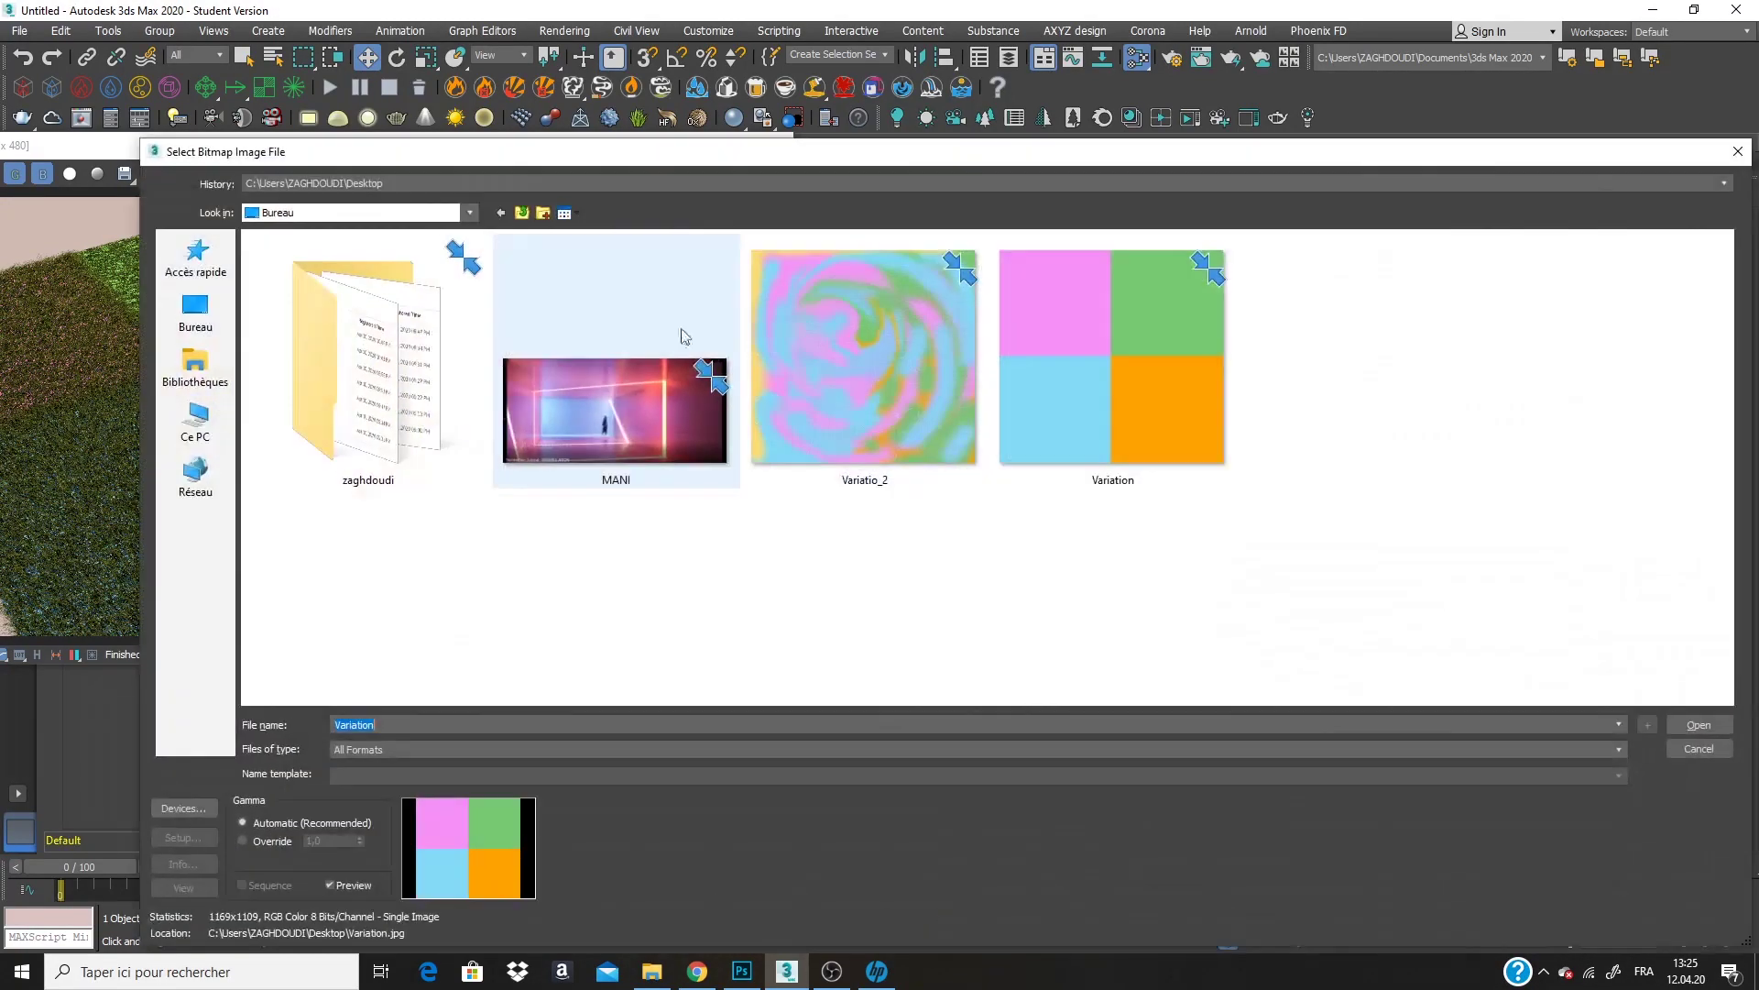
{"action": "double_click", "coordinate": [920, 420]}
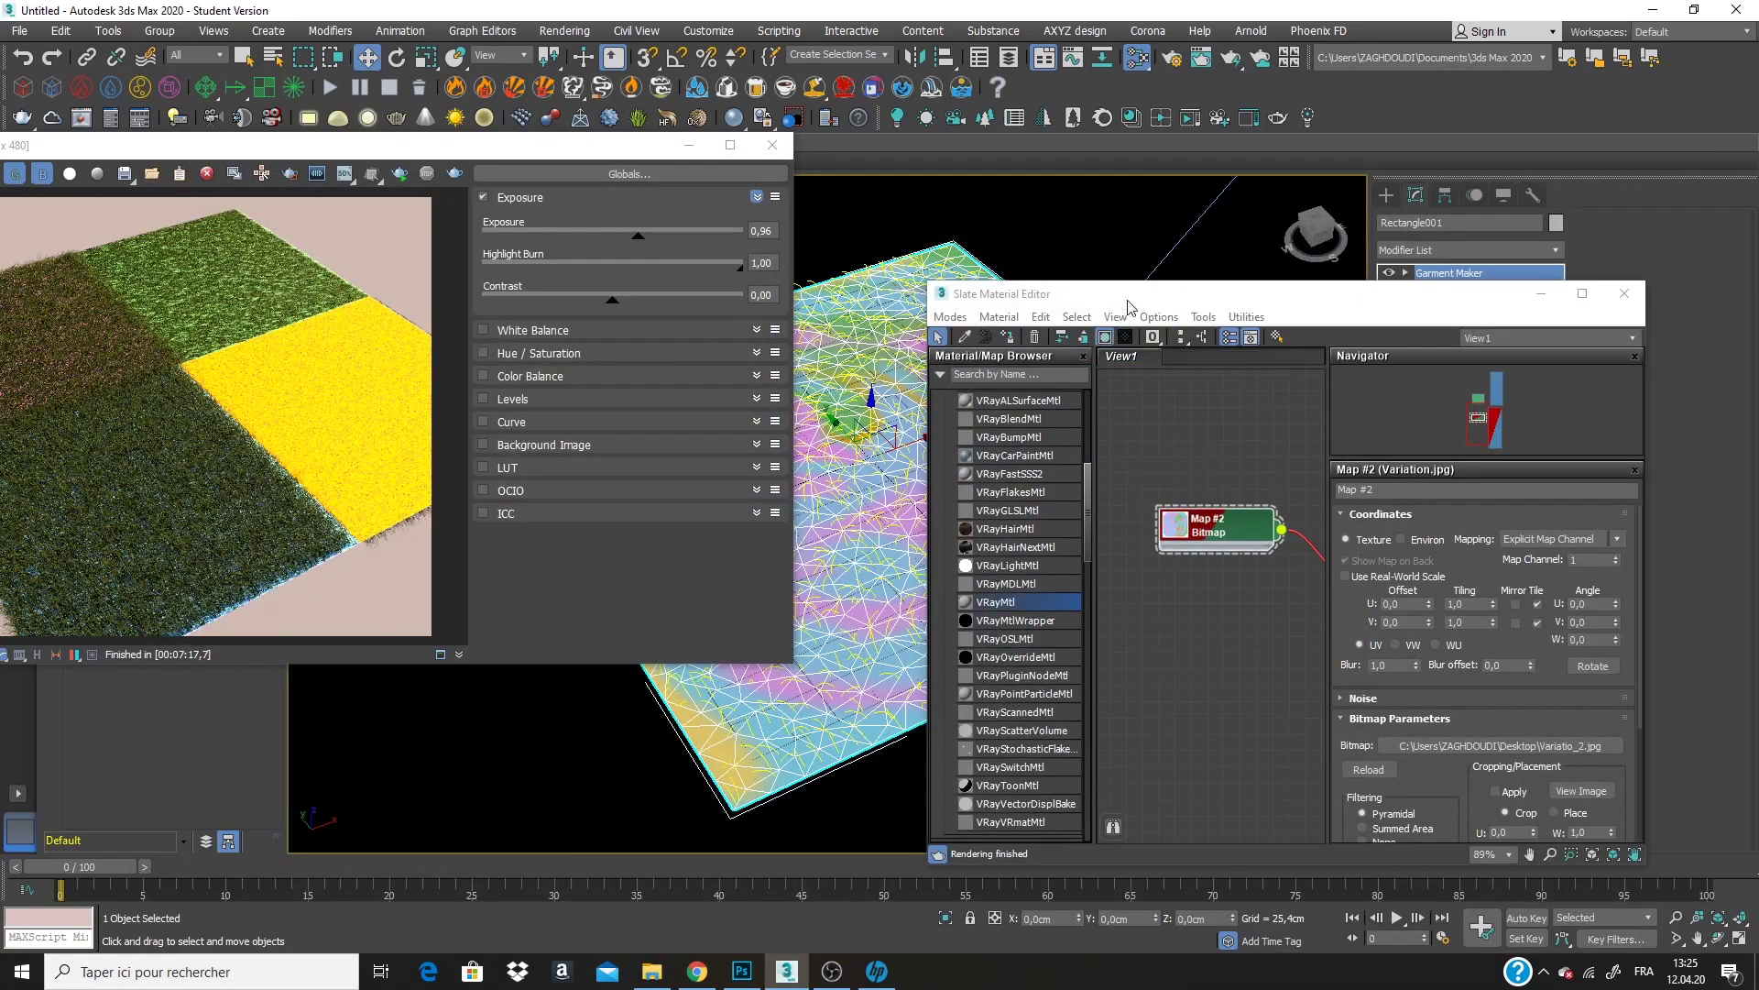
Start the interactive V-Ray render and inspect the grass from a low, close viewing angle.
{"action": "left_click_drag", "start_coordinate": [1128, 307], "coordinate": [1216, 541]}
{"action": "left_click", "coordinate": [400, 173]}
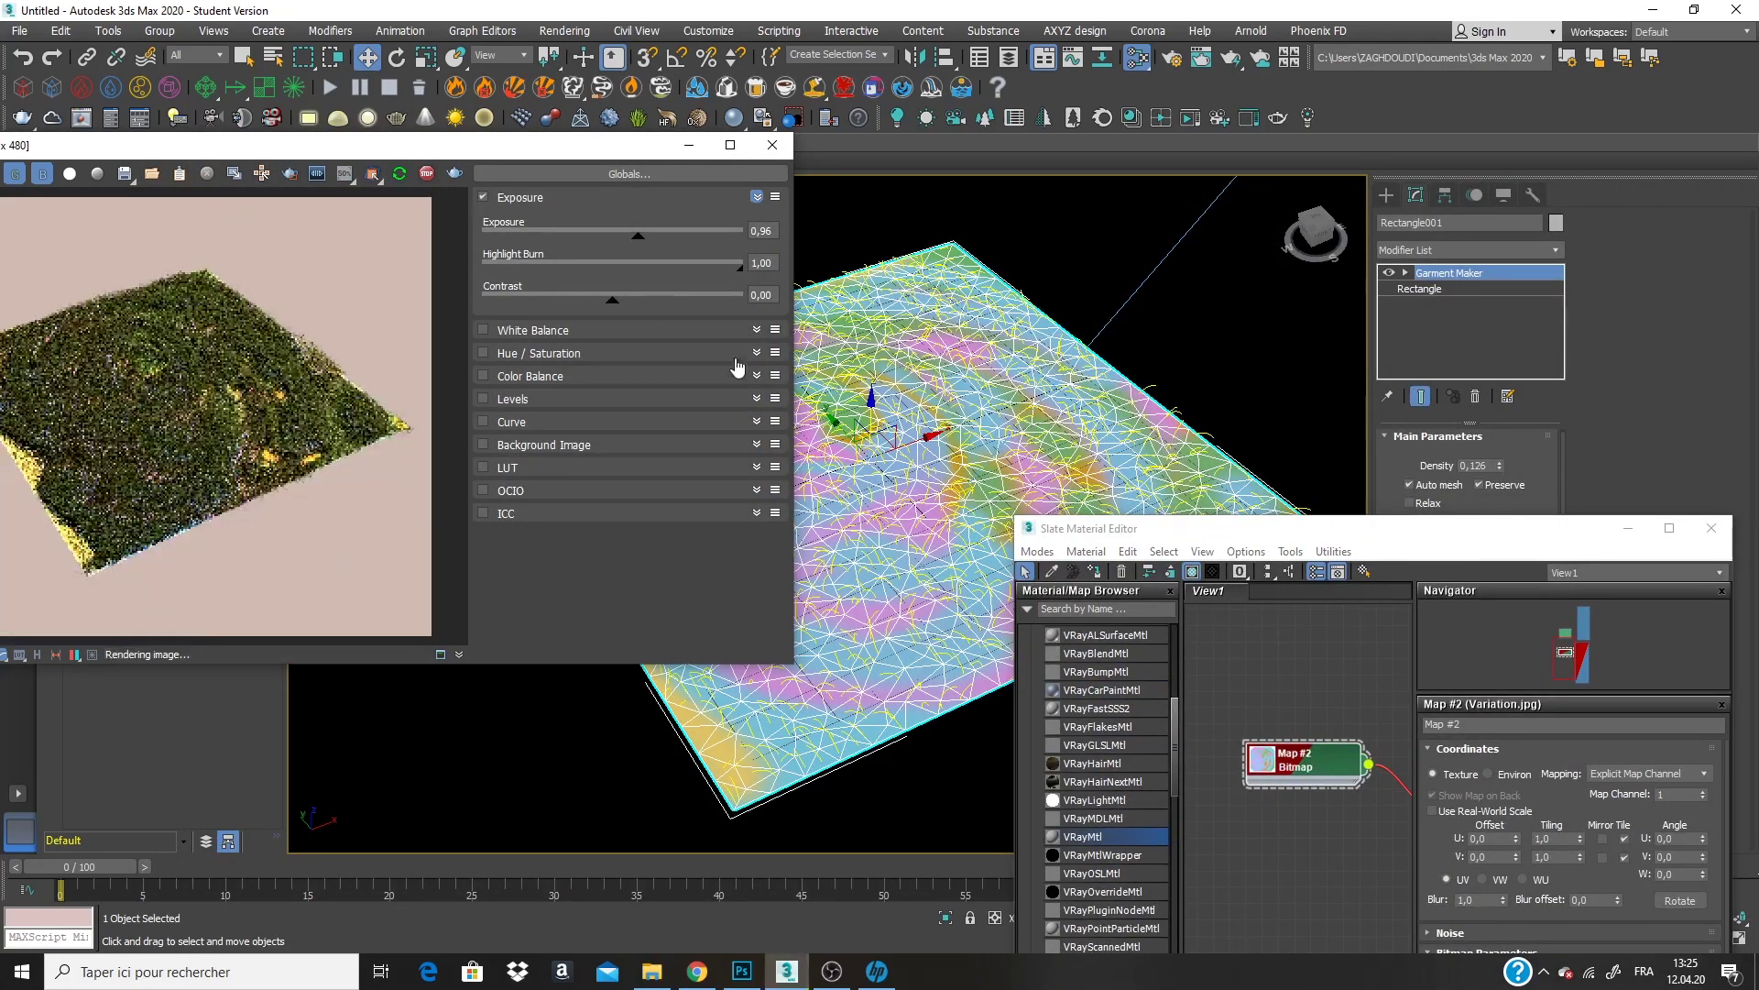
{"action": "middle_click_drag", "start_coordinate": [737, 367], "coordinate": [905, 414], "text": "alt"}
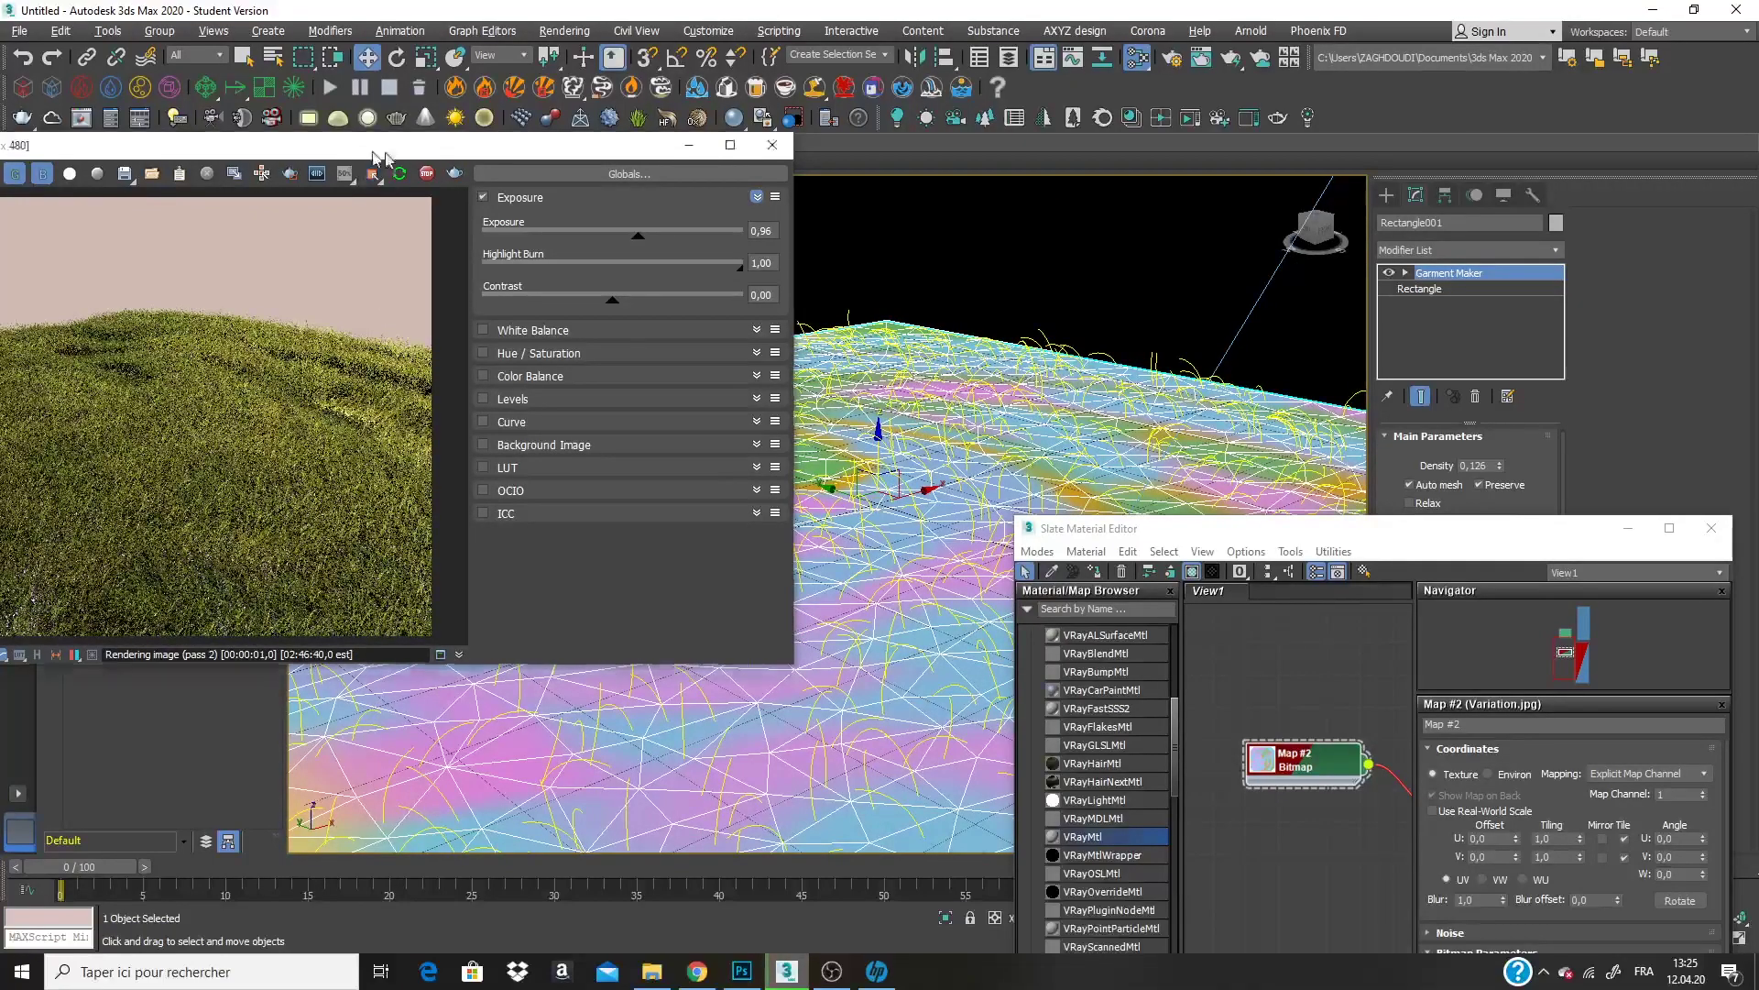
{"action": "left_click_drag", "start_coordinate": [373, 151], "coordinate": [744, 130]}
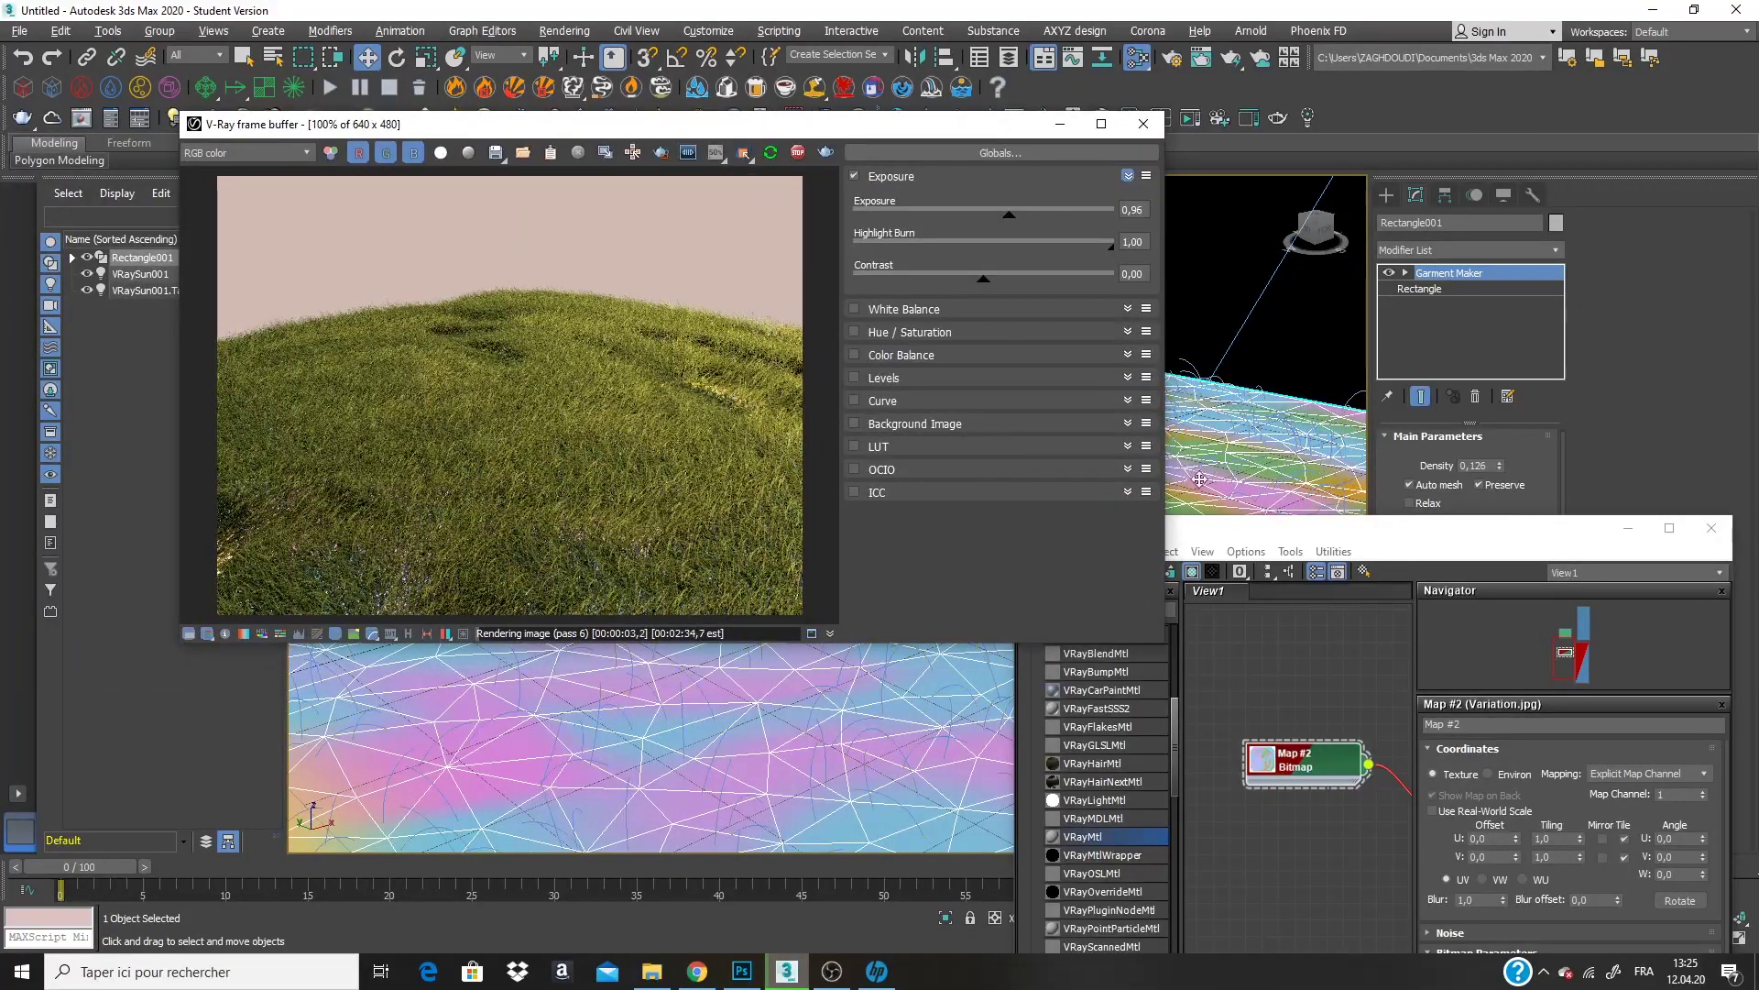
{"action": "scroll", "coordinate": [1291, 448], "scroll_direction": "up", "scroll_amount": 3}
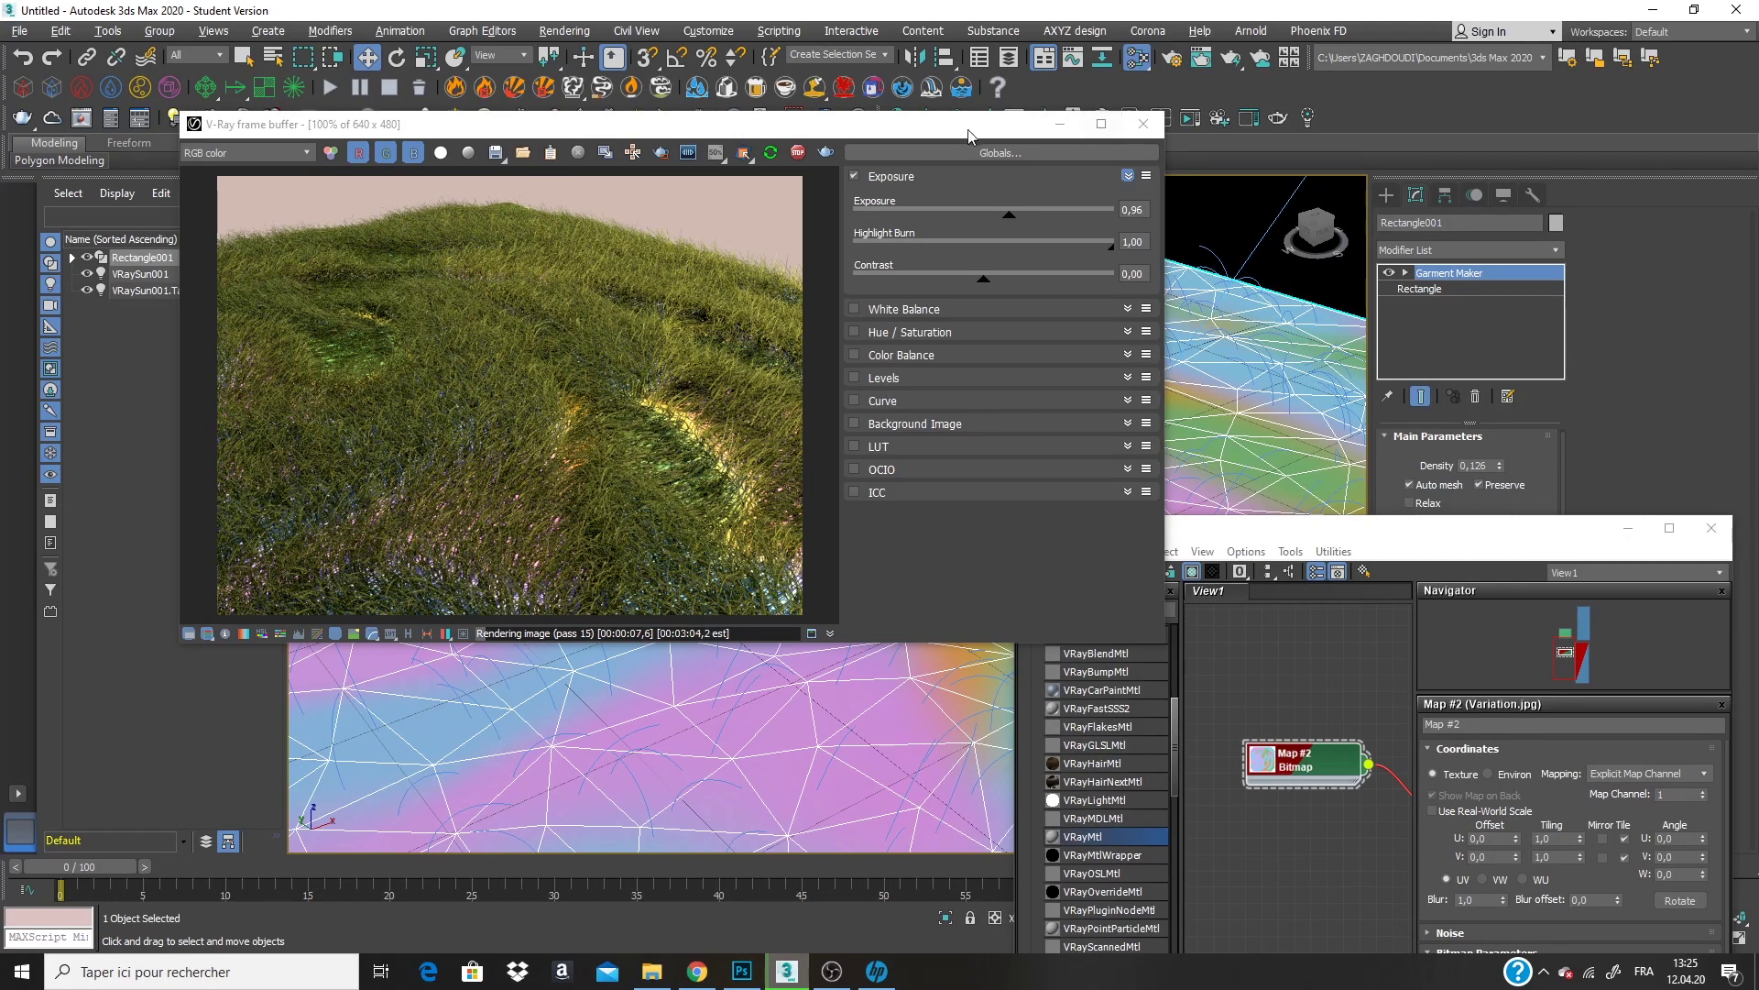
Add a new VRayMtl material to the Slate material graph below the Map #2 bitmap.
{"action": "left_click_drag", "start_coordinate": [956, 127], "coordinate": [640, 136]}
{"action": "left_click_drag", "start_coordinate": [1356, 525], "coordinate": [955, 103]}
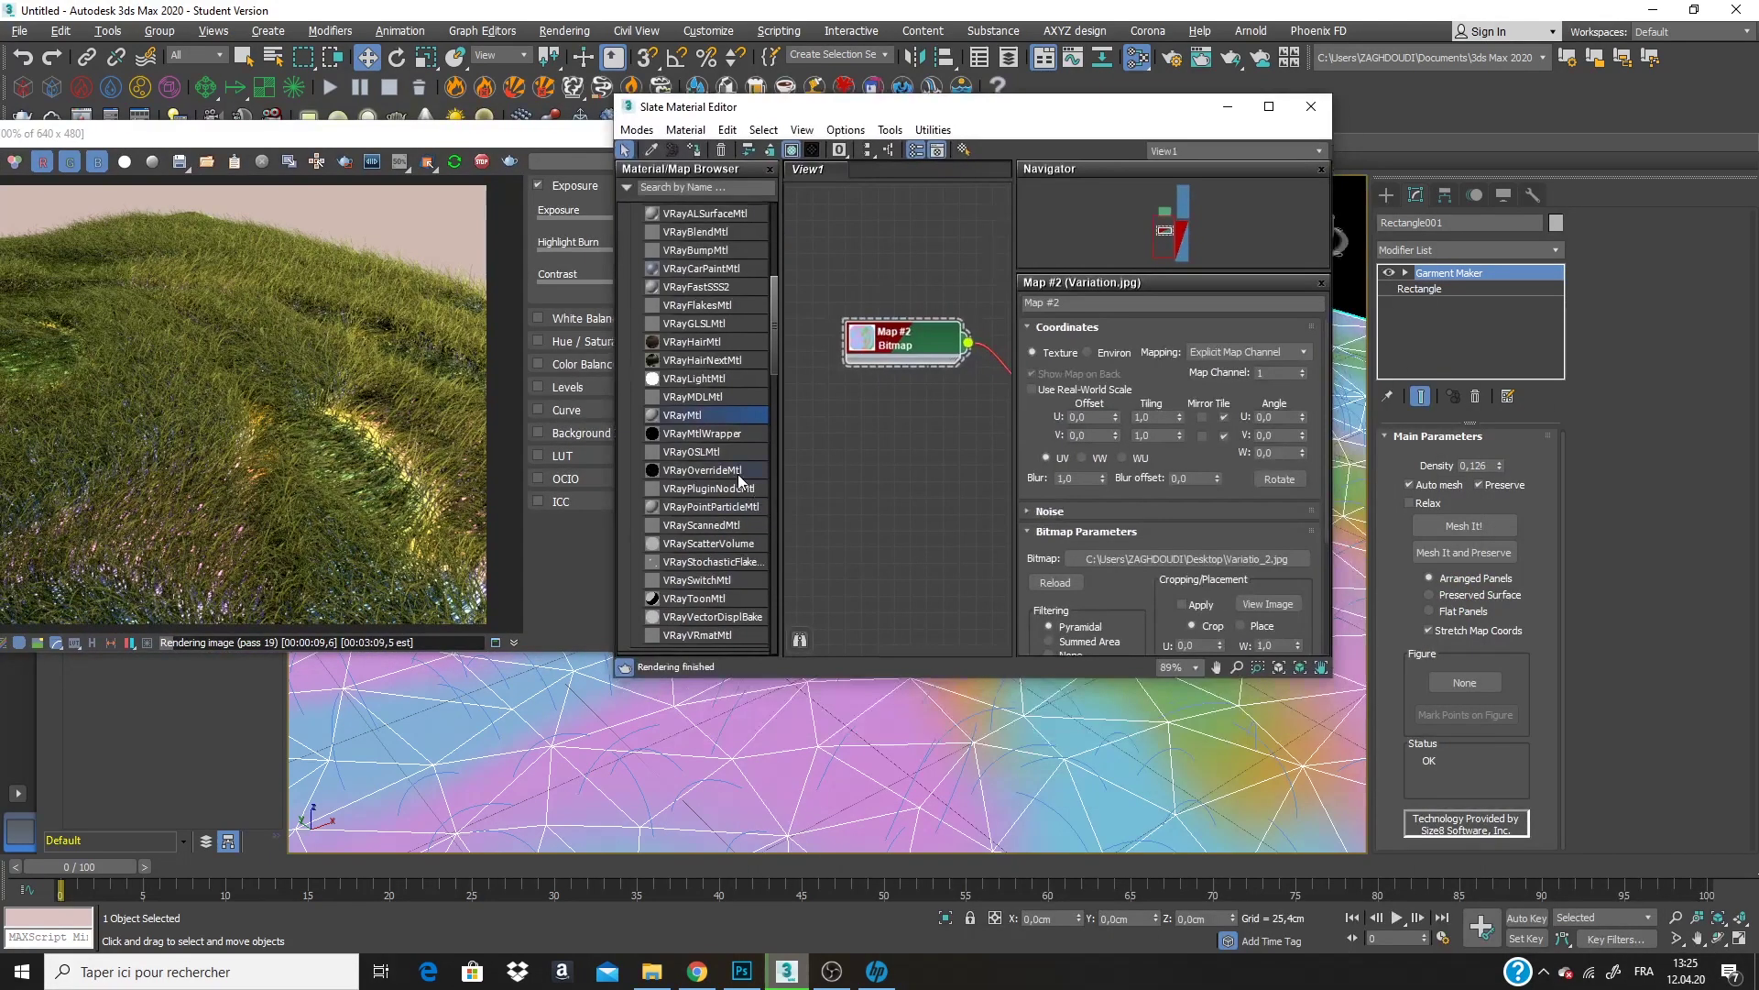
{"action": "left_click_drag", "start_coordinate": [682, 415], "coordinate": [938, 455]}
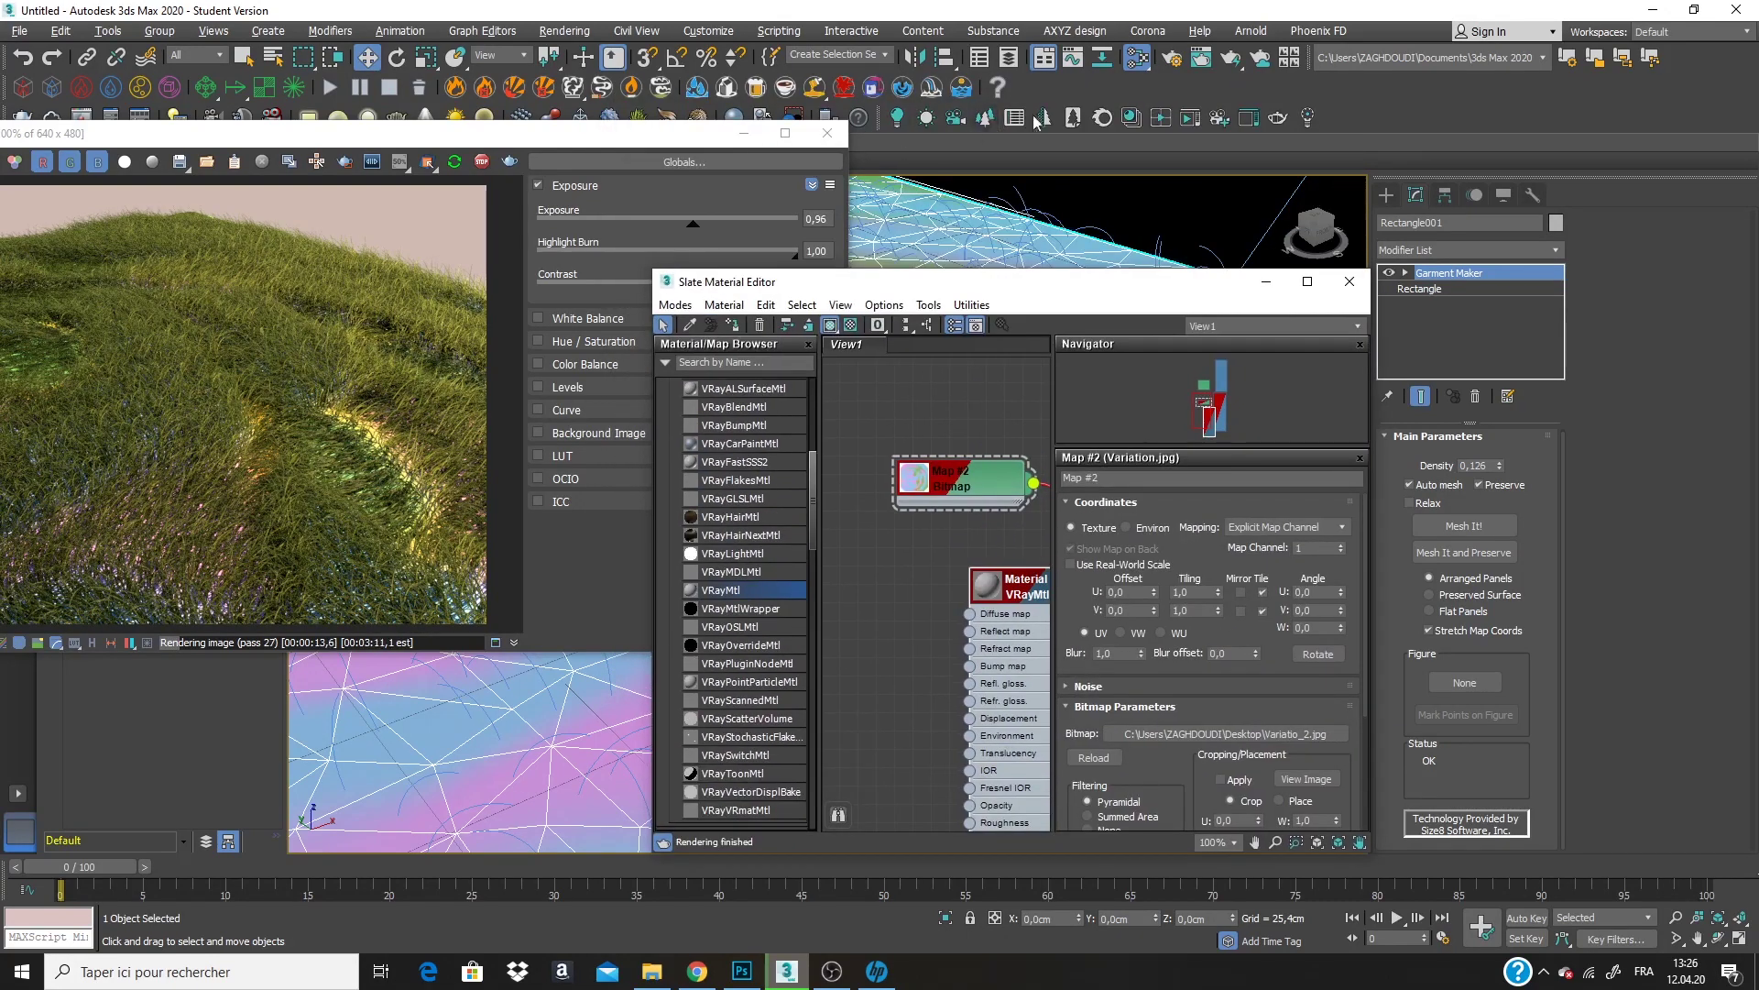
Load the Soil Garden material from the Nature category of the Corona Material Library into the Slate material graph.
{"action": "left_click", "coordinate": [1134, 119]}
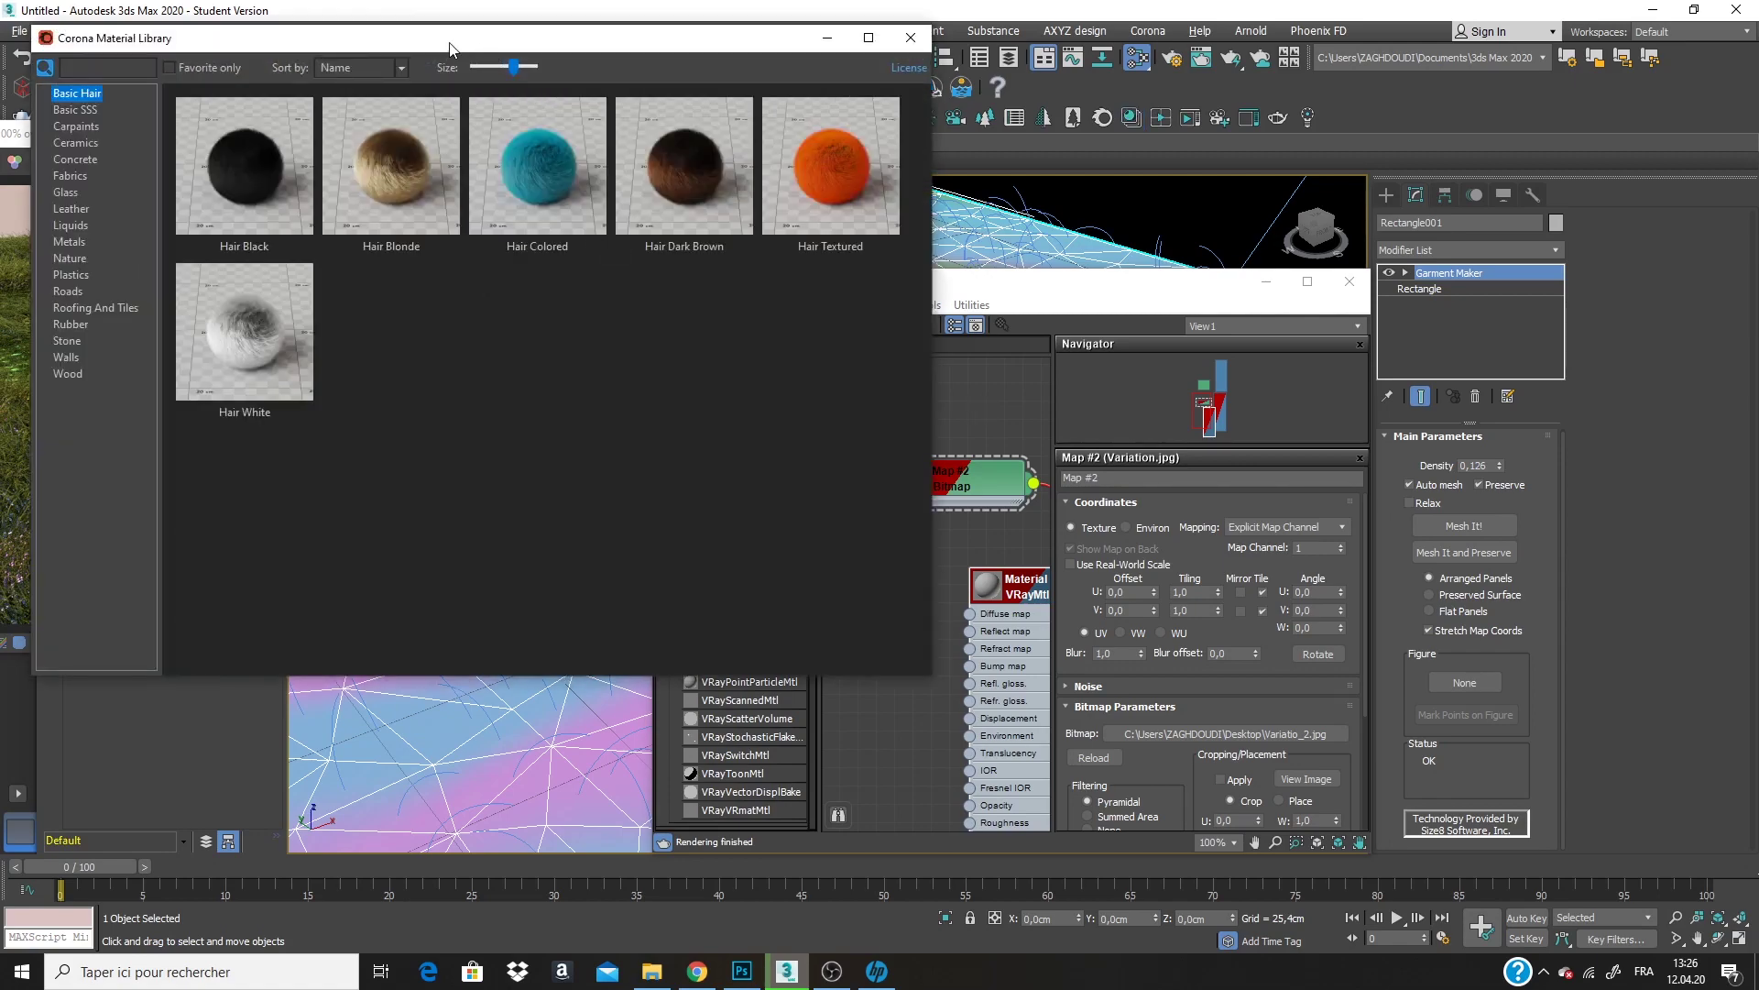
{"action": "left_click_drag", "start_coordinate": [566, 38], "coordinate": [1295, 152]}
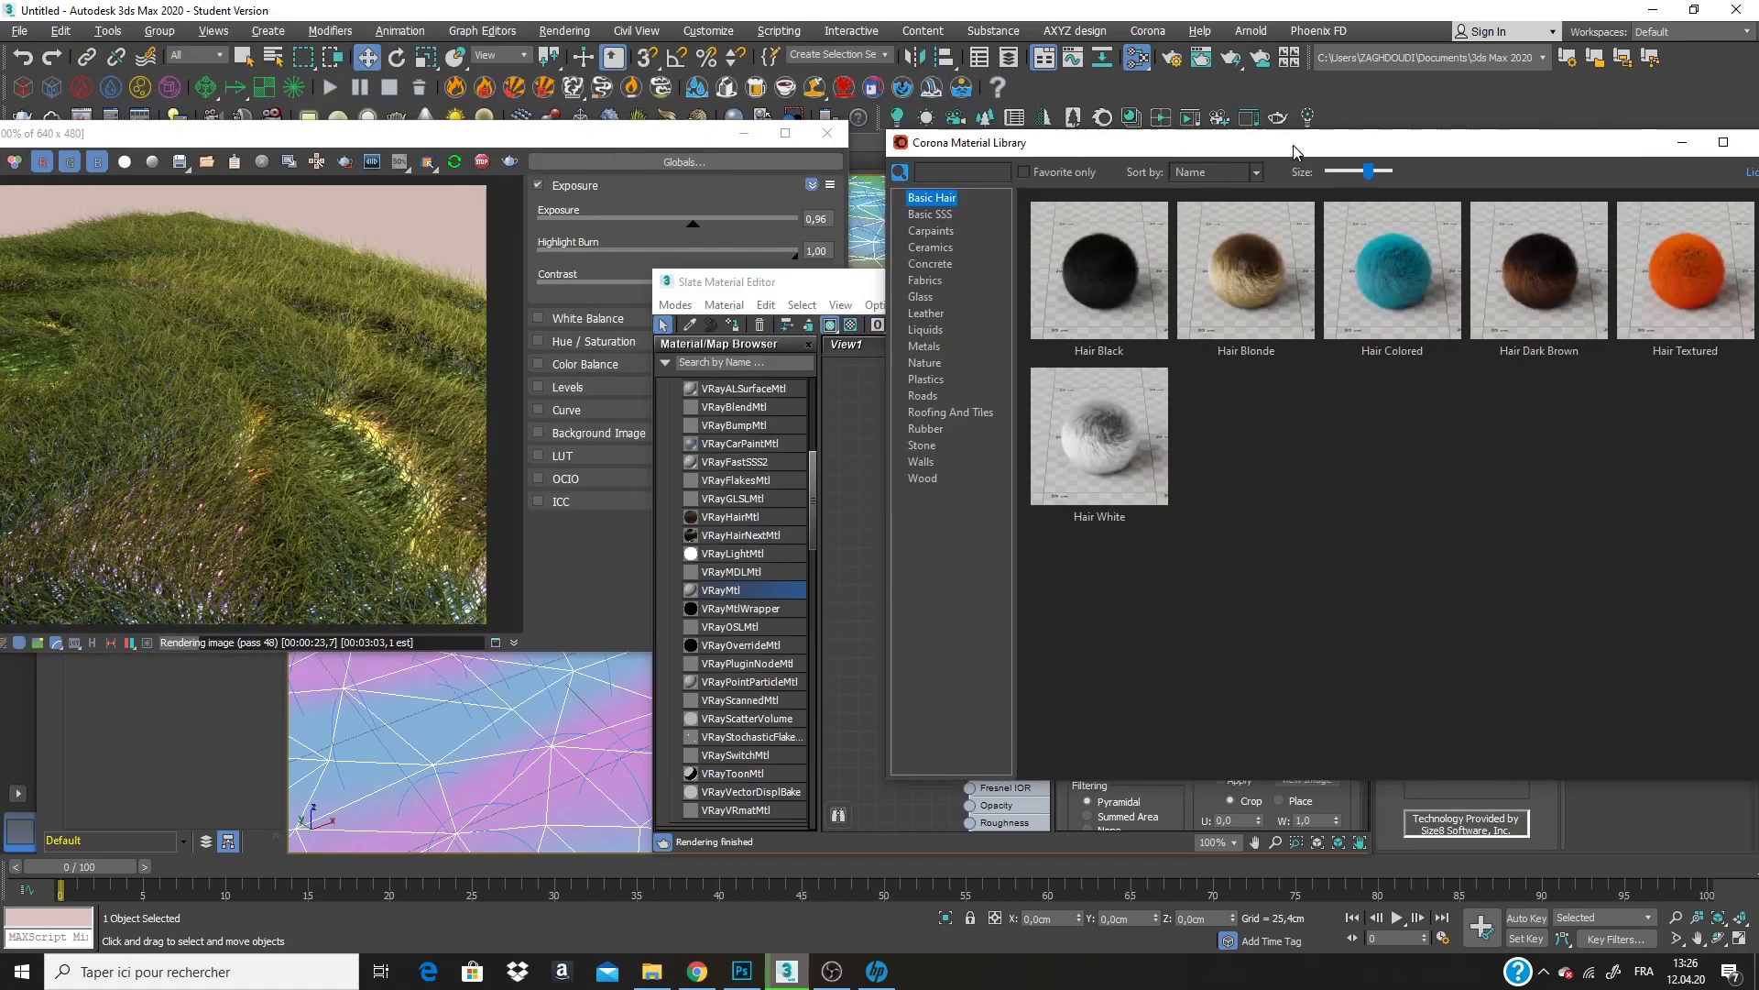
{"action": "left_click", "coordinate": [928, 363]}
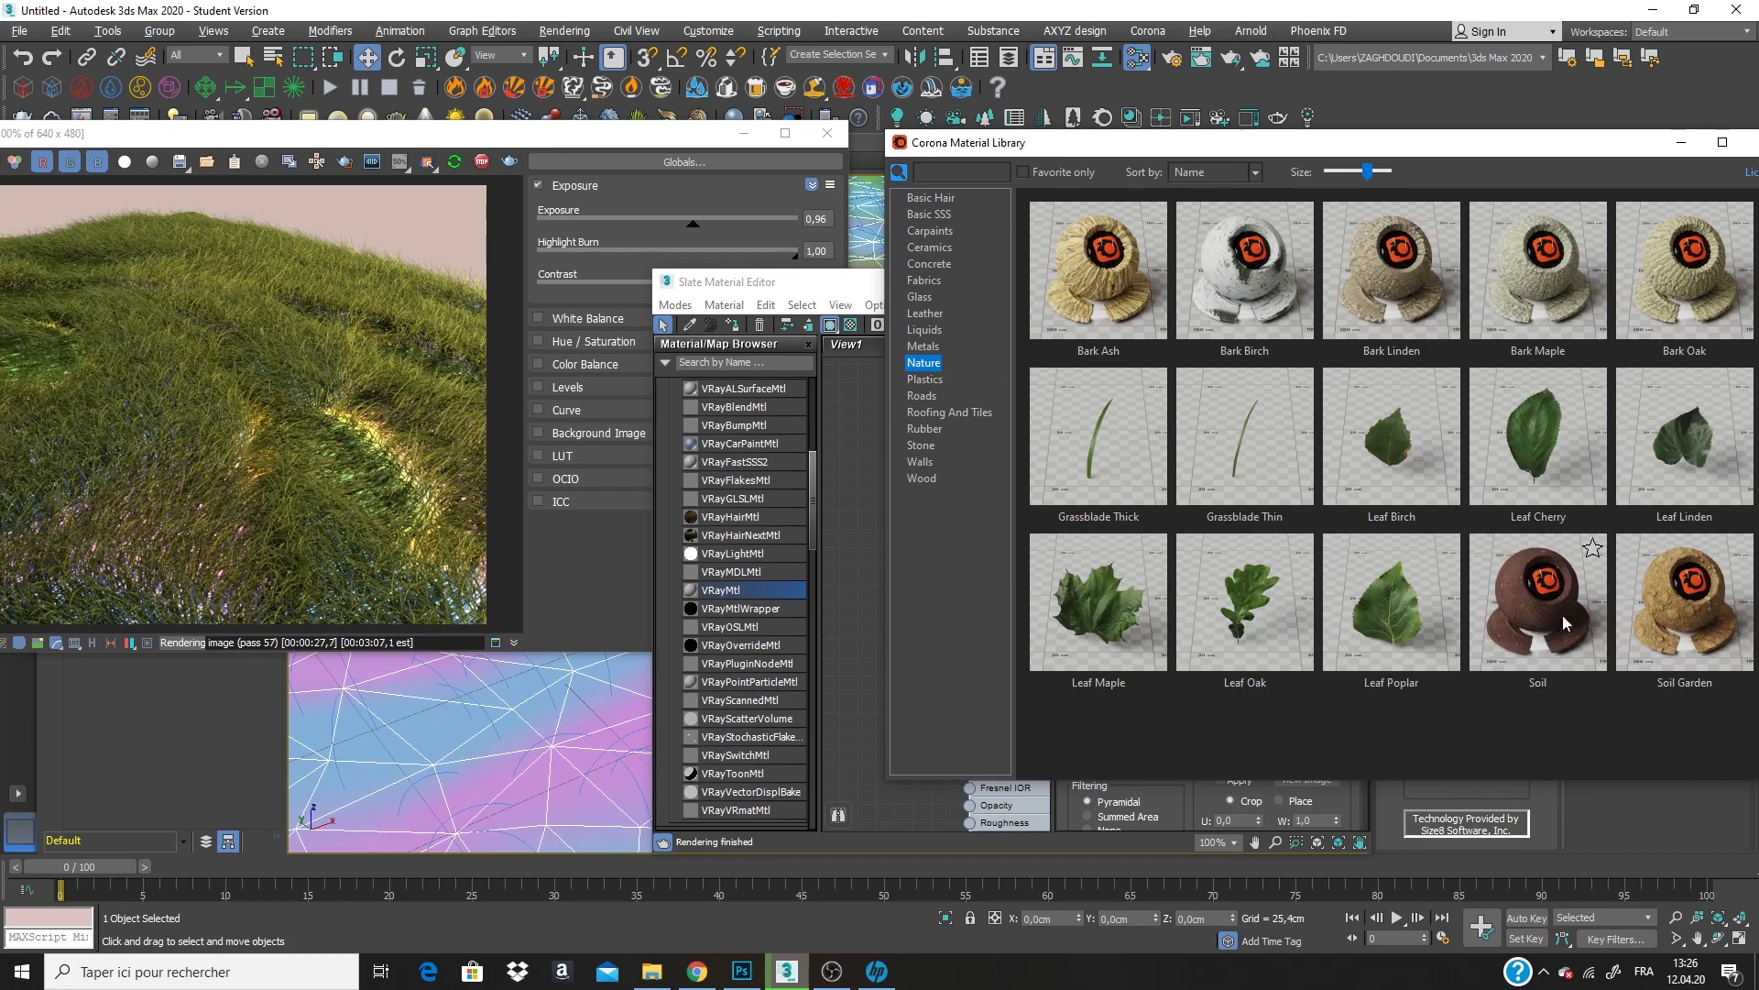
{"action": "left_click_drag", "start_coordinate": [1573, 622], "coordinate": [1618, 646]}
{"action": "double_click", "coordinate": [1690, 628]}
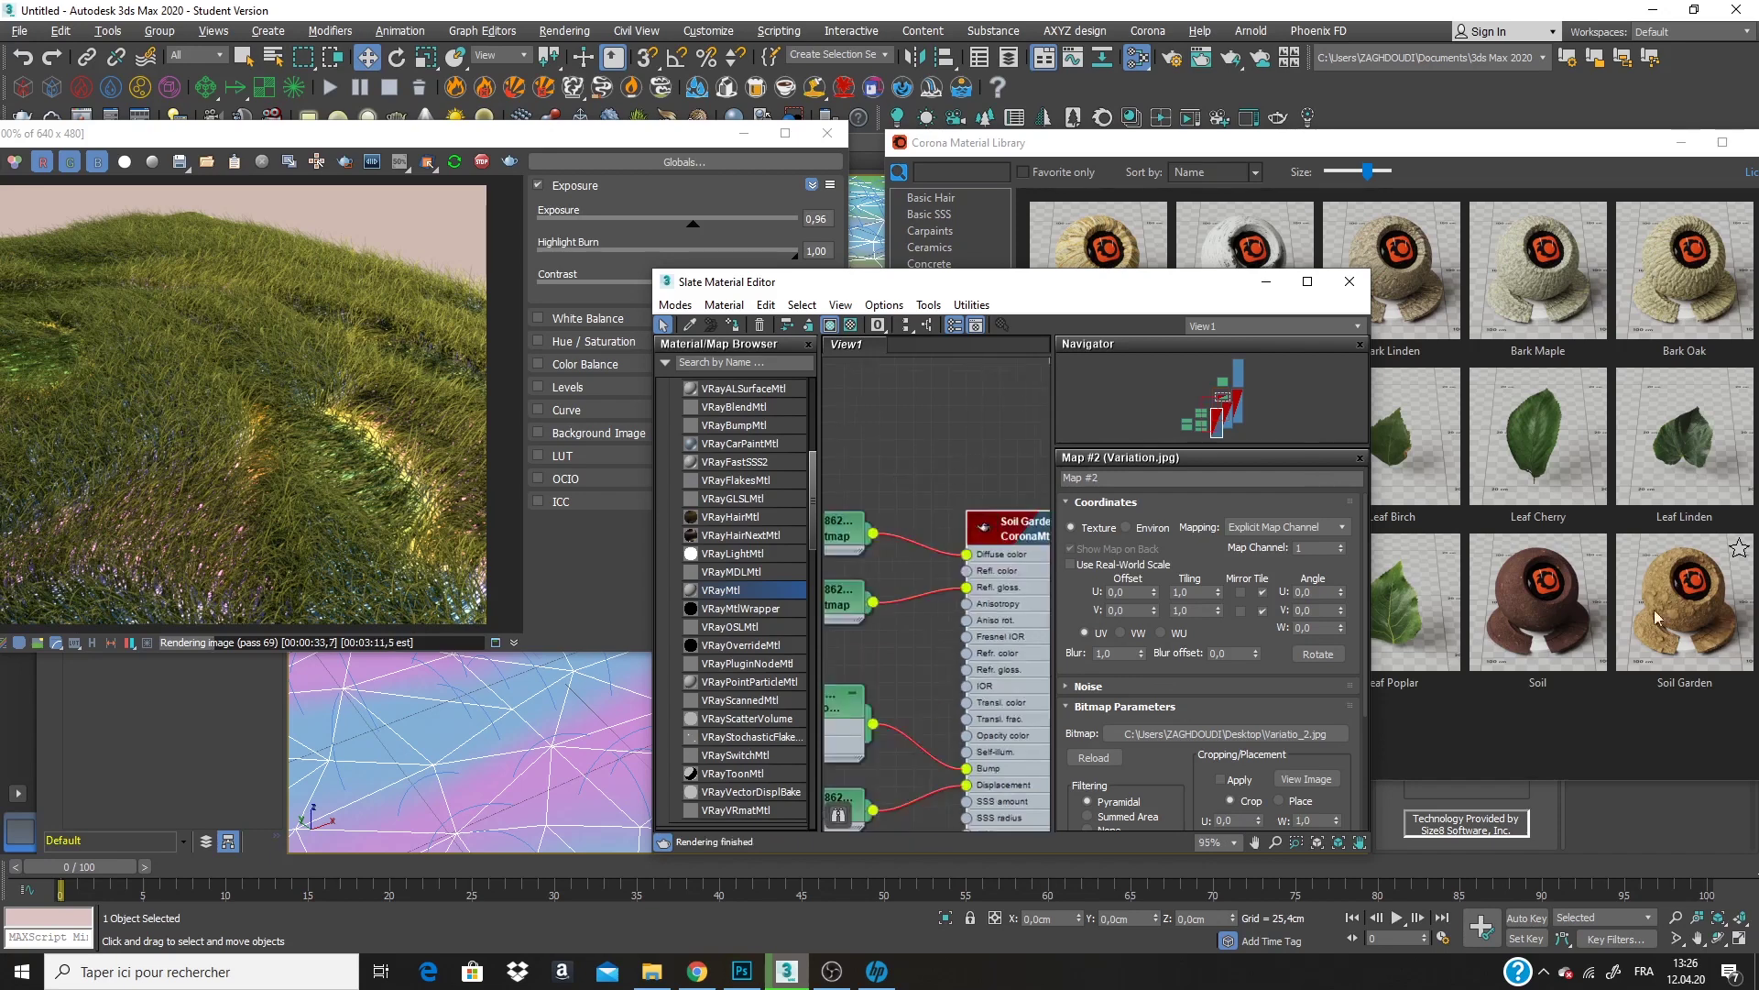
Assign the Soil Garden material to the selected Rectangle001 surface, and close the material library and the Slate Material Editor.
{"action": "double_click", "coordinate": [1034, 527]}
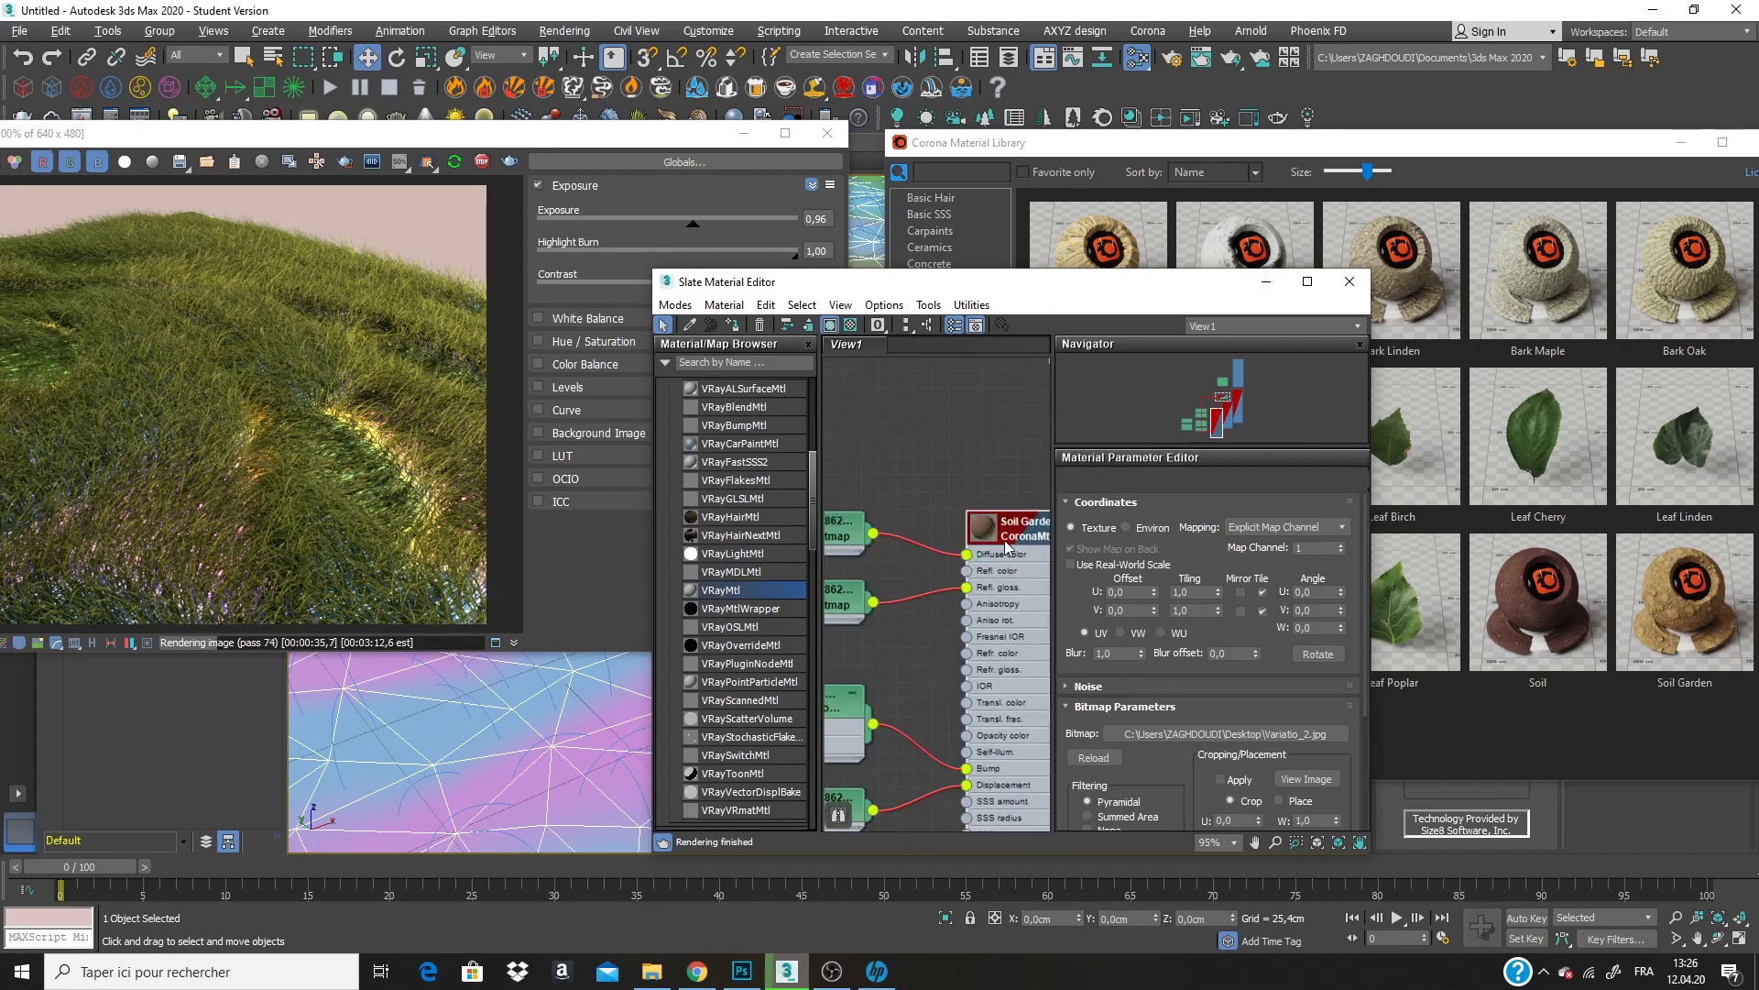
{"action": "double_click", "coordinate": [997, 566]}
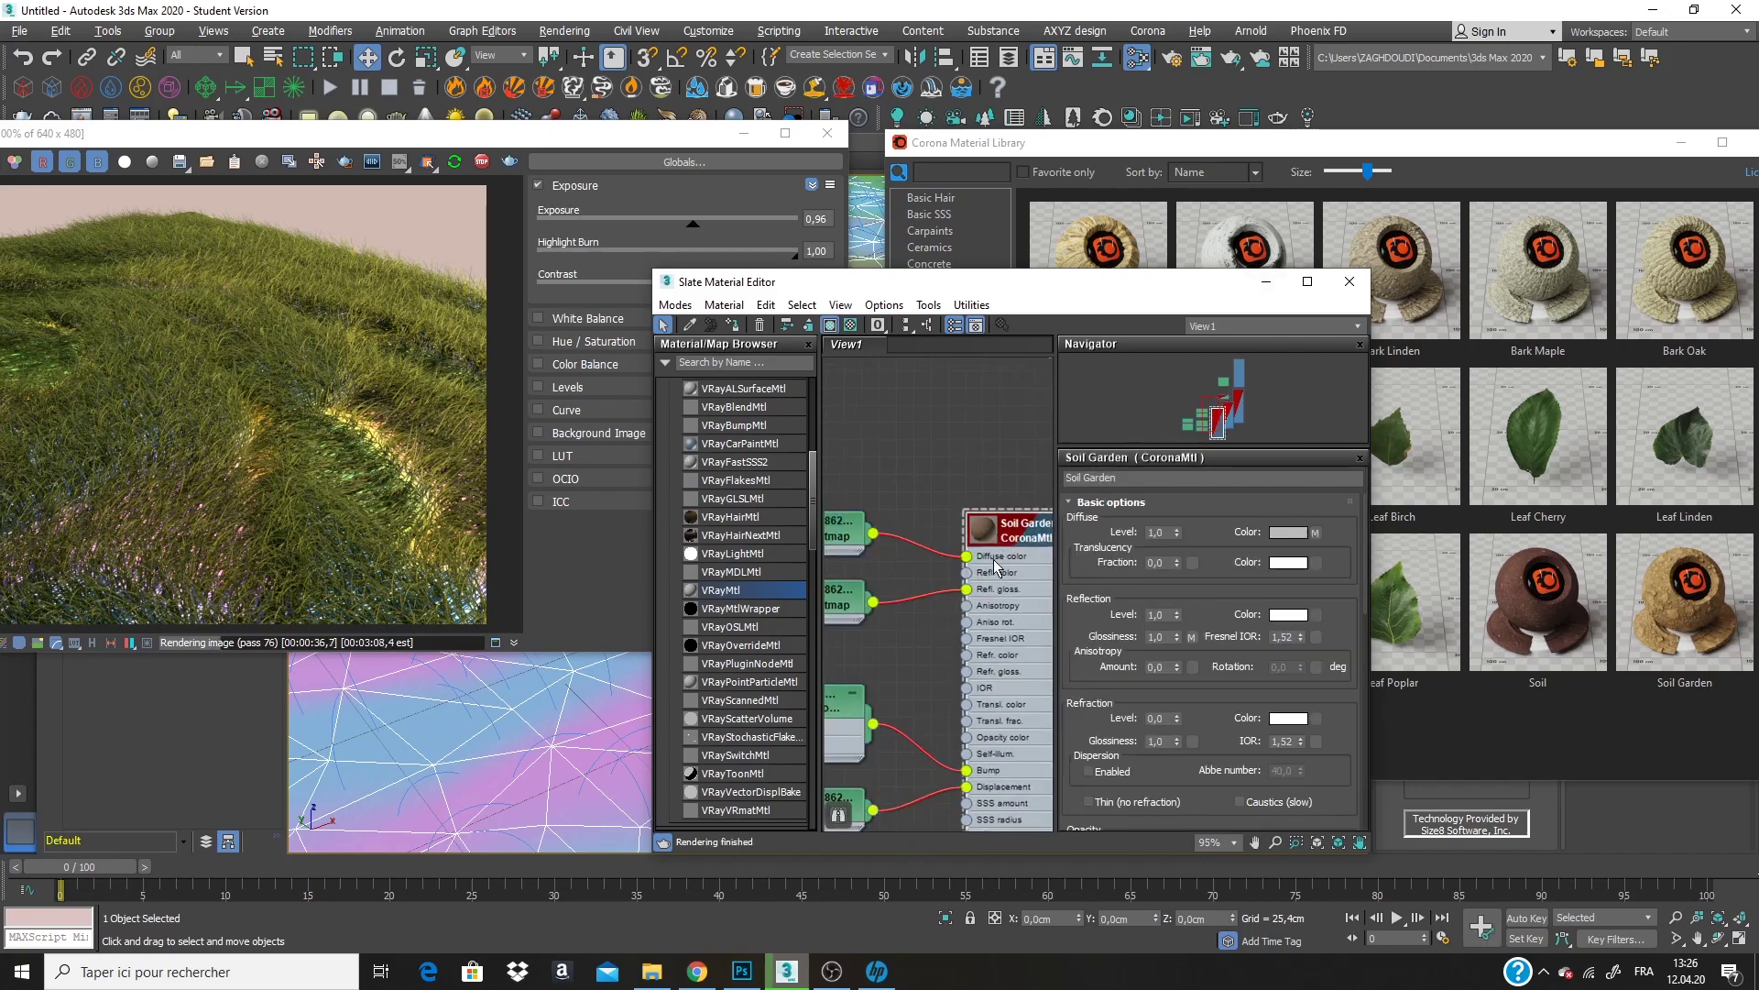
{"action": "left_click", "coordinate": [738, 328]}
{"action": "left_click_drag", "start_coordinate": [559, 143], "coordinate": [687, 87]}
{"action": "left_click_drag", "start_coordinate": [1580, 149], "coordinate": [1359, 435]}
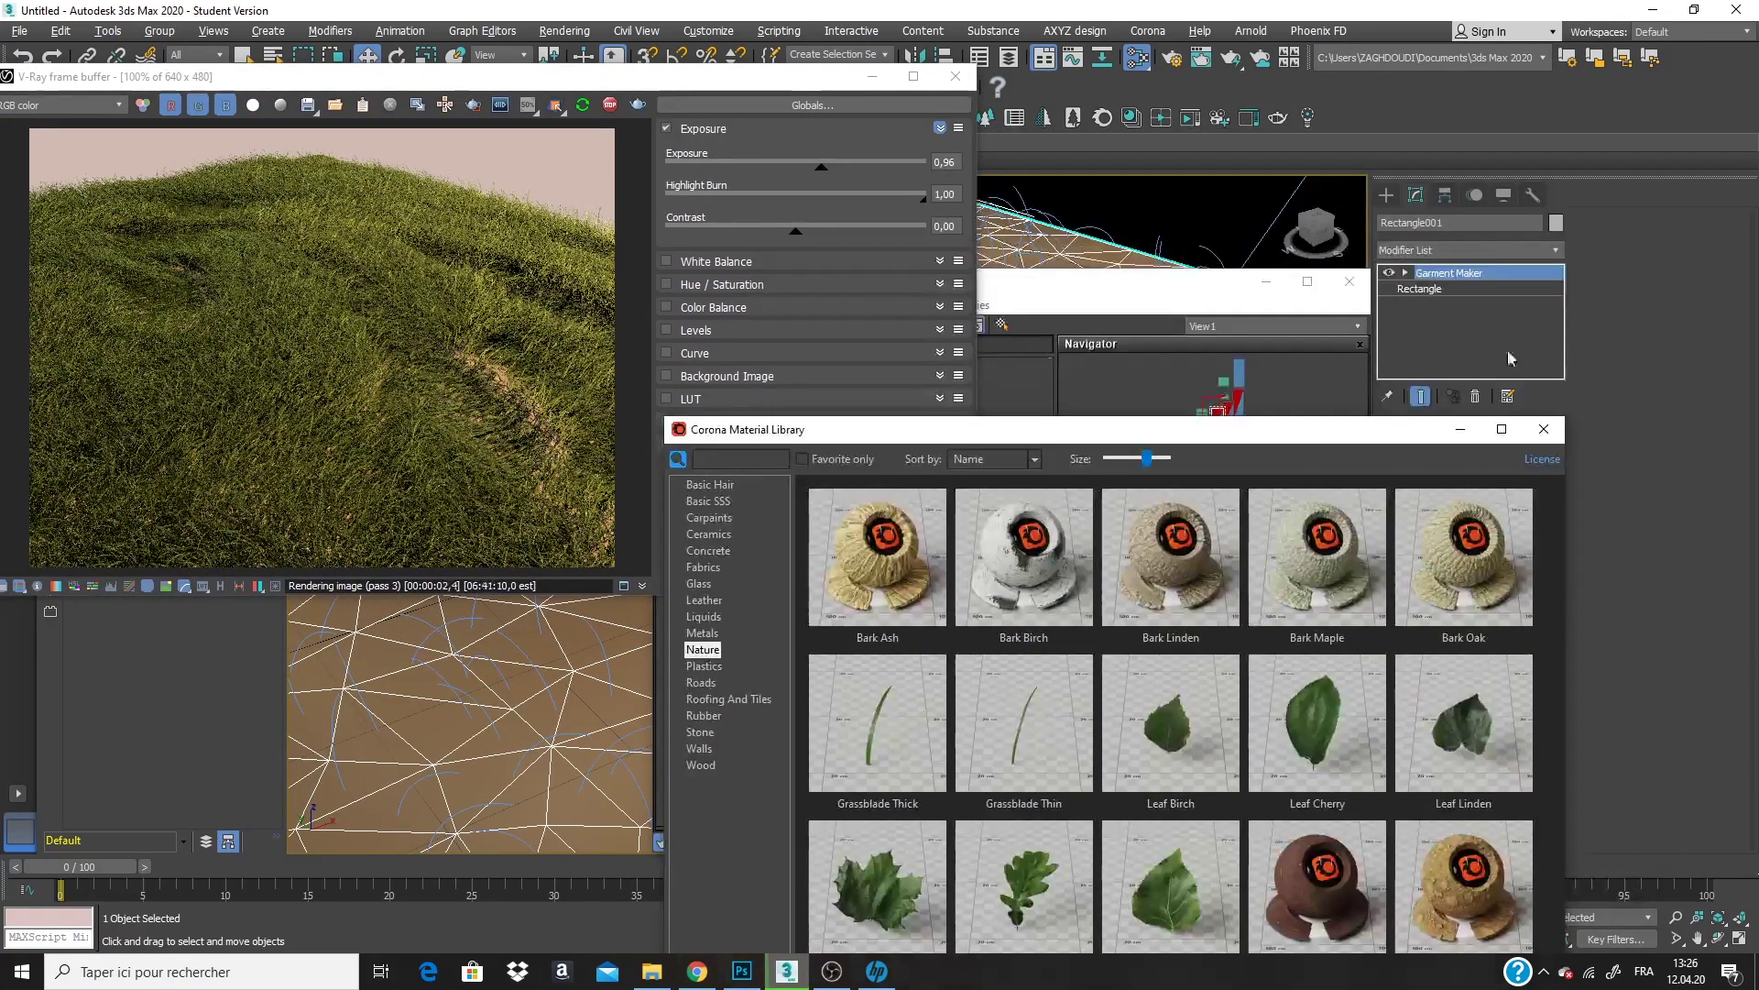
{"action": "left_click", "coordinate": [1544, 429]}
{"action": "left_click", "coordinate": [1348, 281]}
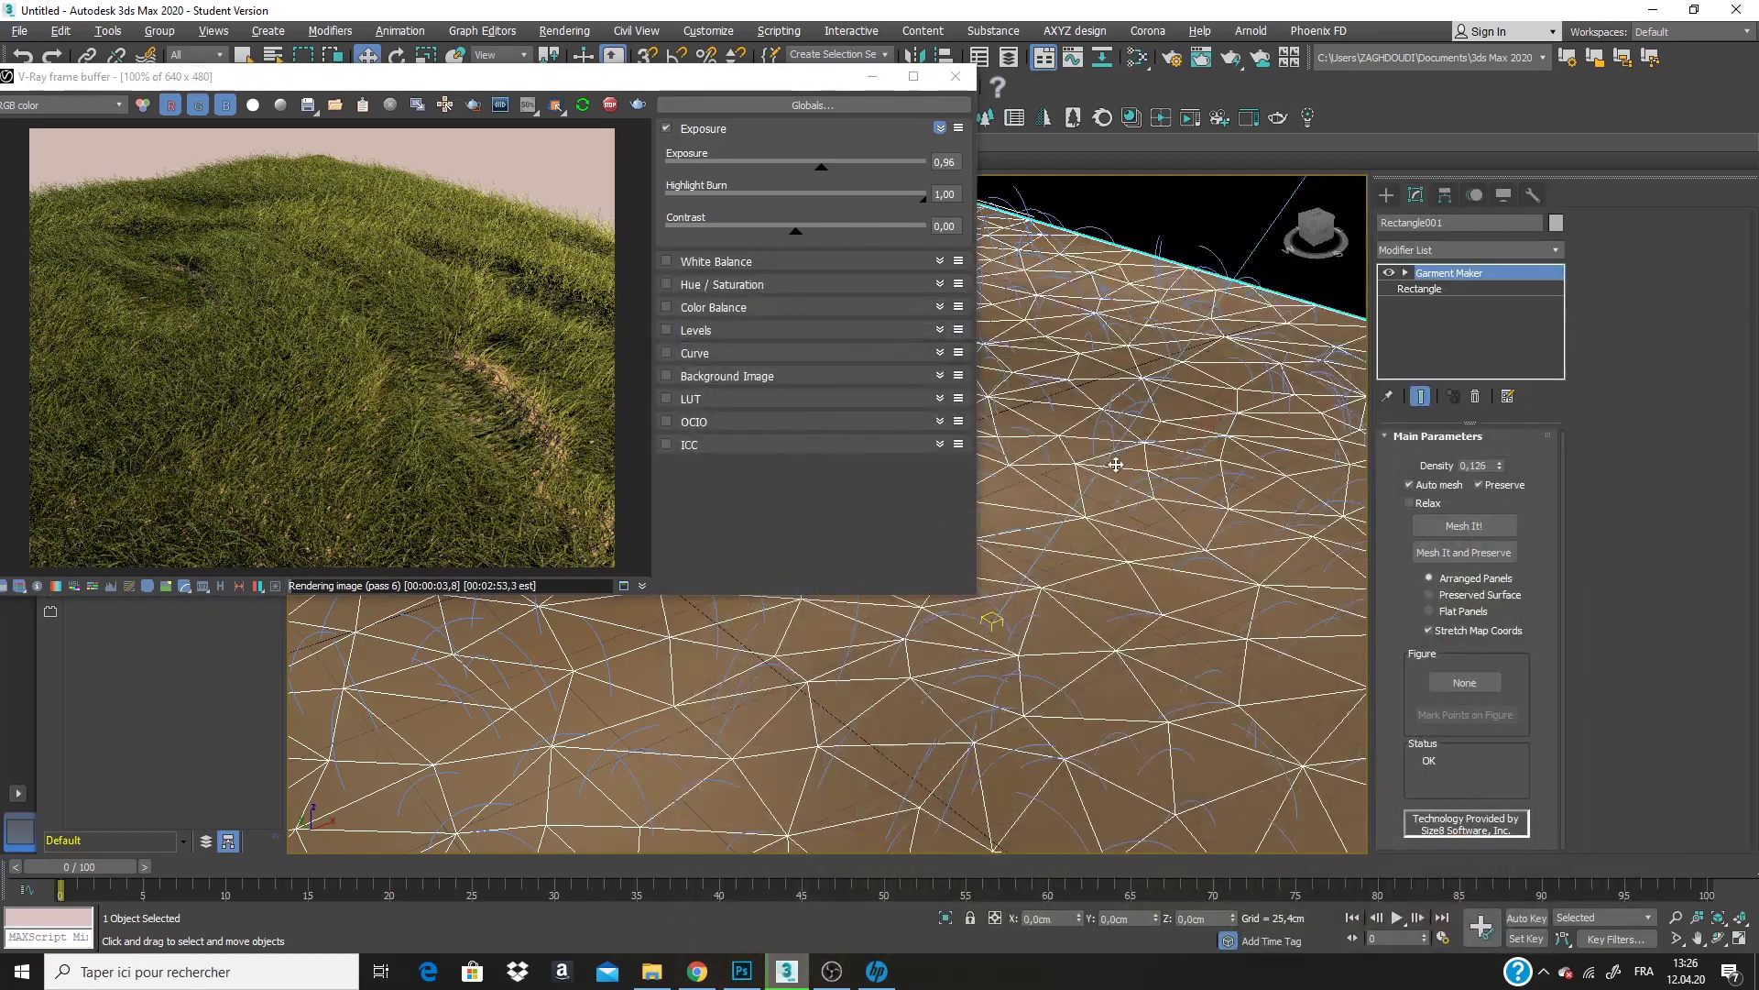
{"action": "left_click", "coordinate": [1505, 250]}
{"action": "key", "text": "u"}
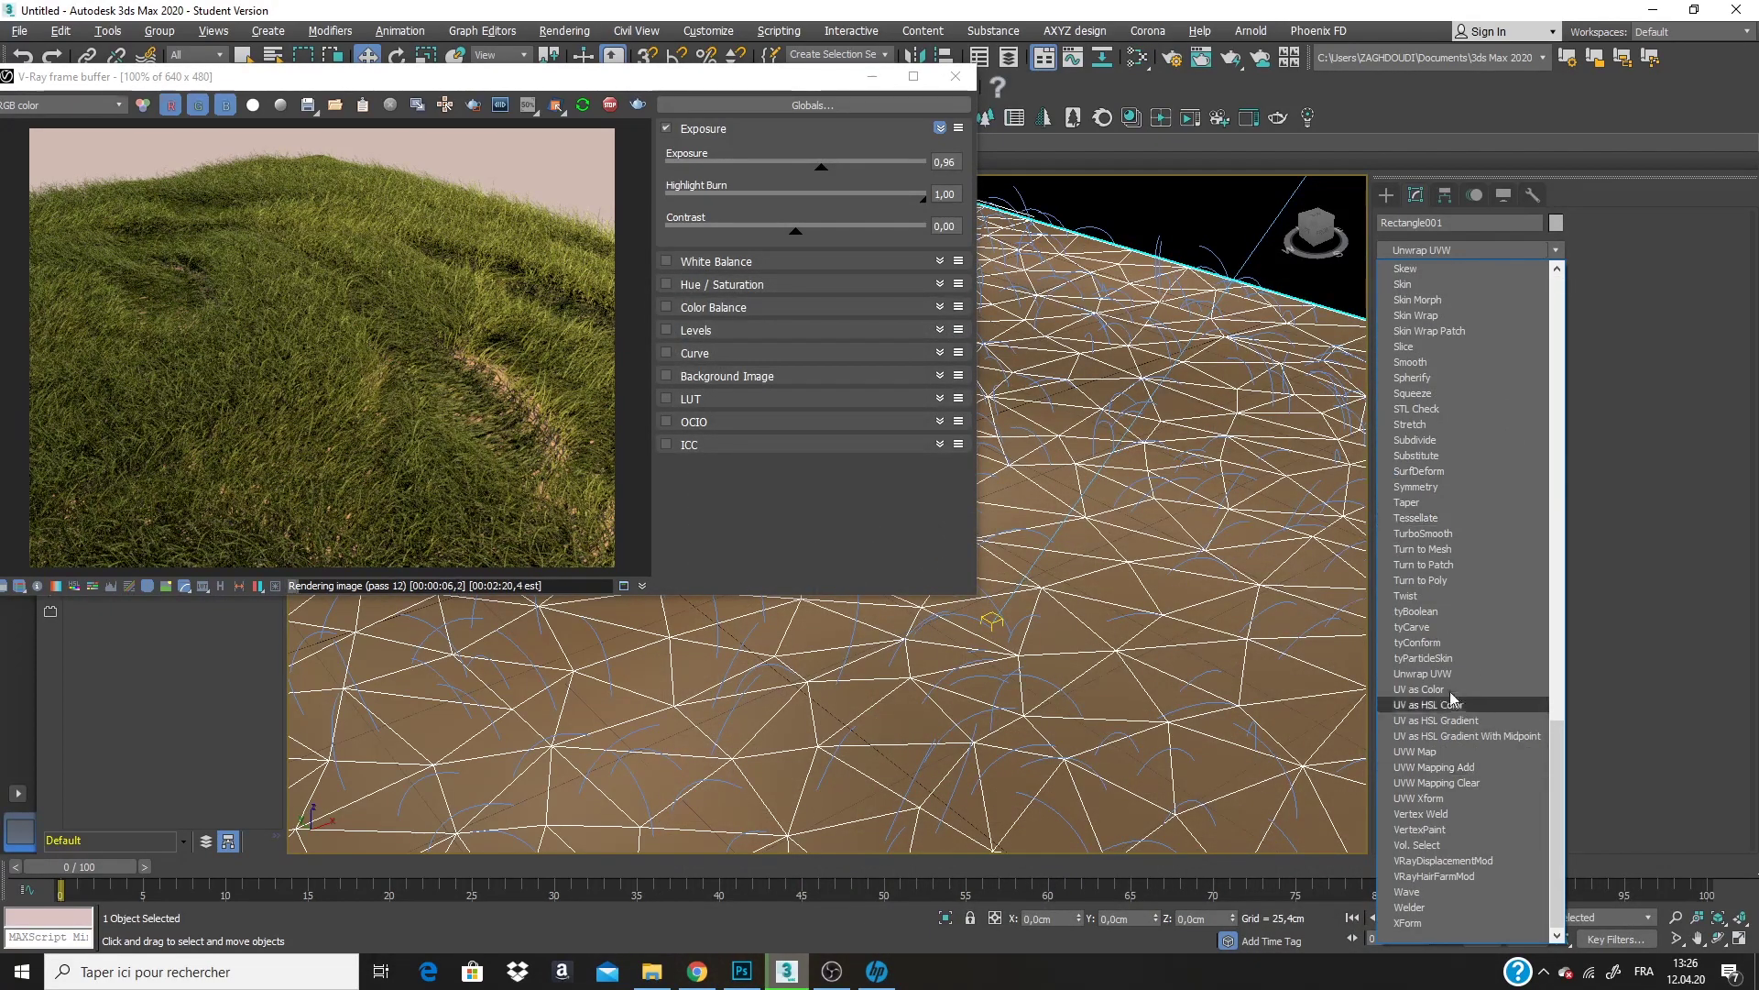
{"action": "left_click", "coordinate": [1431, 753]}
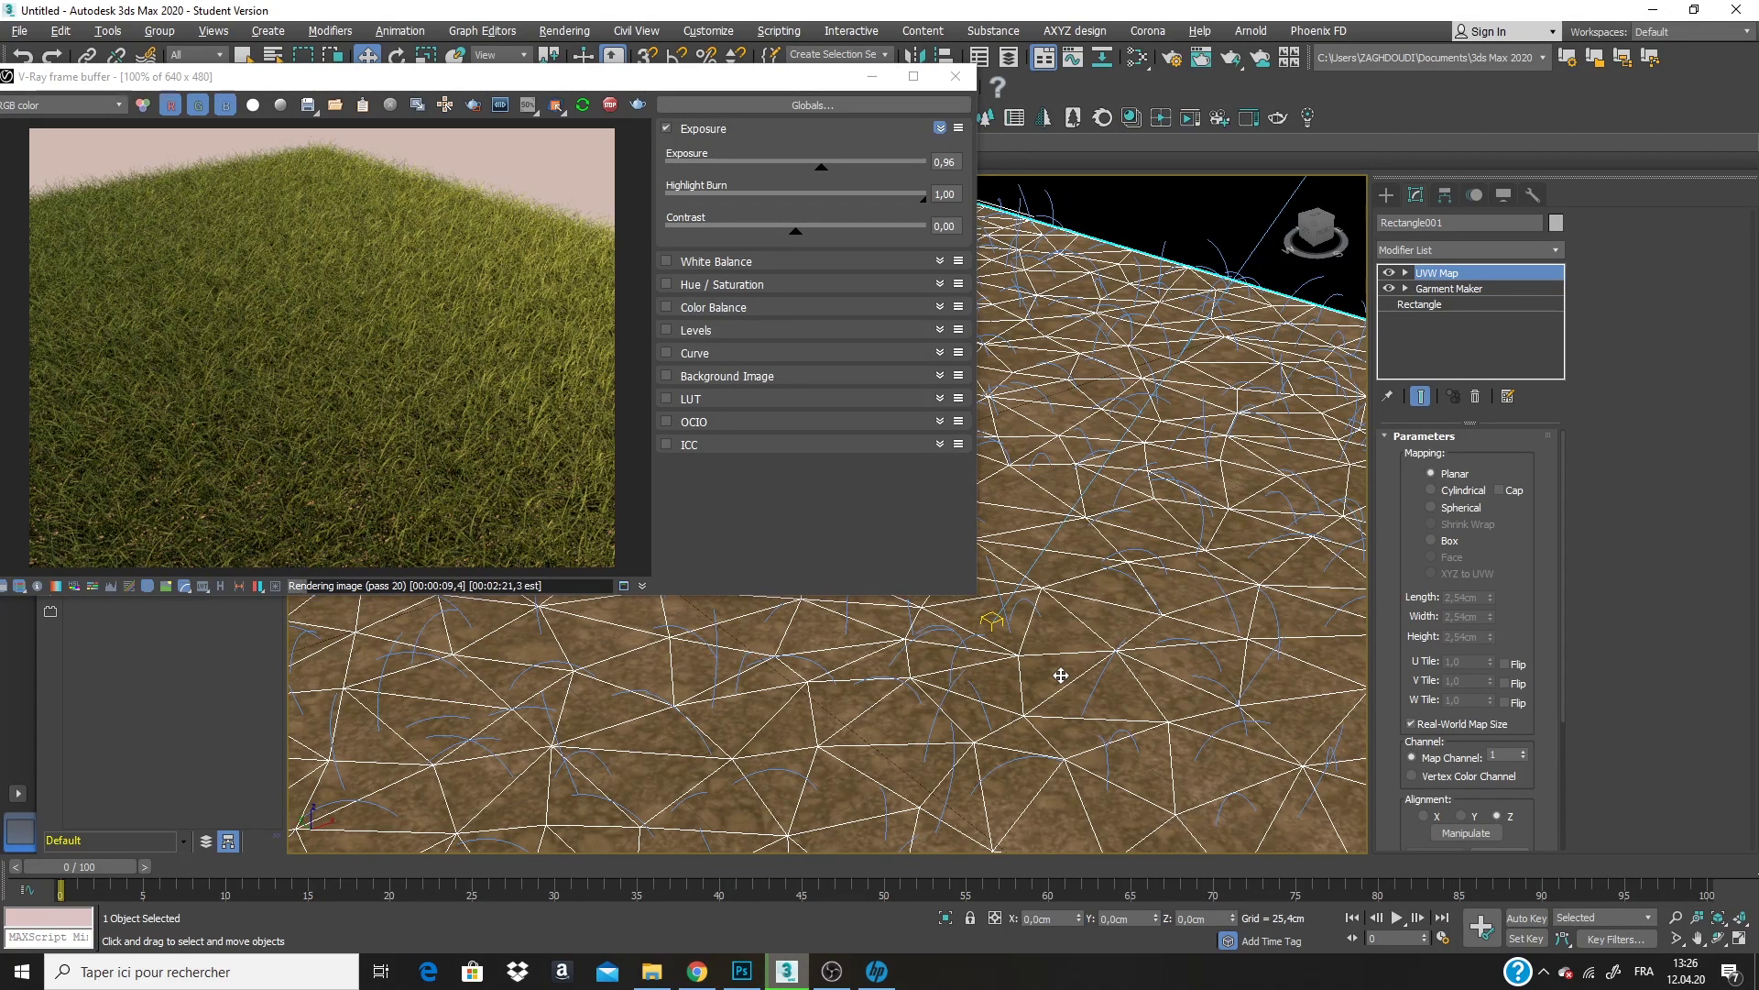
{"action": "key", "text": "ctrl+z"}
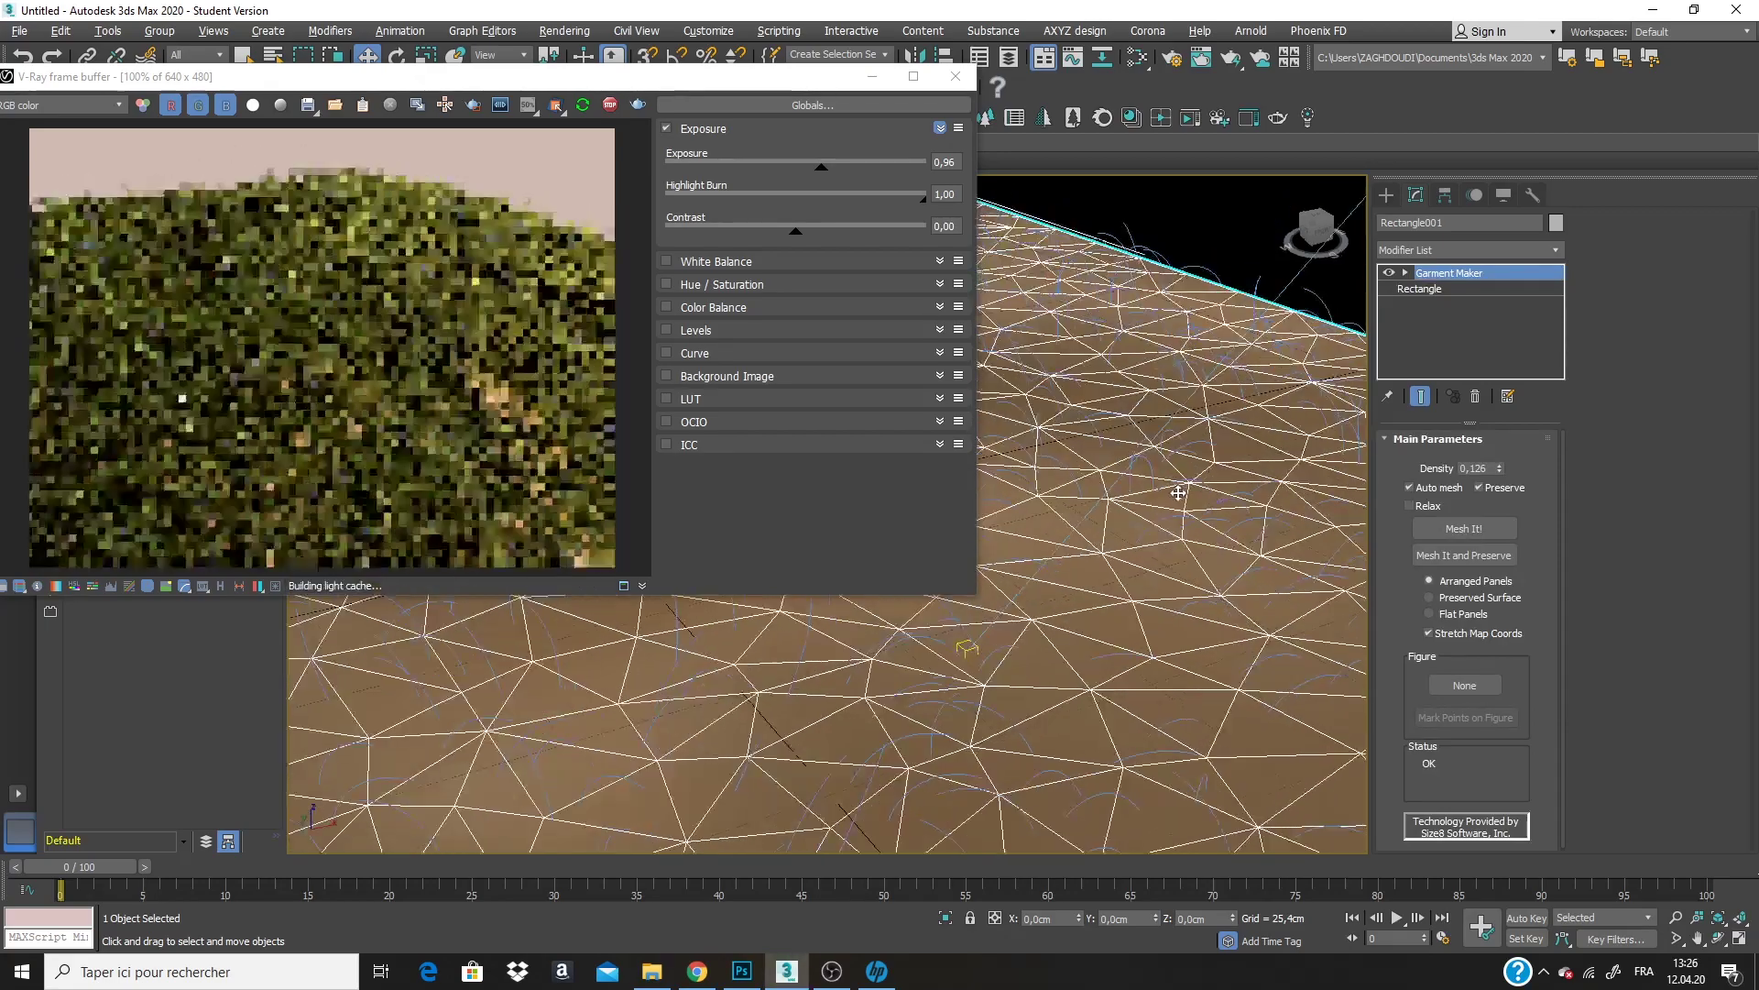
Add a UVW Map modifier above Garment Maker on Rectangle001 with Box mapping and Real-World Map Size disabled.
{"action": "scroll", "coordinate": [1179, 492], "scroll_direction": "down", "scroll_amount": 6}
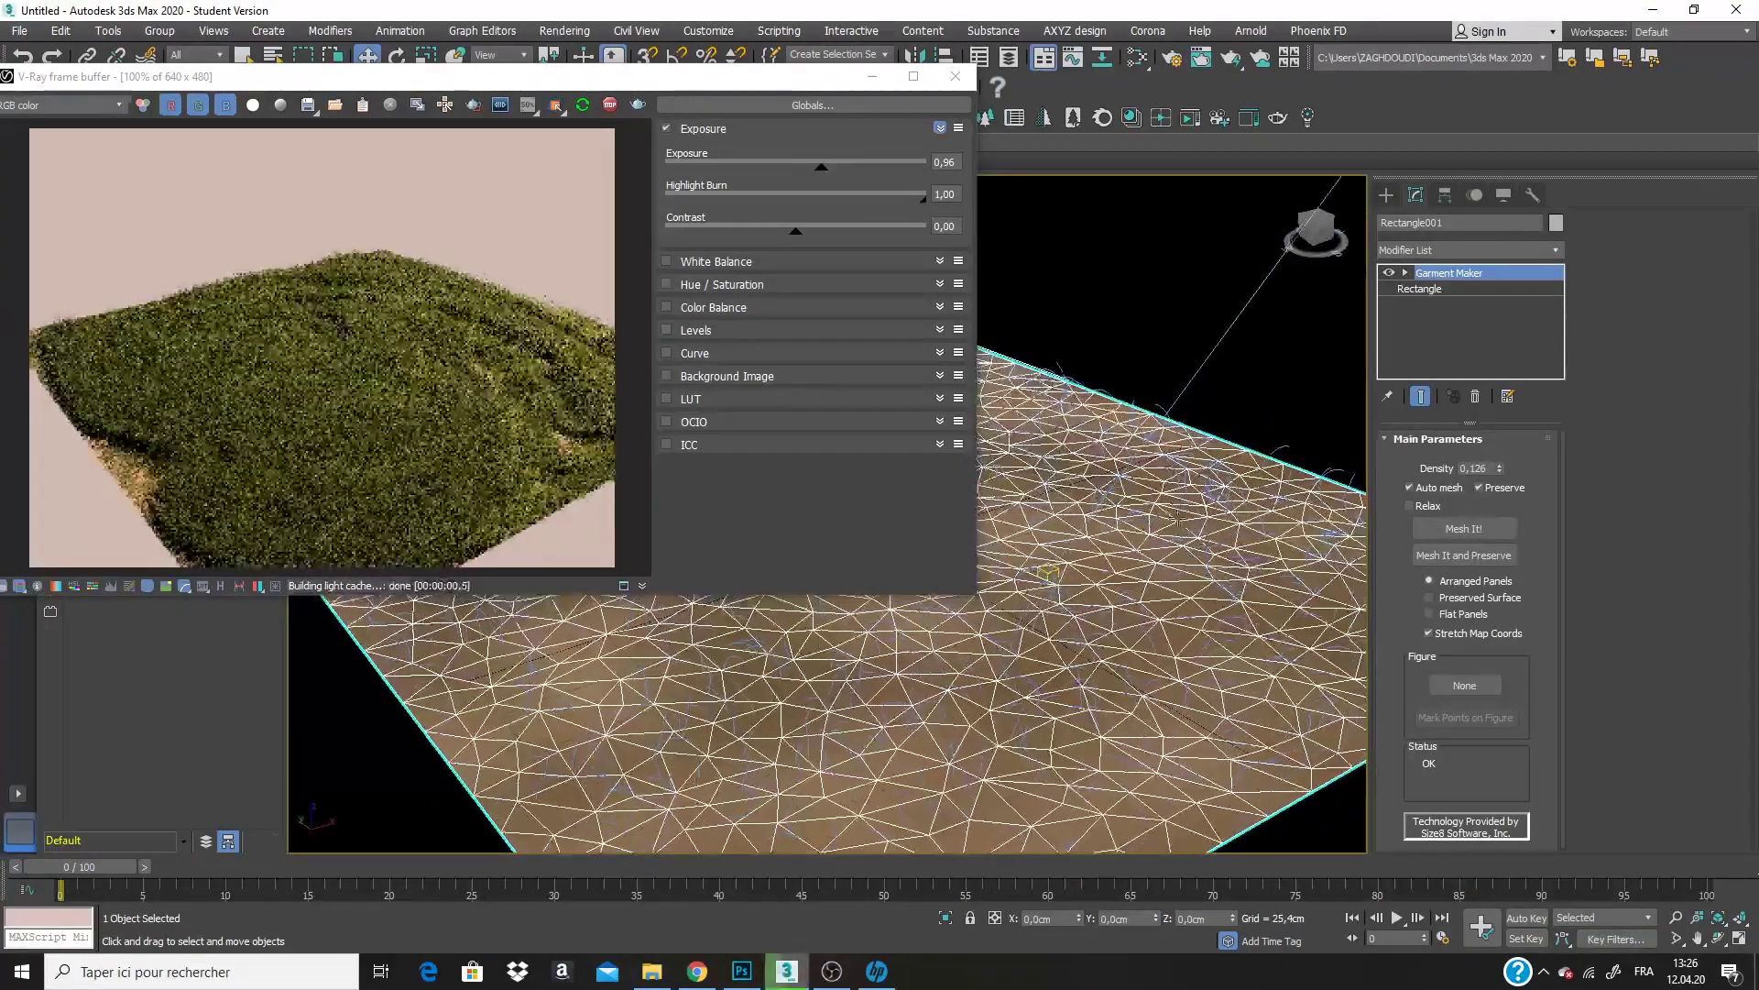
{"action": "scroll", "coordinate": [1180, 550], "scroll_direction": "up", "scroll_amount": 4}
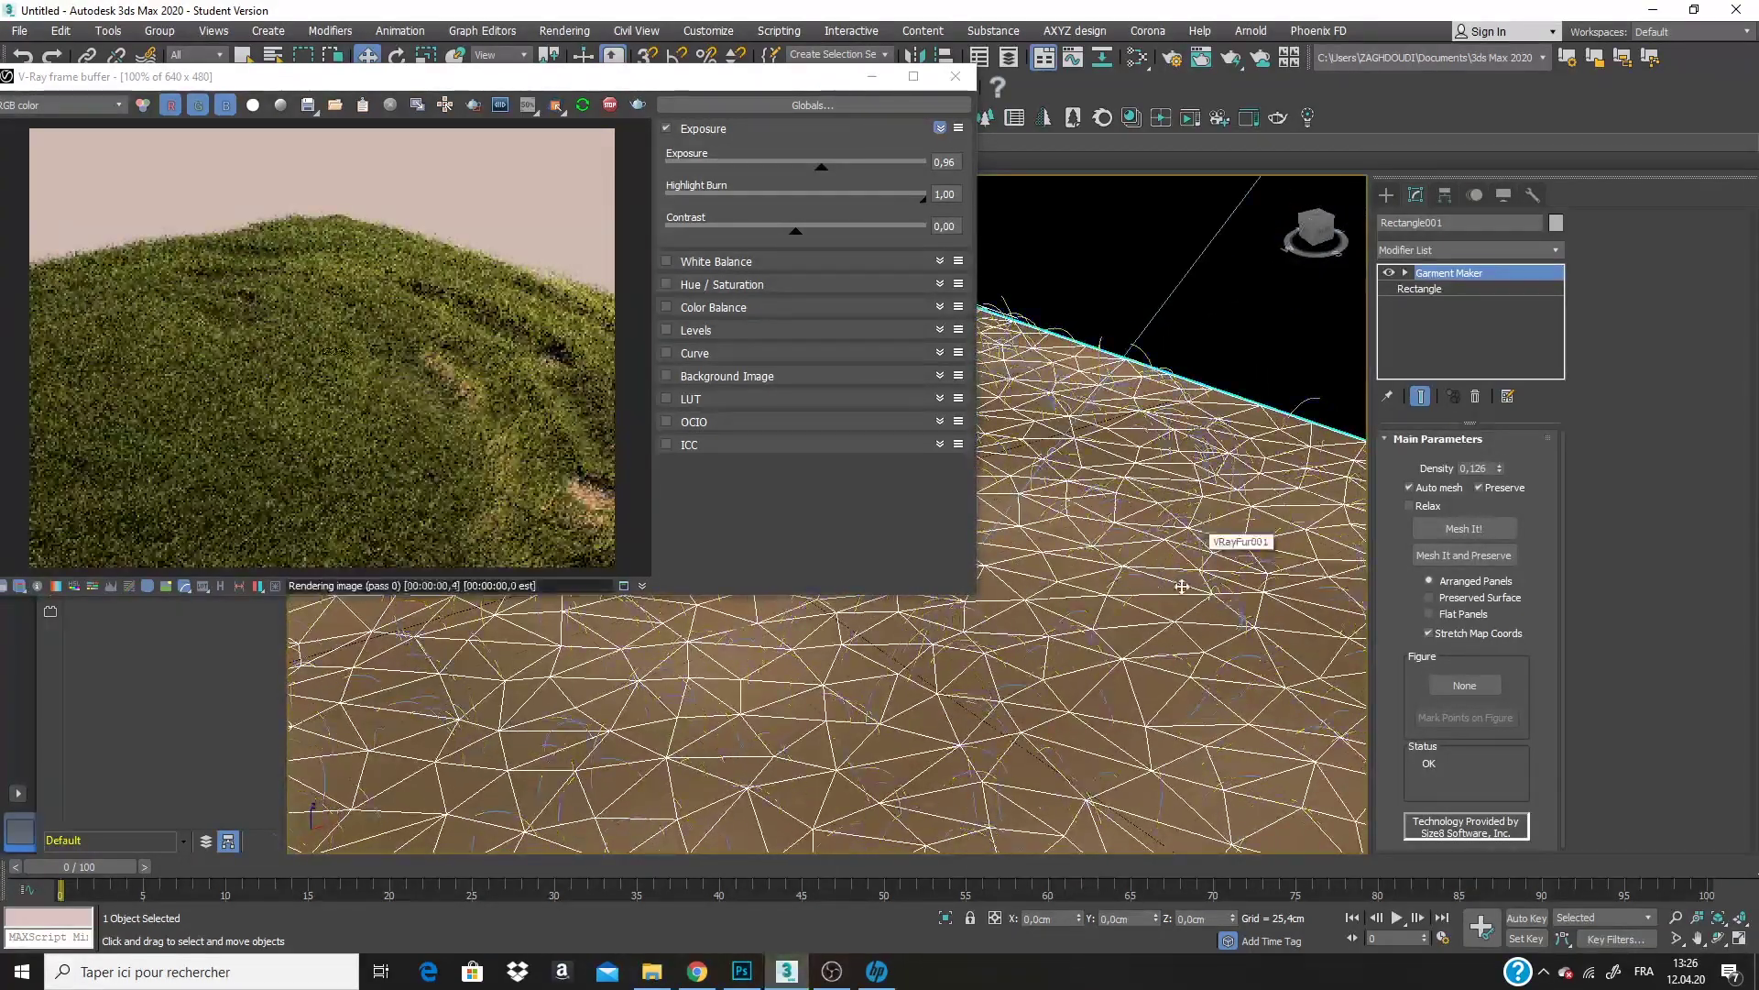
{"action": "scroll", "coordinate": [1182, 586], "scroll_direction": "up", "scroll_amount": 3}
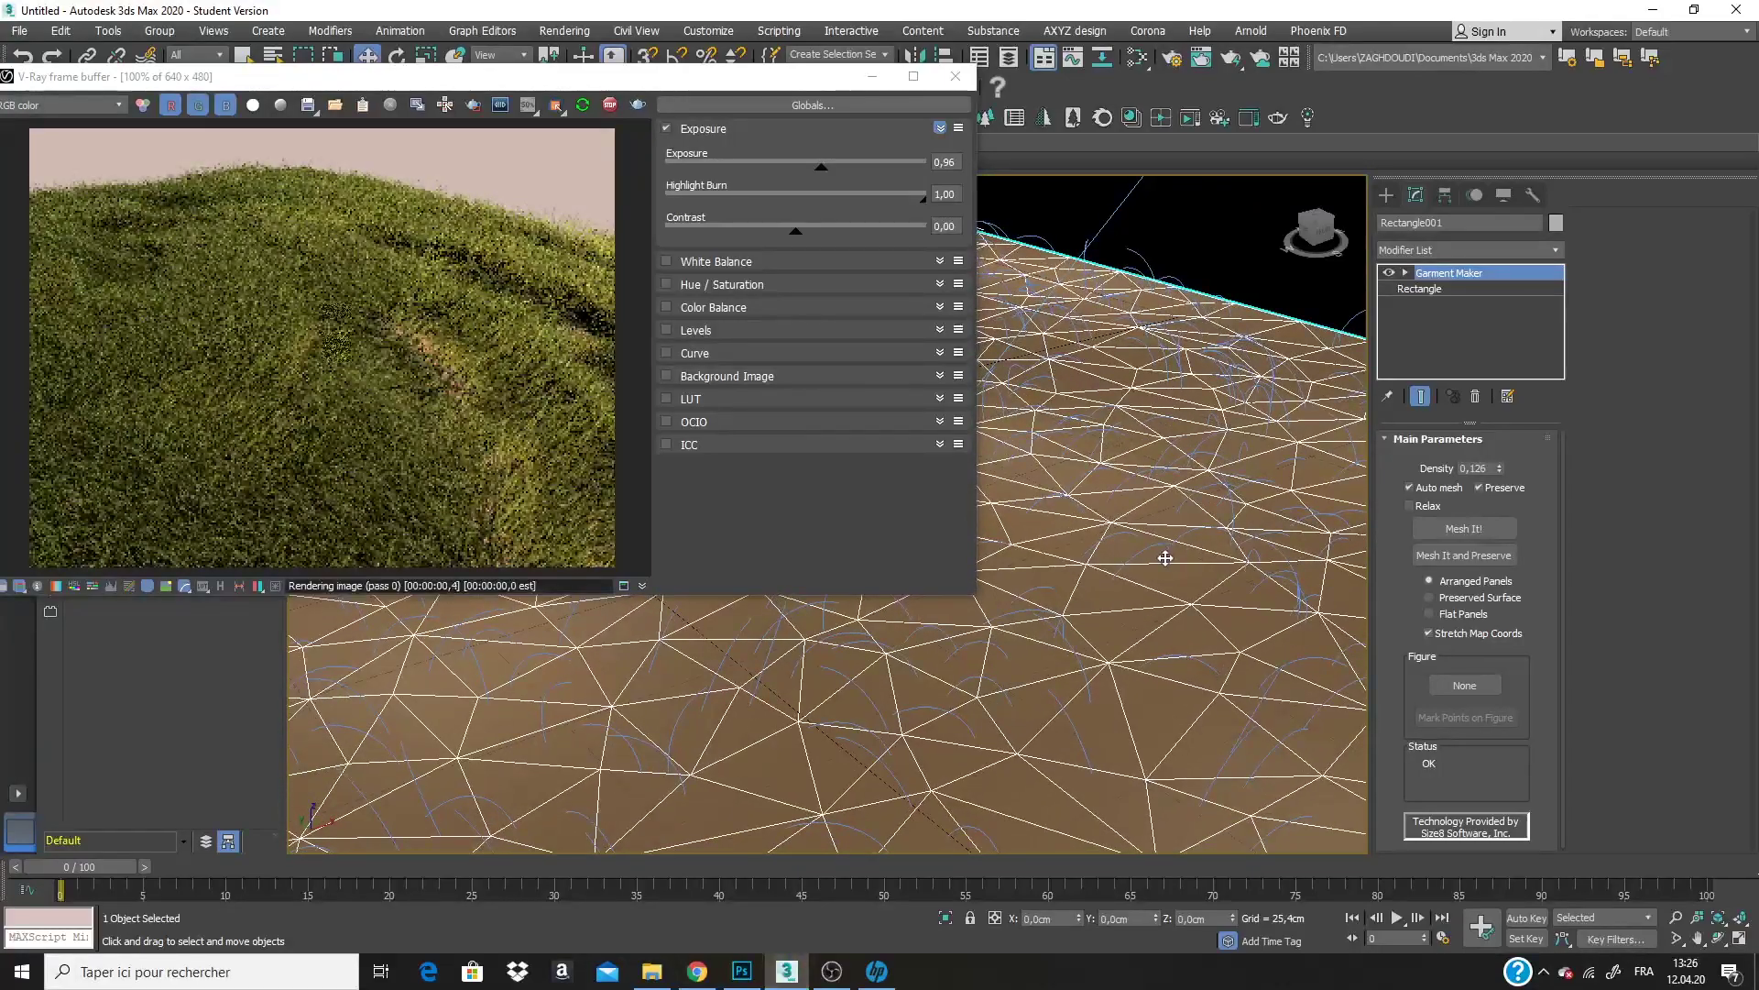
{"action": "scroll", "coordinate": [1168, 554], "scroll_direction": "down", "scroll_amount": 3}
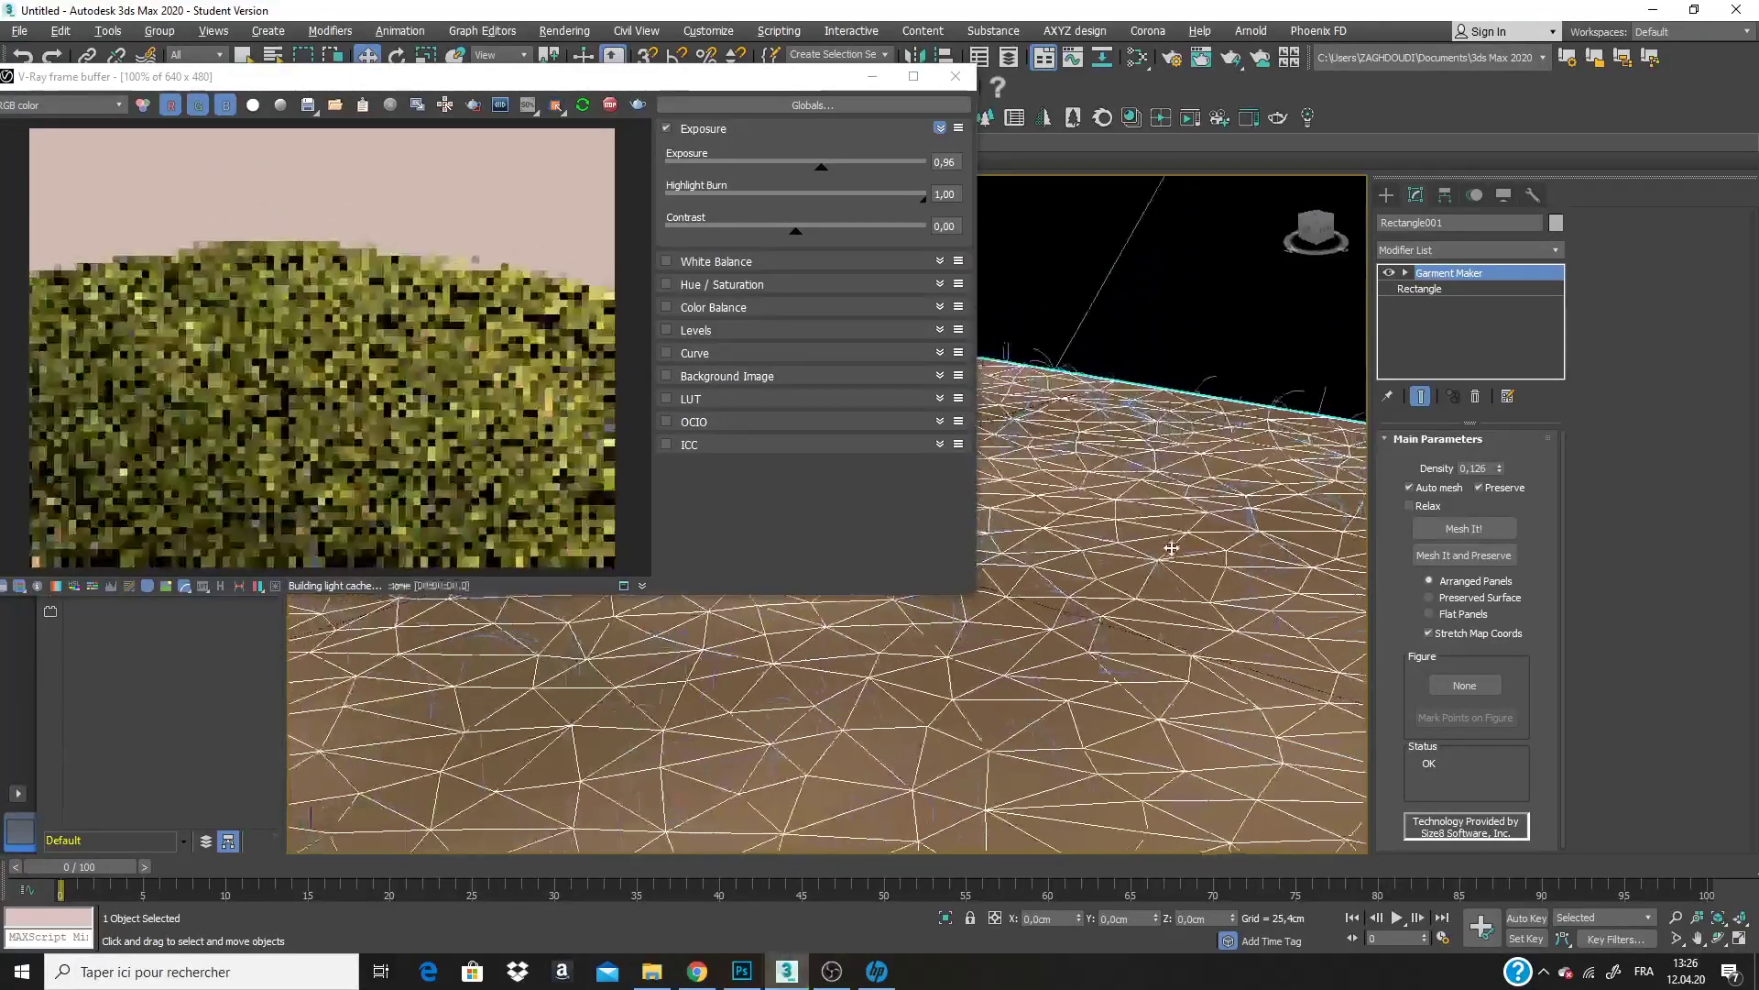
{"action": "scroll", "coordinate": [1173, 548], "scroll_direction": "down", "scroll_amount": 2}
{"action": "scroll", "coordinate": [1175, 548], "scroll_direction": "up", "scroll_amount": 2}
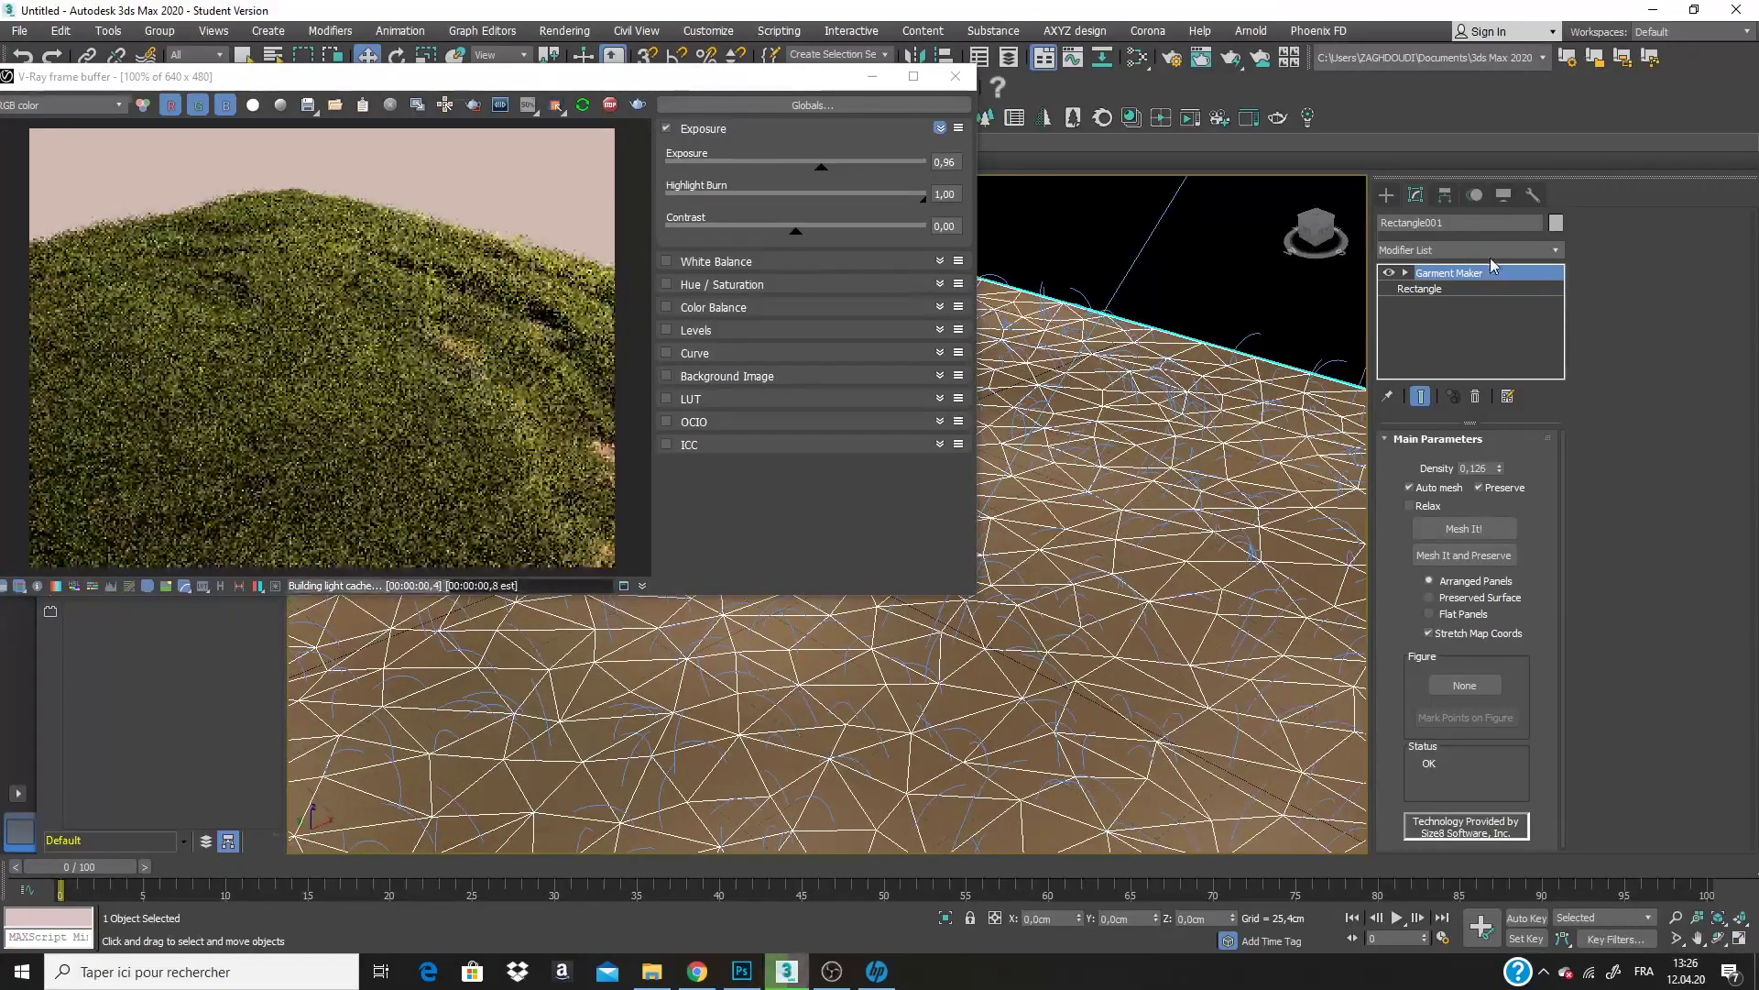
{"action": "left_click", "coordinate": [1489, 250]}
{"action": "scroll", "coordinate": [1457, 641], "scroll_direction": "down", "scroll_amount": 15}
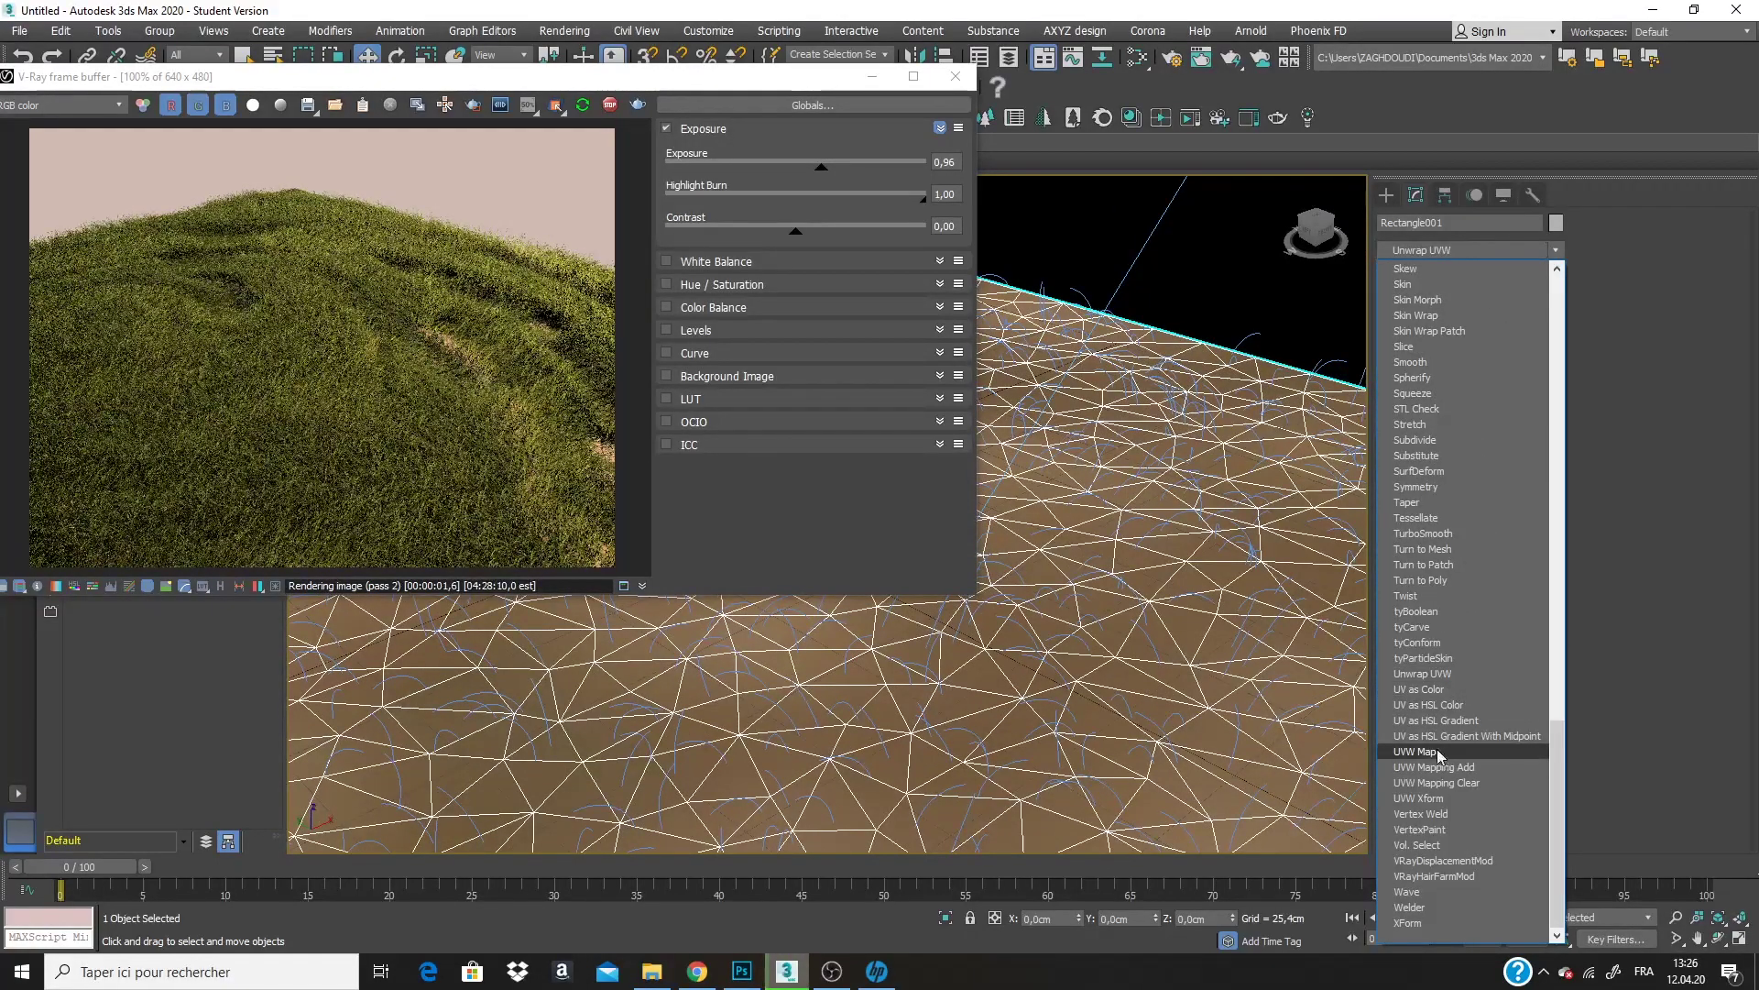
{"action": "left_click", "coordinate": [1434, 758]}
{"action": "left_click", "coordinate": [1448, 544]}
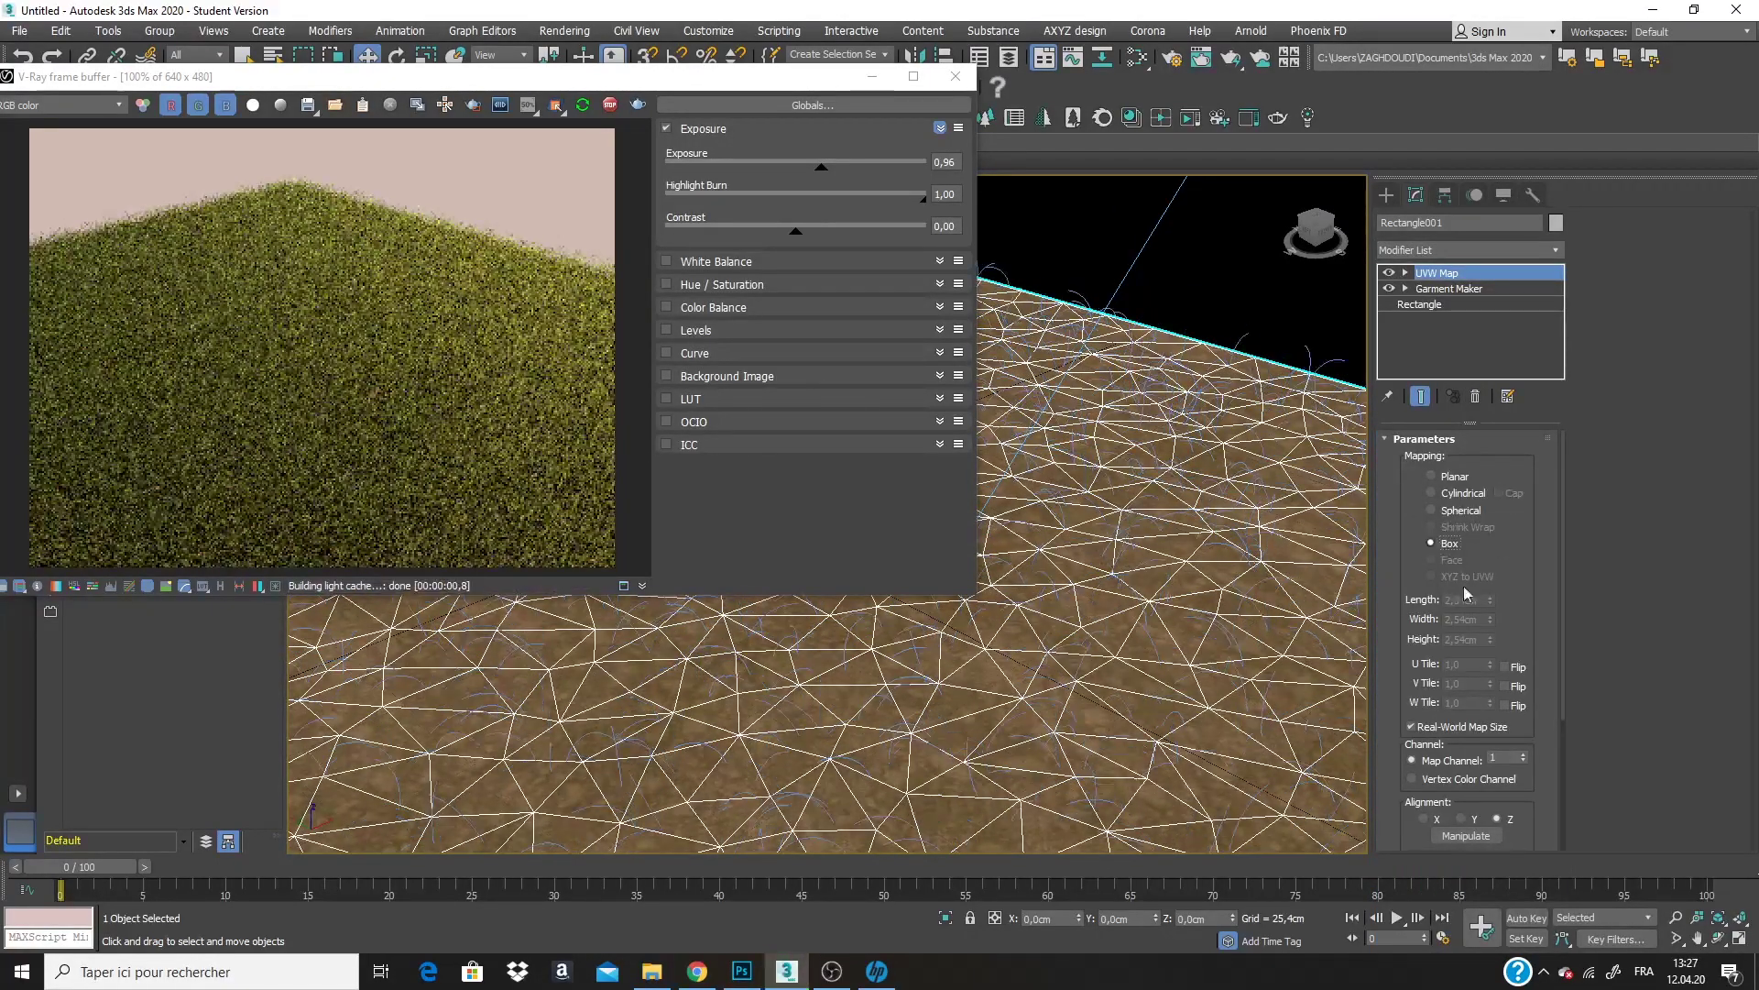
{"action": "left_click", "coordinate": [1436, 729]}
Set the U and V tiling of the Corona bitmap feeding Soil Garden's diffuse color to 1,0.
{"action": "scroll", "coordinate": [1097, 600], "scroll_direction": "down", "scroll_amount": 2}
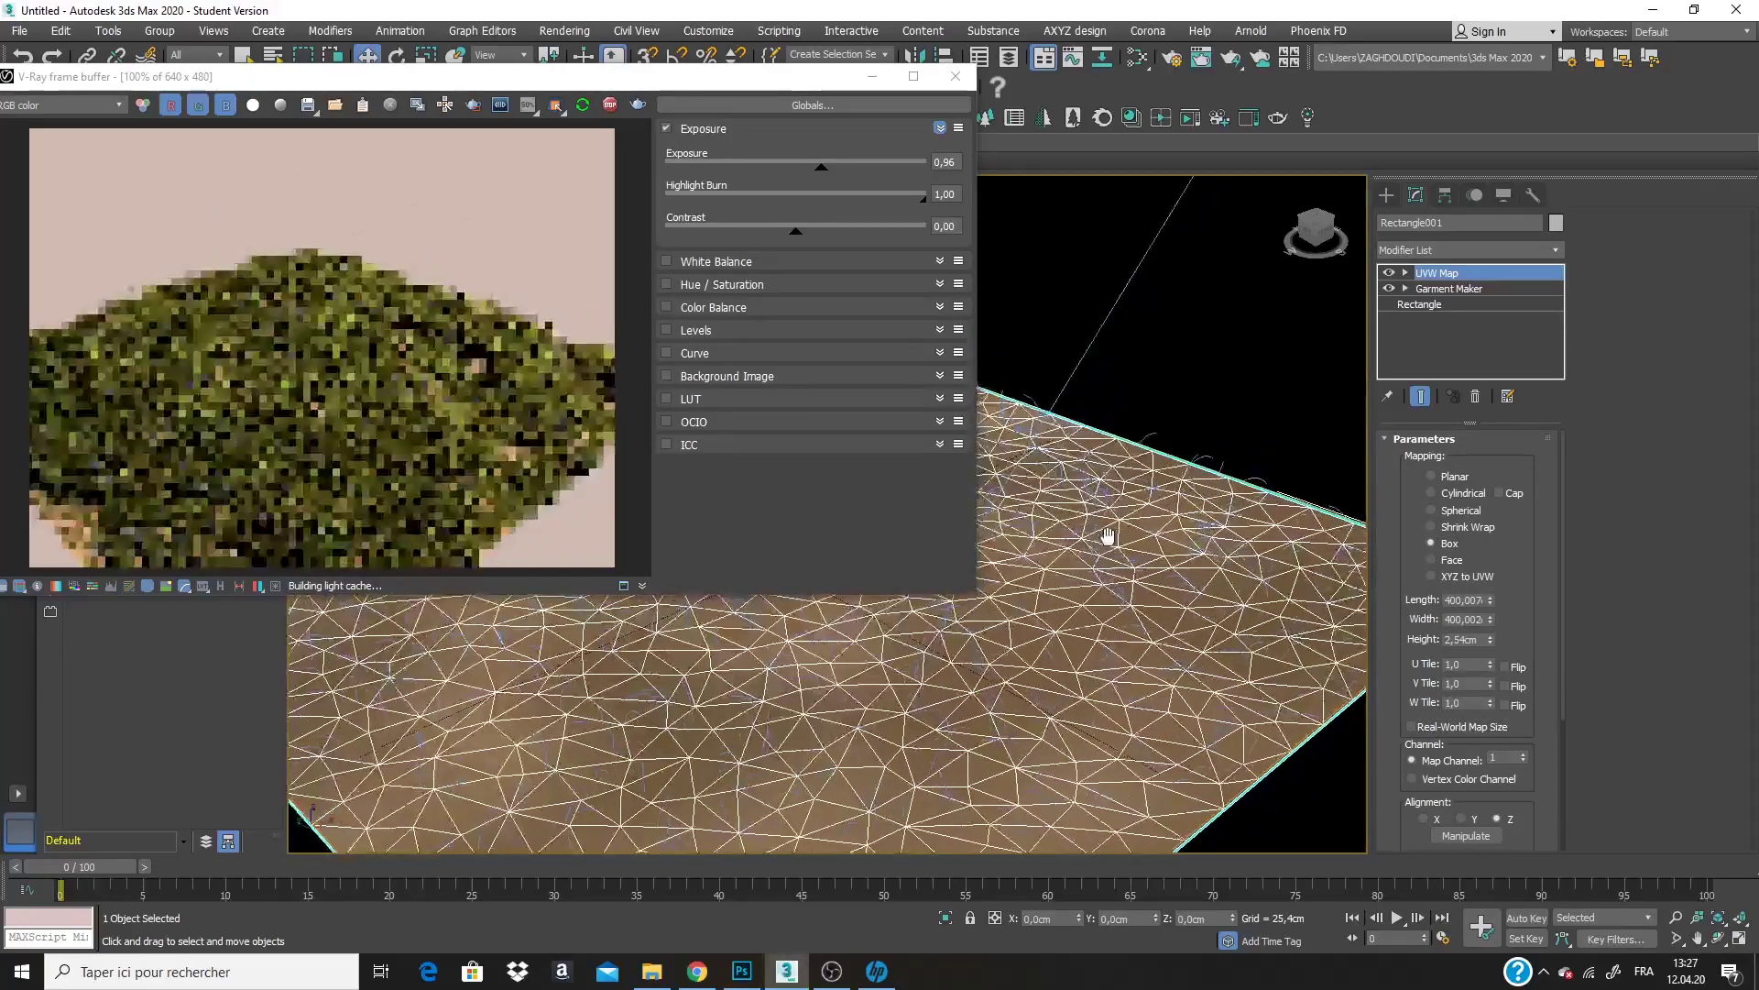
{"action": "scroll", "coordinate": [1097, 601], "scroll_direction": "up", "scroll_amount": 4}
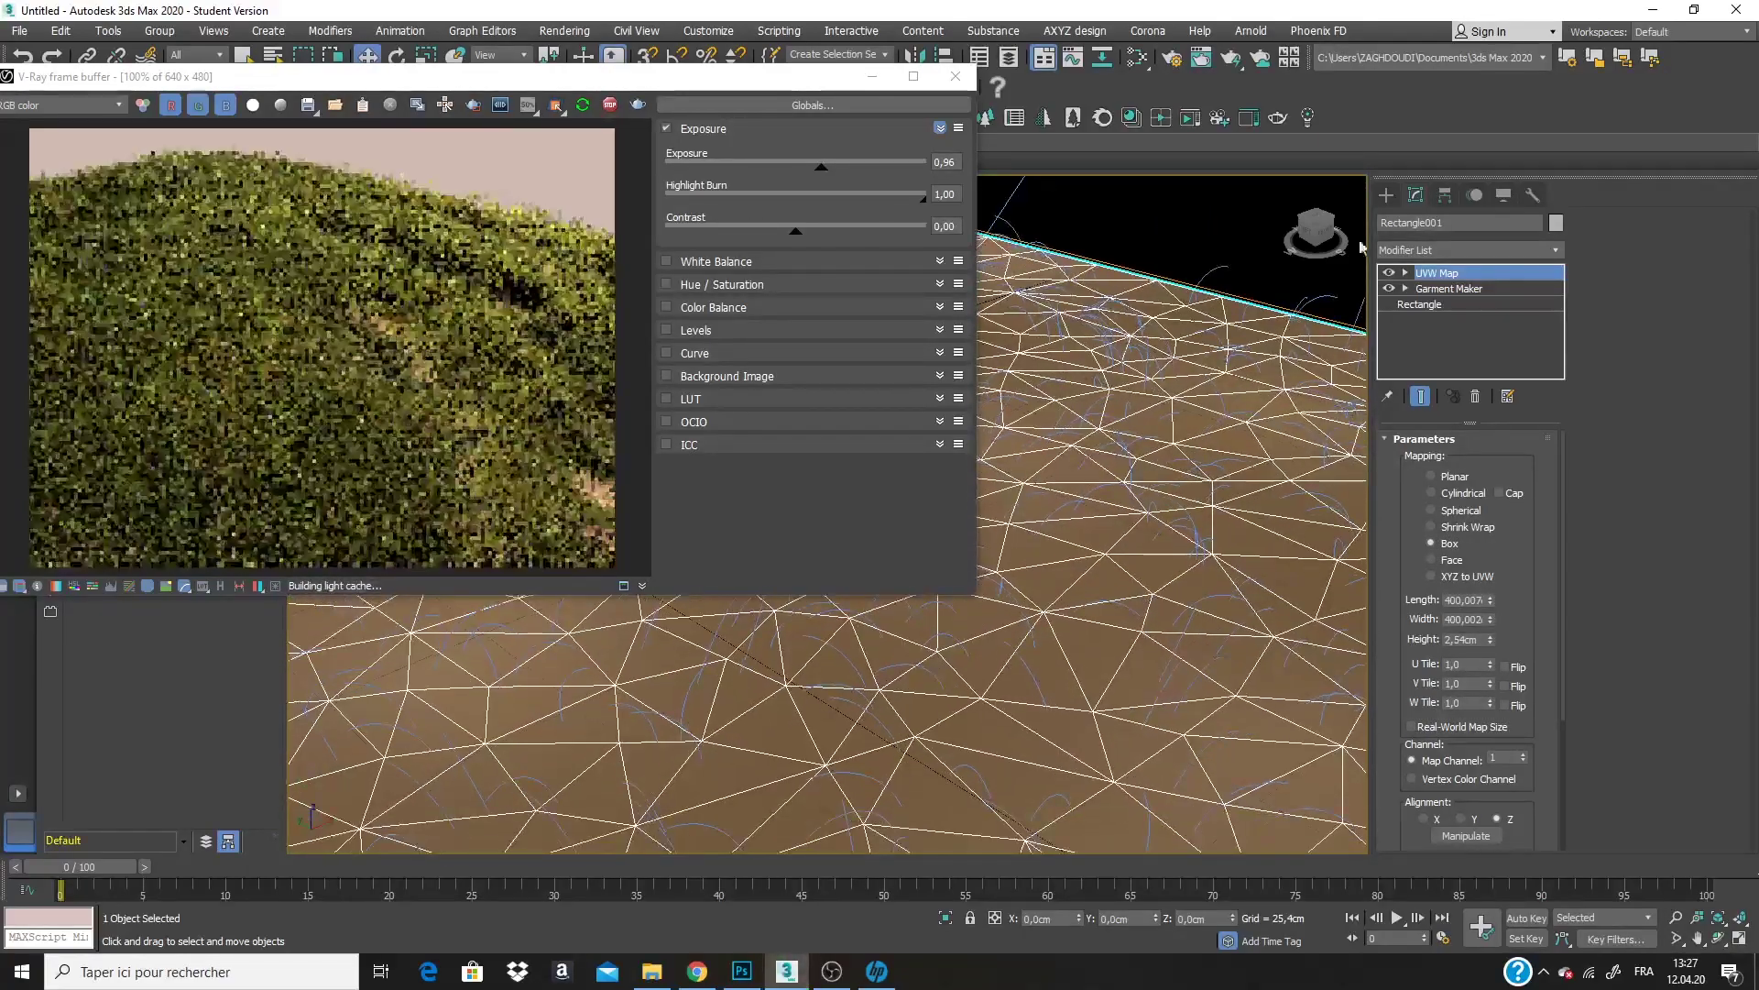
{"action": "left_click", "coordinate": [1137, 57]}
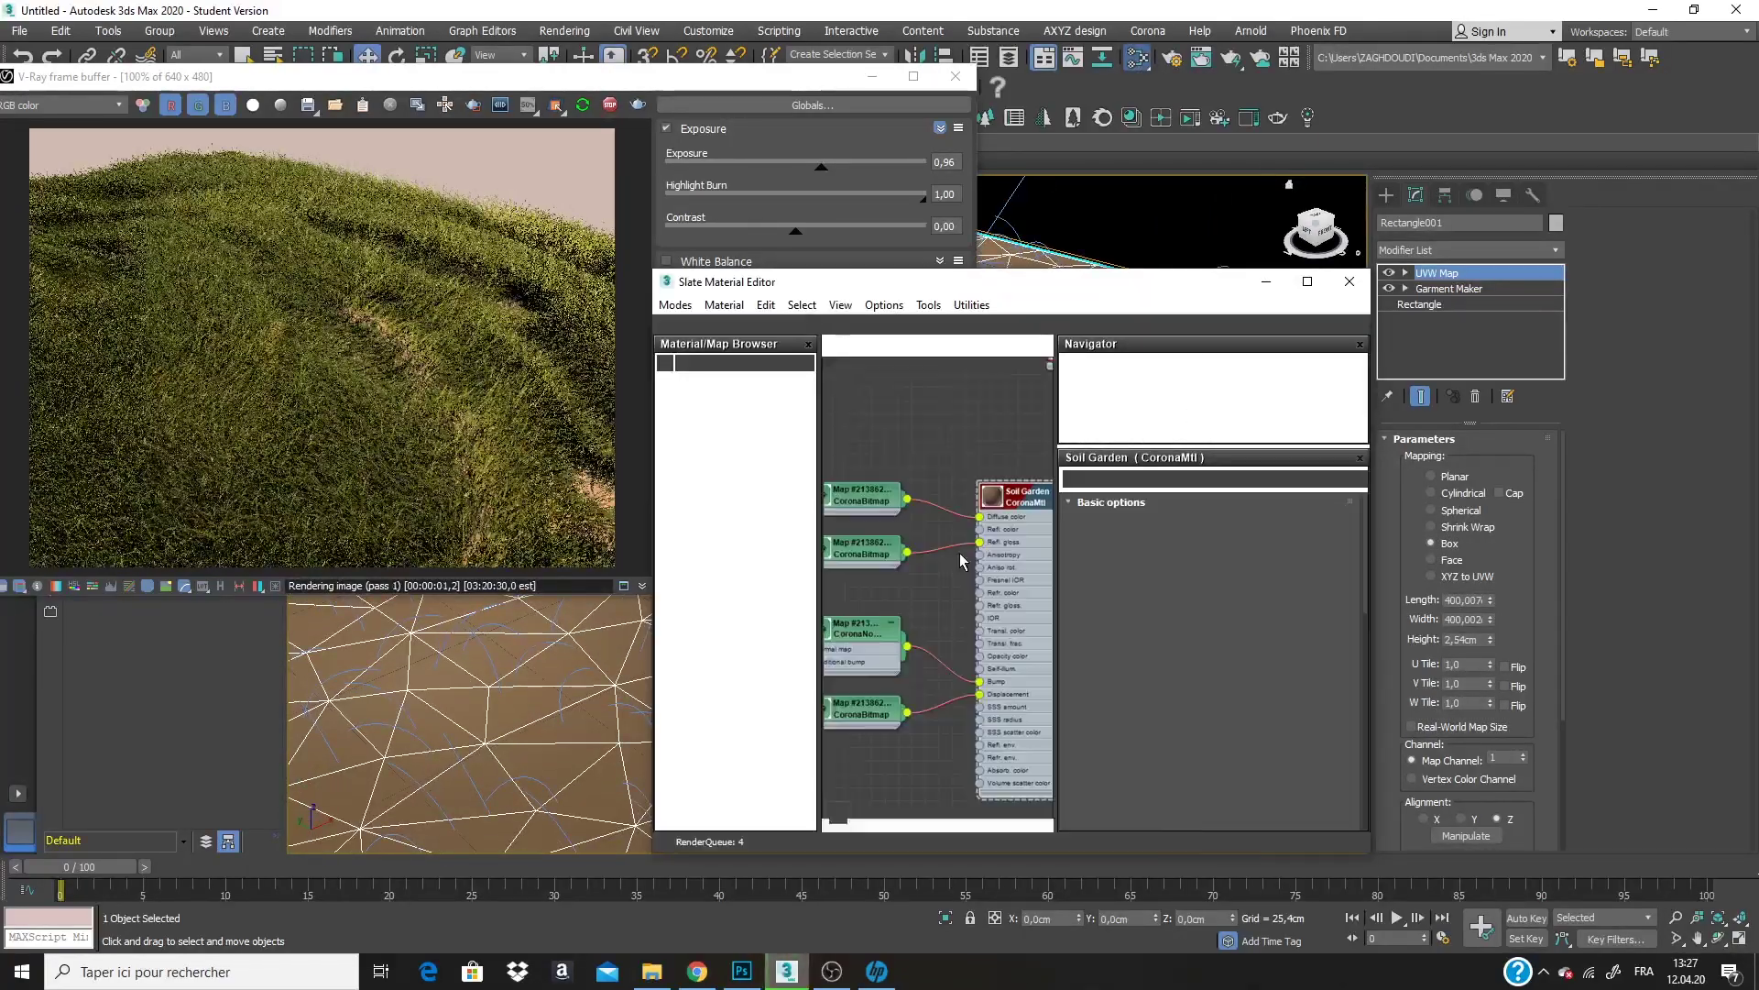
{"action": "middle_click_drag", "start_coordinate": [965, 531], "coordinate": [935, 463]}
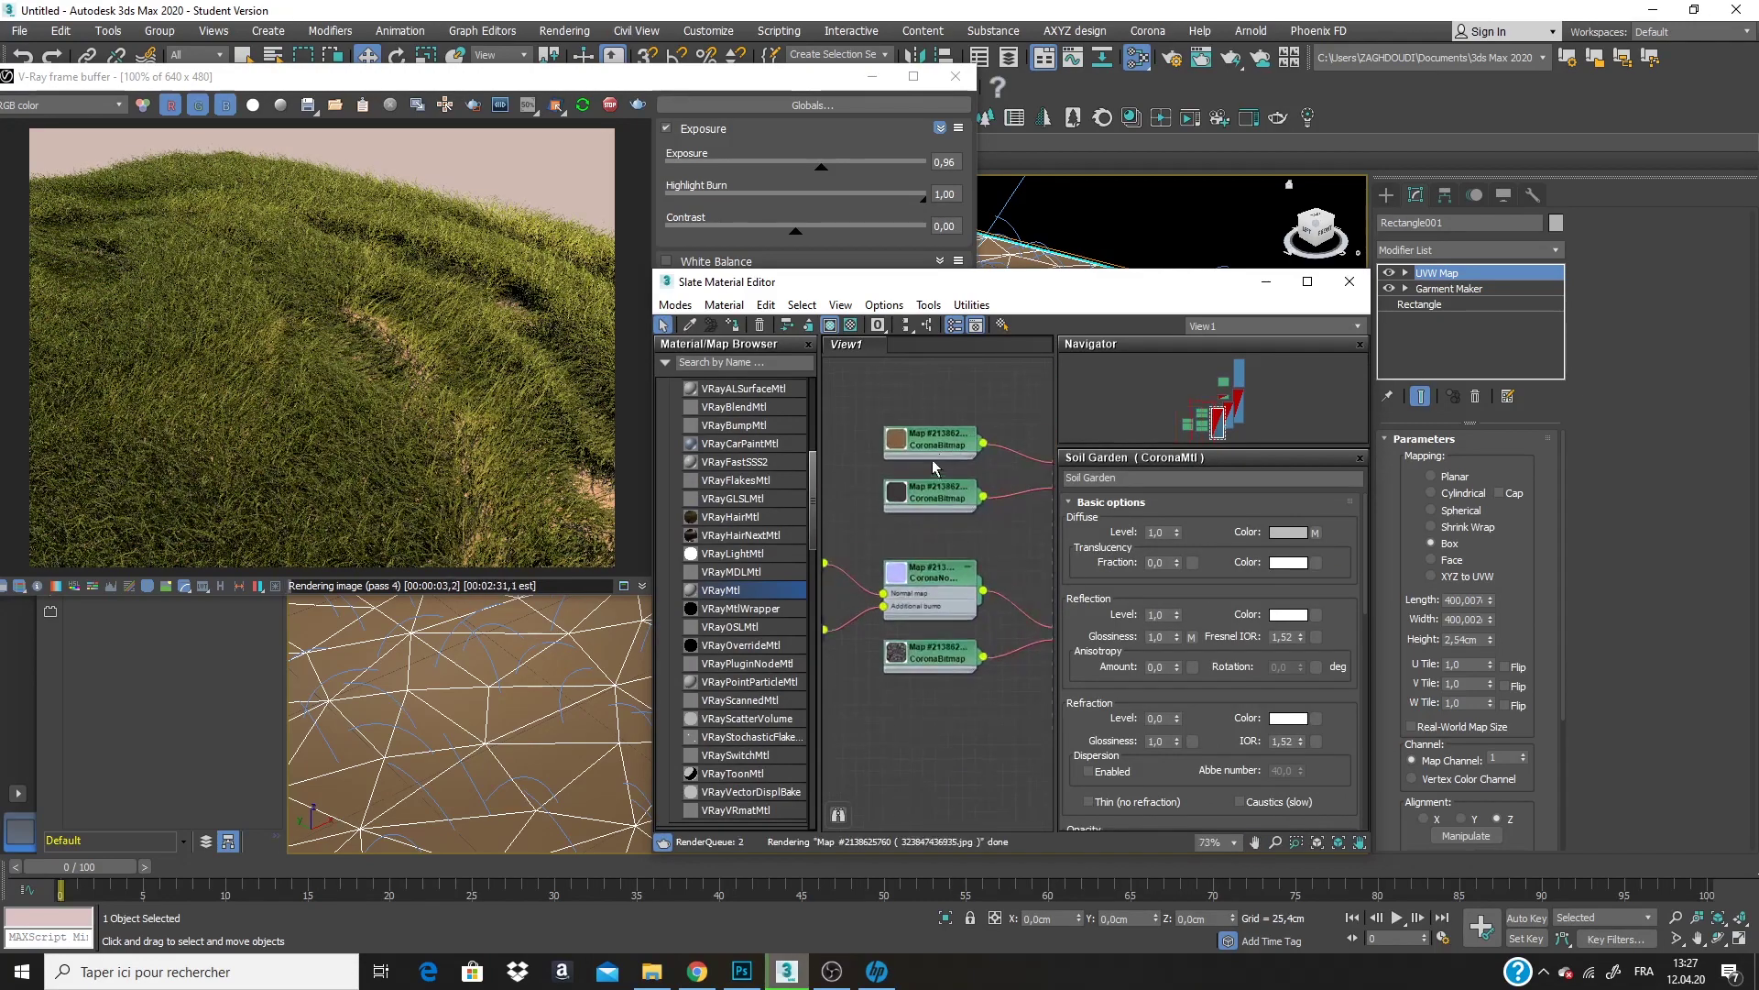
{"action": "double_click", "coordinate": [953, 450]}
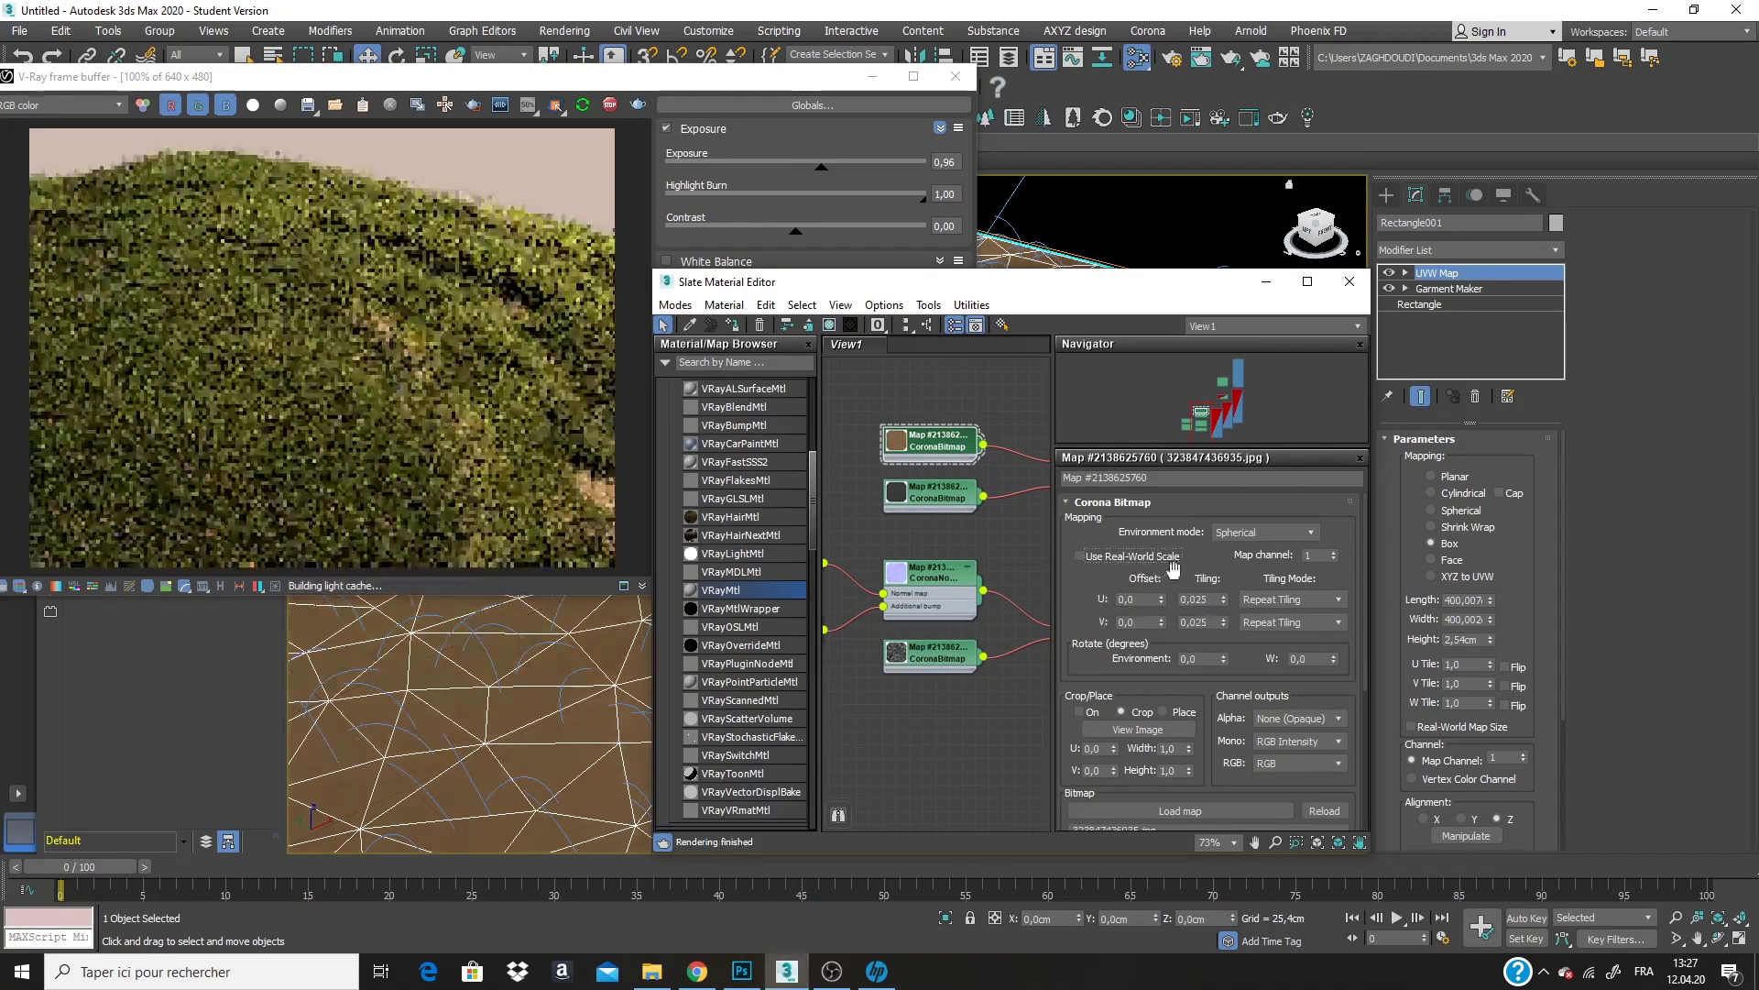
{"action": "left_click", "coordinate": [1205, 600]}
{"action": "type", "text": "1"}
{"action": "key", "text": "Tab"}
{"action": "type", "text": "1"}
{"action": "key", "text": "Return"}
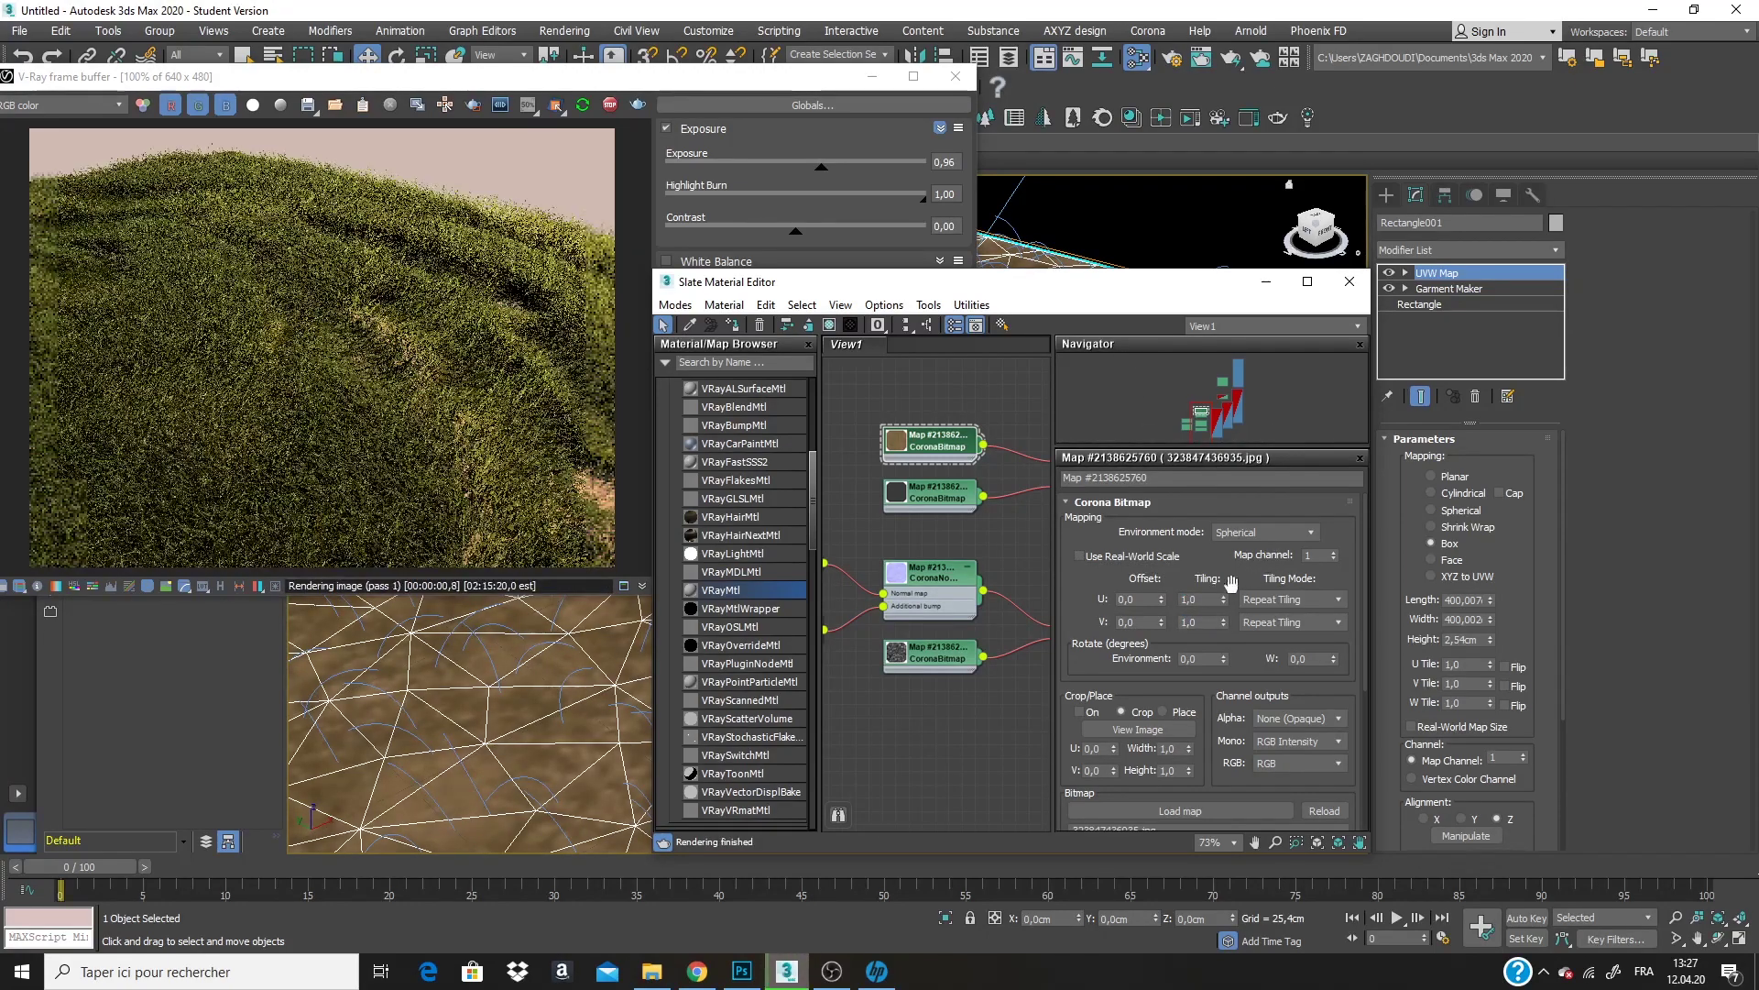
{"action": "left_click", "coordinate": [1186, 600]}
{"action": "double_click", "coordinate": [1186, 600]}
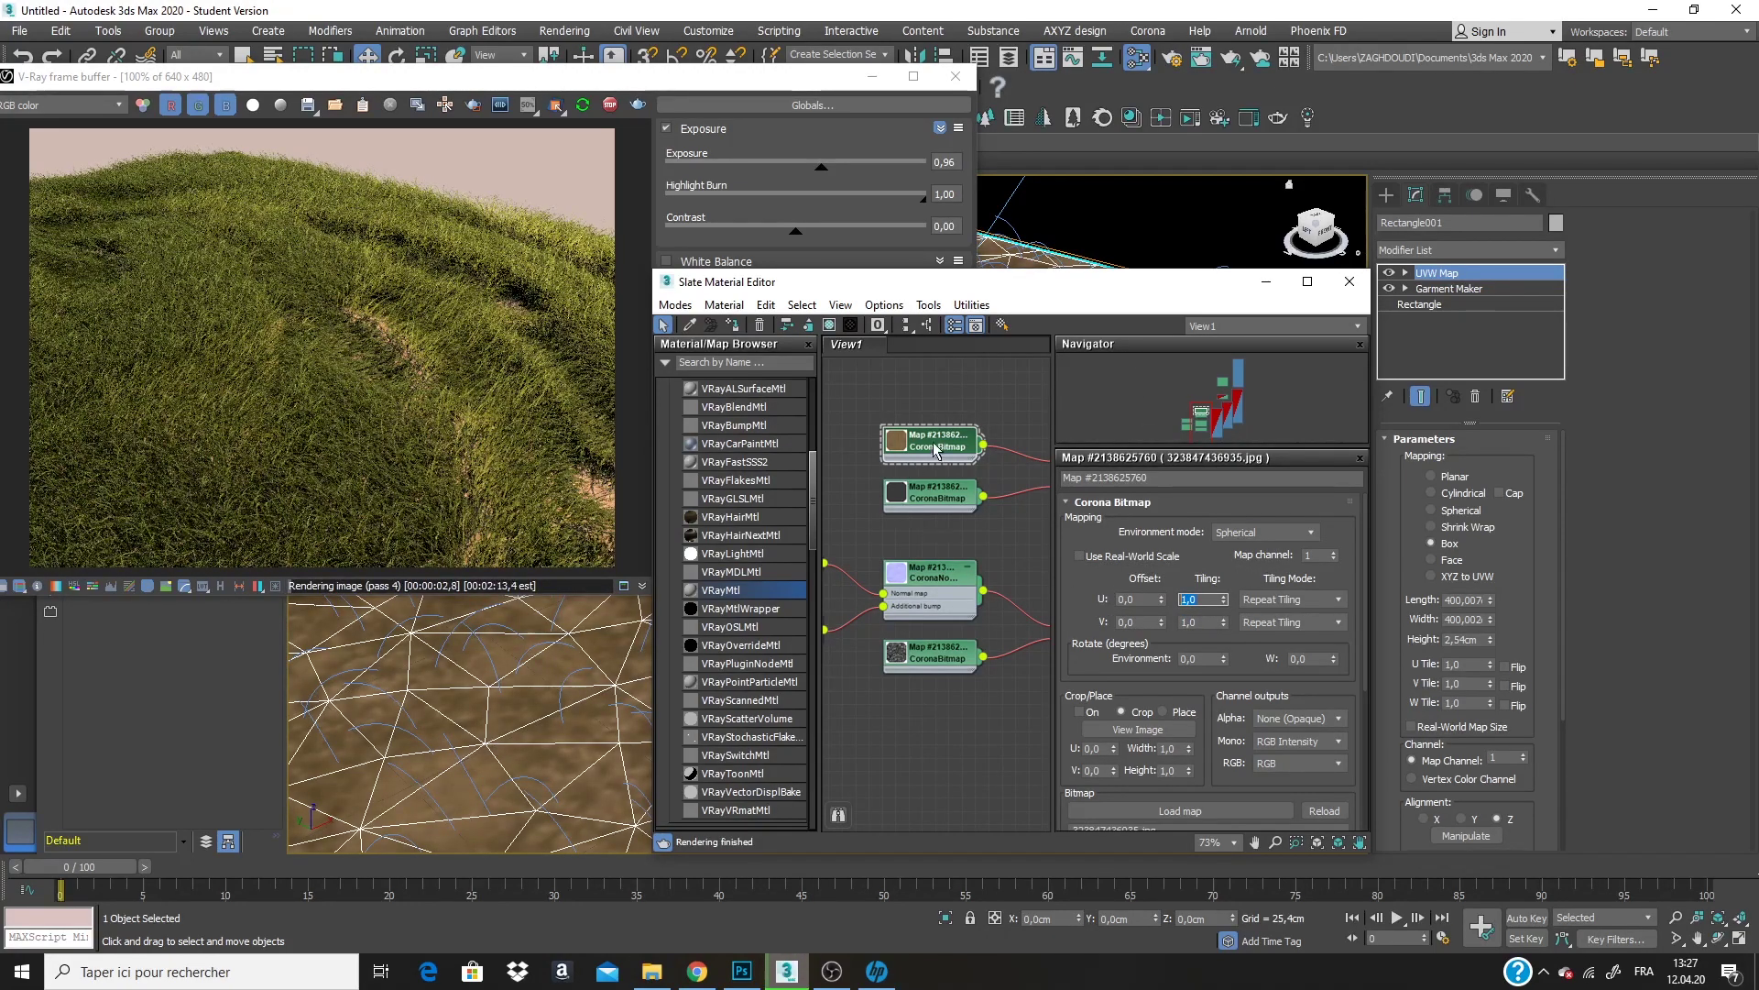
{"action": "left_click_drag", "start_coordinate": [935, 449], "coordinate": [911, 463]}
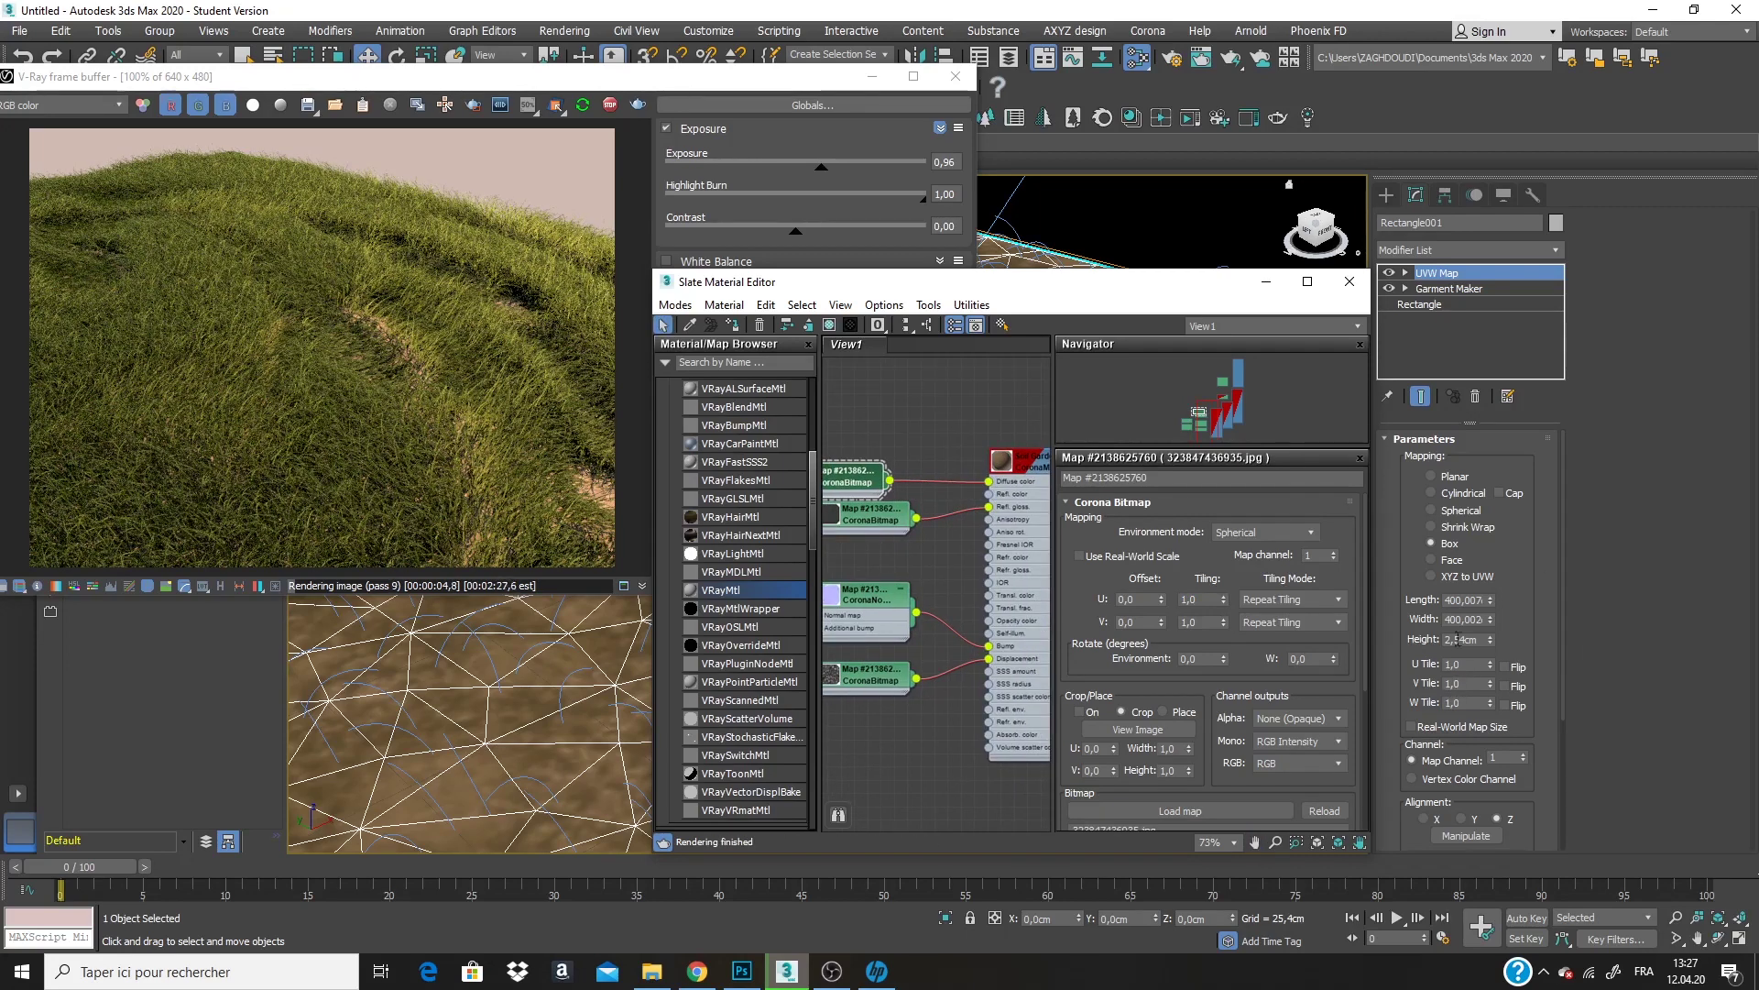
Set the UVW Map modifier's length and width to 50 cm.
{"action": "left_click", "coordinate": [1466, 600]}
{"action": "type", "text": "5"}
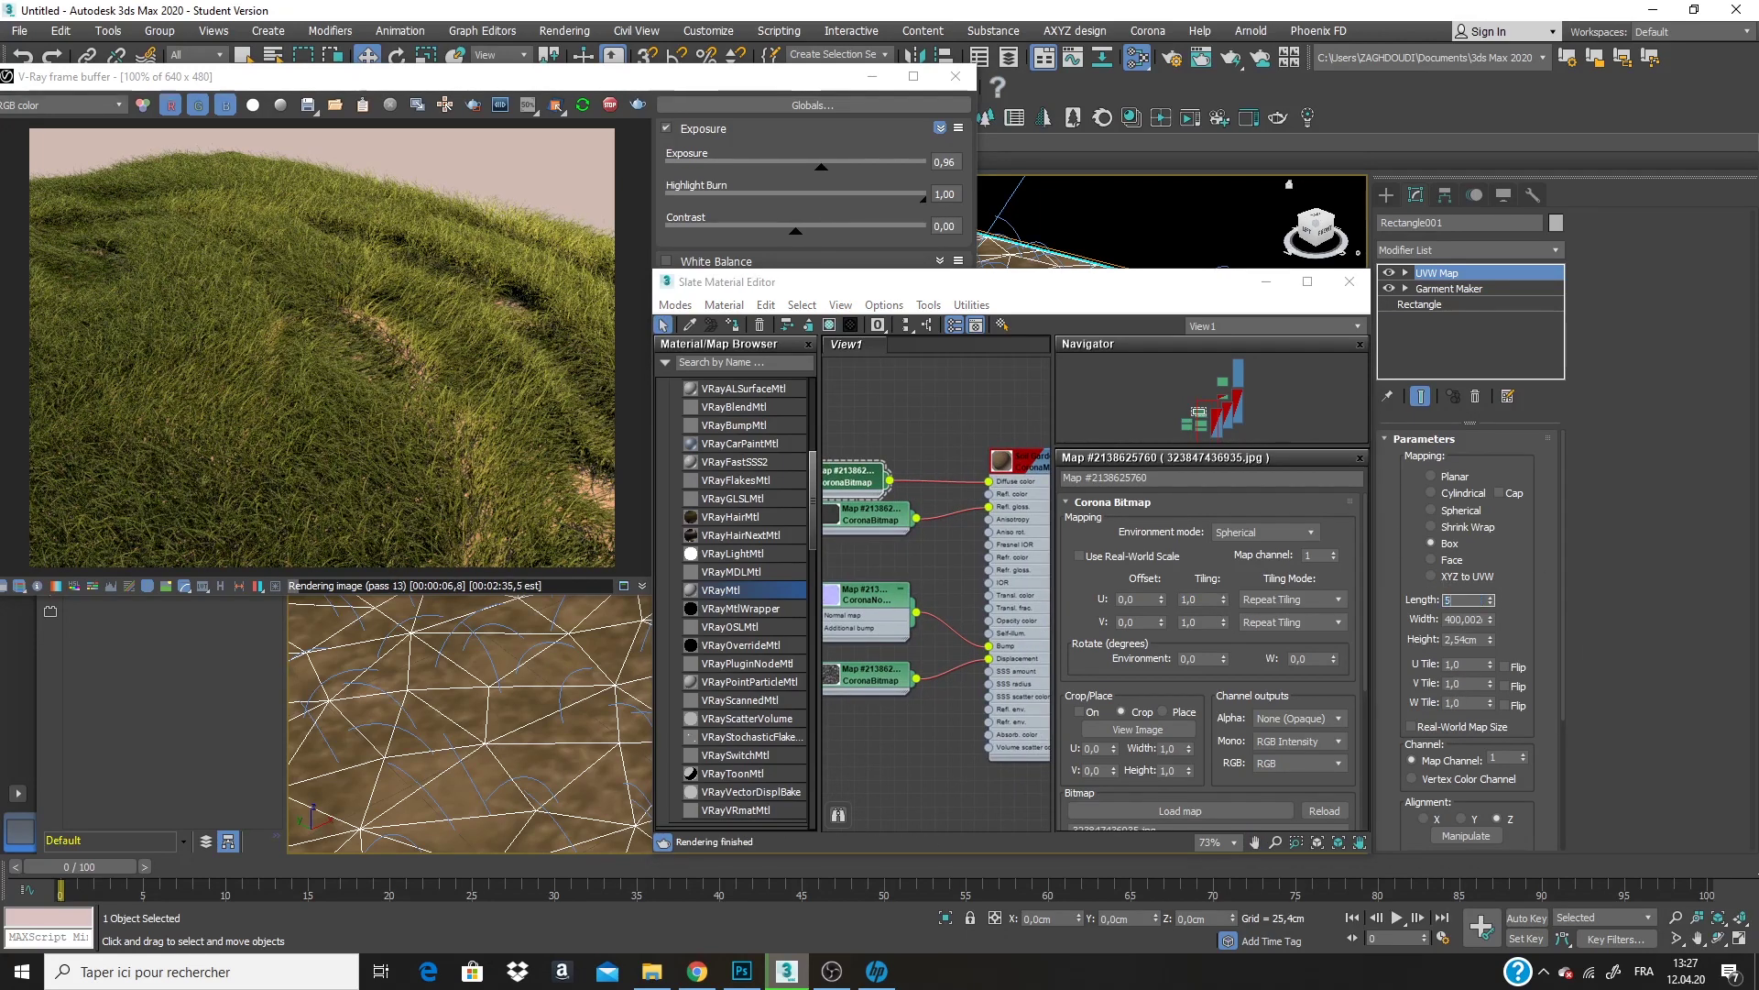
{"action": "type", "text": "0"}
{"action": "key", "text": "Tab"}
{"action": "type", "text": "50"}
{"action": "key", "text": "Tab"}
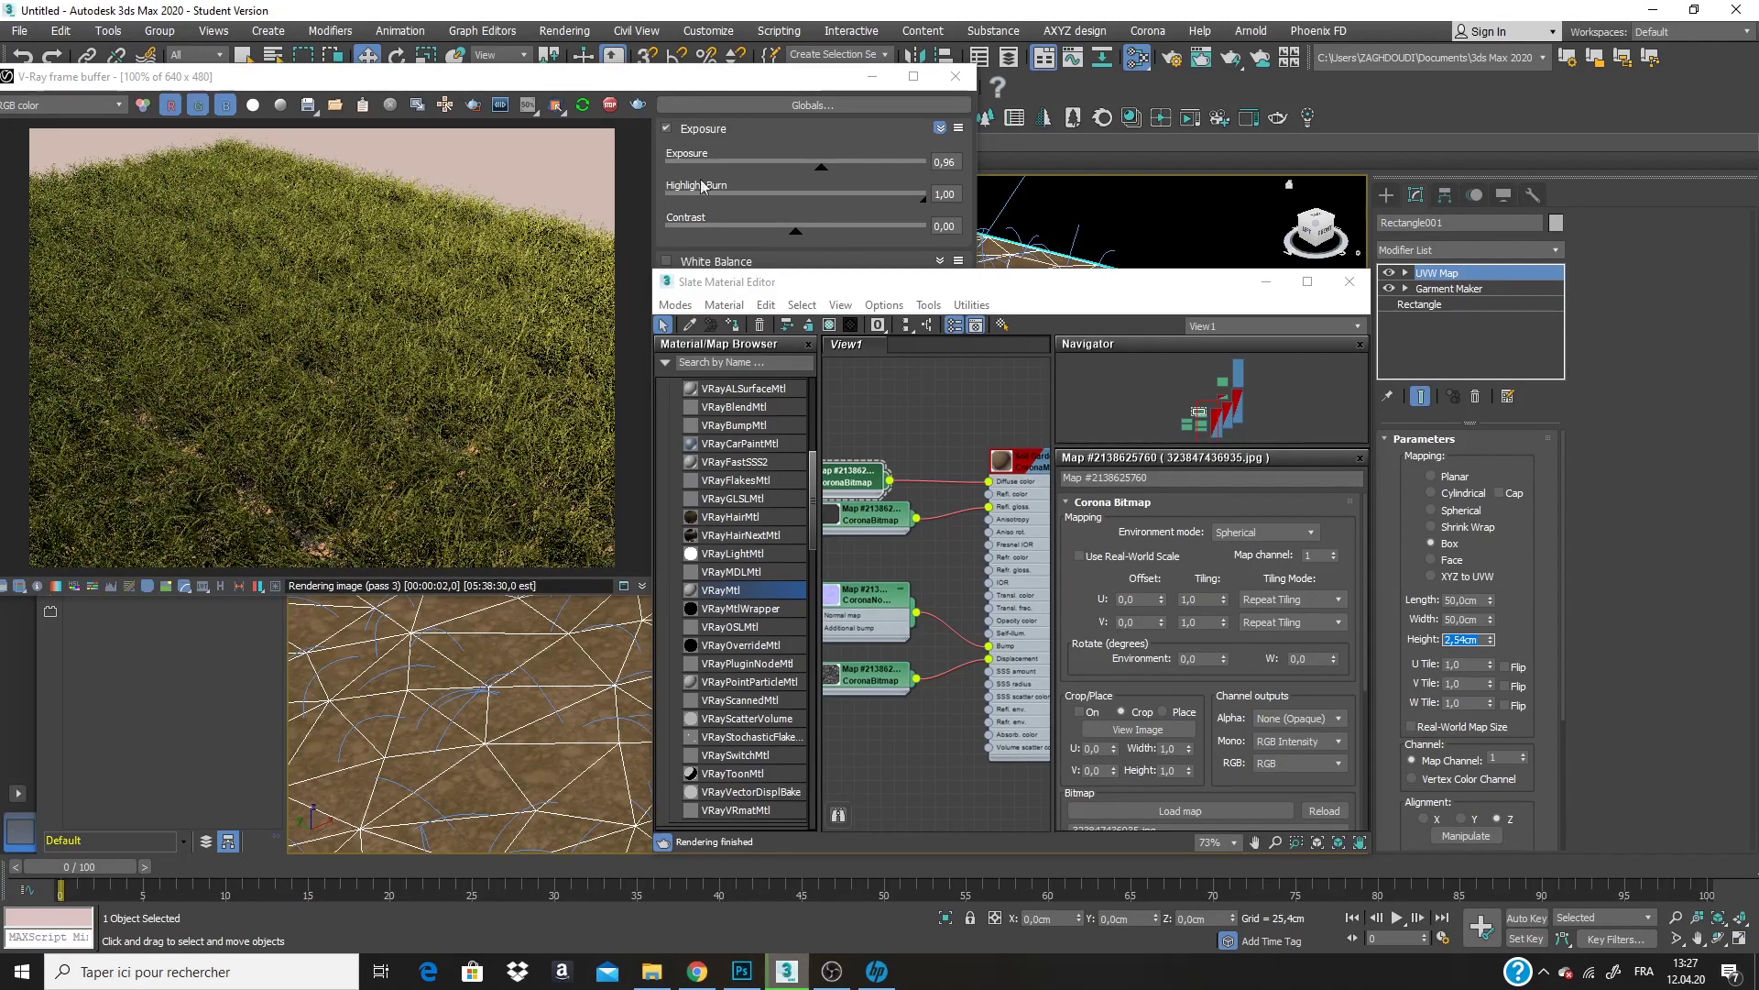
Turn off the UVW Map modifier and compare its effect on the grass in the V-Ray frame buffer.
{"action": "left_click_drag", "start_coordinate": [554, 89], "coordinate": [866, 97]}
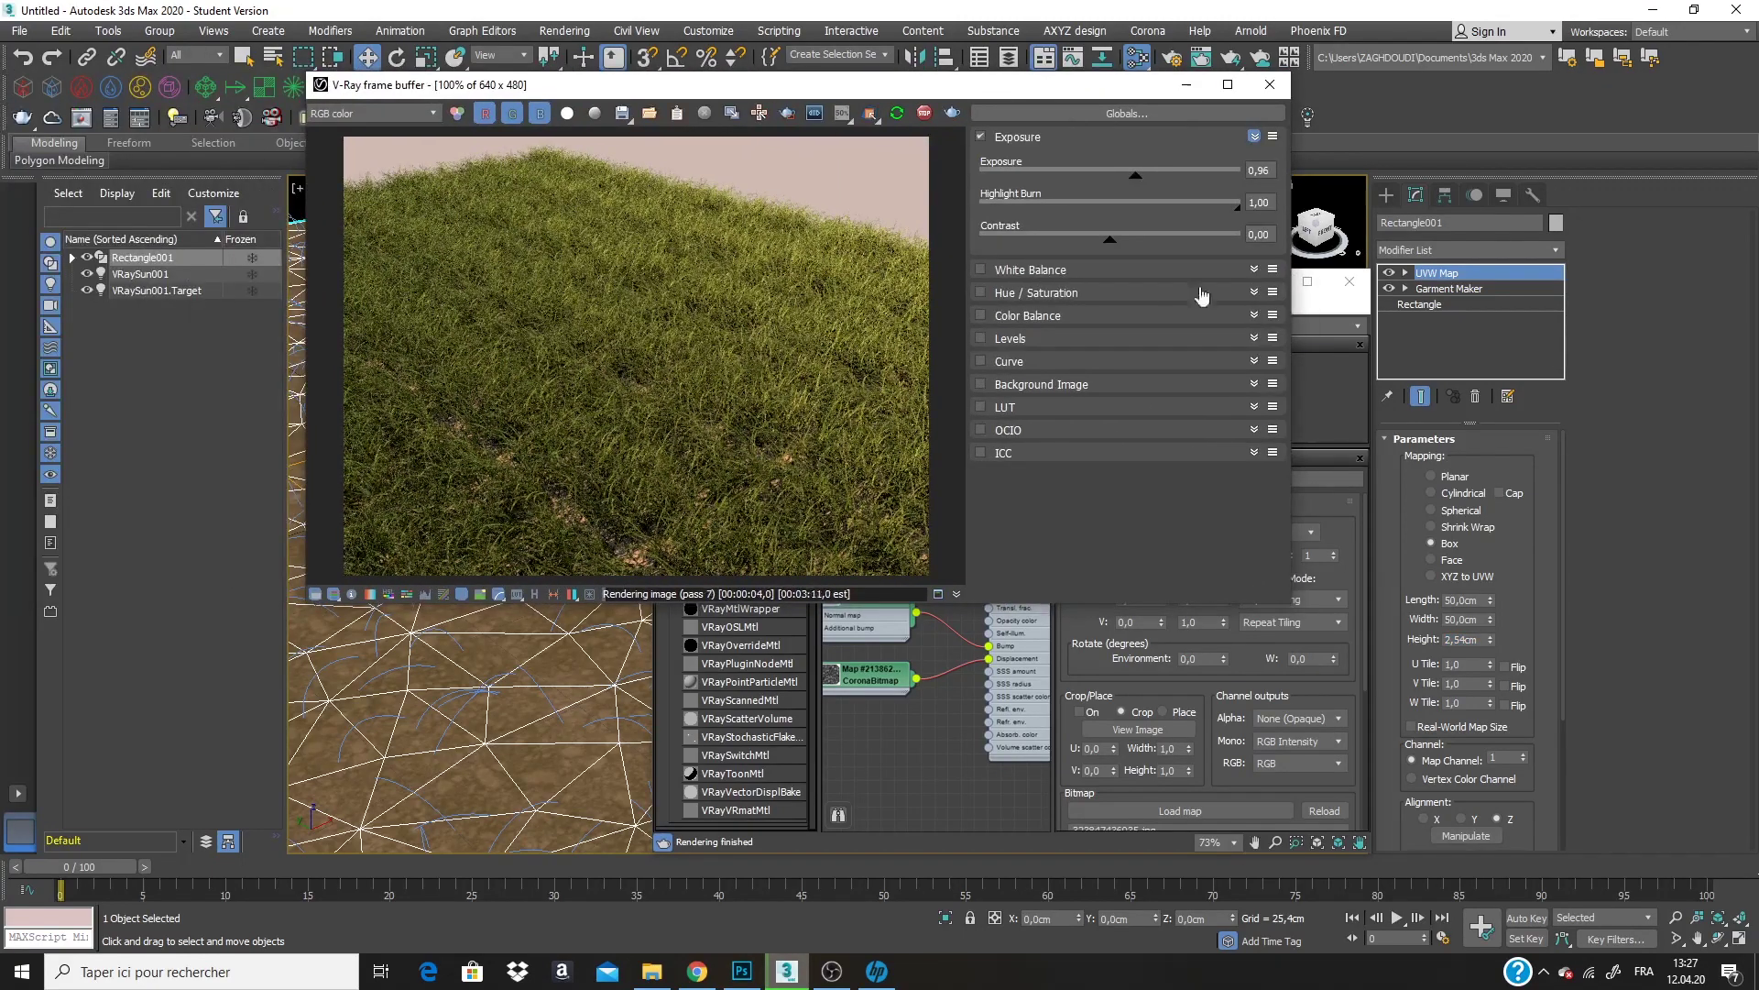
{"action": "left_click_drag", "start_coordinate": [977, 95], "coordinate": [563, 136]}
{"action": "left_click", "coordinate": [1039, 286]}
{"action": "left_click_drag", "start_coordinate": [1039, 286], "coordinate": [1314, 671]}
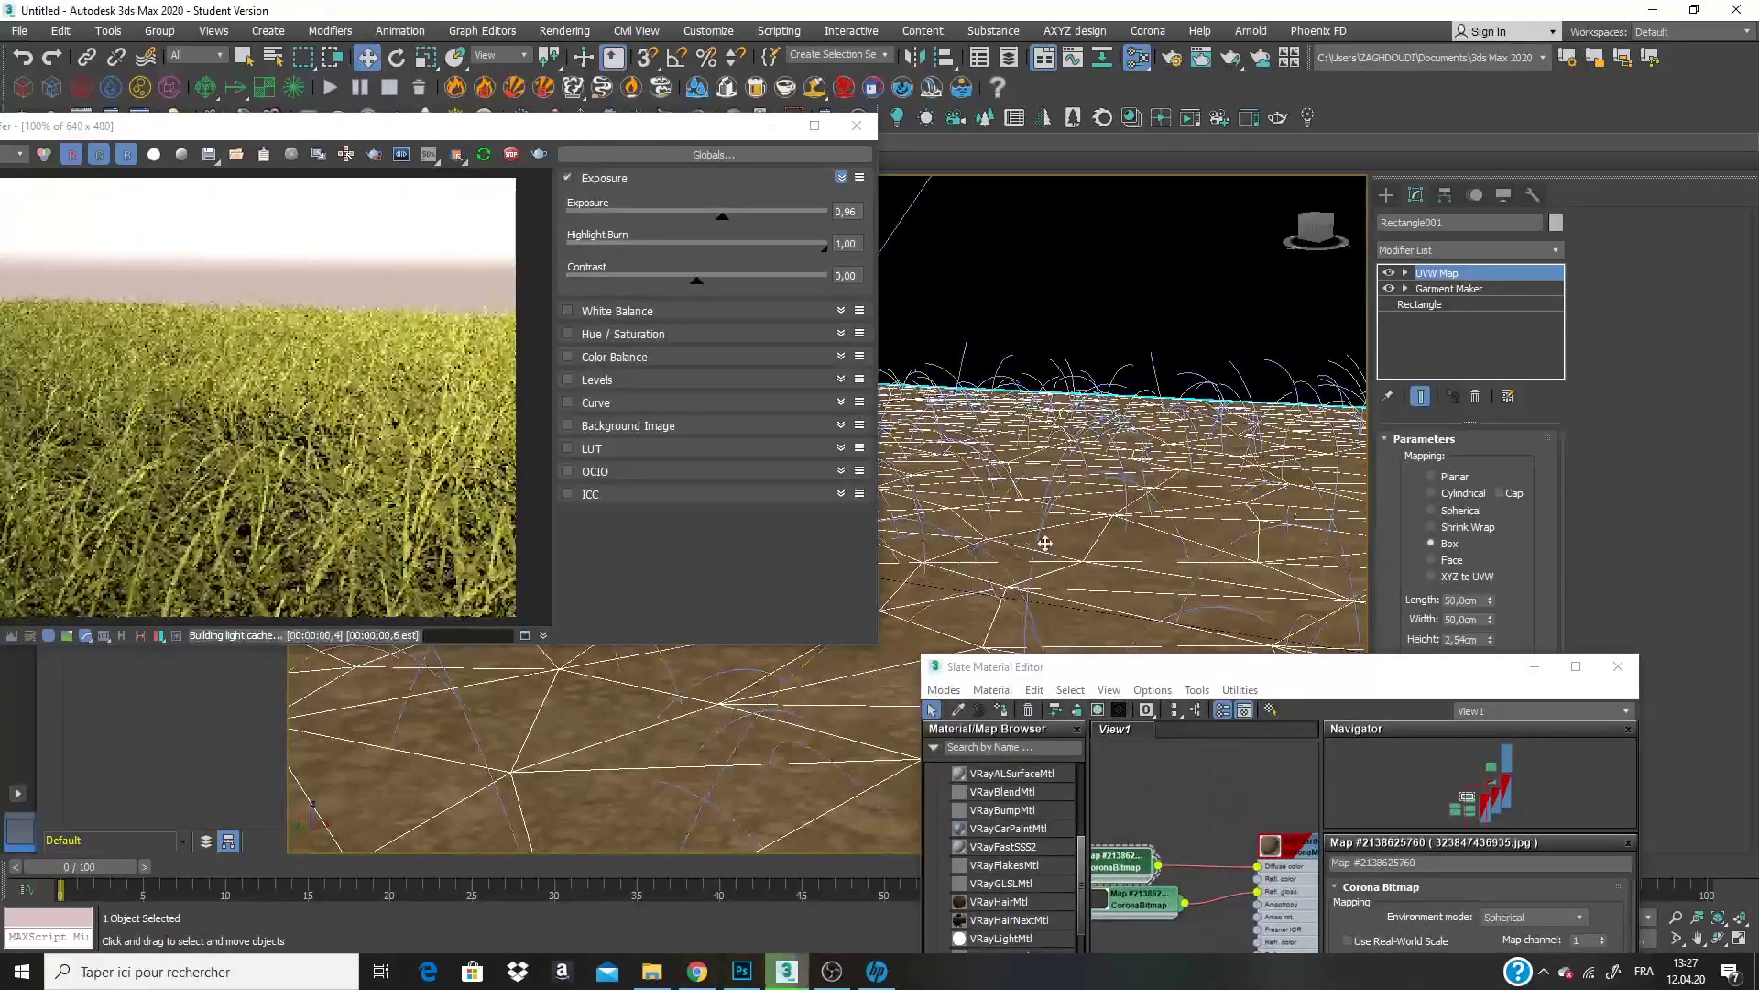
{"action": "middle_click_drag", "start_coordinate": [1062, 529], "coordinate": [1116, 538], "text": "alt"}
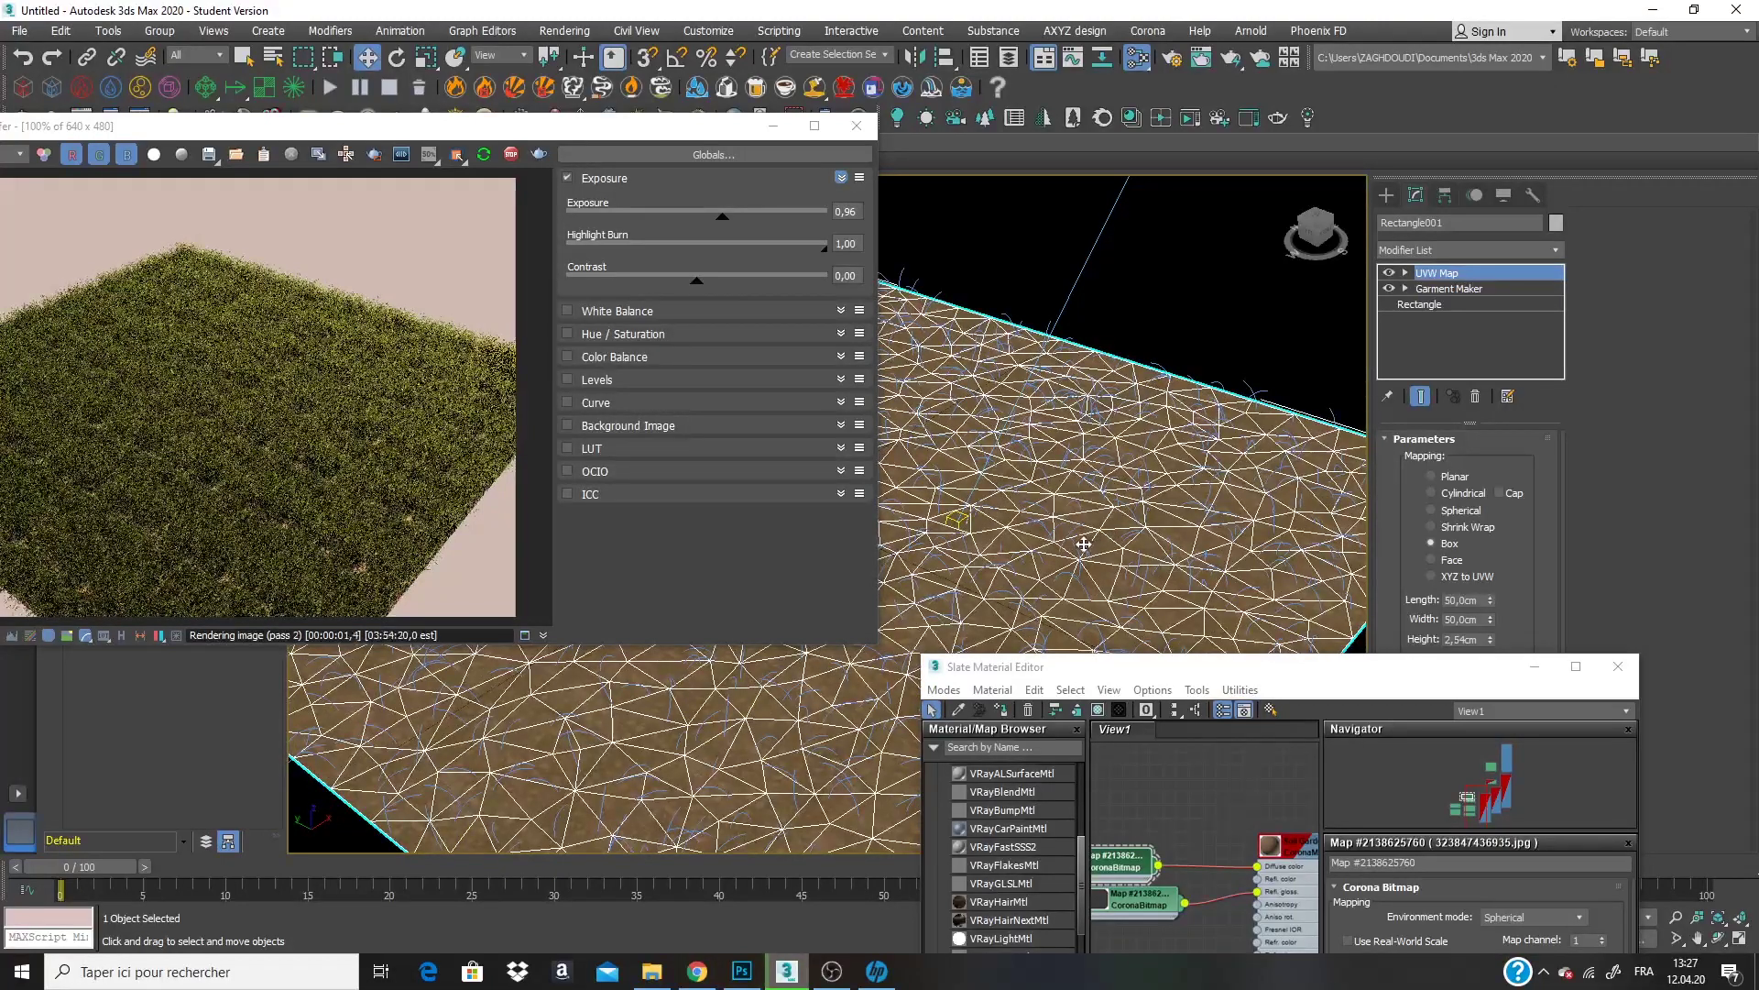
{"action": "middle_click_drag", "start_coordinate": [1072, 542], "coordinate": [1112, 538], "text": "alt"}
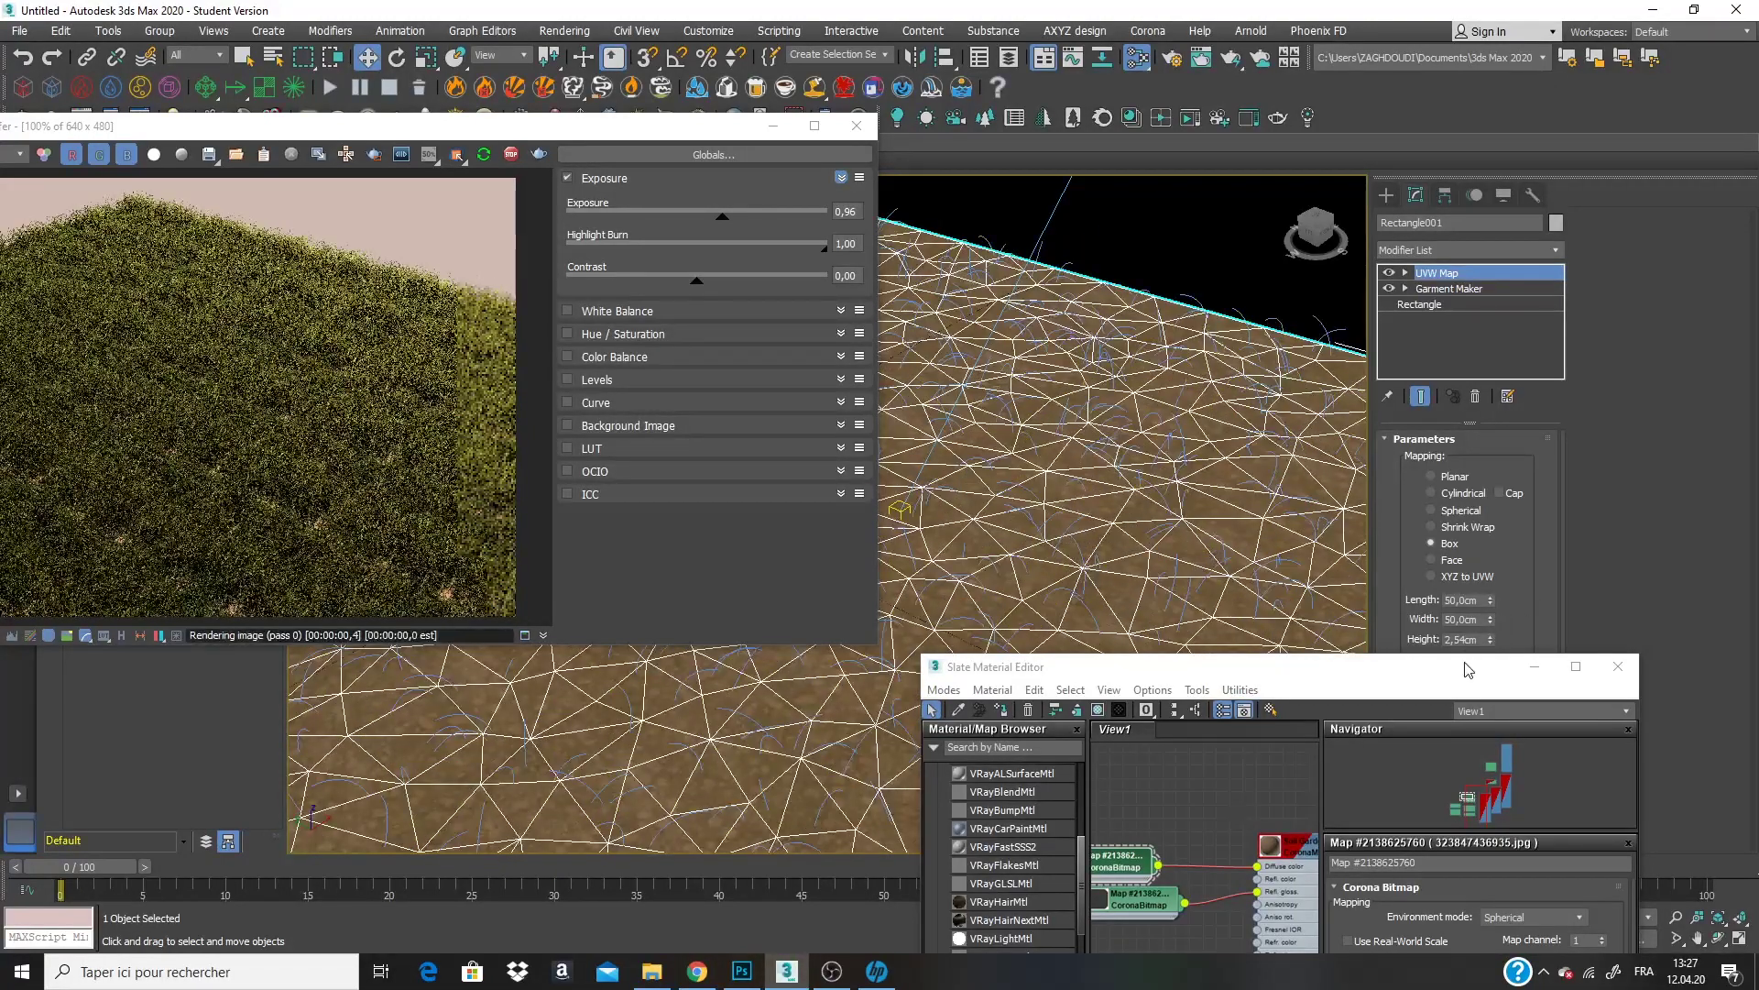
{"action": "left_click_drag", "start_coordinate": [1466, 667], "coordinate": [1033, 694]}
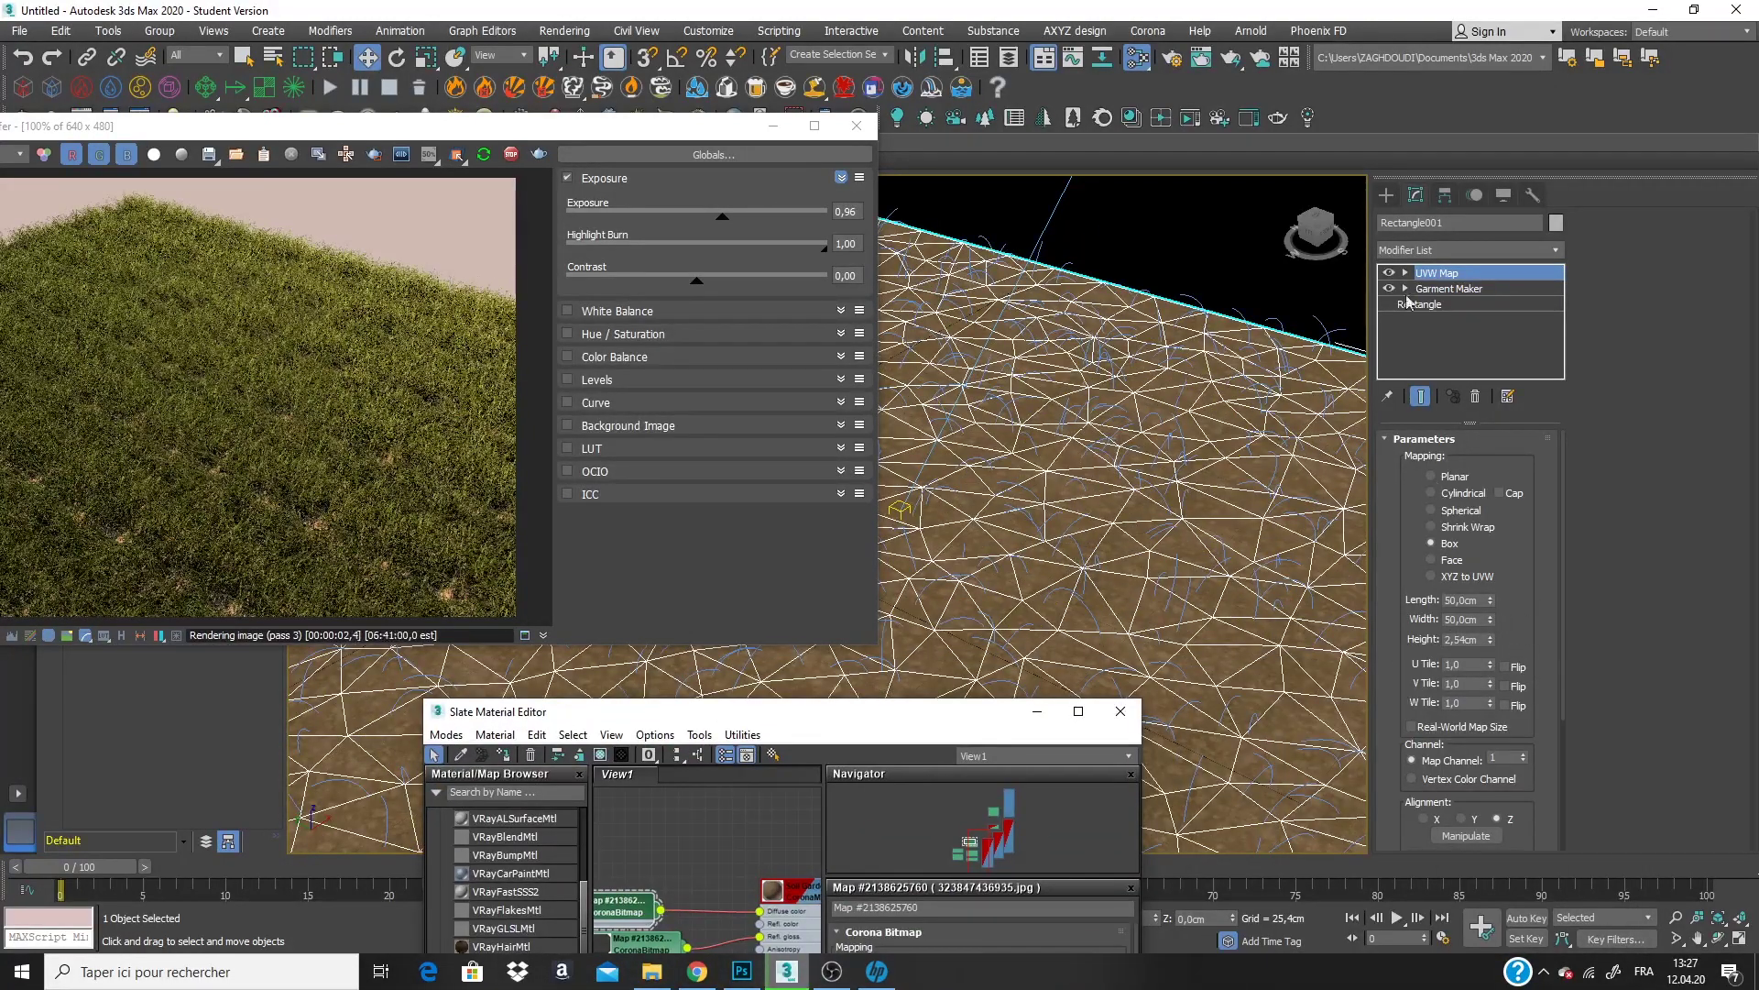
{"action": "left_click", "coordinate": [1389, 272]}
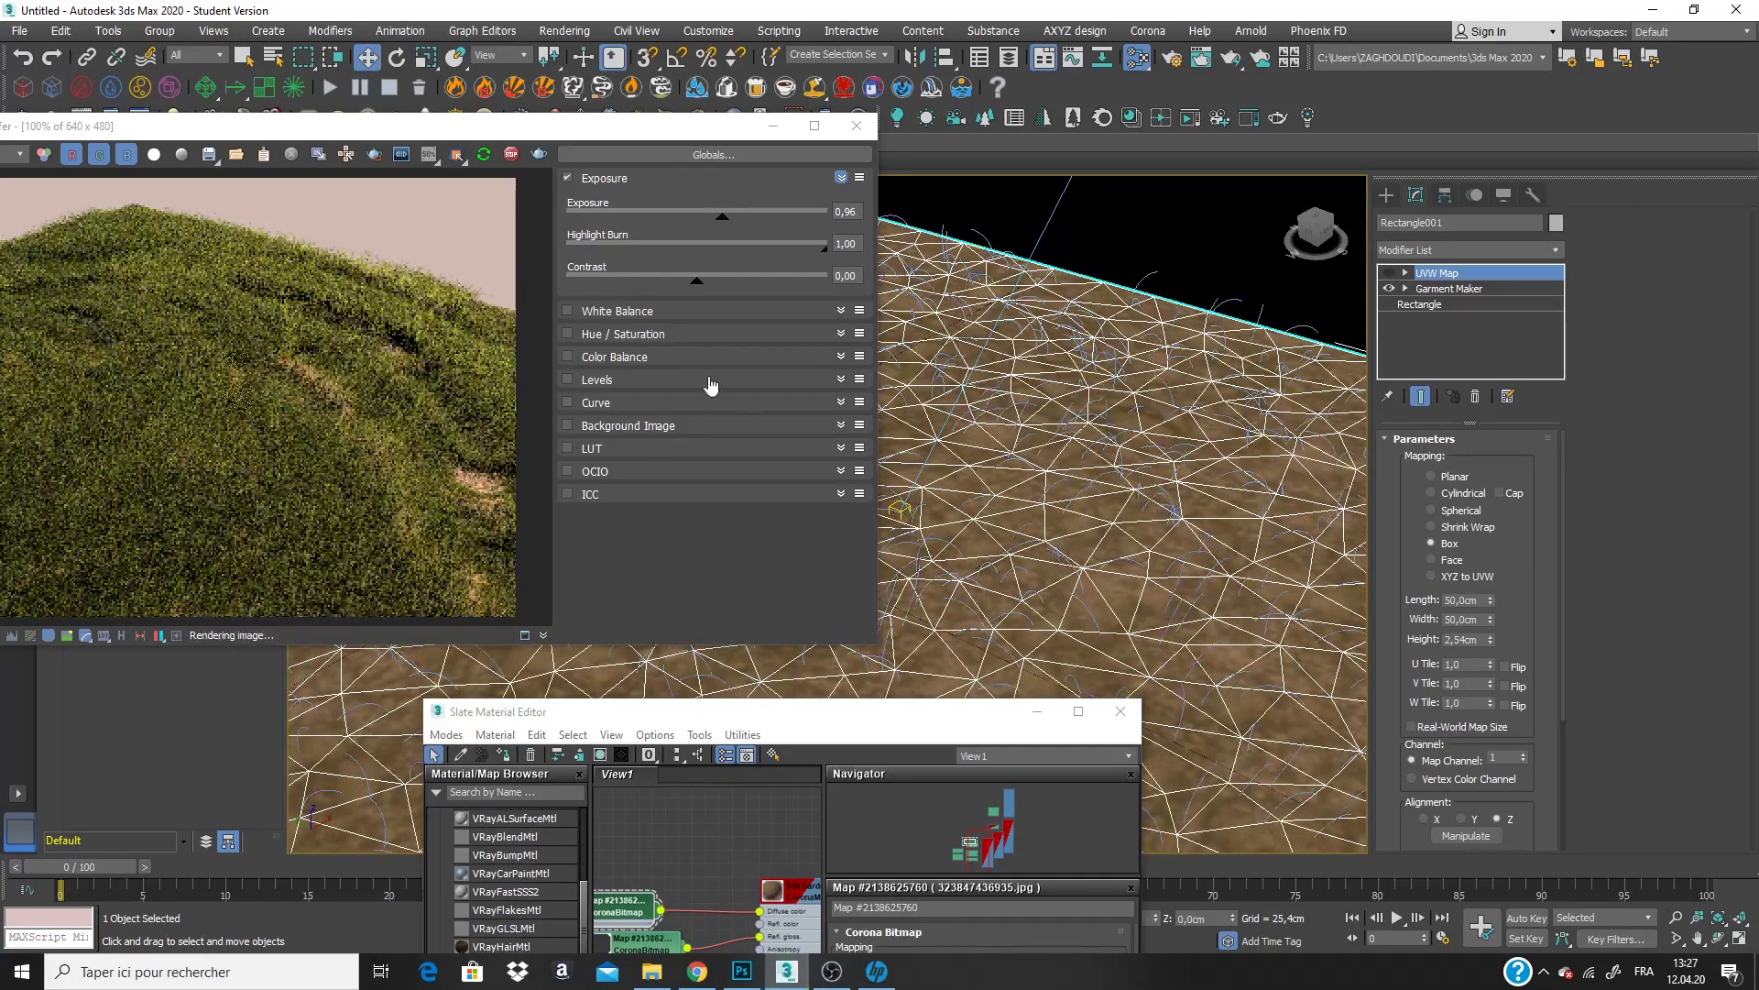
{"action": "left_click_drag", "start_coordinate": [563, 126], "coordinate": [996, 109]}
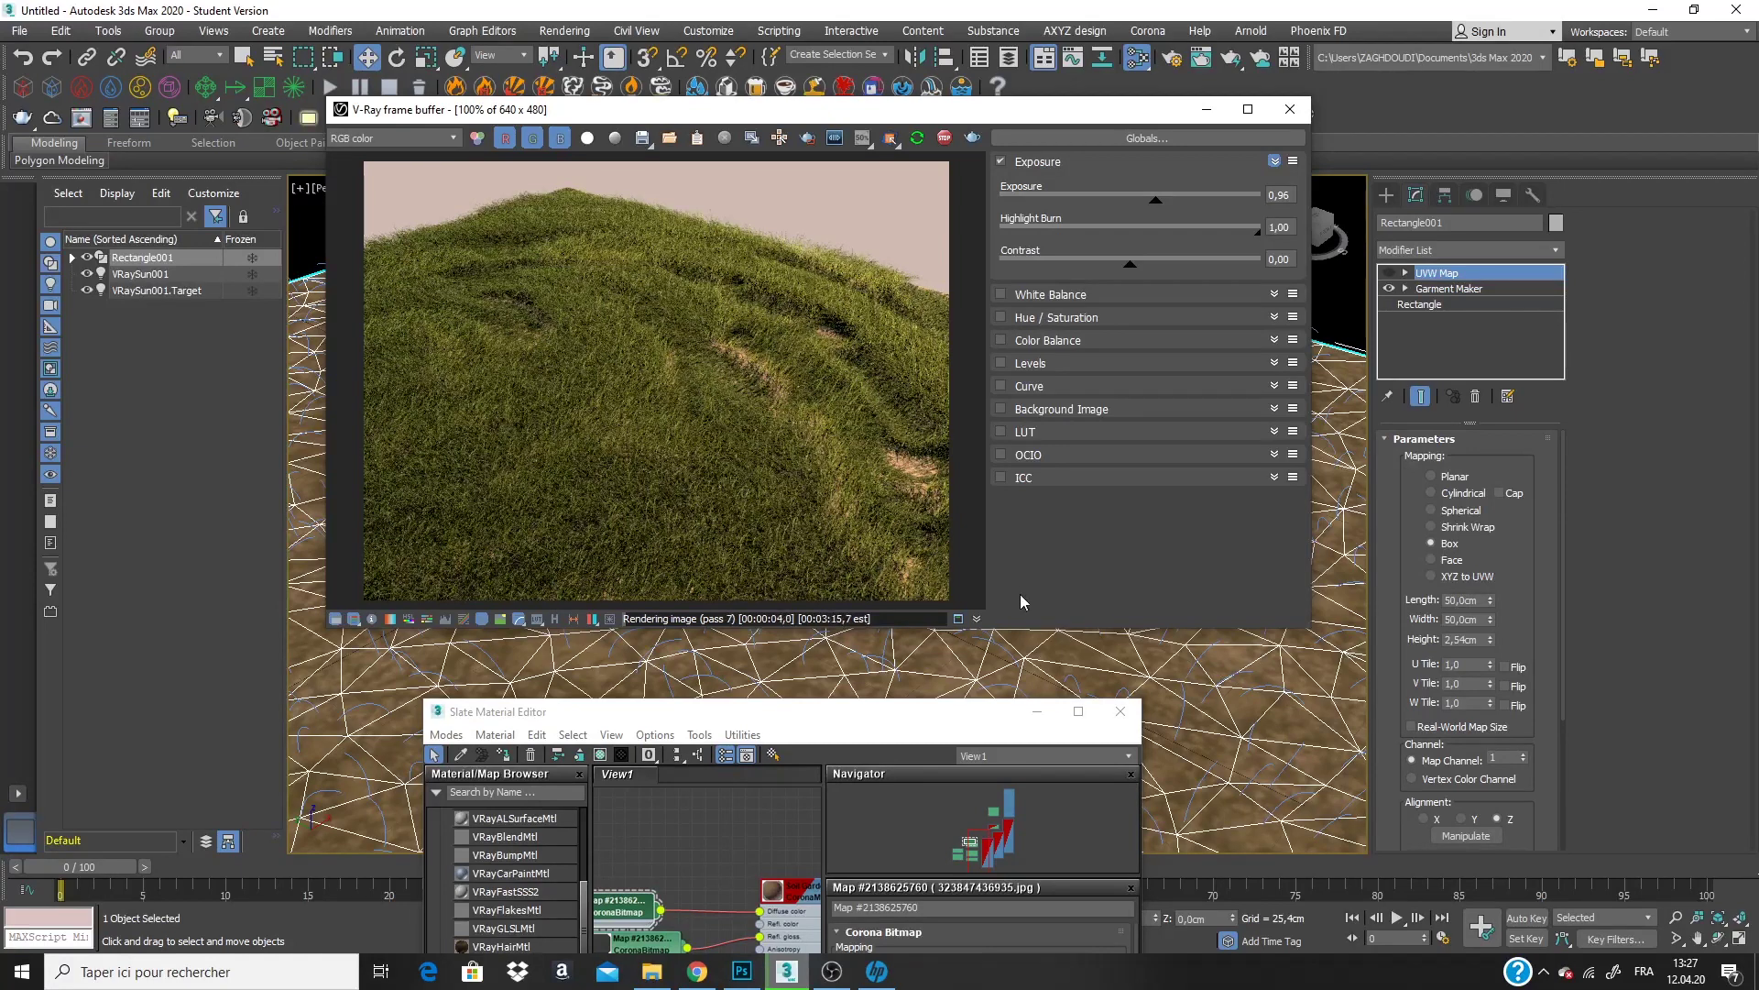
Set the map channel to 2 for both the soil diffuse Corona bitmap and the UVW Map modifier on Rectangle001.
{"action": "left_click_drag", "start_coordinate": [641, 711], "coordinate": [658, 235]}
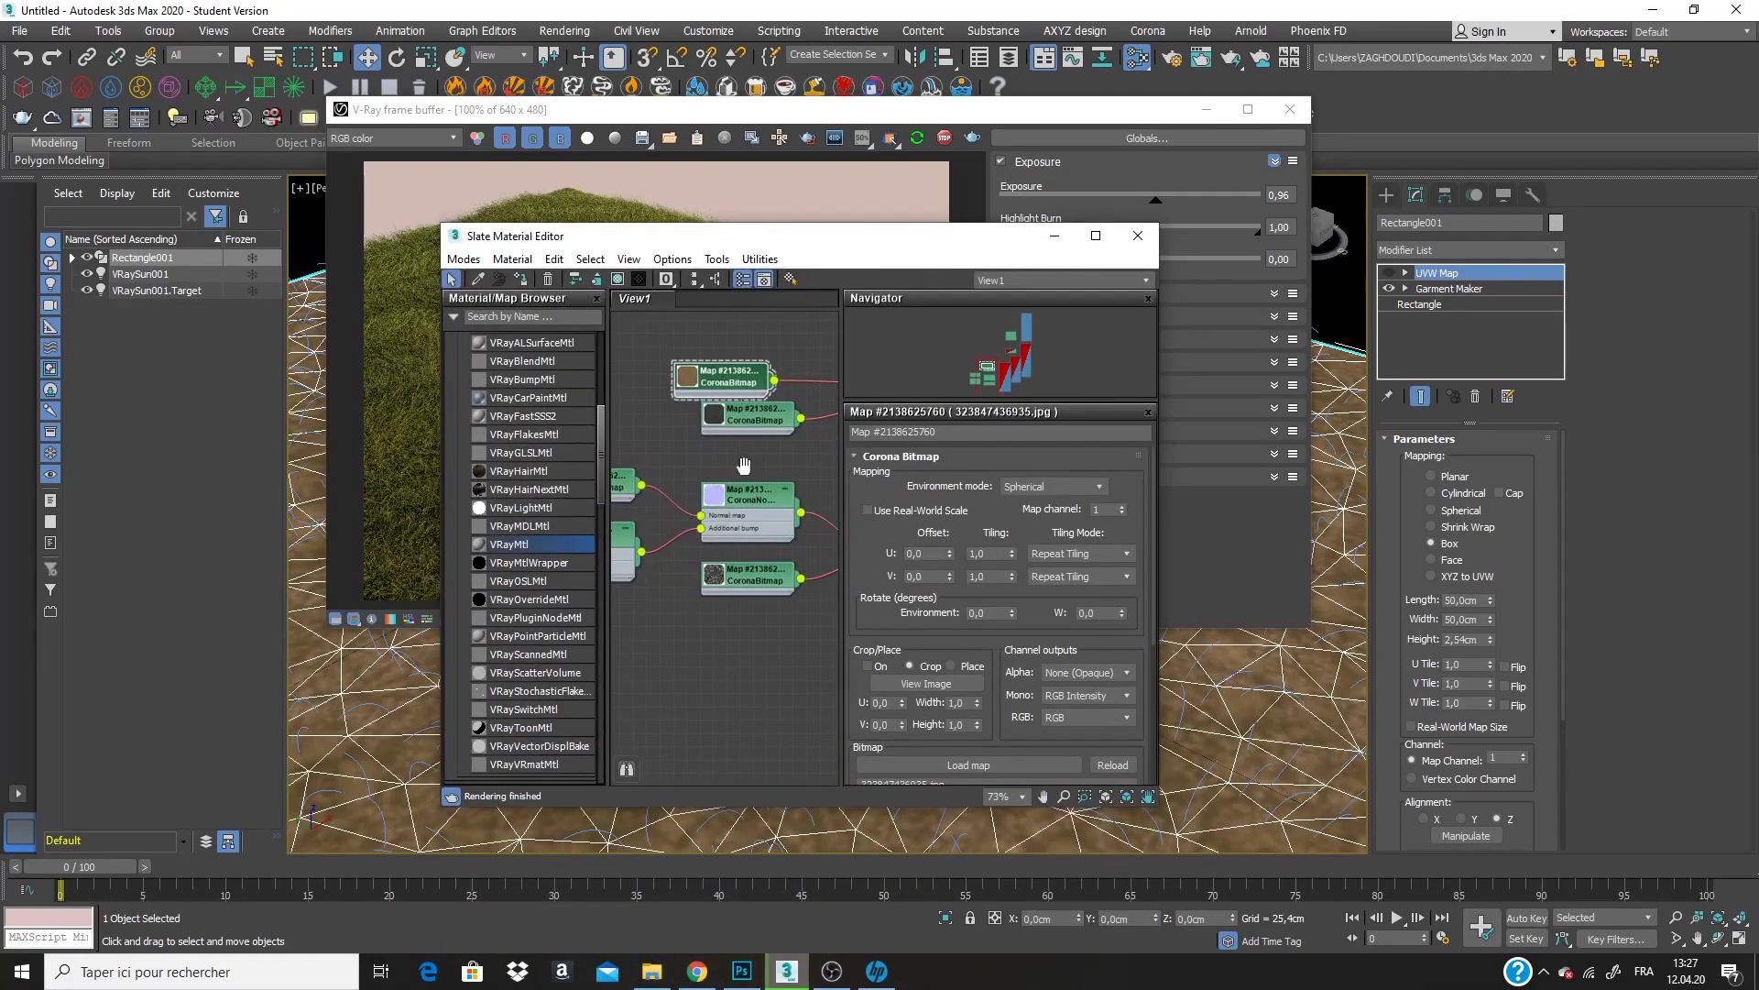
{"action": "scroll", "coordinate": [743, 466], "scroll_direction": "down", "scroll_amount": 1}
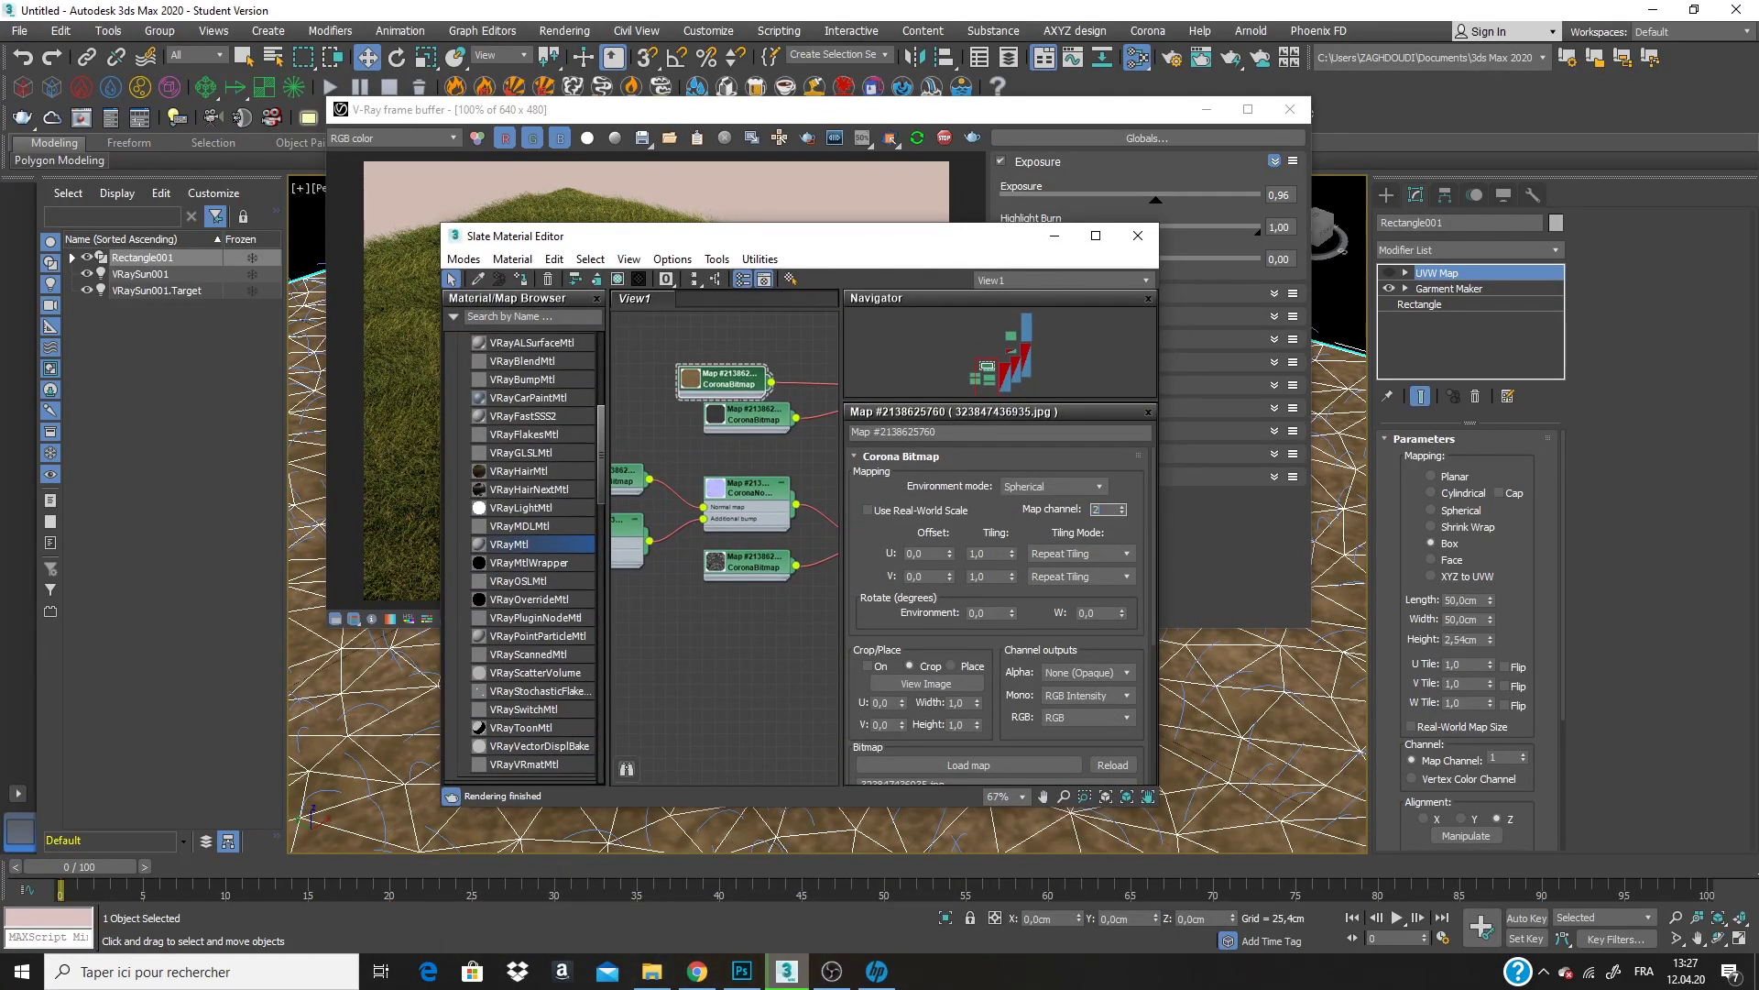
{"action": "left_click", "coordinate": [1505, 757]}
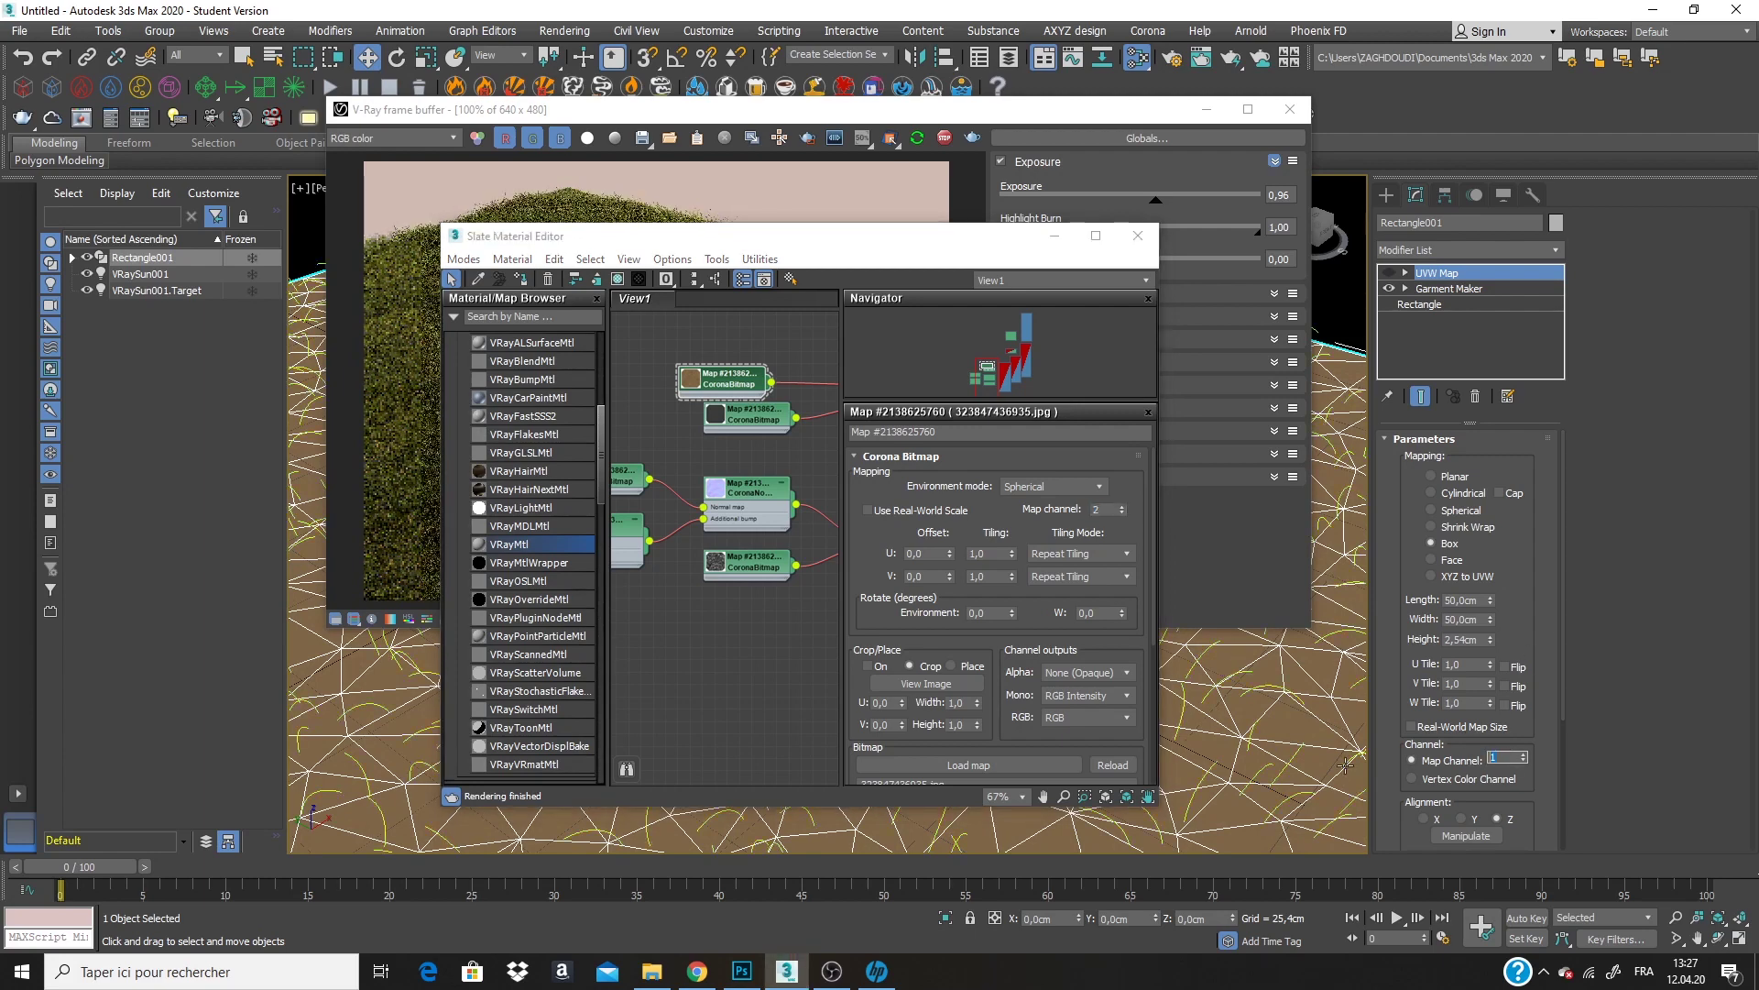
{"action": "type", "text": "2"}
{"action": "left_click_drag", "start_coordinate": [641, 235], "coordinate": [422, 606]}
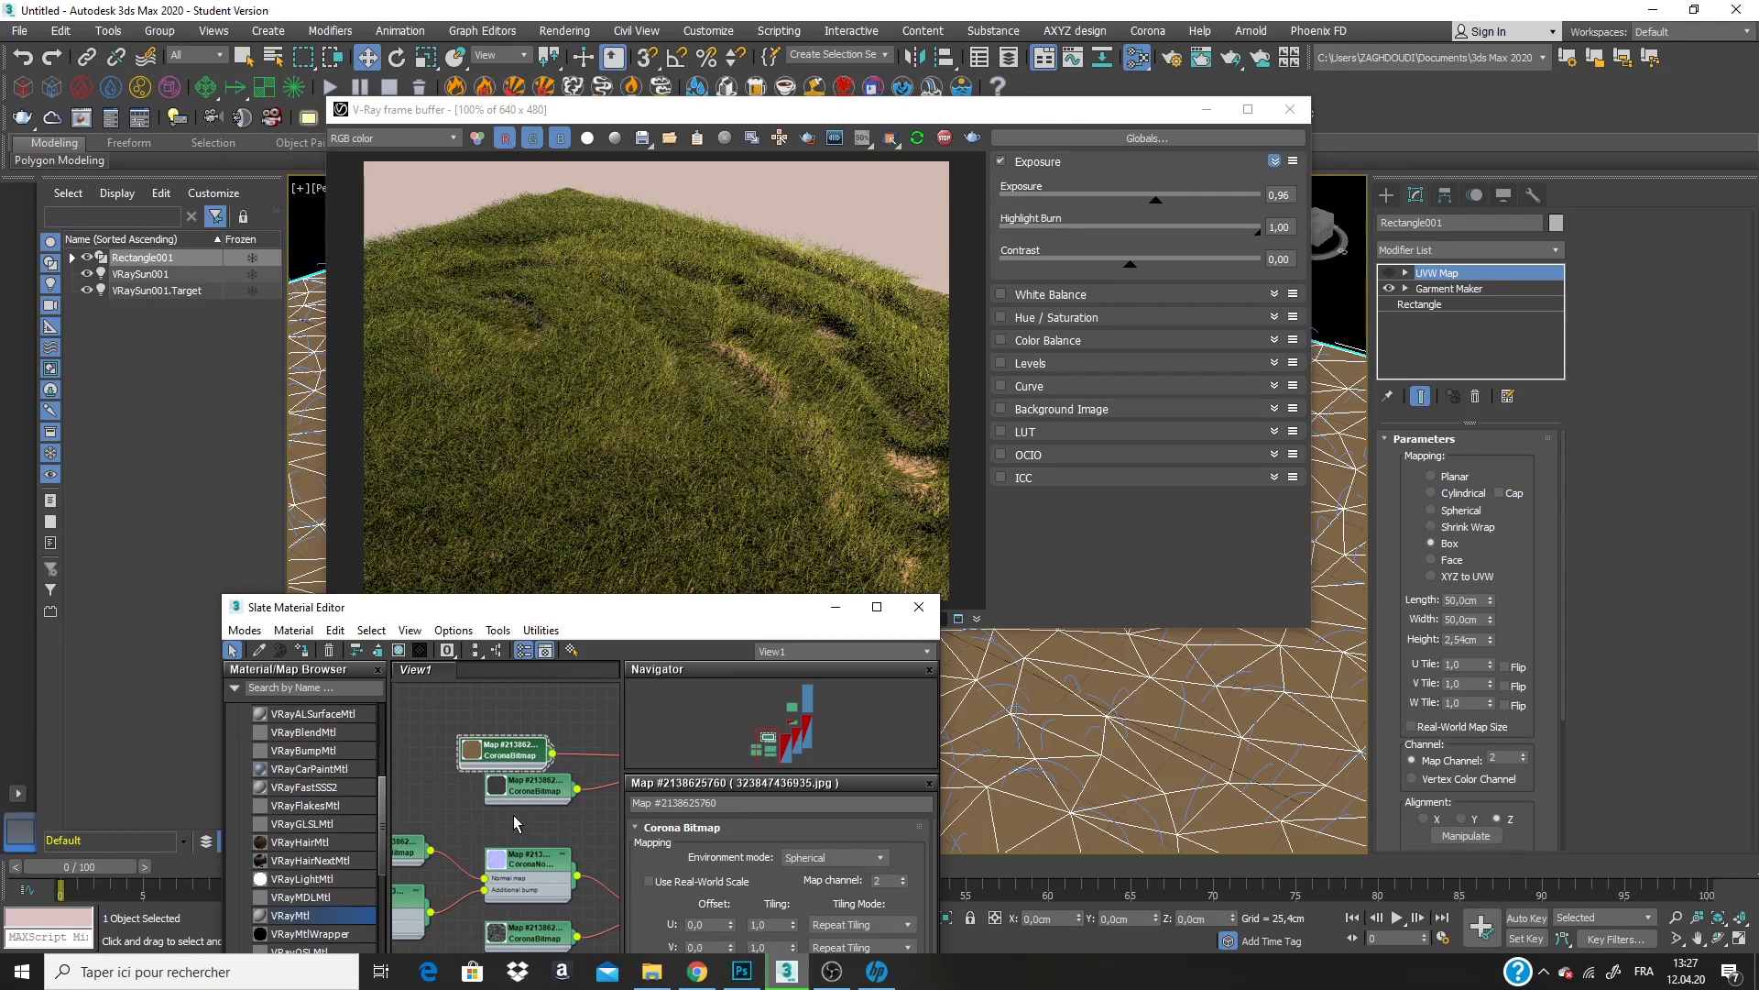
{"action": "middle_click_drag", "start_coordinate": [514, 822], "coordinate": [523, 744]}
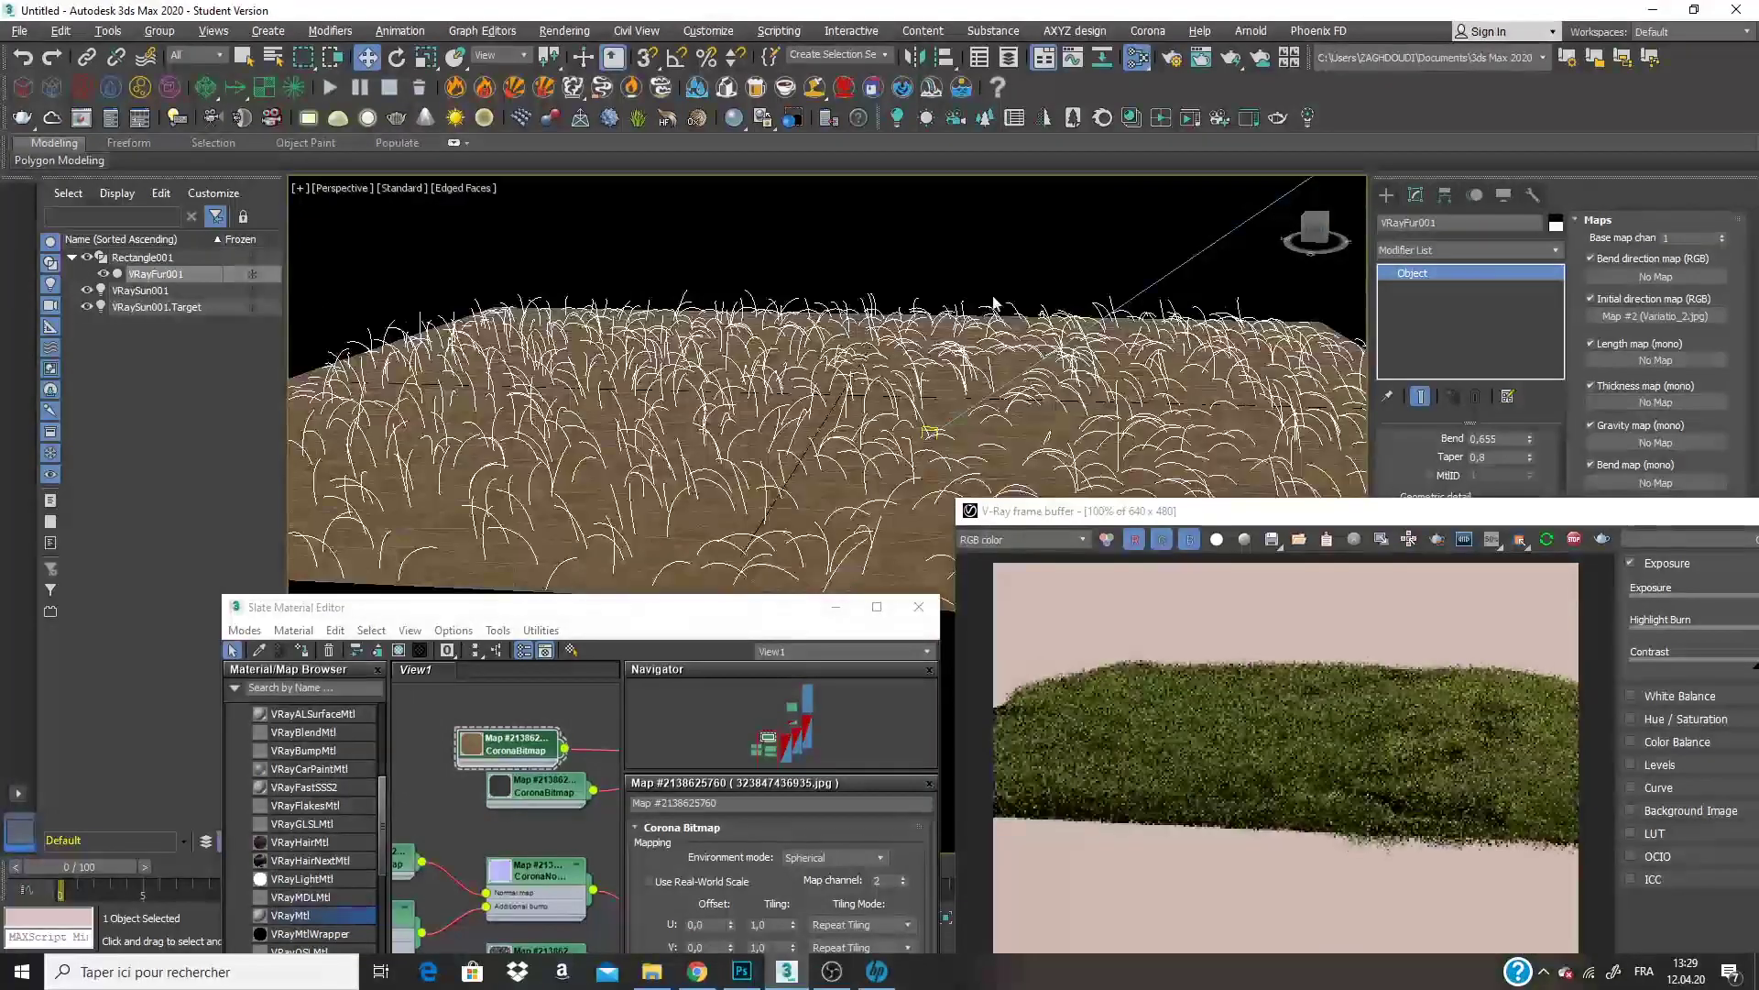
Examine the interactive grass render from a close, low viewpoint in the maximized V-Ray frame buffer, including the blade detail.
{"action": "left_click_drag", "start_coordinate": [1344, 513], "coordinate": [462, 161]}
{"action": "scroll", "coordinate": [1154, 506], "scroll_direction": "down", "scroll_amount": 5}
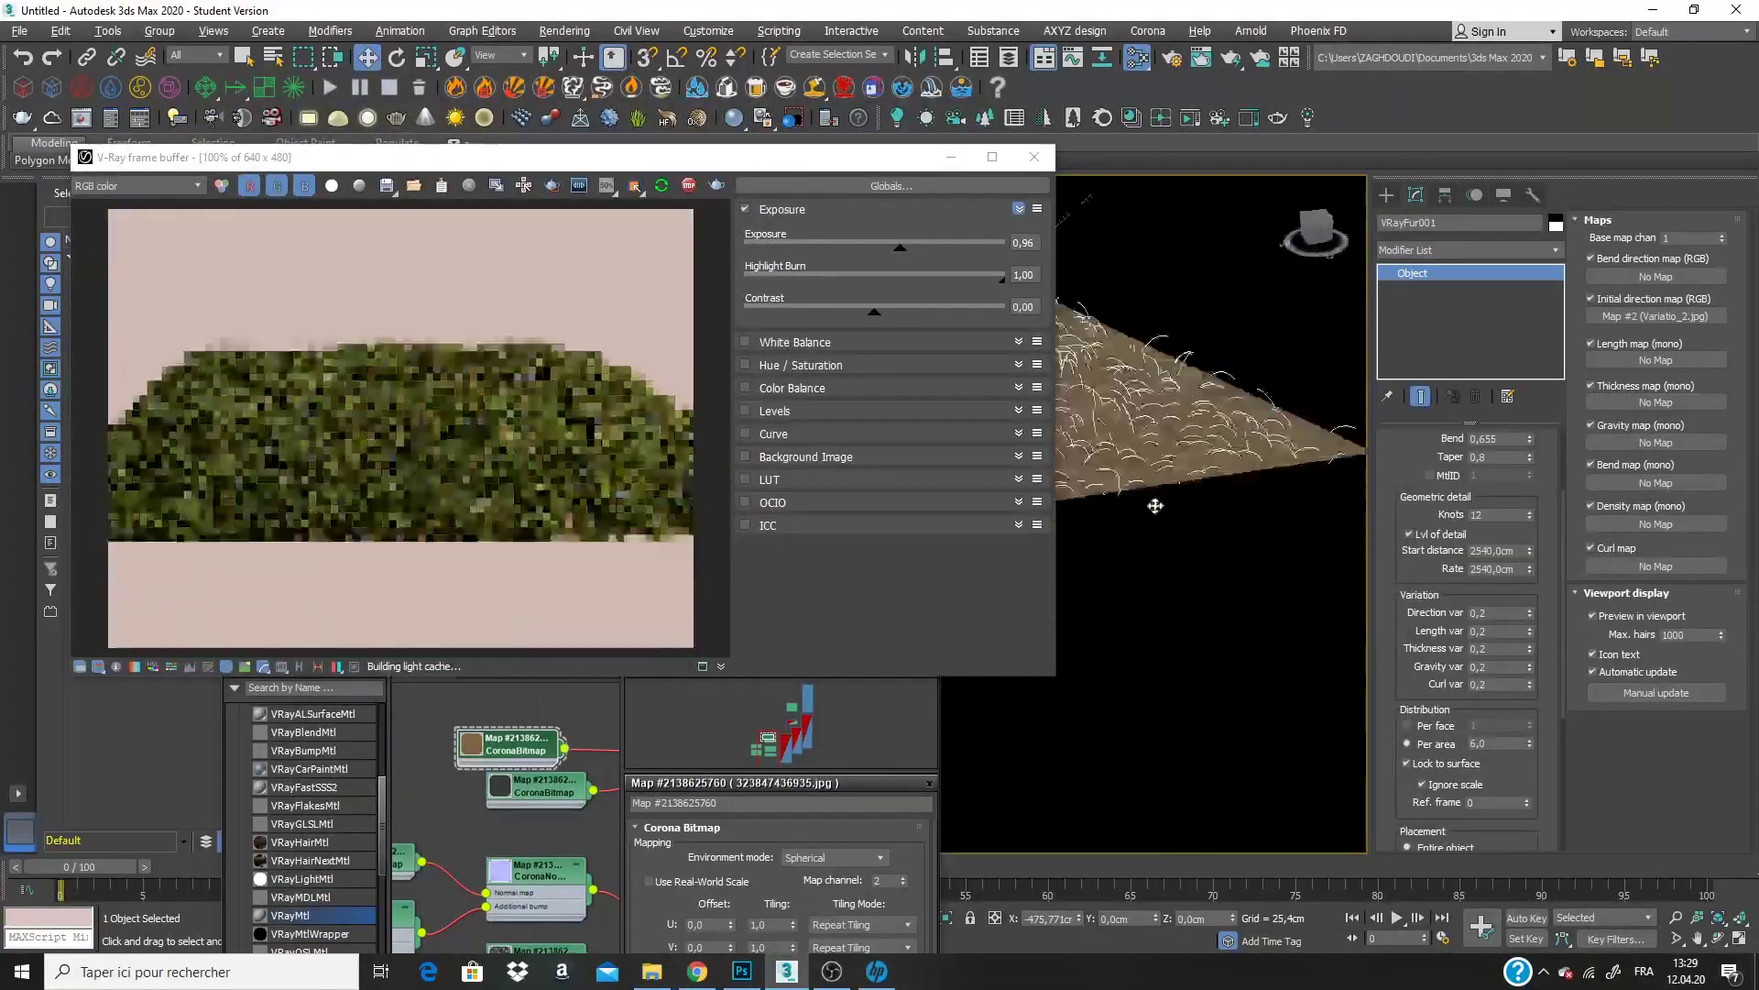
{"action": "middle_click_drag", "start_coordinate": [1155, 506], "coordinate": [1229, 506], "text": "alt"}
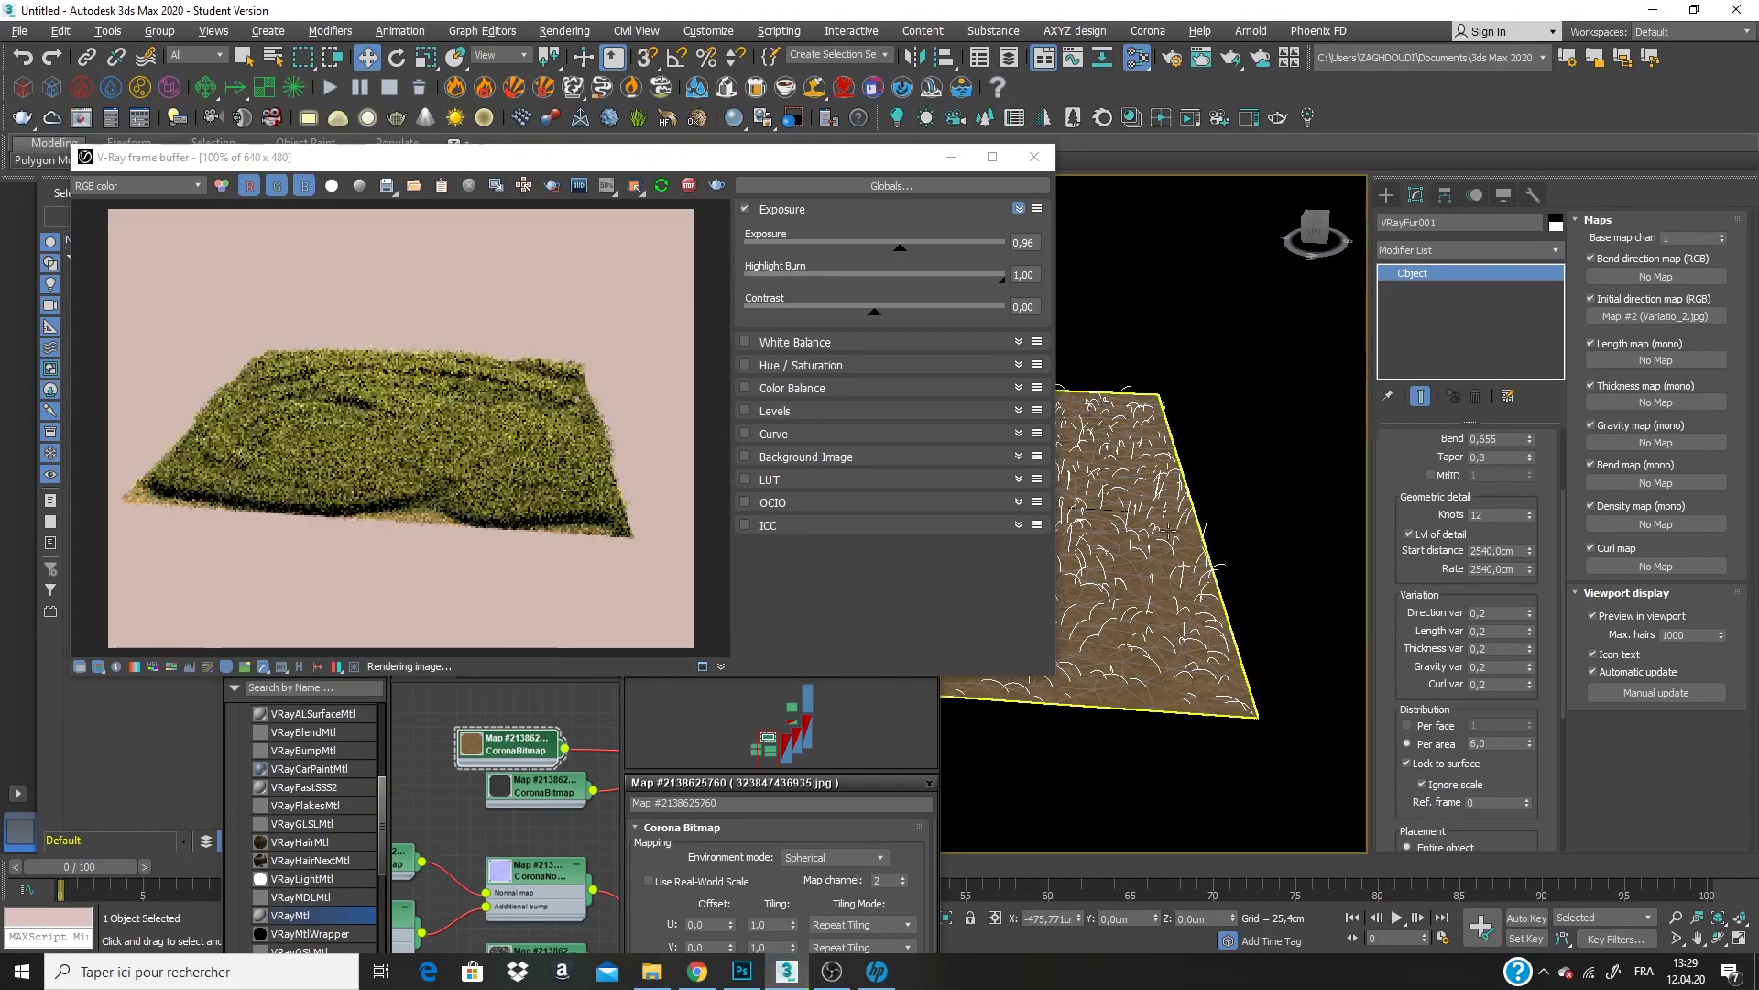
{"action": "middle_click_drag", "start_coordinate": [1230, 507], "coordinate": [1359, 444], "text": "alt"}
{"action": "scroll", "coordinate": [1081, 509], "scroll_direction": "up", "scroll_amount": 4}
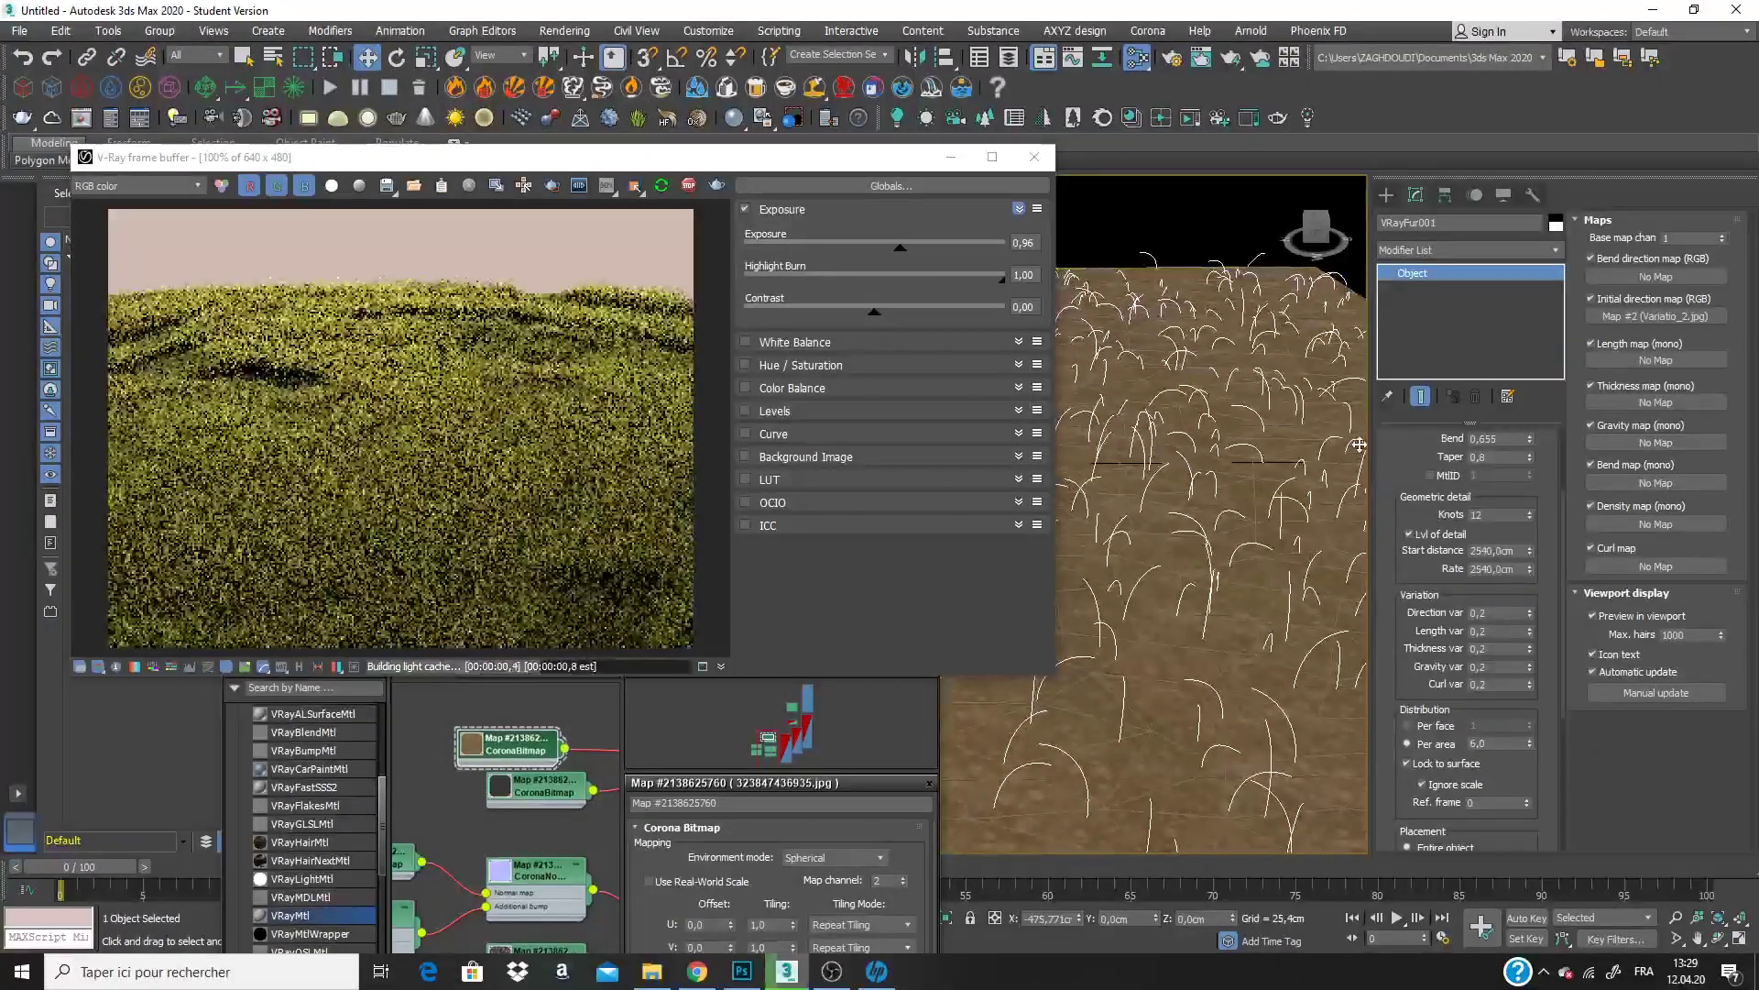
{"action": "left_click", "coordinate": [992, 158]}
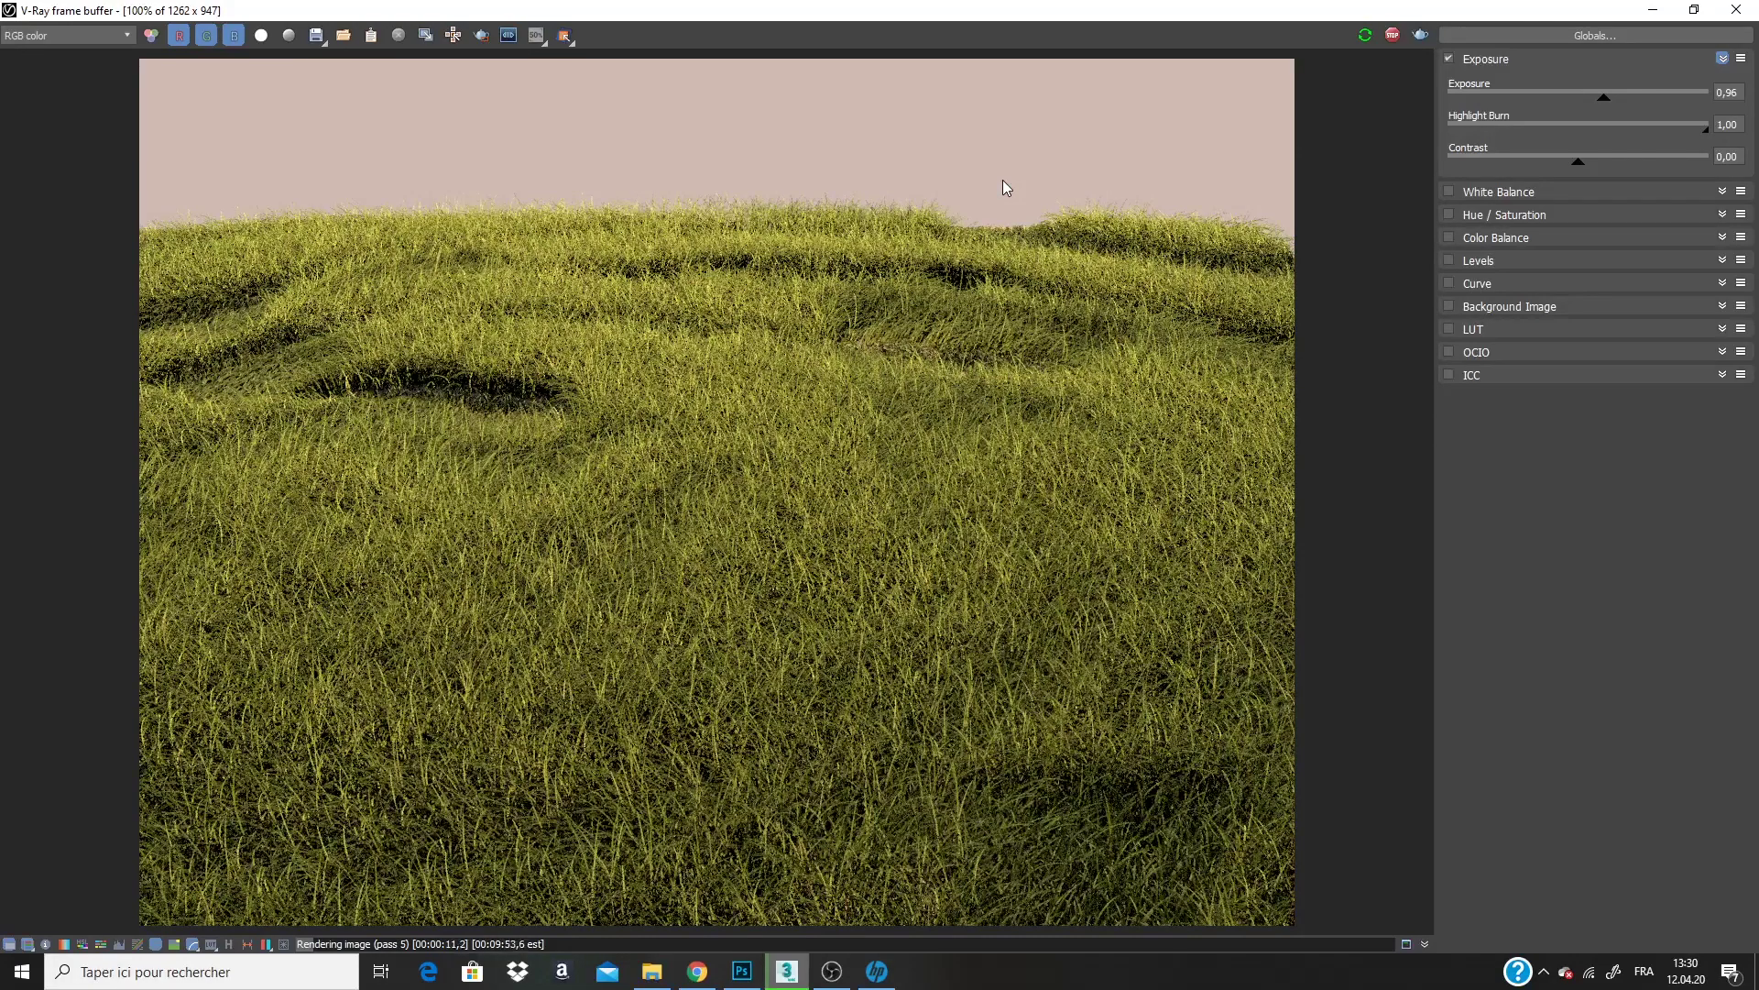
{"action": "scroll", "coordinate": [869, 542], "scroll_direction": "up", "scroll_amount": 2}
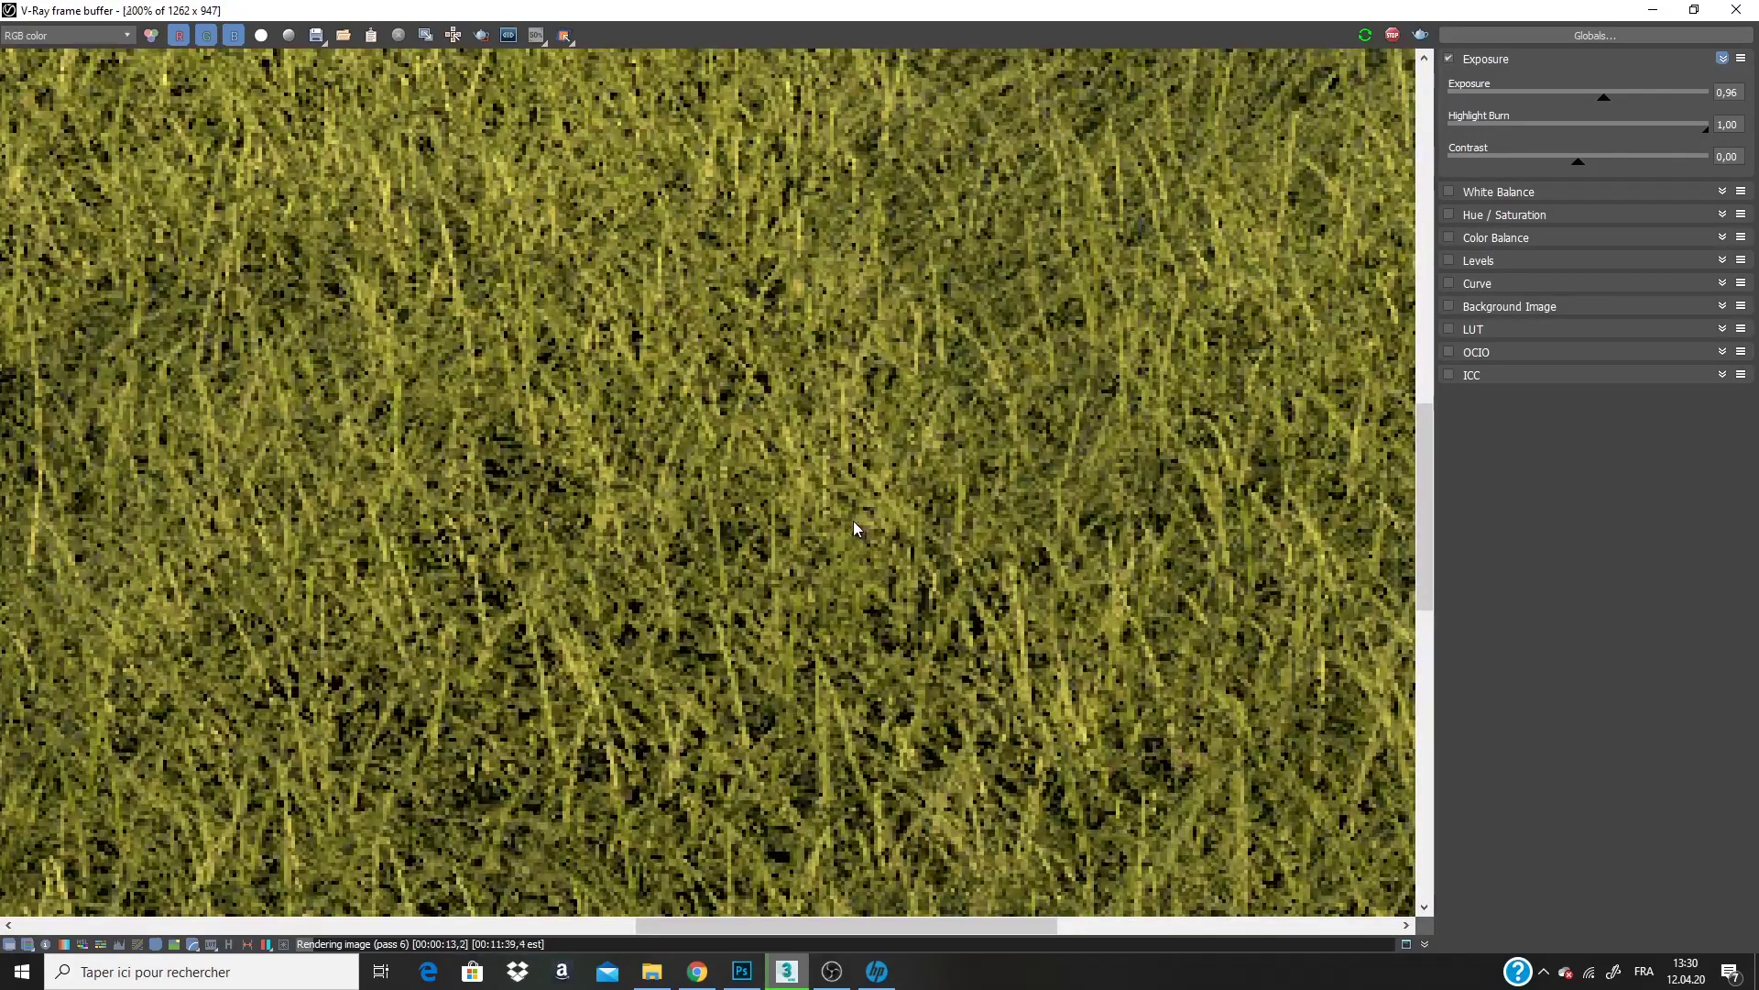
{"action": "scroll", "coordinate": [854, 522], "scroll_direction": "down", "scroll_amount": 2}
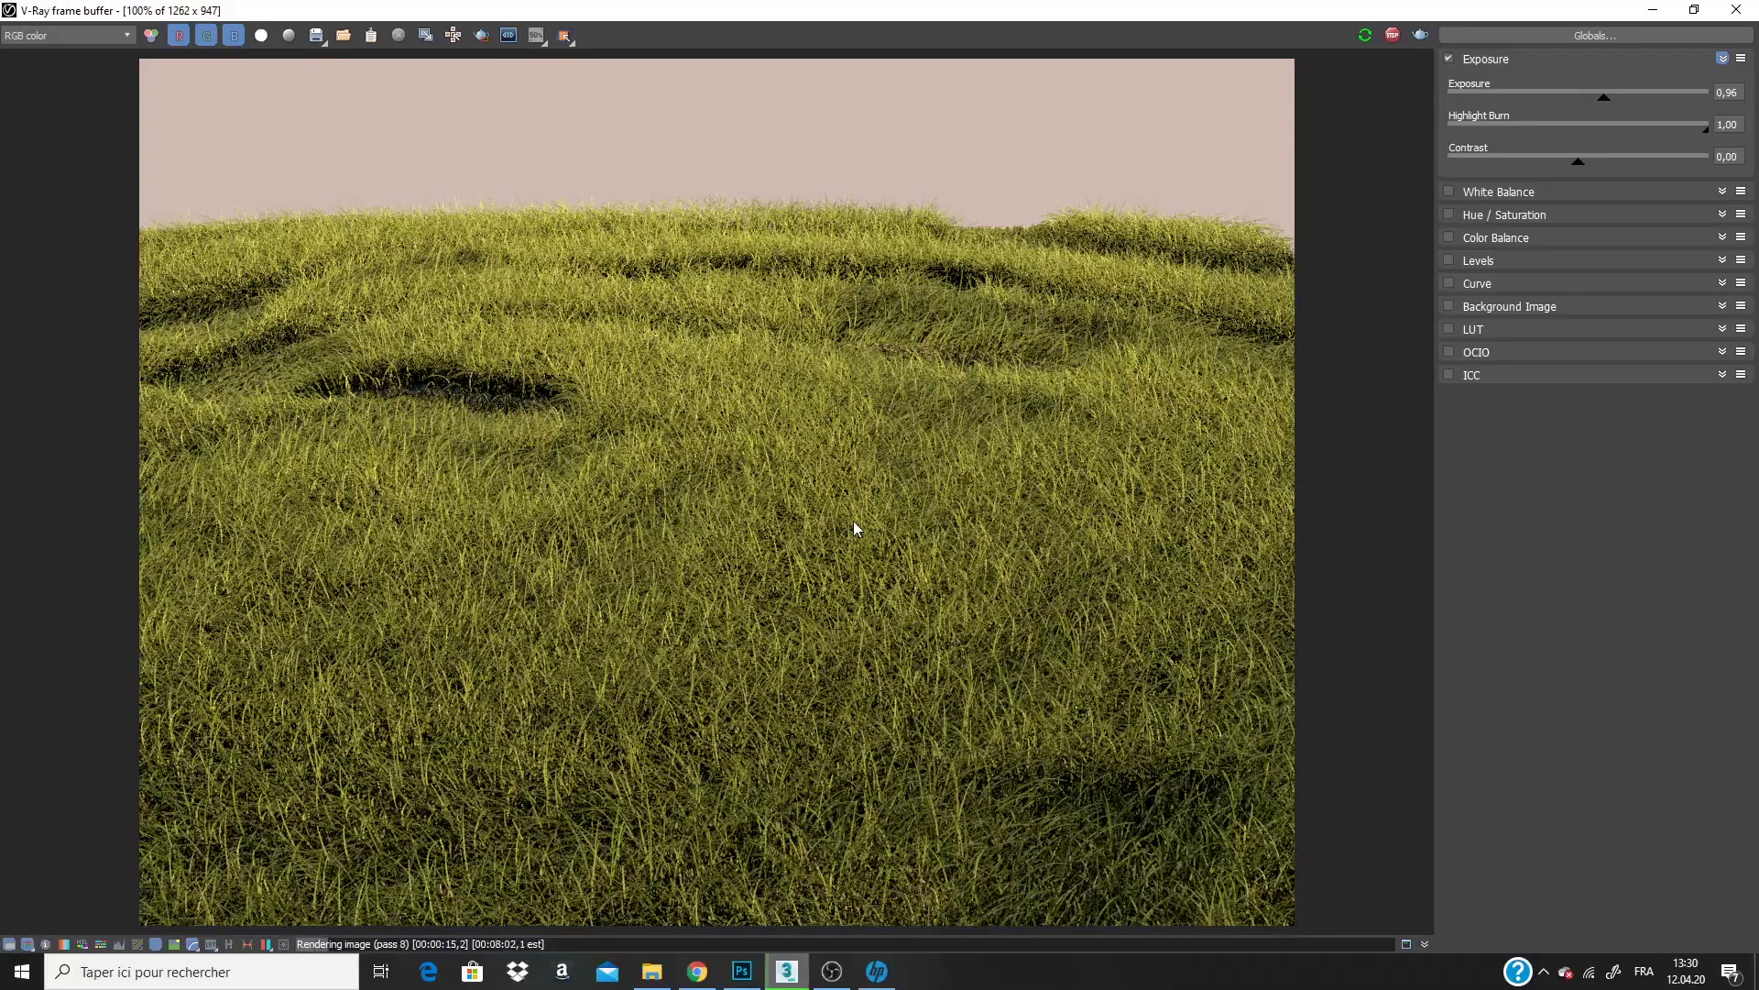